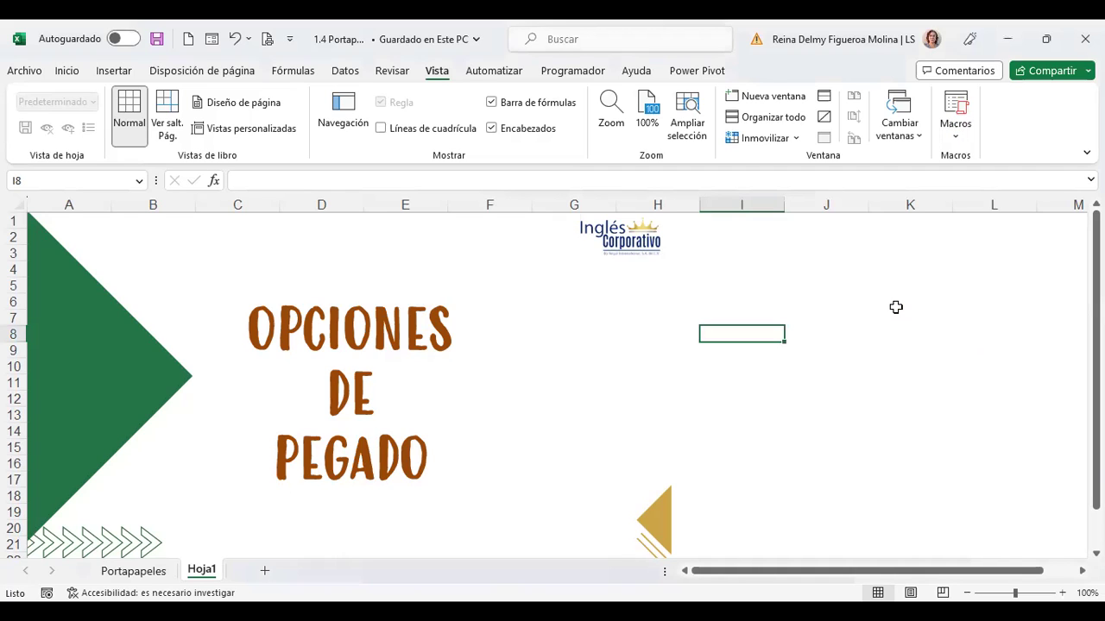
Step: Select K9 on Hoja1 and bring up the Pegar paste options for the copied text
key("ctrl+Home")
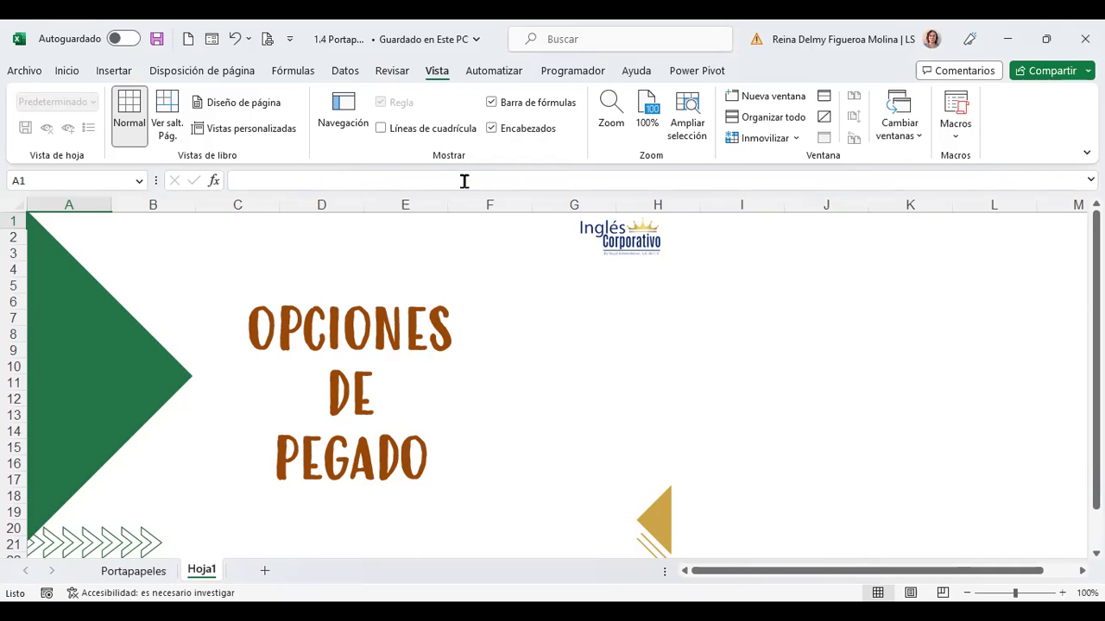
left_click(69, 75)
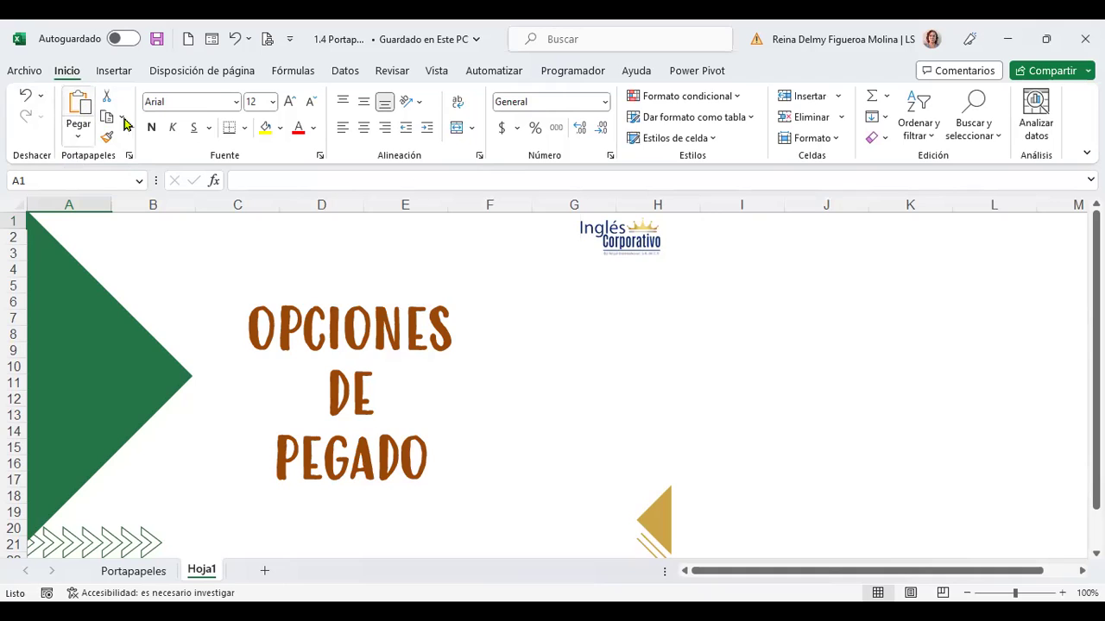
left_click(944, 346)
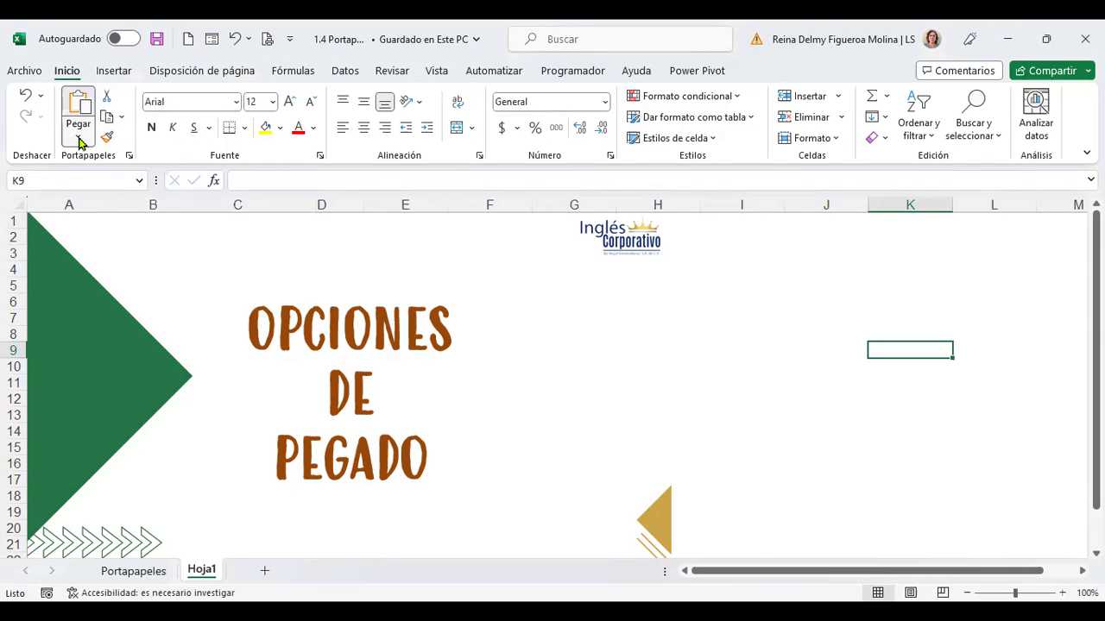
left_click(79, 140)
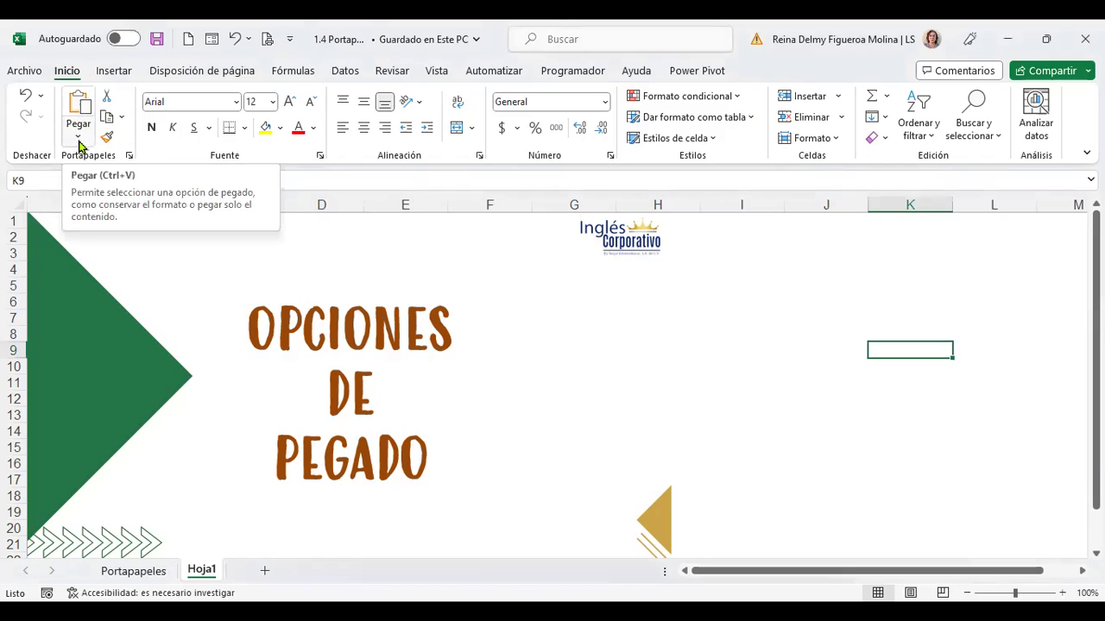
left_click(78, 138)
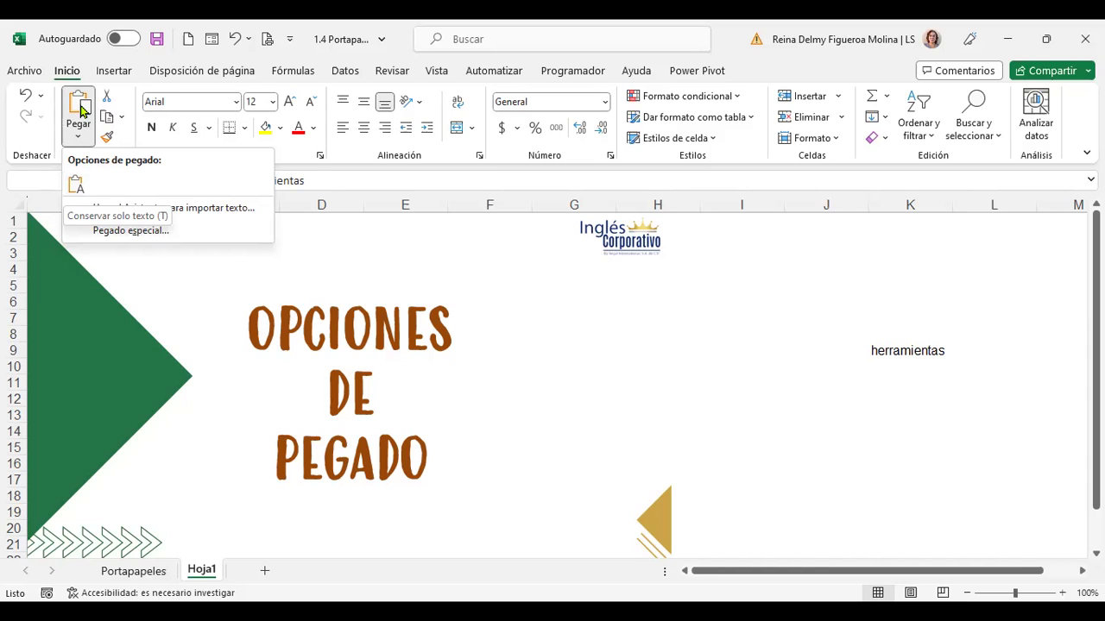
key("Escape")
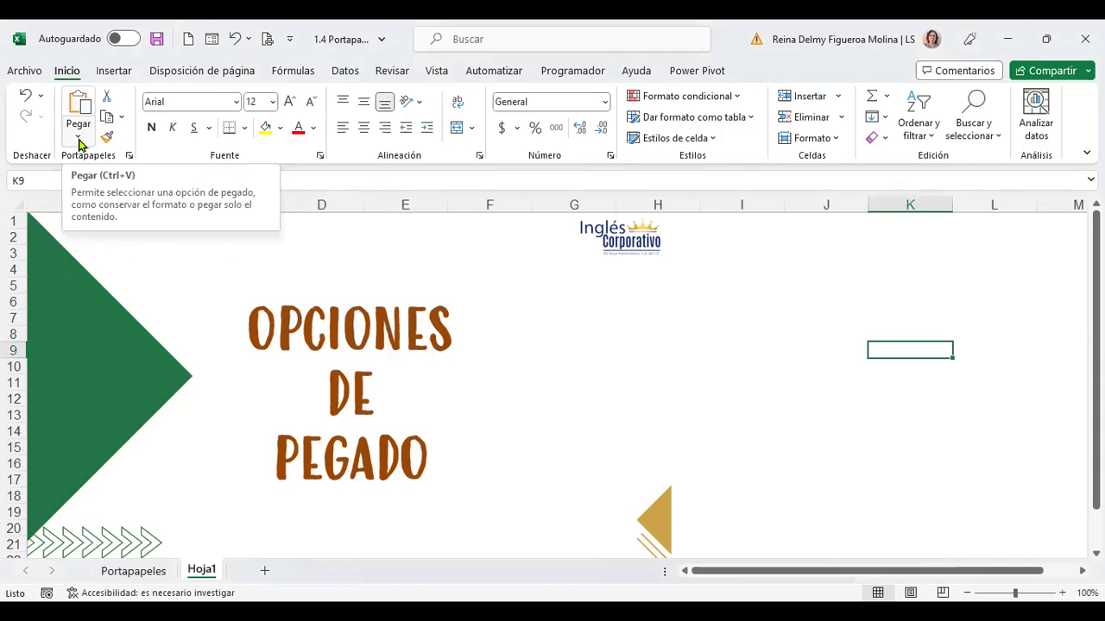
left_click(79, 139)
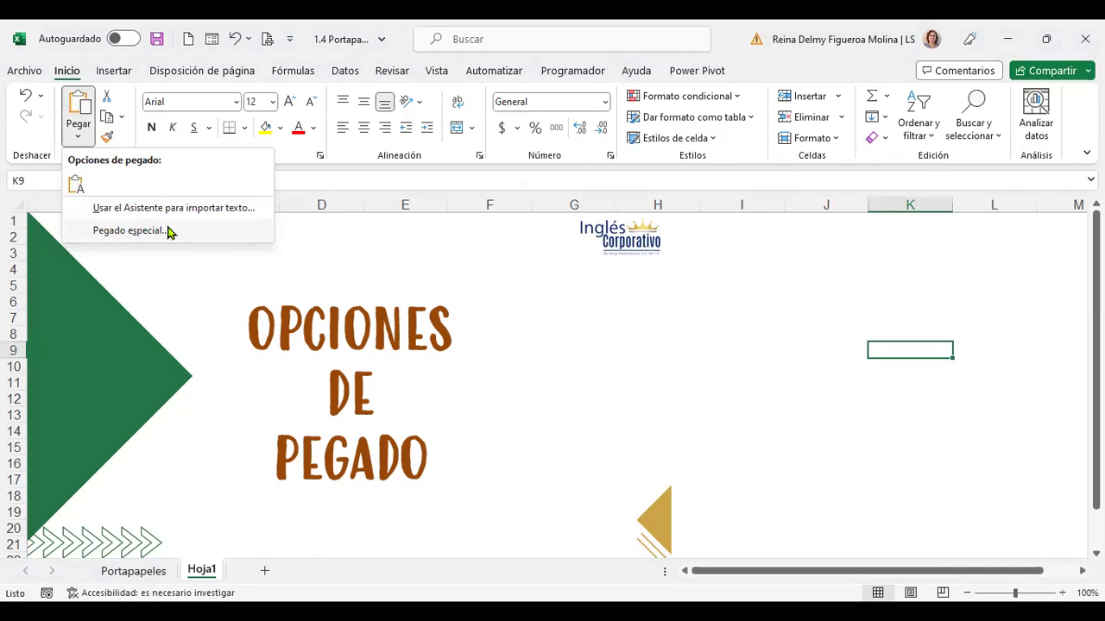
Step: In Pegado especial, compare the Texto and Texto Unicode formats, then cancel without pasting
left_click(179, 226)
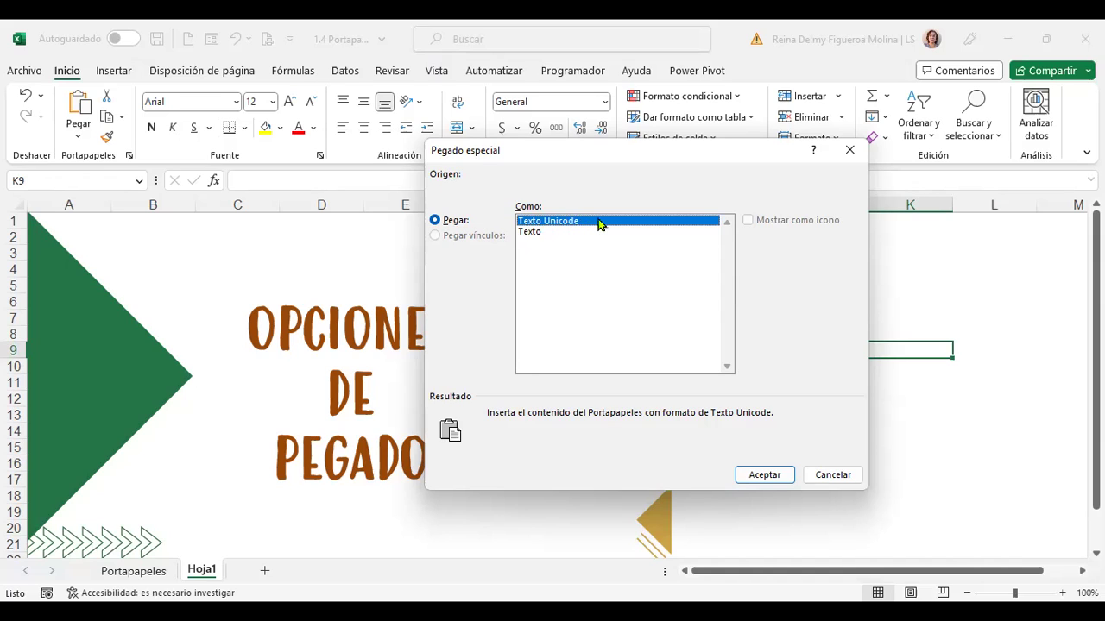
left_click(533, 233)
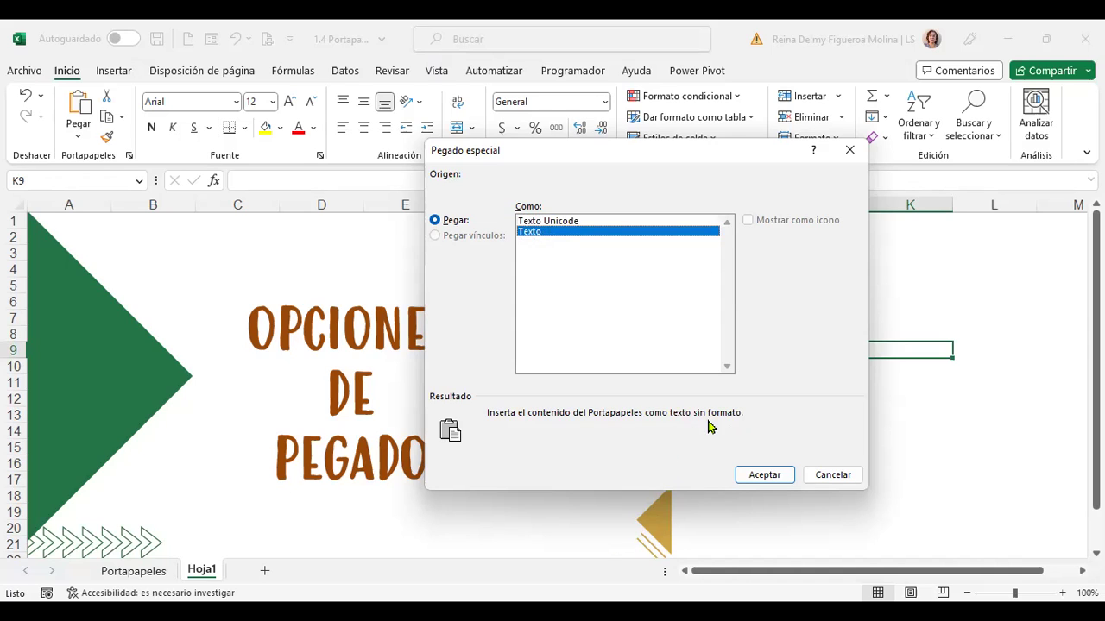
left_click(558, 222)
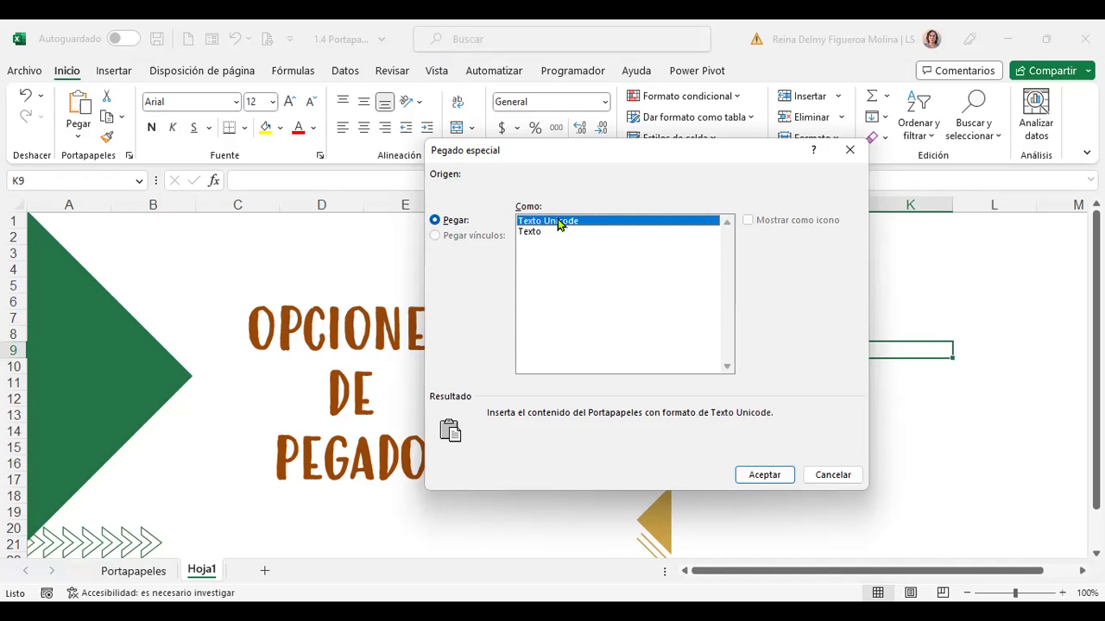
left_click(835, 477)
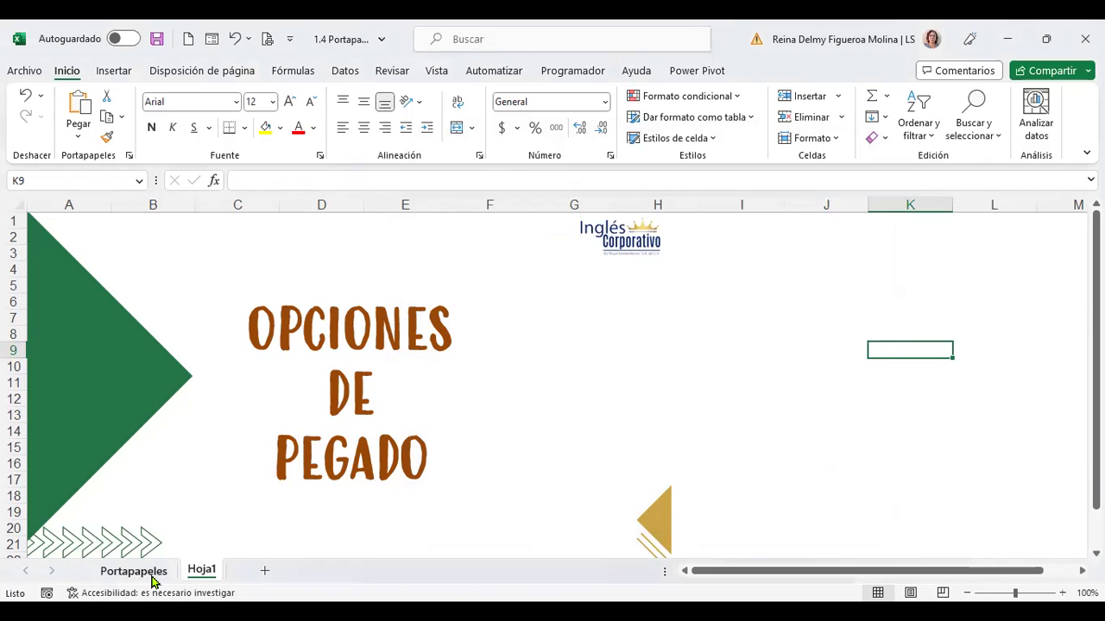
Step: On the Portapapeles sheet, select and copy the quantities 15 to 30 in C2:C6
left_click(150, 576)
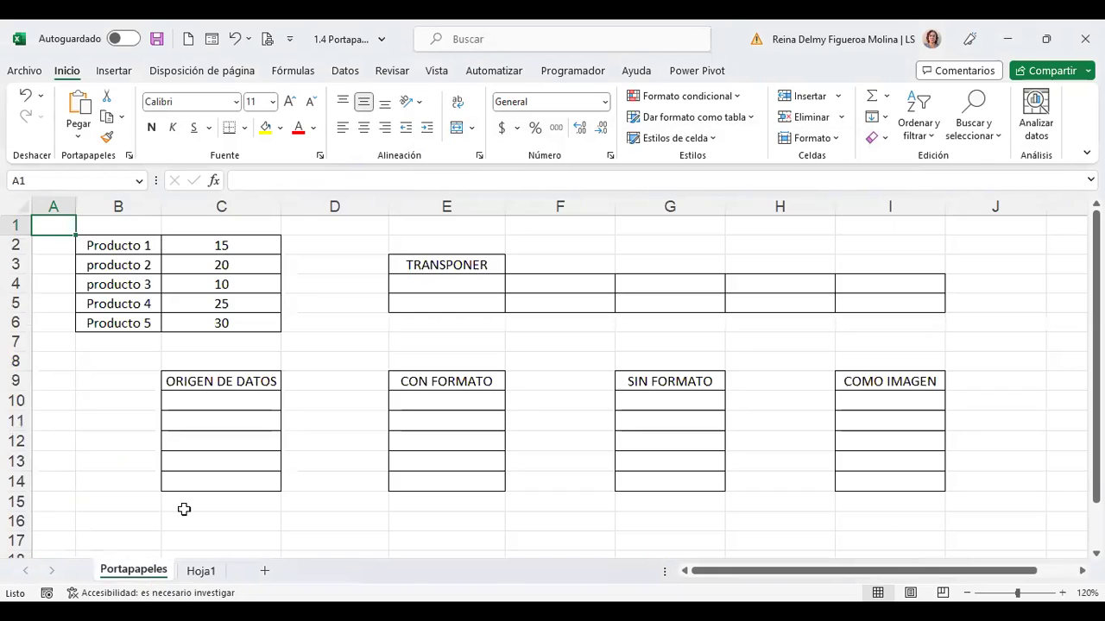
left_click(323, 509)
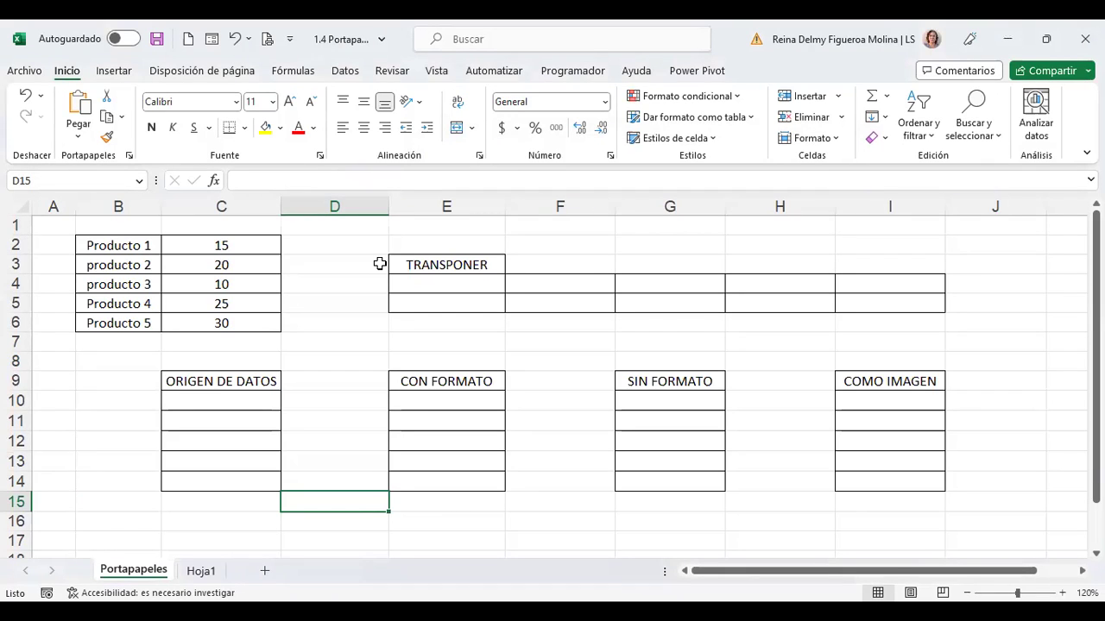
mouse_move(129, 245)
left_mouse_down()
mouse_move(226, 291)
mouse_move(231, 324)
left_mouse_up()
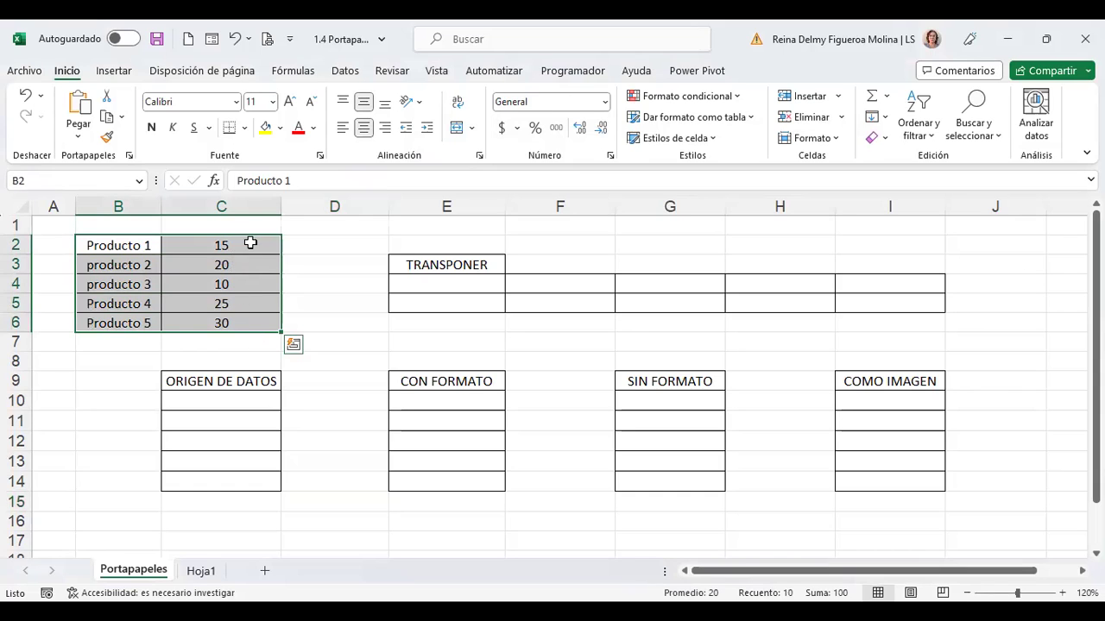
left_click_drag(232, 245, 226, 321)
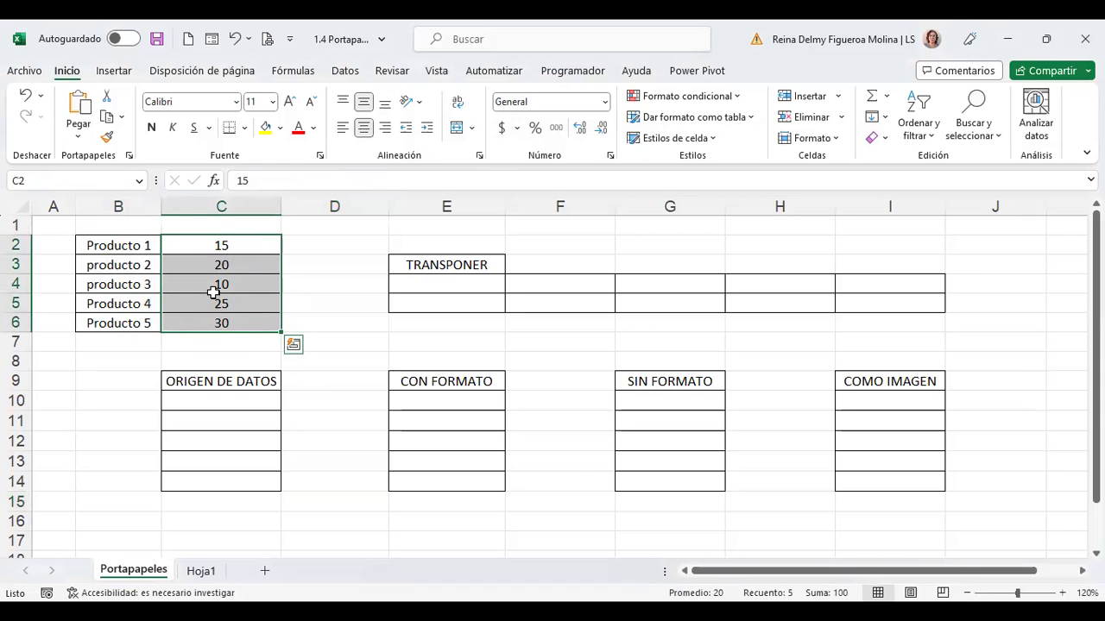
left_click(245, 273)
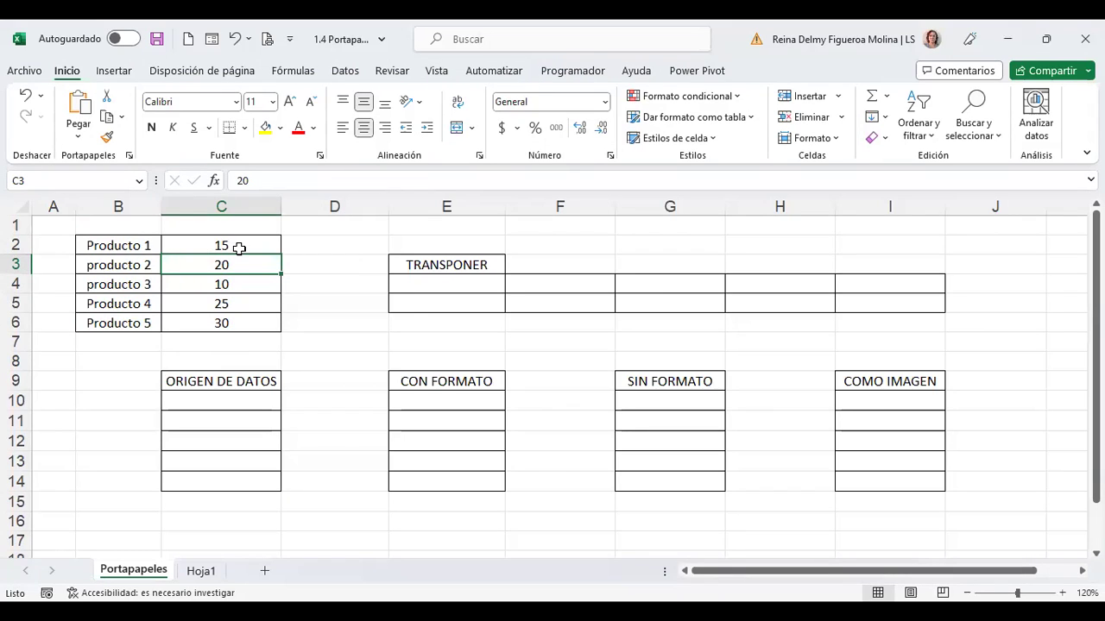
left_click_drag(216, 244, 221, 321)
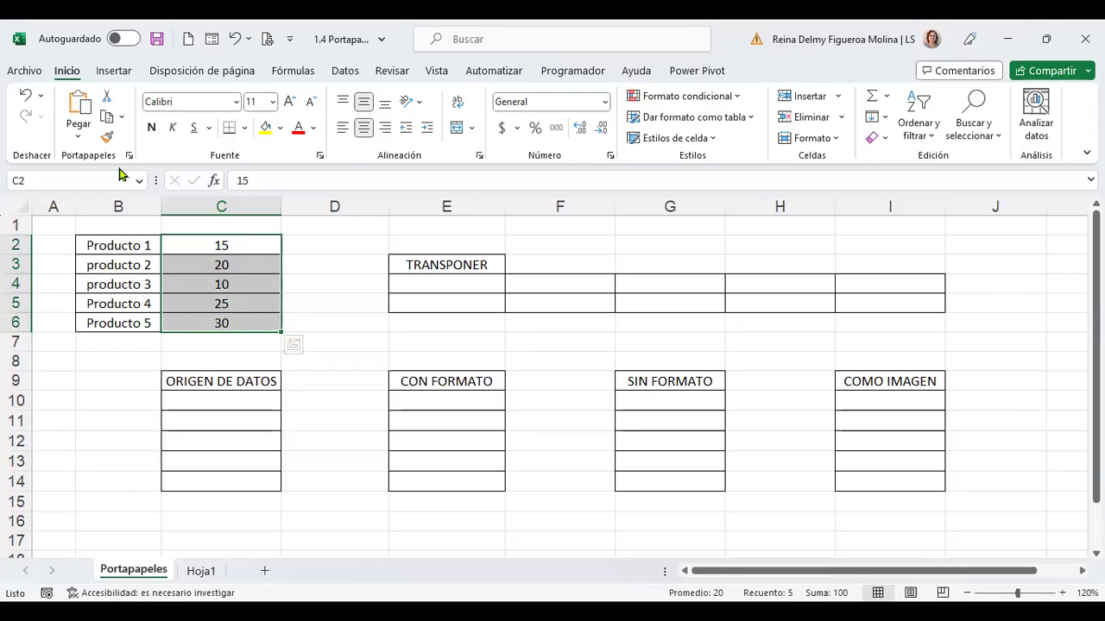
left_click(107, 121)
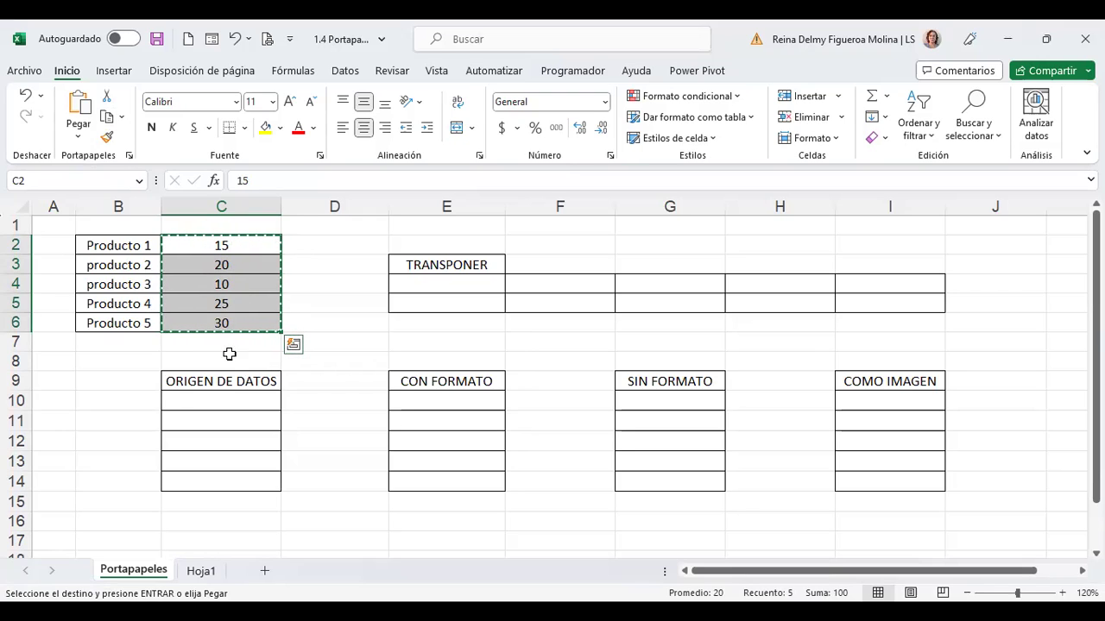
Step: Paste the quantities 15 to 30 into C10:C14, undoing and redoing the paste
left_click(224, 401)
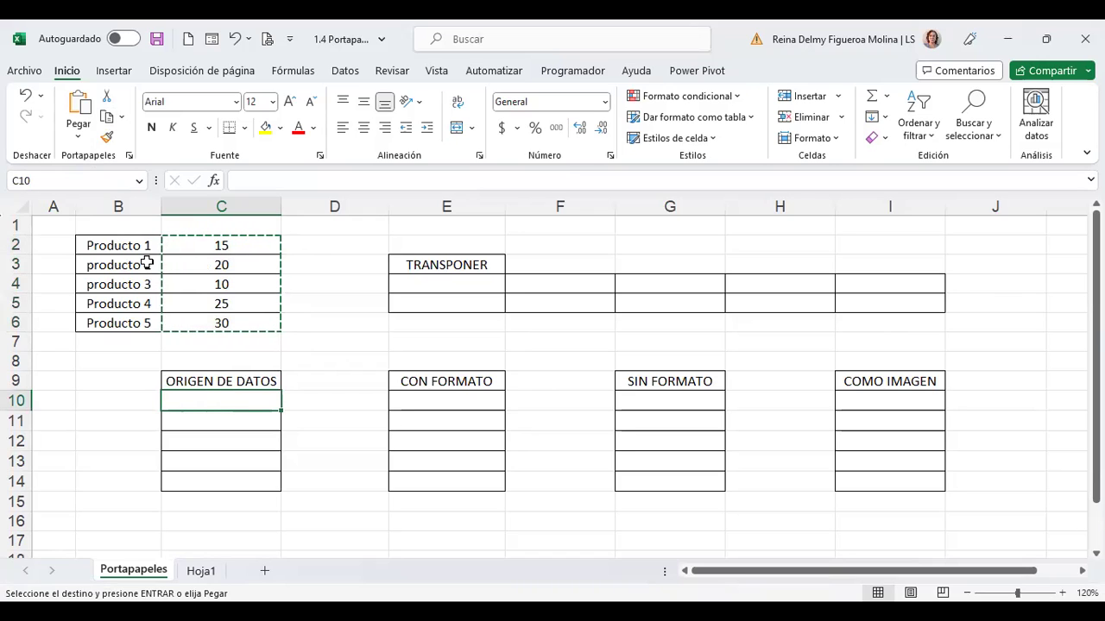
left_click(78, 138)
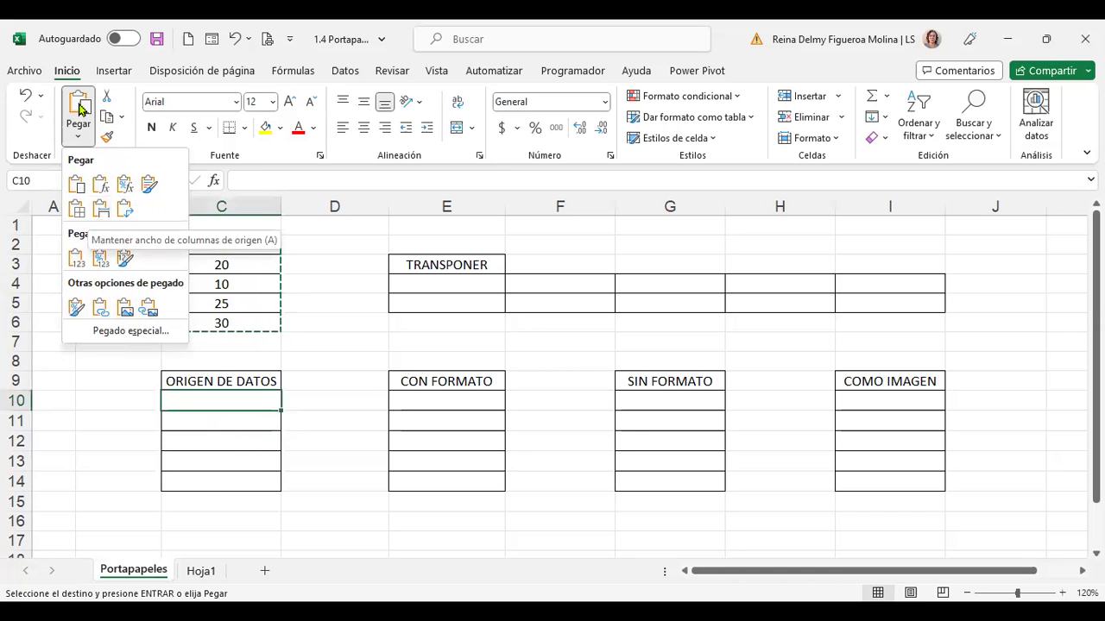
key("ctrl+v")
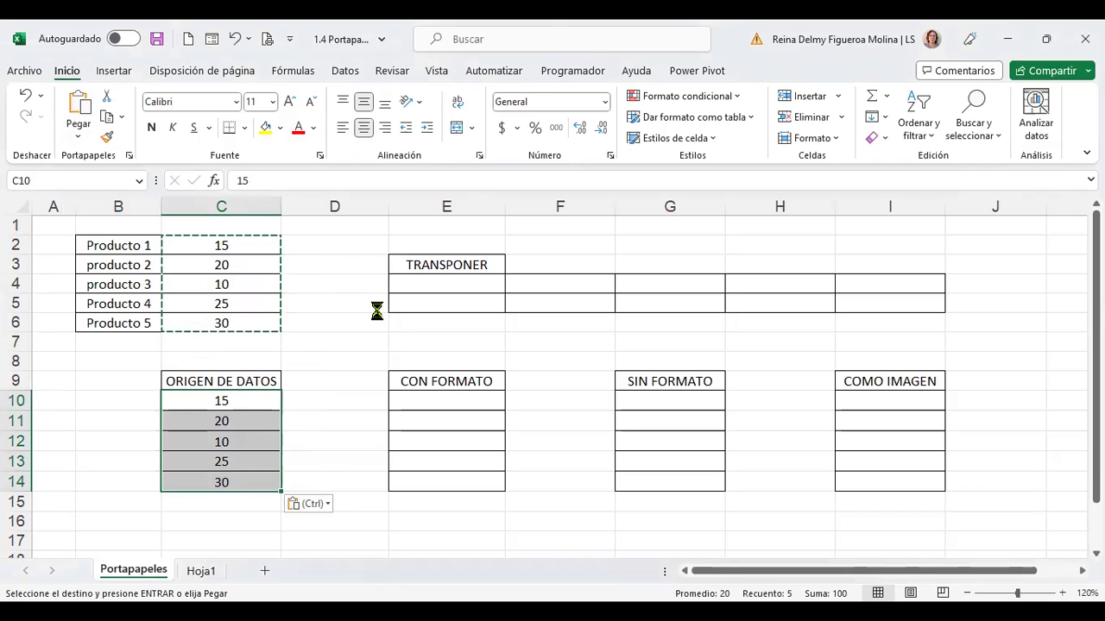
key("ctrl+z")
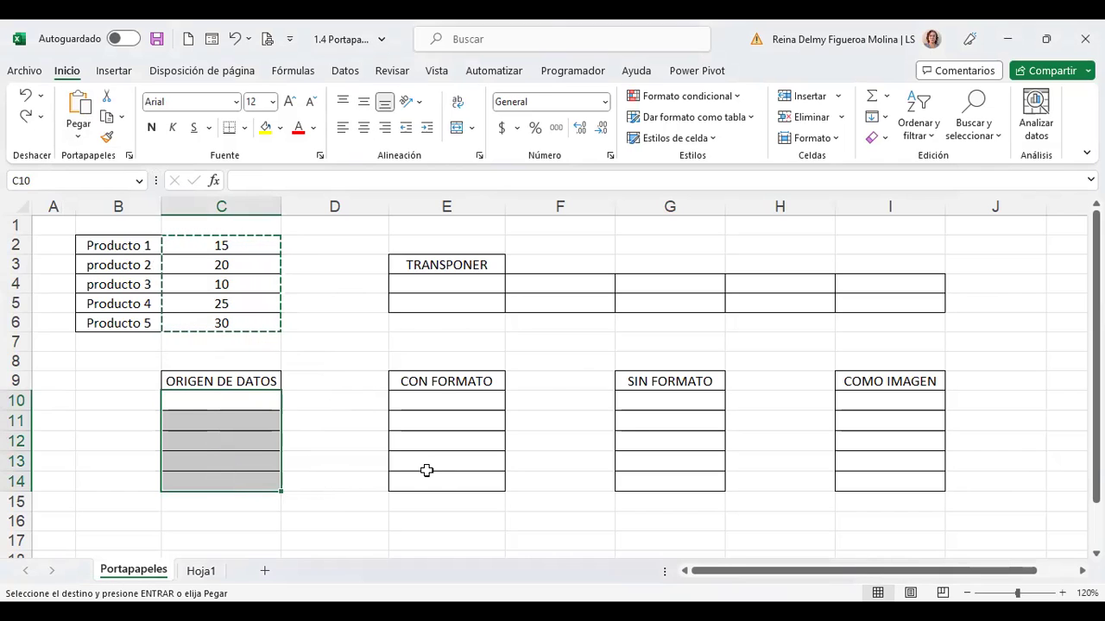
key("ctrl+v")
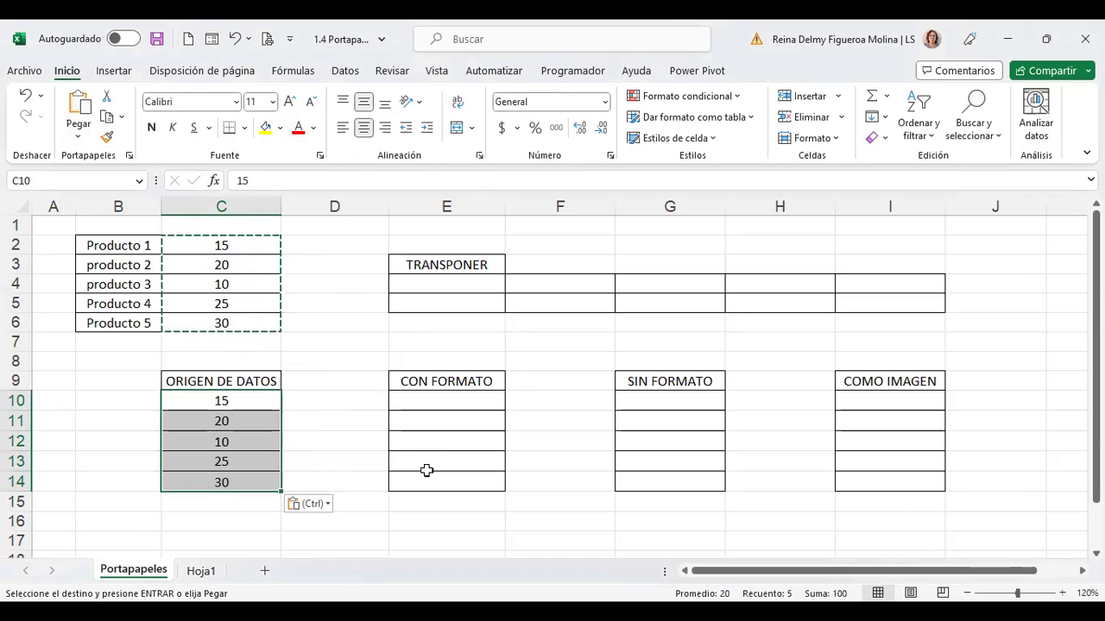
Step: Inspect the pasted block's (Ctrl) options tag and the value in C11
left_click(330, 505)
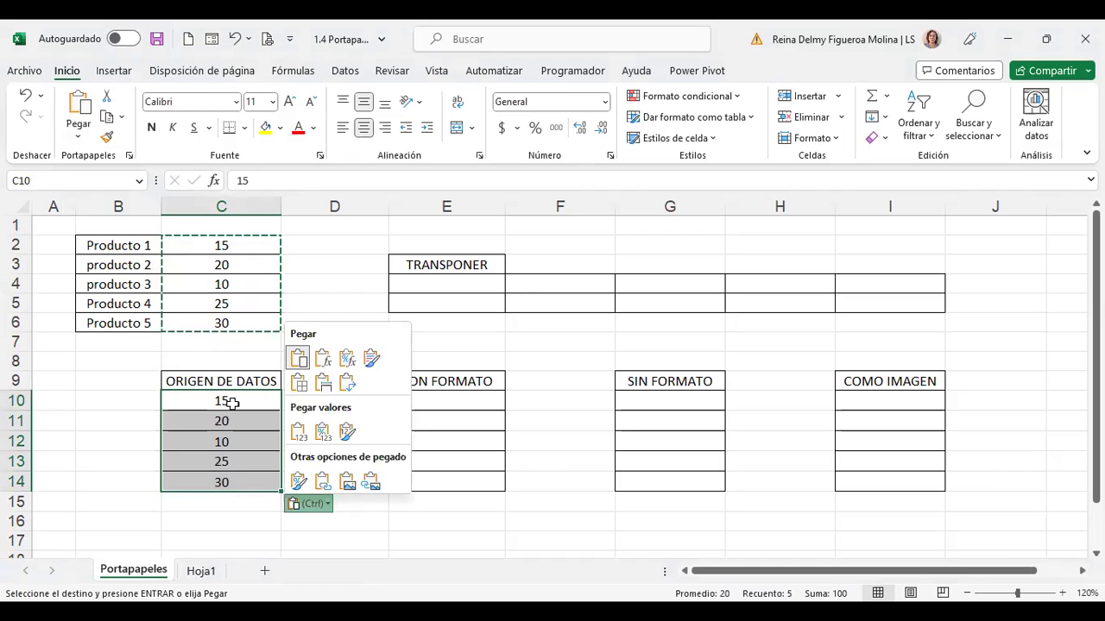
left_click(231, 403)
left_click(262, 404)
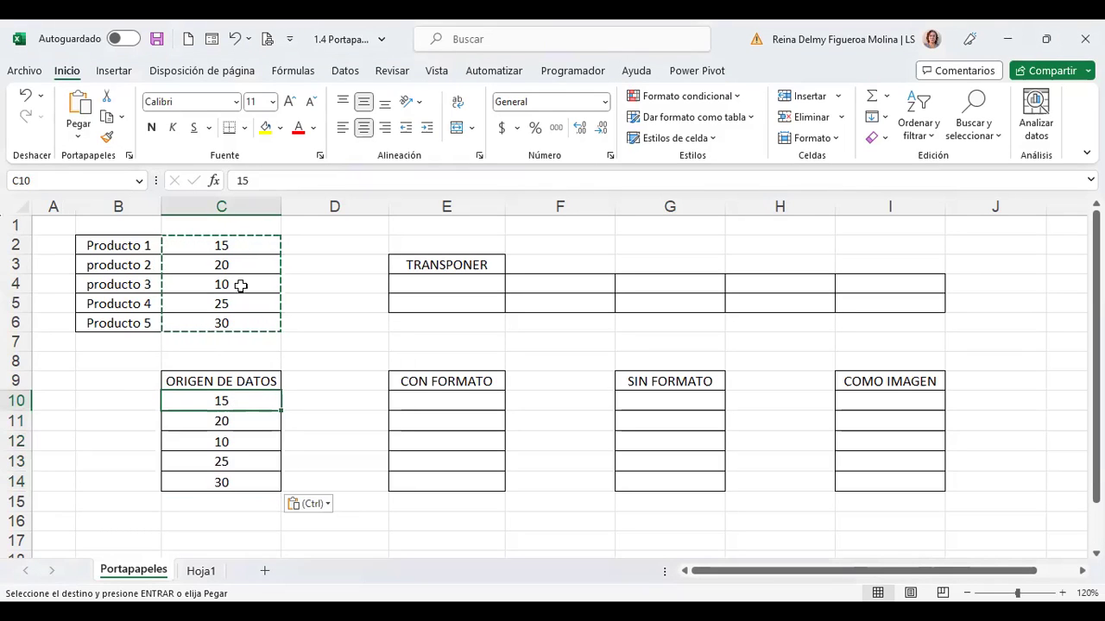
left_click(229, 421)
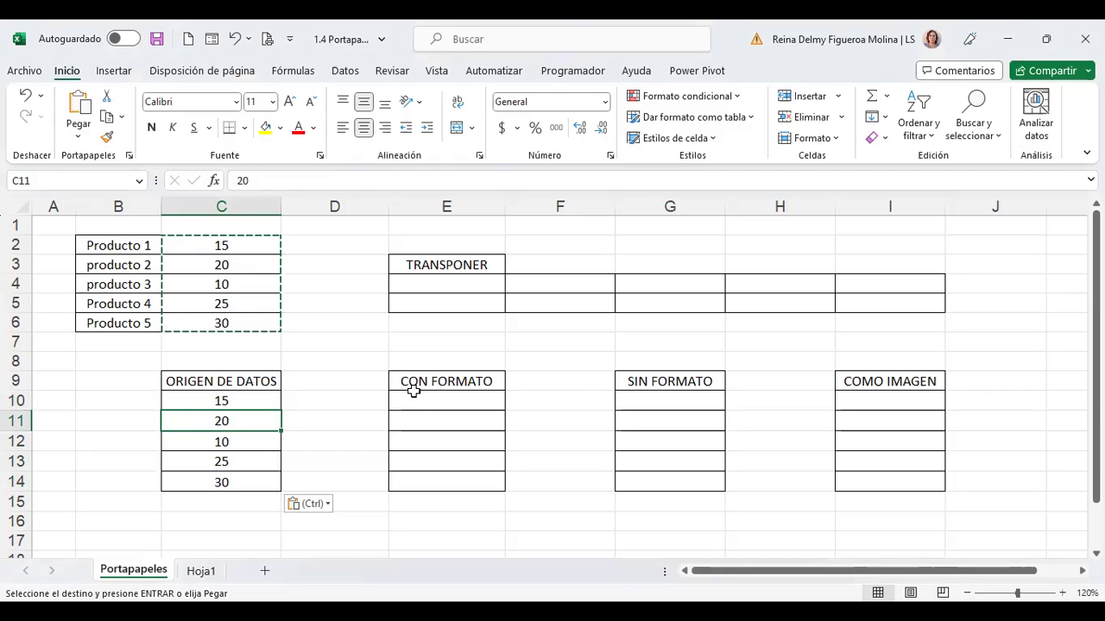
left_click(446, 404)
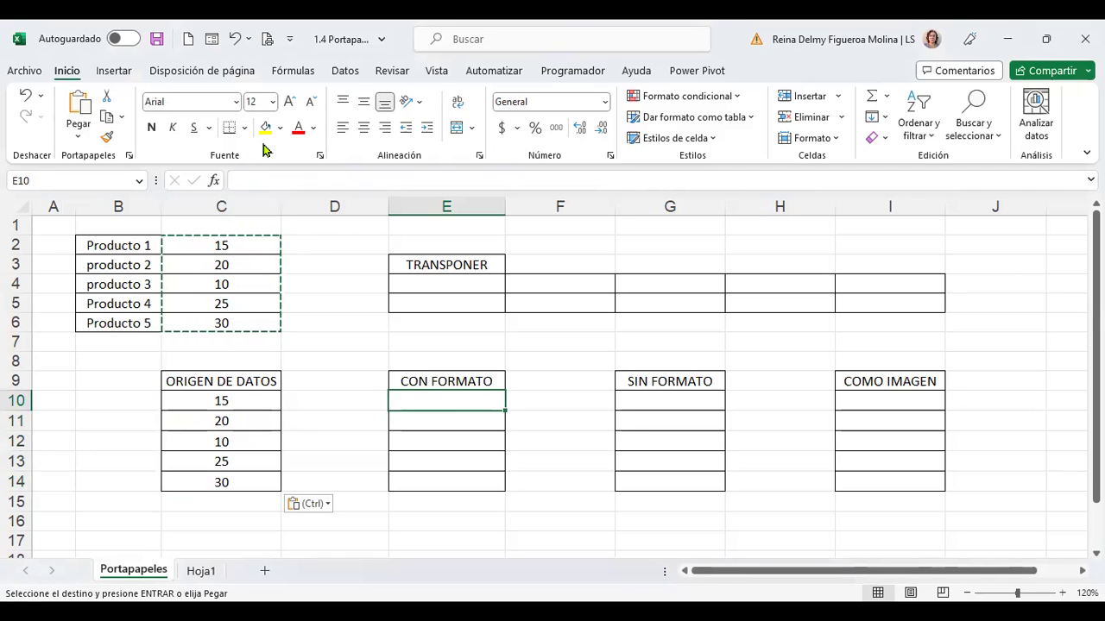
left_click(77, 142)
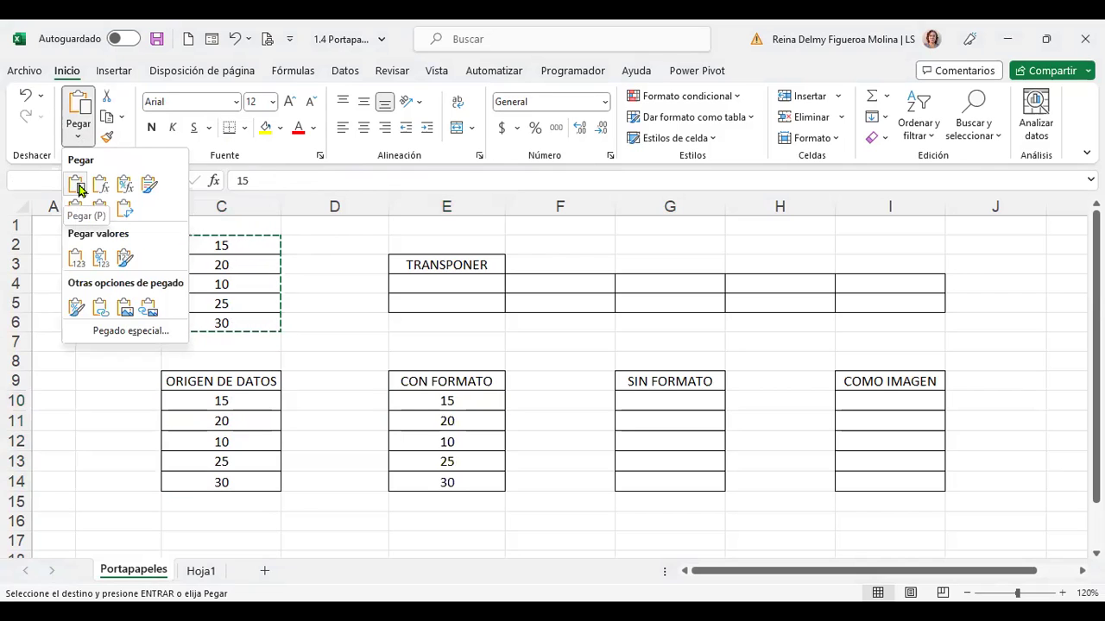
left_click(222, 396)
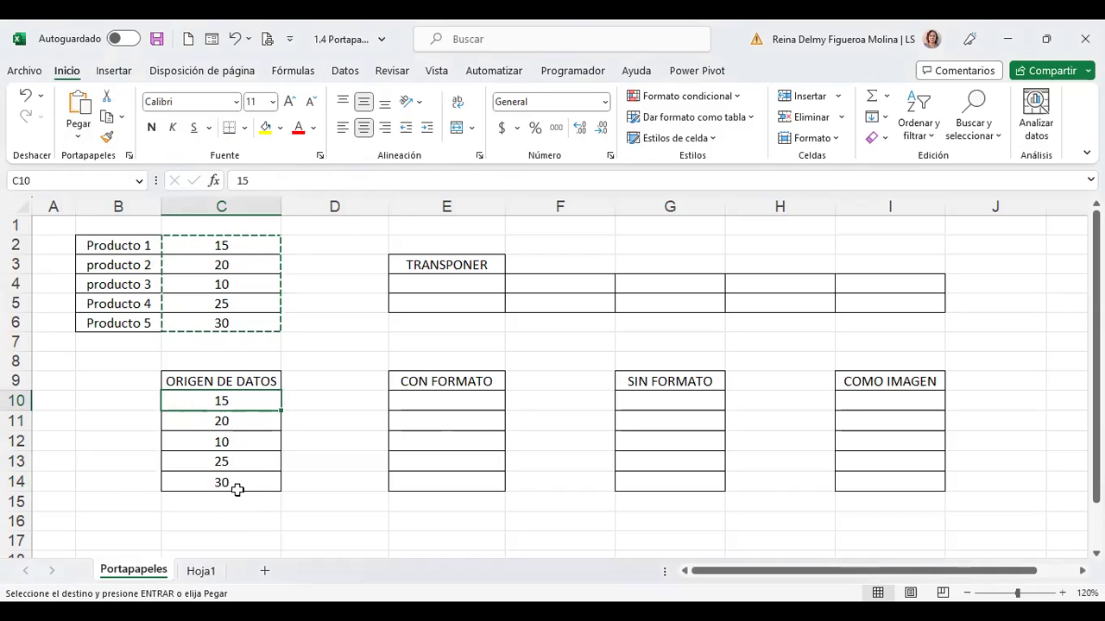
left_click(78, 138)
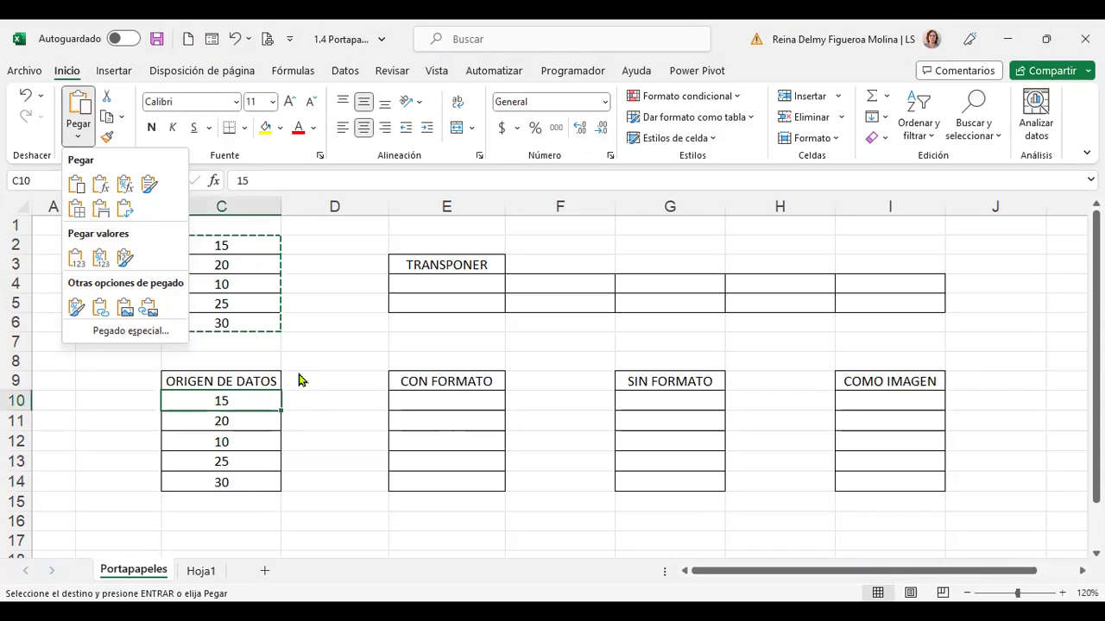
left_click_drag(428, 384, 441, 481)
Step: Copy the empty CON FORMATO box from E9:E14 to C17 and retitle its header FÓRMULAS
scroll(457, 477, "down", 1)
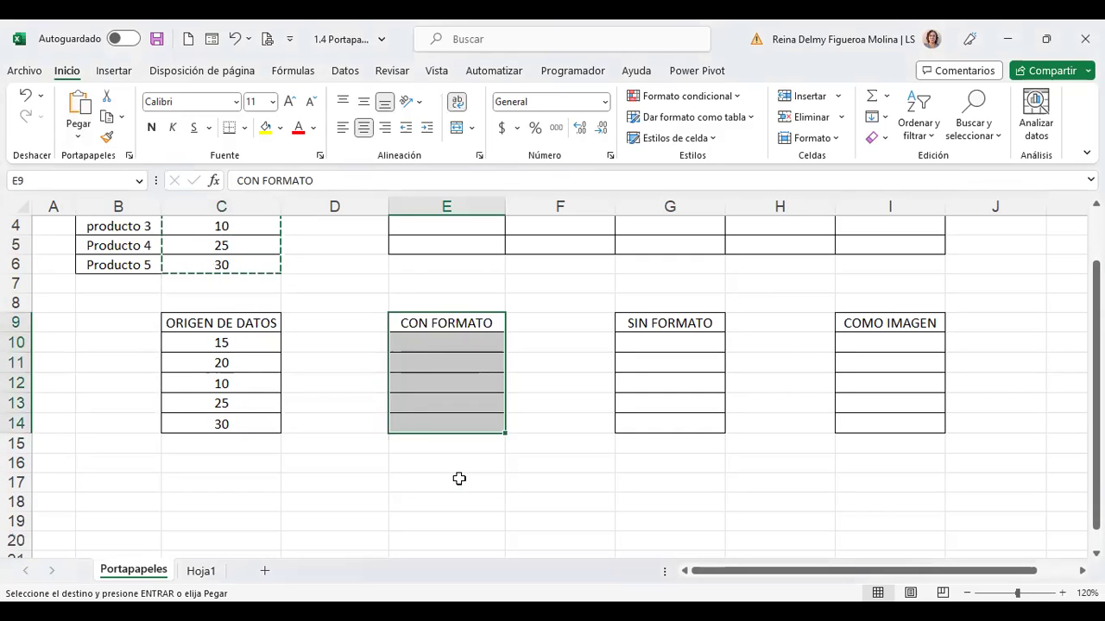
key("ctrl+c")
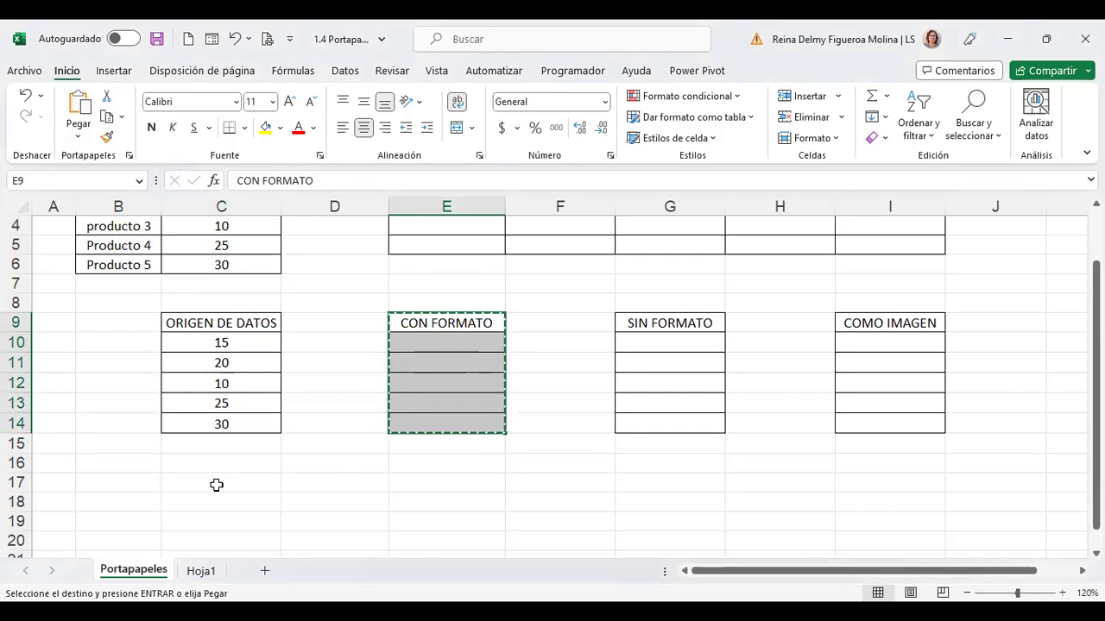
left_click(220, 486)
key("ctrl+v")
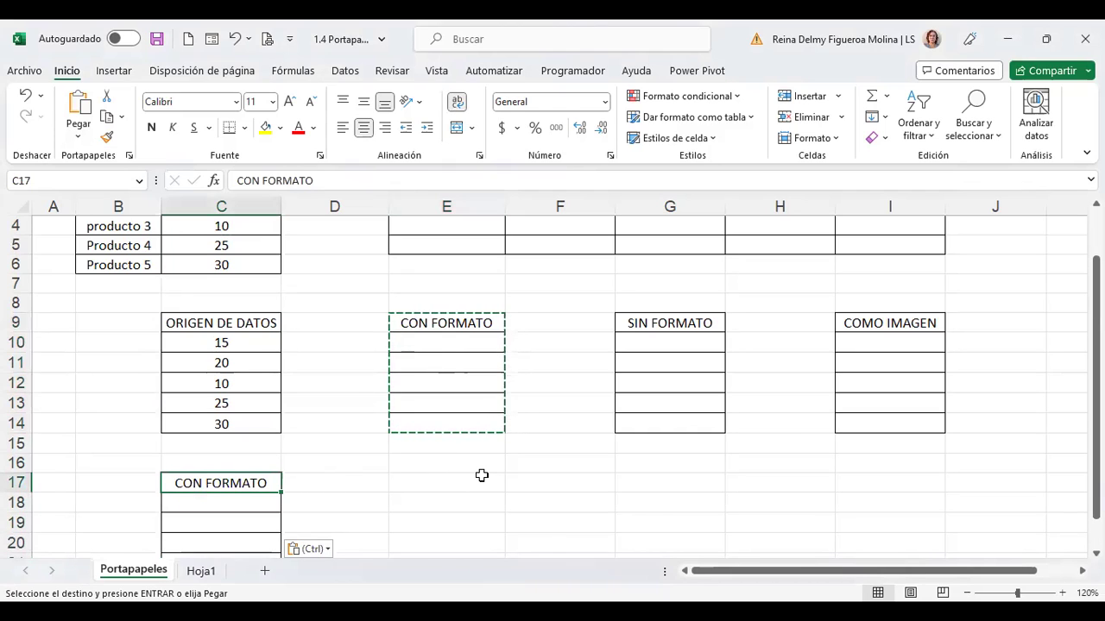
type("FÓ")
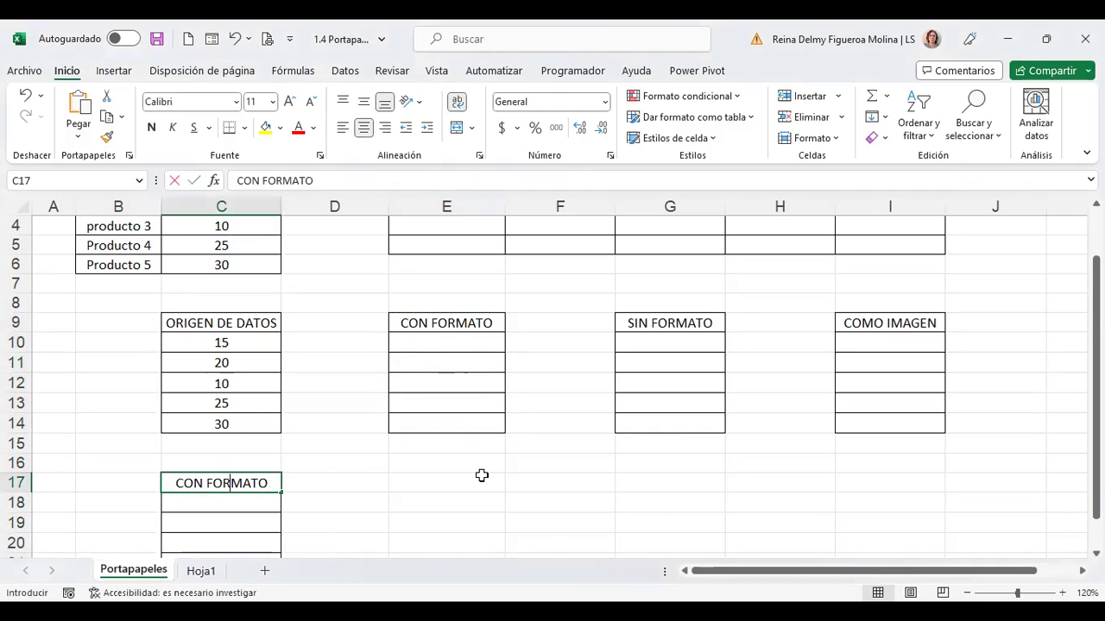
type("RMULAS")
key("Return")
scroll(392, 473, "down", 2)
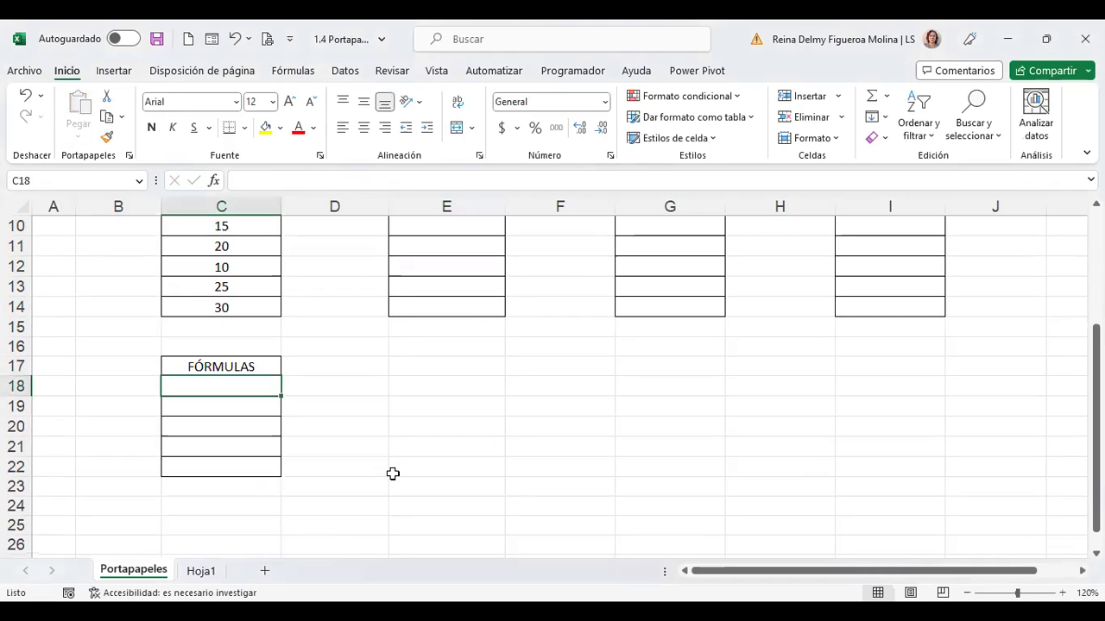
Step: AutoSum the quantities into C7 with =SUMA(C2:C6), giving 100
scroll(383, 462, "up", 3)
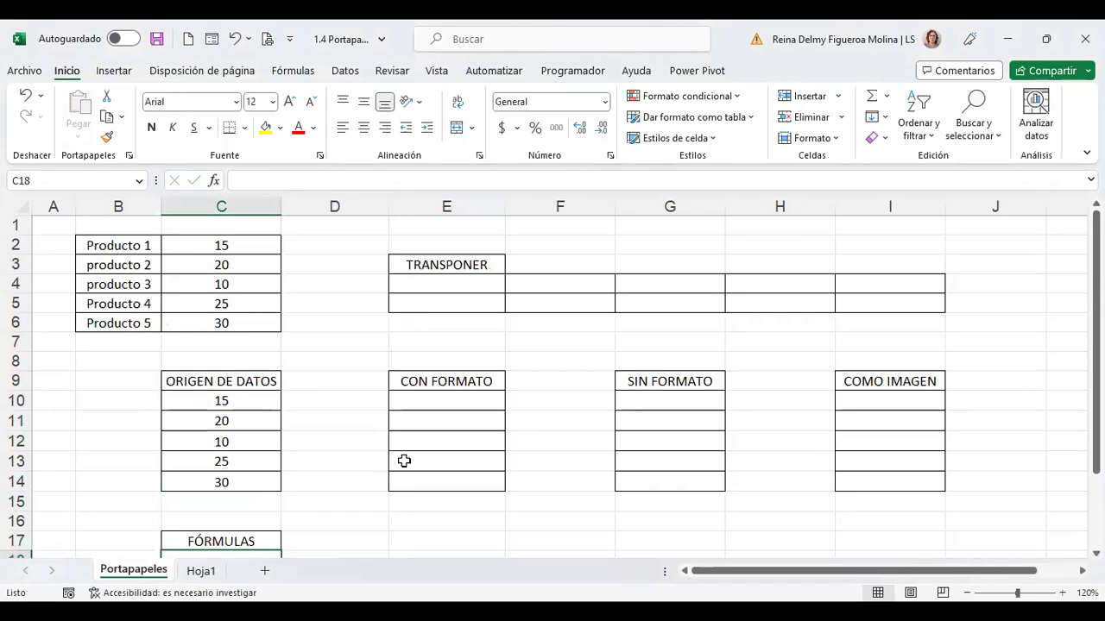
left_click(218, 340)
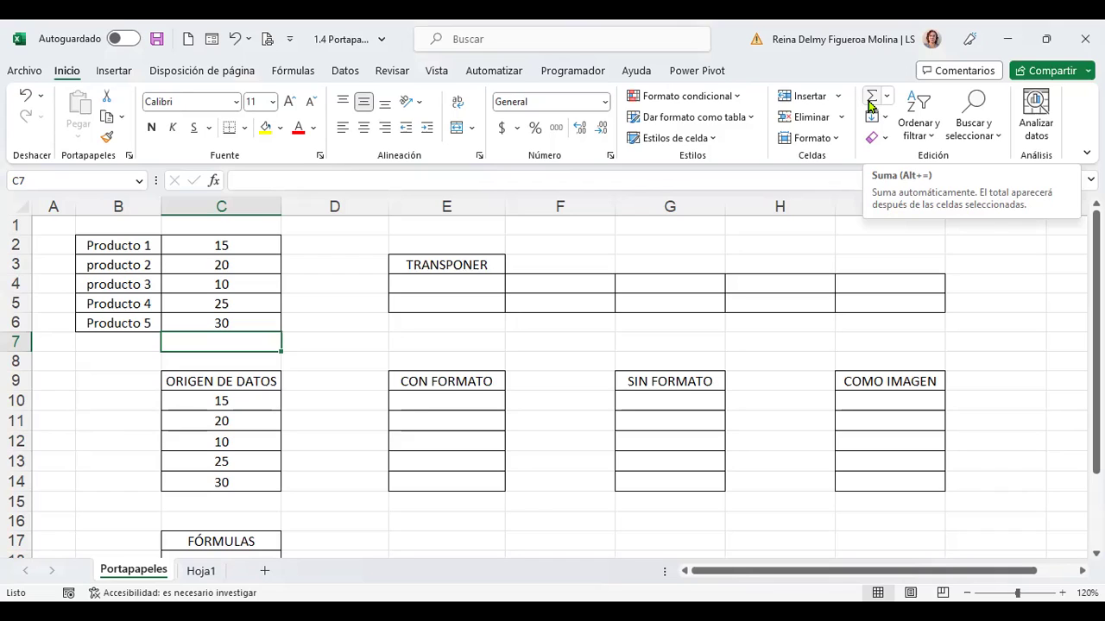
left_click(870, 104)
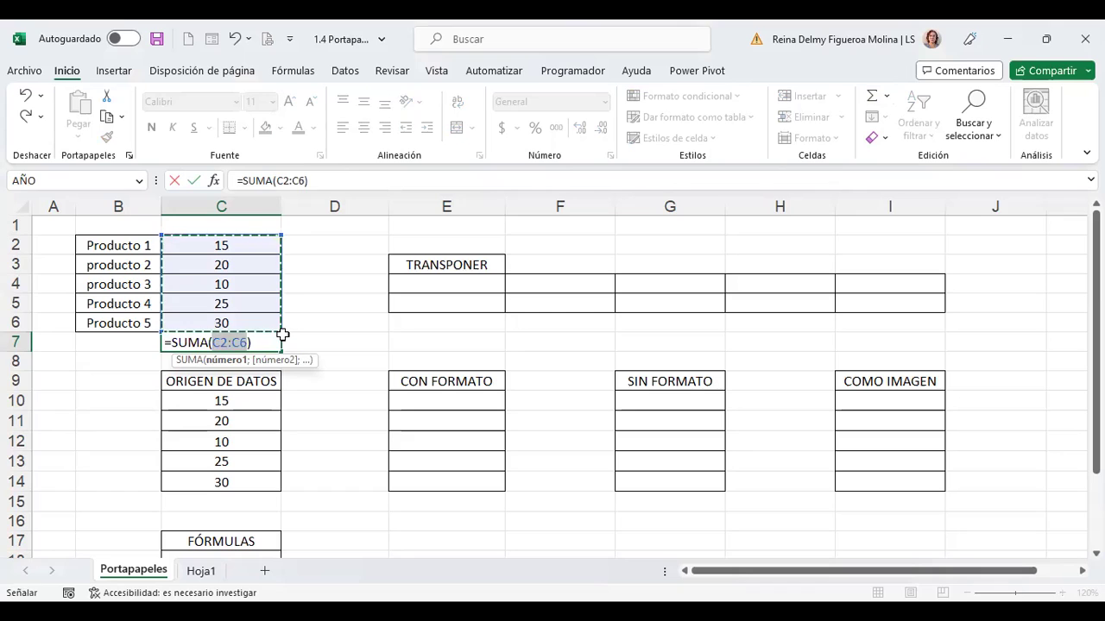
key("Return")
Step: Paste only the formulas from C2:C7 into the FÓRMULAS table starting at C18
left_click(234, 341)
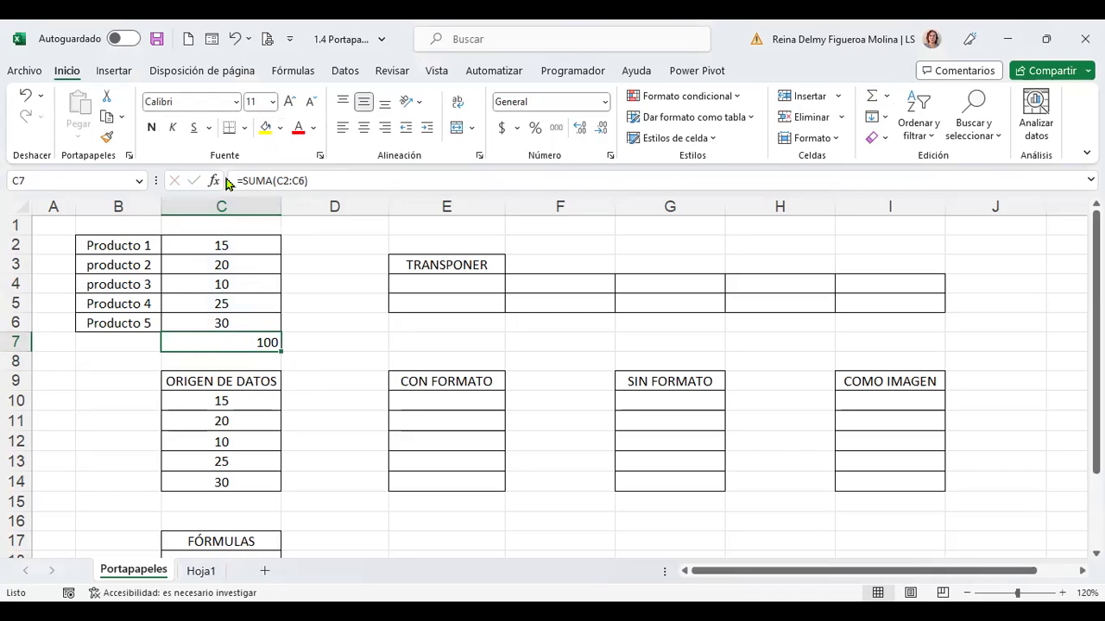
left_click_drag(227, 243, 234, 343)
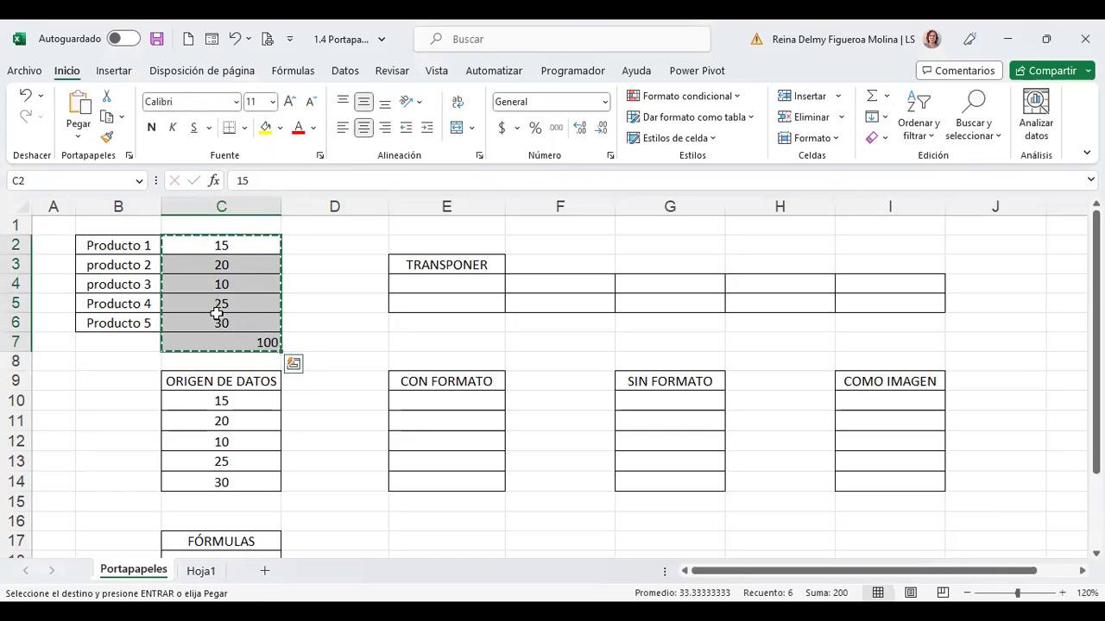
scroll(415, 427, "down", 3)
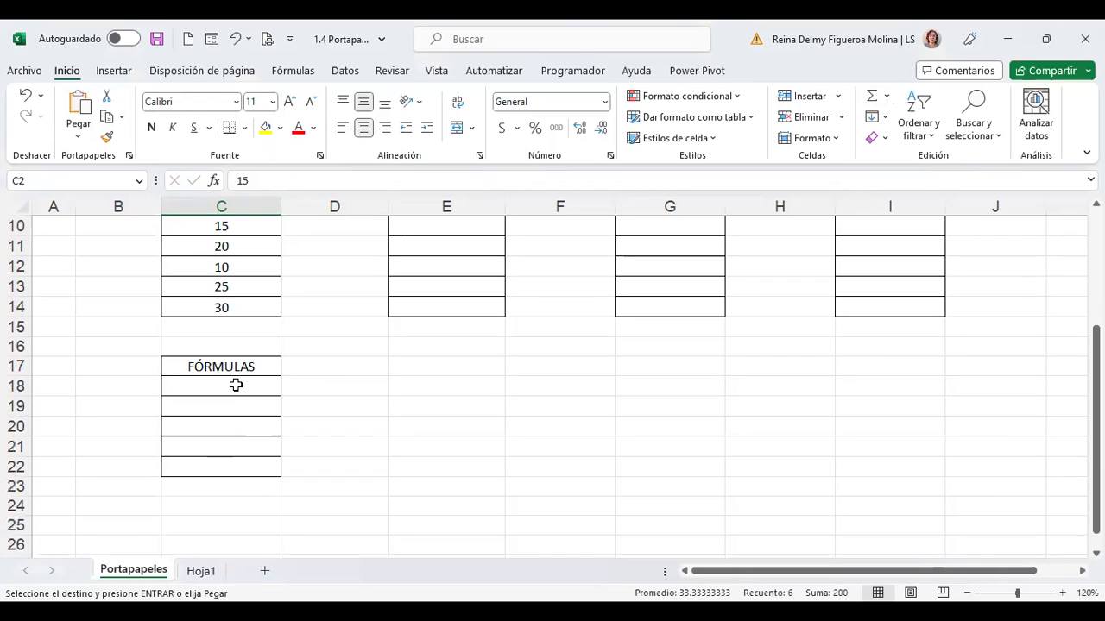
left_click(235, 385)
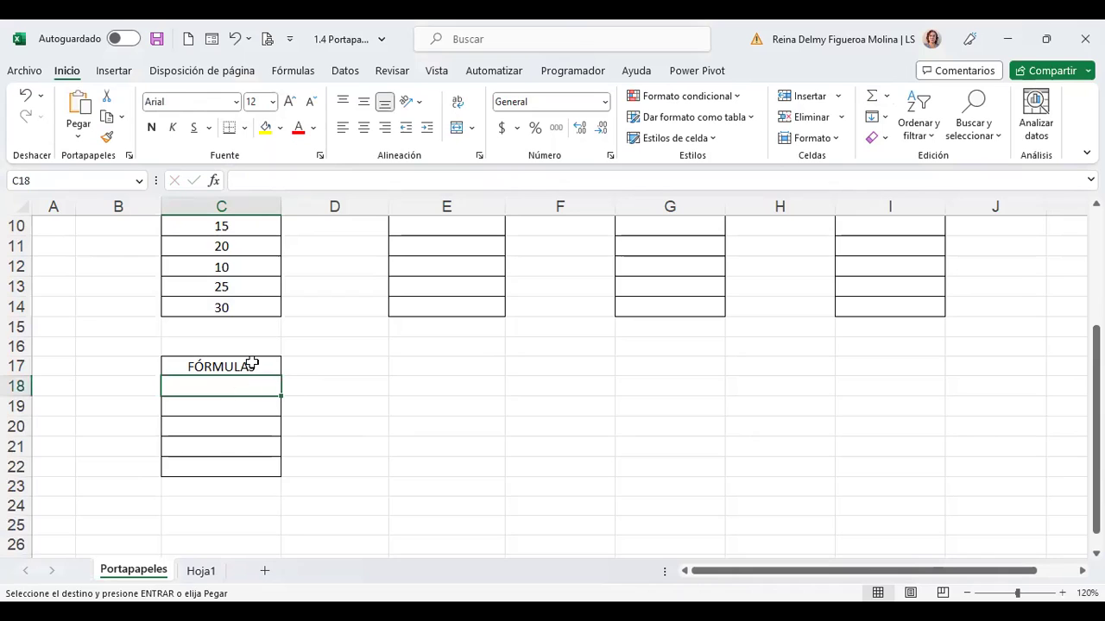
left_click(77, 133)
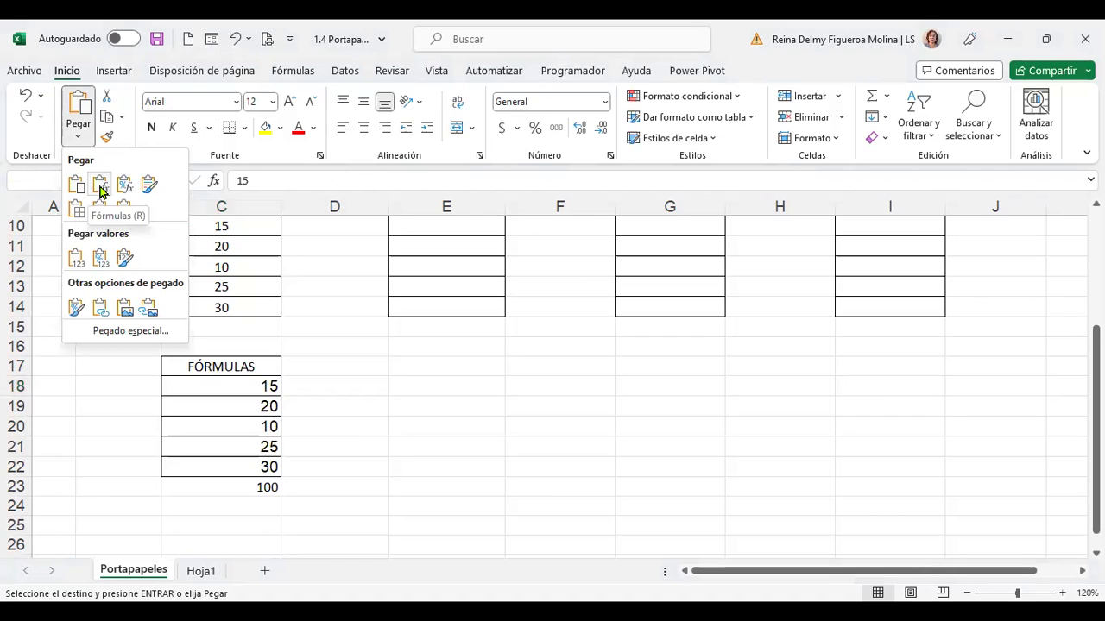
left_click(100, 191)
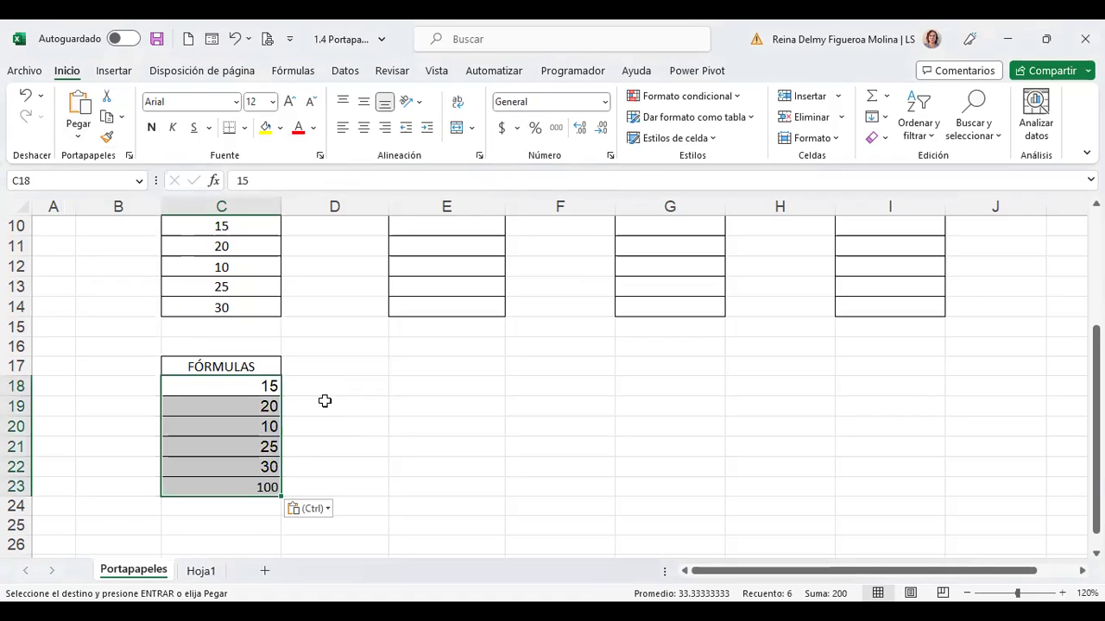
Step: Compare the pasted total =SUMA(C18:C22) in C23 with the original total in C7
left_click(228, 489)
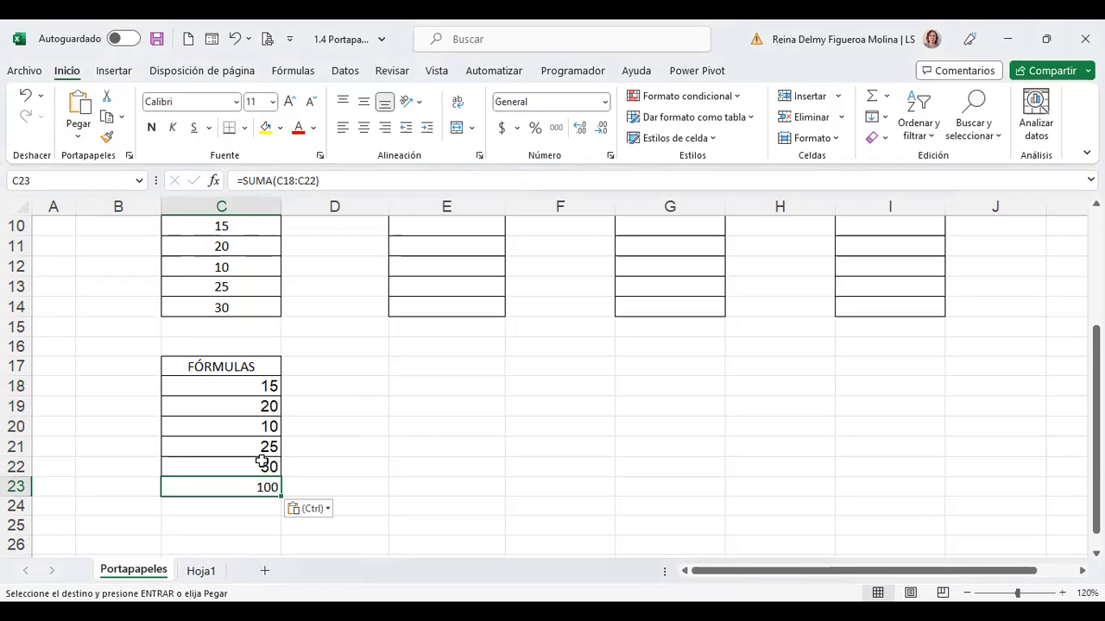
scroll(347, 439, "up", 2)
scroll(249, 369, "up", 1)
left_click(241, 343)
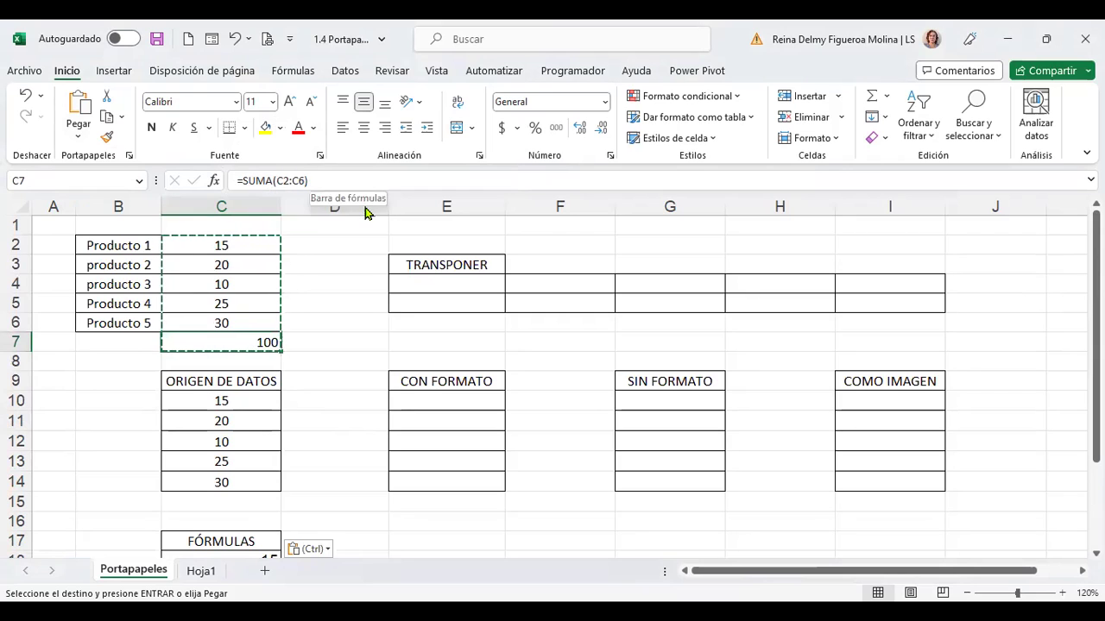
scroll(291, 303, "down", 2)
scroll(291, 303, "down", 1)
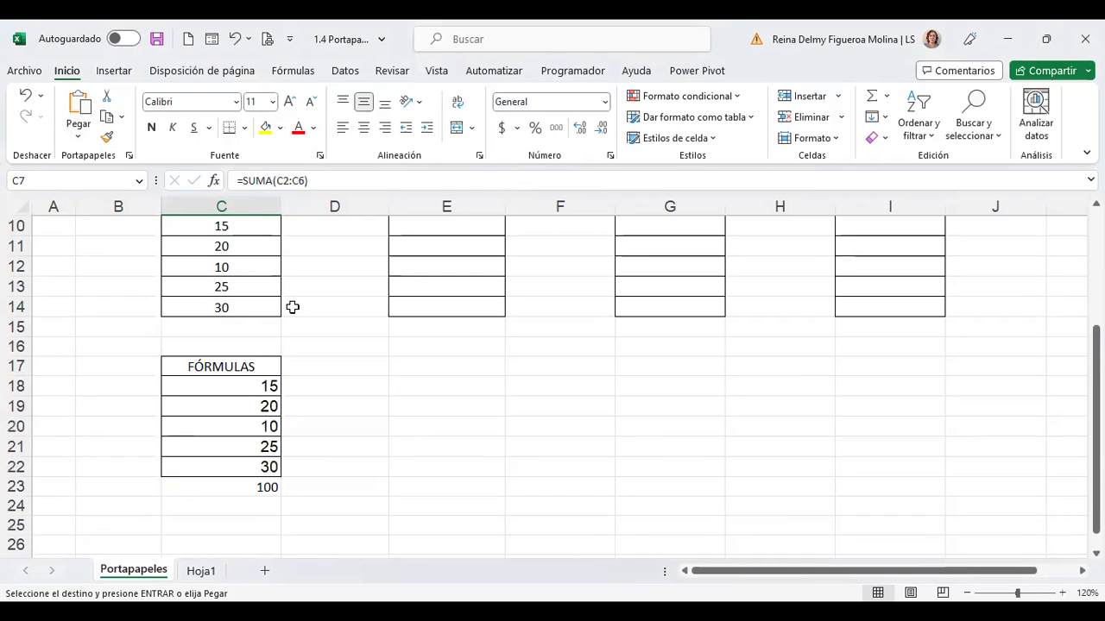
left_click(239, 487)
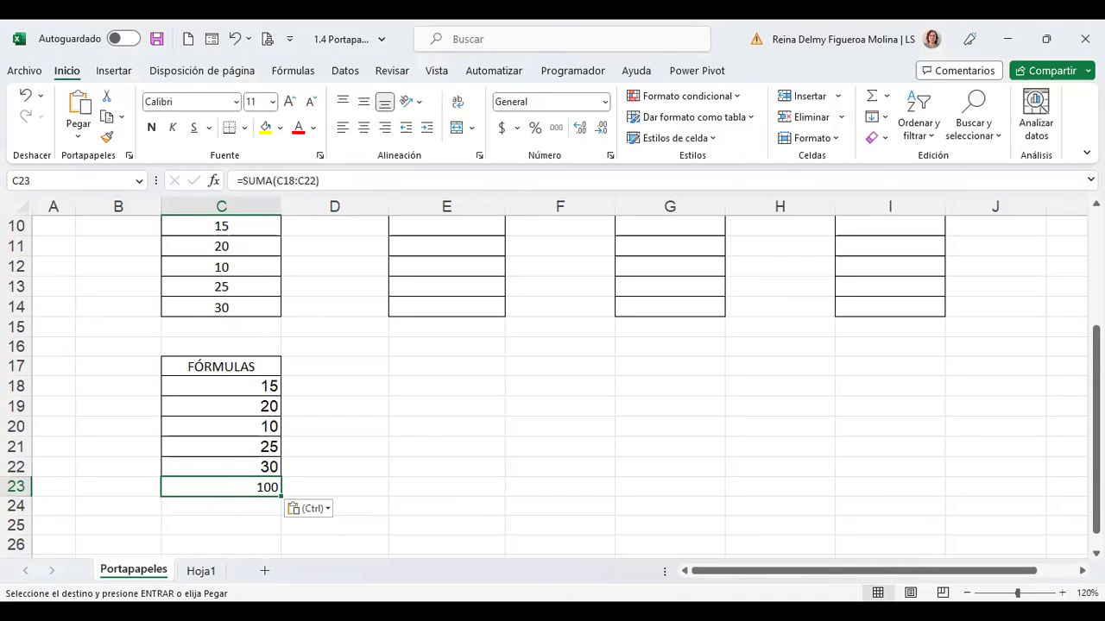
Step: Paste the copied values at E17 using Formato de fórmulas y números
left_click(77, 135)
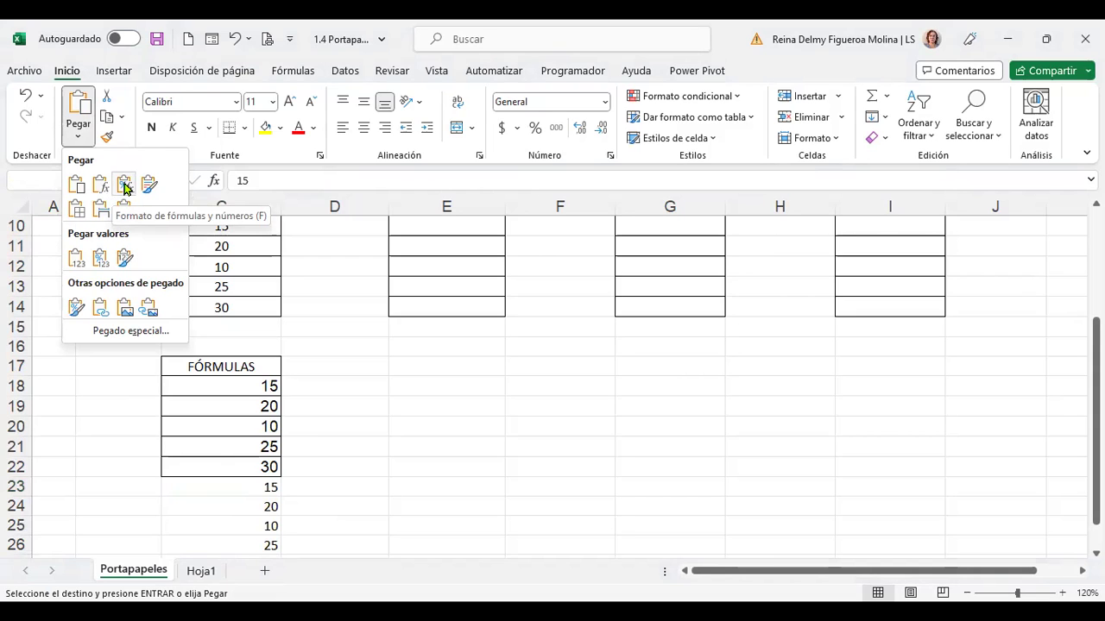
scroll(527, 476, "up", 3)
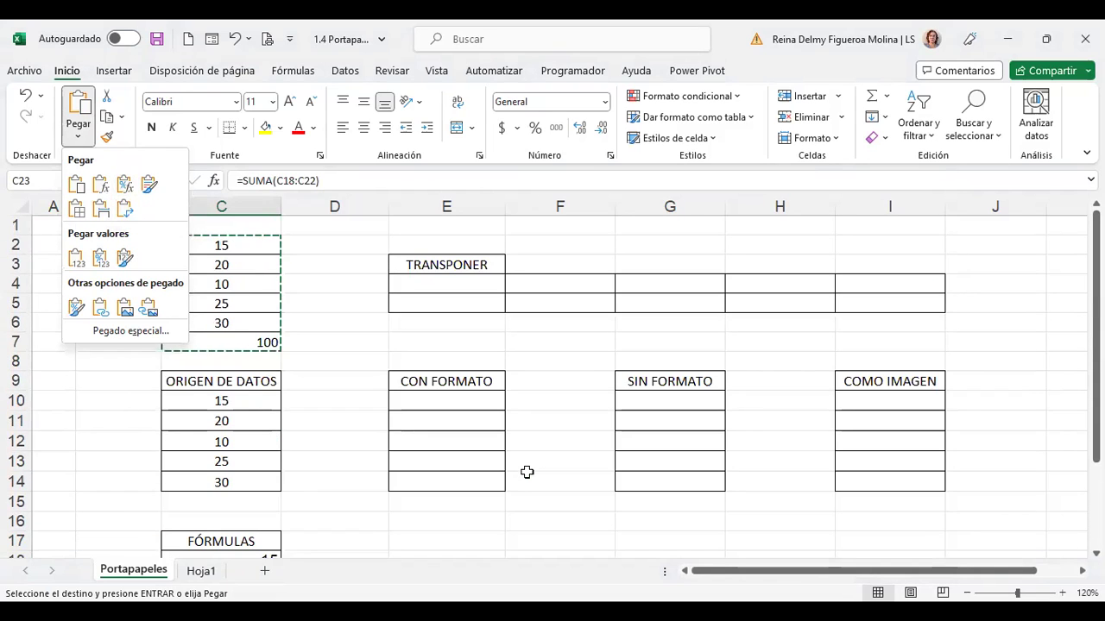
scroll(527, 472, "down", 2)
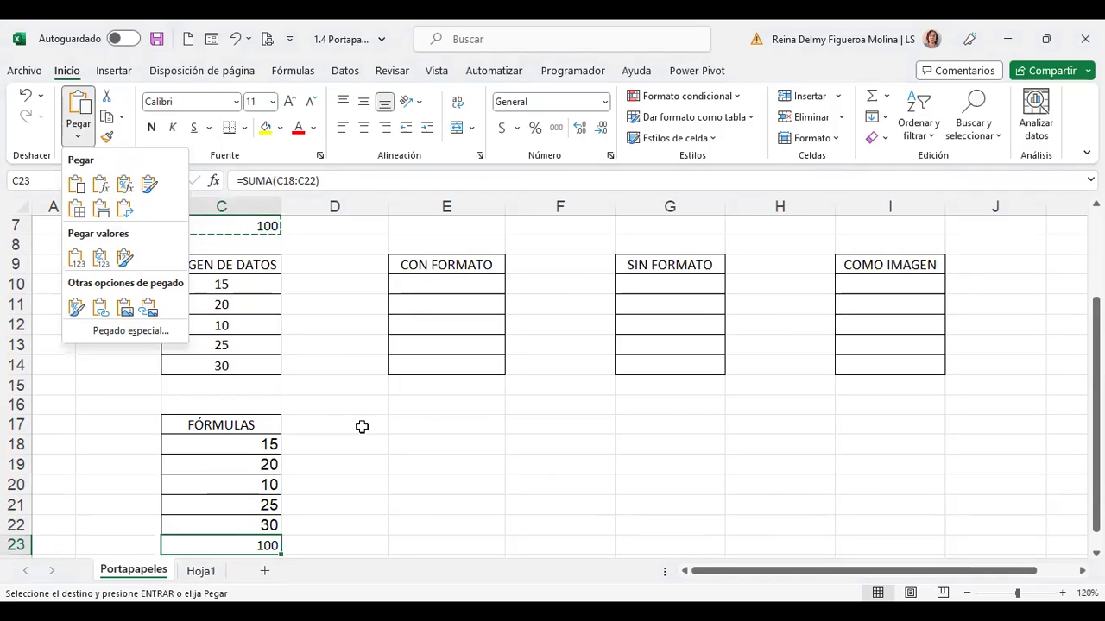
left_click(430, 423)
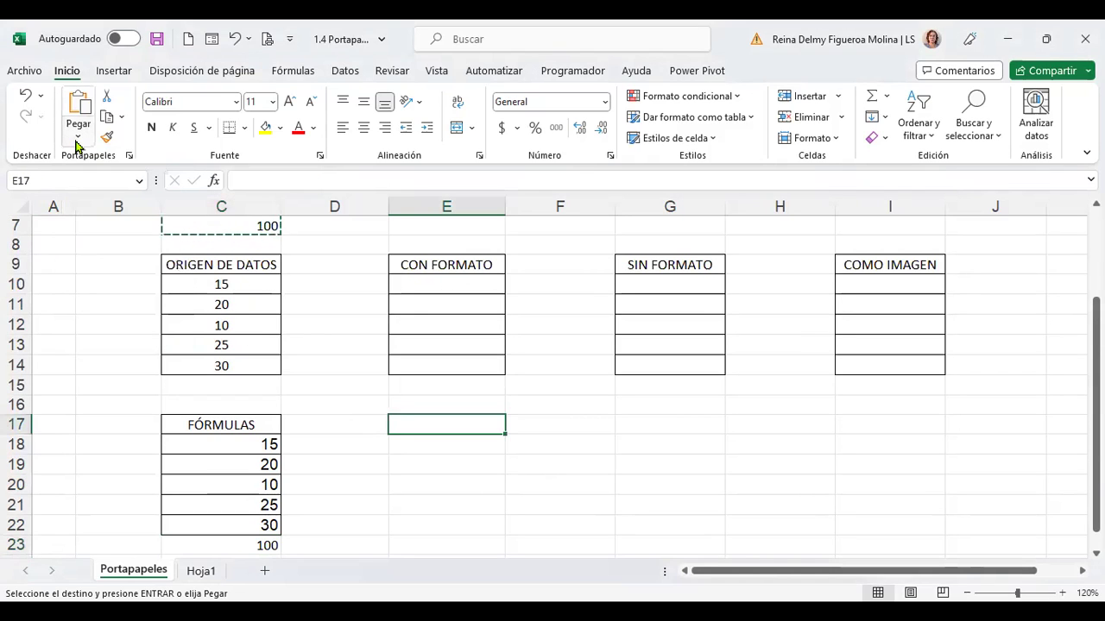
left_click(77, 139)
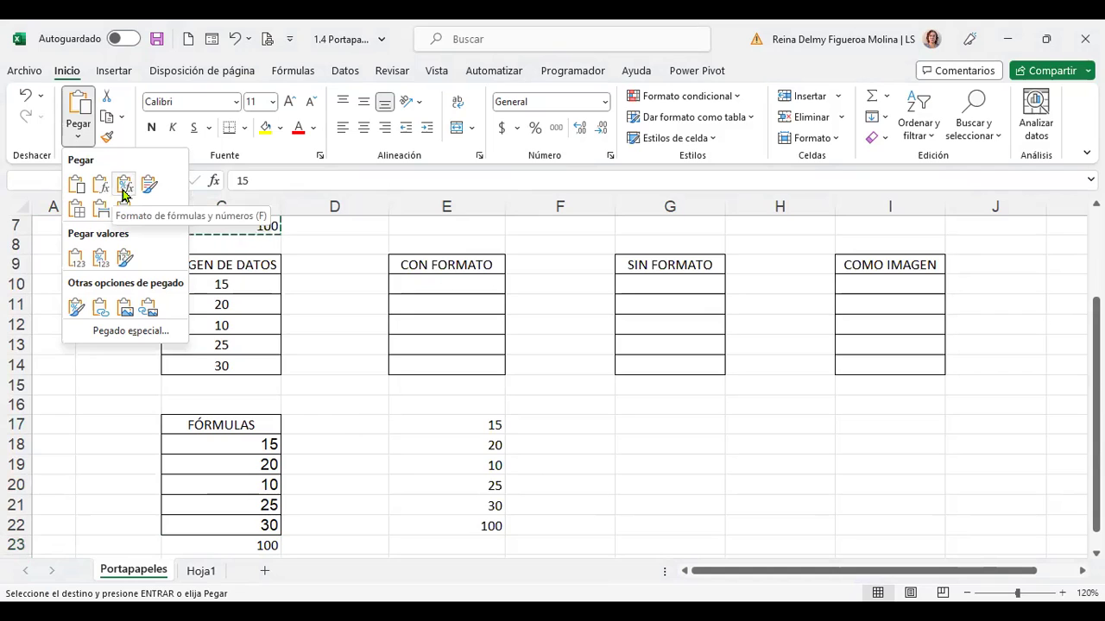
left_click(123, 193)
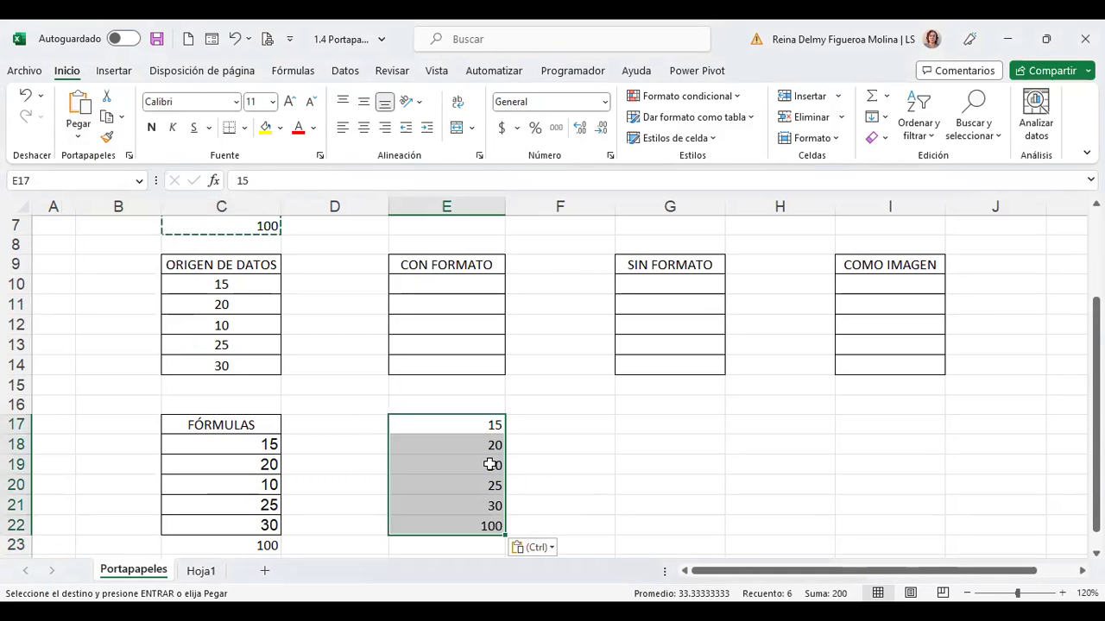
Step: Verify E17 and the =SUMA(E17:E21) total in E22, then return to C2
scroll(488, 461, "up", 2)
scroll(489, 461, "down", 1)
scroll(489, 465, "down", 1)
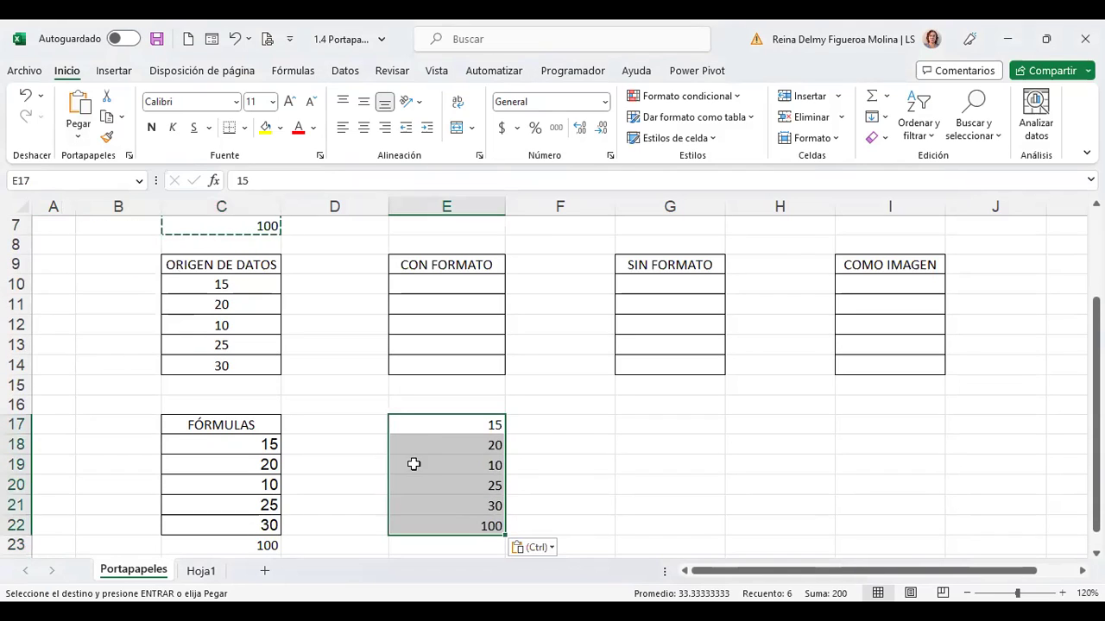
left_click(442, 421)
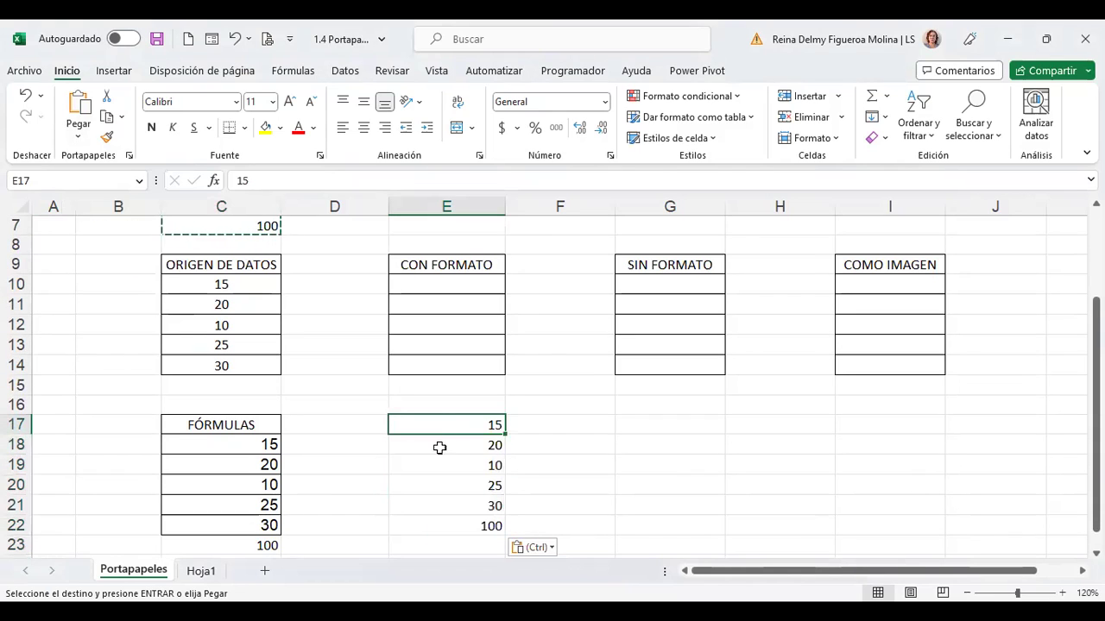
left_click(455, 525)
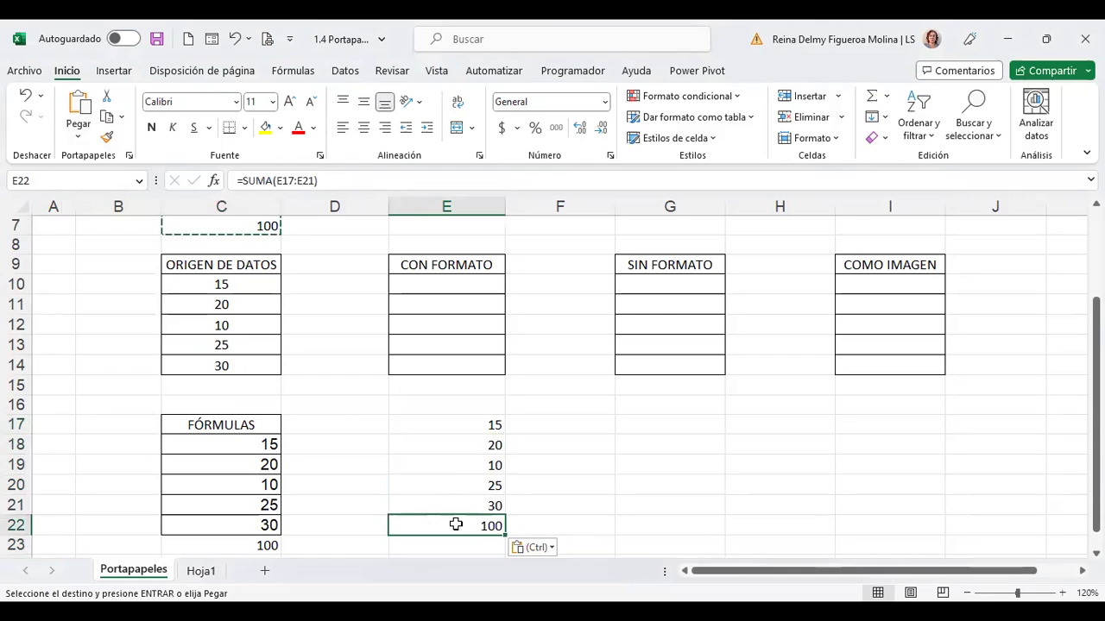
scroll(469, 530, "up", 1)
scroll(461, 506, "up", 1)
left_click(236, 248)
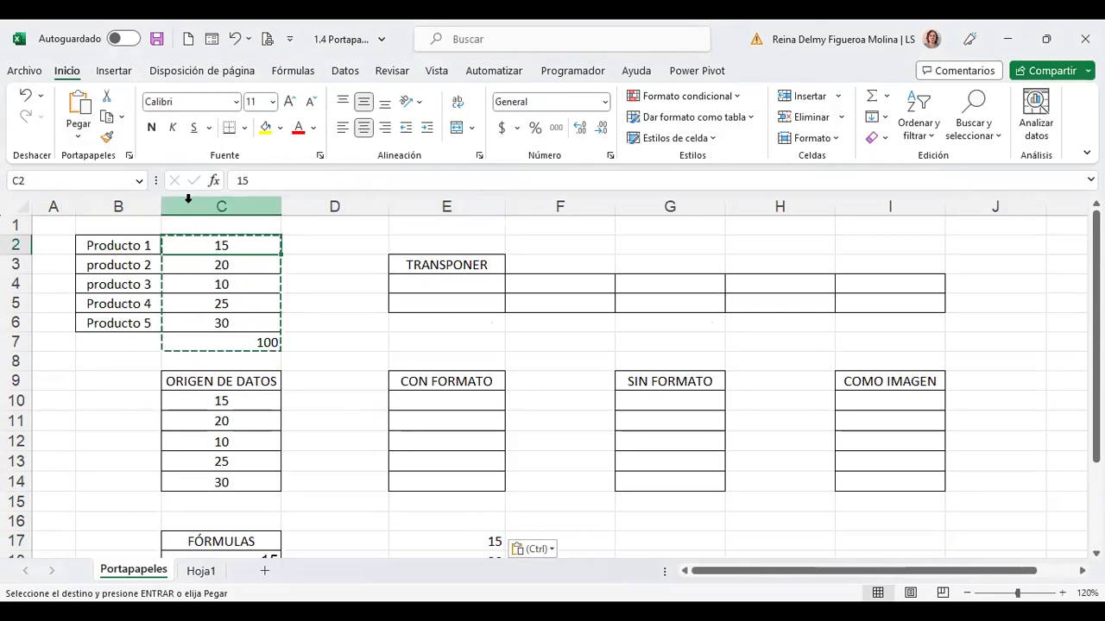
Step: Make the value 15 in C2 bold and larger, then copy C2:C7
left_click(151, 129)
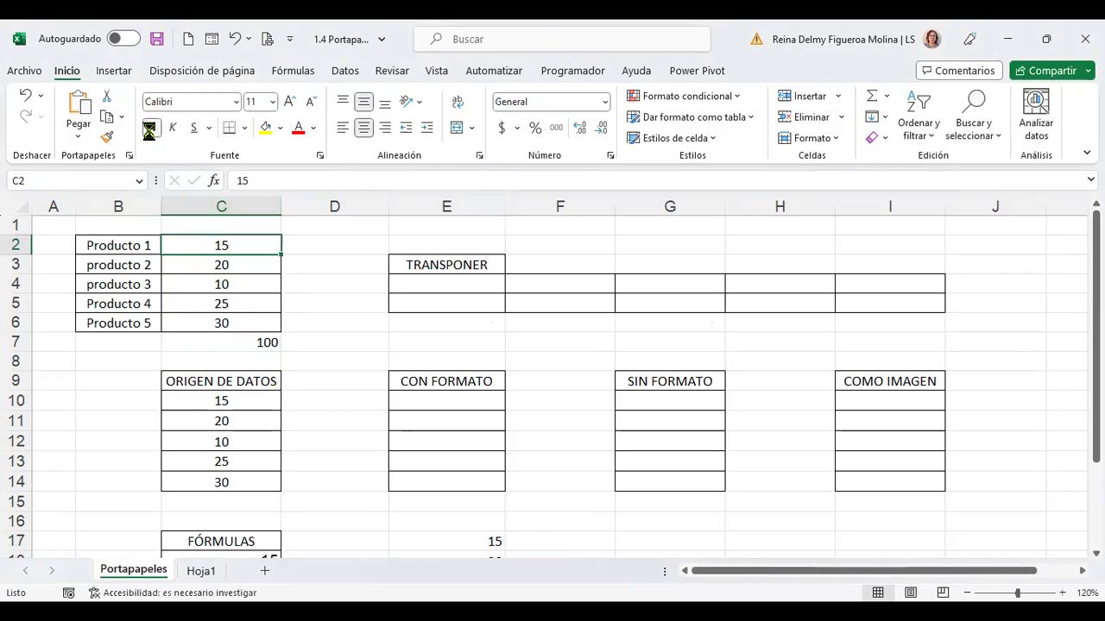
left_click(290, 105)
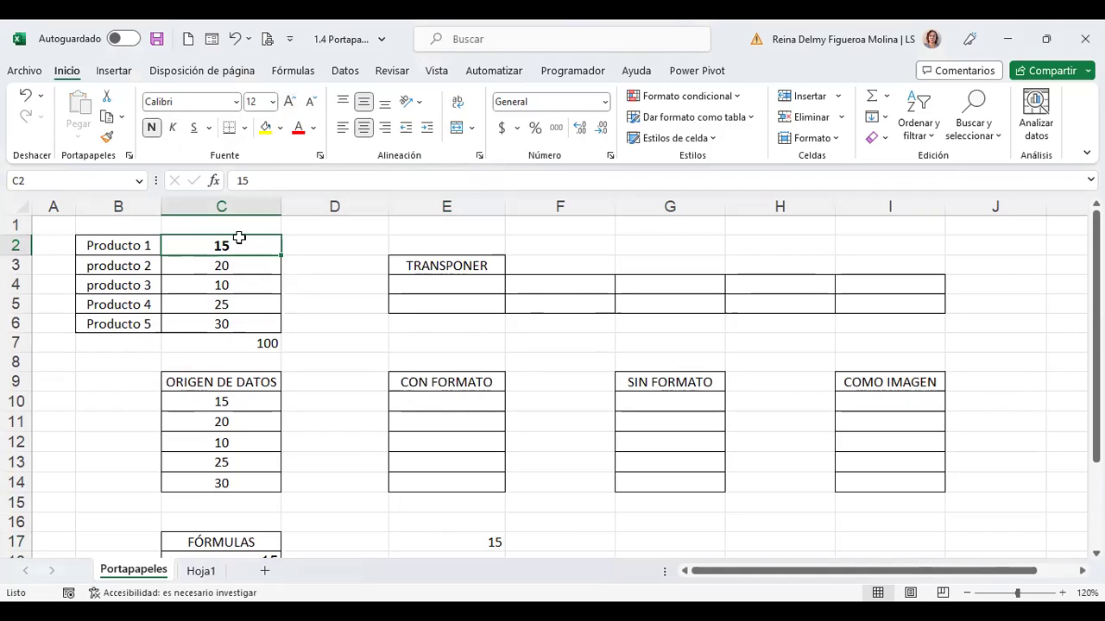
left_click_drag(230, 245, 230, 335)
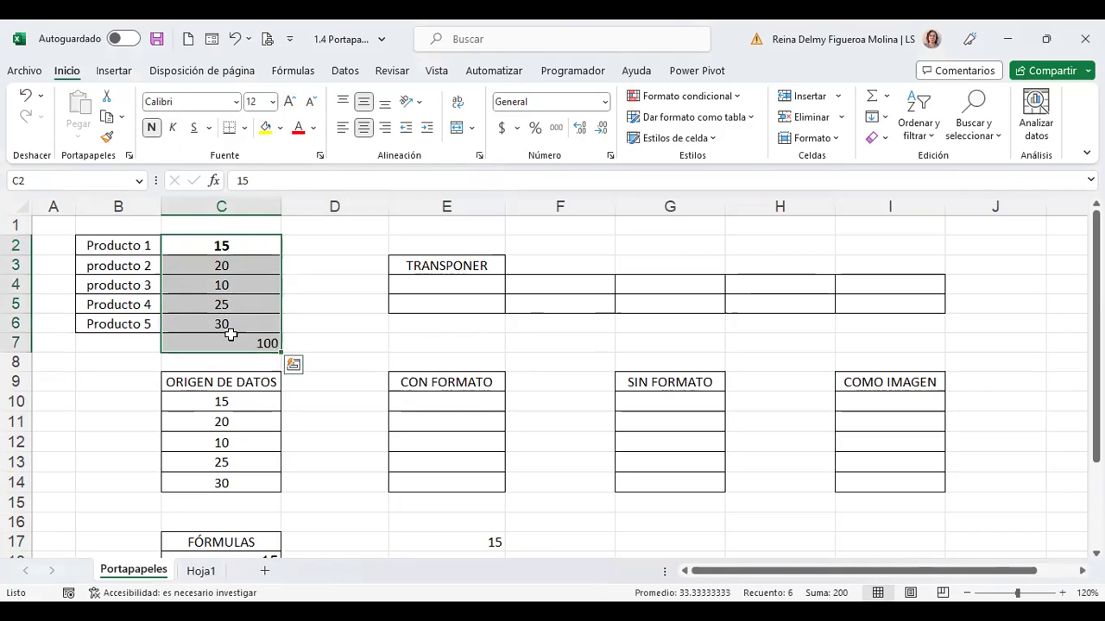
key("ctrl+c")
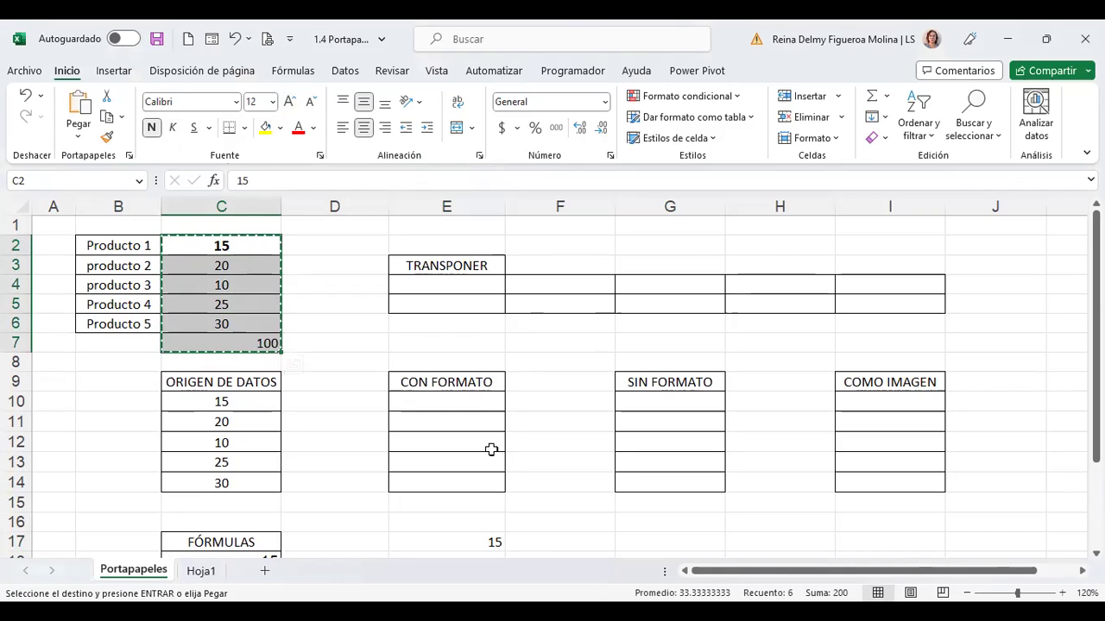
Step: Paste the copied values into E17:E22 and confirm E22 holds =SUMA(E17:E21)
scroll(491, 450, "down", 2)
left_click(454, 425)
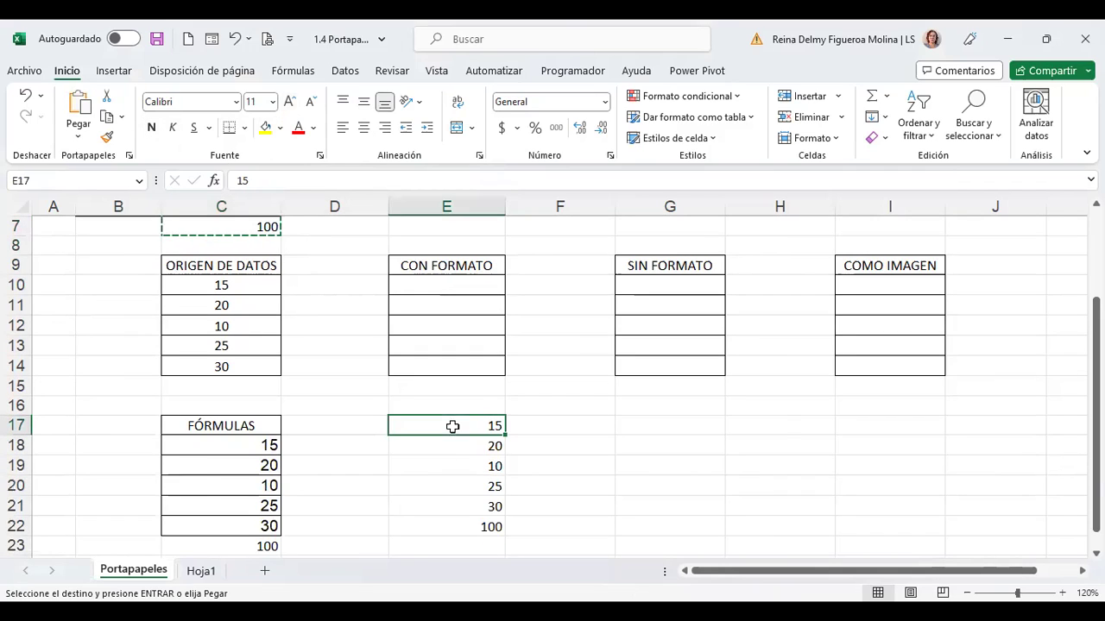
left_click(77, 142)
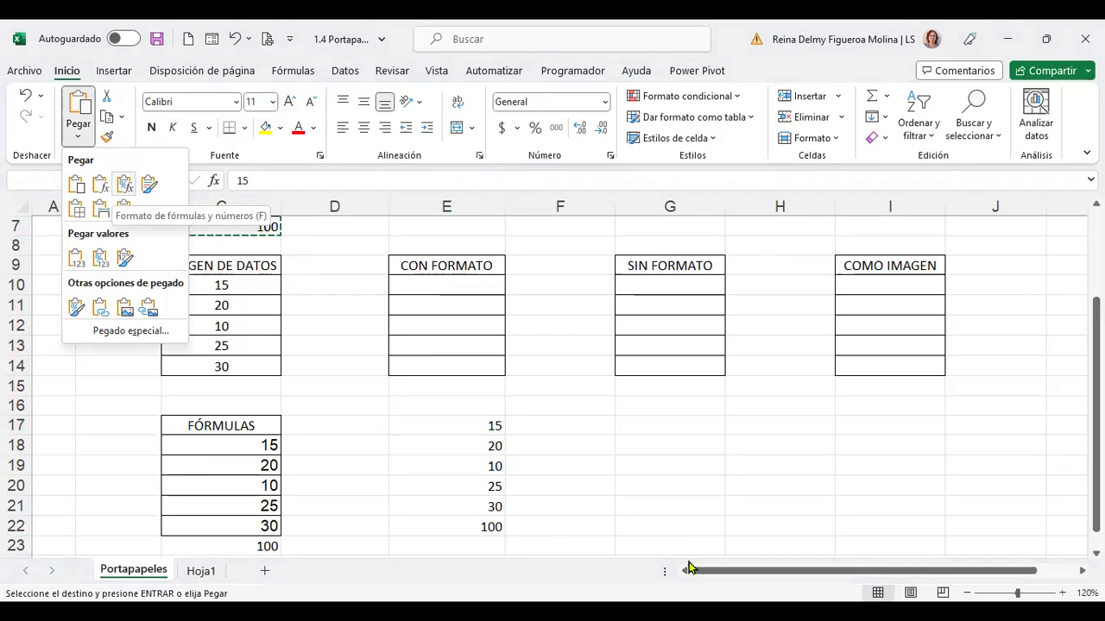
key("Escape")
scroll(616, 476, "up", 1)
scroll(616, 478, "up", 1)
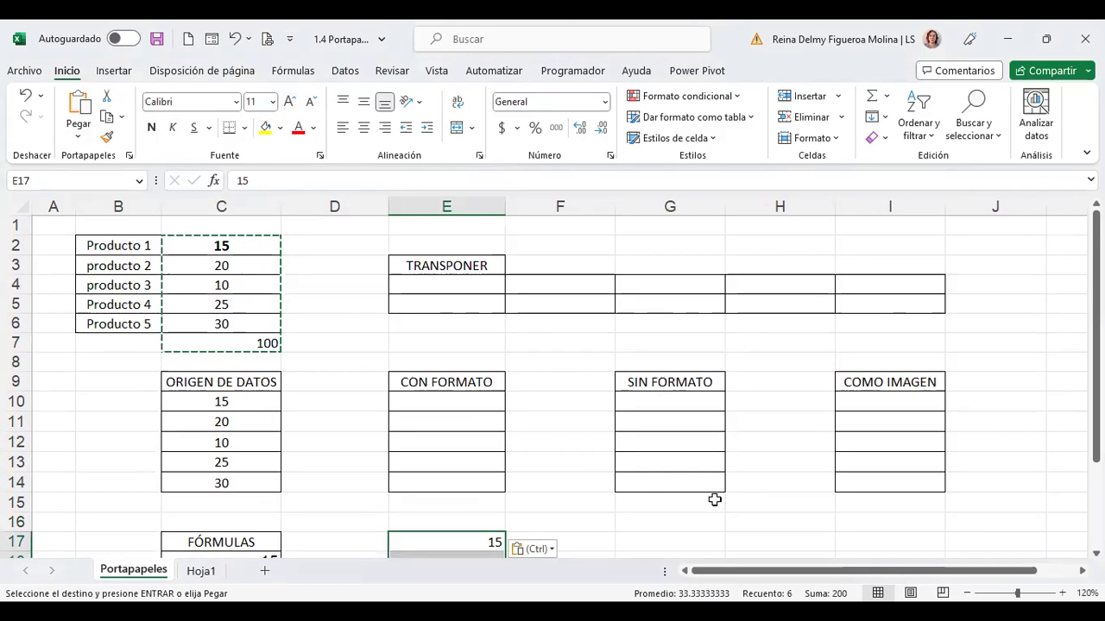
scroll(715, 500, "down", 1)
scroll(715, 499, "down", 1)
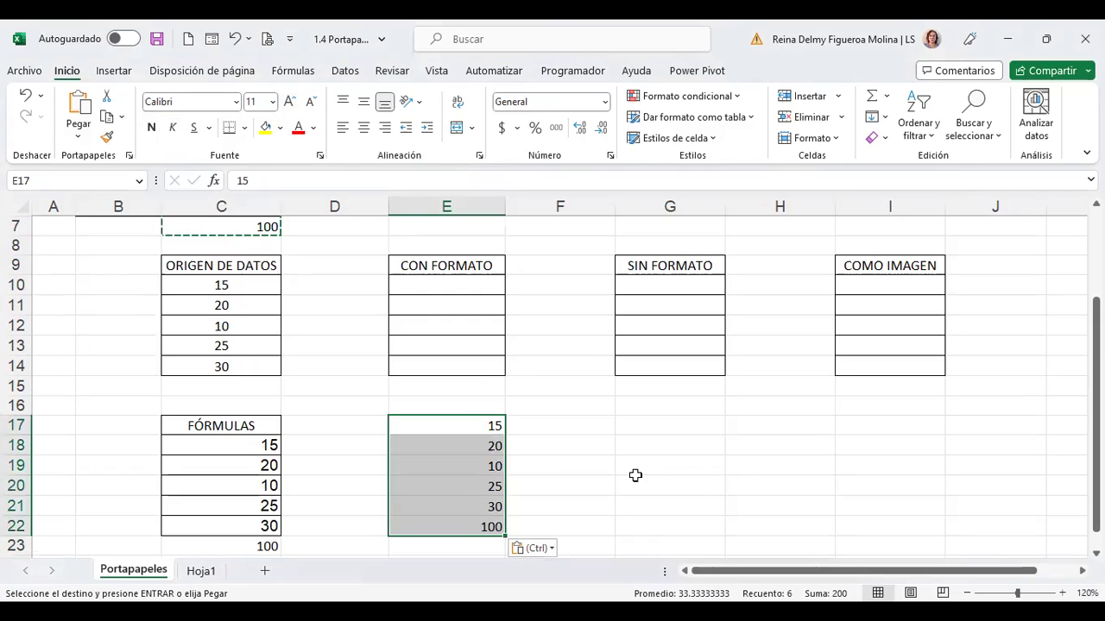
left_click(477, 528)
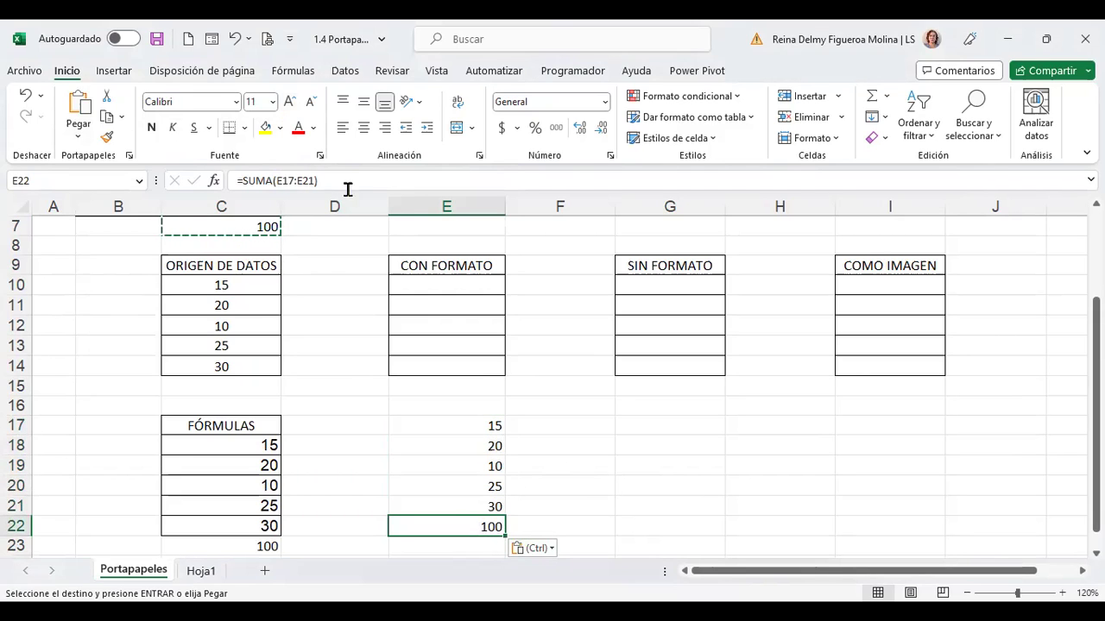
scroll(365, 404, "up", 1)
scroll(365, 404, "down", 1)
Step: Paste values only into G17:G22 under SIN FORMATO, confirming G22 holds a plain 100
scroll(365, 404, "up", 2)
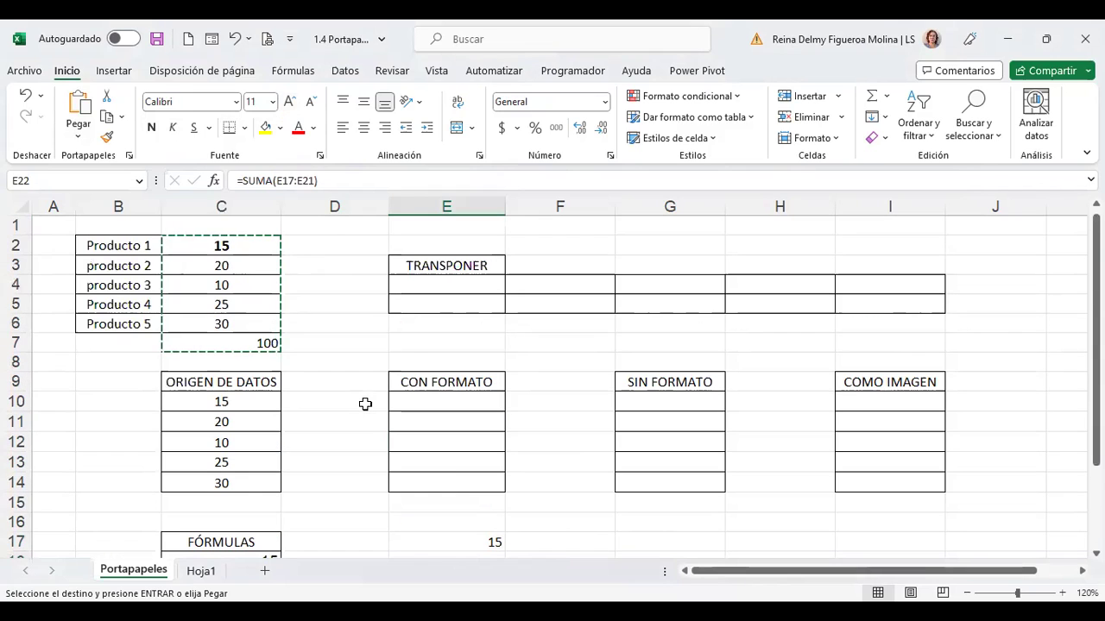
scroll(703, 486, "down", 1)
left_click(652, 480)
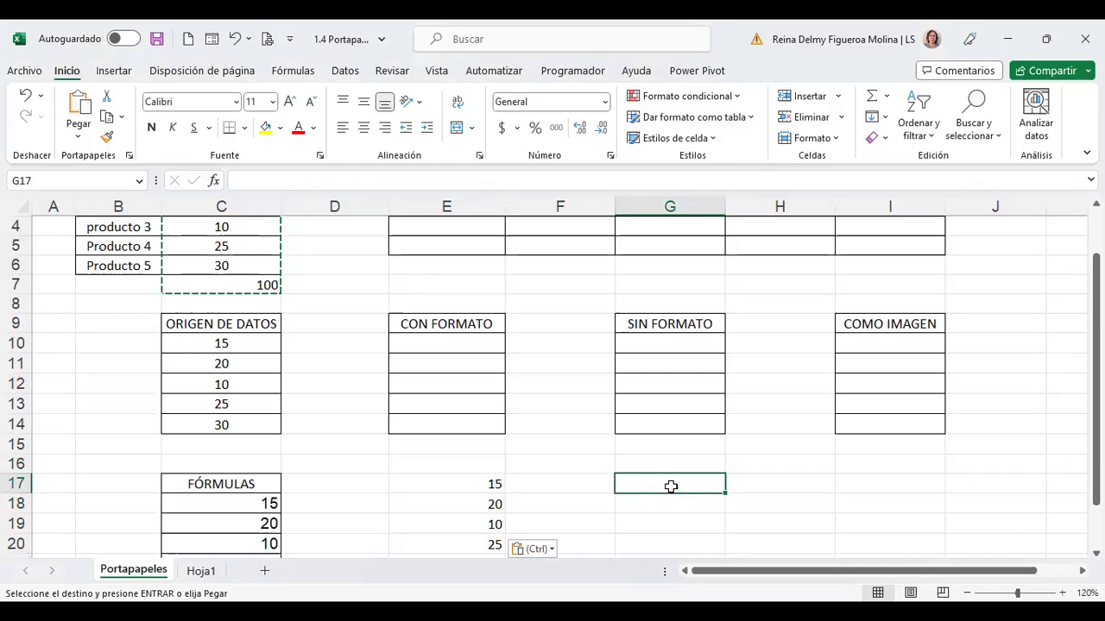
right_click(675, 492)
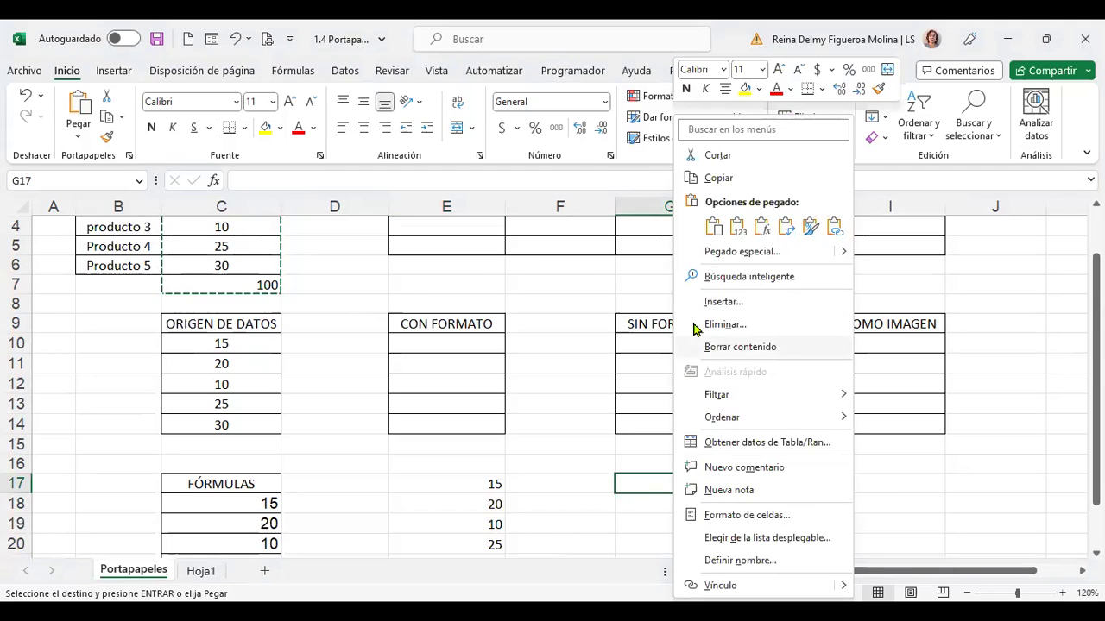
left_click(714, 229)
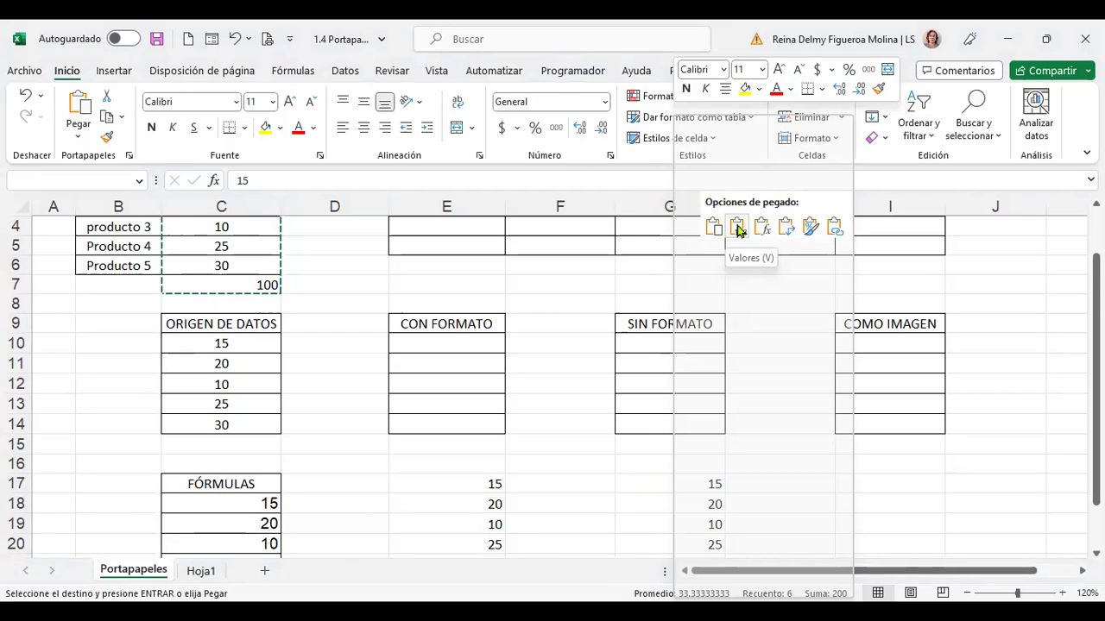
left_click(738, 229)
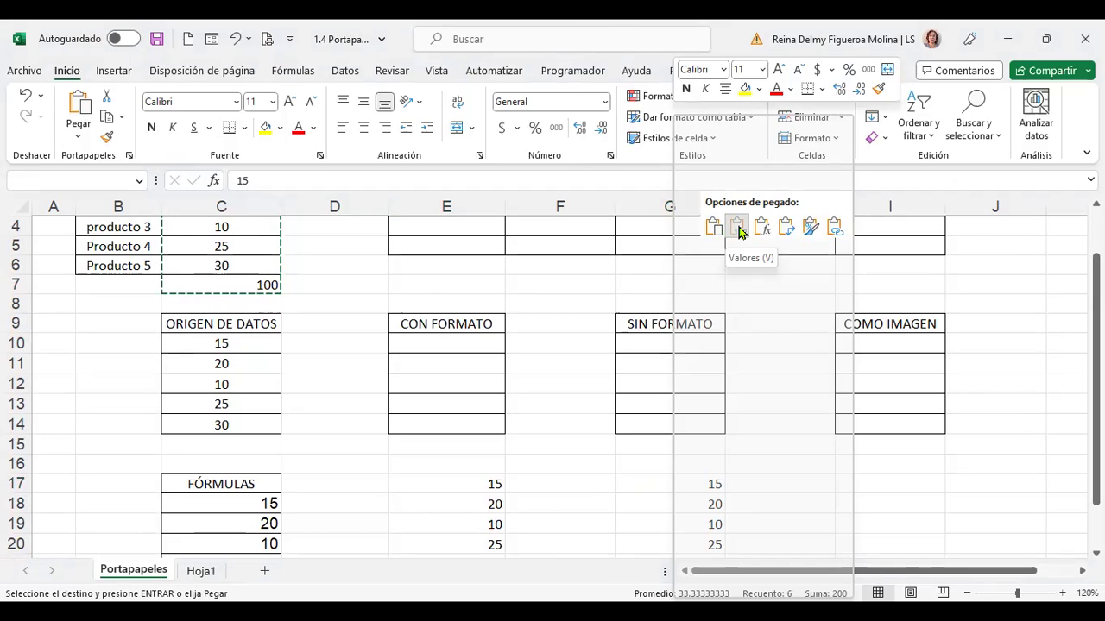
scroll(794, 375, "down", 2)
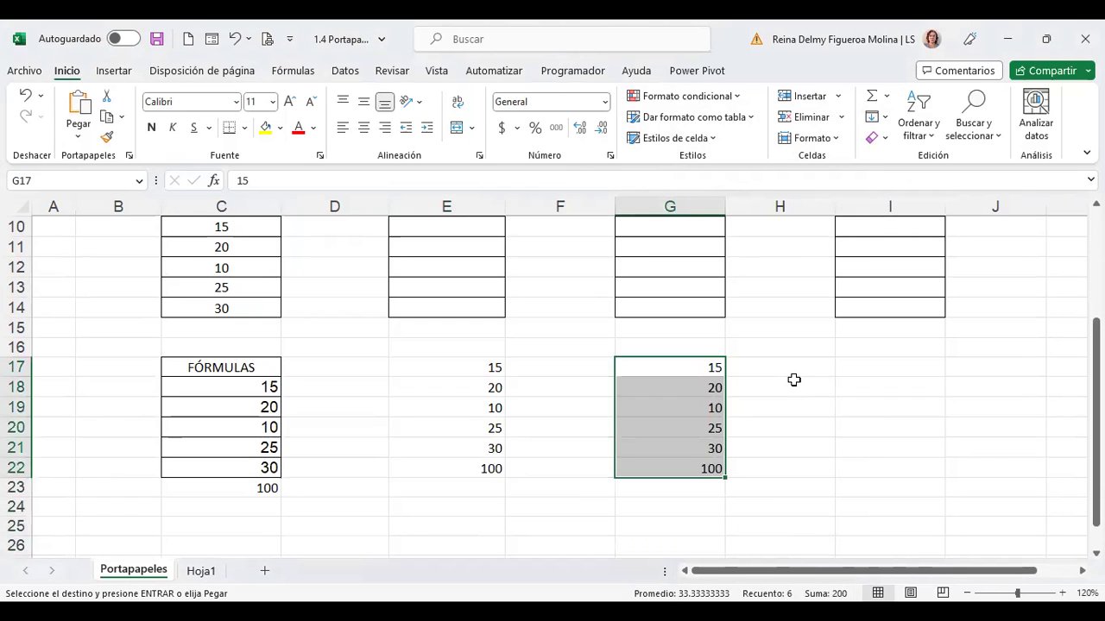
left_click(693, 467)
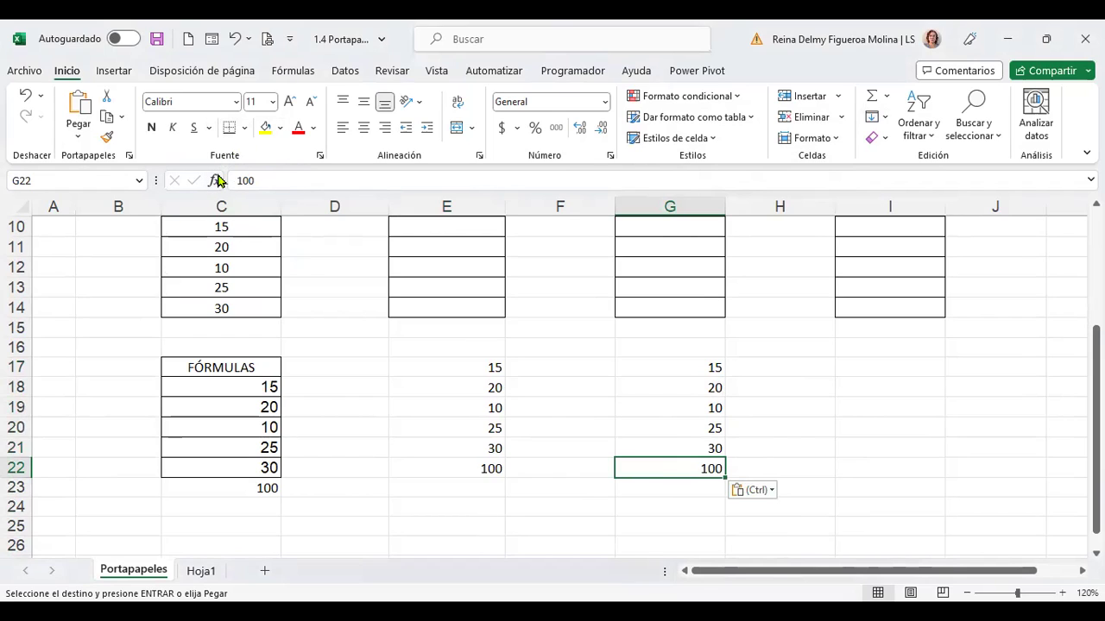
scroll(444, 357, "up", 1)
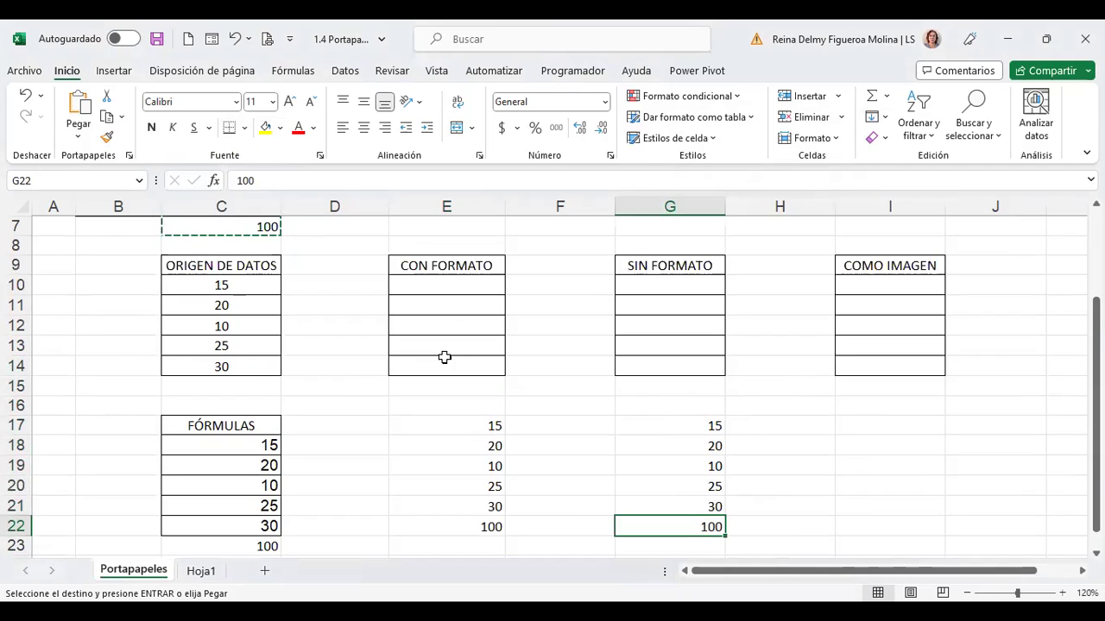
left_click(906, 426)
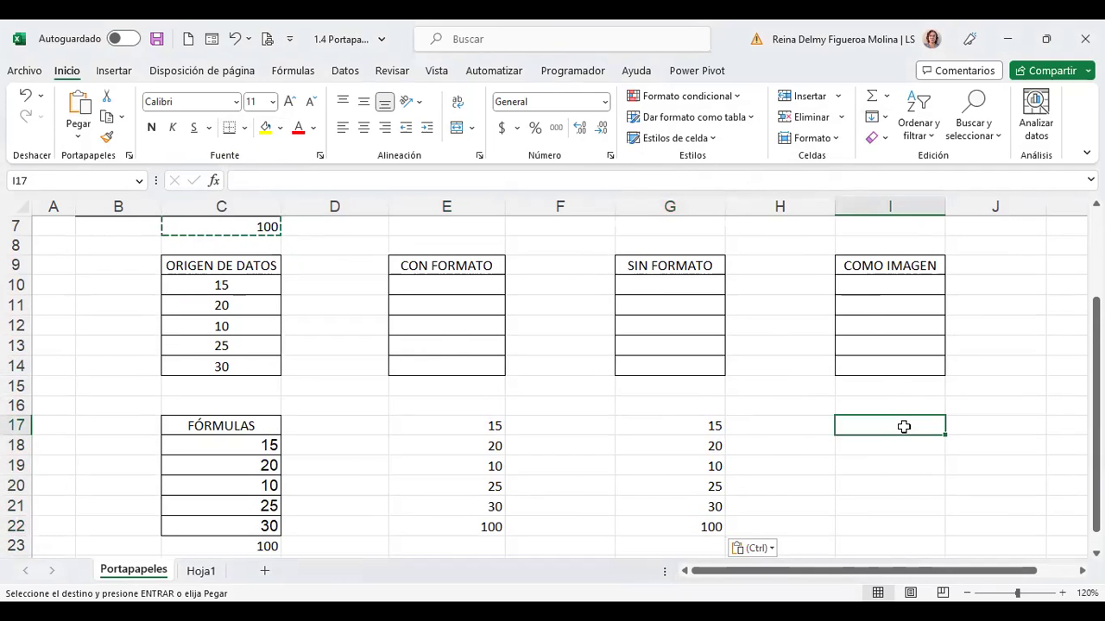
right_click(906, 433)
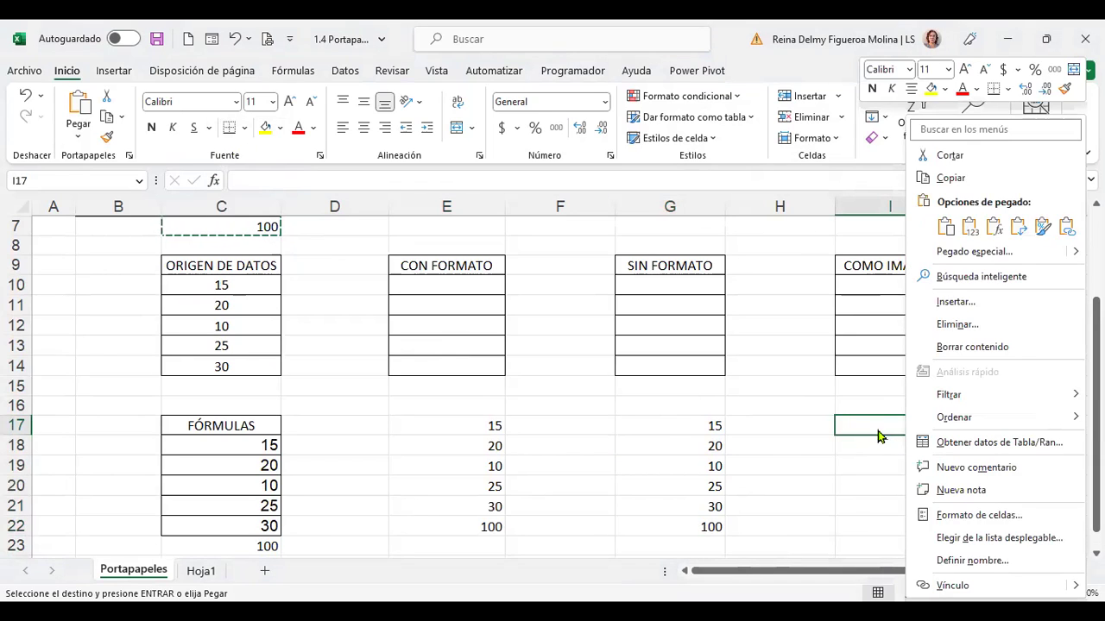
left_click(995, 229)
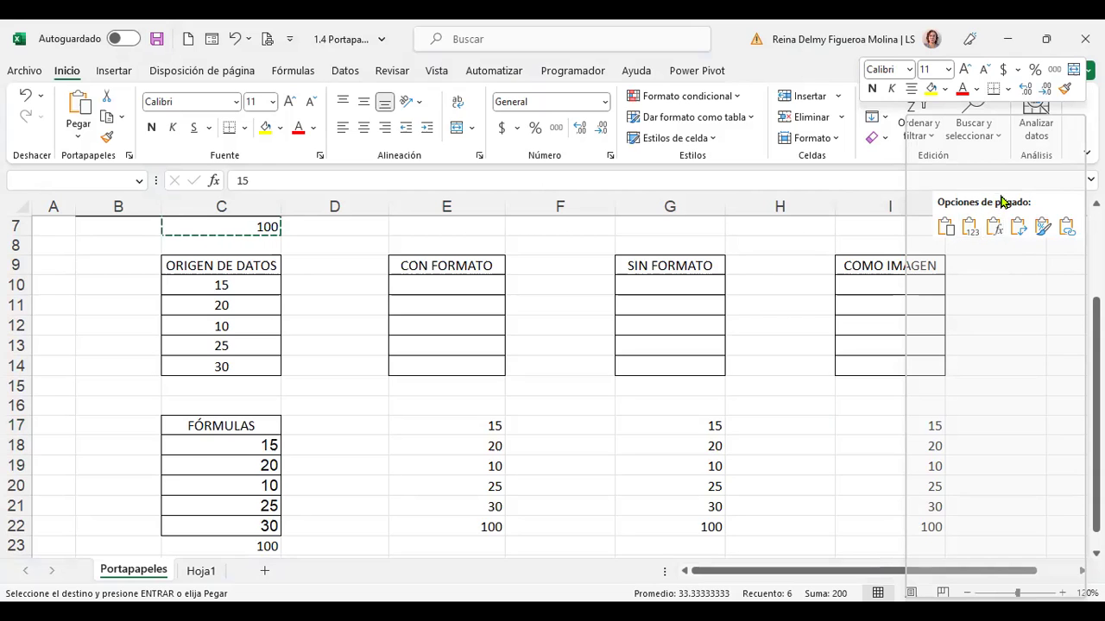
right_click(885, 425)
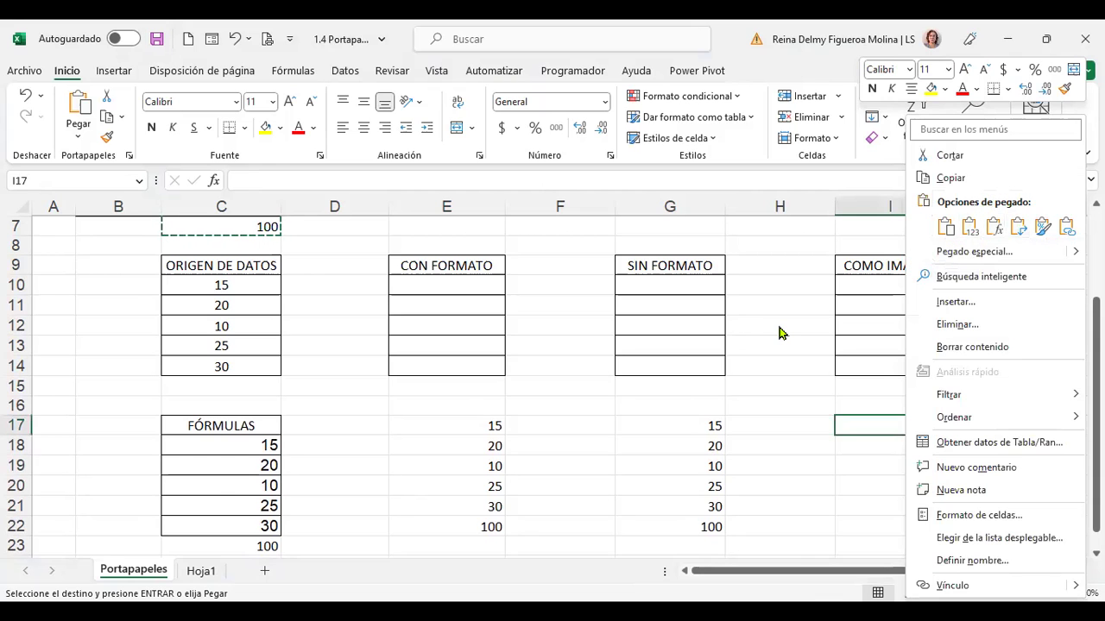
scroll(779, 334, "up", 2)
left_click(455, 282)
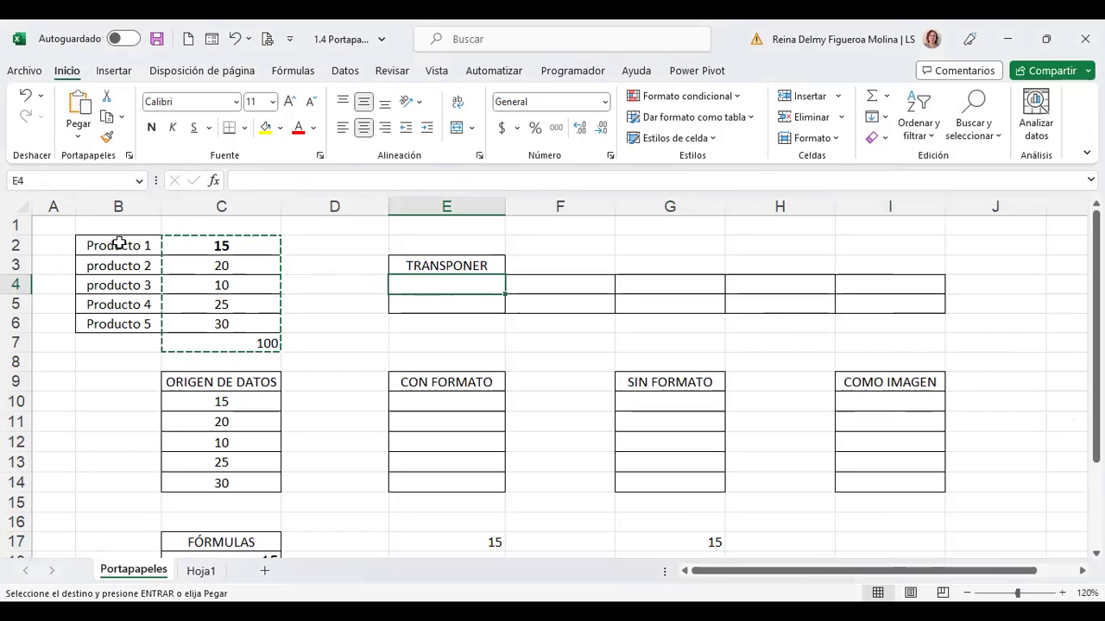
Step: Copy B2:C6 and paste it transposed at E4, putting Producto 1–5 and 15, 20, 10, 25, 30 across E4:I5
mouse_move(118, 244)
left_mouse_down()
mouse_move(213, 291)
mouse_move(213, 321)
left_mouse_up()
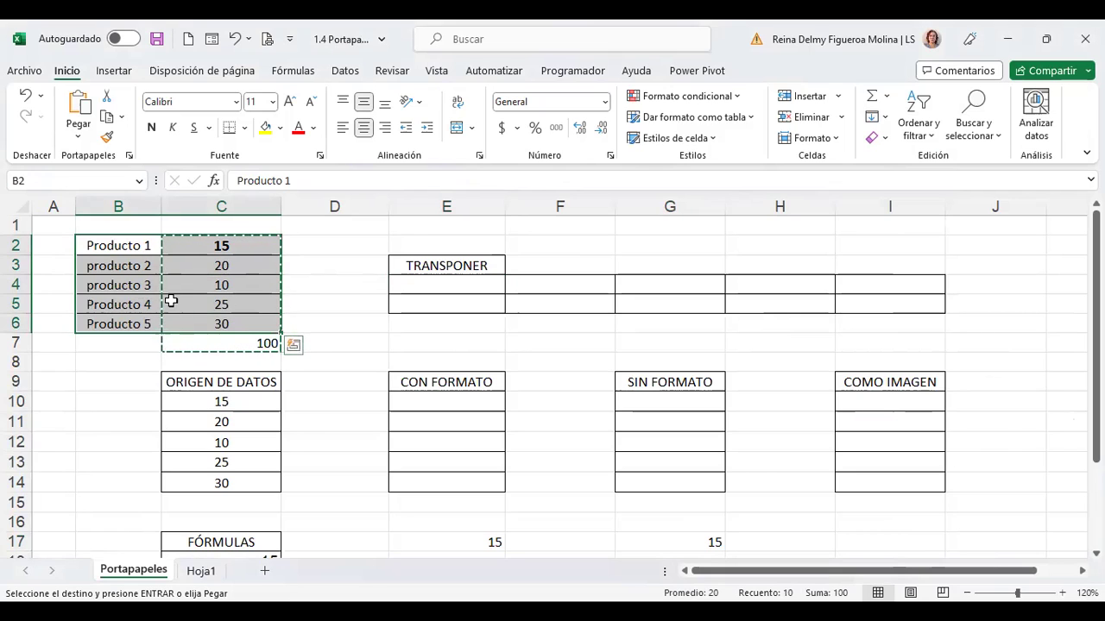
key("ctrl+c")
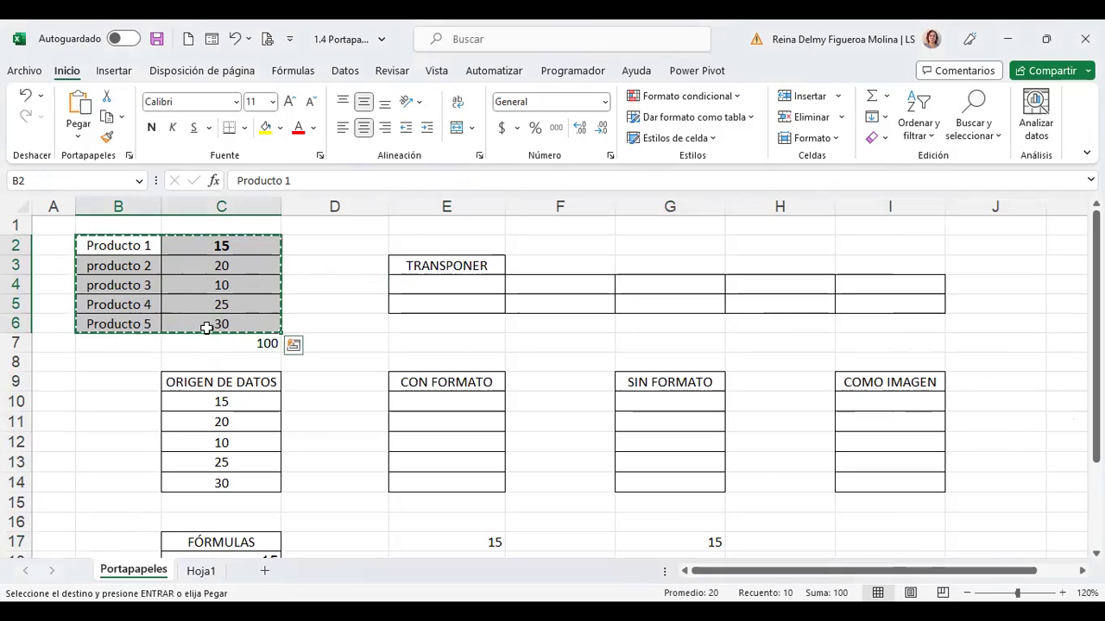
left_click(447, 284)
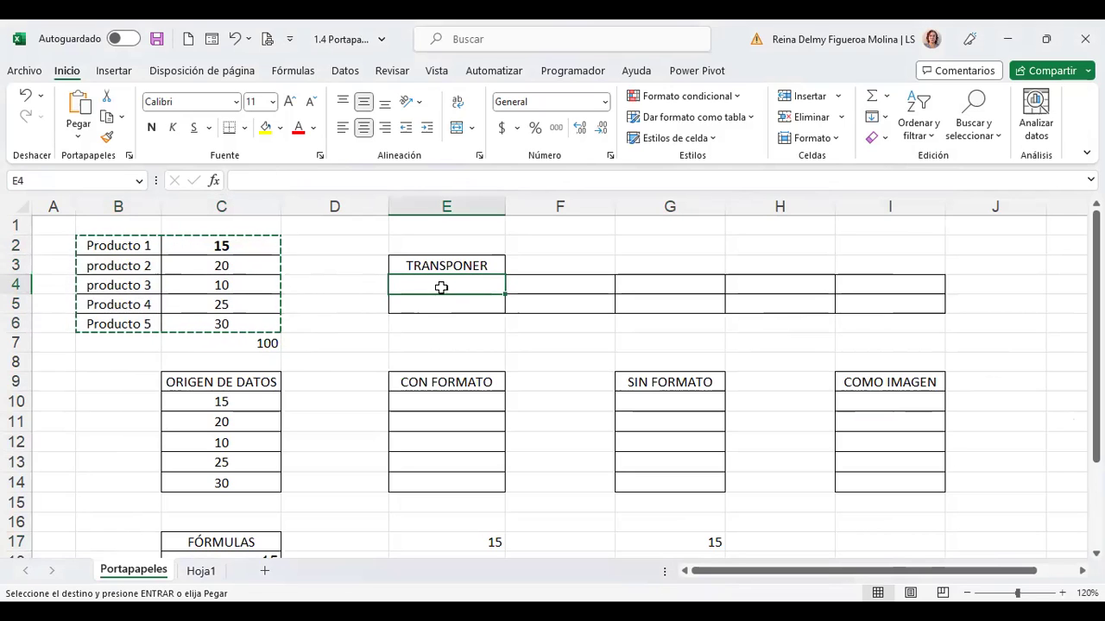
right_click(448, 282)
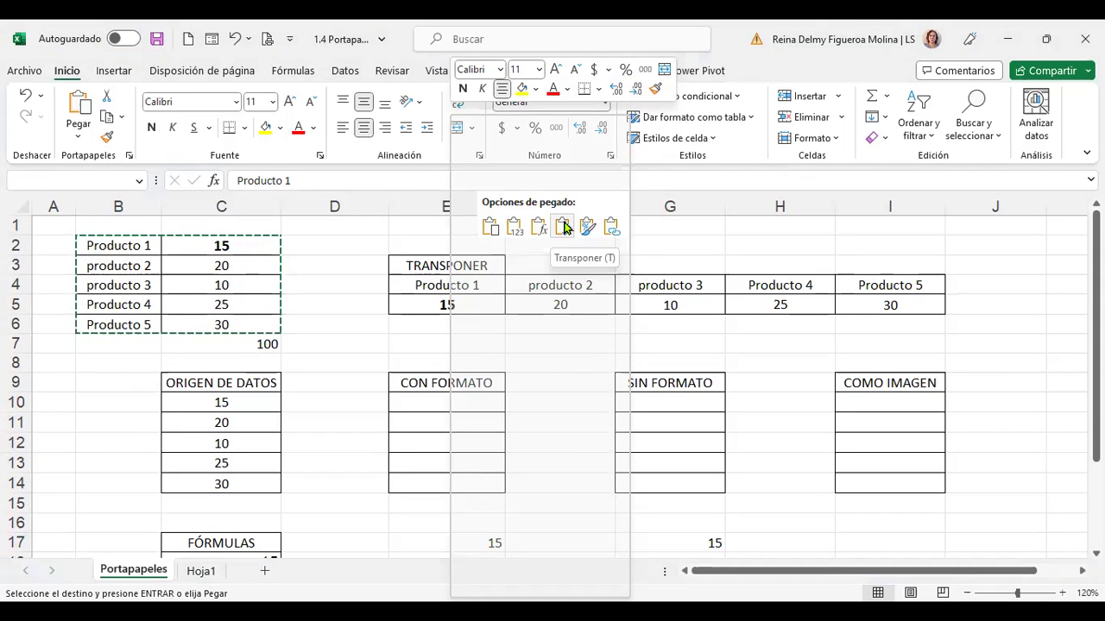
left_click(563, 226)
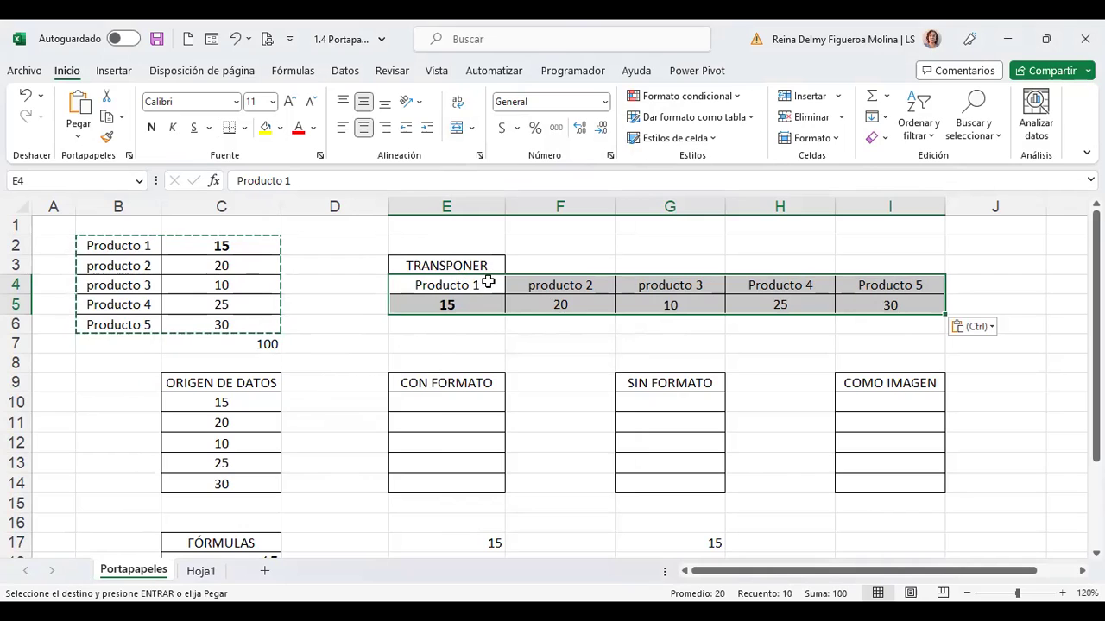
Step: Paste the copied product table at E10 using Mantener formato de origen, filling E10:F14
left_click(78, 141)
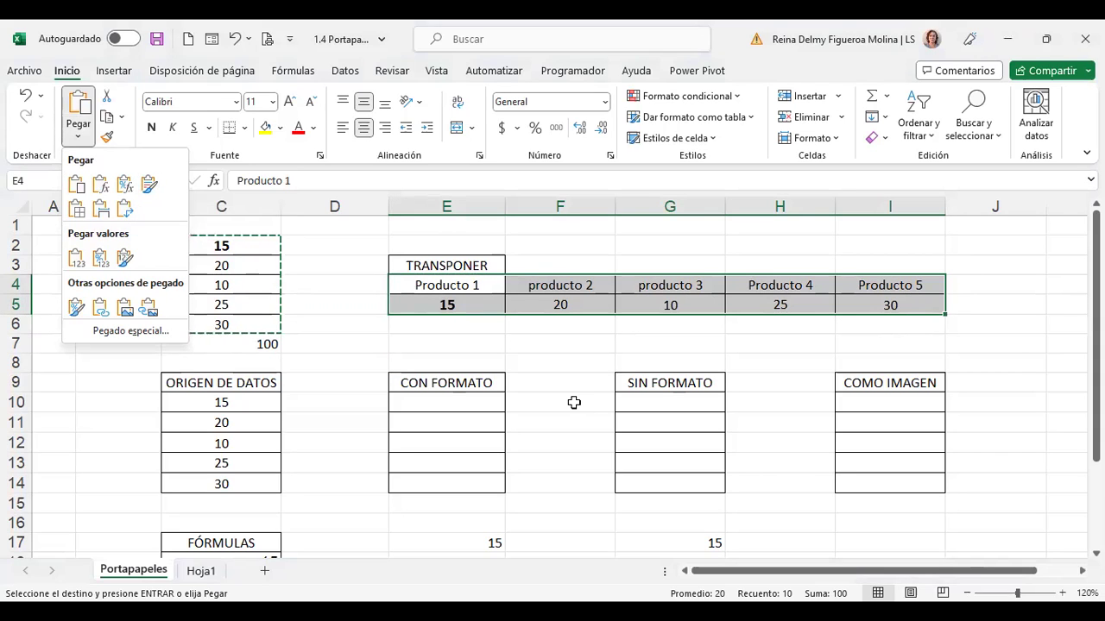
key("Return")
left_click(440, 399)
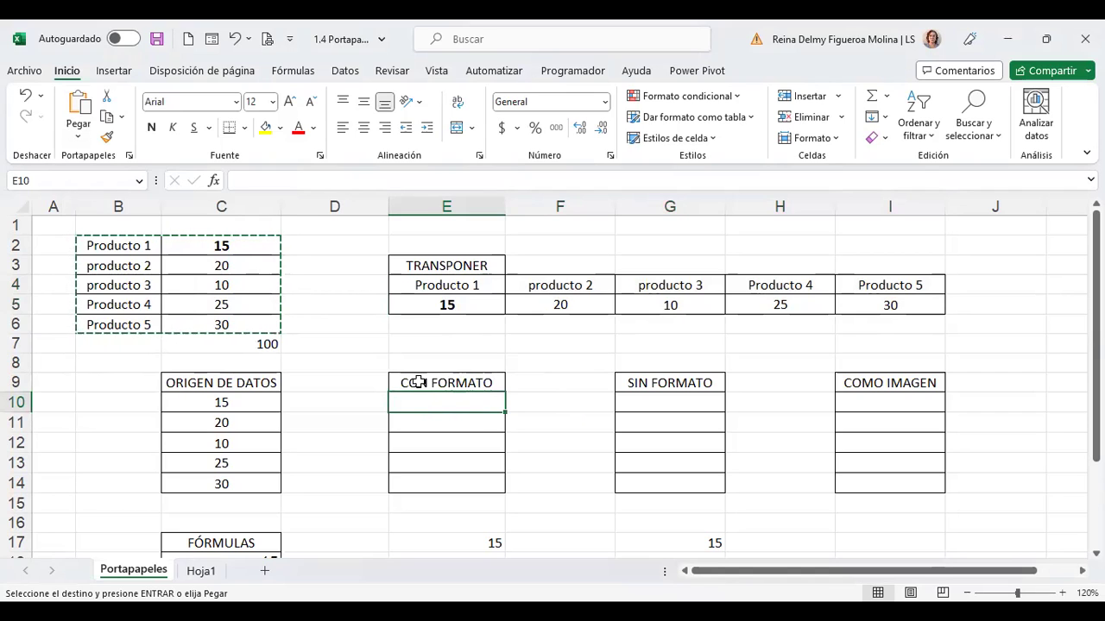
left_click(77, 140)
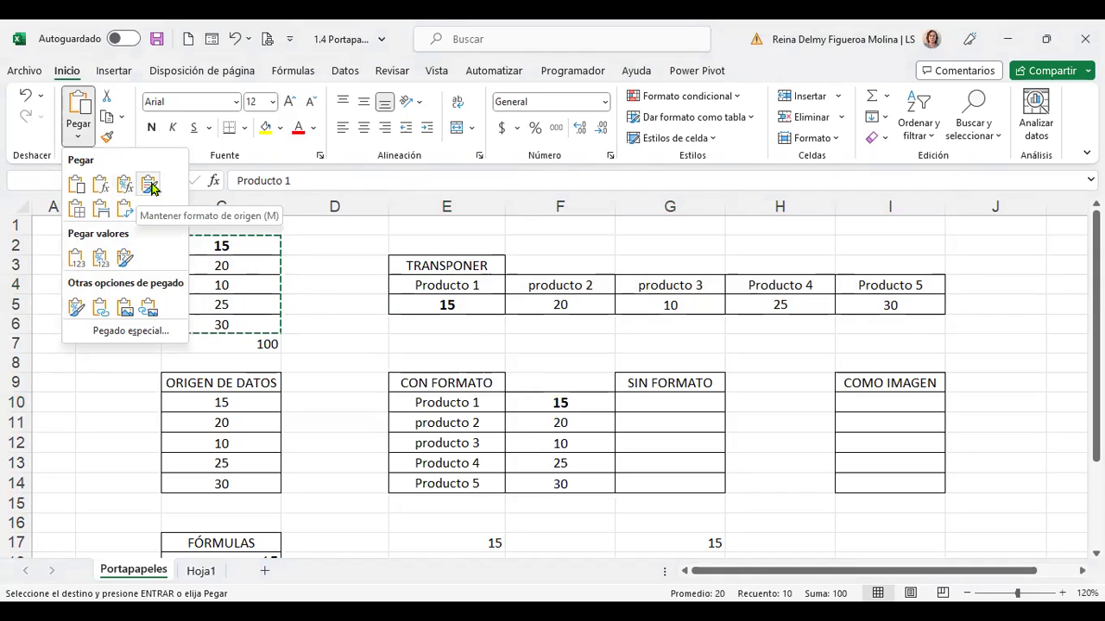
left_click(151, 188)
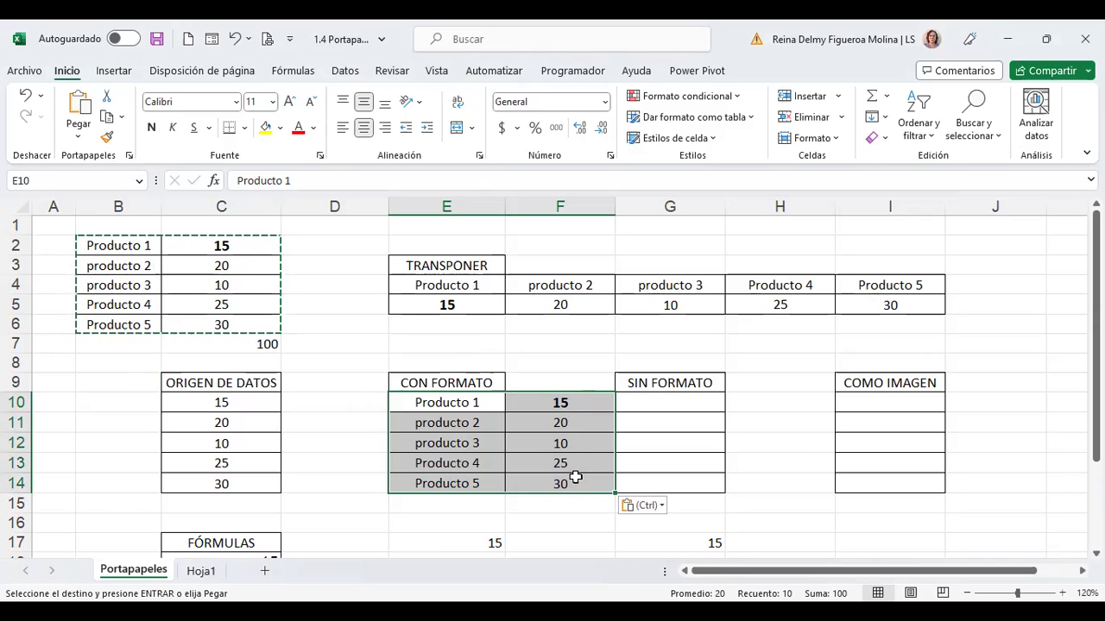
Step: Paste the product table at I17 with 'Sin bordes', giving a borderless copy in I17:J21
left_click(78, 138)
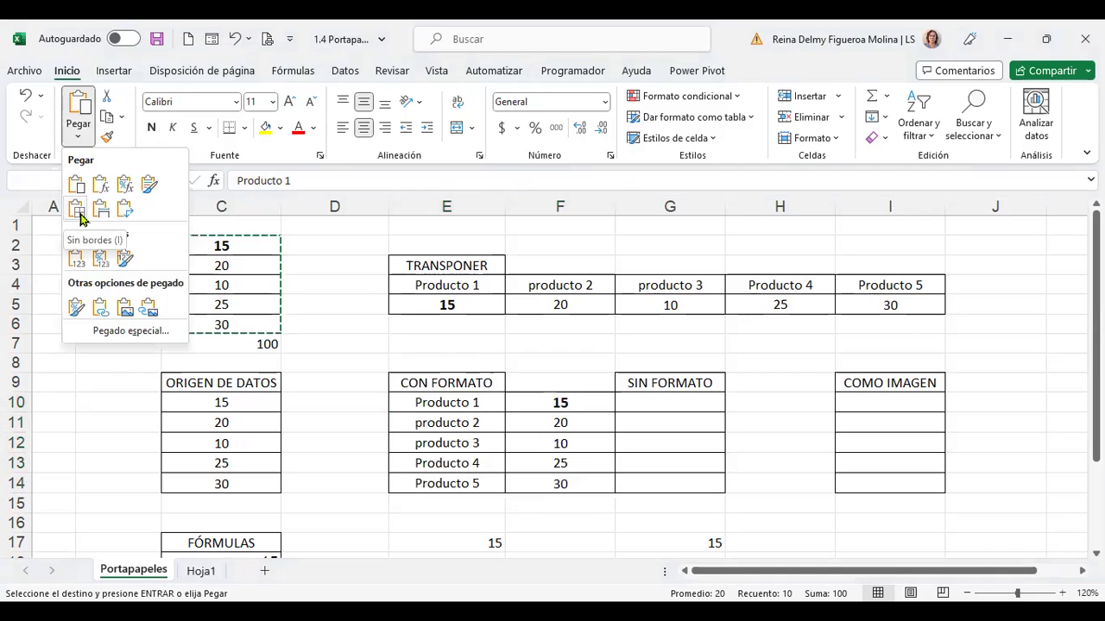
left_click(777, 466)
scroll(778, 466, "down", 1)
scroll(778, 466, "down", 1)
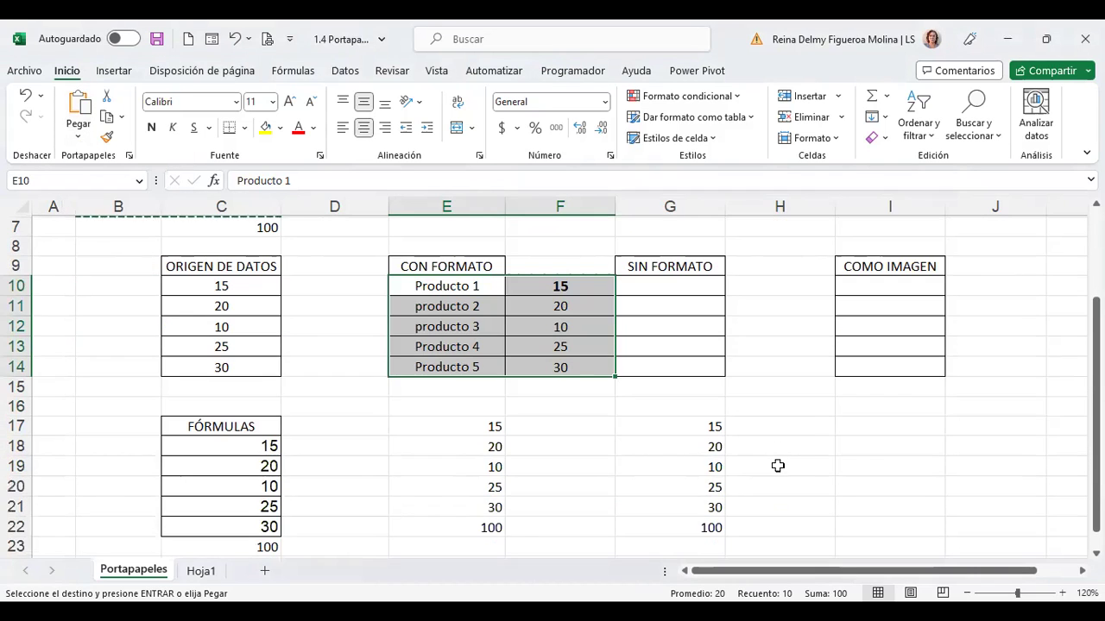
left_click(889, 428)
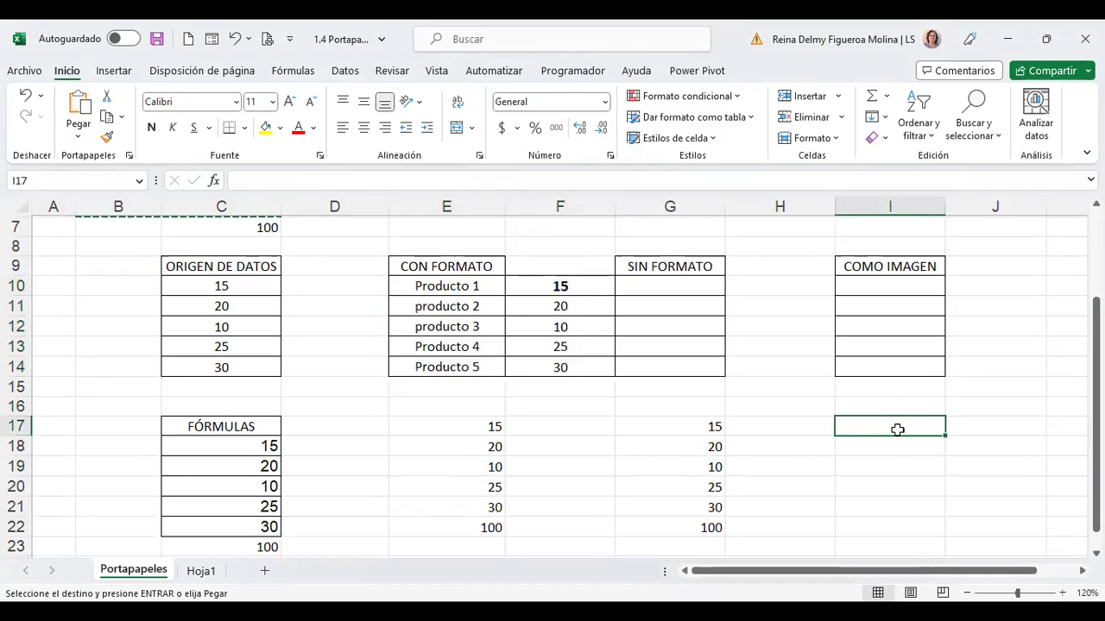
left_click(76, 141)
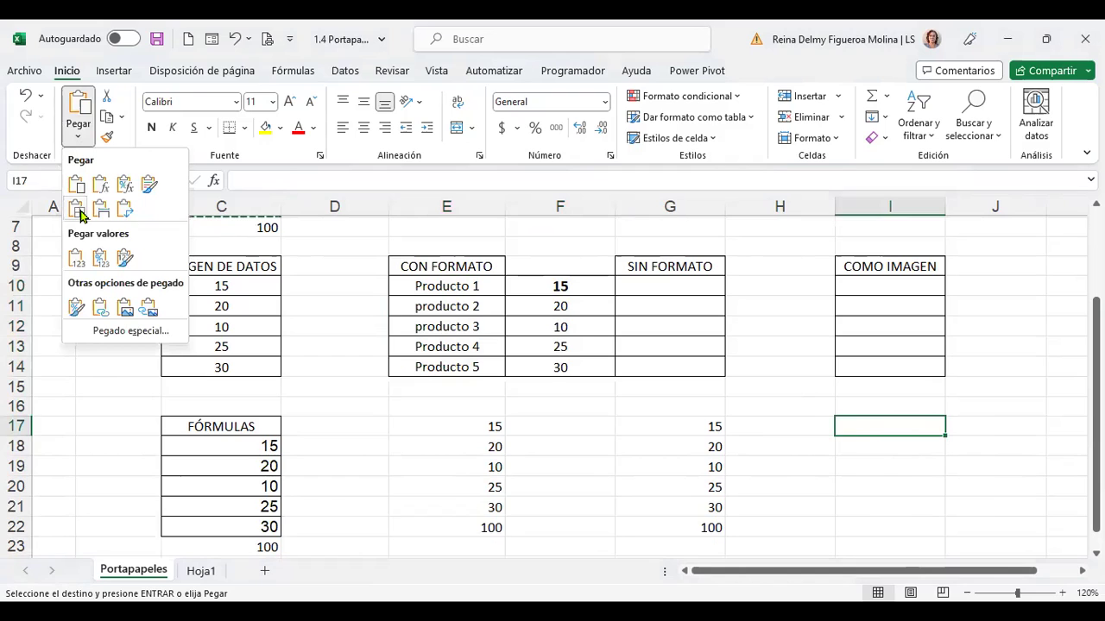
left_click(79, 209)
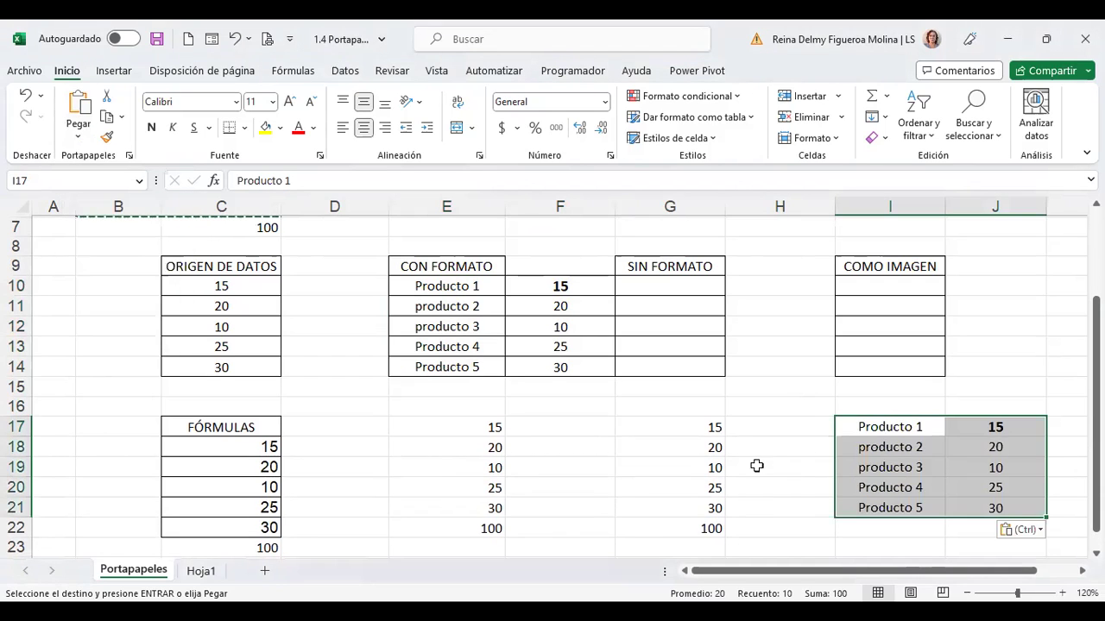
left_click(1008, 420)
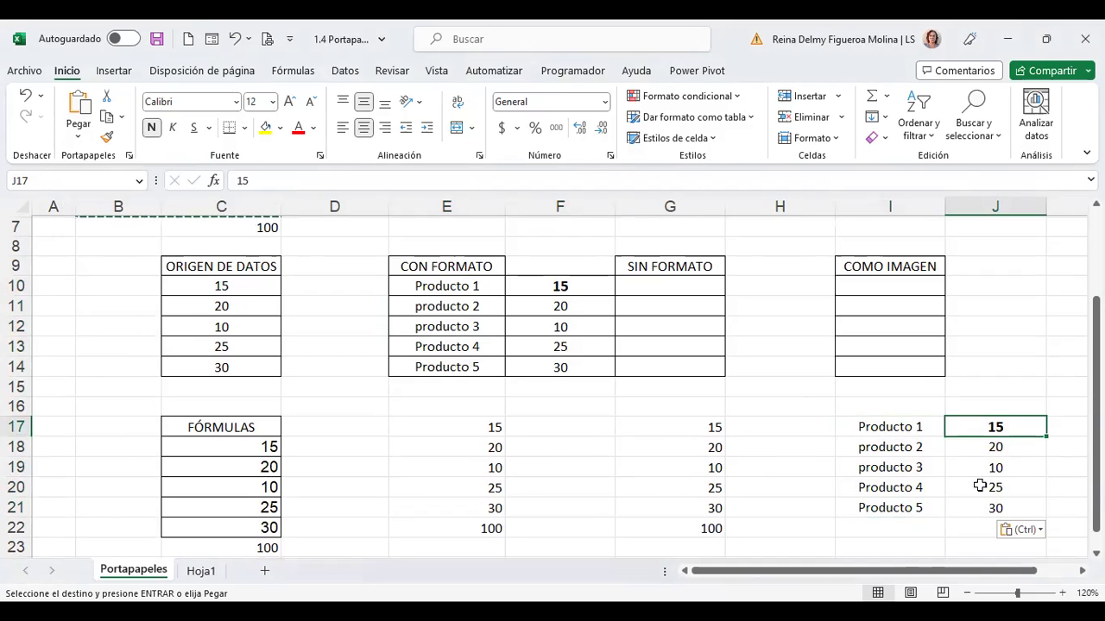
left_click(76, 138)
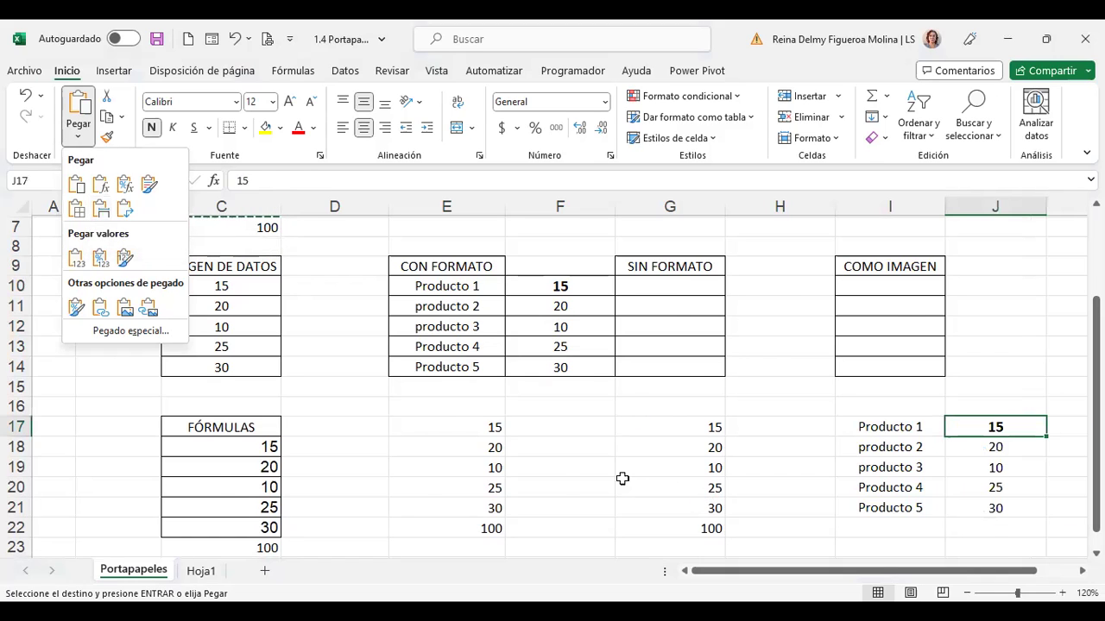
Step: Select columns L:M and drag their header border left so both become much narrower
scroll(623, 478, "up", 2)
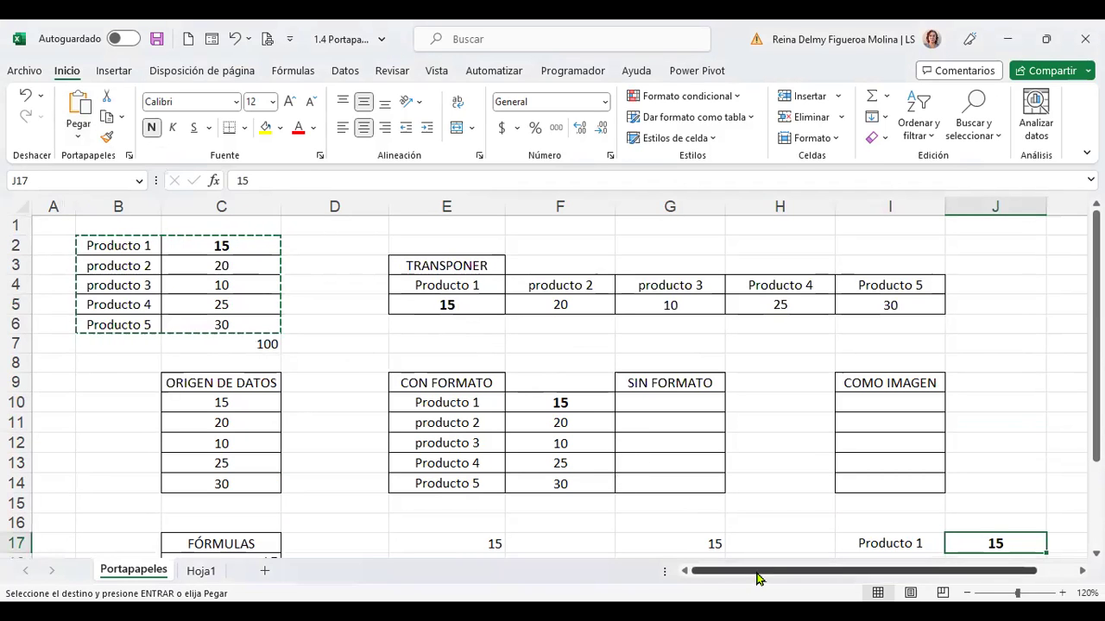
left_click_drag(758, 572, 913, 595)
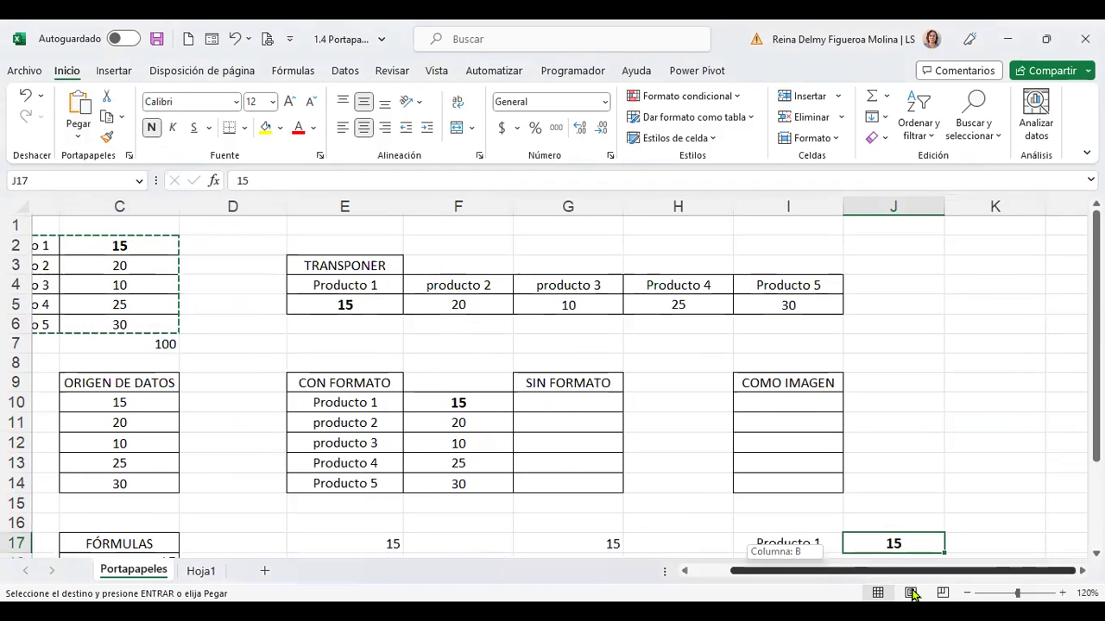
scroll(553, 388, "right", 5)
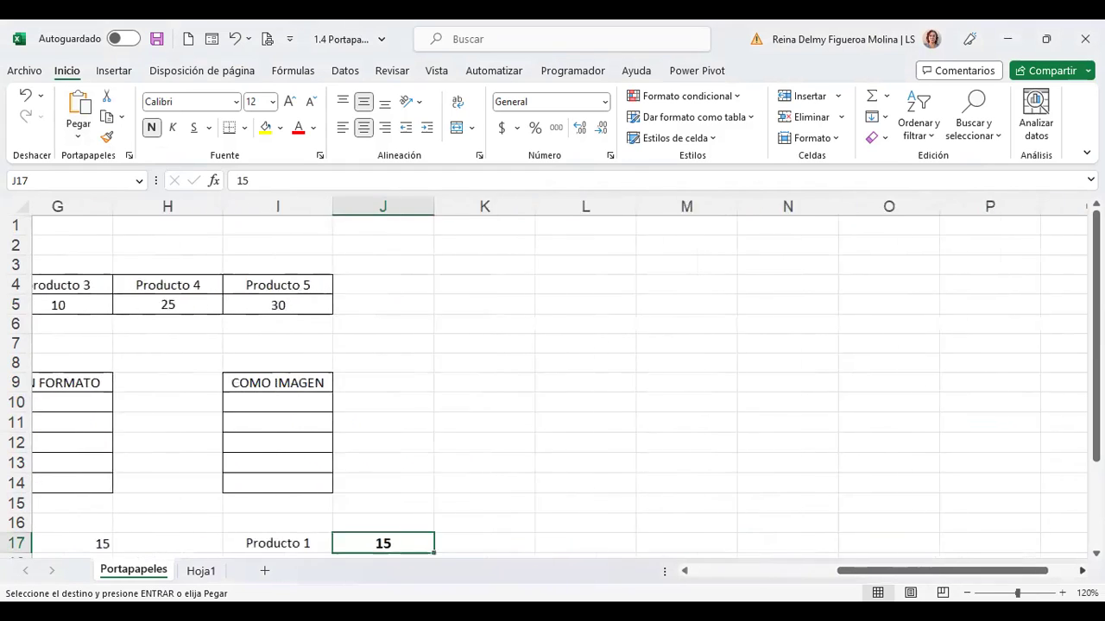
scroll(590, 263, "right", 1)
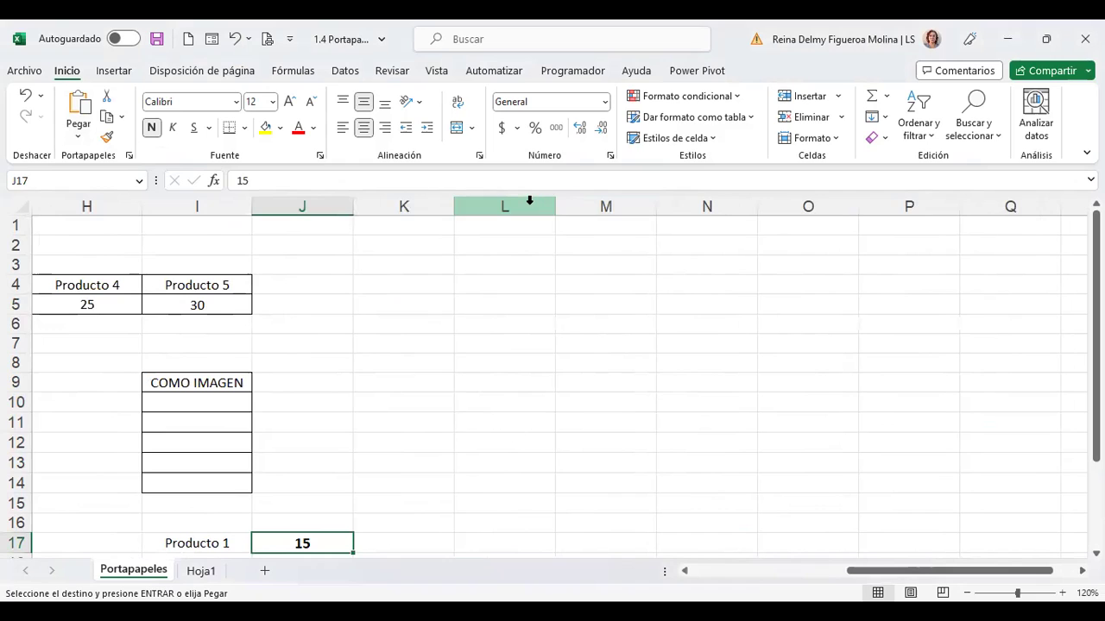
left_click_drag(522, 200, 605, 207)
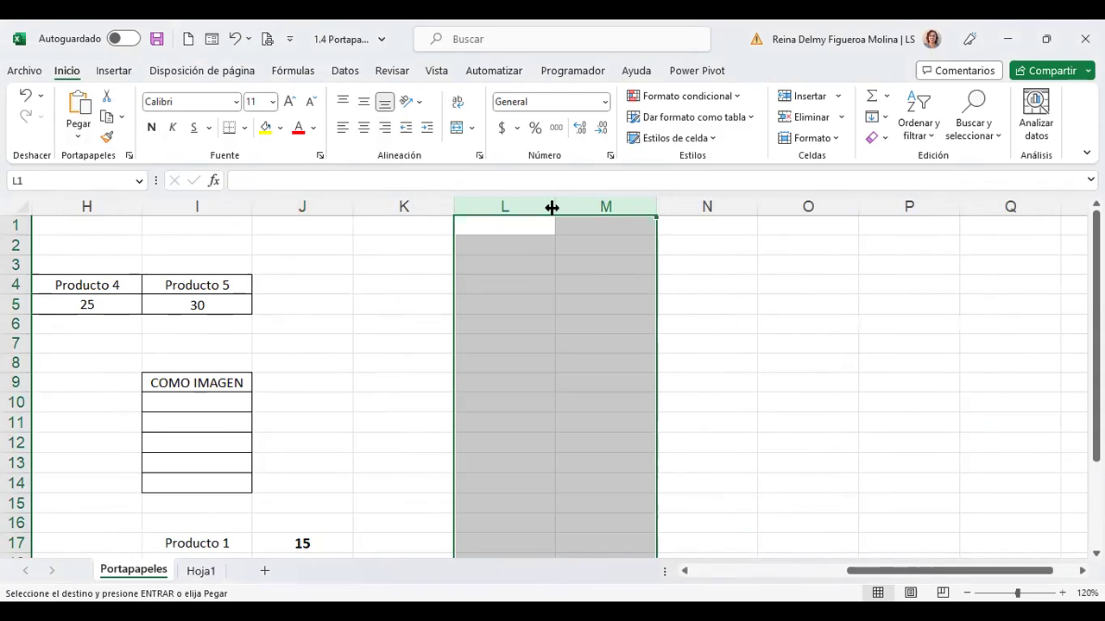
left_click_drag(551, 208, 493, 214)
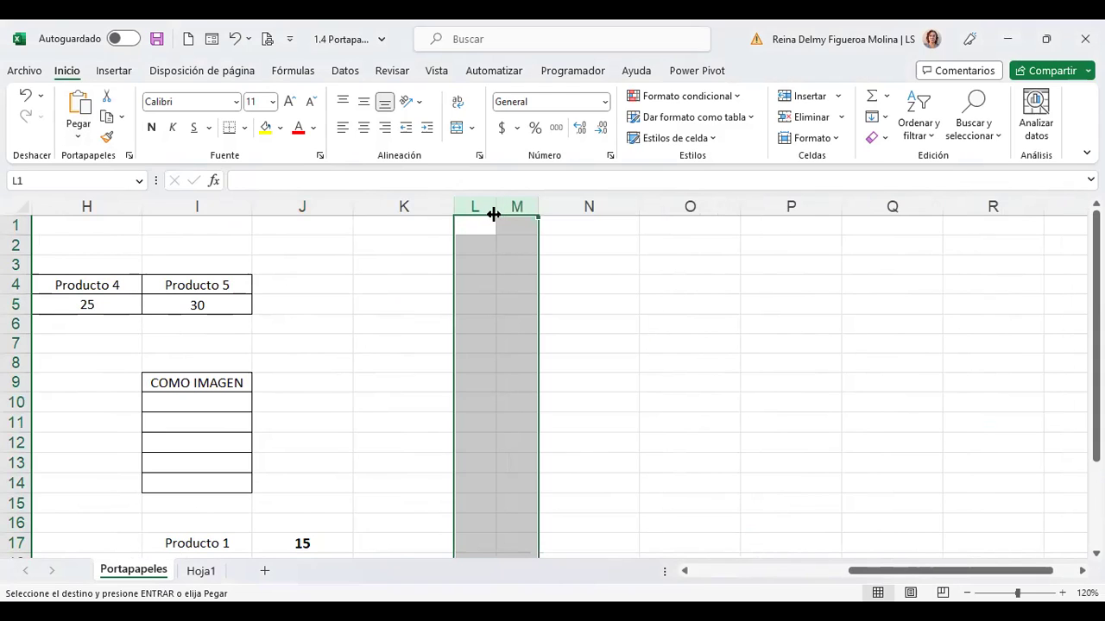
left_click(766, 571)
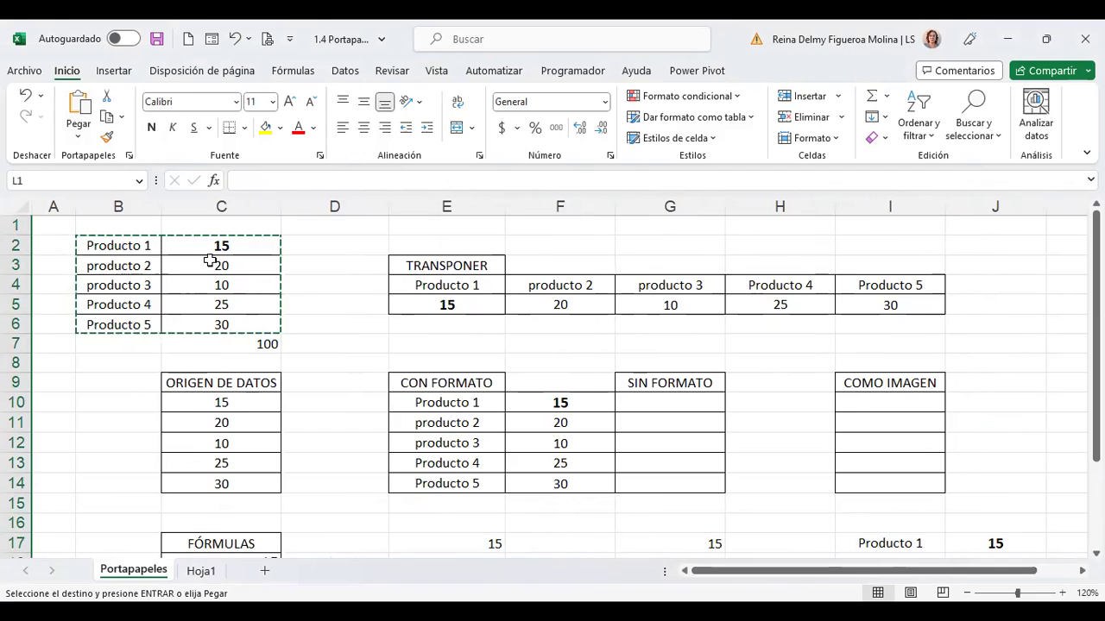
left_click_drag(879, 576, 975, 576)
left_click(701, 539)
scroll(841, 517, "down", 1)
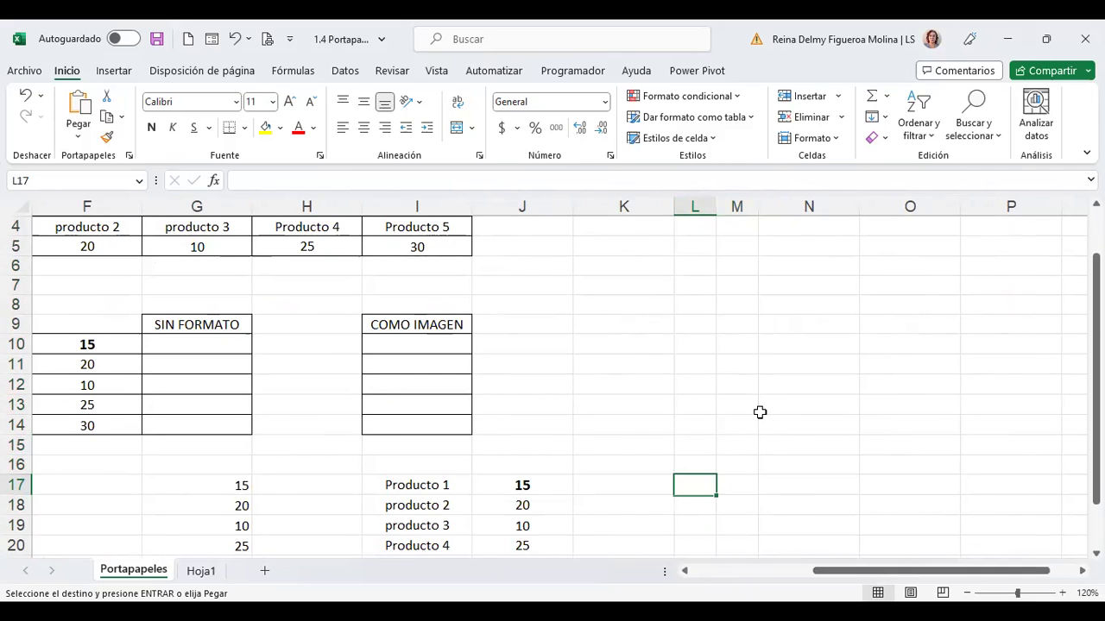
Step: Paste the table at L17 with 'Mantener ancho de columnas de origen', restoring L and M widths
left_click(76, 142)
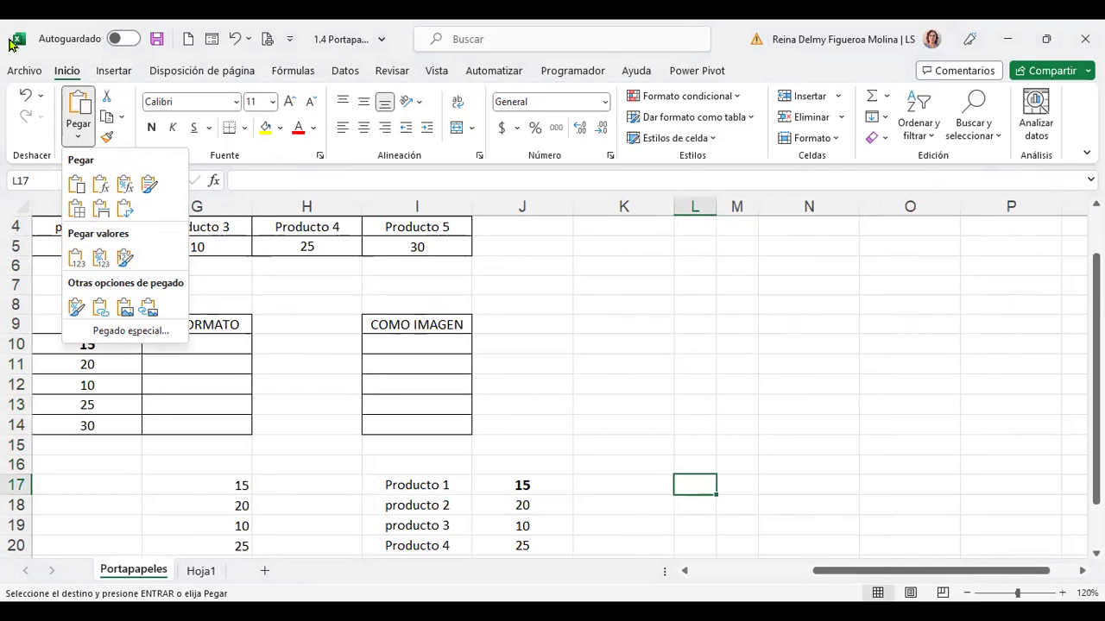
left_click(102, 212)
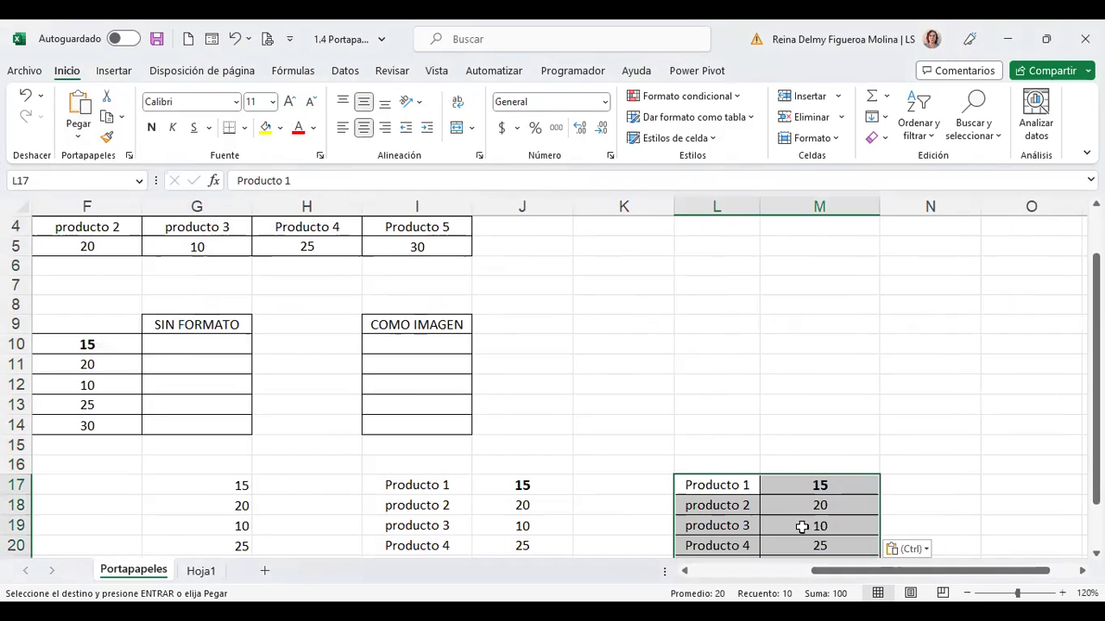
left_click(78, 138)
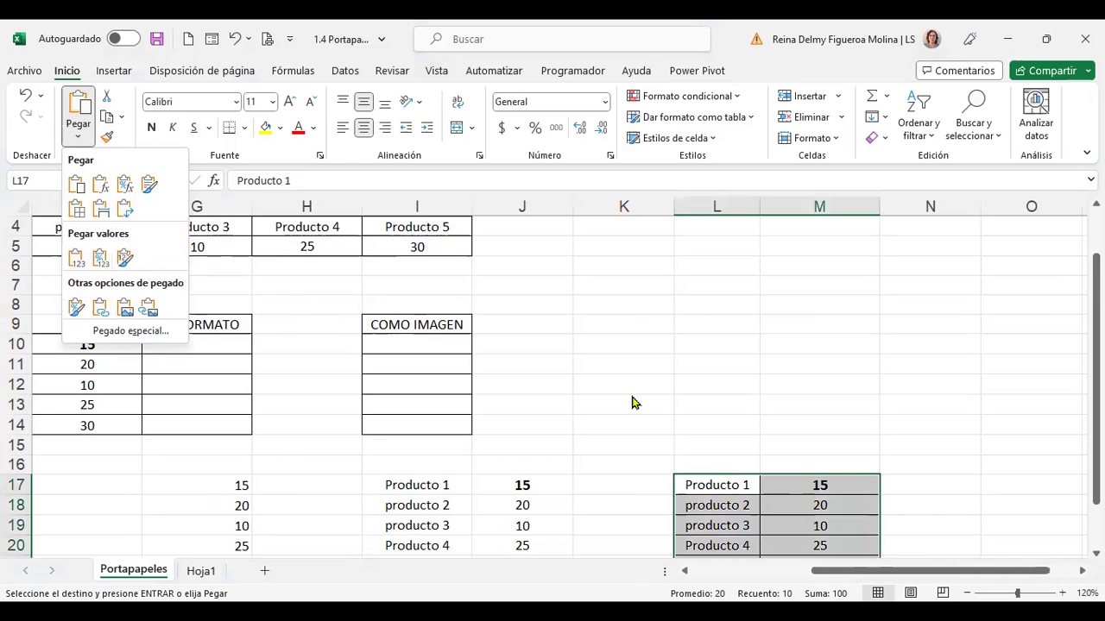
Step: Paste the product table into O17:P21 using 'Formato de valores y origen (E)'
left_click(1042, 483)
left_click_drag(941, 571, 981, 576)
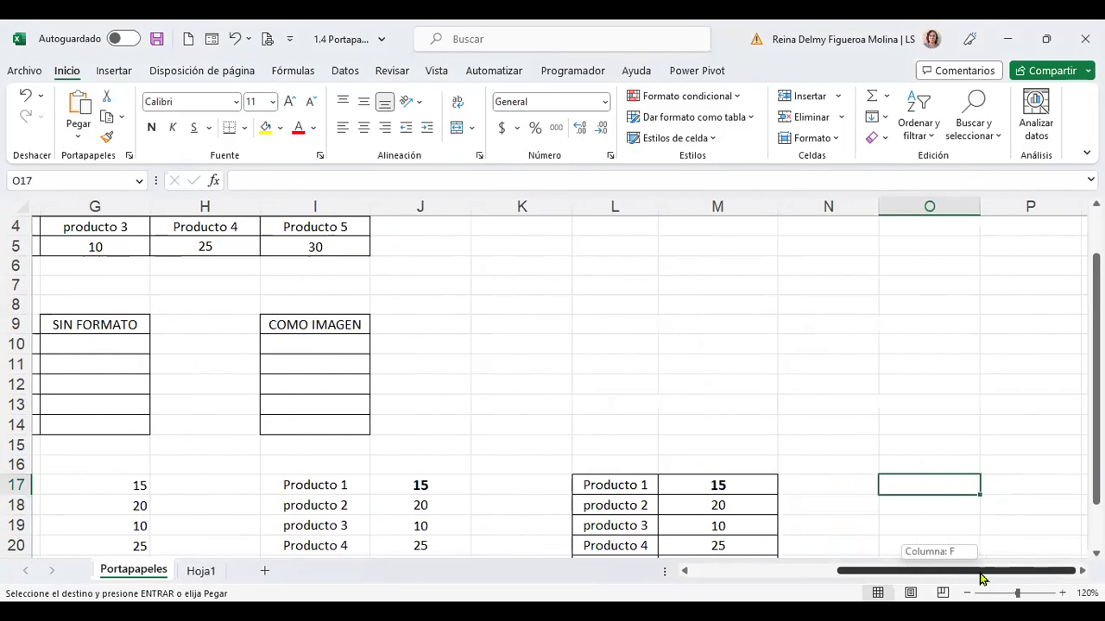
left_click(76, 138)
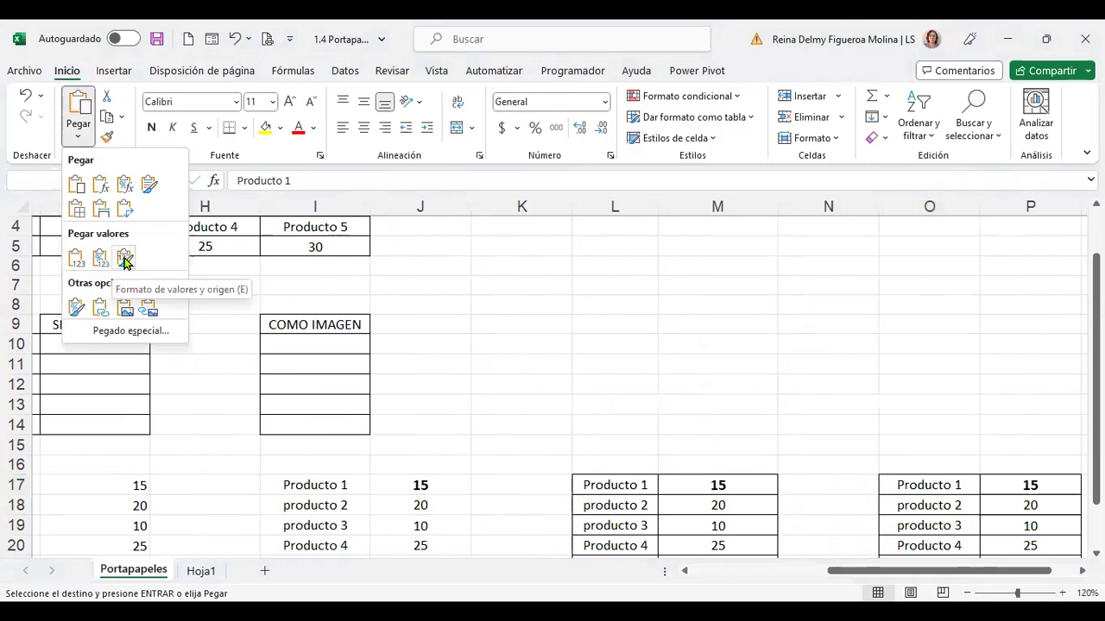
left_click(125, 261)
scroll(994, 420, "down", 1)
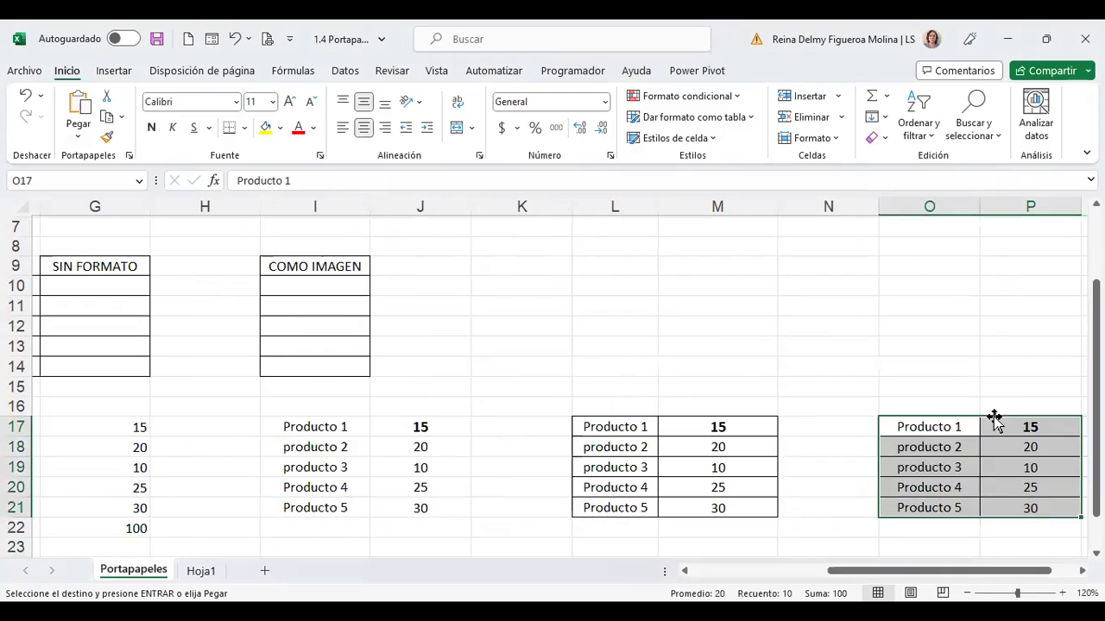
scroll(1005, 411, "down", 2)
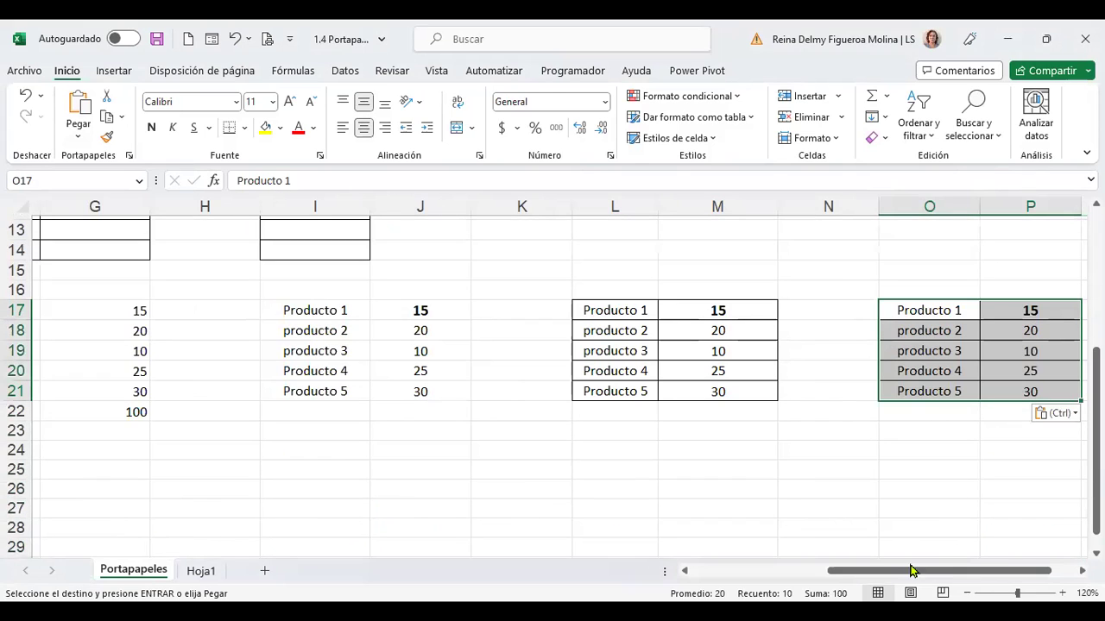
left_click(781, 571)
Step: Reselect the source table with its total and paste it at O17 as formatted values
scroll(299, 401, "up", 4)
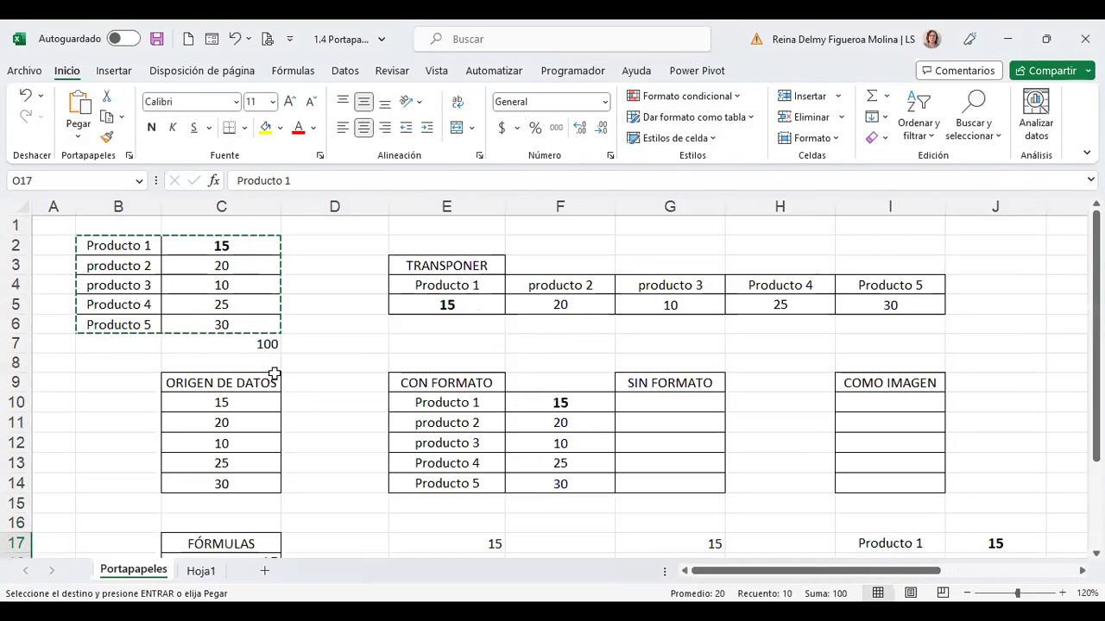
mouse_move(113, 246)
left_mouse_down()
mouse_move(231, 261)
mouse_move(269, 345)
left_mouse_up()
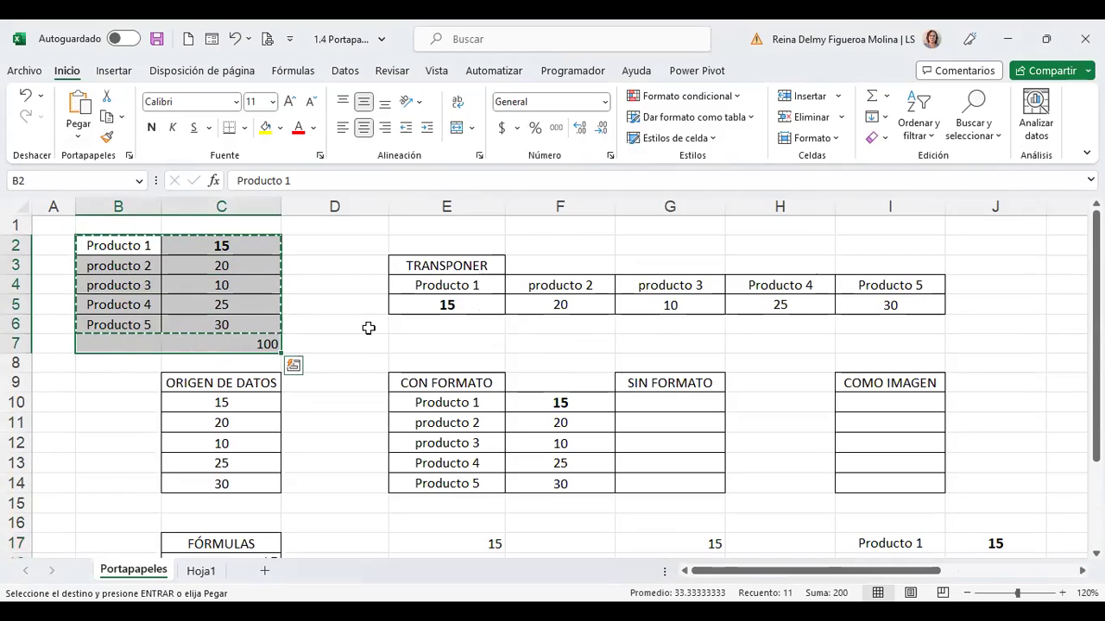
left_click_drag(895, 576, 1045, 575)
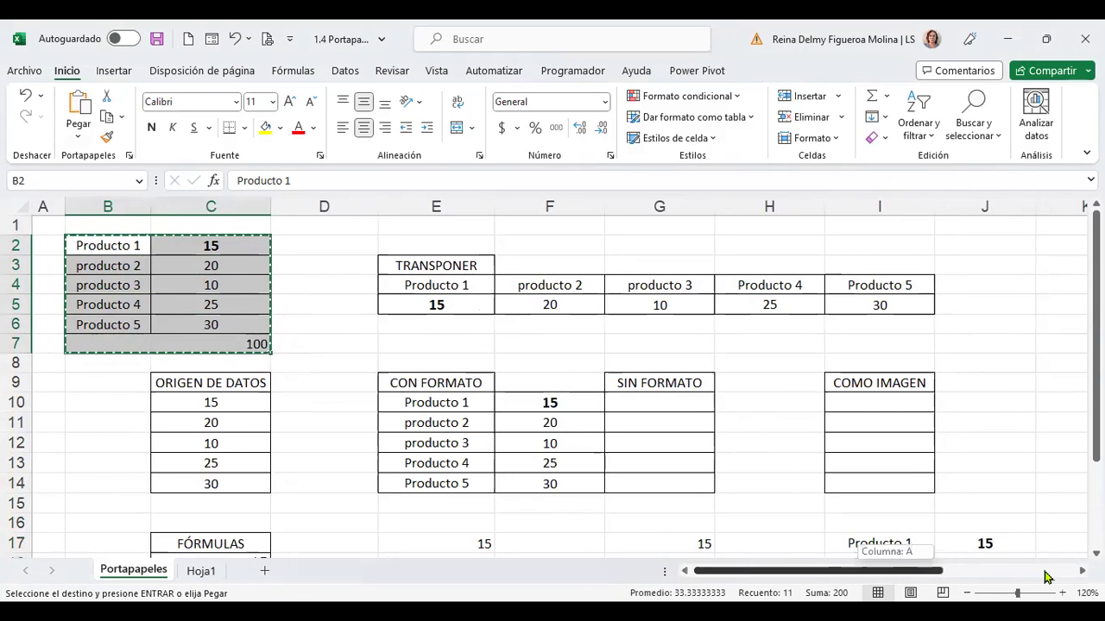
scroll(1045, 486, "down", 1)
scroll(1046, 486, "down", 1)
left_click(943, 425)
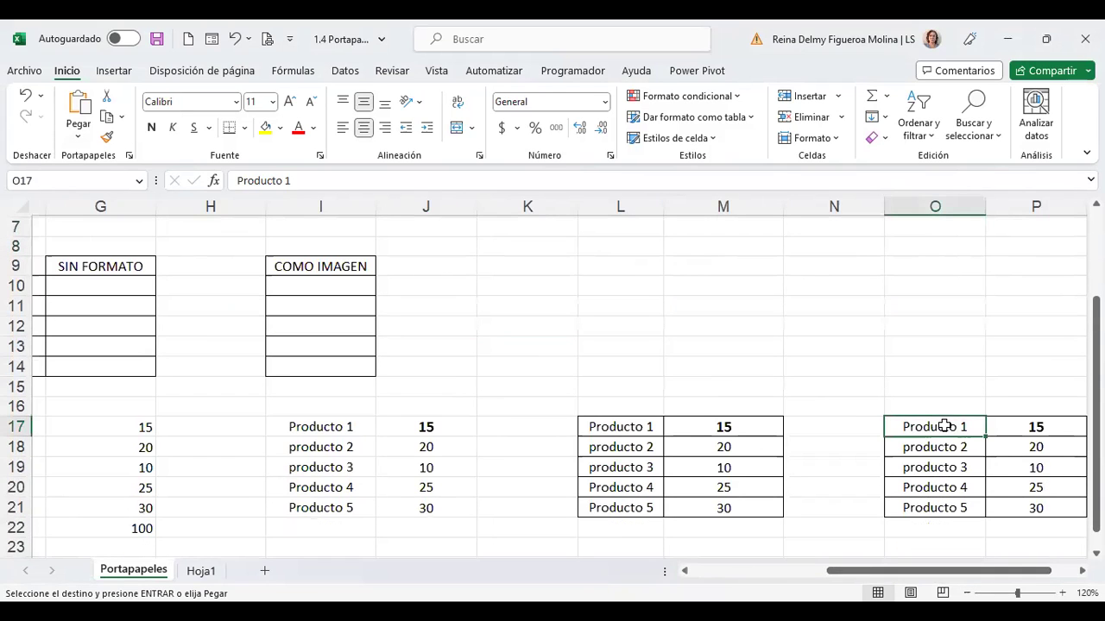
left_click(85, 140)
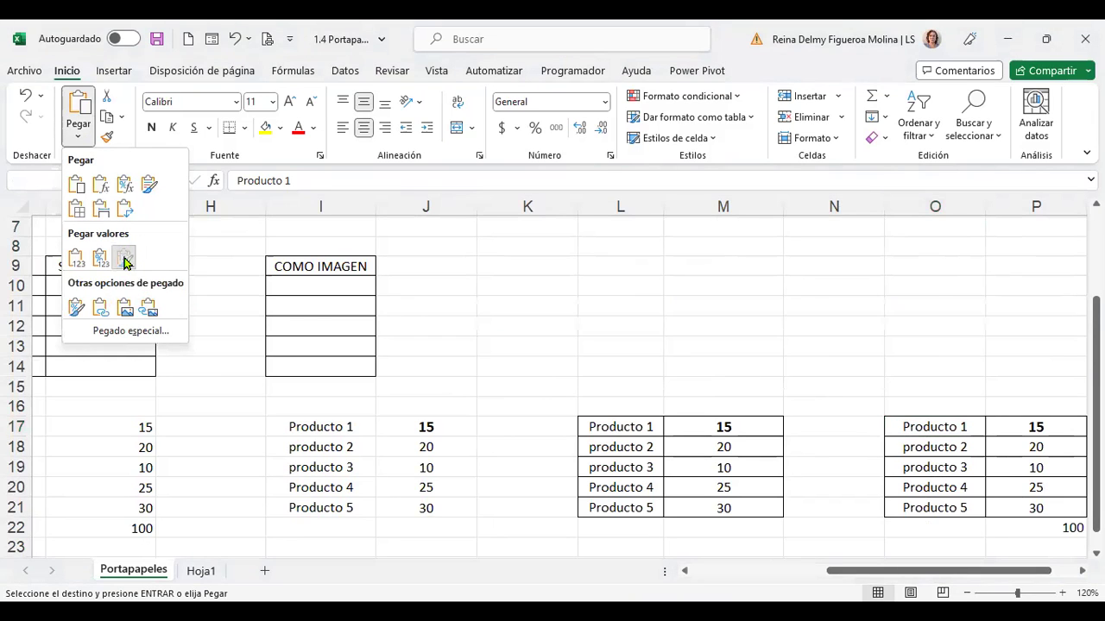
left_click(125, 263)
Step: Check that P17 shows 15 and P22 holds the plain total 100
left_click(1050, 528)
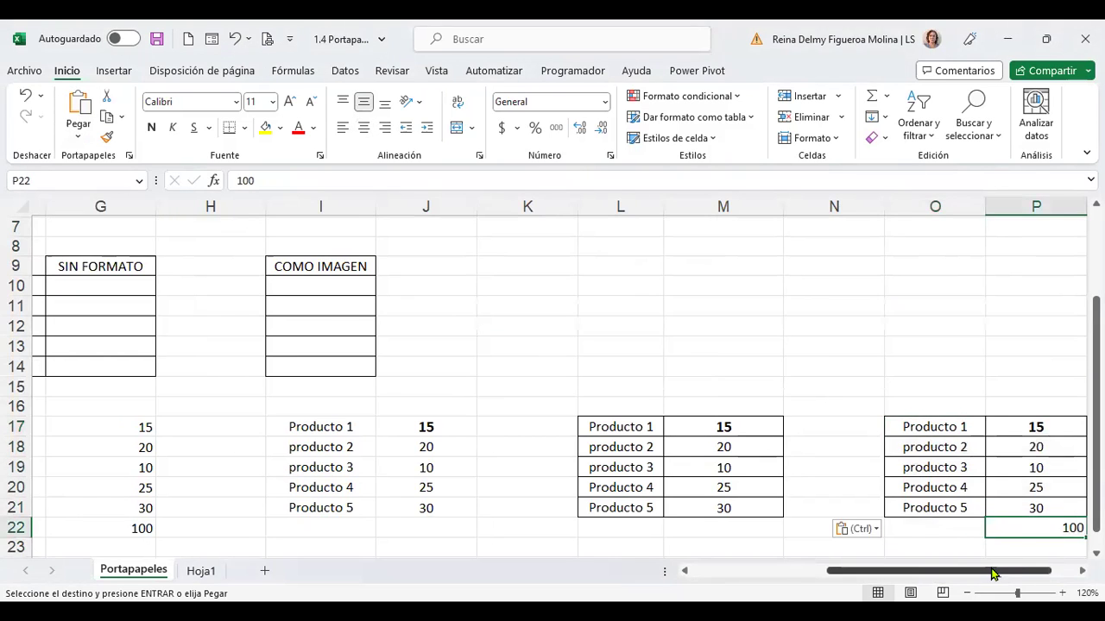
scroll(996, 573, "right", 2)
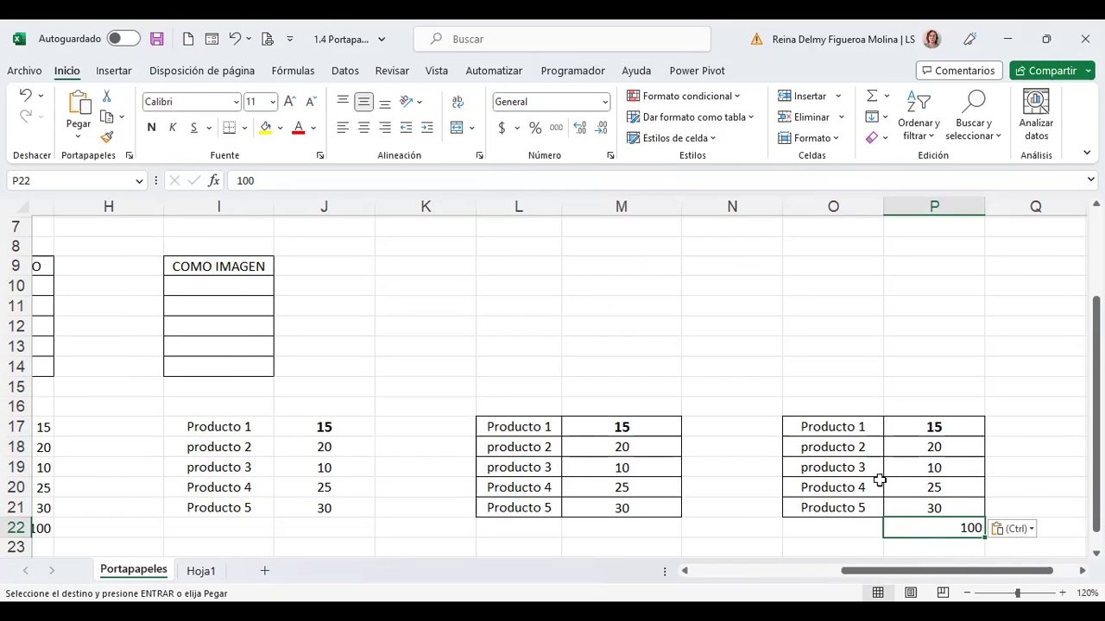
left_click(925, 425)
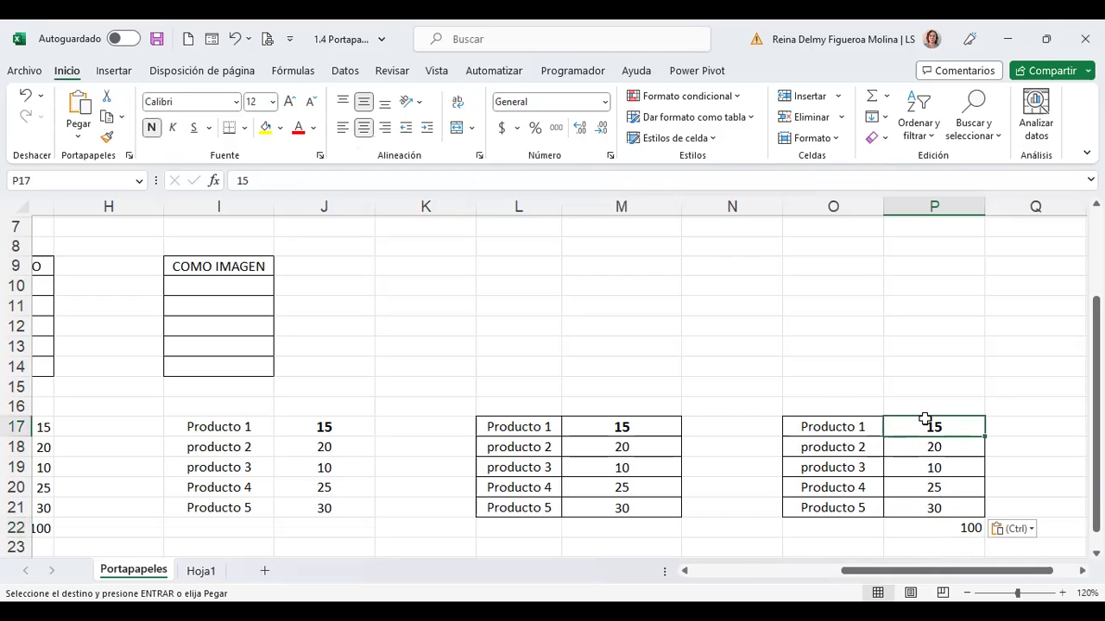
left_click(933, 525)
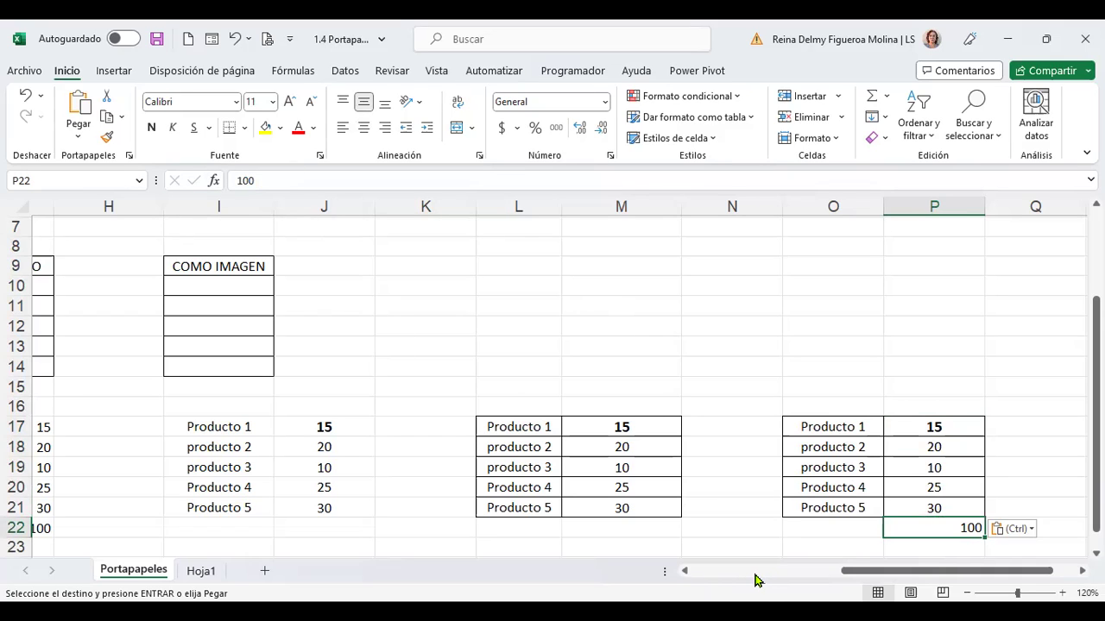
left_click(77, 138)
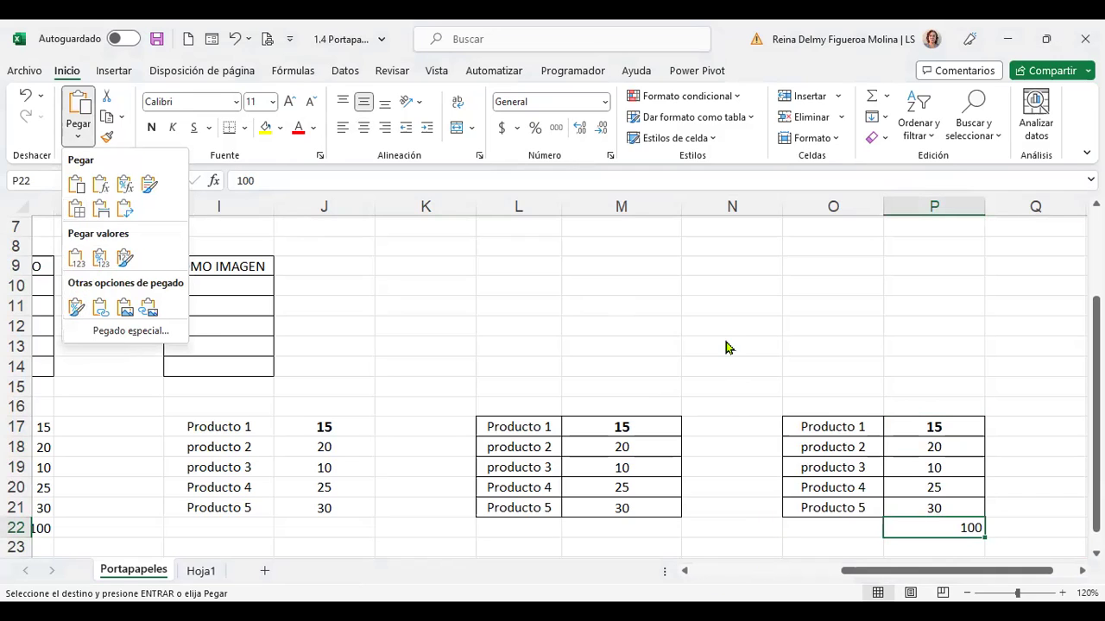
key("Escape")
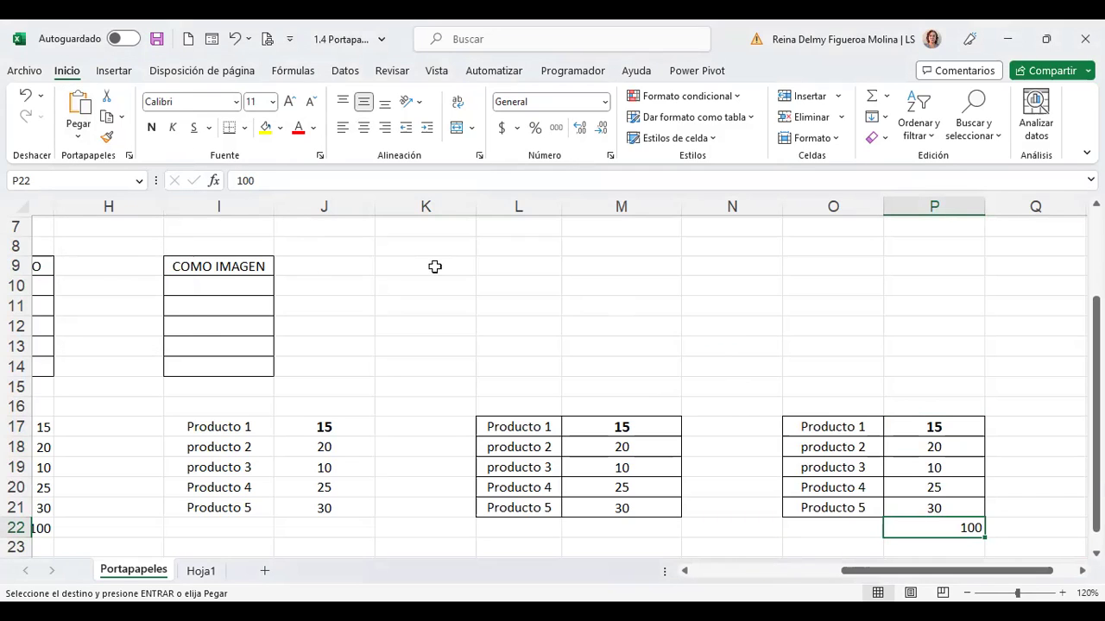
left_click(432, 266)
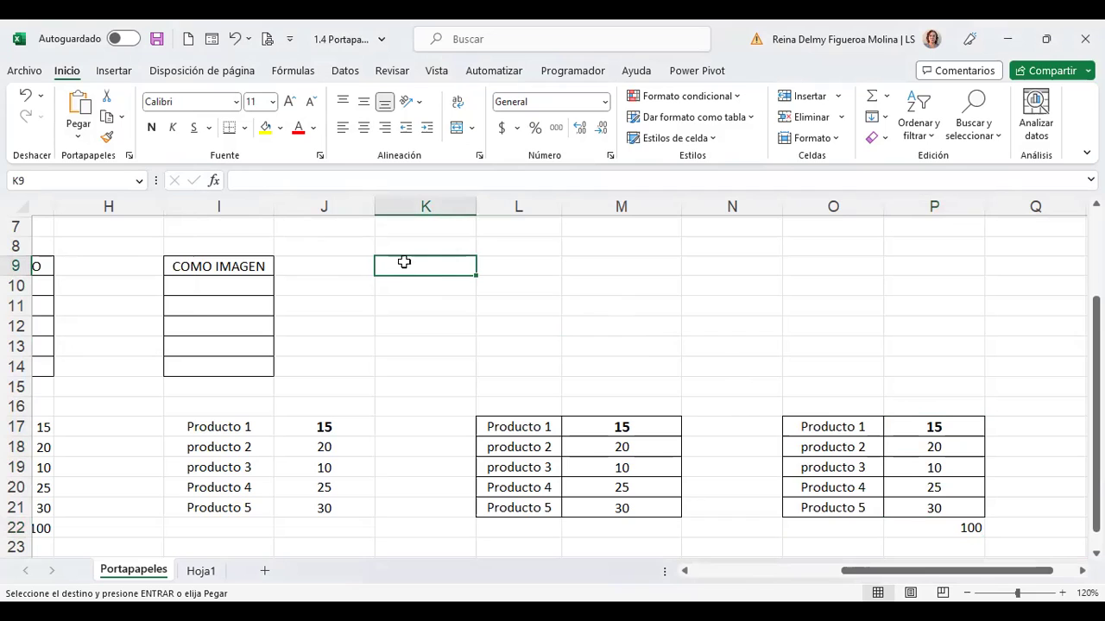
Step: Paste only the table's formatting (Formato) into K9:L14, leaving the bordered box empty
left_click(78, 136)
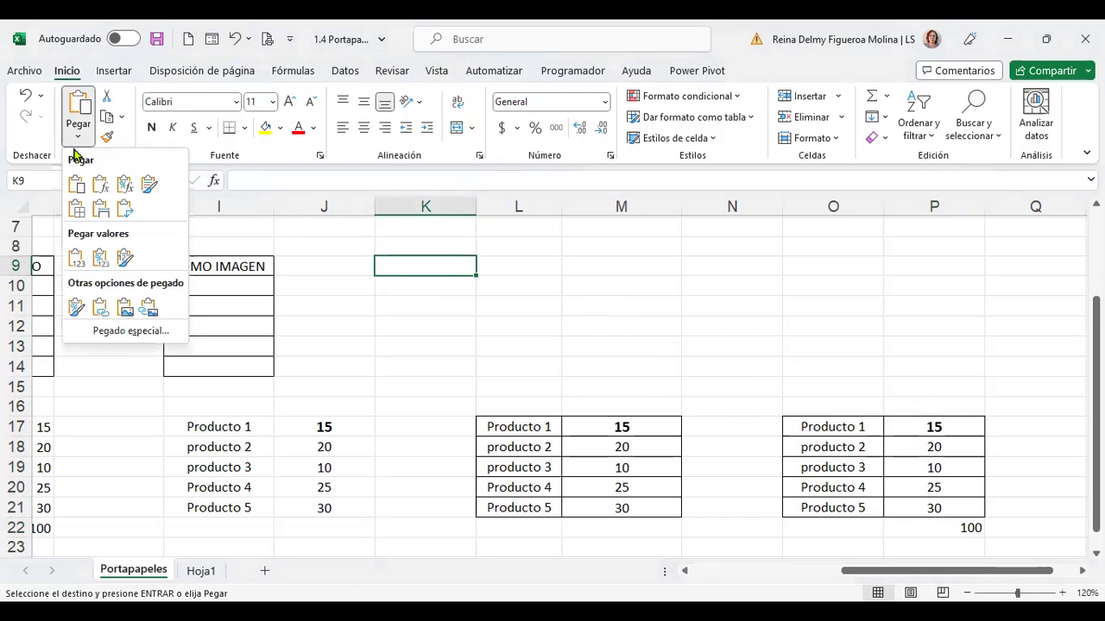
left_click(78, 307)
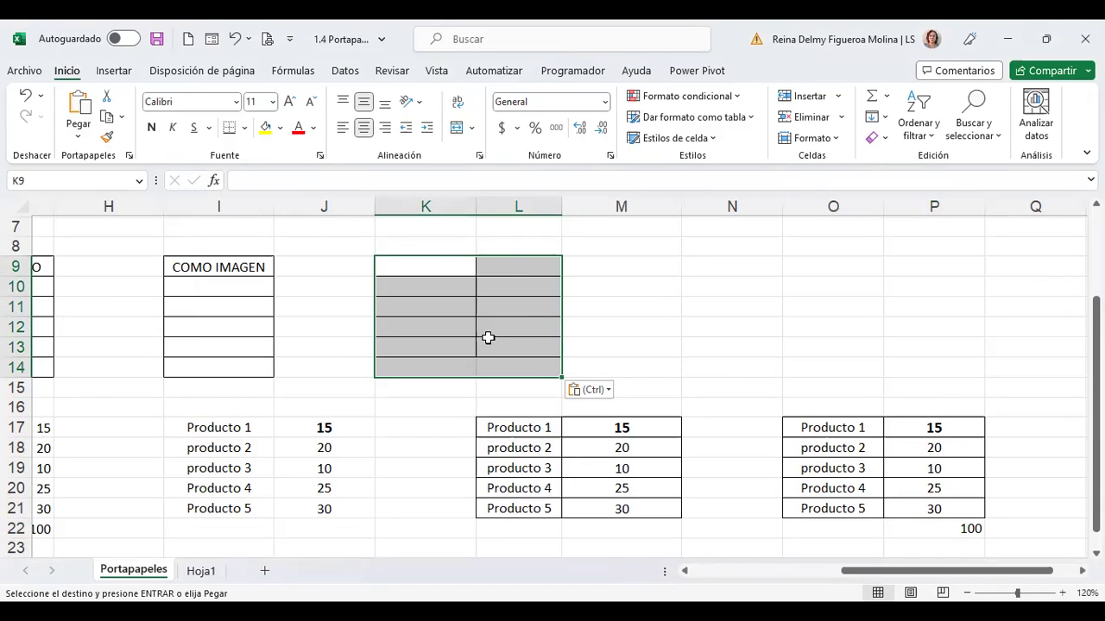
left_click(489, 339)
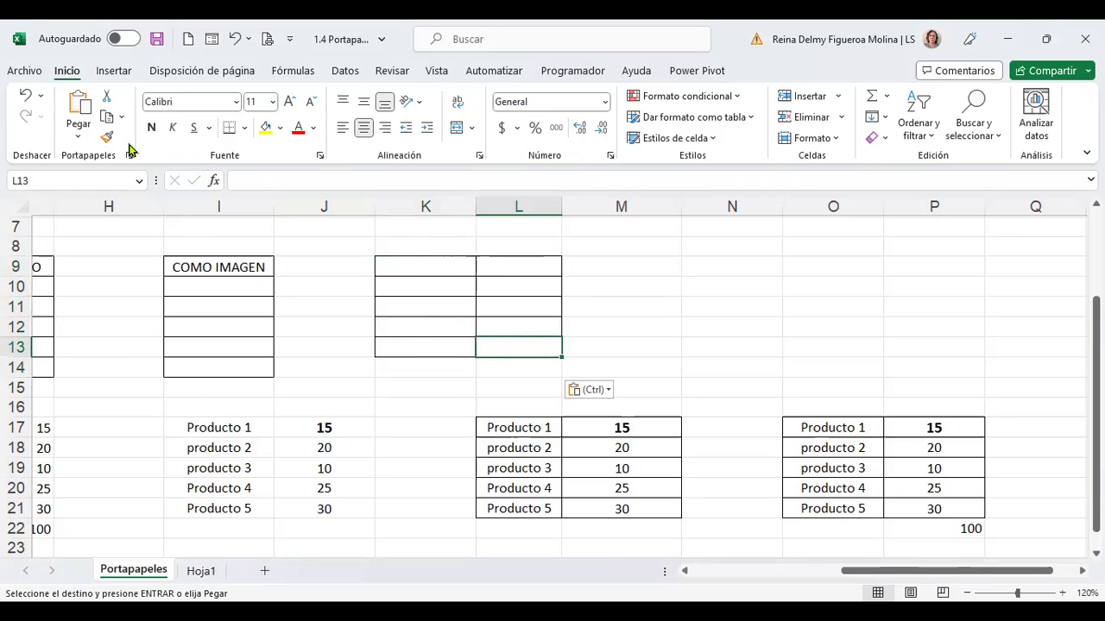
left_click(78, 131)
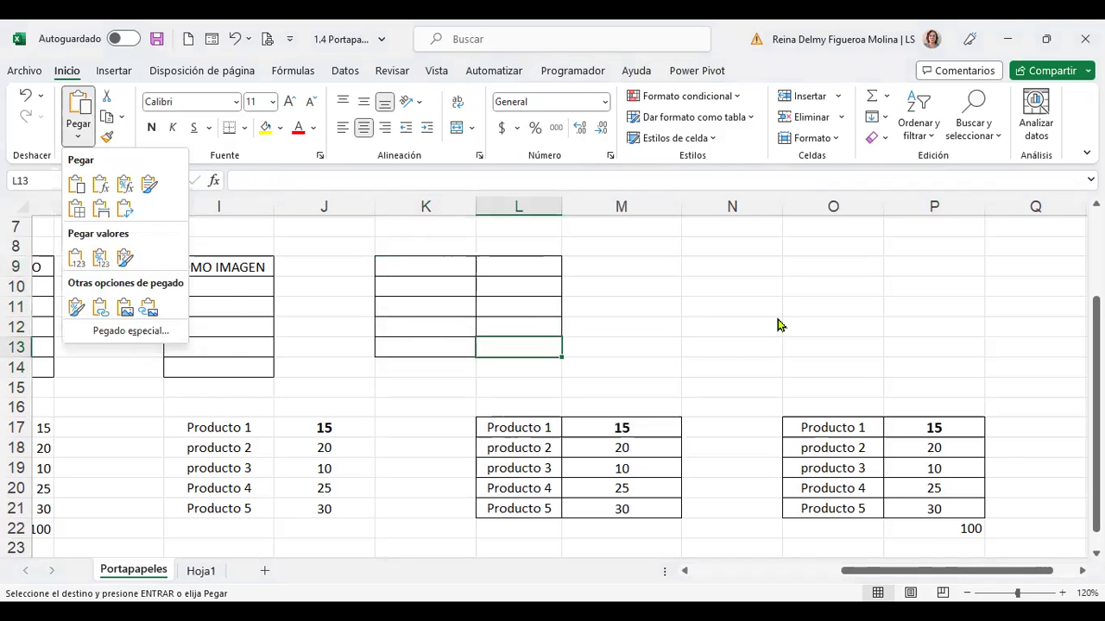
Step: Paste the product table at N9 as links (Pegar vínculo), filling N9:O14
scroll(777, 319, "up", 1)
scroll(777, 316, "up", 1)
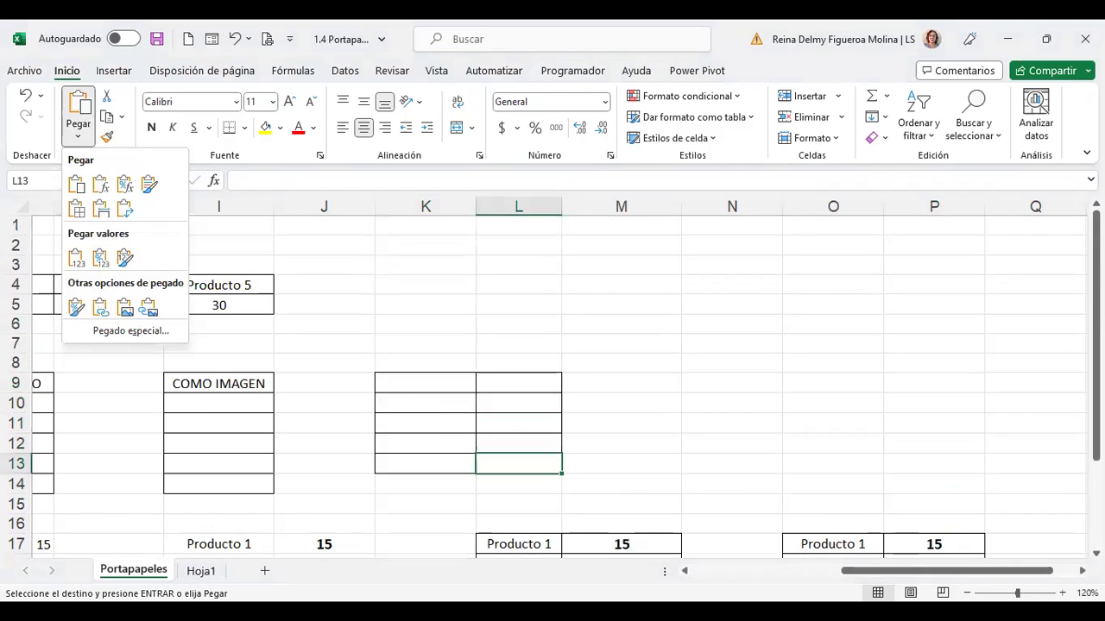
left_click(725, 569)
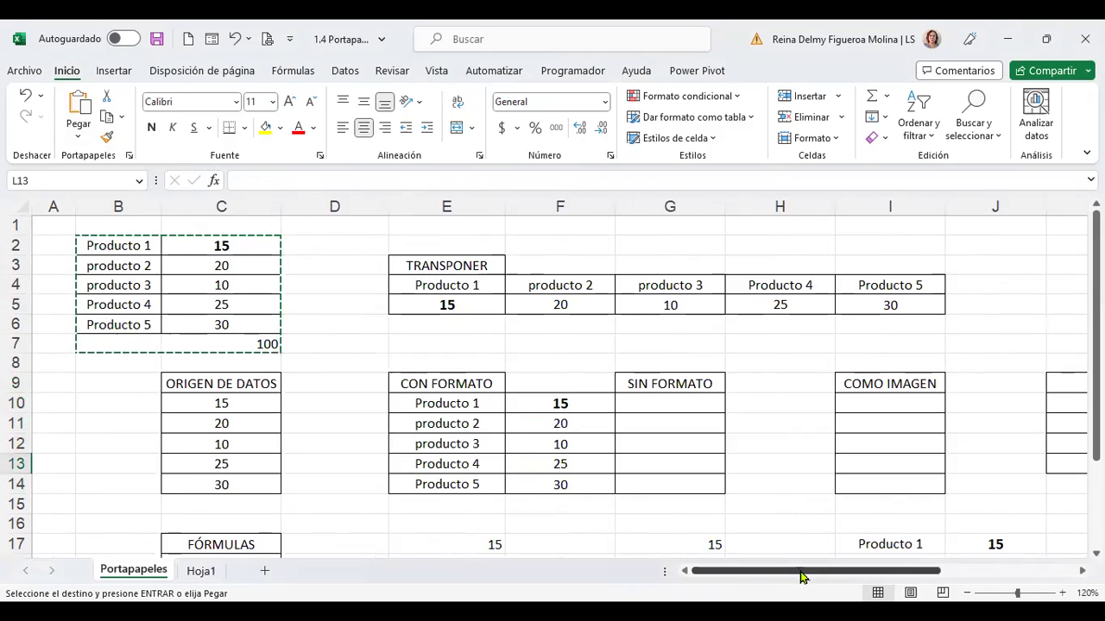
left_click_drag(801, 576, 939, 576)
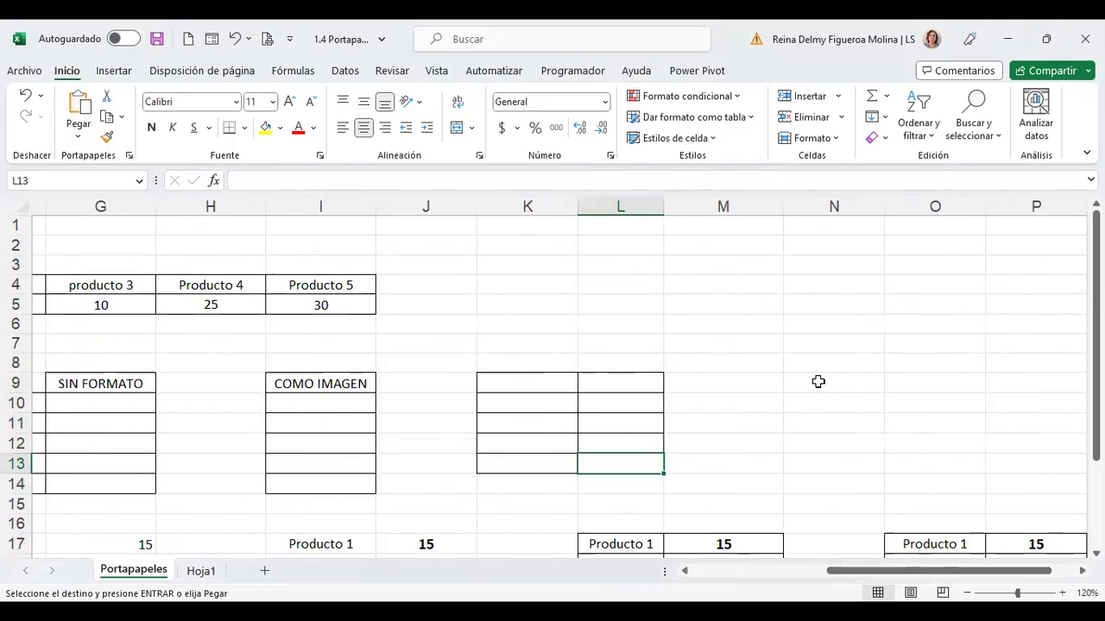
left_click(818, 381)
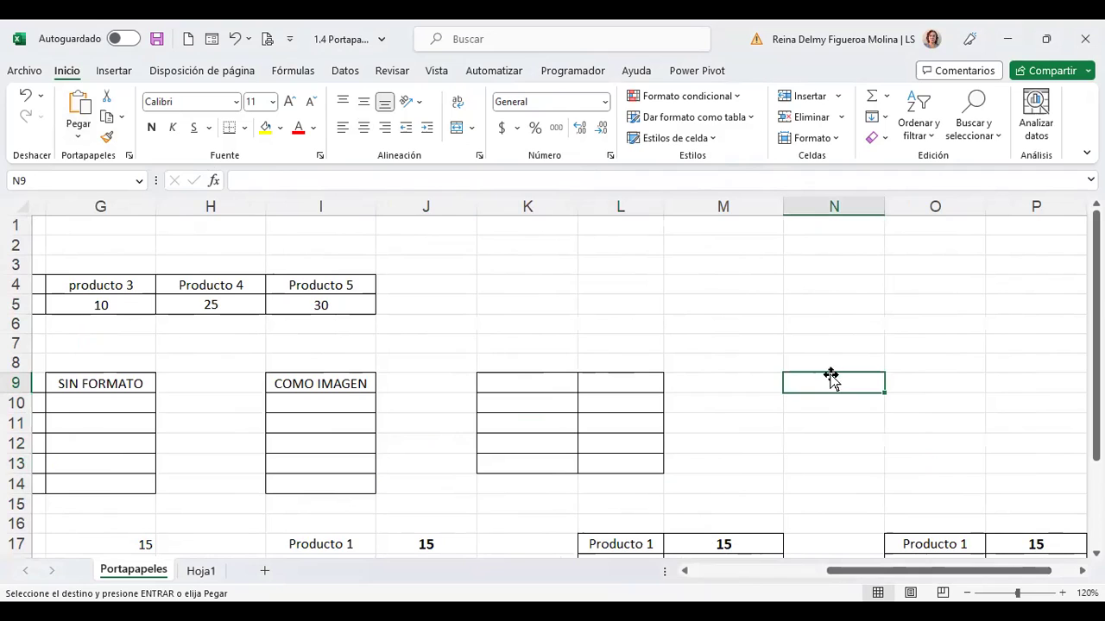
left_click(82, 140)
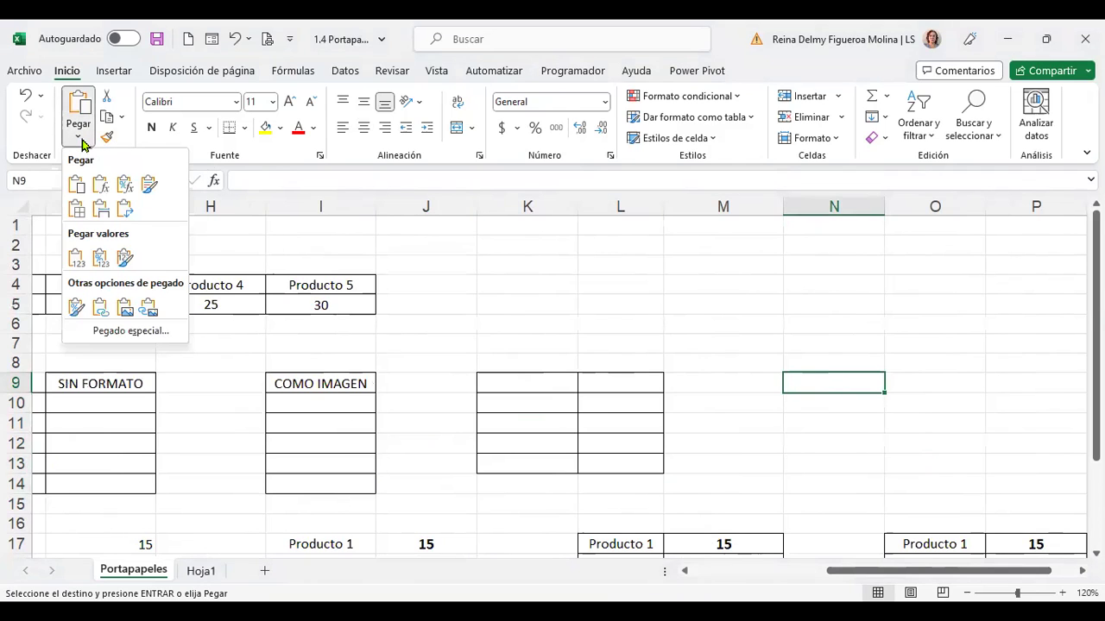
left_click(99, 309)
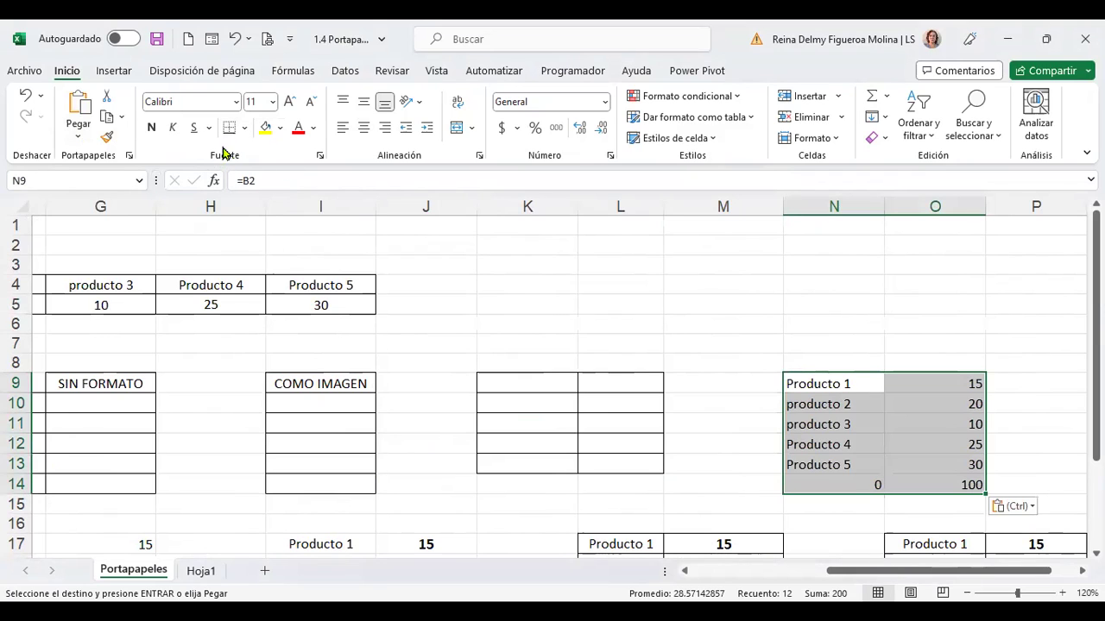
Step: Step through N9:O14 to confirm each cell links back, e.g. =B2 through =C7
left_click(841, 382)
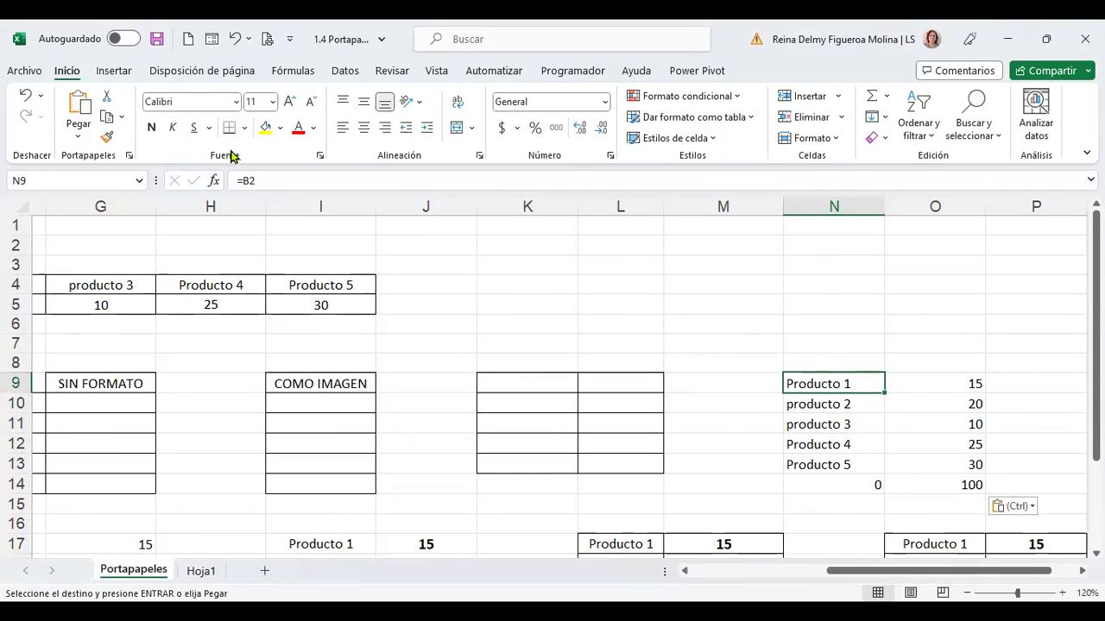
key("Down")
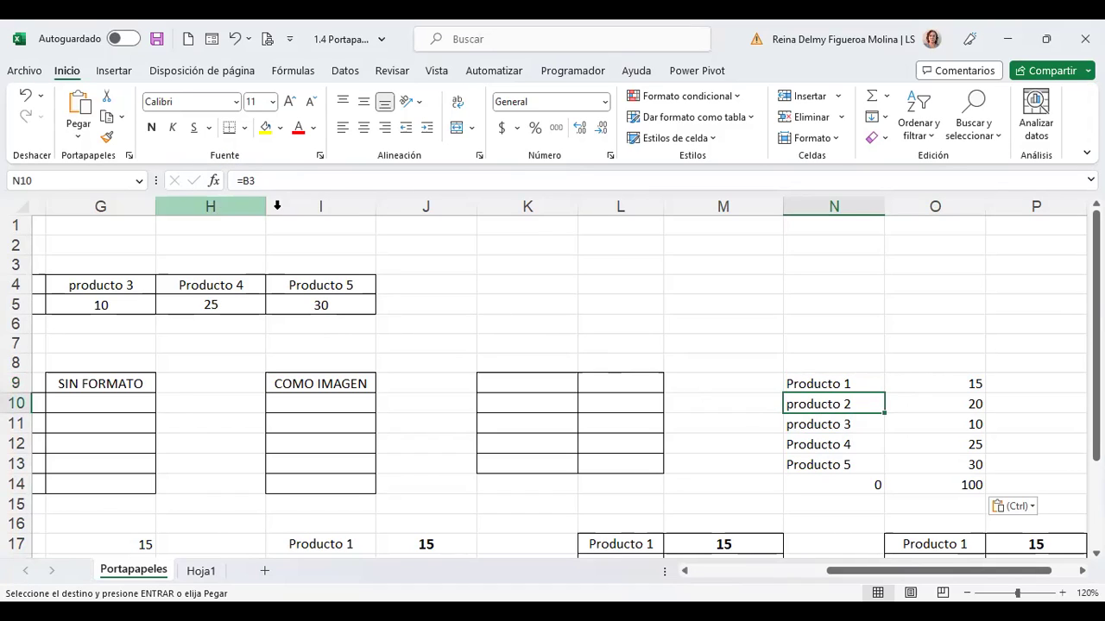
key("Down")
key("Down")
key("Down")
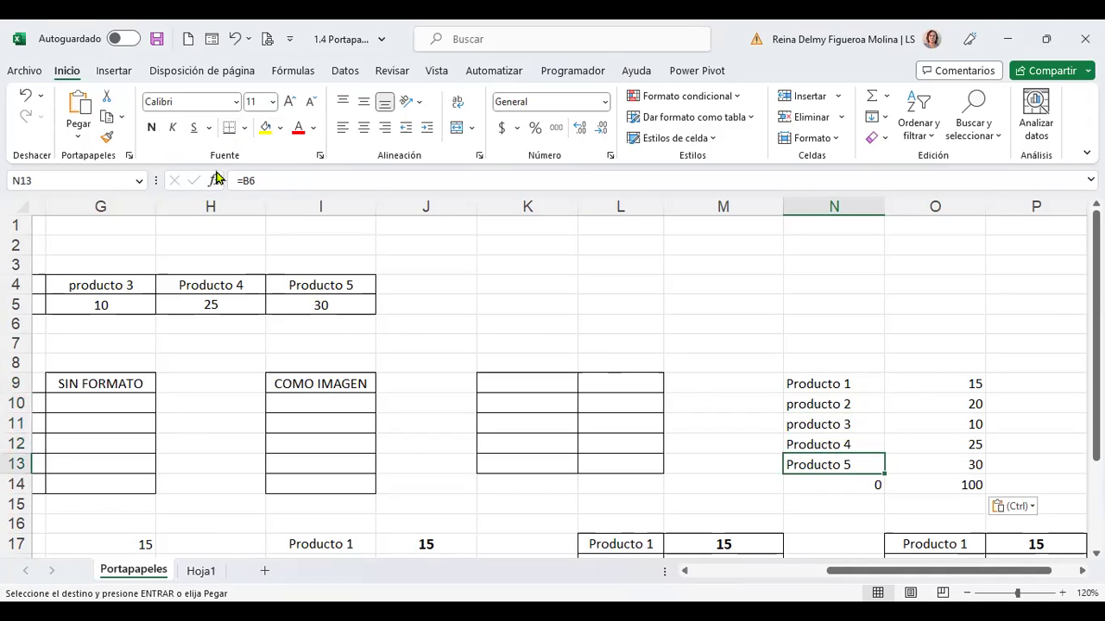
left_click(925, 385)
key("Down")
key("Down")
key("Down")
key("Down")
key("Down")
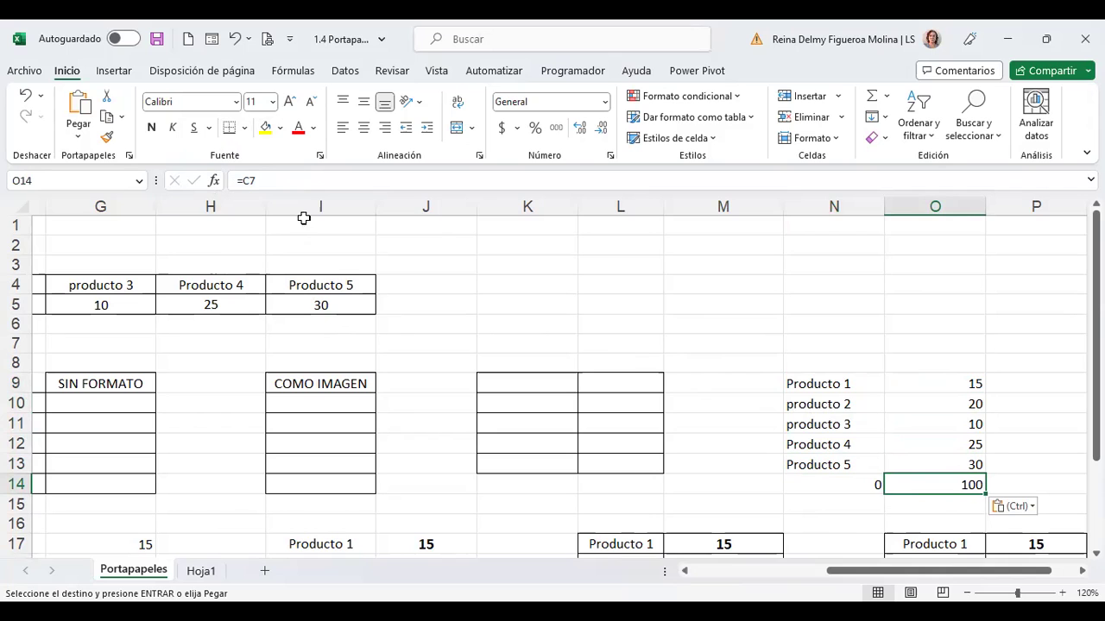
Step: Change C2 to 25 and C3 to 30, then confirm the linked total in O14 reads 120
left_click(759, 573)
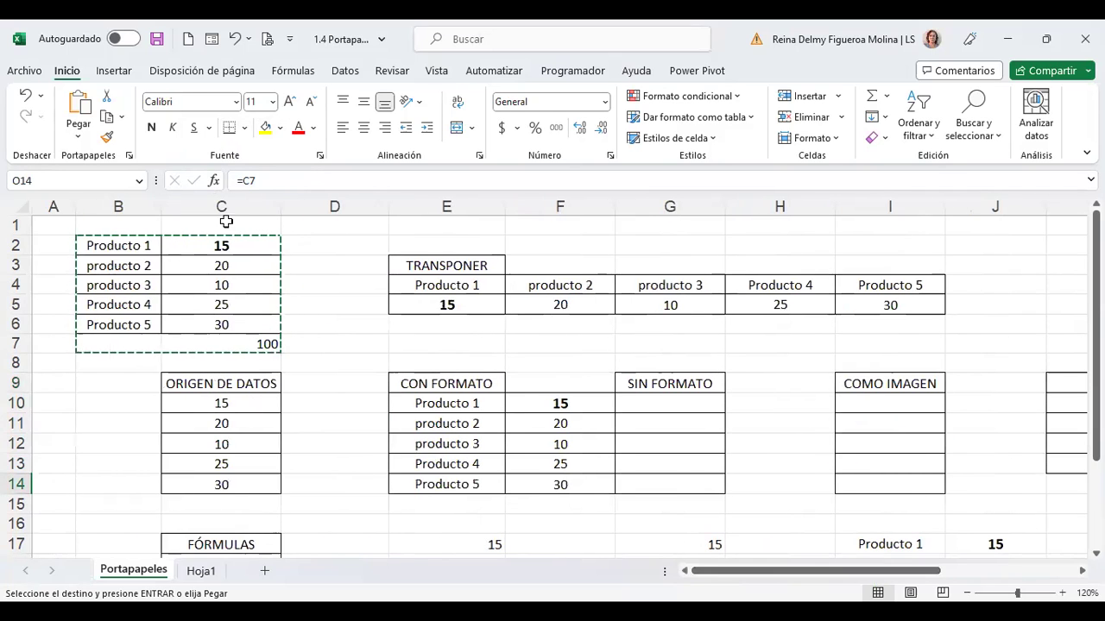
left_click(182, 247)
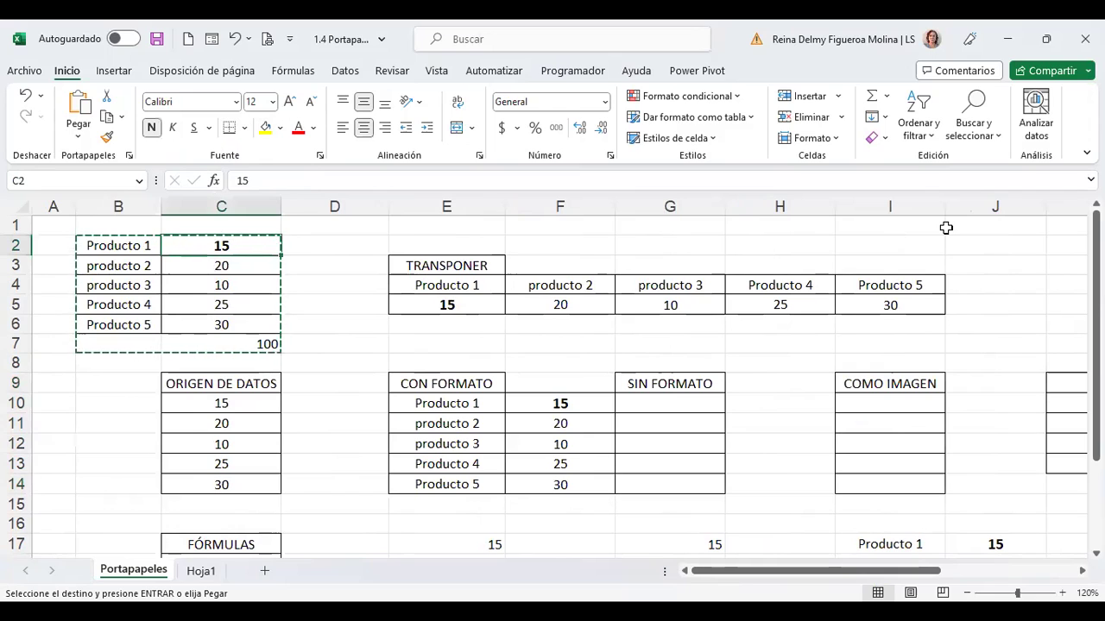
type("25")
key("Return")
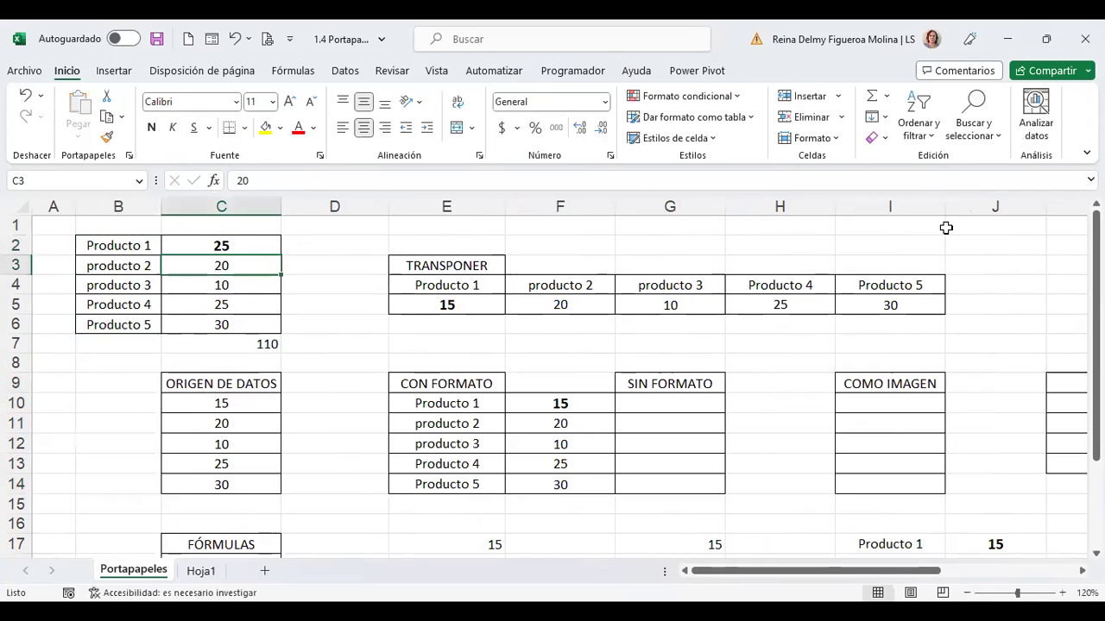
type("30")
key("Return")
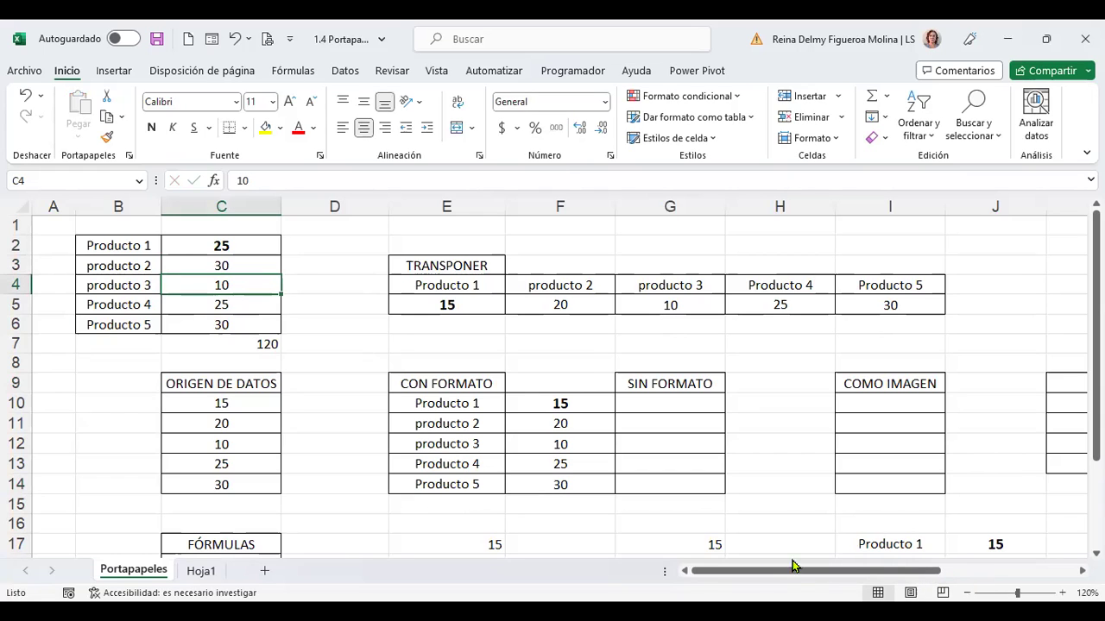
left_click_drag(793, 565, 913, 569)
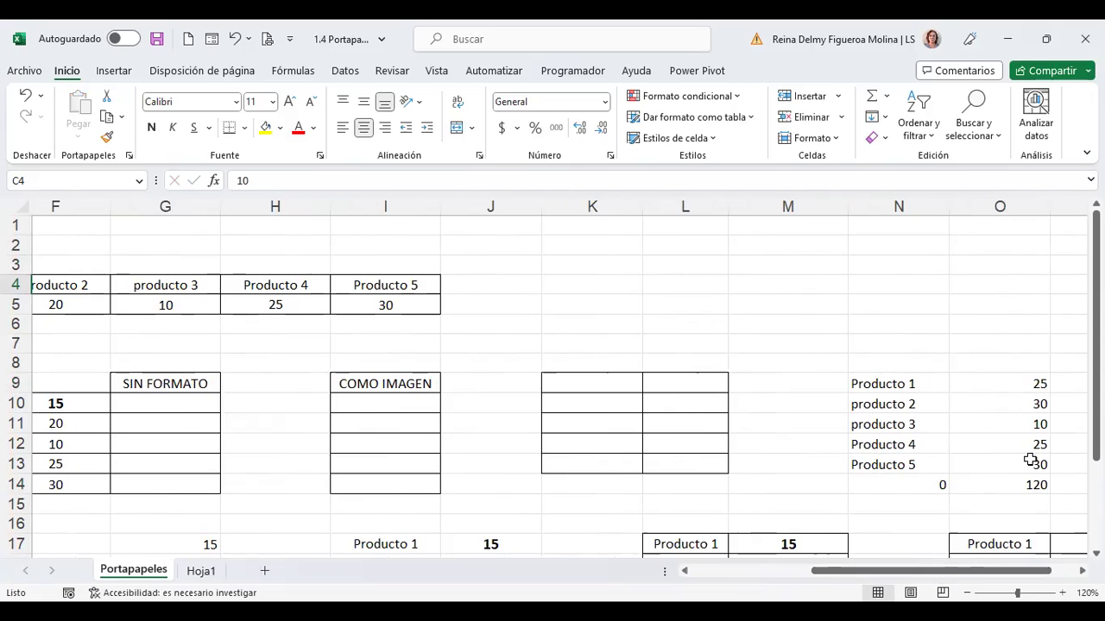
left_click(1009, 485)
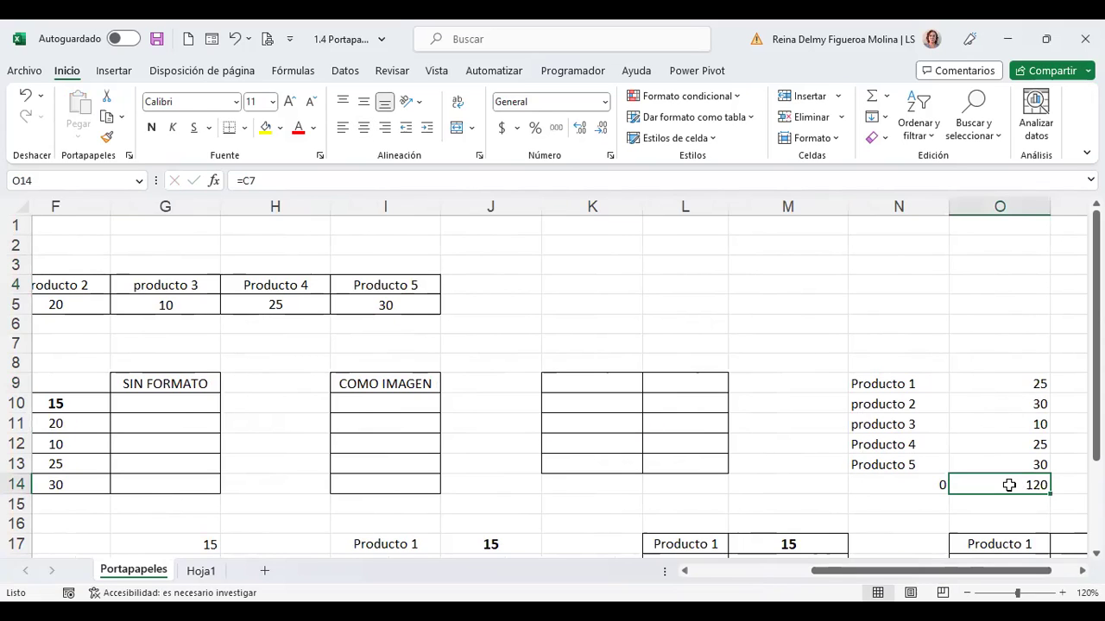
left_click(719, 571)
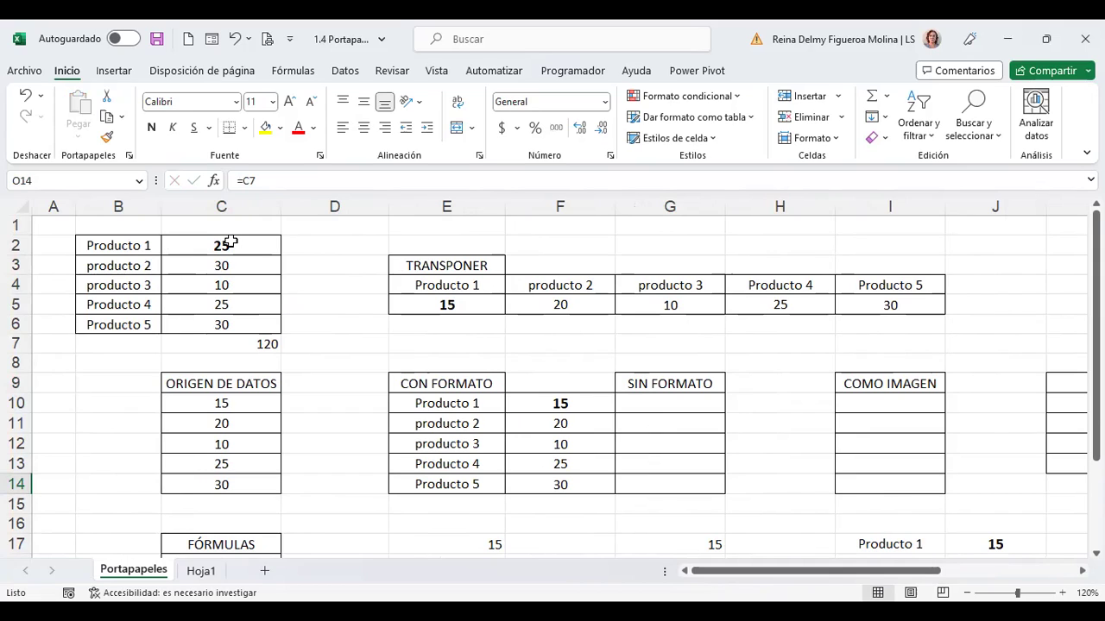
Step: Verify O9's =C2 link, then copy the source table B2:C7 with its 120 total
left_click_drag(691, 572, 976, 565)
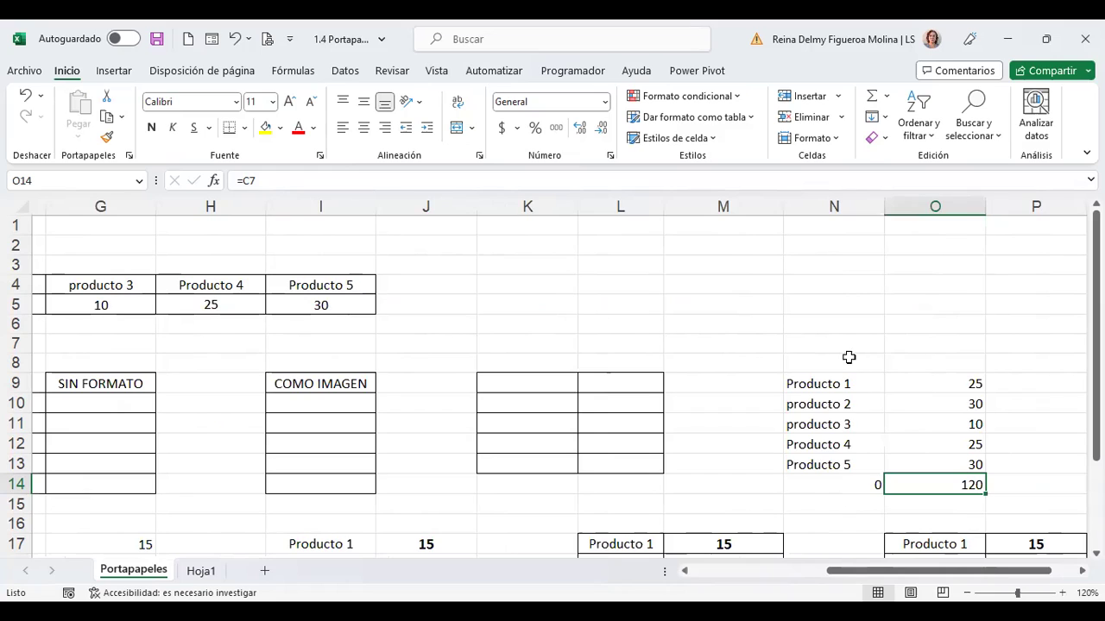
left_click(948, 500)
left_click(947, 384)
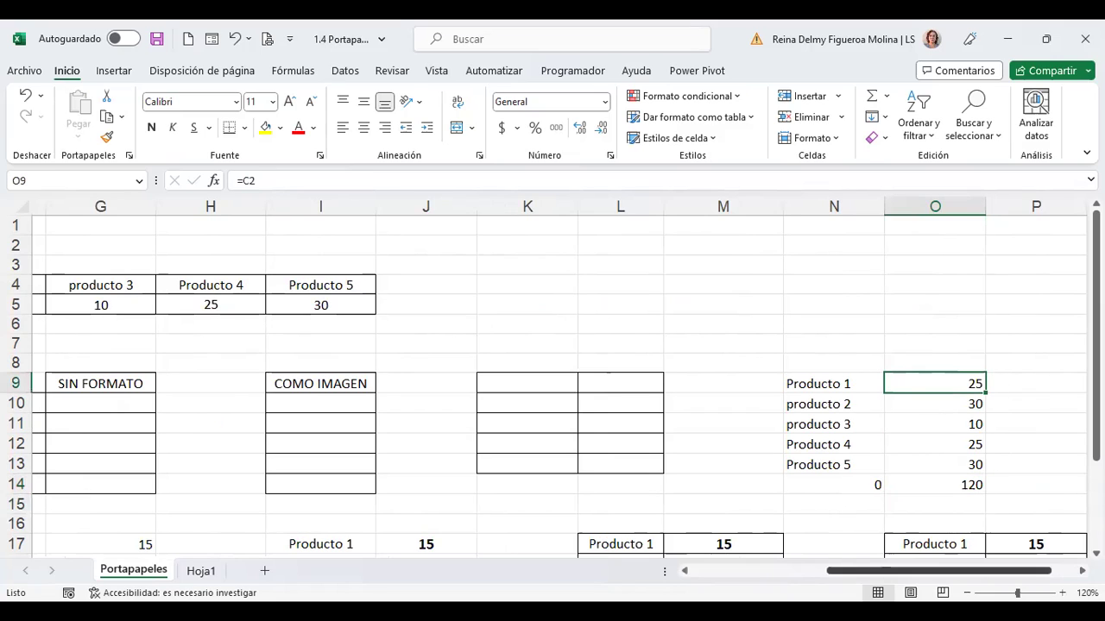
left_click(742, 575)
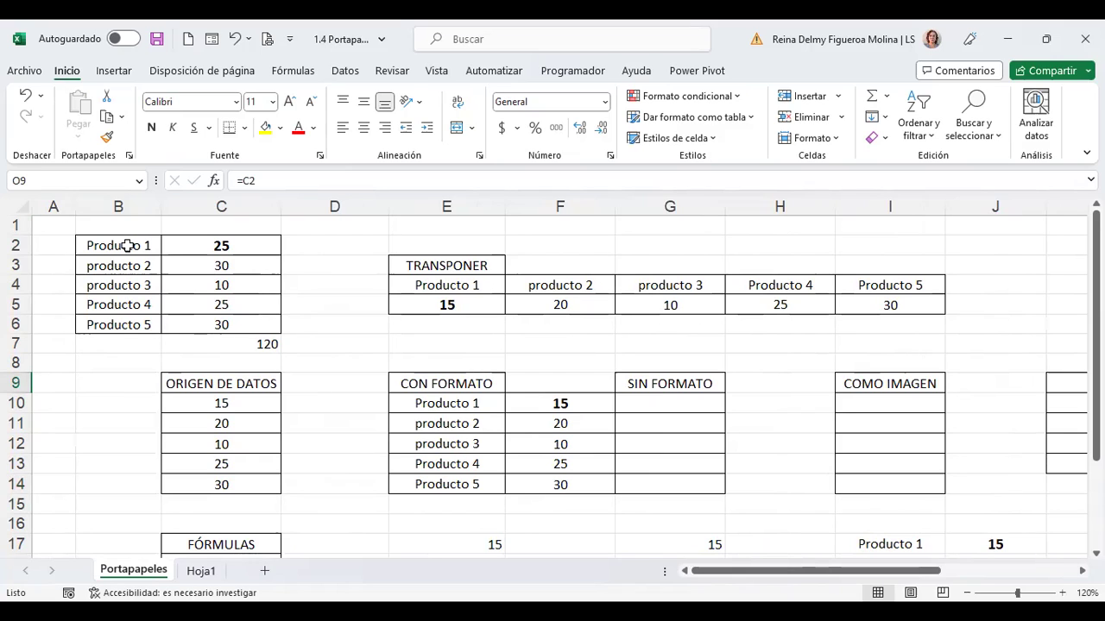
left_click_drag(127, 245, 195, 343)
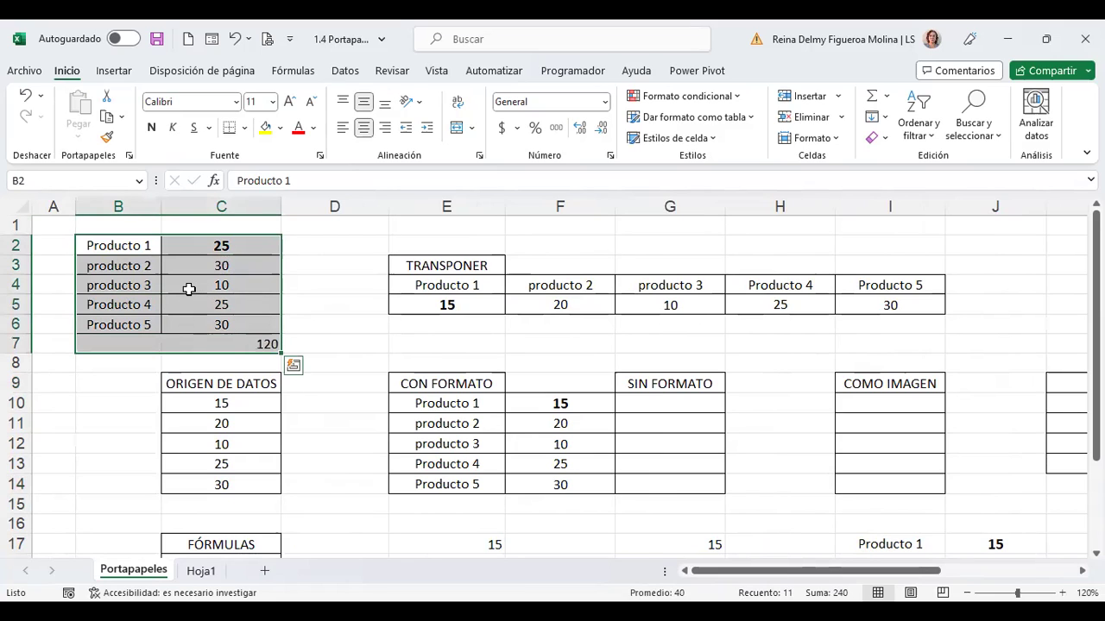
key("ctrl+c")
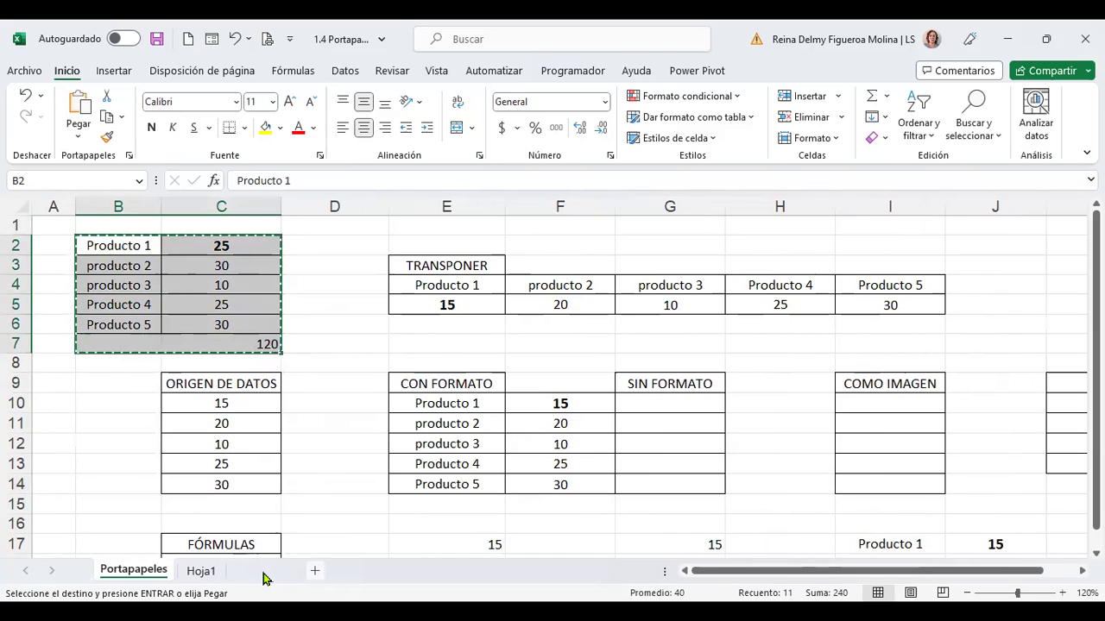
Step: Paste the product table into new sheet Hoja2 and enlarge all text to size 14
left_click(265, 572)
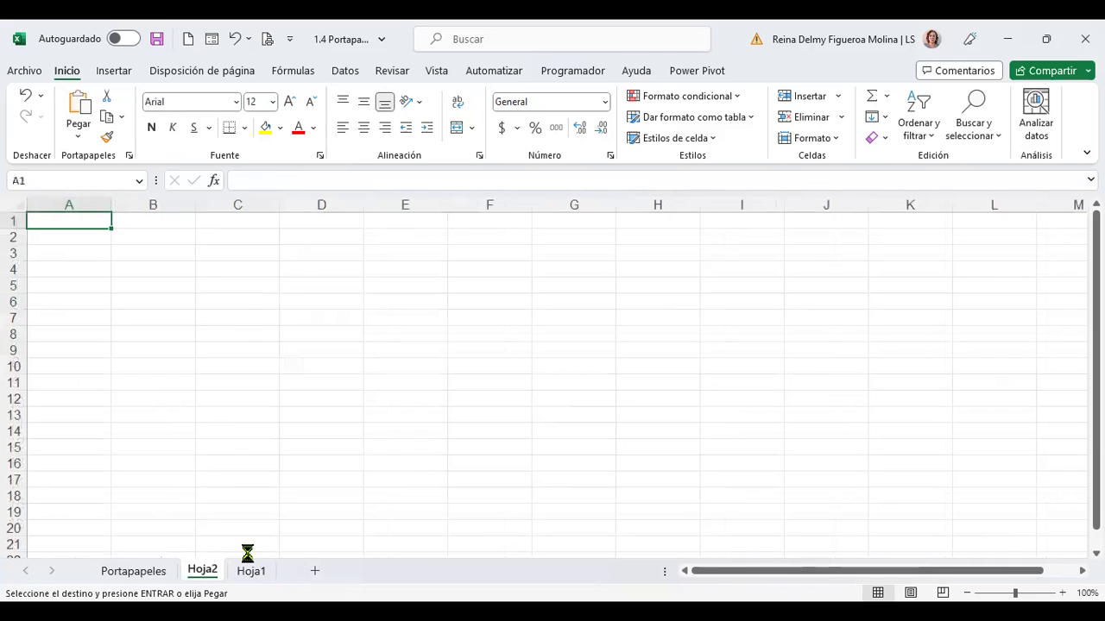
key("ctrl+v")
left_click(15, 199)
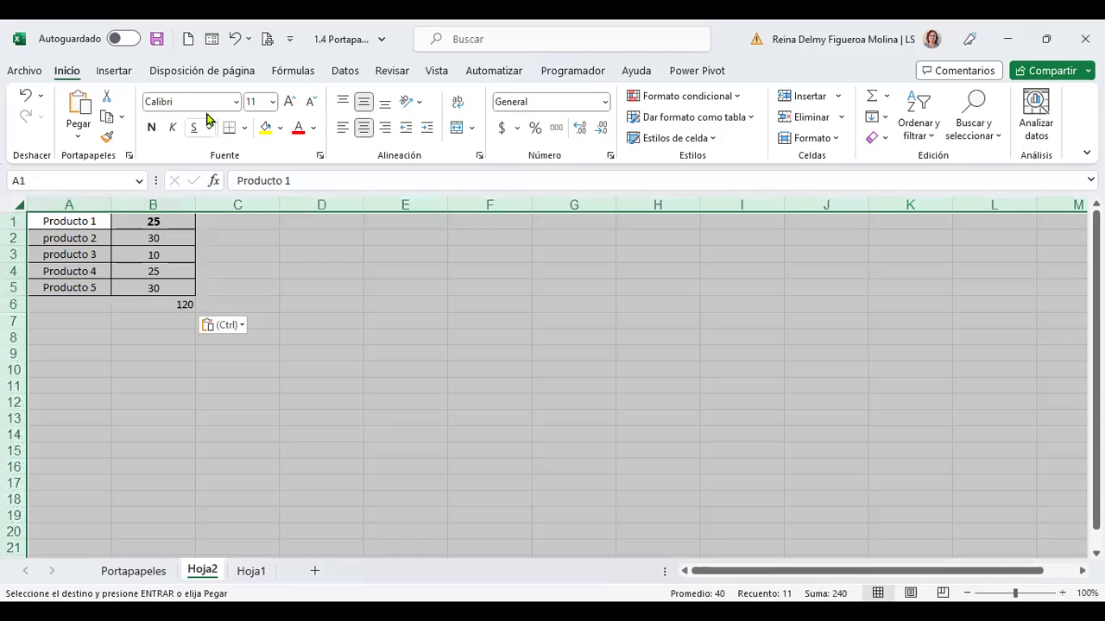
left_click(289, 101)
left_click(289, 101)
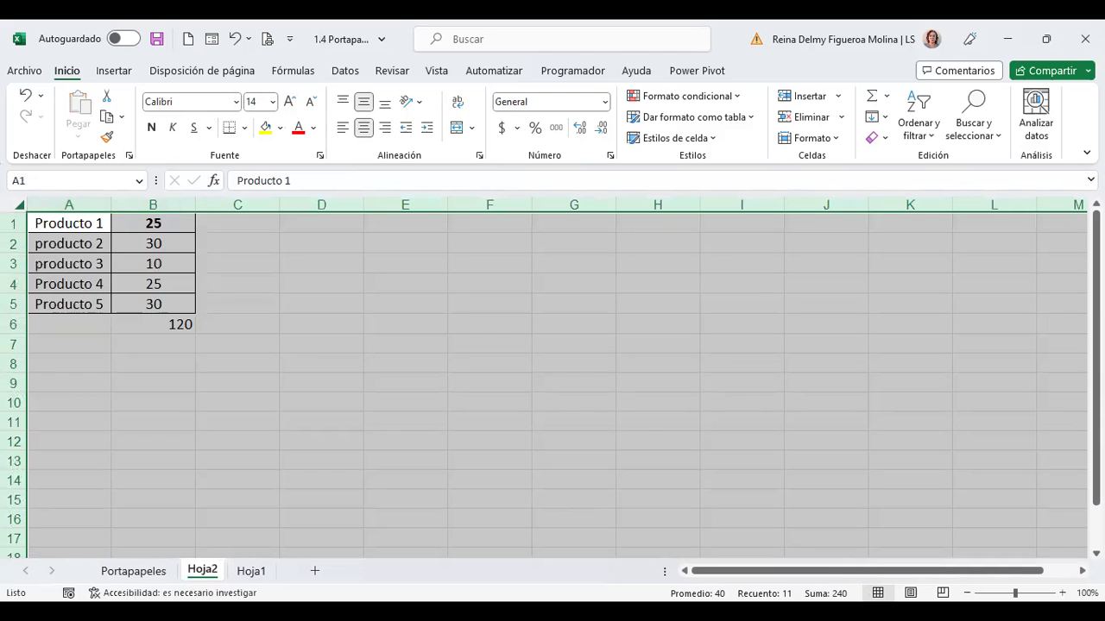
Step: Zoom Hoja2 to 120% and review the product rows and the B6 total formula
left_click(1062, 593)
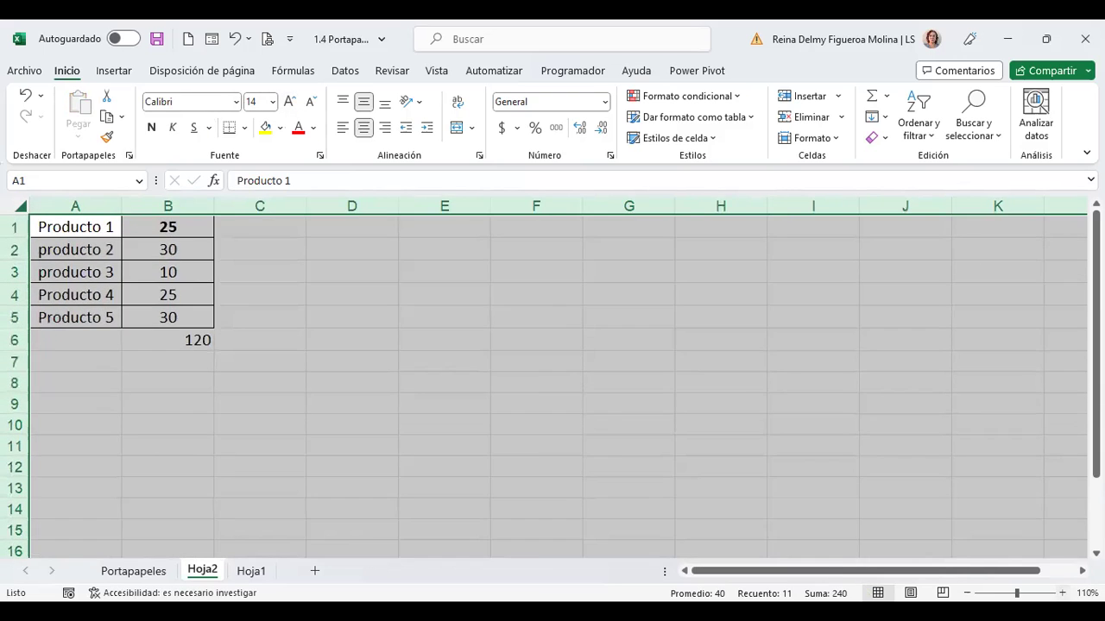
left_click(1062, 593)
left_click(288, 223)
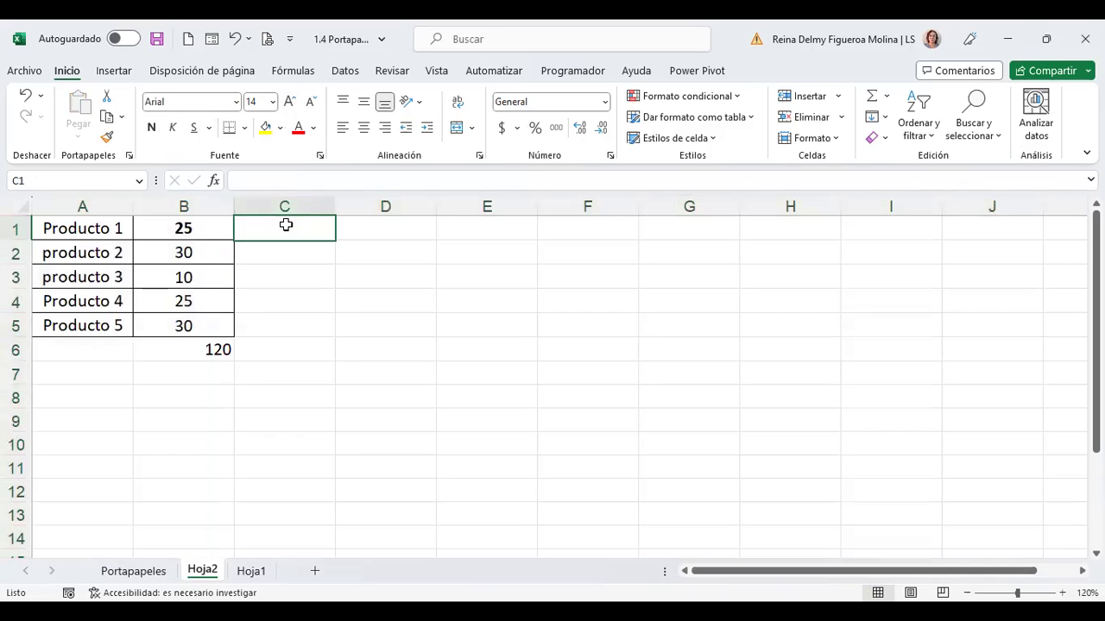
left_click(381, 231)
mouse_move(69, 228)
left_mouse_down()
mouse_move(186, 259)
mouse_move(198, 321)
left_mouse_up()
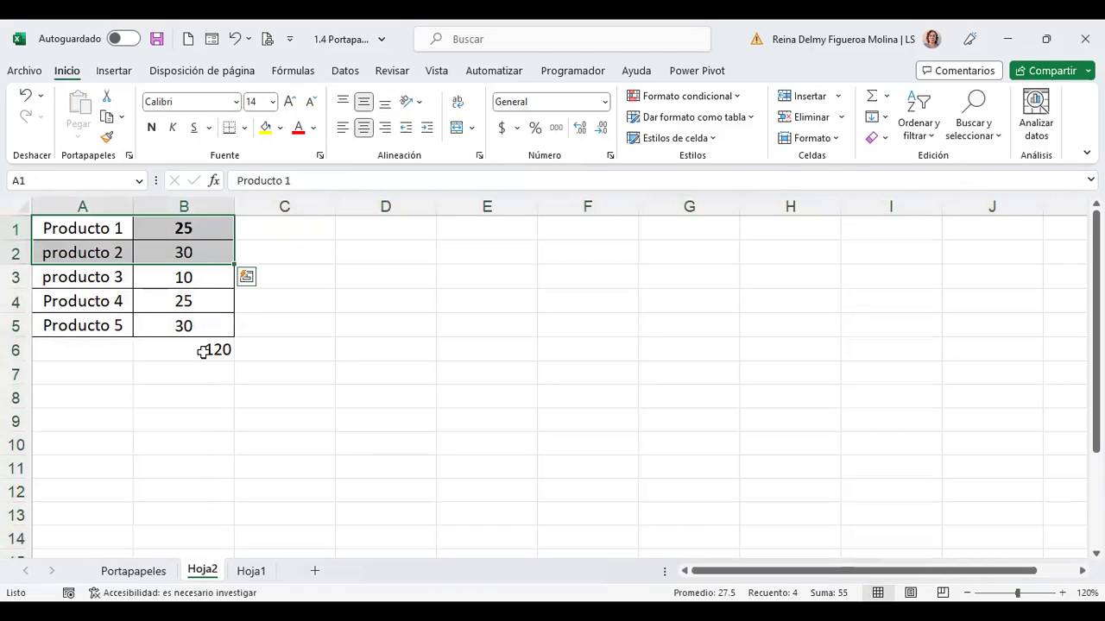
left_click(200, 347)
Step: Copy A1:B6 and paste it as links at D1, creating the linked D1:E6 copy
left_click_drag(93, 226, 191, 350)
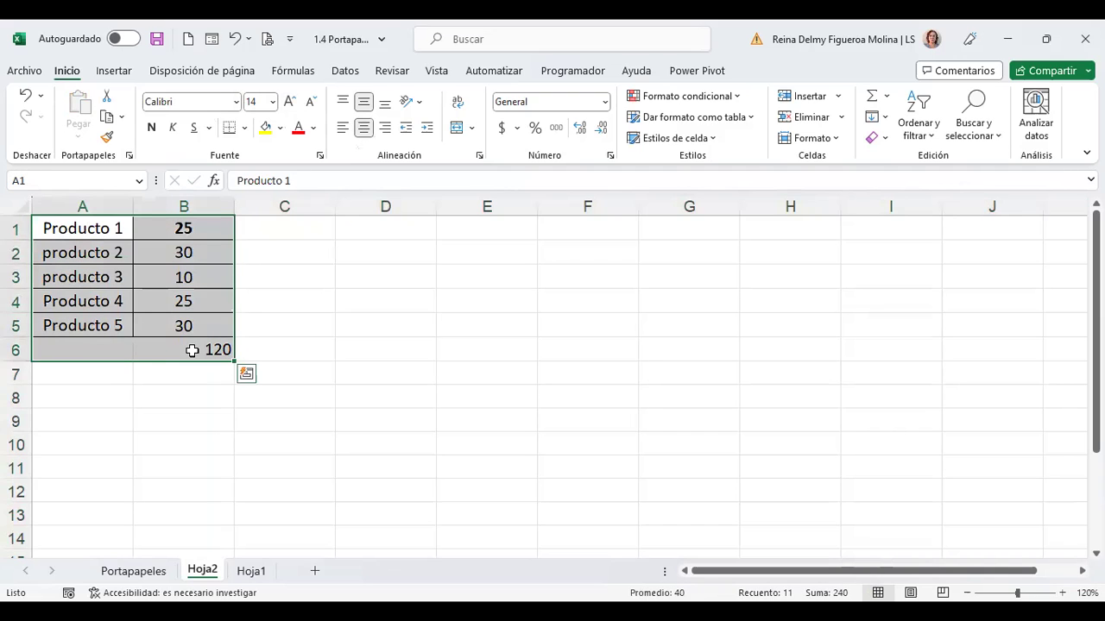
key("ctrl+c")
left_click(394, 230)
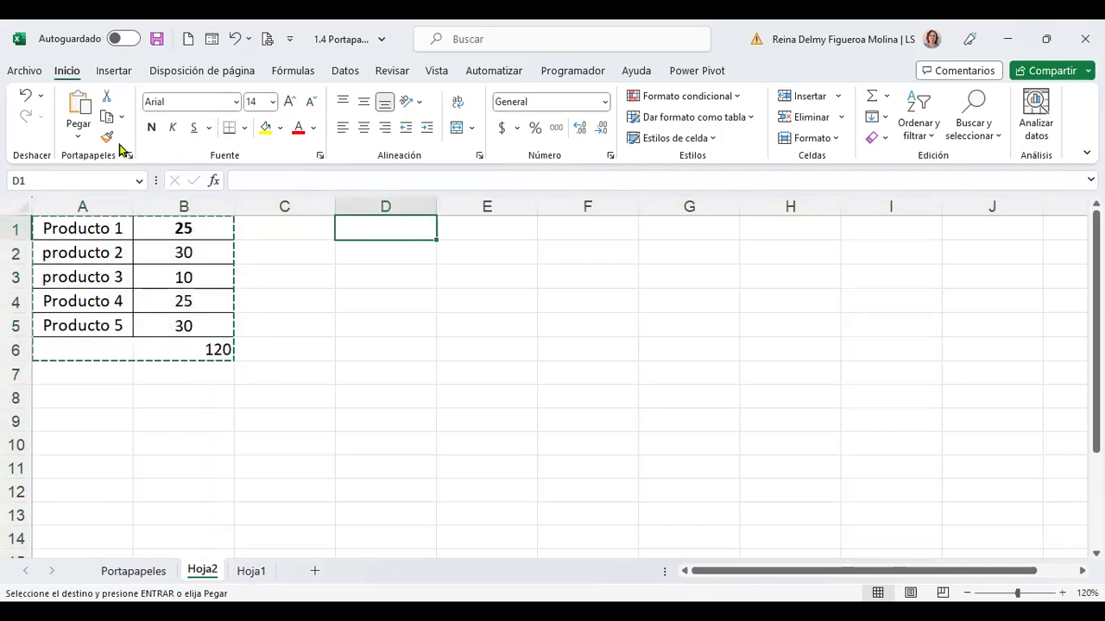
left_click(79, 137)
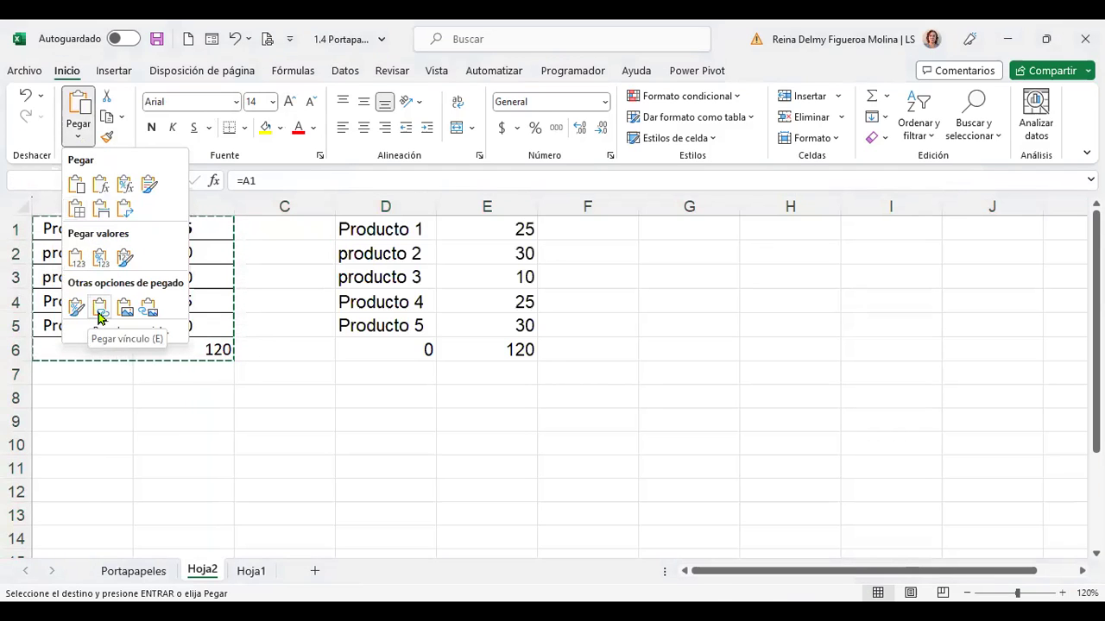
left_click(99, 309)
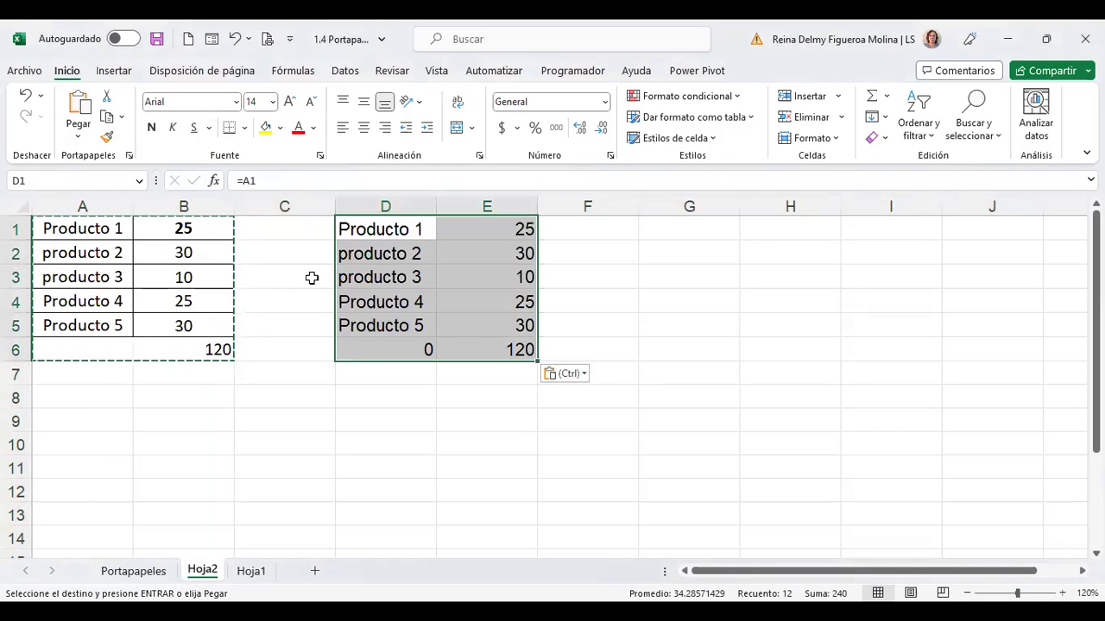
left_click(201, 231)
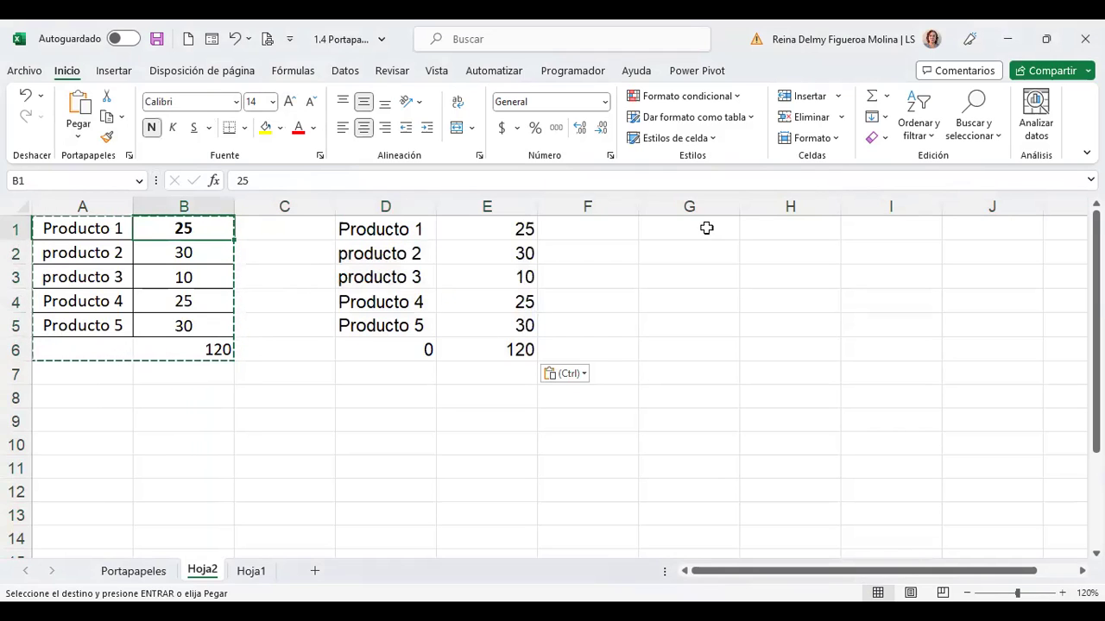
Step: Enter 15 in B1 and 20 in B2, then move down to the B6 total
type("15")
key("Return")
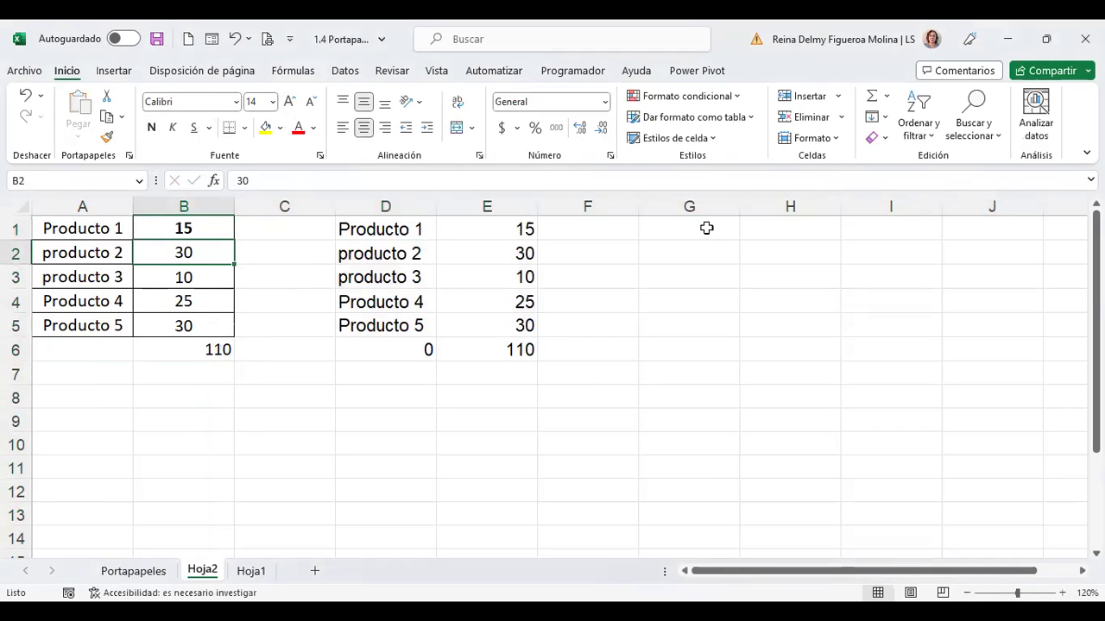
type("20")
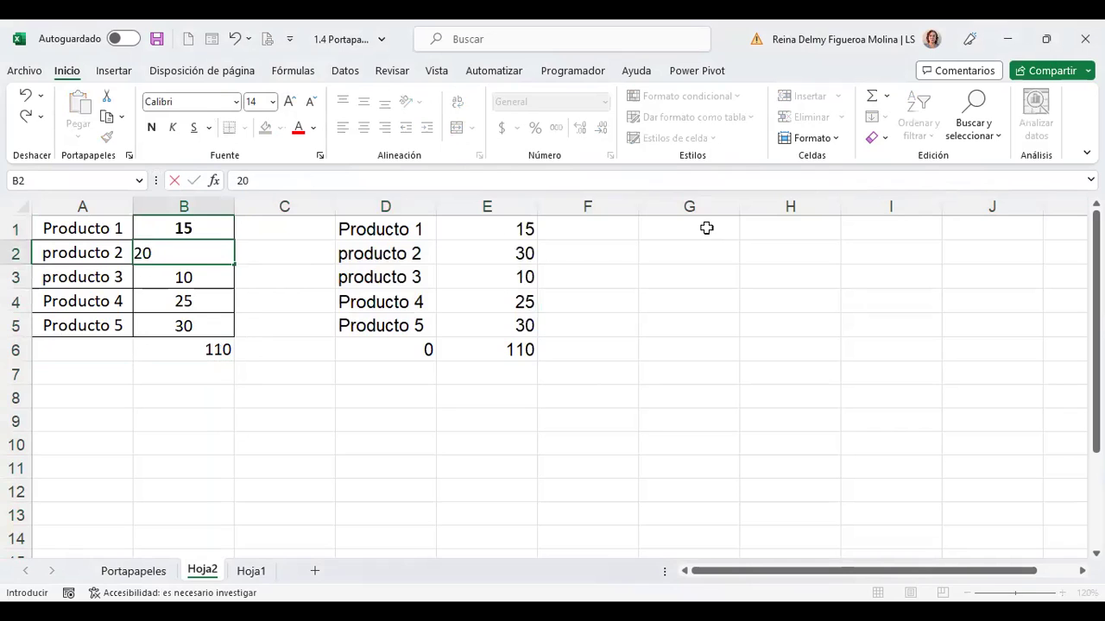
key("Return")
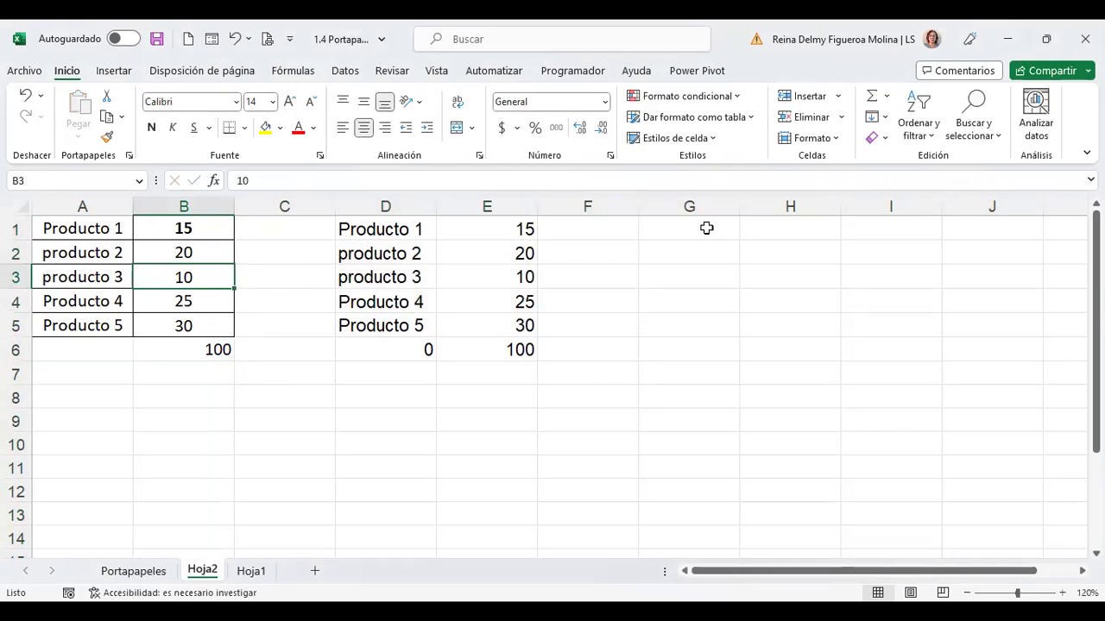
key("Down")
key("Down")
key("Down")
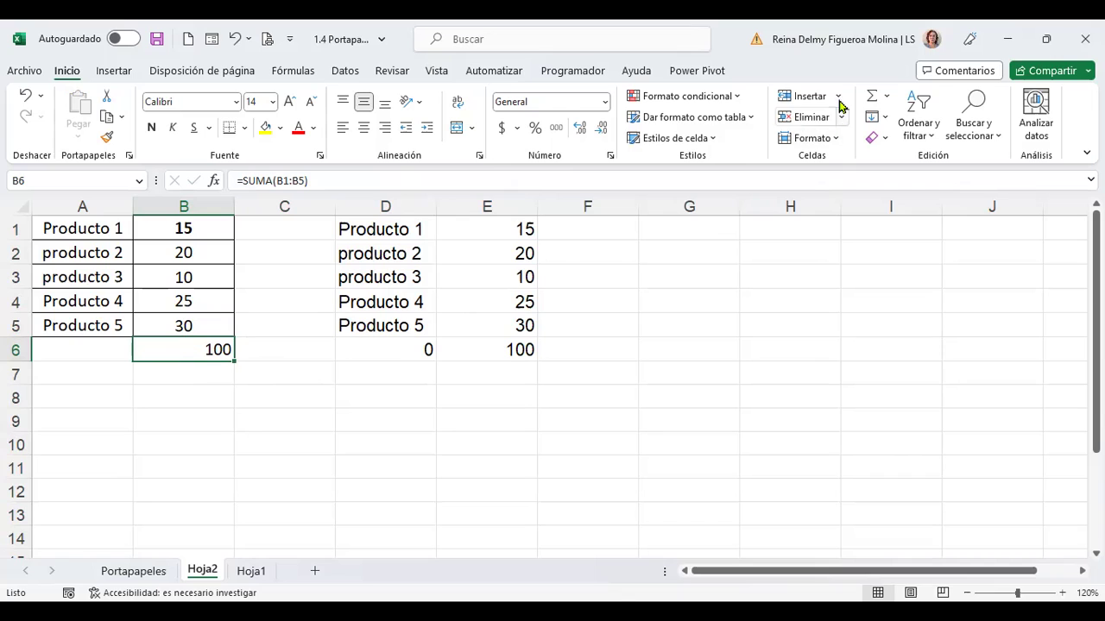
Step: Replace B6's sum with a Promedio average of B1:B5, and confirm linked E6 shows 20
left_click(886, 97)
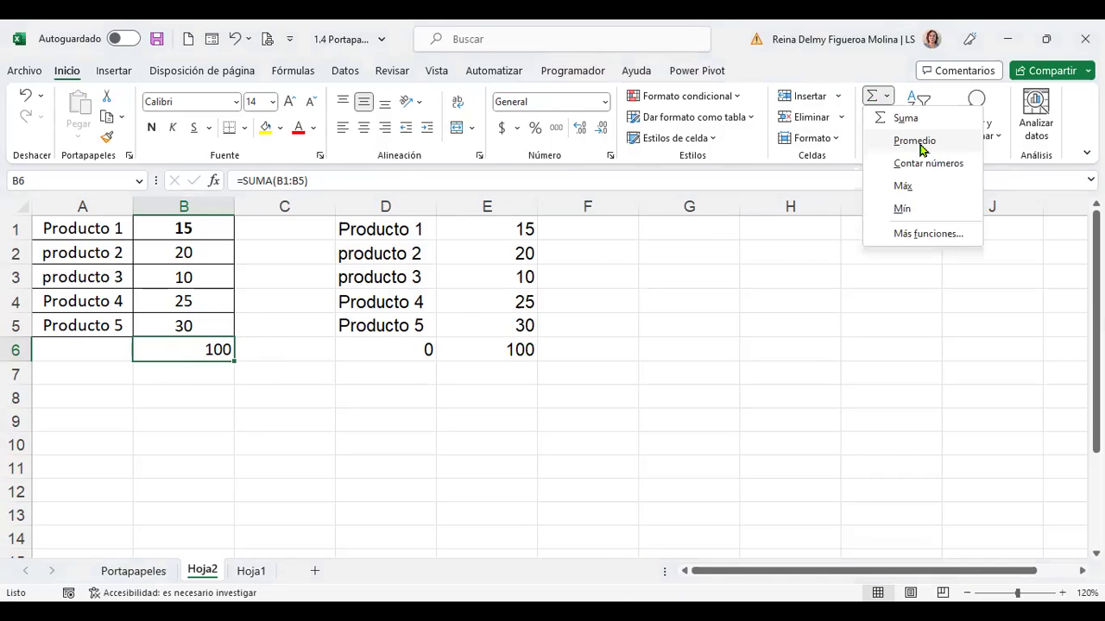
left_click(914, 140)
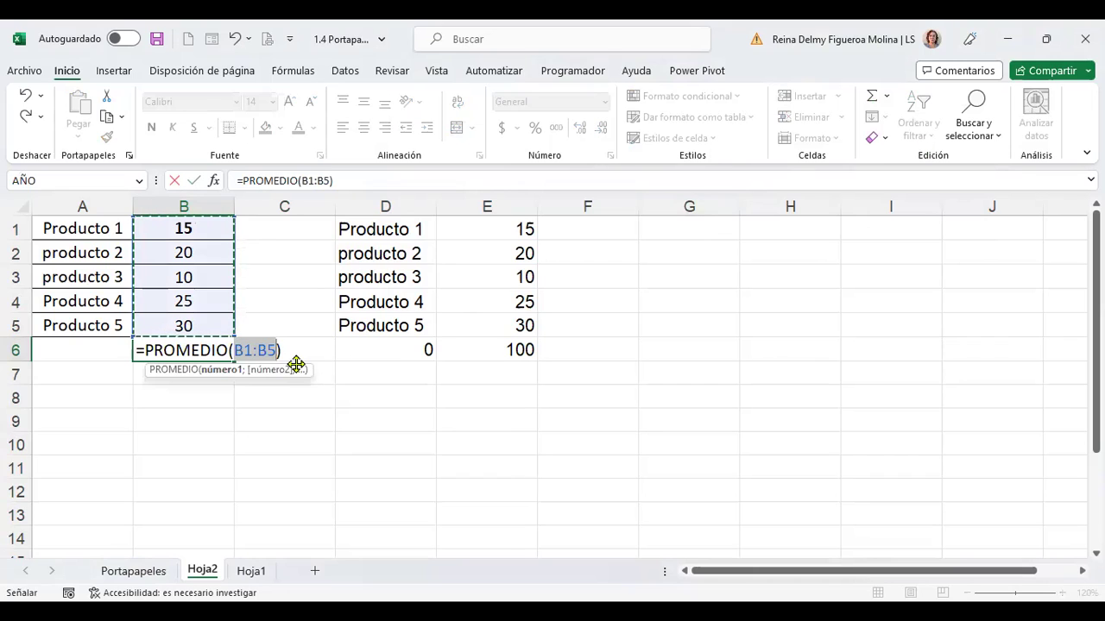
key("Return")
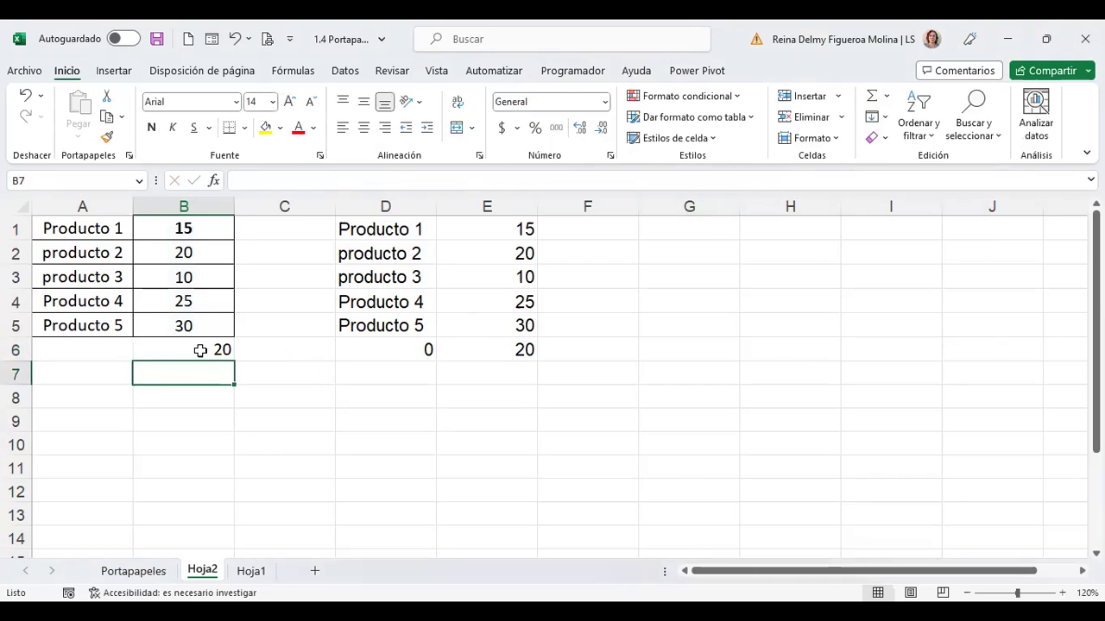
left_click(485, 350)
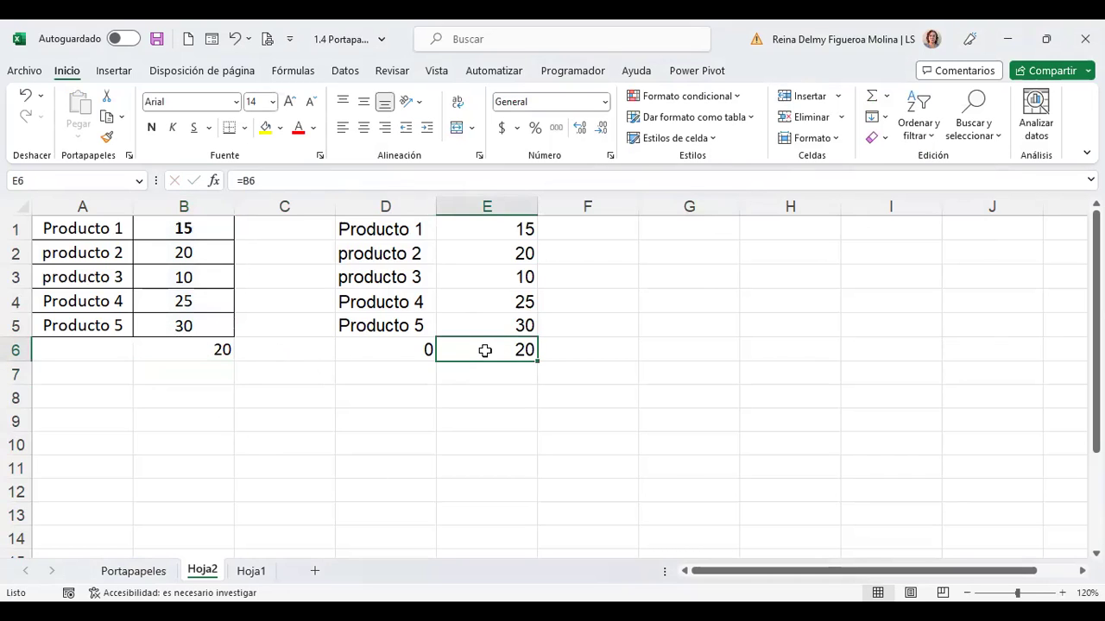
Step: Review both tables, checking the B6 average and the E6 and D1 link formulas
mouse_move(91, 221)
left_mouse_down()
mouse_move(119, 234)
mouse_move(189, 345)
left_mouse_up()
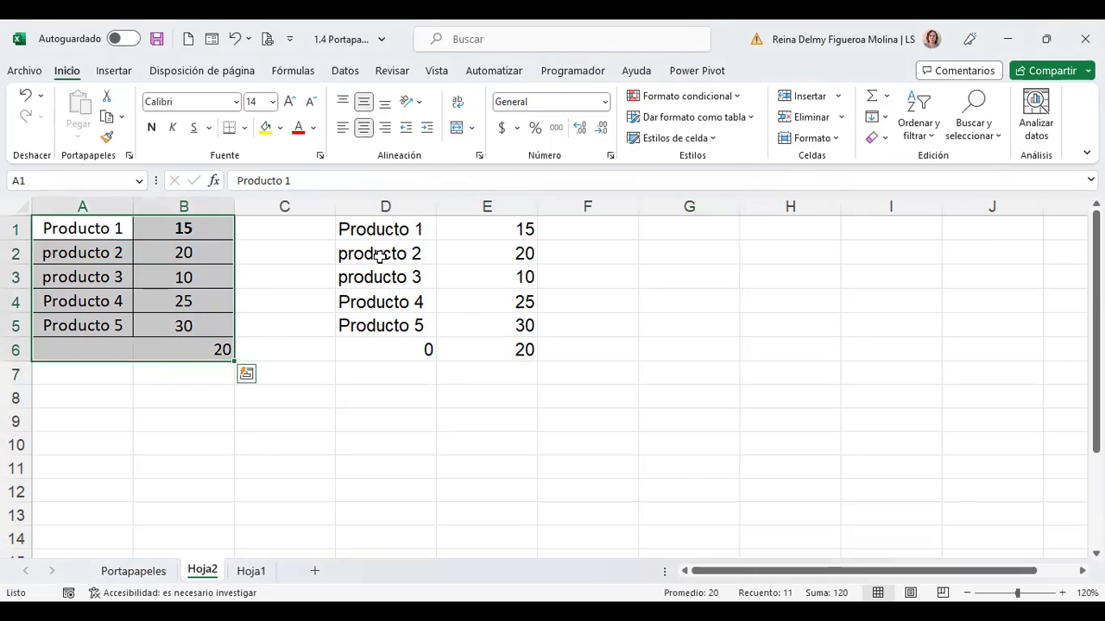
left_click_drag(387, 230, 454, 345)
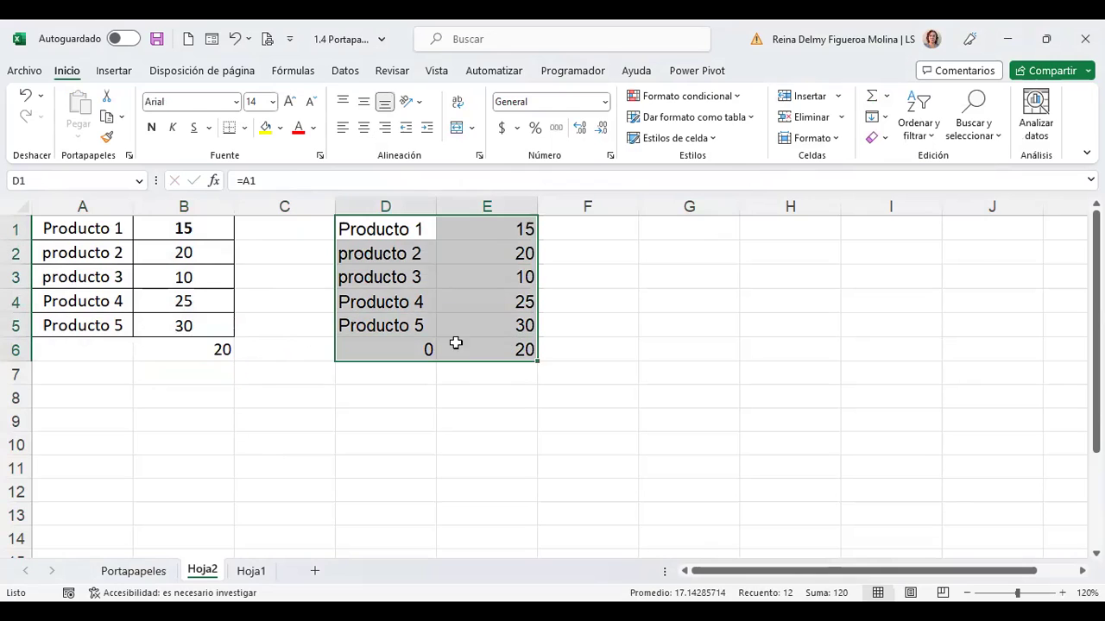
left_click(201, 333)
left_click(207, 348)
left_click(104, 301)
left_click(108, 250)
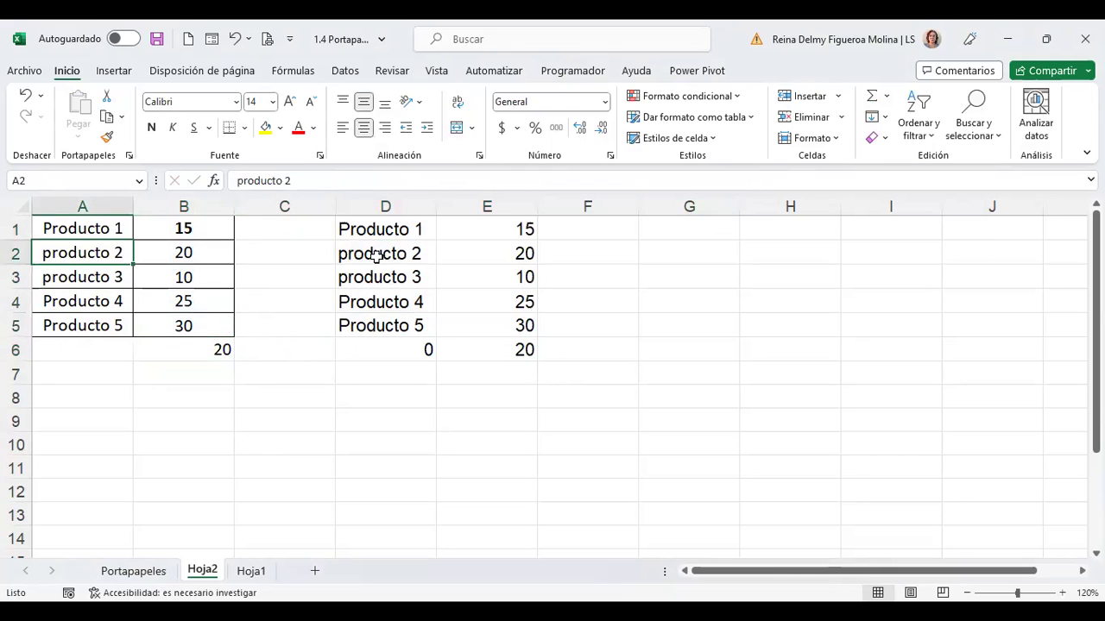
left_click(498, 342)
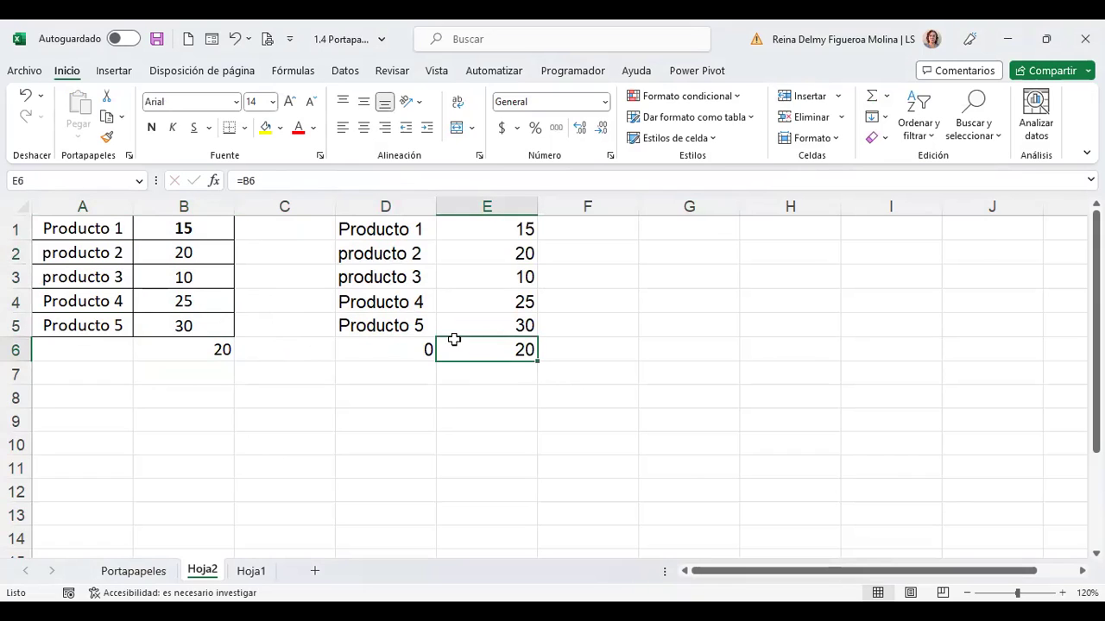
left_click(178, 351)
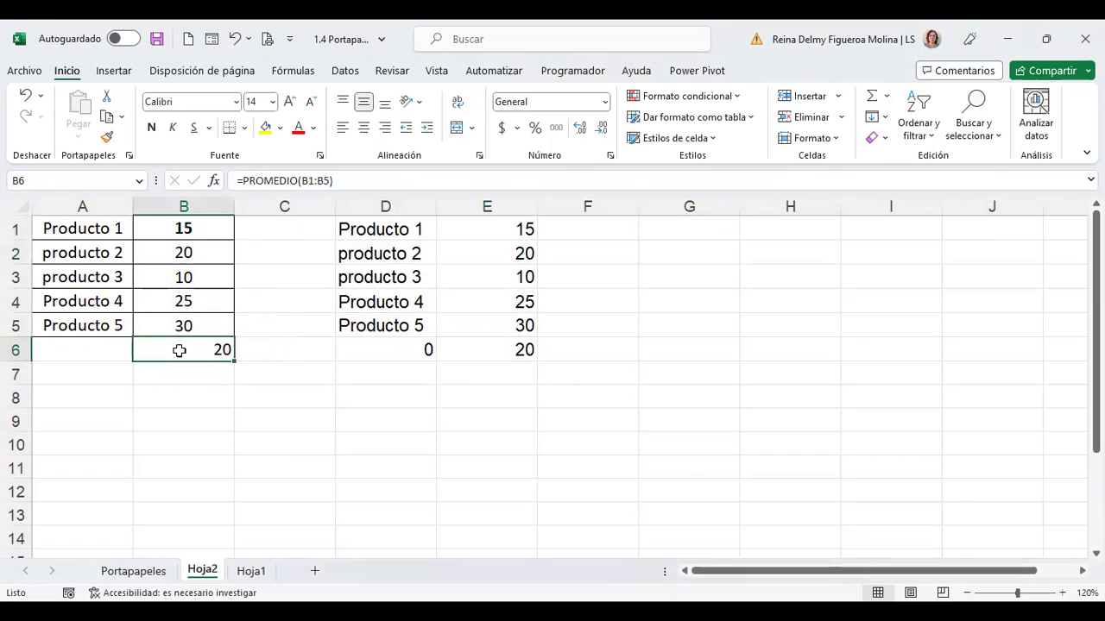
left_click(179, 374)
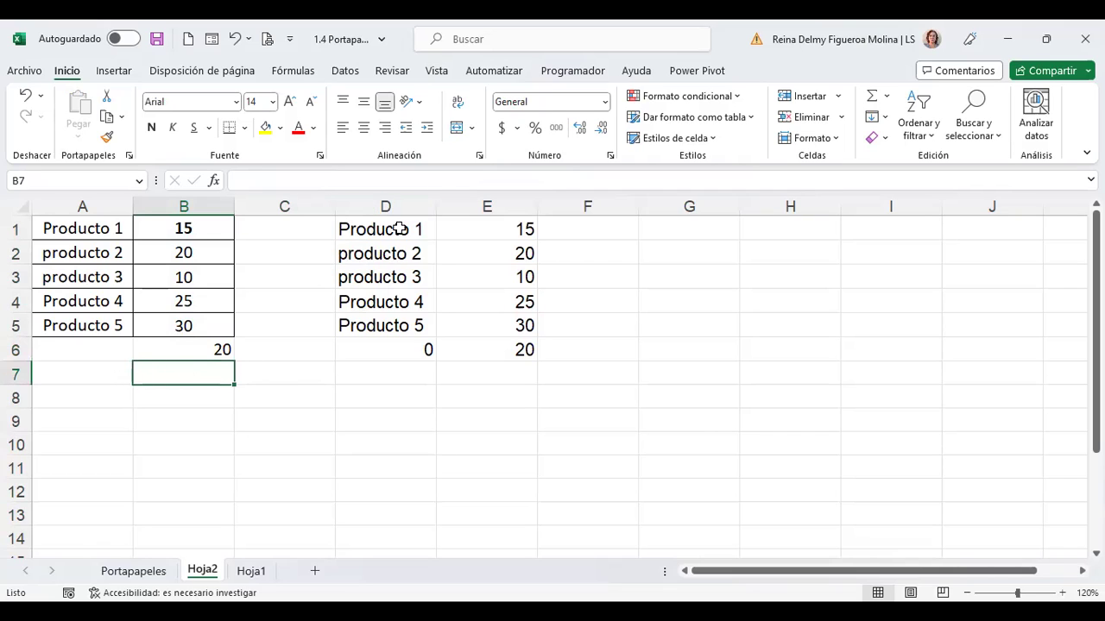
left_click(182, 350)
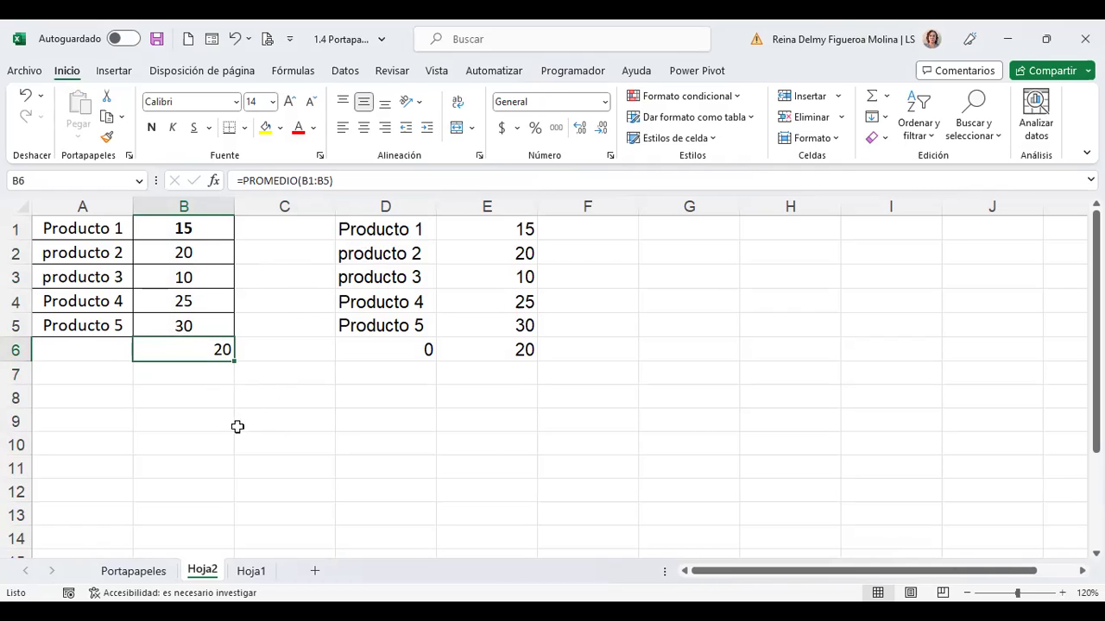
left_click(380, 229)
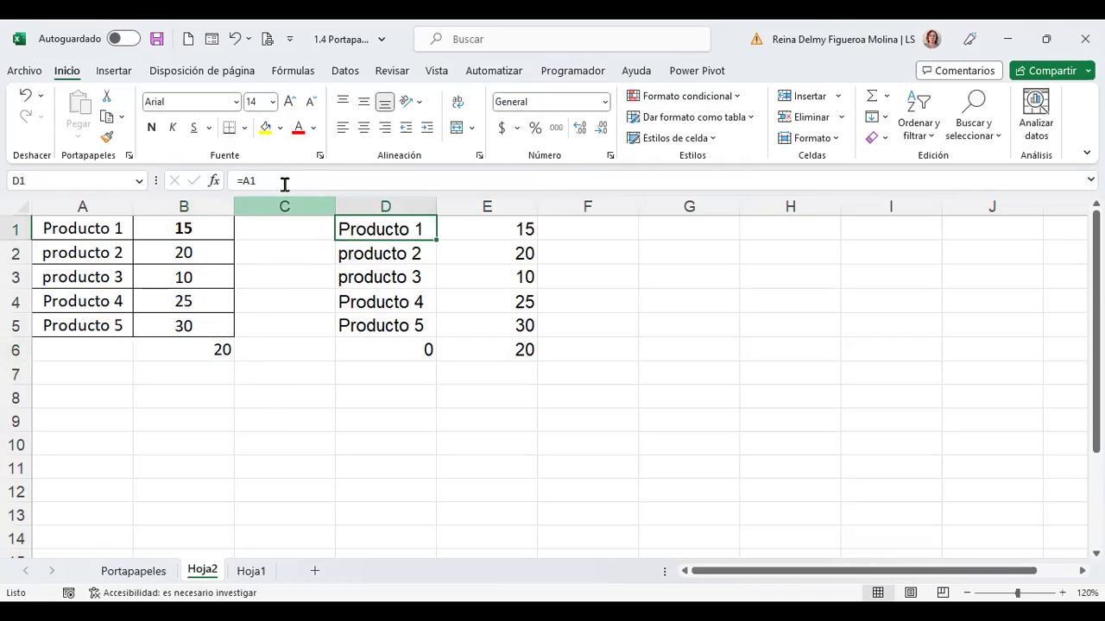
Step: Rename Producto 1 to Producto 6 and producto 2 to producto 7
left_click(90, 228)
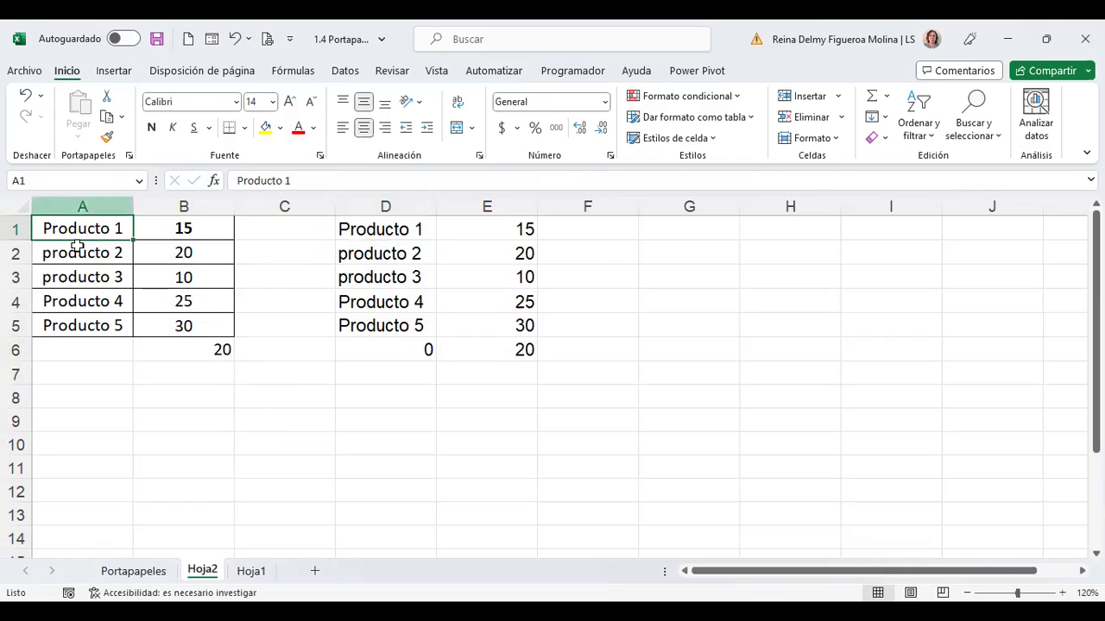
left_click(387, 182)
key("BackSpace")
type("6")
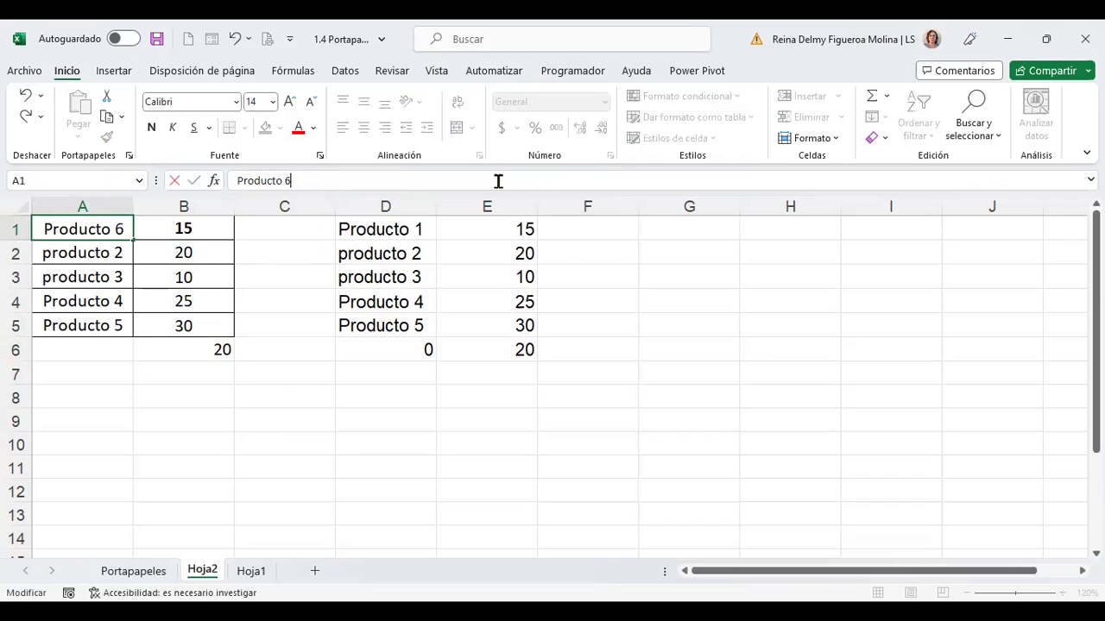
key("Return")
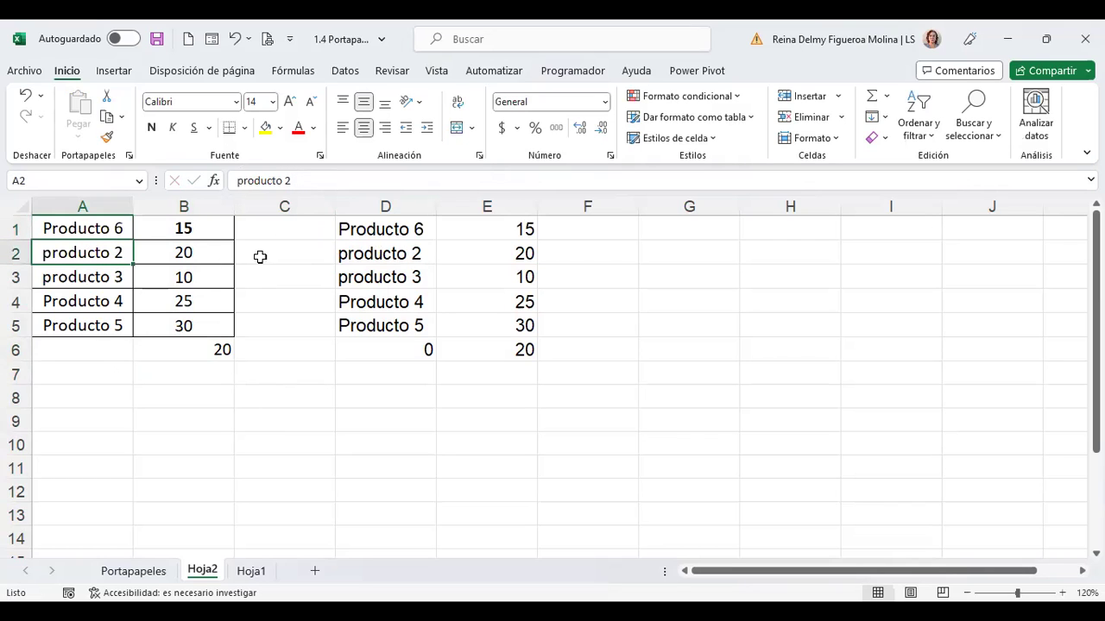
left_click(464, 176)
key("BackSpace")
type("7")
key("Return")
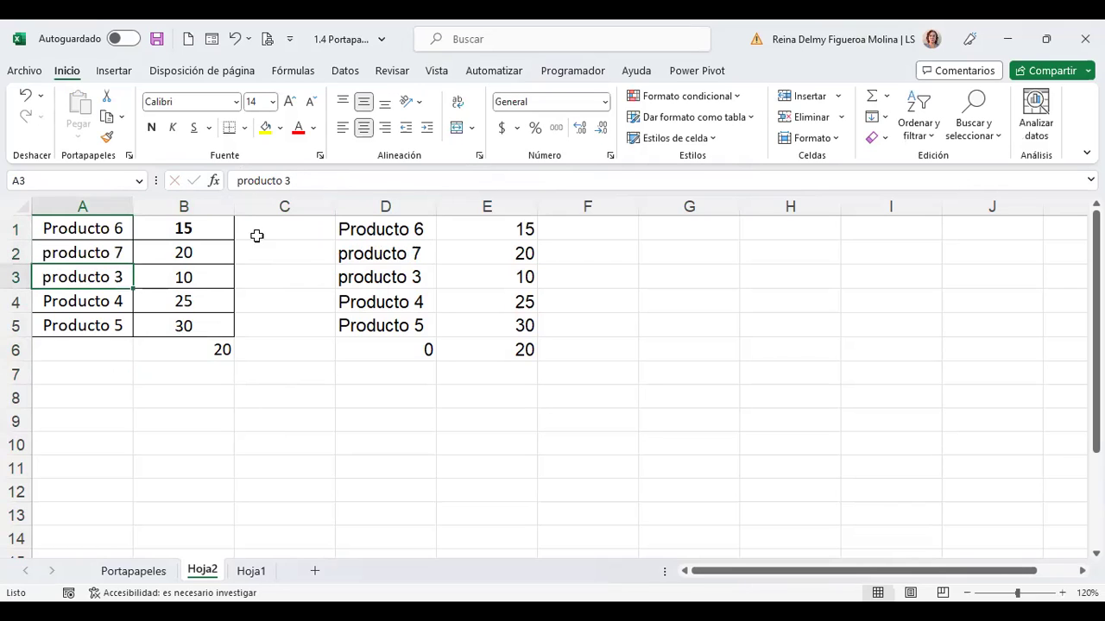
Step: Set B4 to 5 and view the B6 average, now 16
left_click(198, 297)
type("5")
key("Tab")
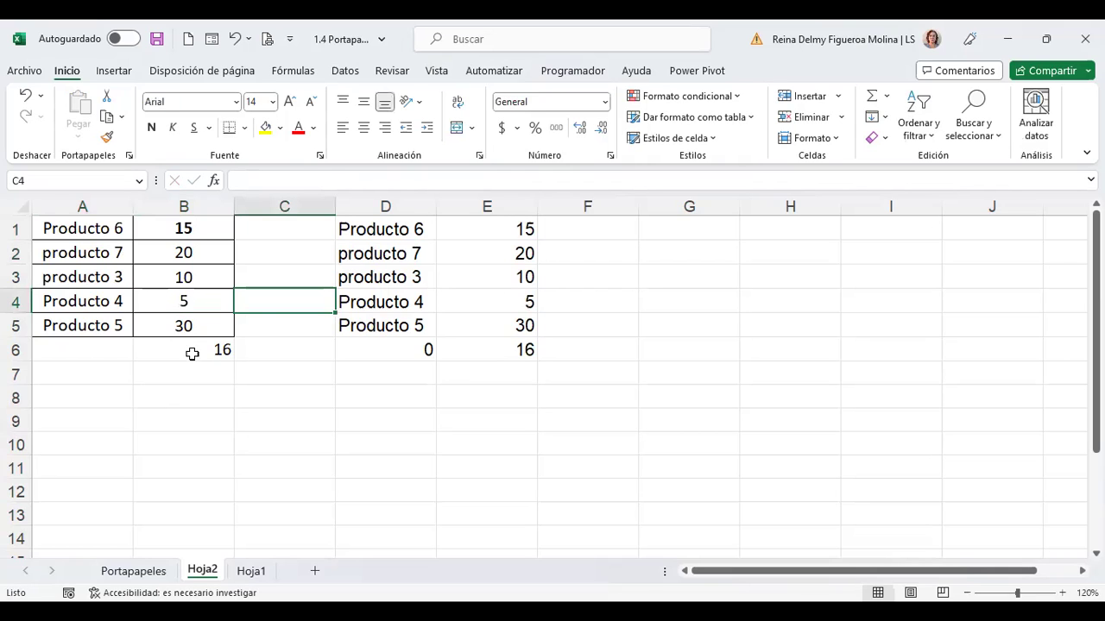
left_click(192, 354)
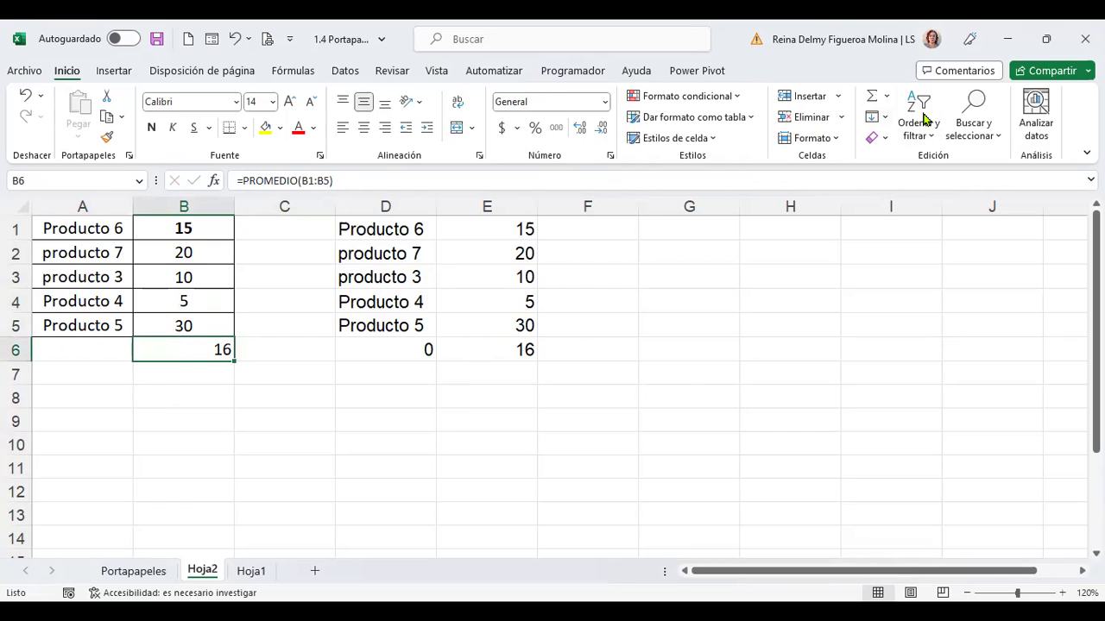
Step: Switch B6 to Máx so it computes =MAX(B1:B5), showing 30
left_click(887, 96)
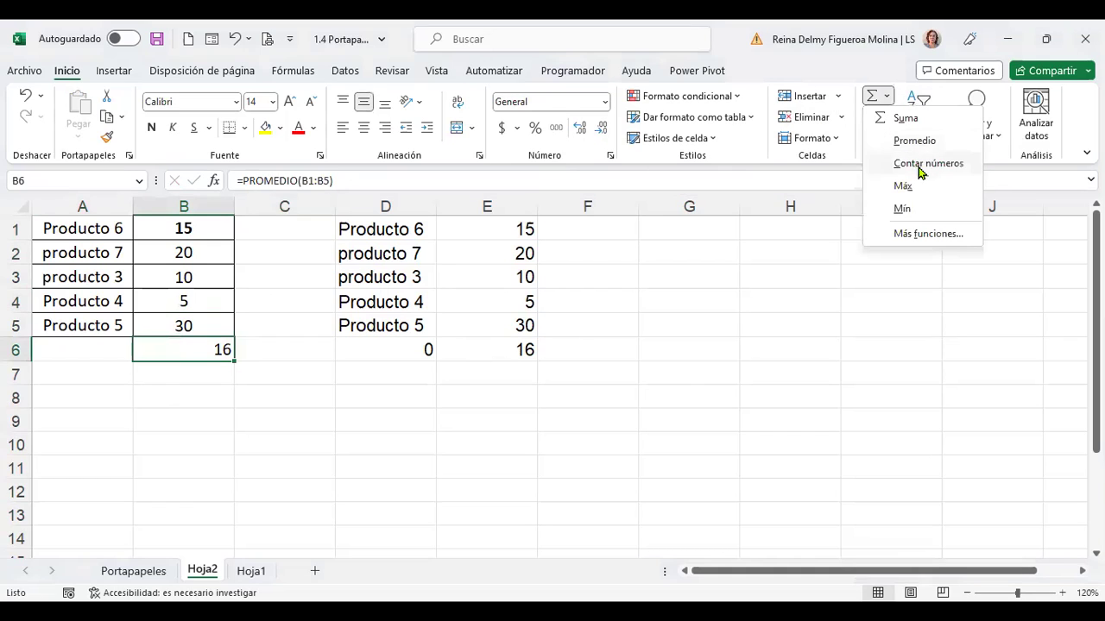
left_click(903, 186)
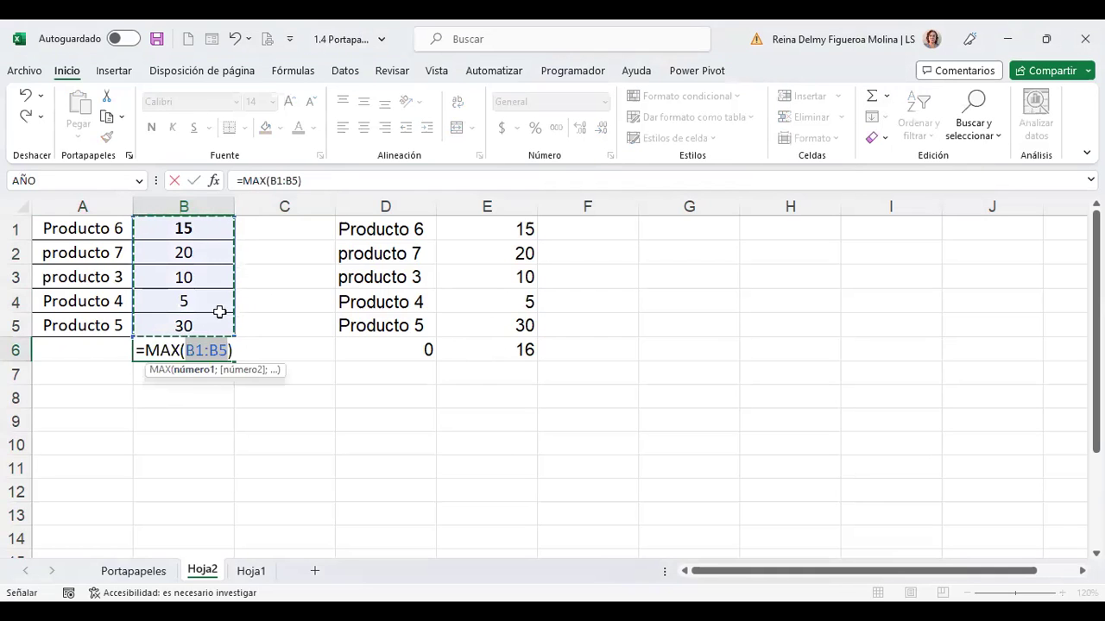
key("Return")
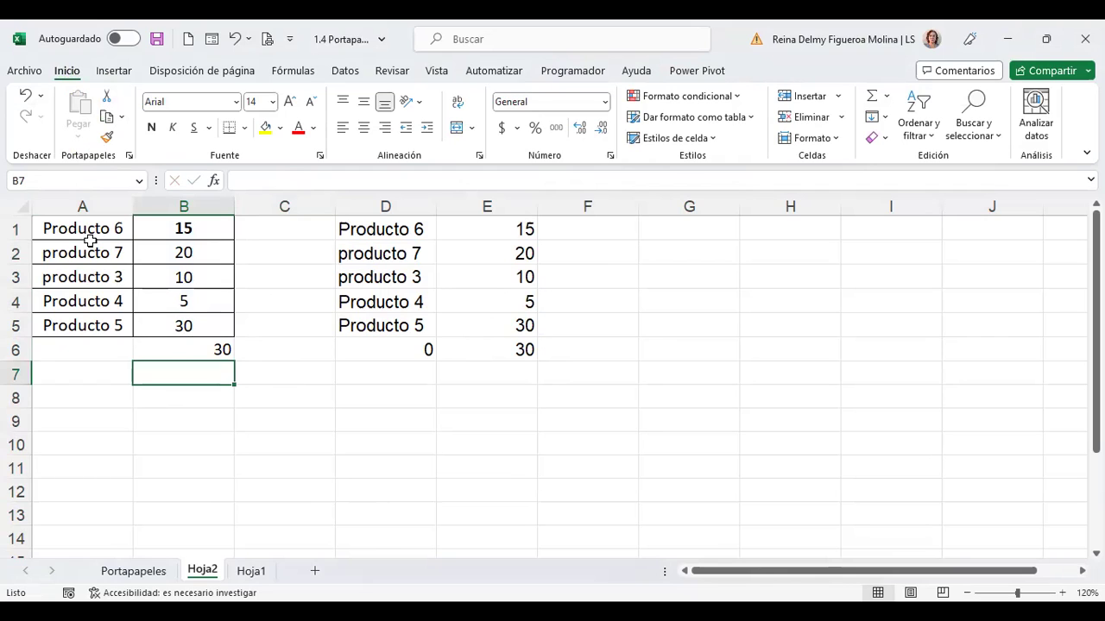
Step: Copy A1:B6 and paste it at G1 as a static picture
left_click_drag(86, 226, 193, 344)
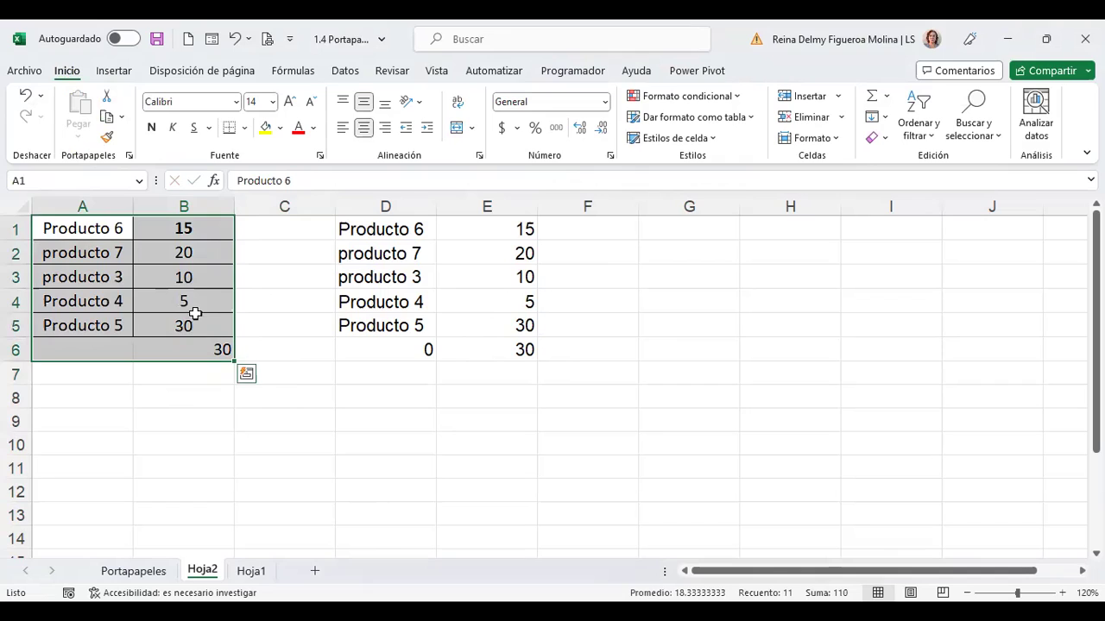
left_click(107, 120)
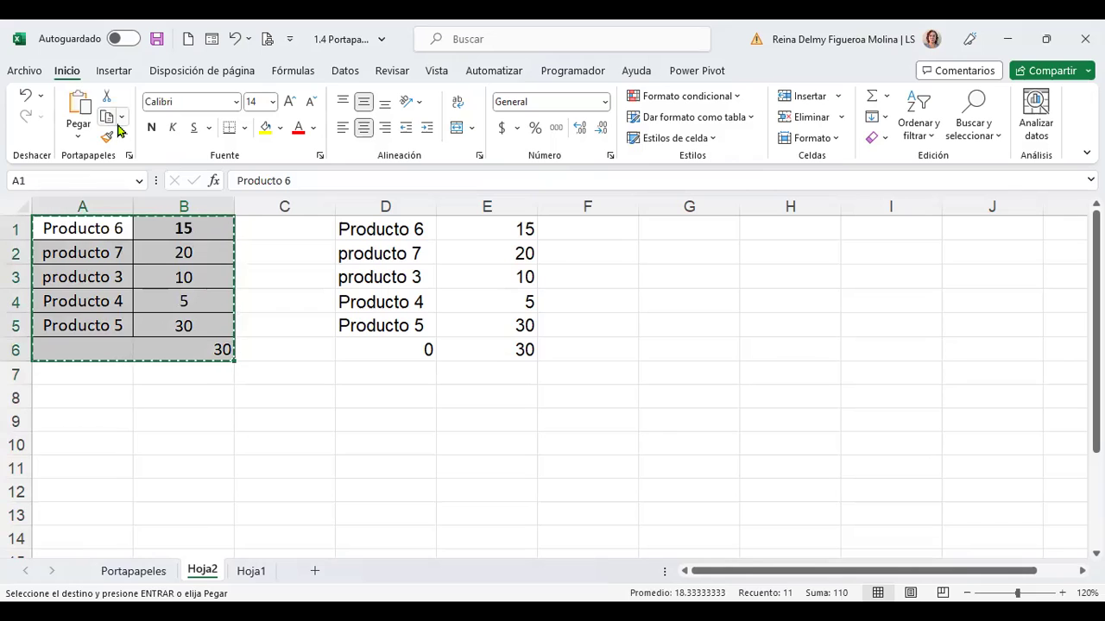
left_click(709, 226)
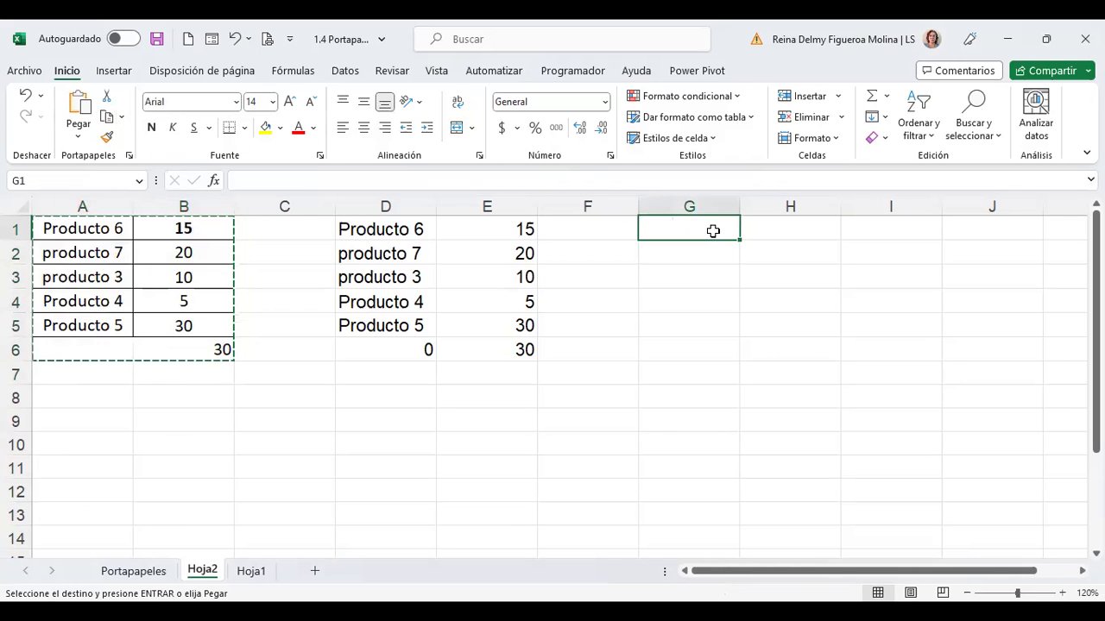
left_click(76, 138)
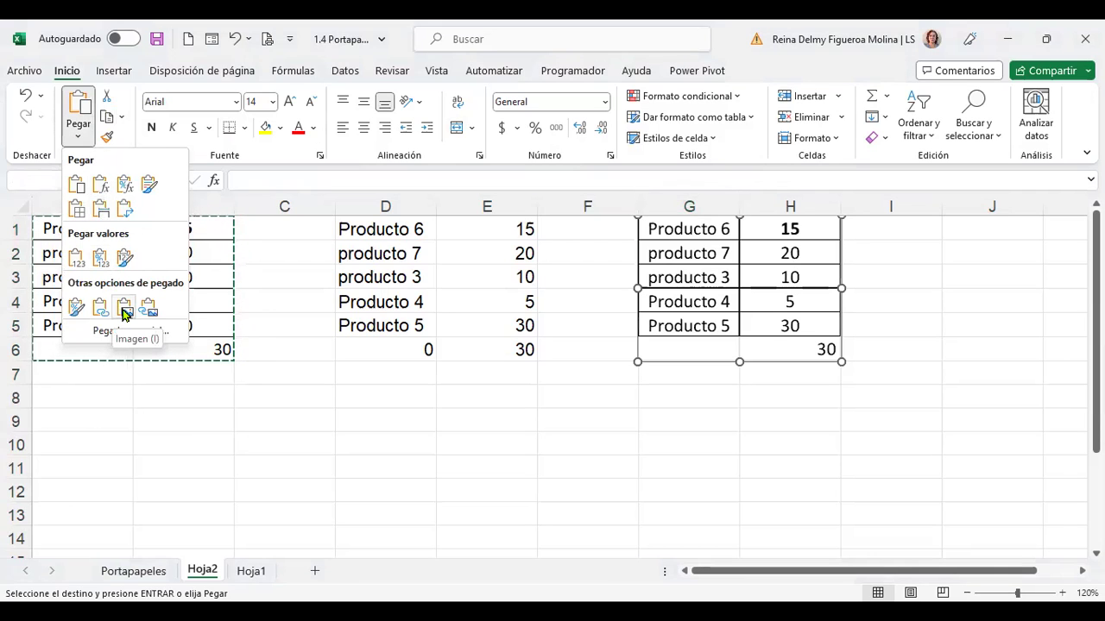
left_click(124, 309)
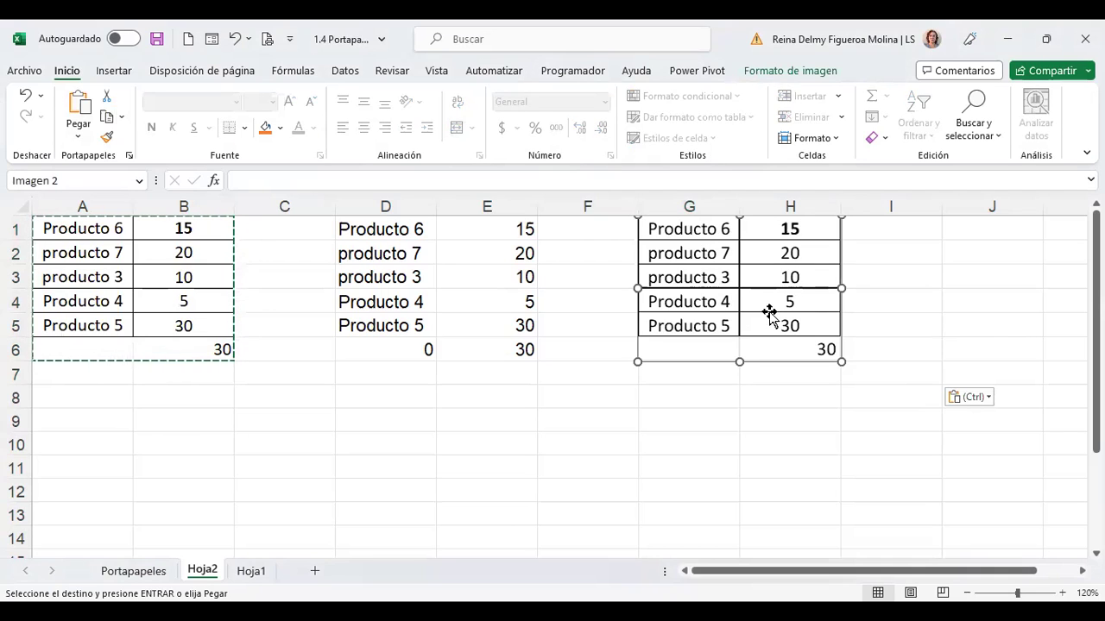
left_click(787, 401)
left_click(708, 234)
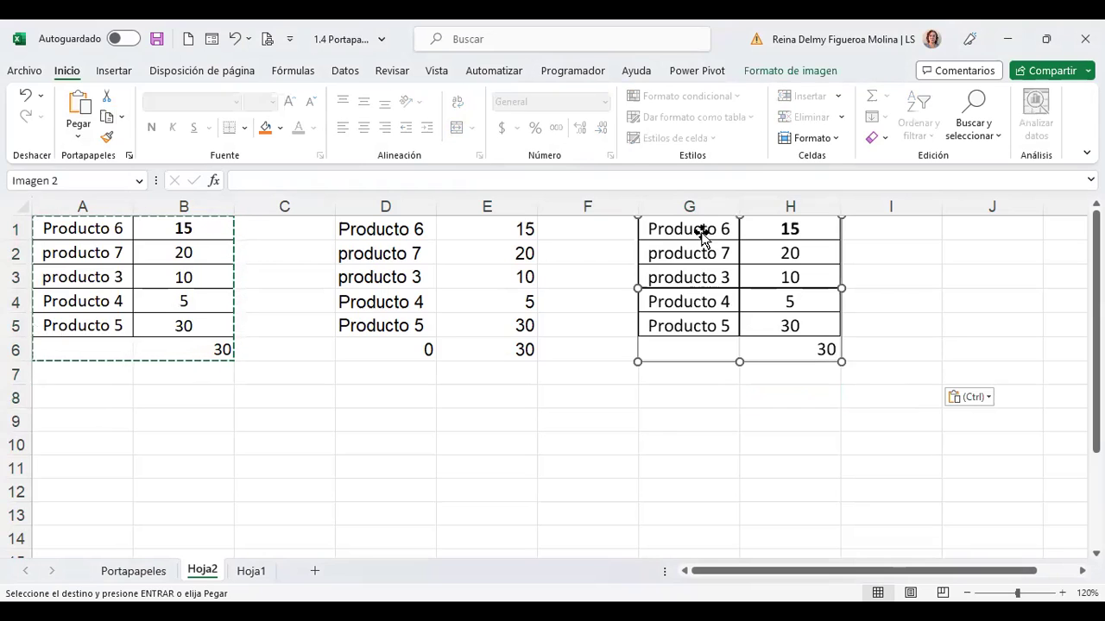
left_click(713, 392)
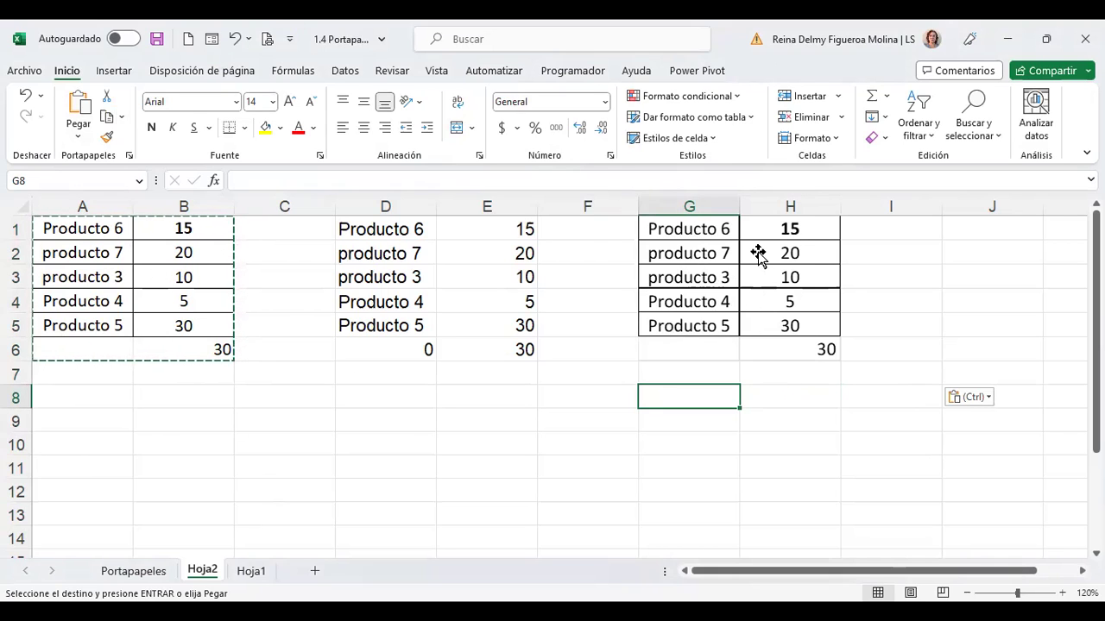
left_click(782, 338)
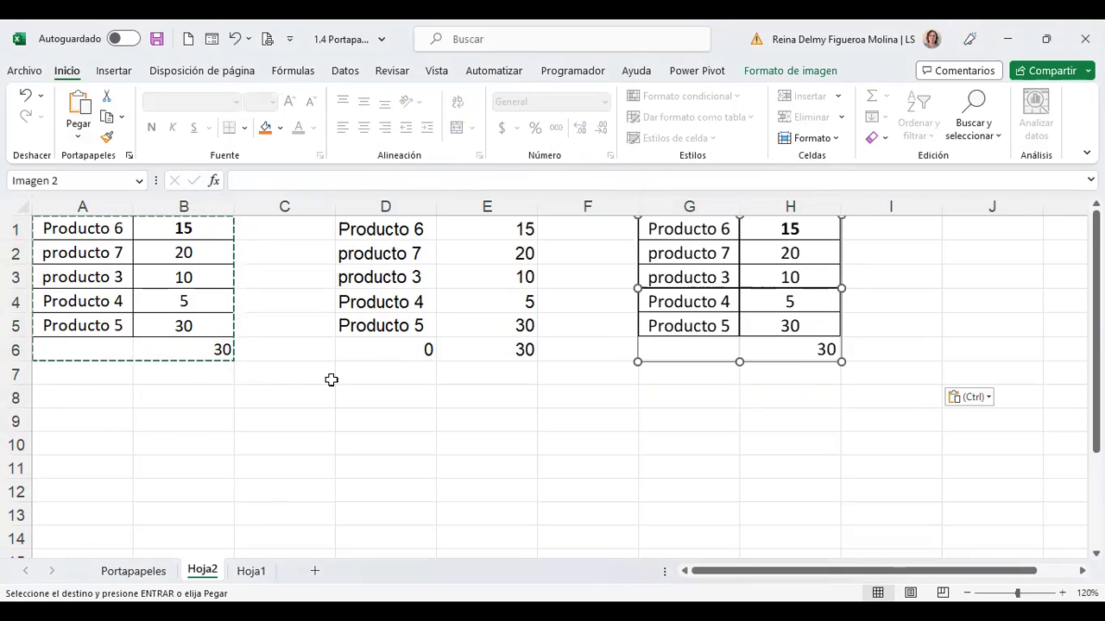
Step: Paste a linked picture of the A1:B6 table at A9
left_click(77, 136)
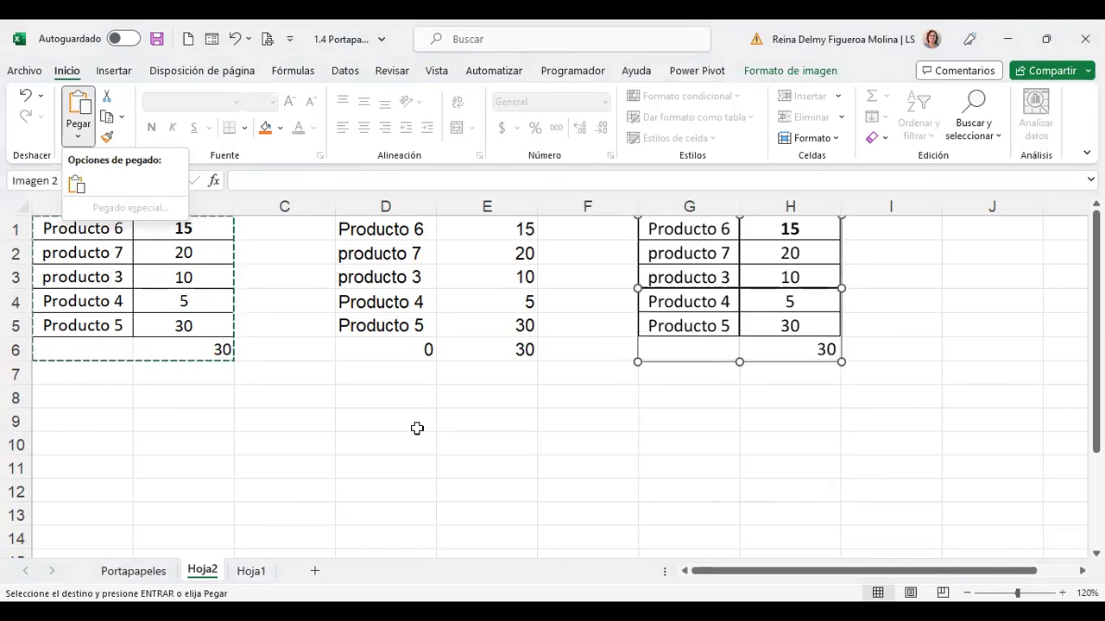
left_click(88, 419)
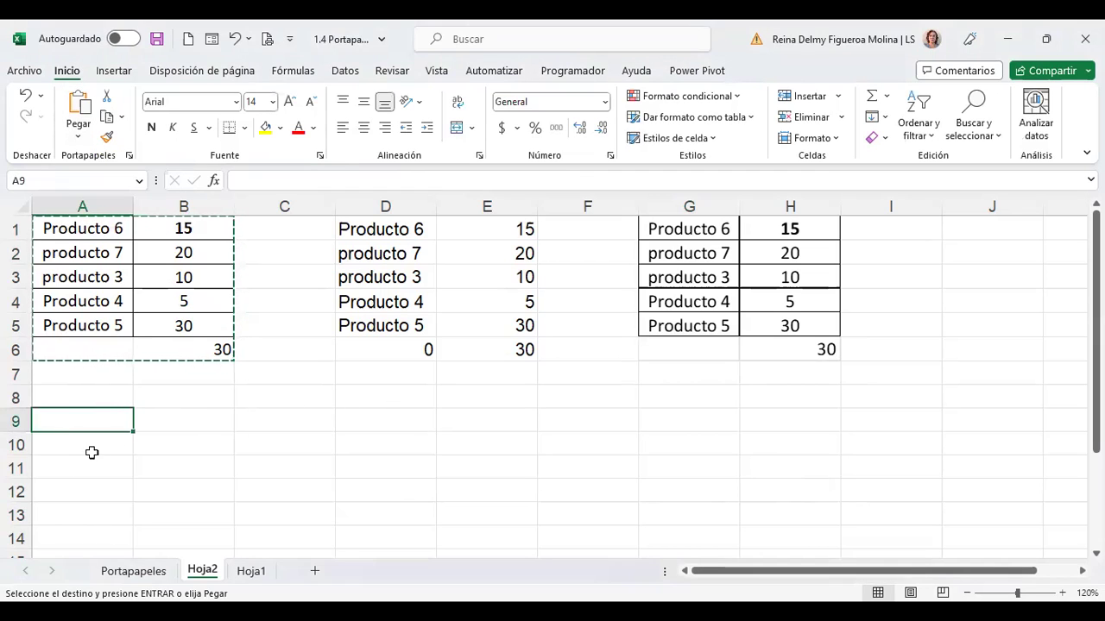
left_click(76, 138)
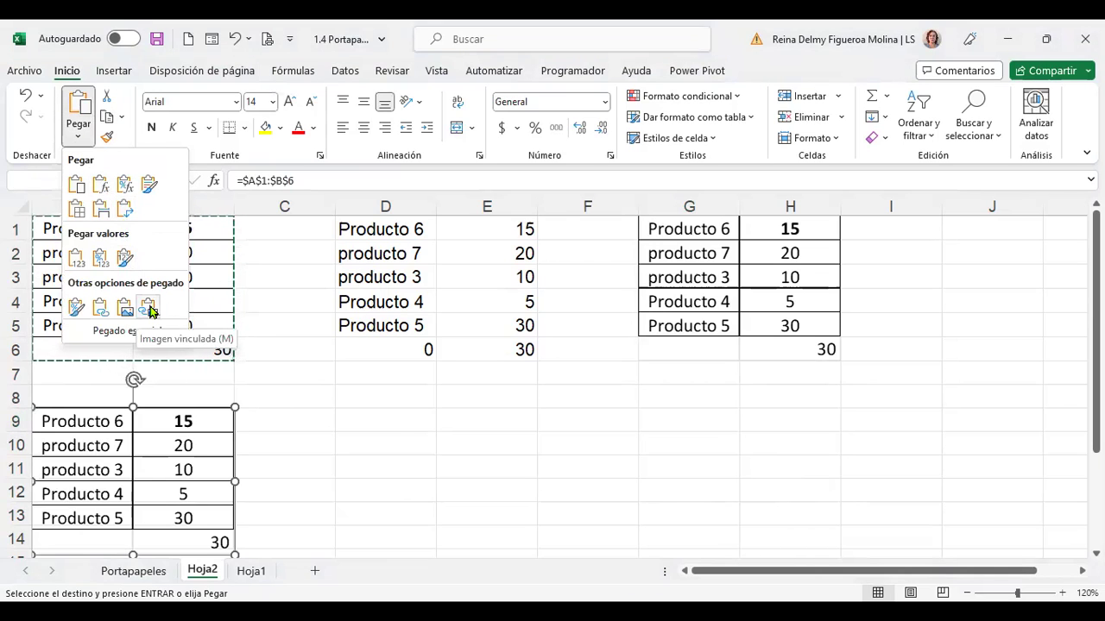
left_click(149, 311)
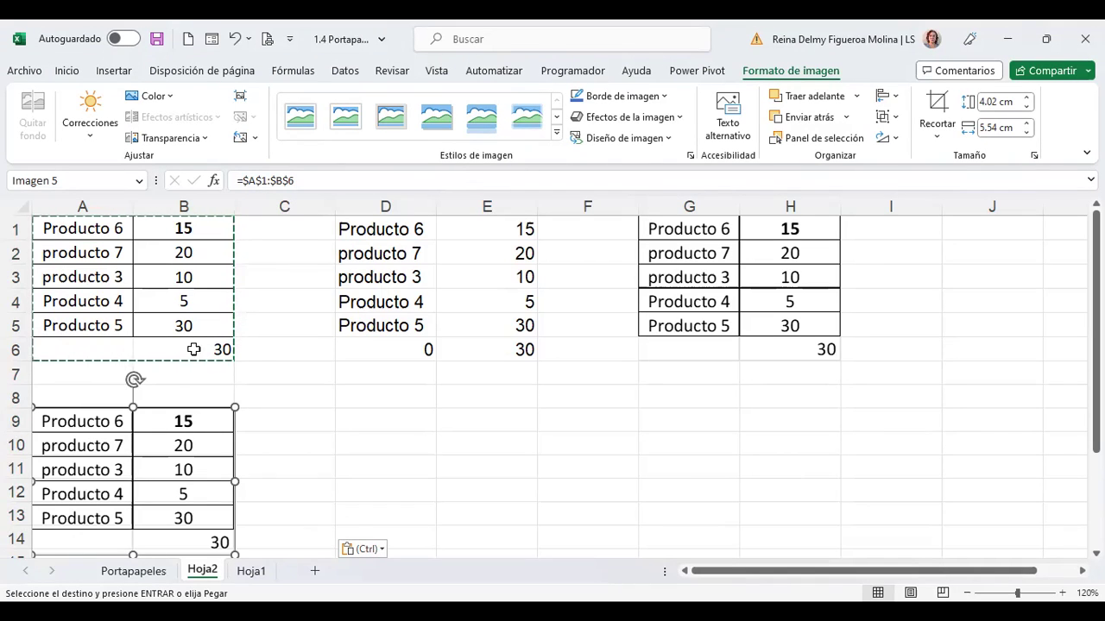
left_click(102, 274)
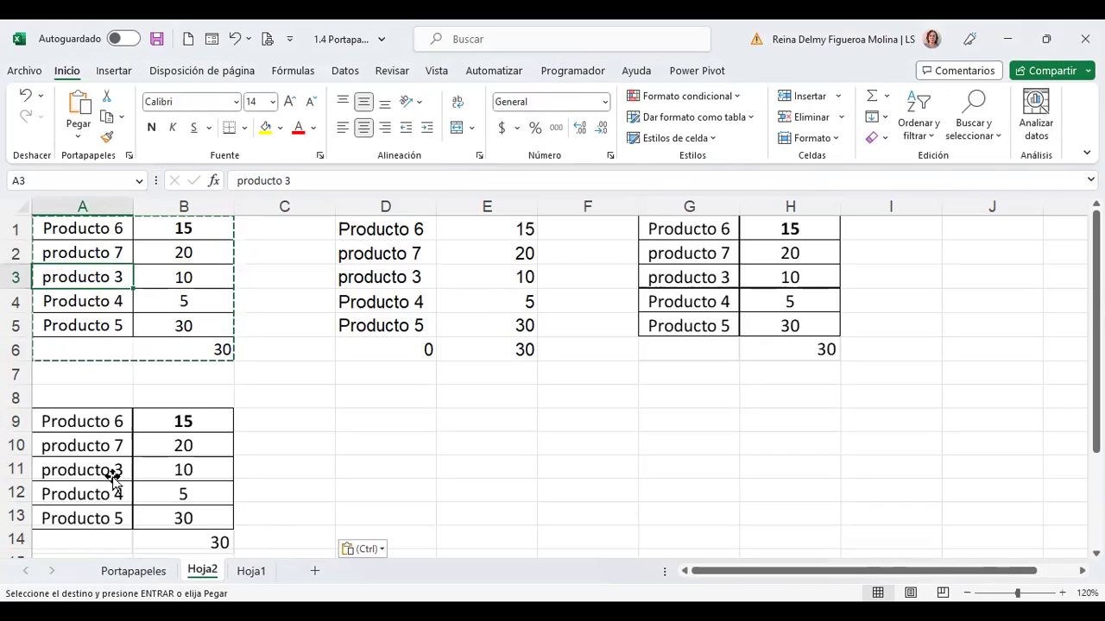
Step: Rename A3 to producto 8 and A4 to Producto 9
left_click(325, 180)
key("BackSpace")
type("8")
key("Return")
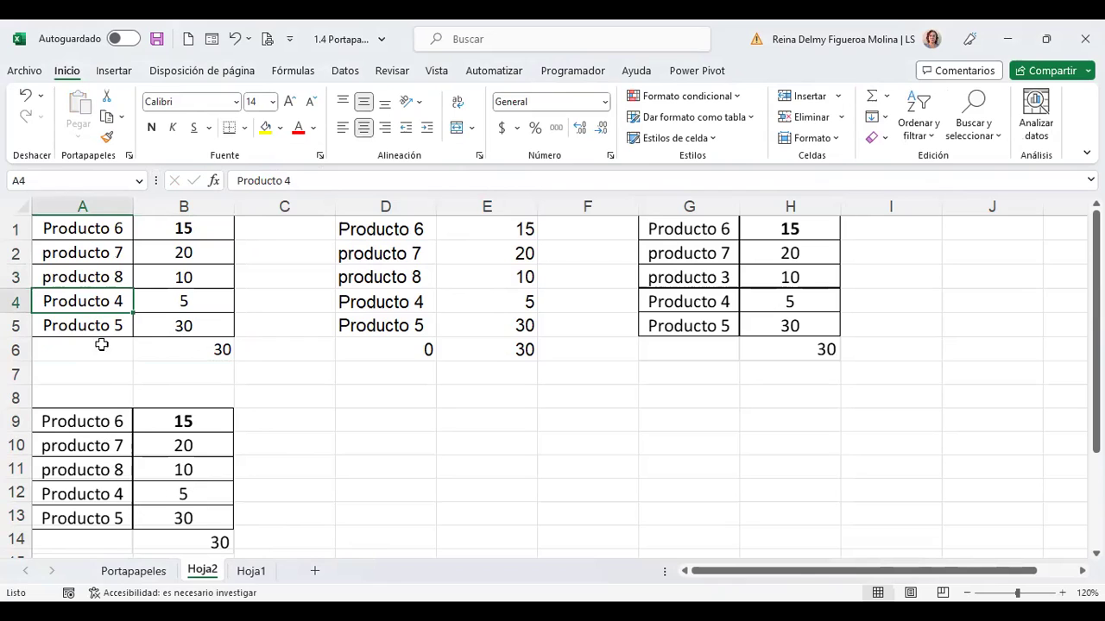
left_click(284, 181)
key("BackSpace")
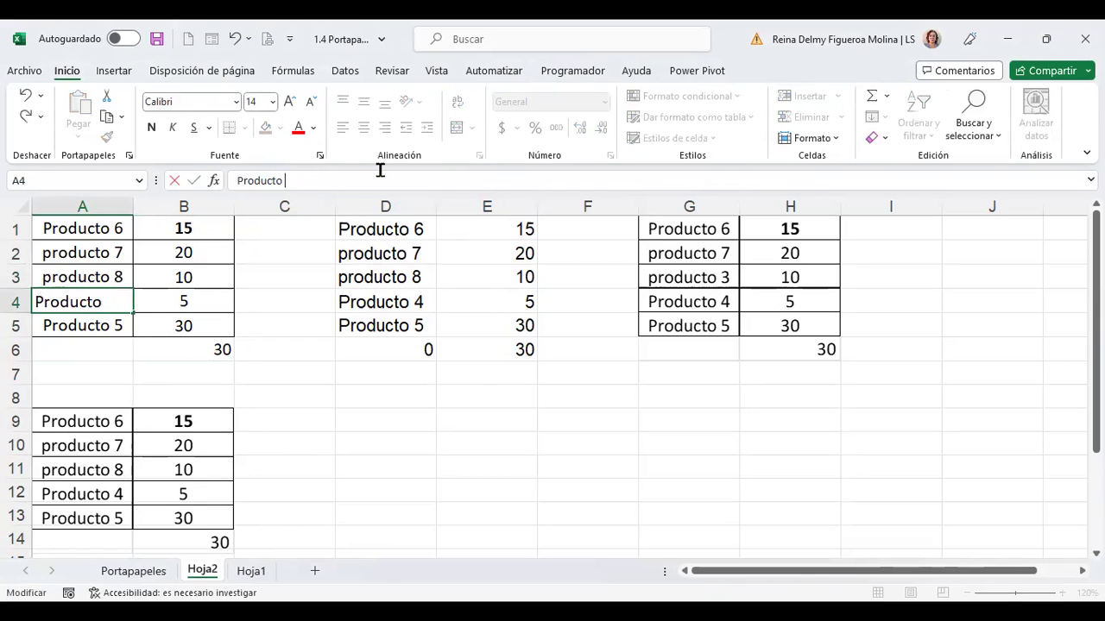
type("9")
key("Return")
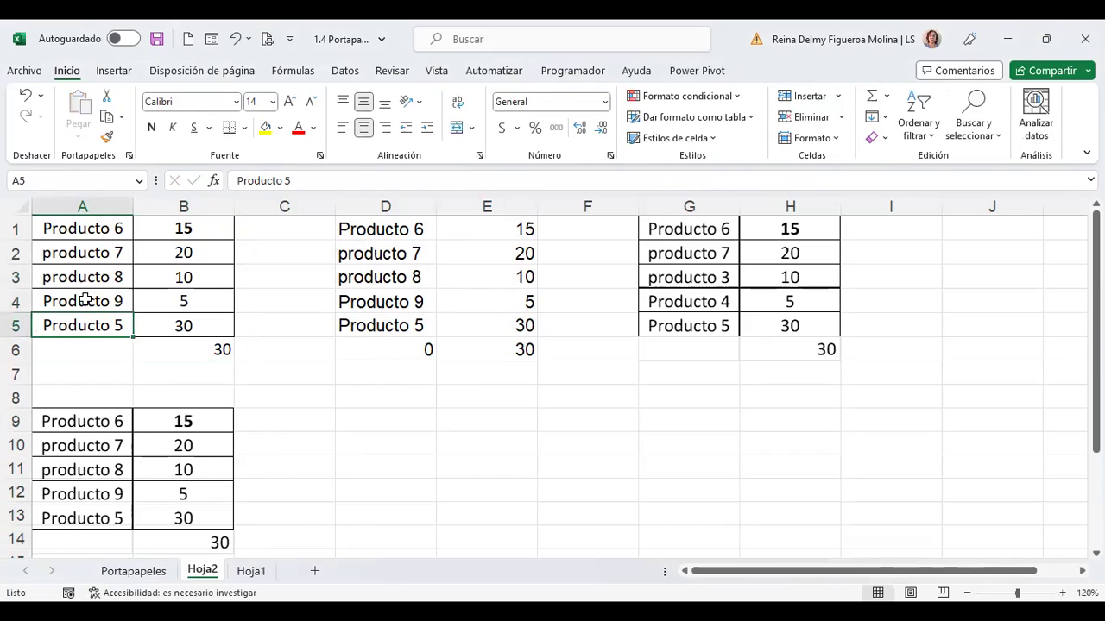
Step: Set B4 to 25, then check D3's link, the linked picture and B6's MAX formula
left_click(187, 298)
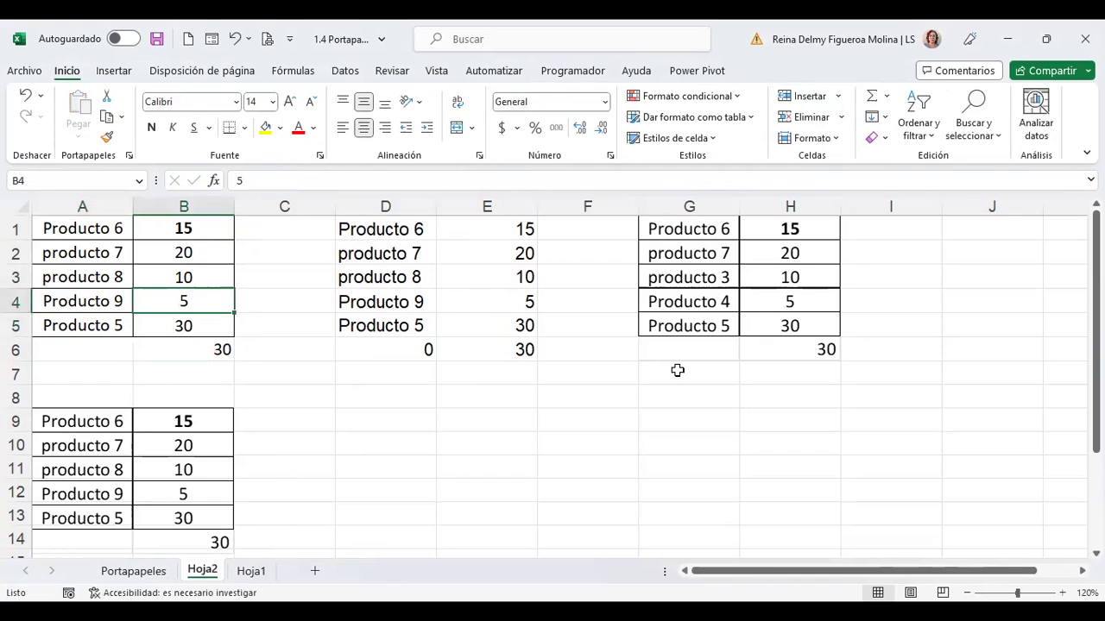
type("25")
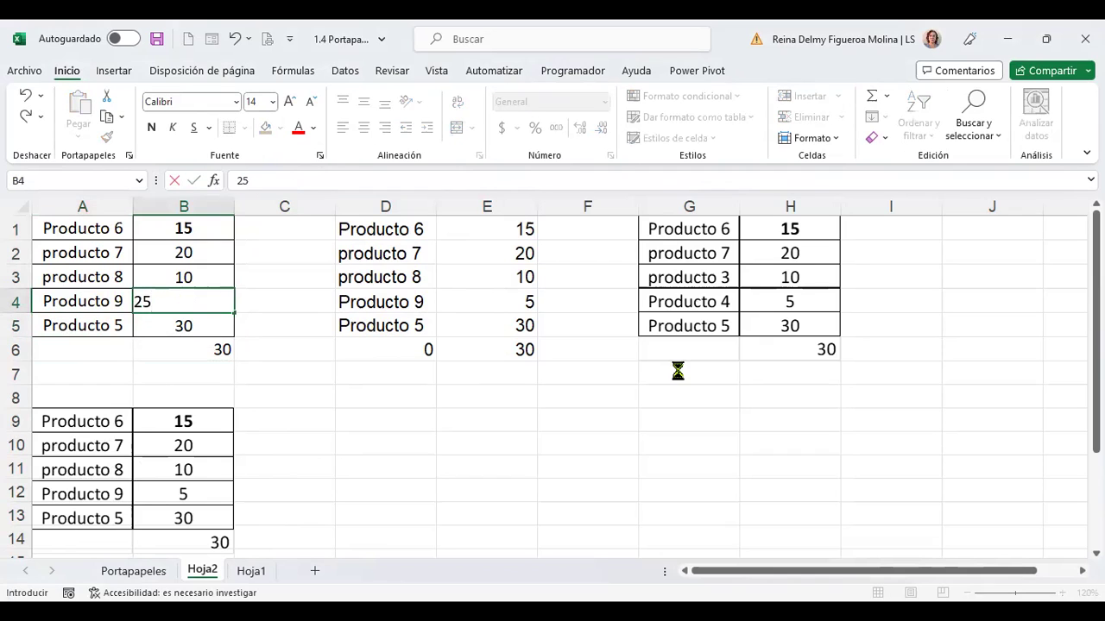
key("Return")
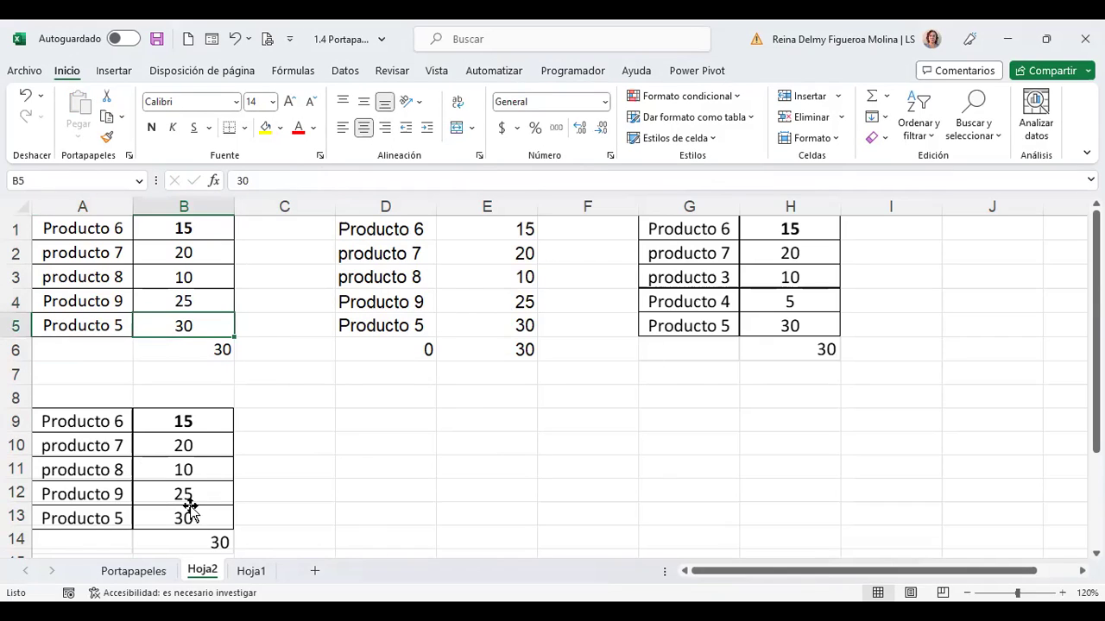
left_click(396, 270)
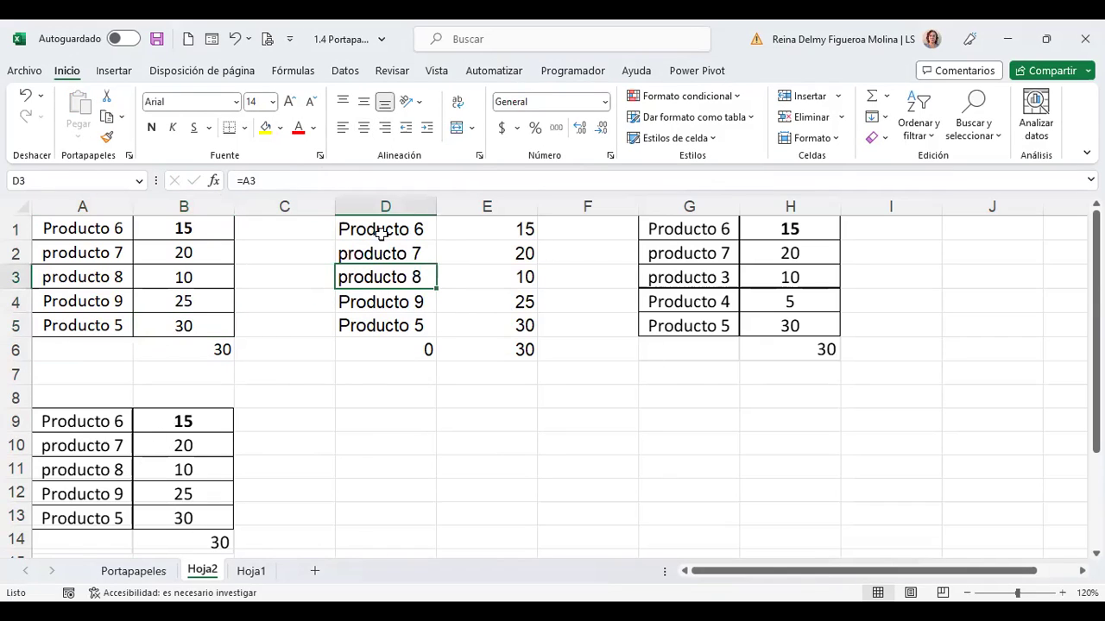
left_click(195, 426)
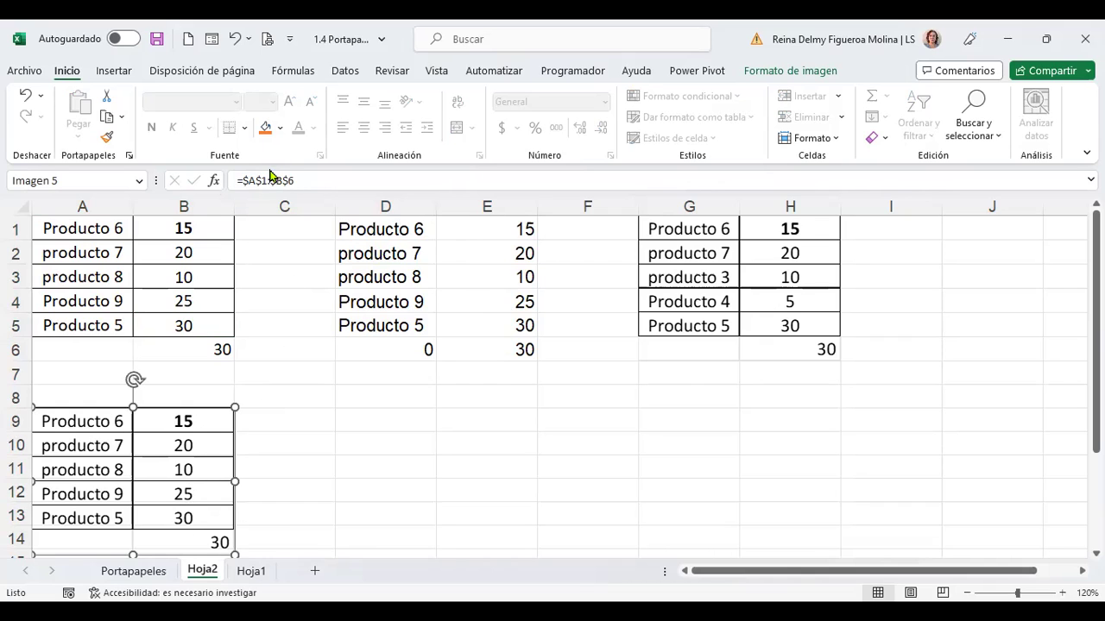
left_click(177, 352)
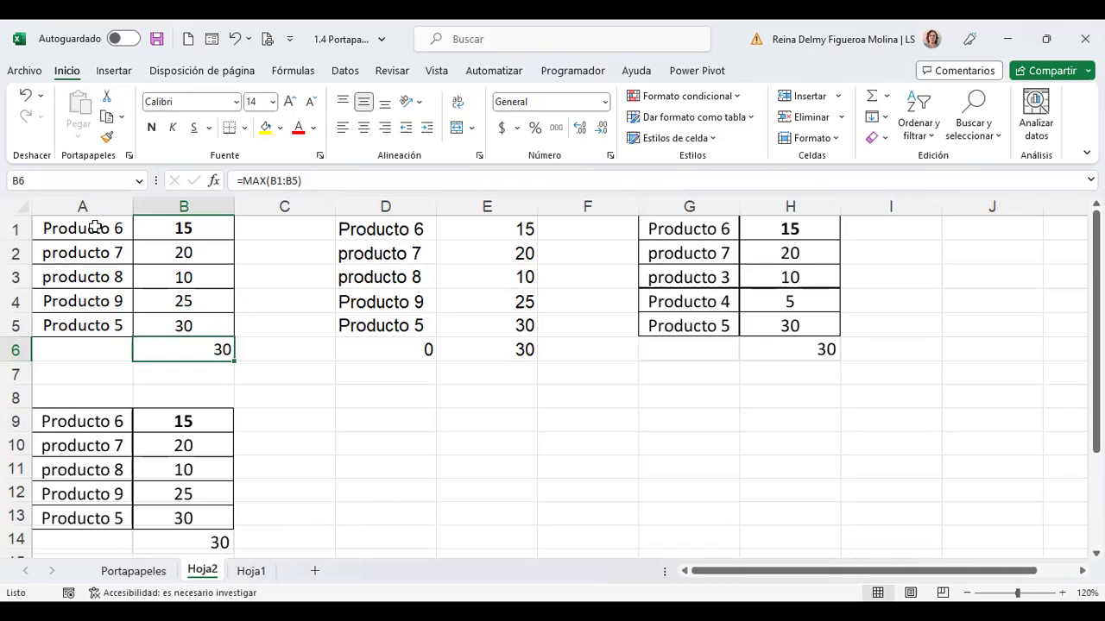
Step: Copy A1:B6, paste it as a linked picture on new sheet Hoja3, and return to Hoja2
left_click_drag(95, 226, 188, 350)
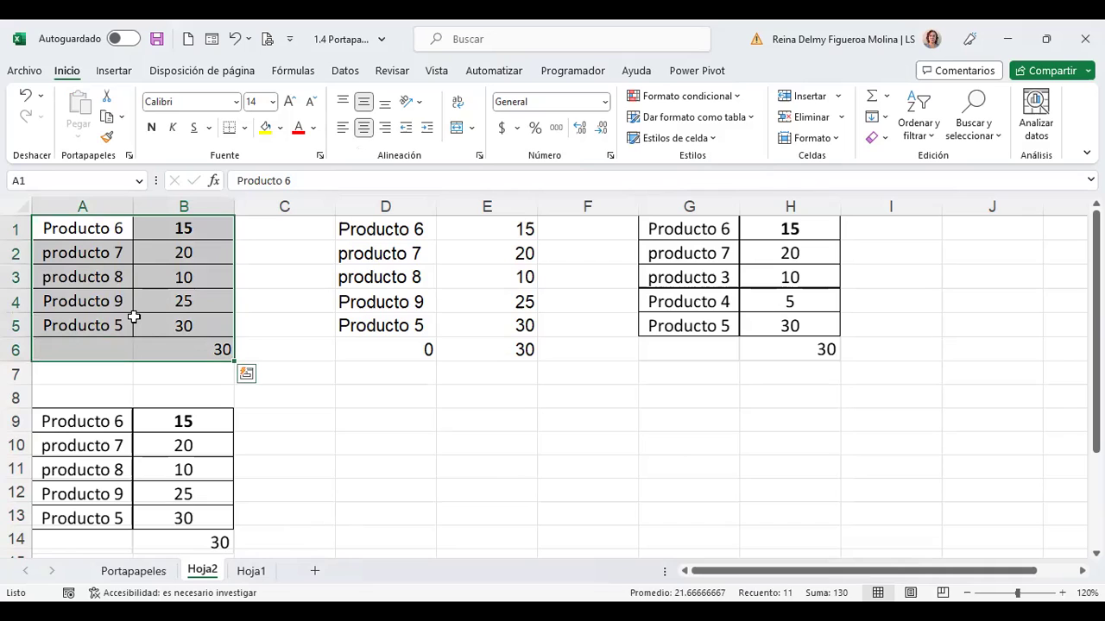
key("ctrl+c")
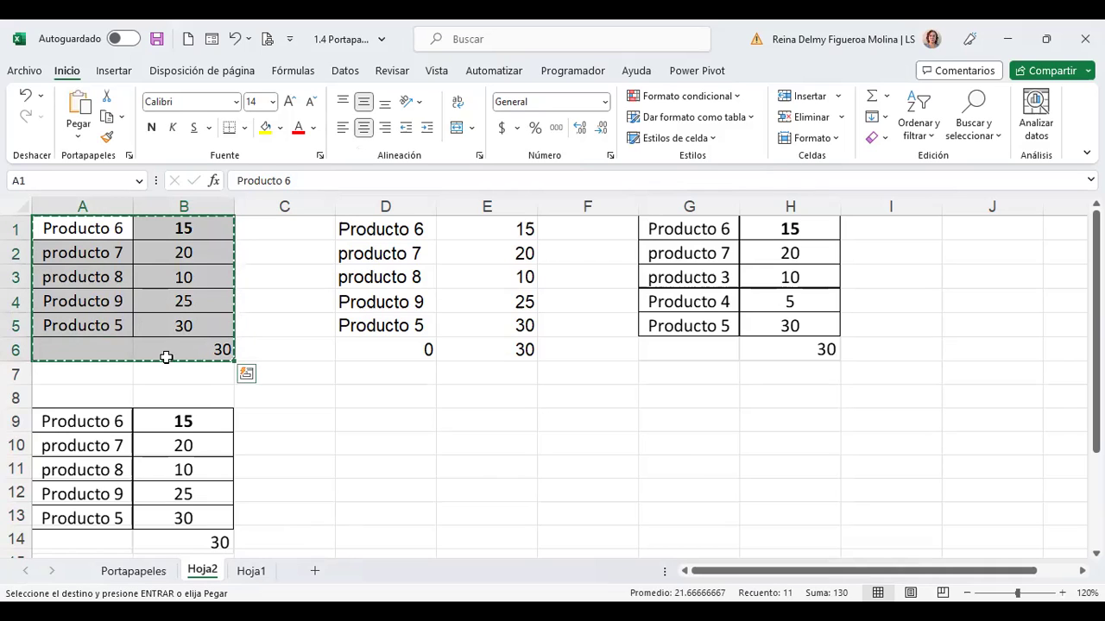
left_click(315, 571)
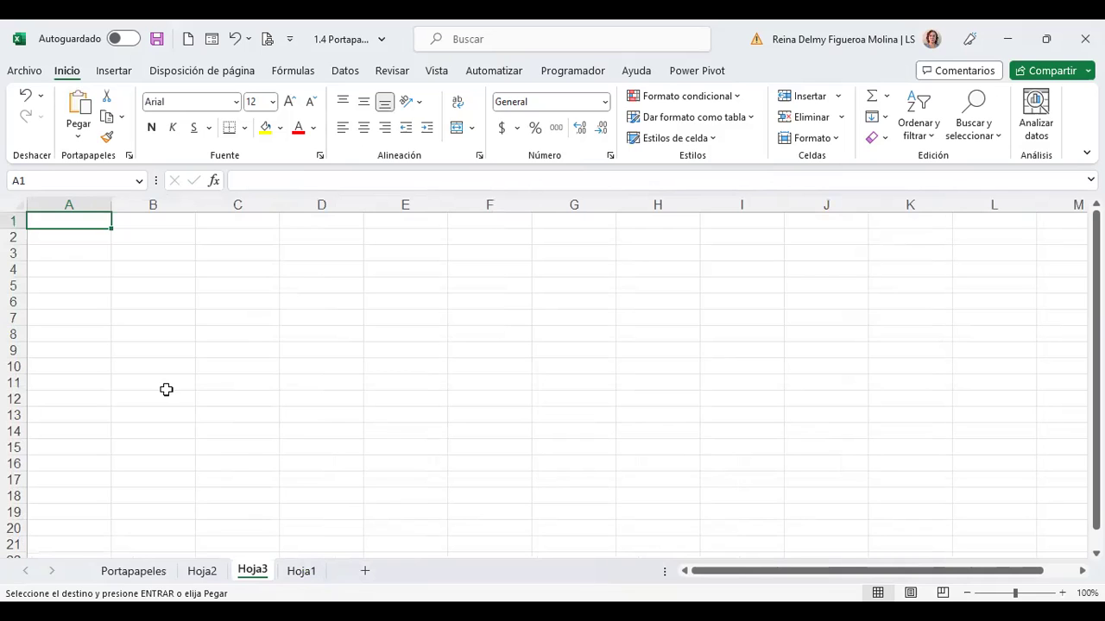
left_click(76, 141)
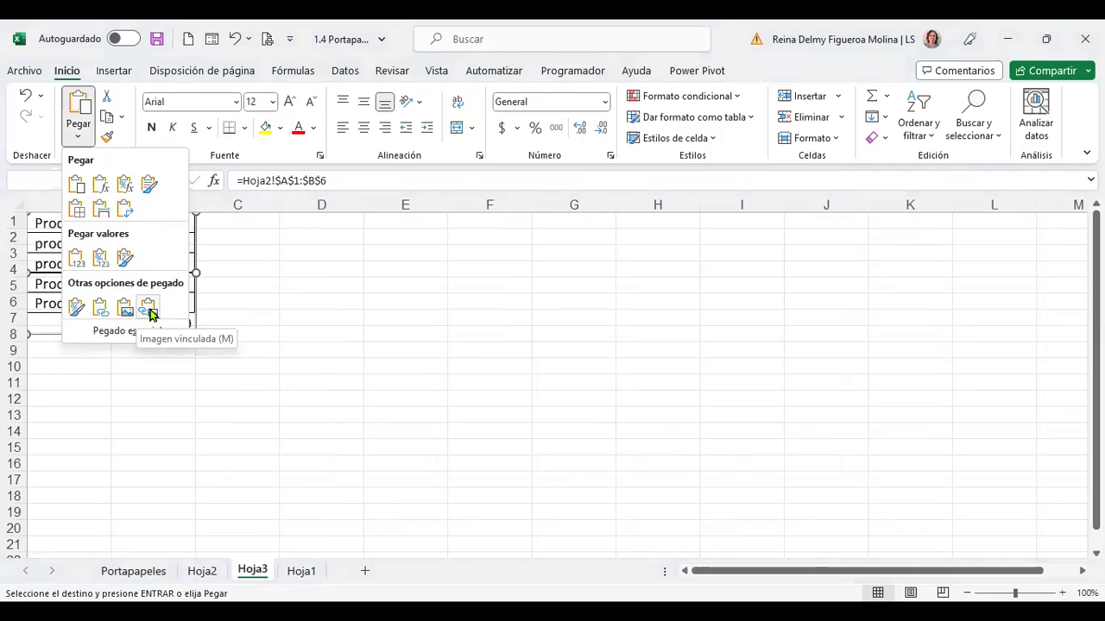
left_click(150, 309)
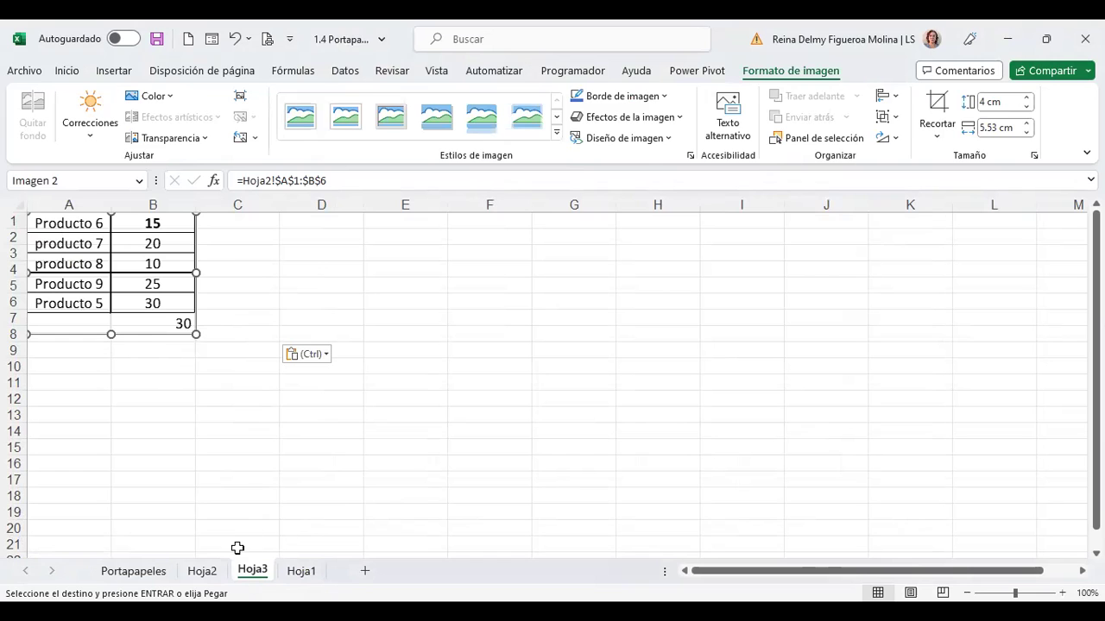
left_click(205, 573)
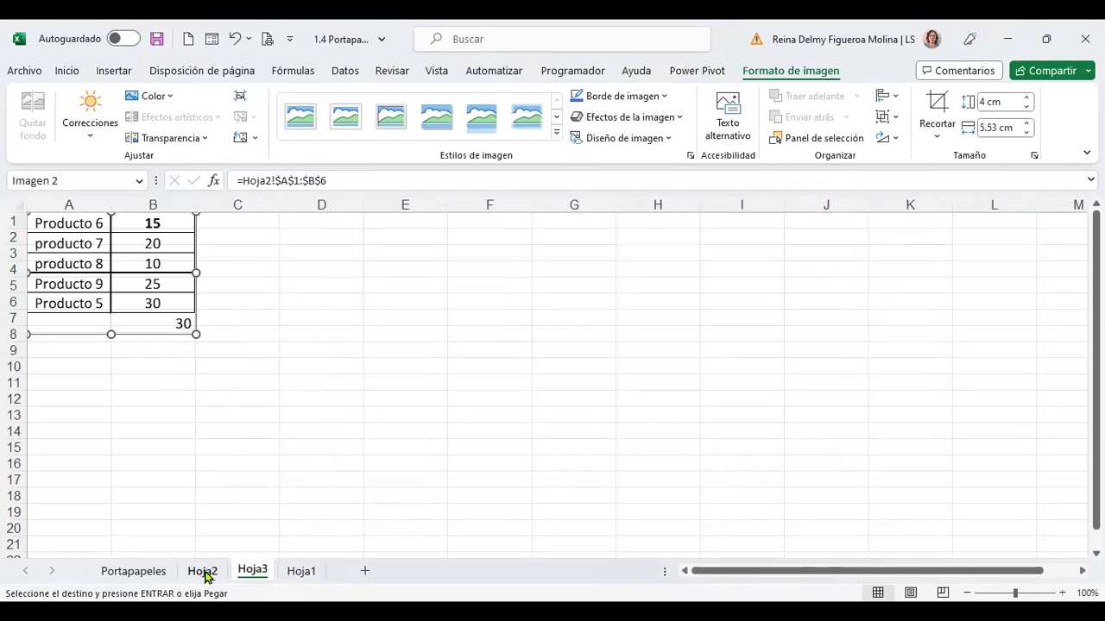
left_click(206, 573)
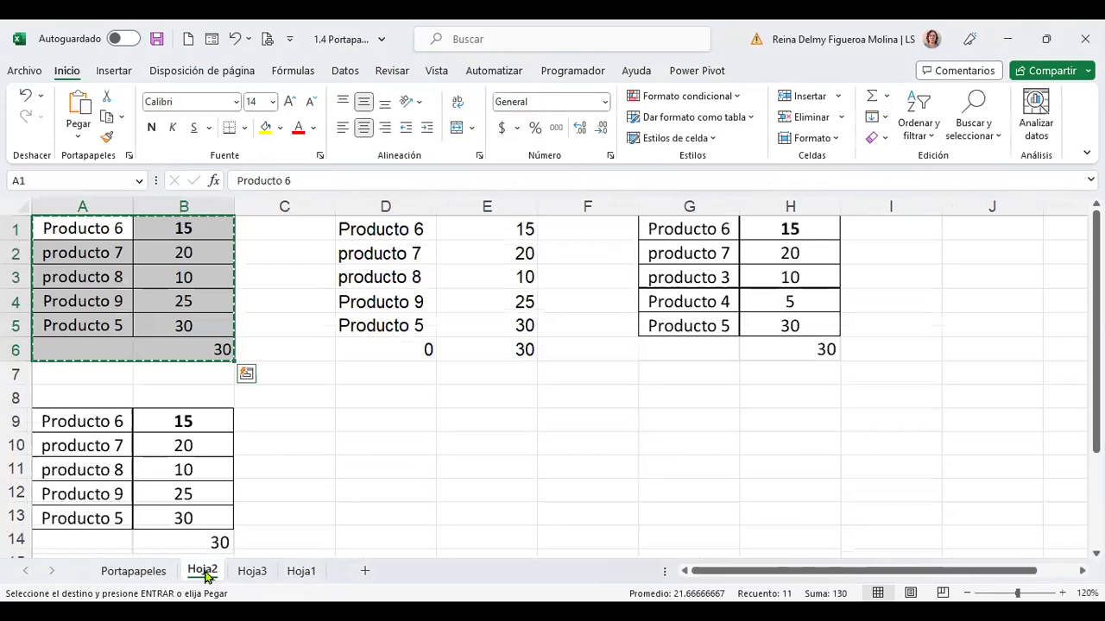
Step: Change B6 on Hoja2 to a MIN of B1:B5, then view Hoja3's linked picture showing 10
left_click(184, 345)
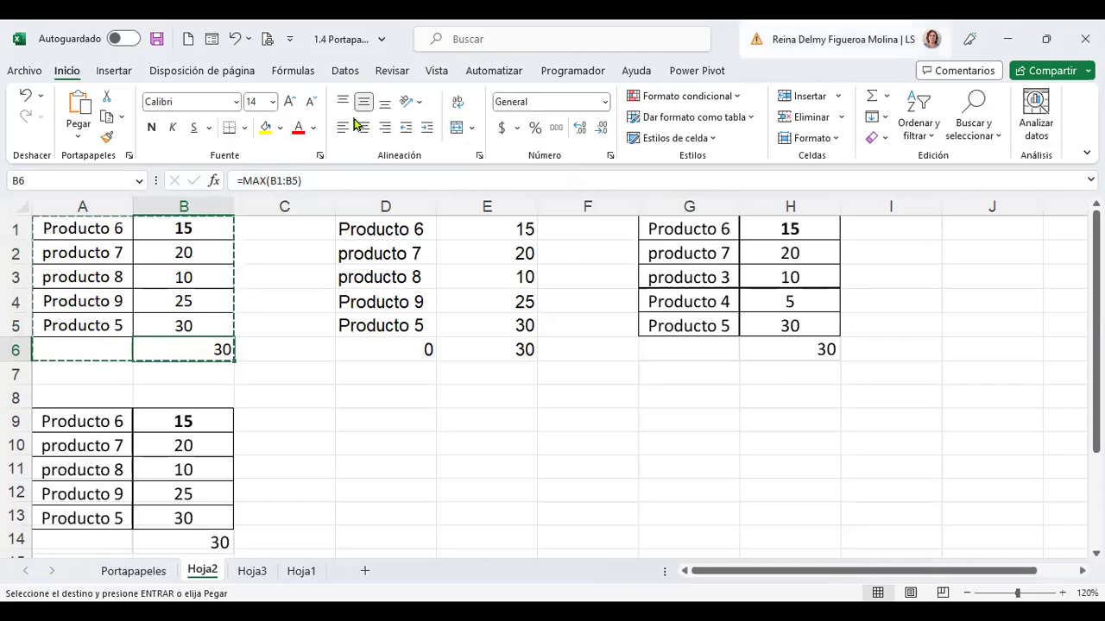
left_click(887, 97)
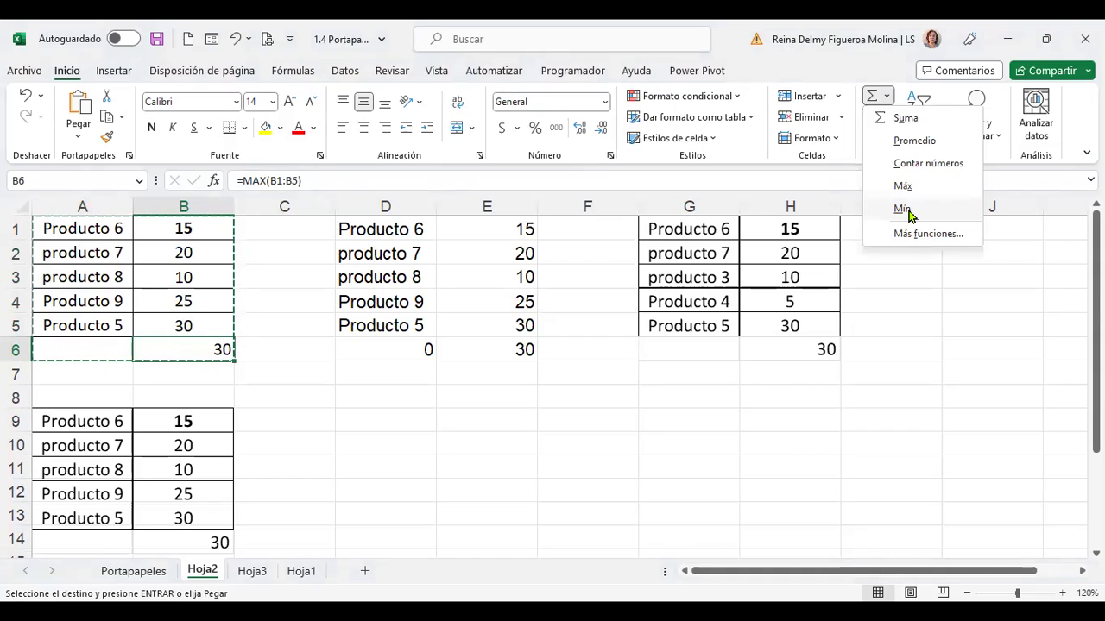
left_click(904, 210)
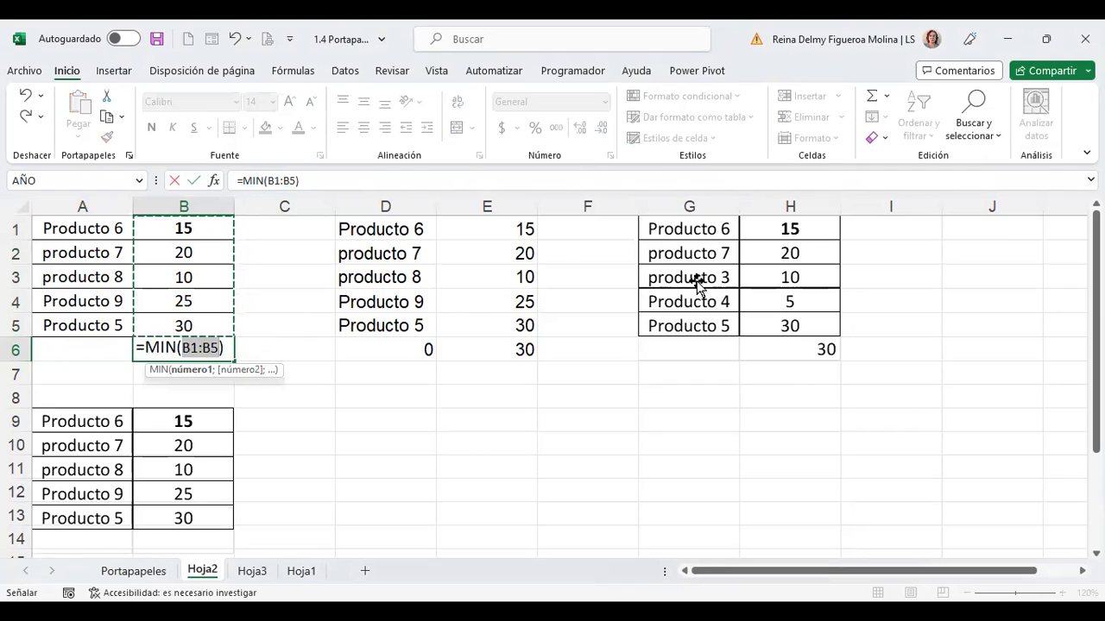
key("Return")
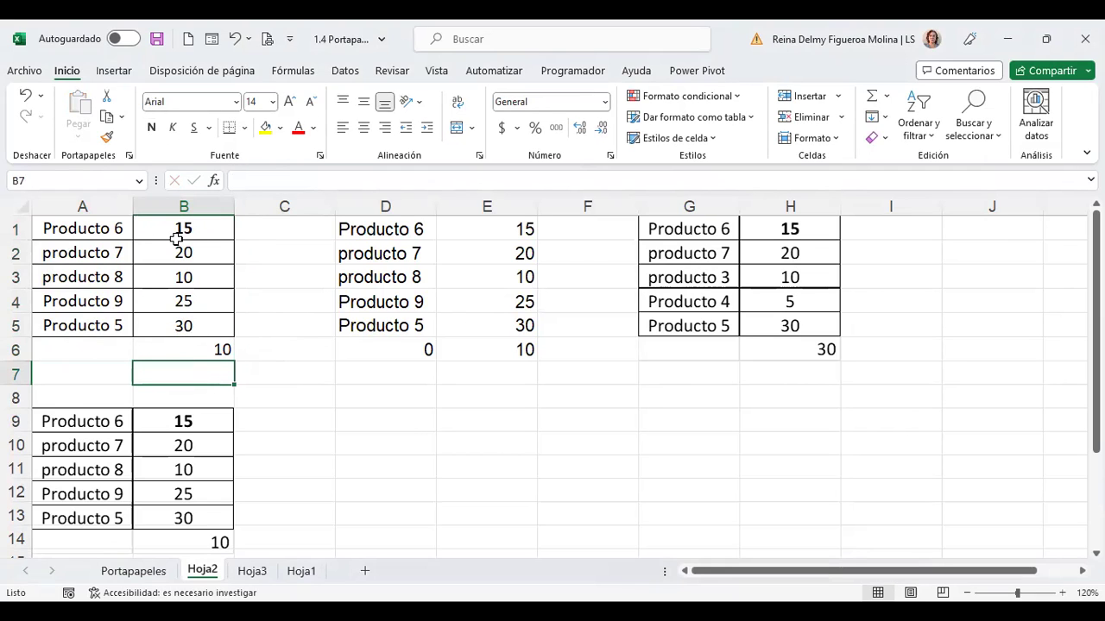
left_click(253, 572)
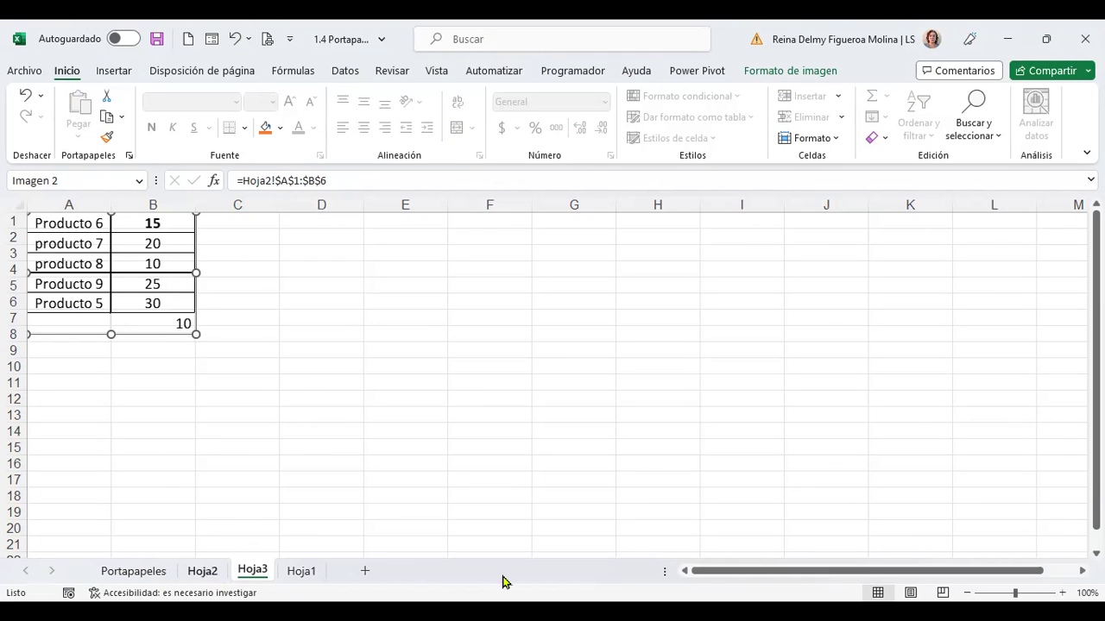
Step: Zoom in two steps on Hoja3, then return to Hoja2
left_click(1063, 593)
left_click(1062, 593)
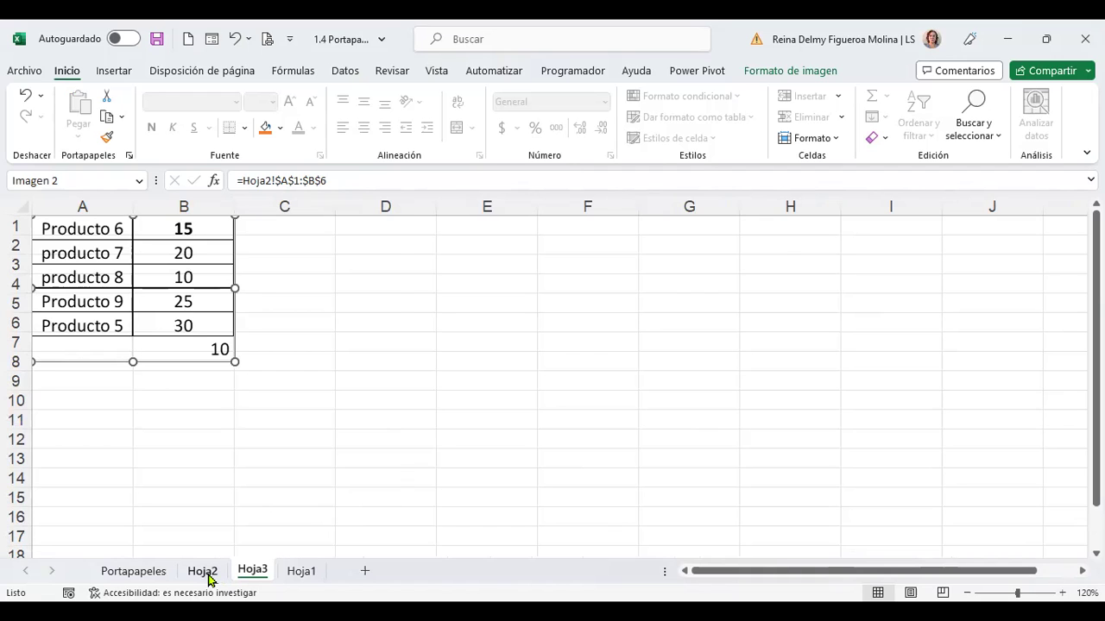
left_click(206, 574)
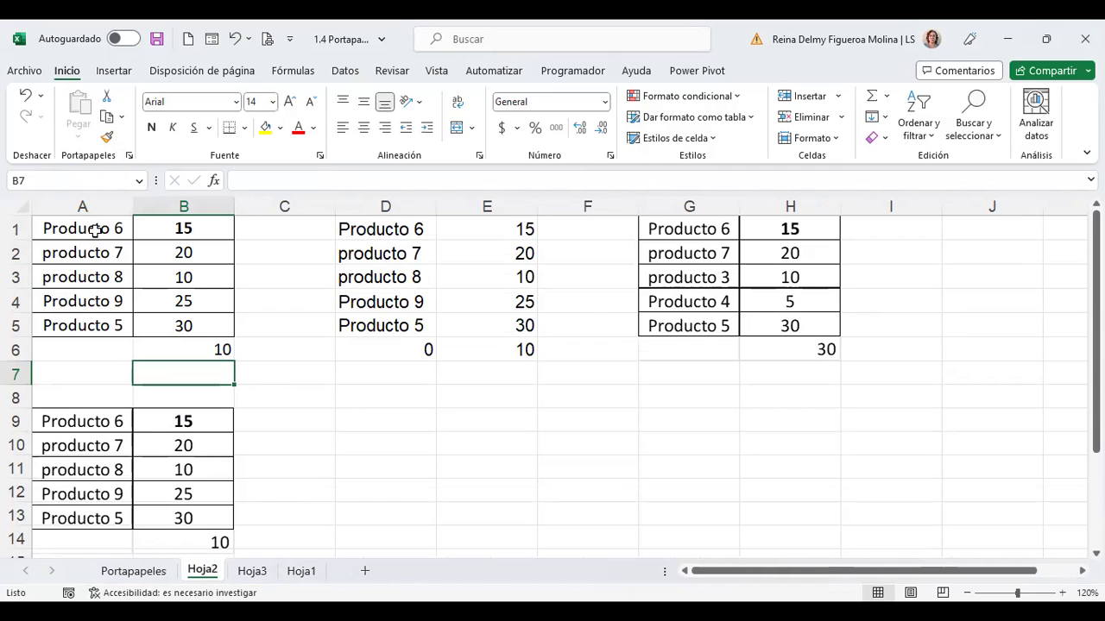
Step: Copy the A1:B6 table, cancel Paste Special without pasting, and pick D9 as destination
left_click_drag(95, 223, 196, 349)
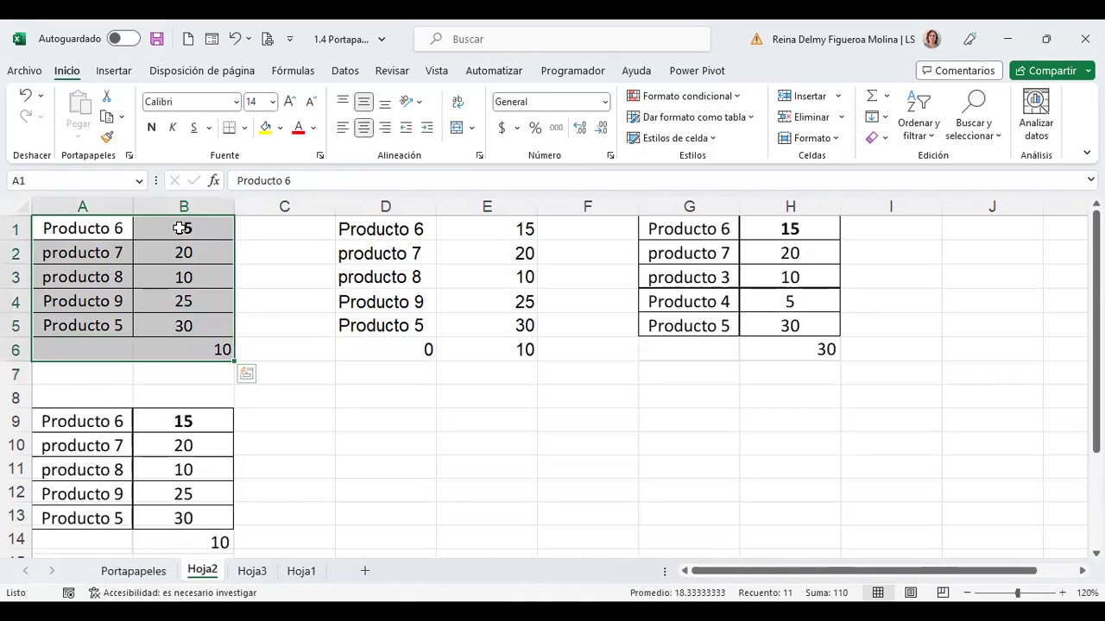
left_click(106, 116)
left_click(78, 138)
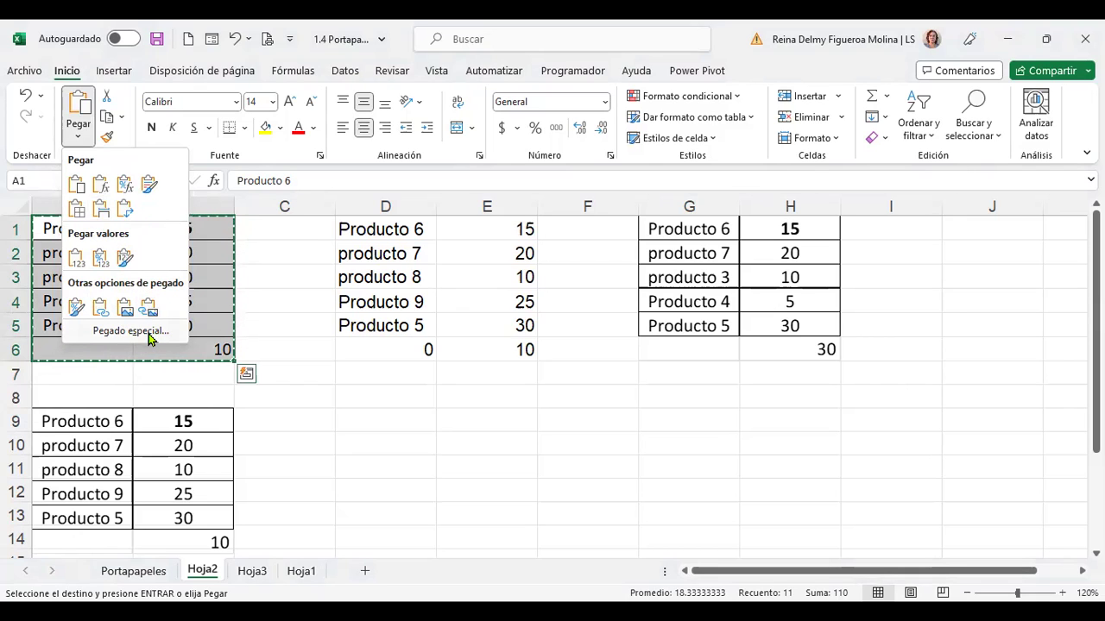
left_click(121, 333)
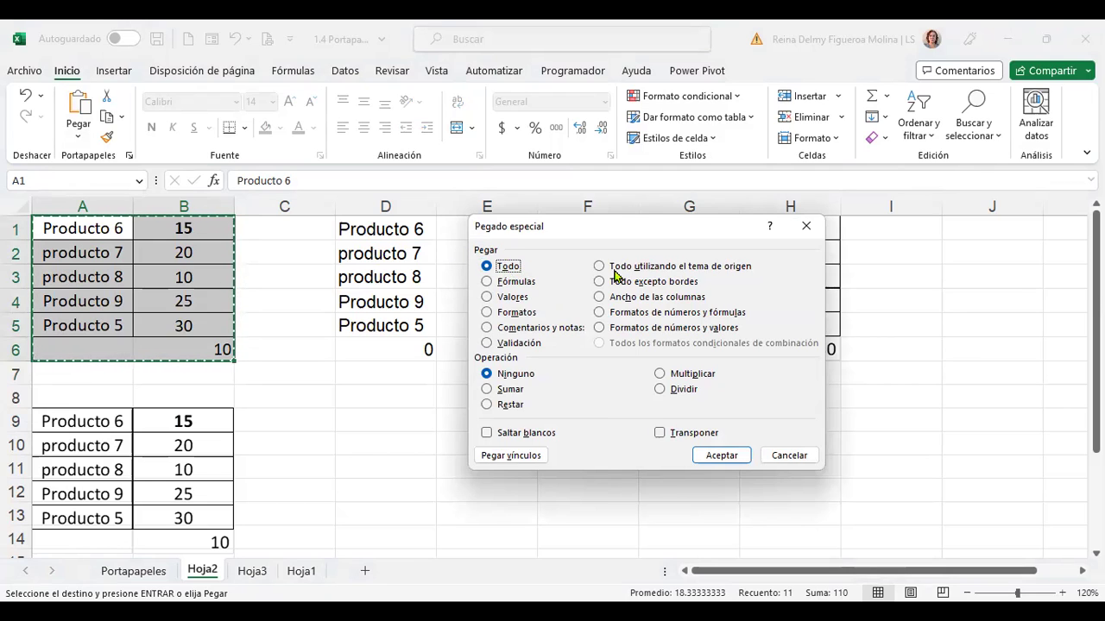
left_click_drag(789, 456, 722, 393)
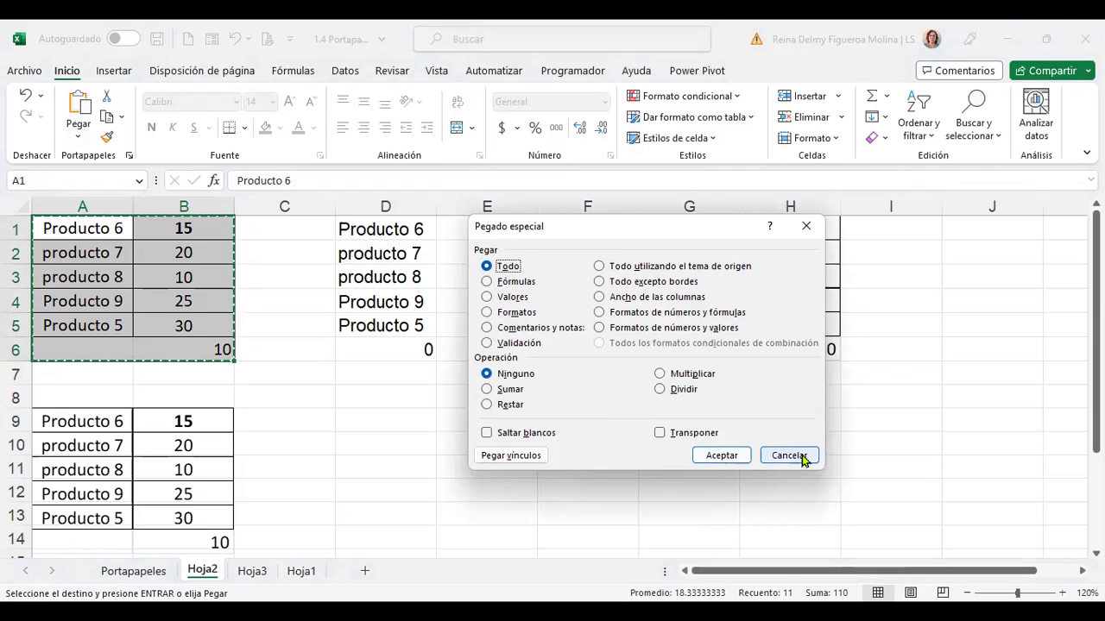
left_click(722, 456)
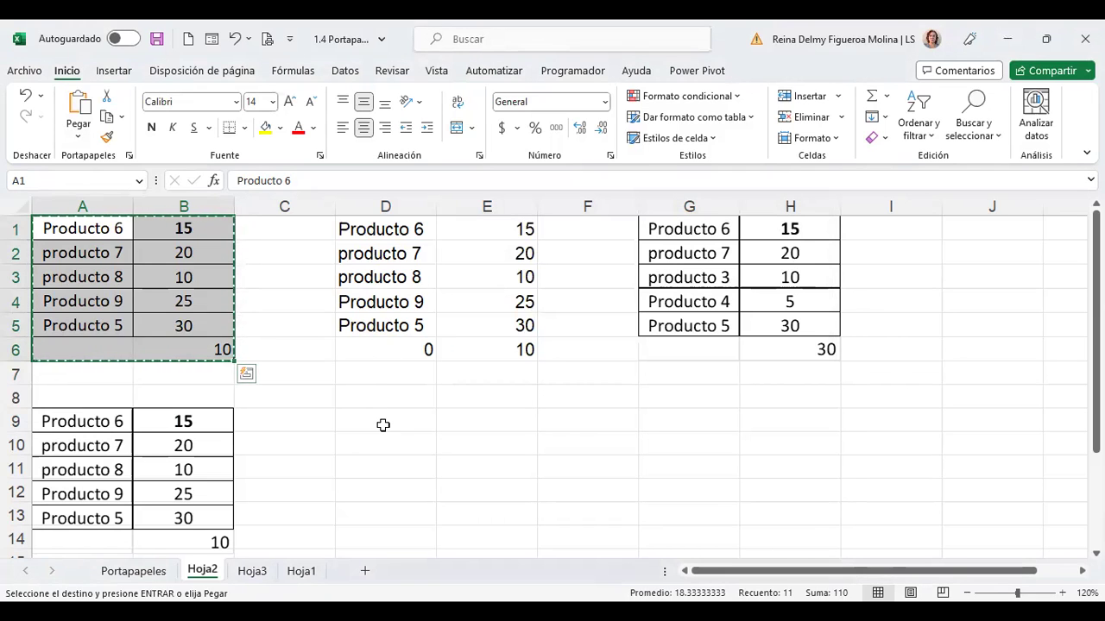
left_click(383, 425)
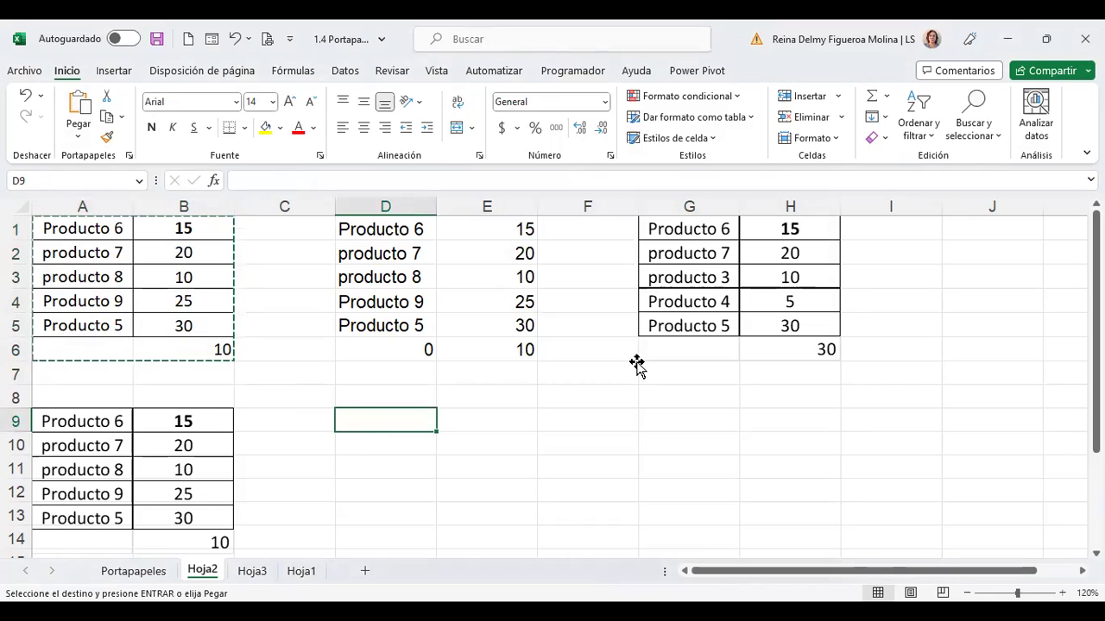
Step: Paste the whole table into D9:E14, check E14's =MIN(E9:E13), then reopen Paste Special at G9
key("ctrl+alt+v")
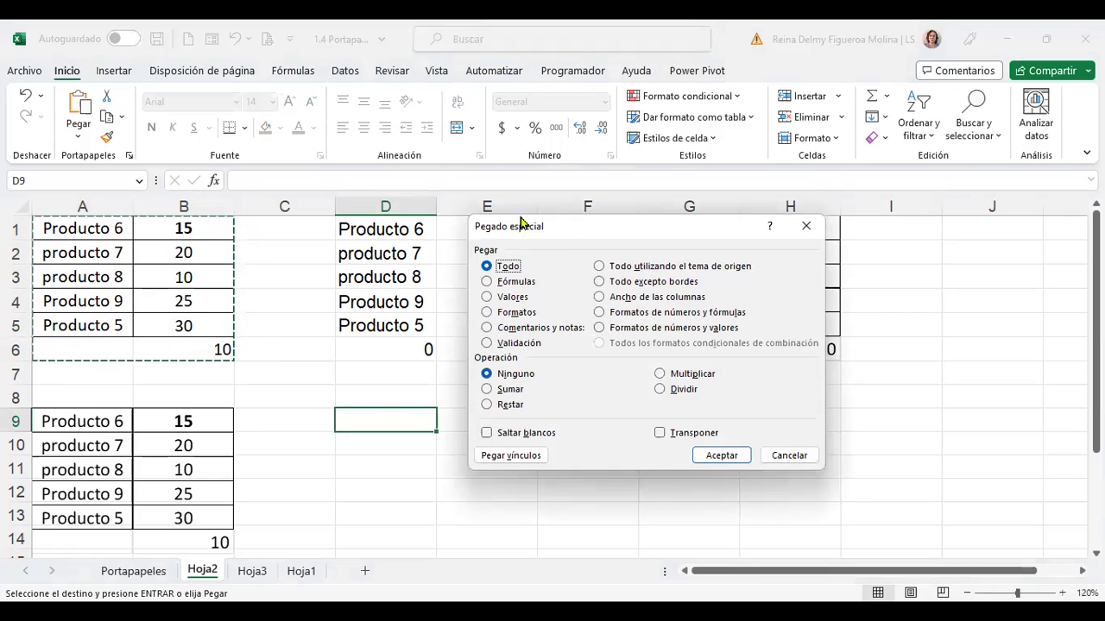
left_click(722, 456)
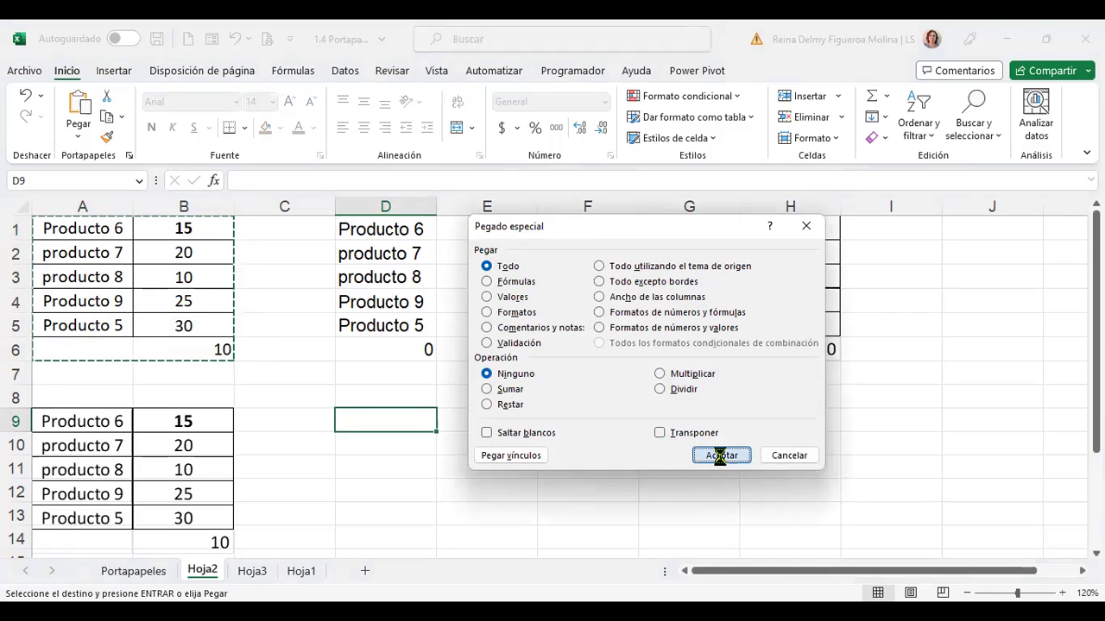
left_click(396, 423)
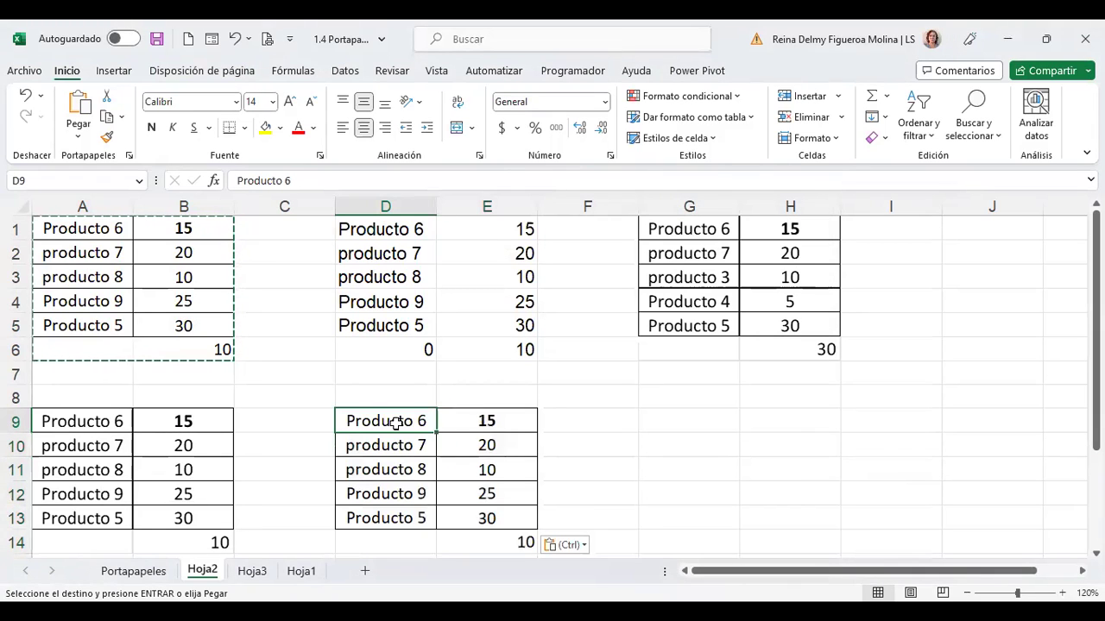
left_click(493, 422)
left_click(493, 445)
left_click(490, 490)
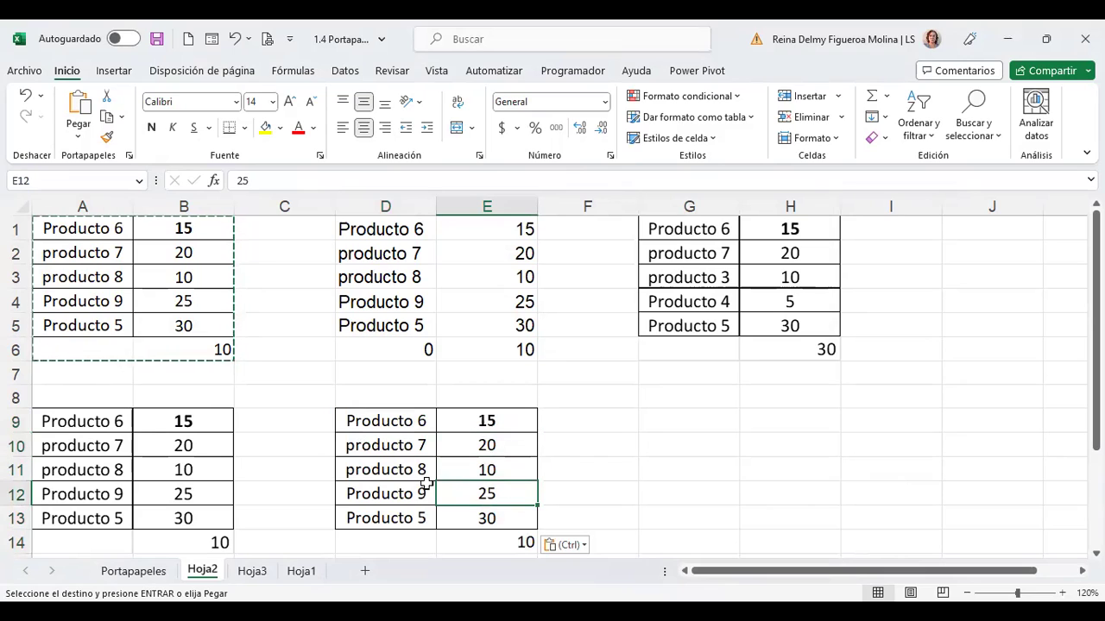
left_click(497, 540)
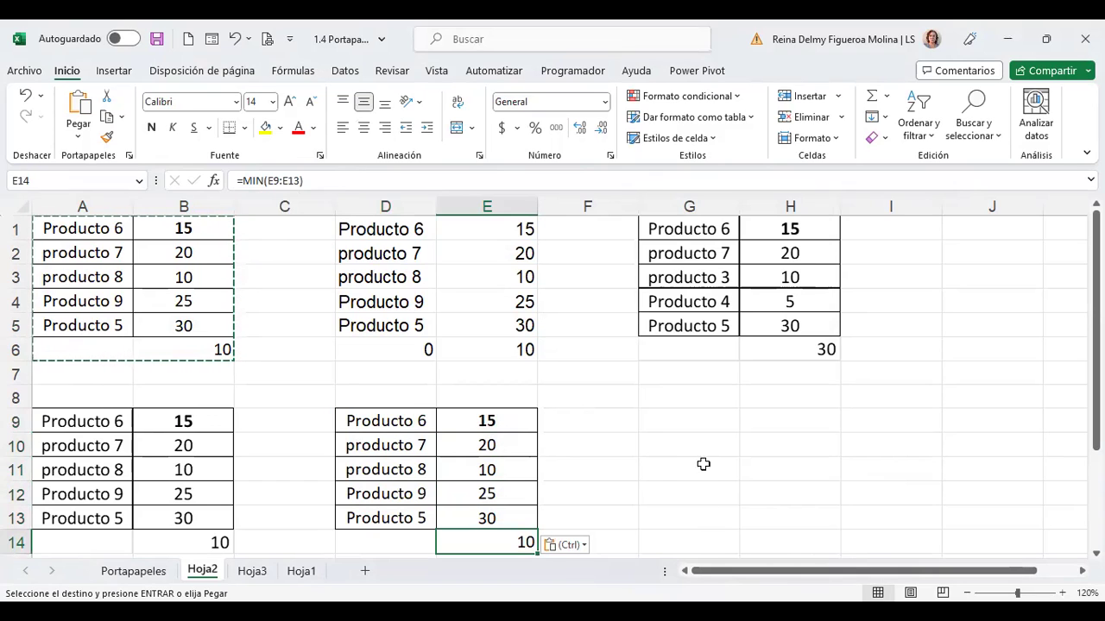
left_click(696, 423)
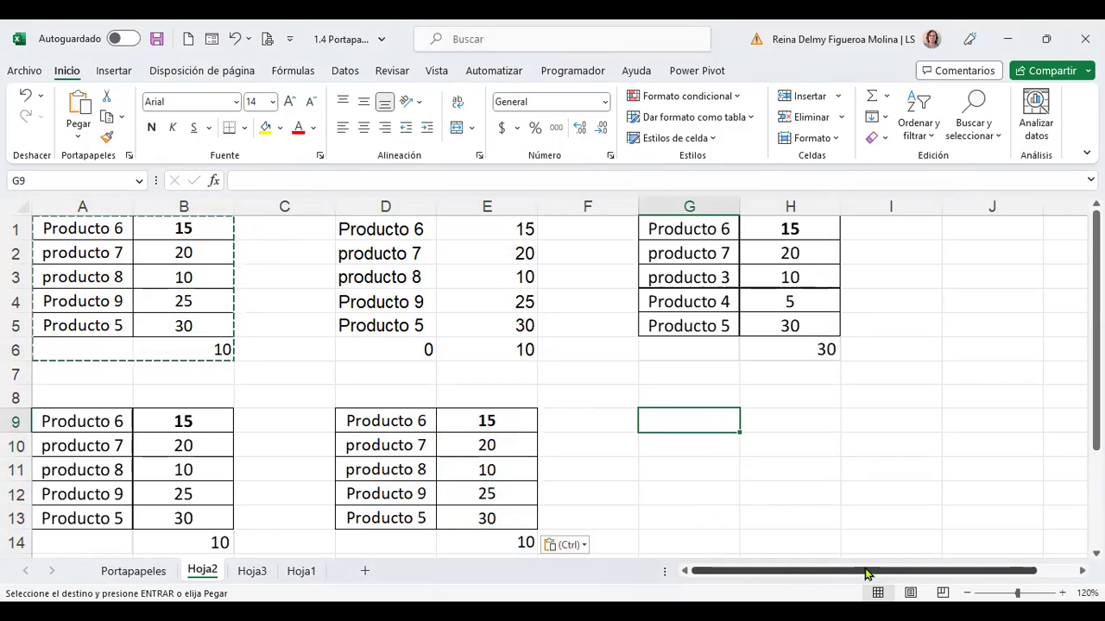
key("ctrl+alt+v")
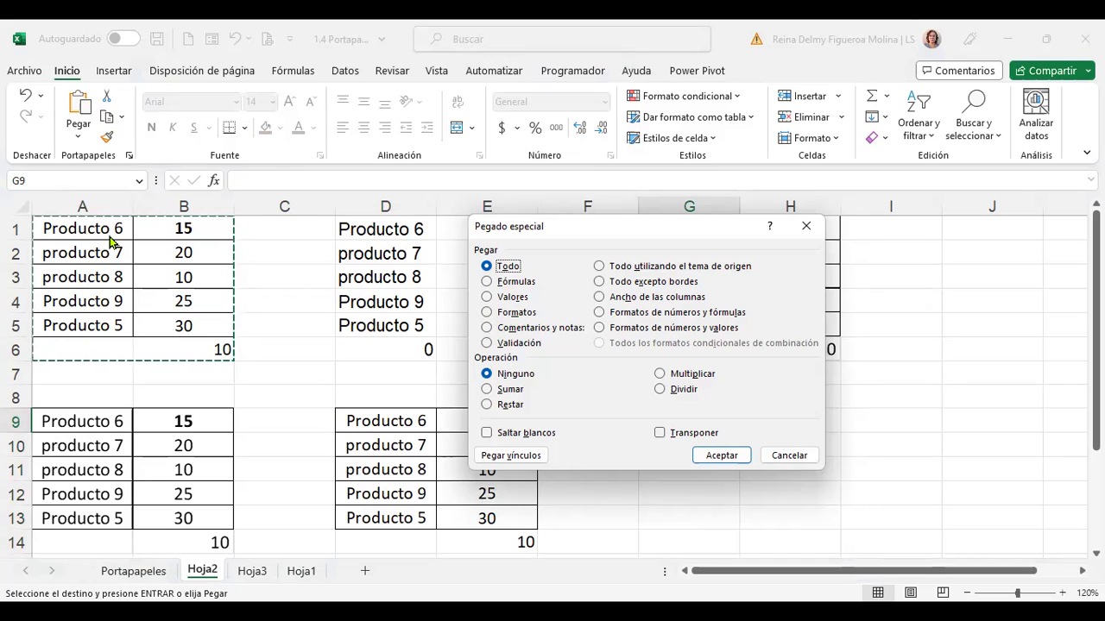
Step: Give the minimum total in B6 a yellow fill, then select the A1:B6 product table
left_click(788, 454)
left_click(191, 229)
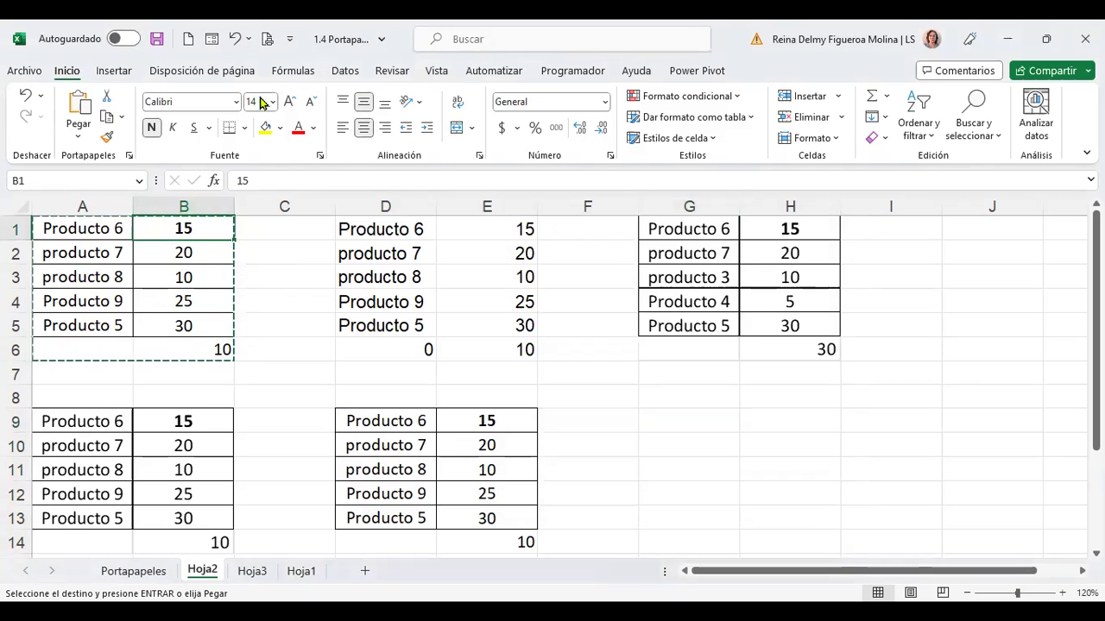
left_click(194, 345)
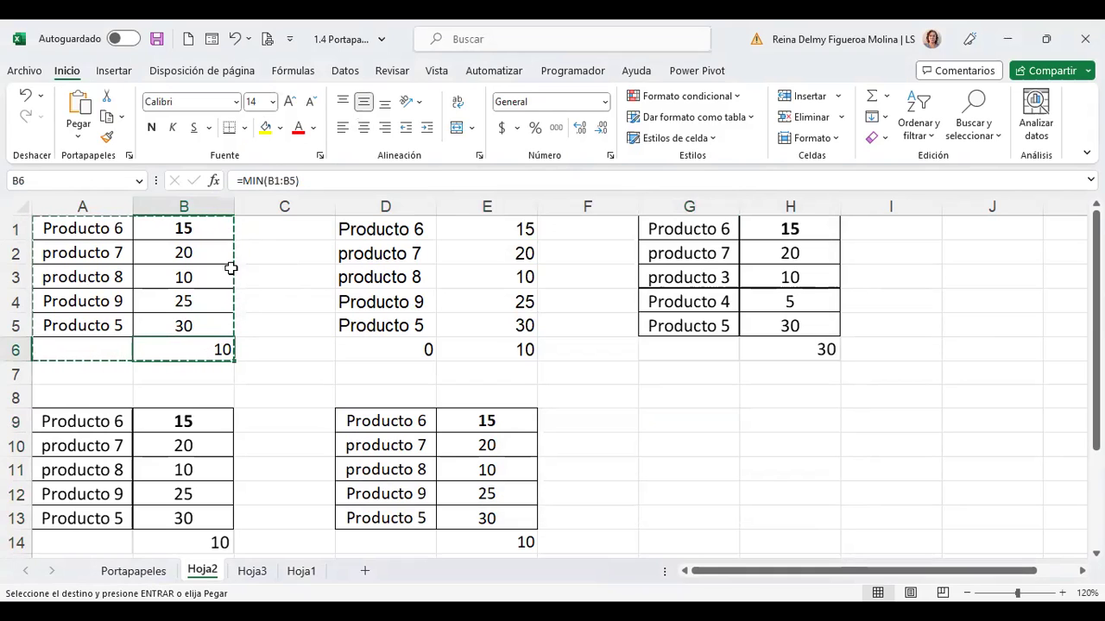
left_click(266, 129)
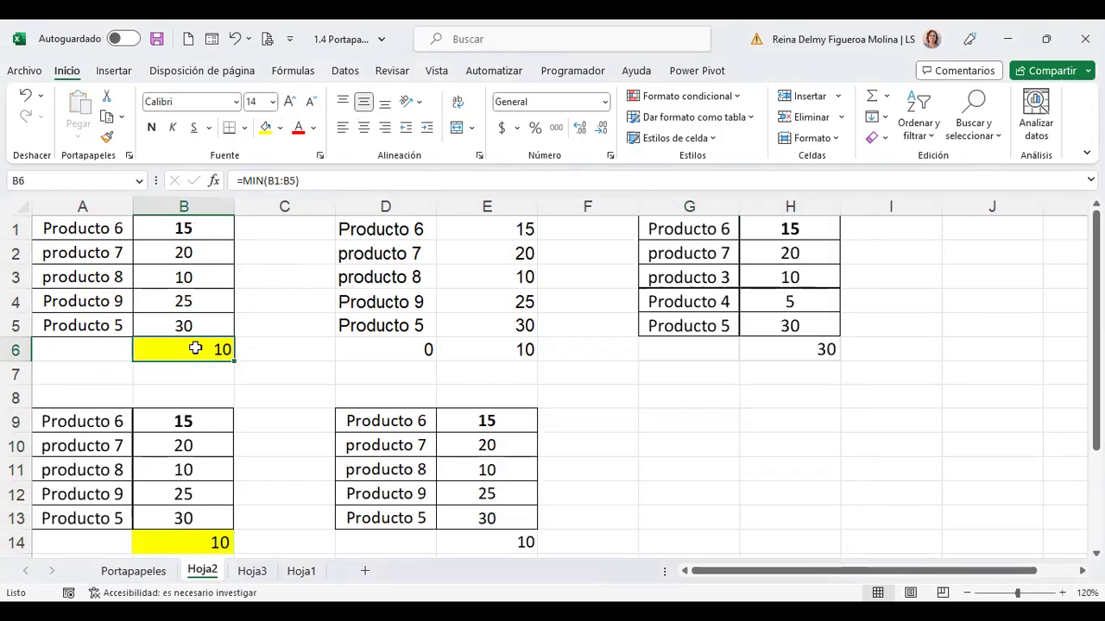
left_click(203, 444)
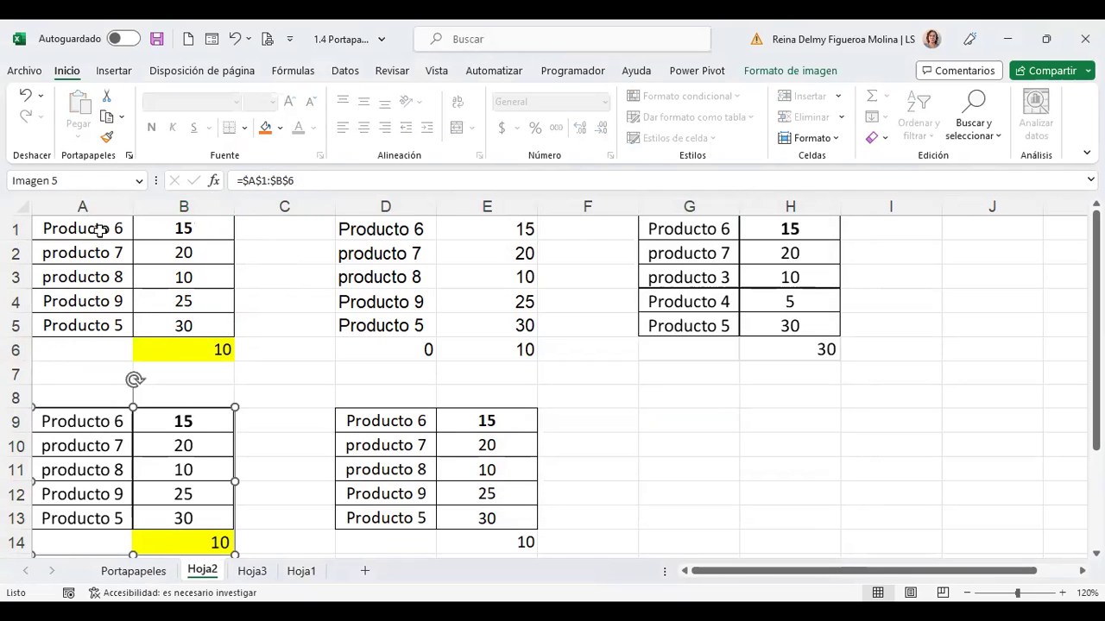
left_click_drag(86, 227, 191, 345)
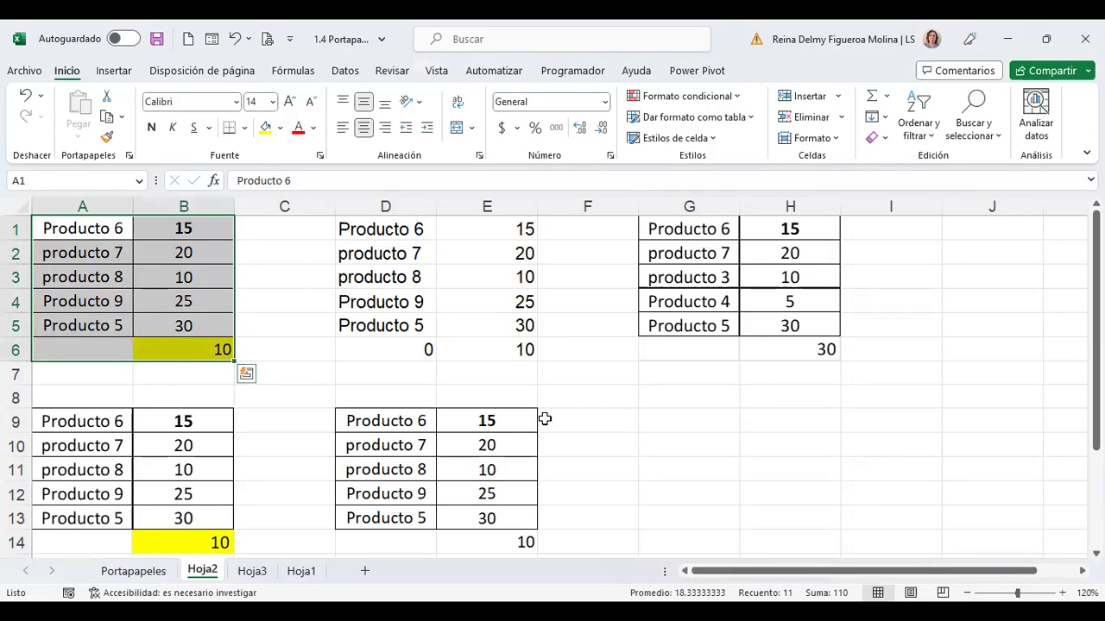
Step: Copy A1:B6 and paste only its formats (Formatos) into G9:H14 via Paste Special
key("ctrl+c")
left_click(679, 421)
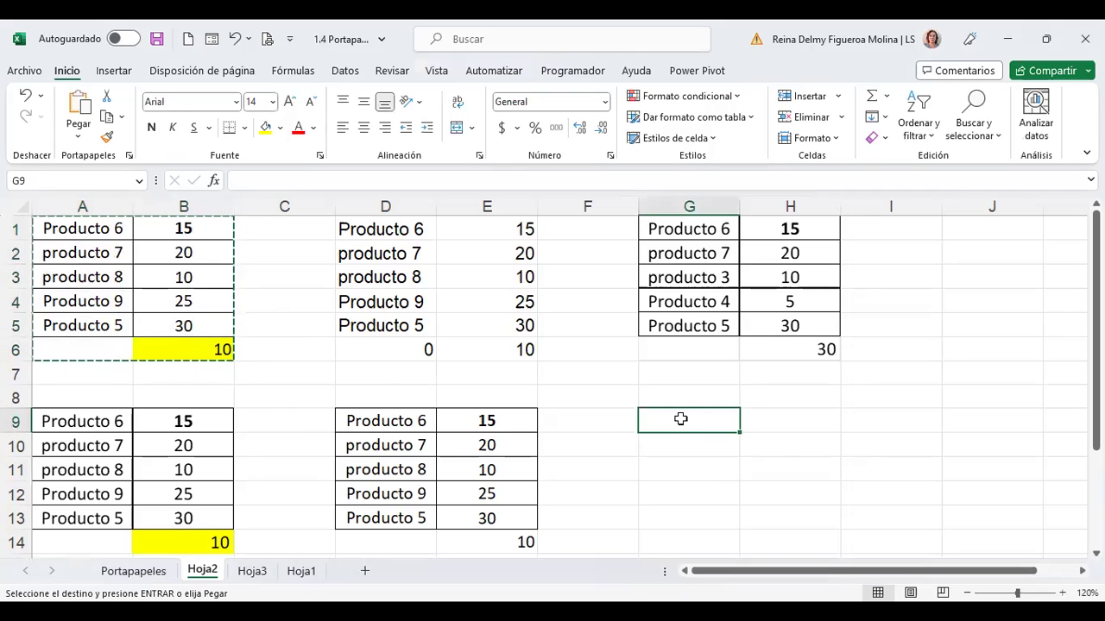
key("ctrl+alt+v")
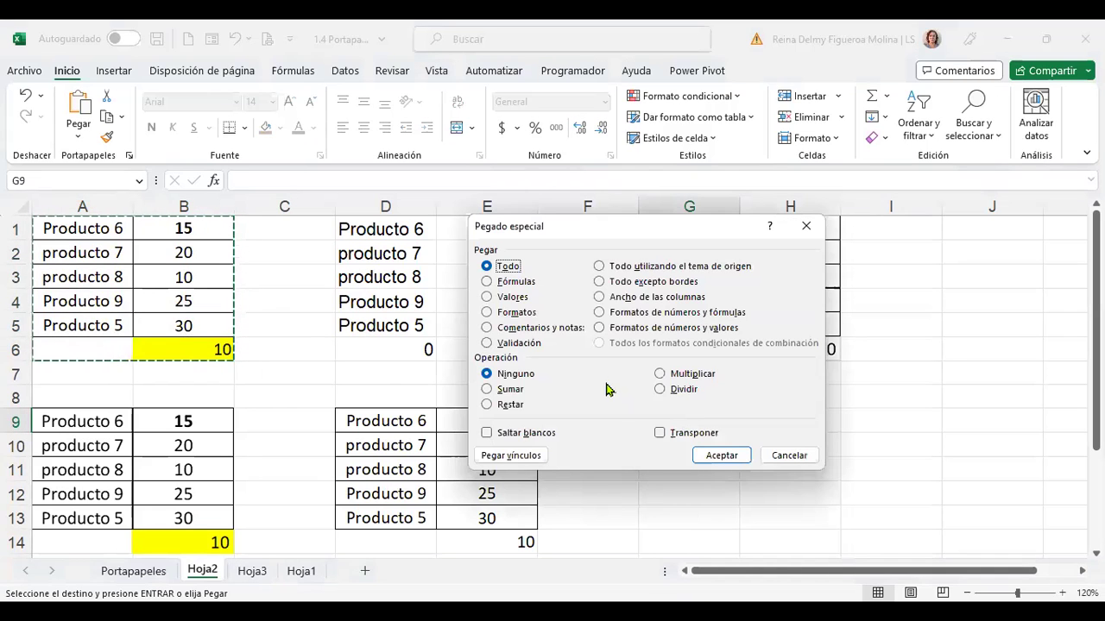
left_click(509, 315)
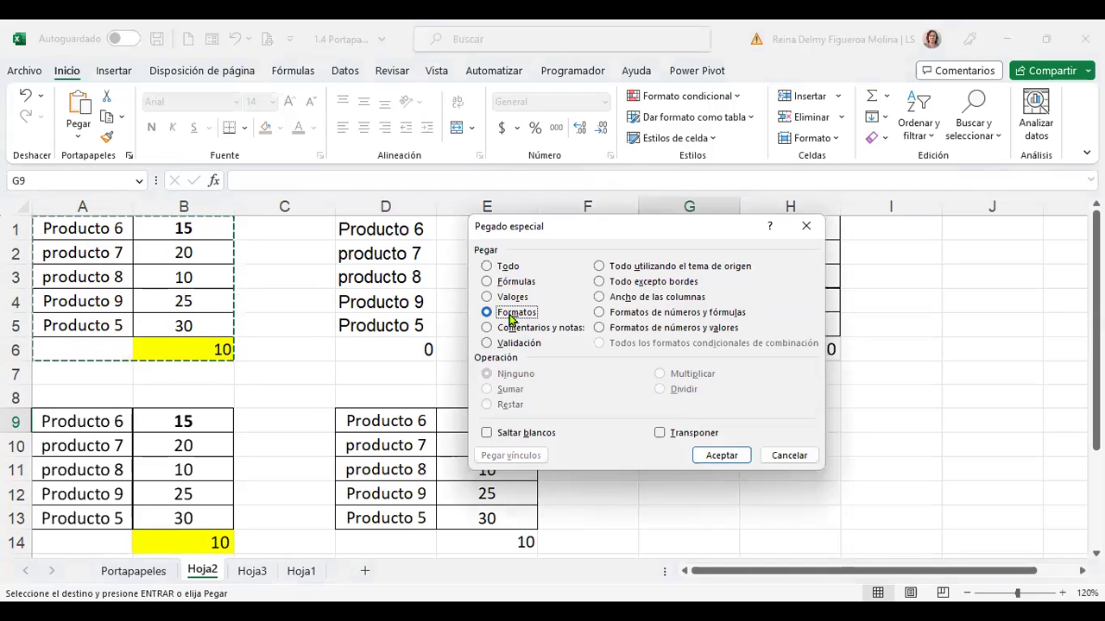
left_click(722, 455)
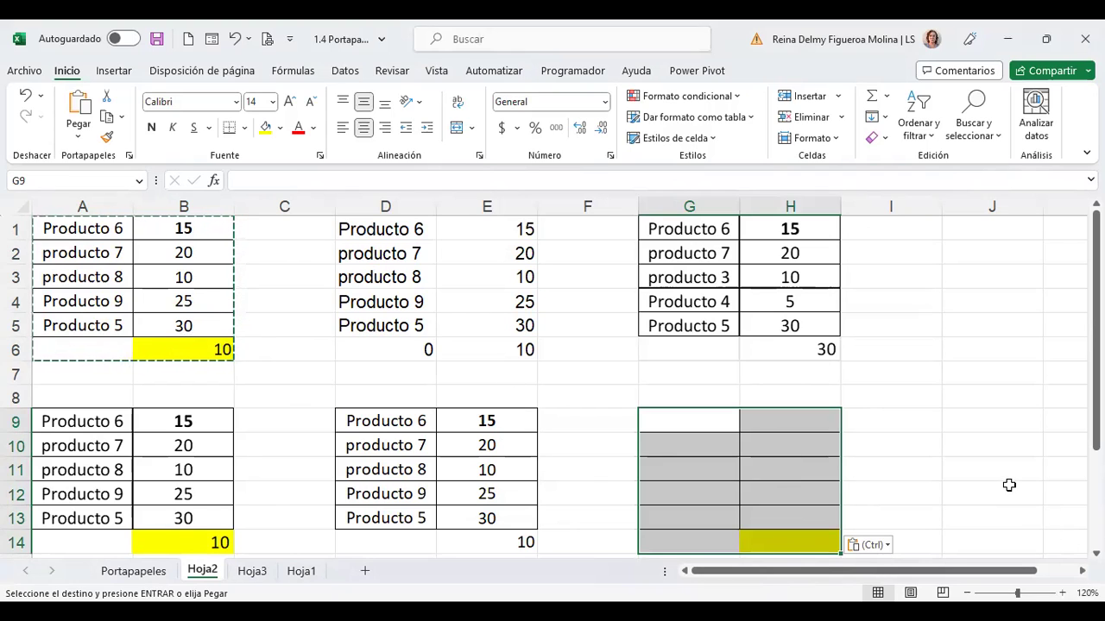
key("ctrl+alt+v")
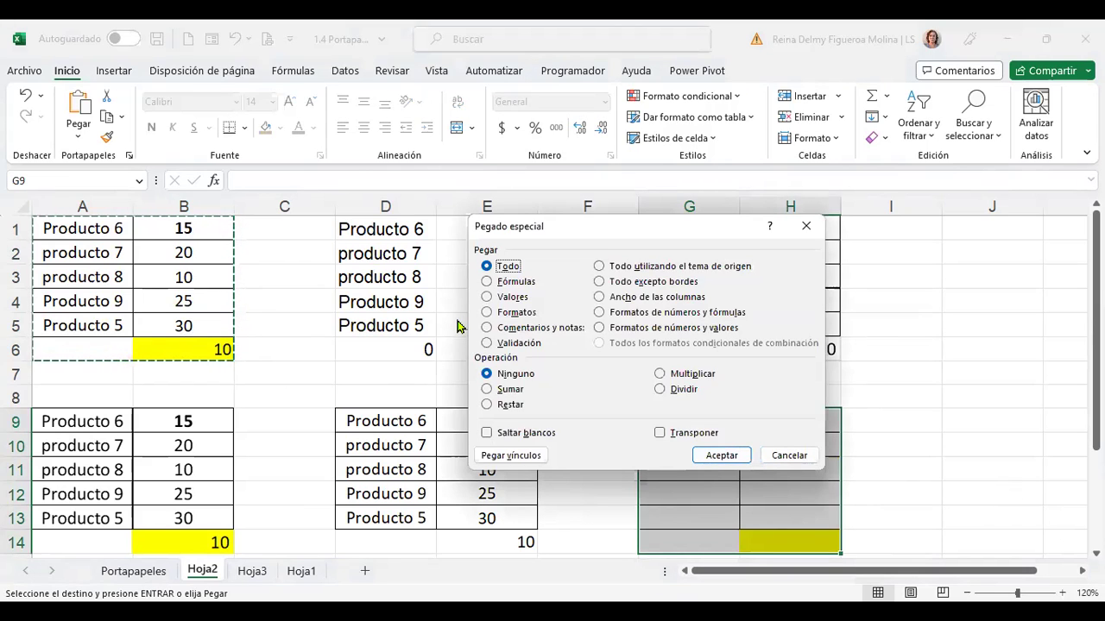
left_click(788, 455)
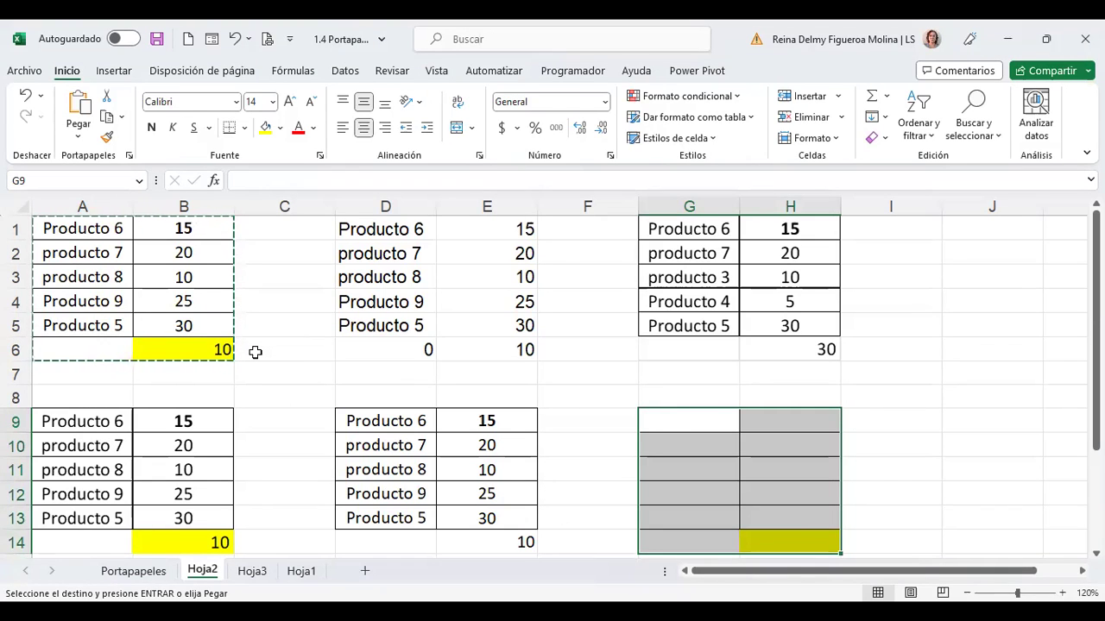
Step: Post a new comment reading 'Revisar valor' on cell B1
left_click(189, 227)
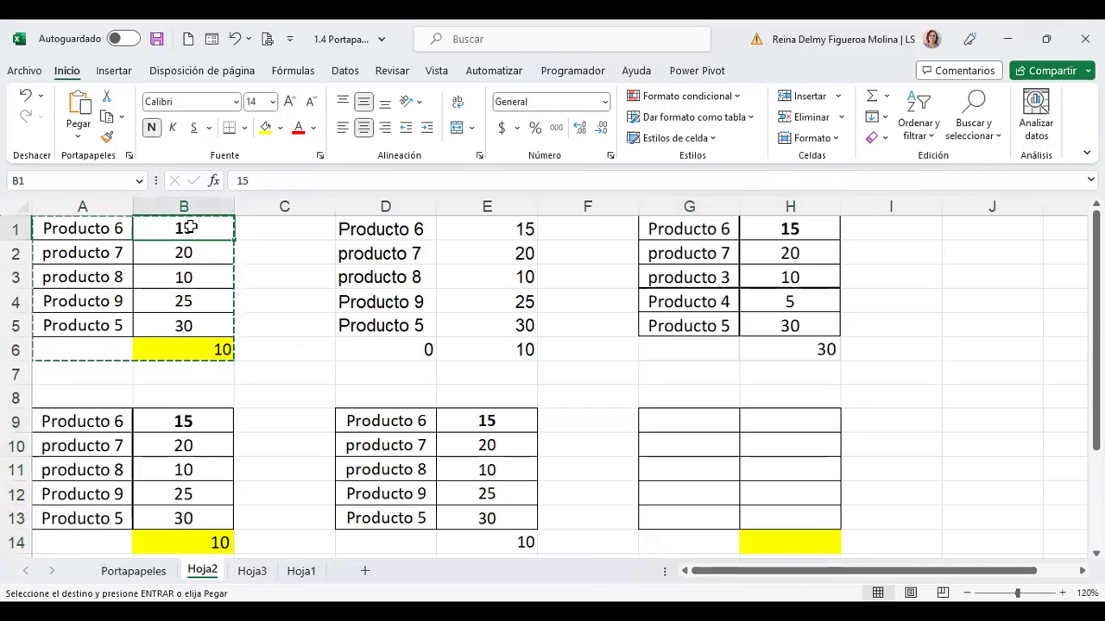
right_click(190, 227)
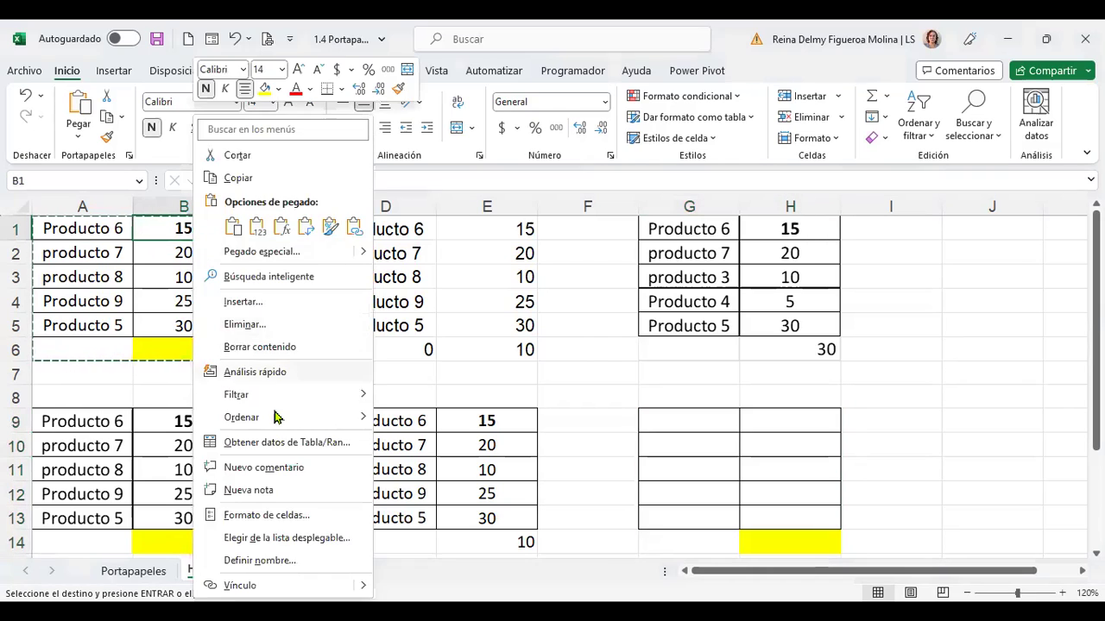
left_click(277, 467)
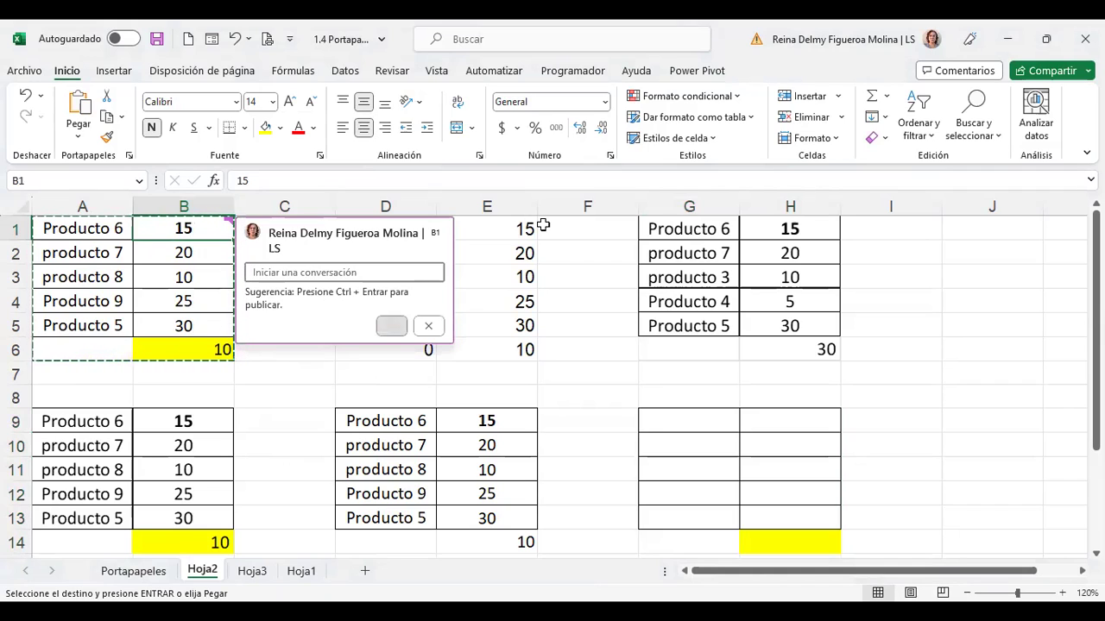
type("r")
key("BackSpace")
key("BackSpace")
type("Revisar valor")
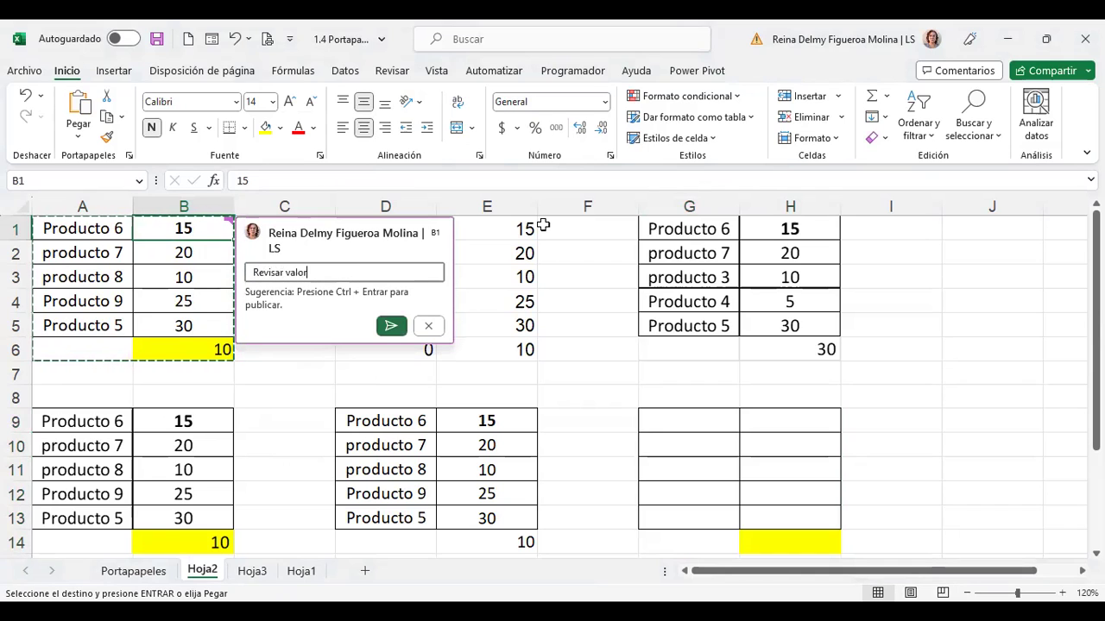
left_click(390, 327)
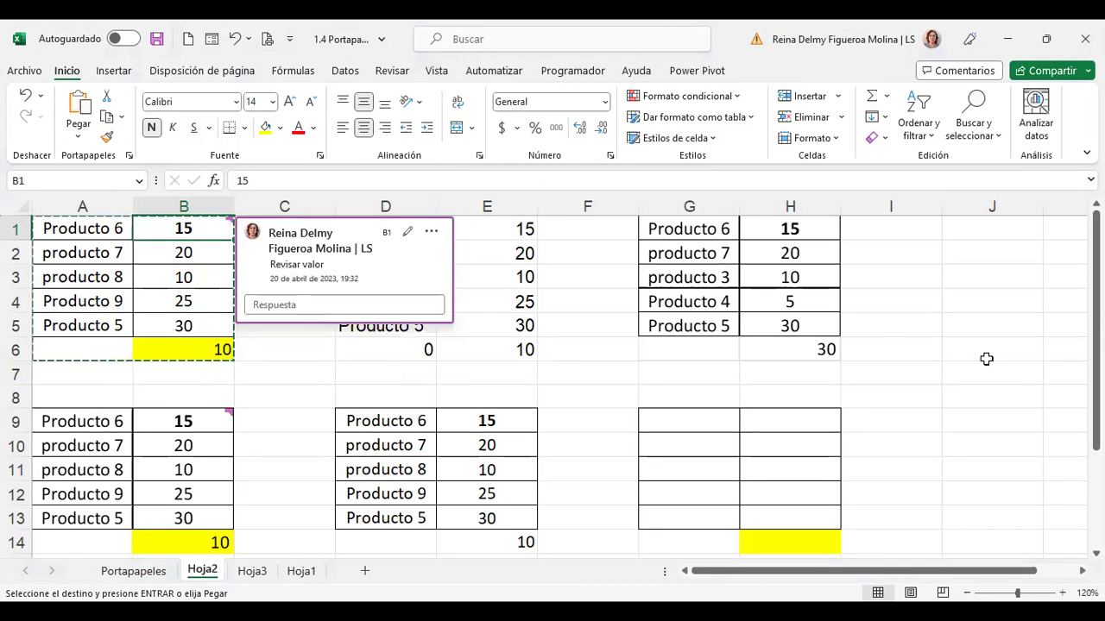
left_click(940, 328)
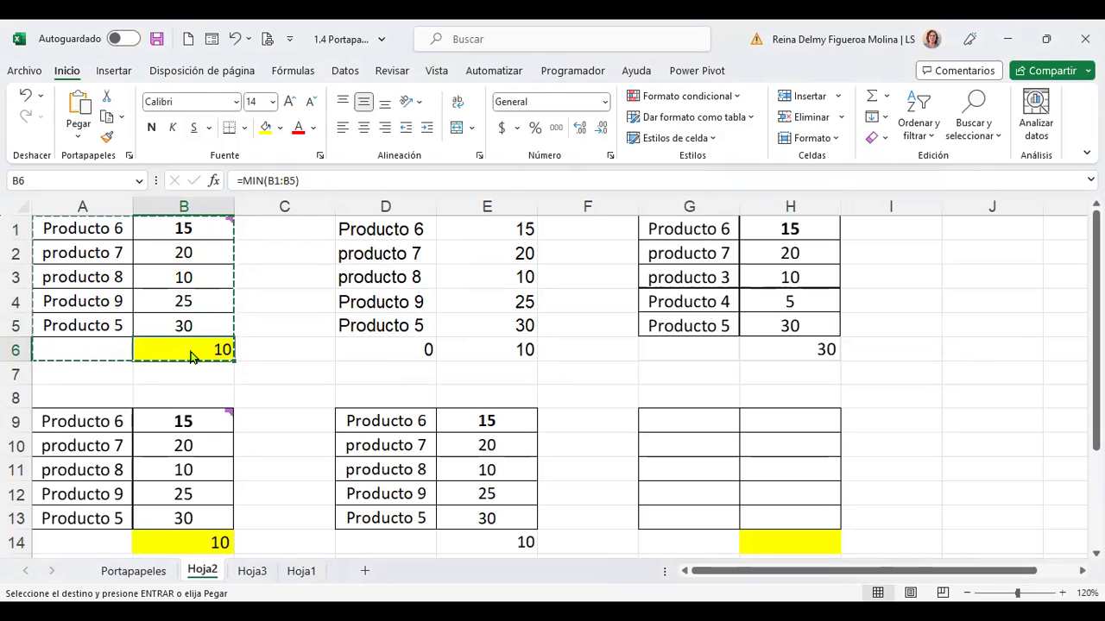
Step: Attach the note 'Este número es demasiado bajo.' to cell B6
right_click(192, 357)
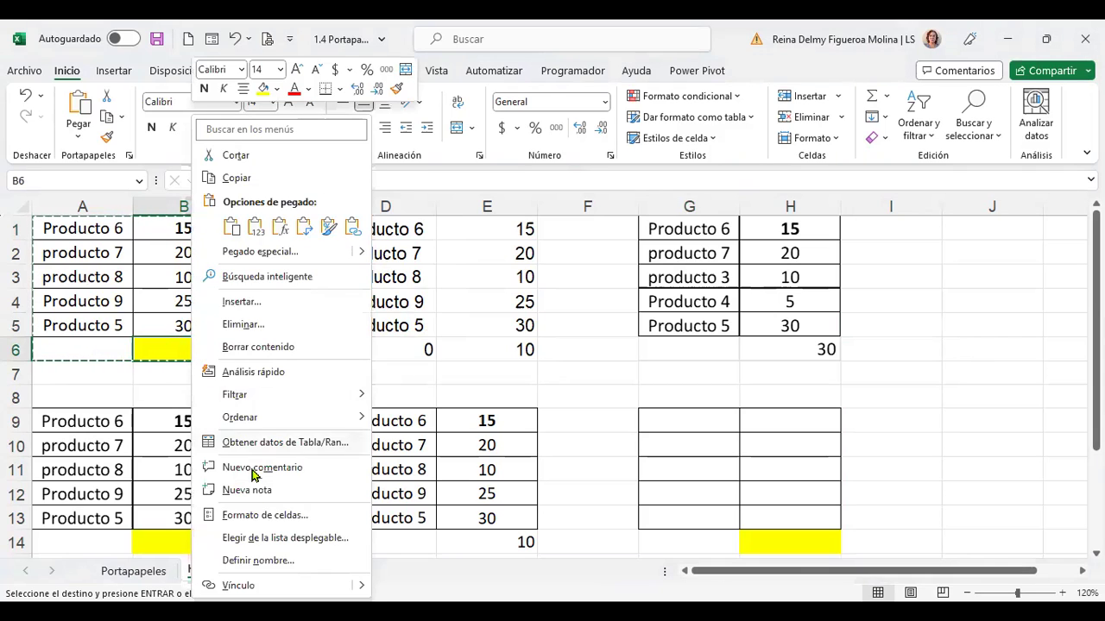
left_click(252, 489)
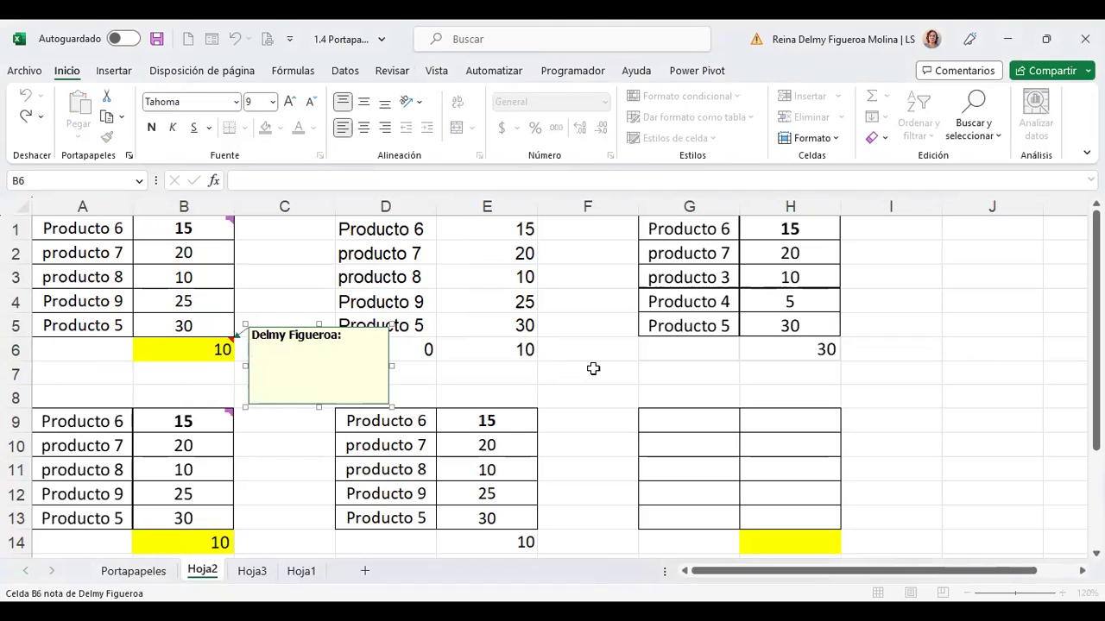
type("Este n")
type("úmero es demasiado bajo.")
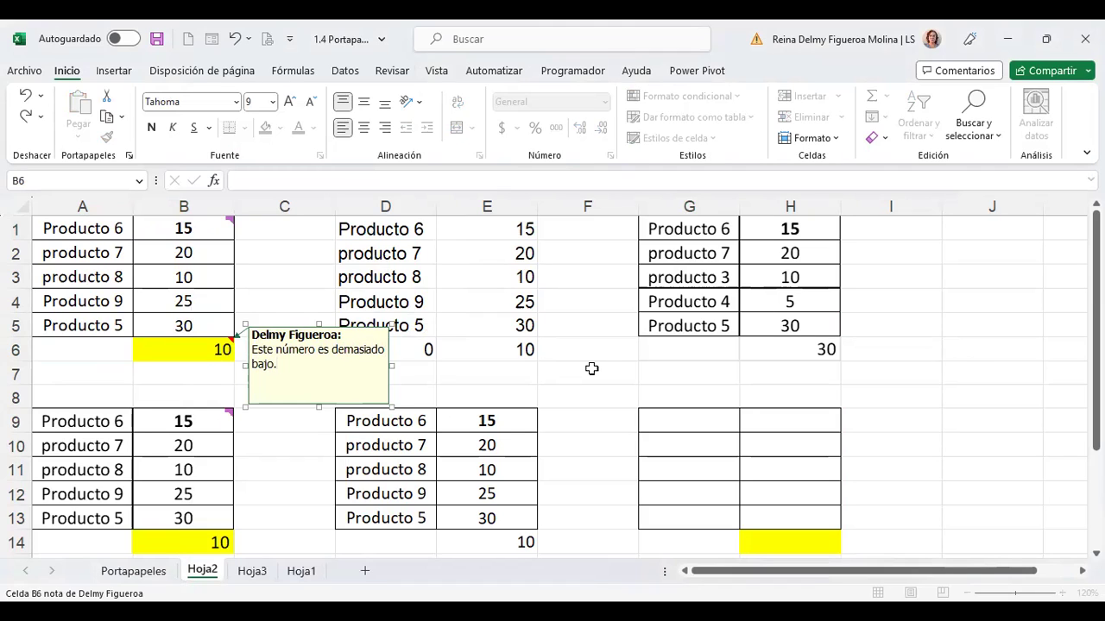
left_click(304, 276)
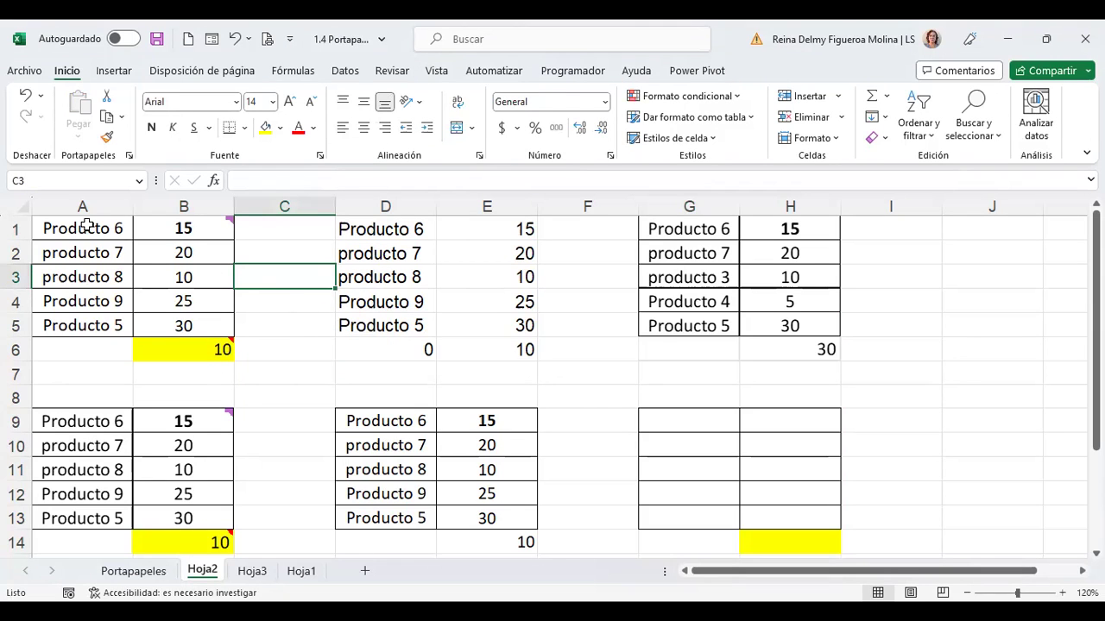
left_click_drag(87, 226, 187, 349)
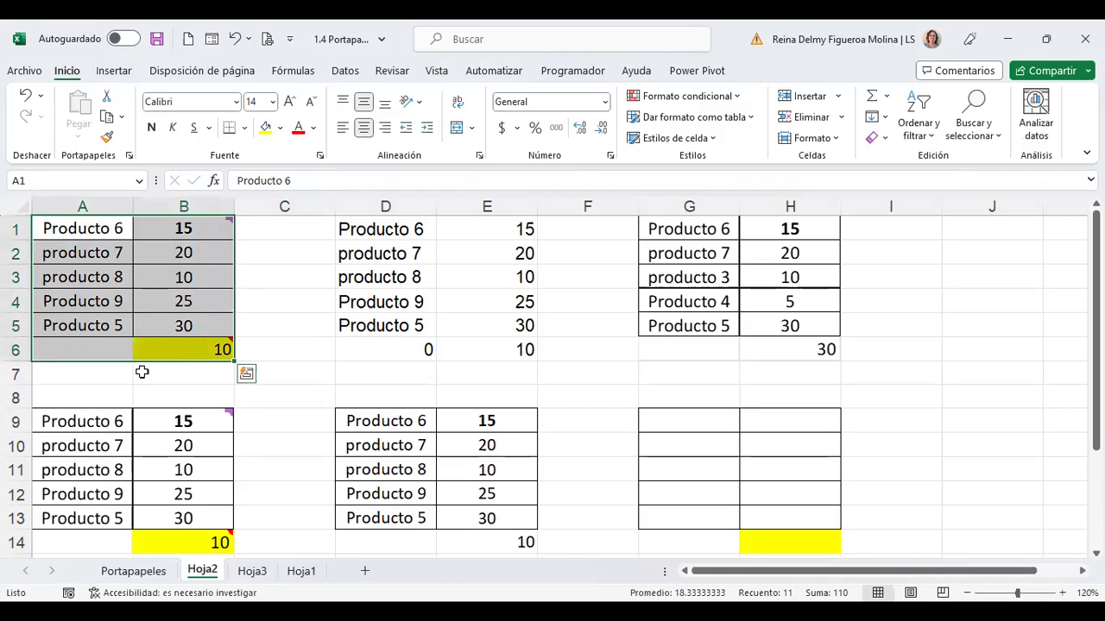
key("ctrl+c")
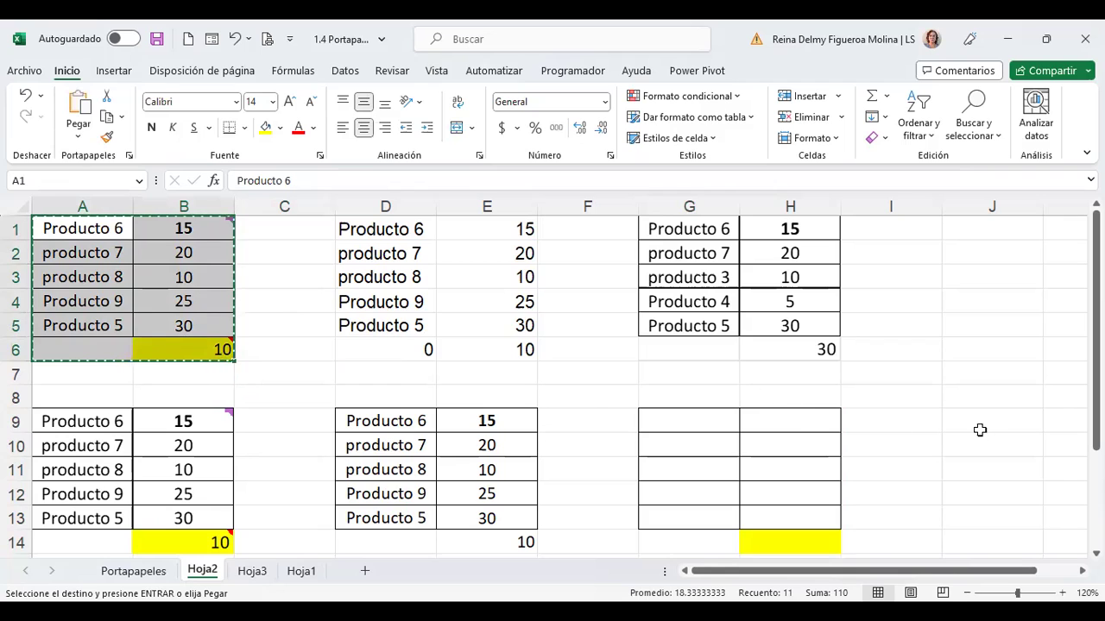
left_click(989, 417)
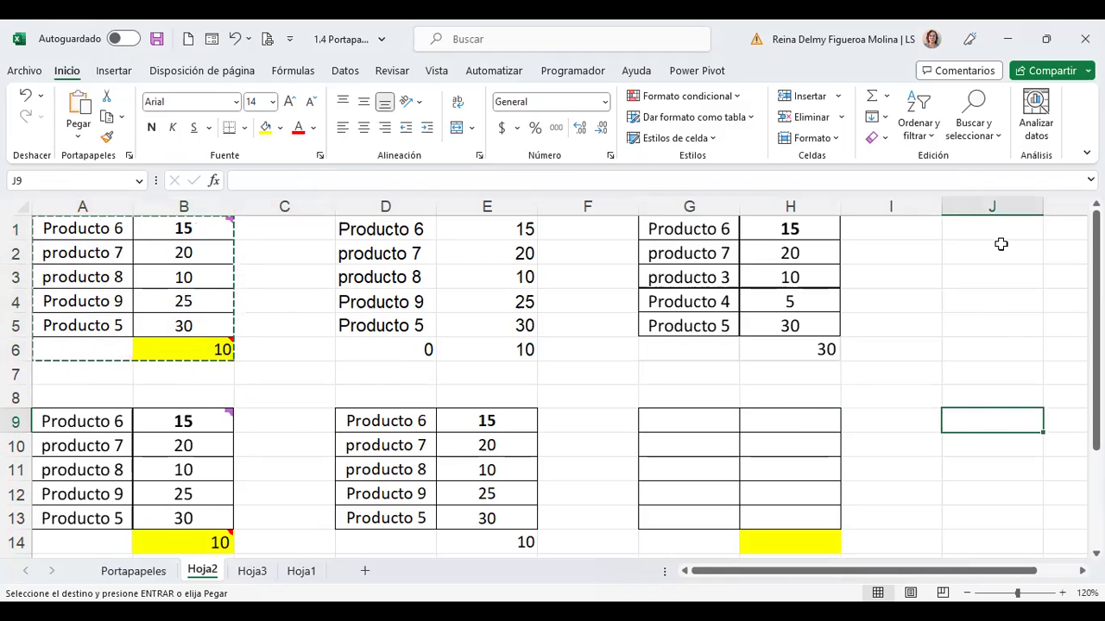
key("ctrl+alt+v")
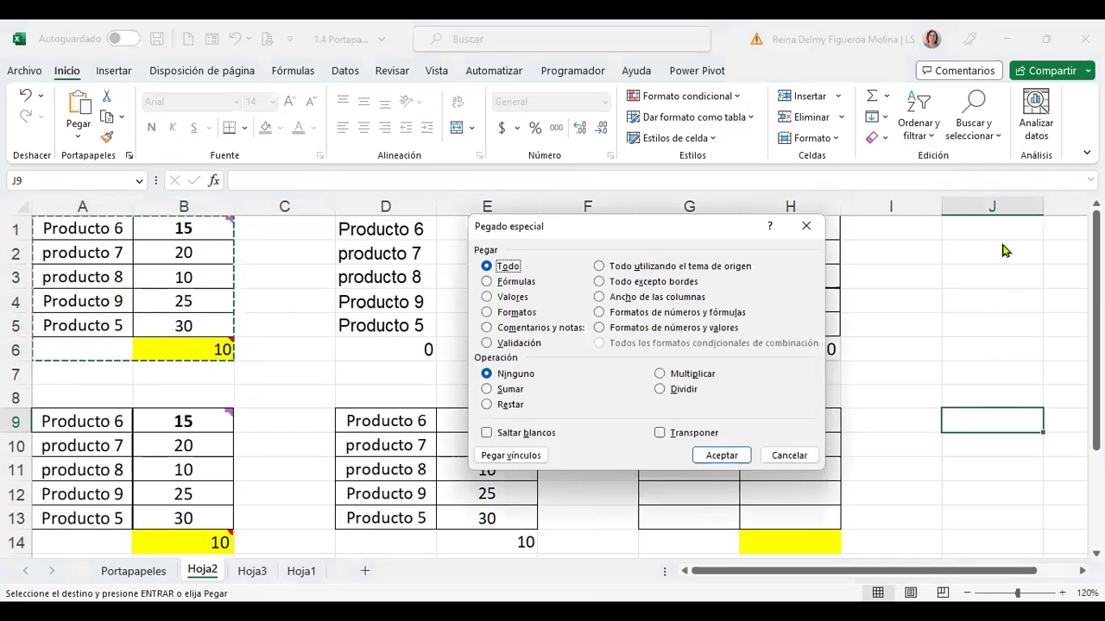
left_click(556, 331)
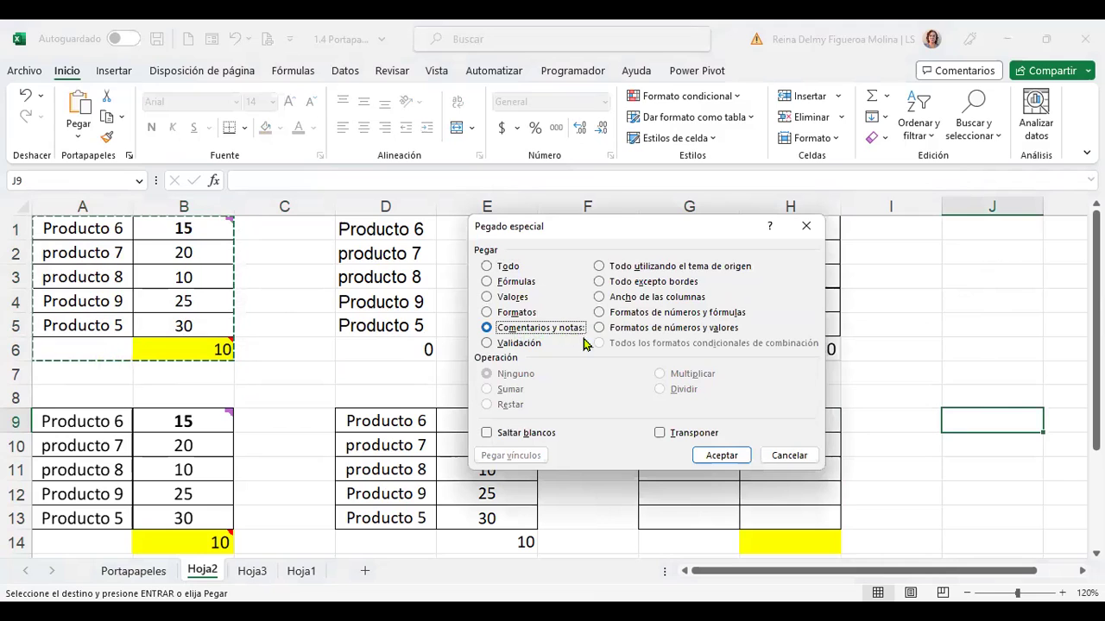
left_click(732, 457)
left_click_drag(818, 576, 928, 576)
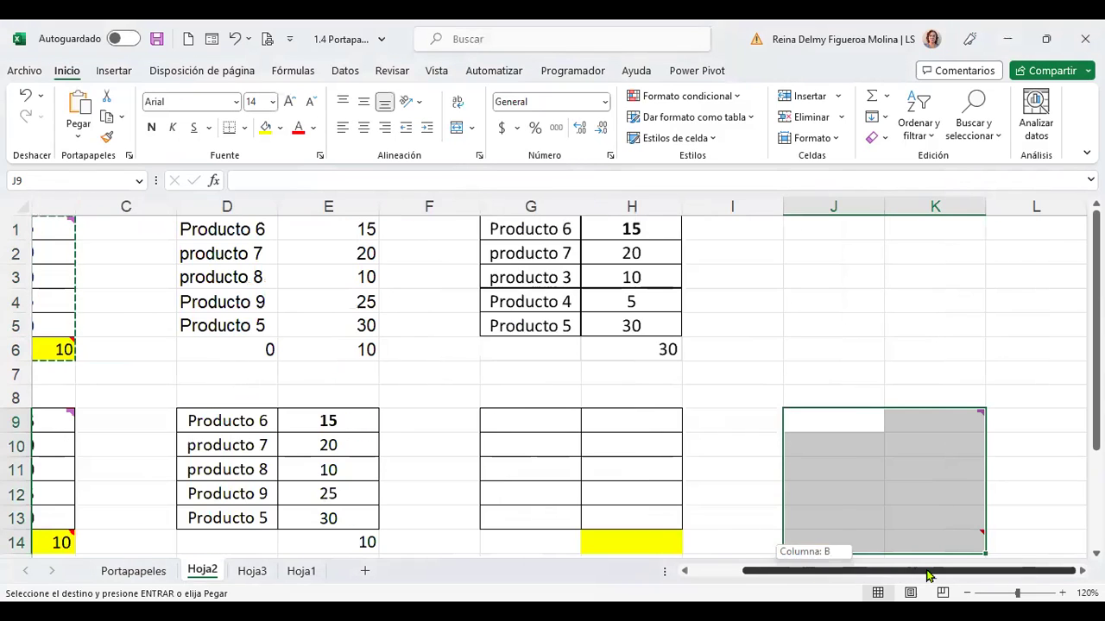
left_click(1047, 440)
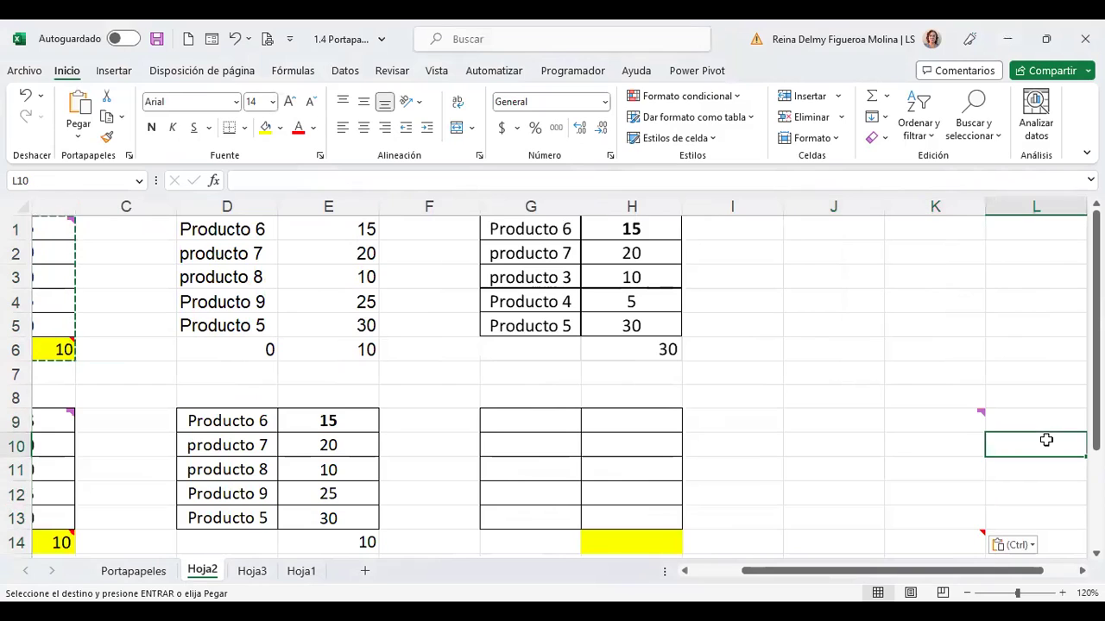
left_click(937, 411)
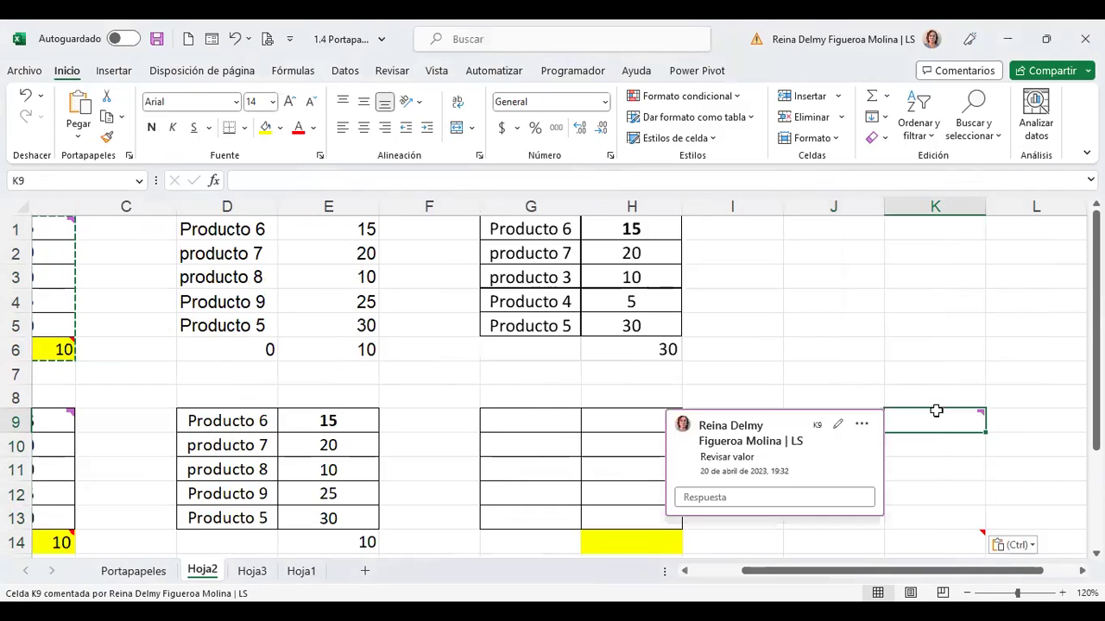
left_click(939, 536)
scroll(979, 492, "down", 1)
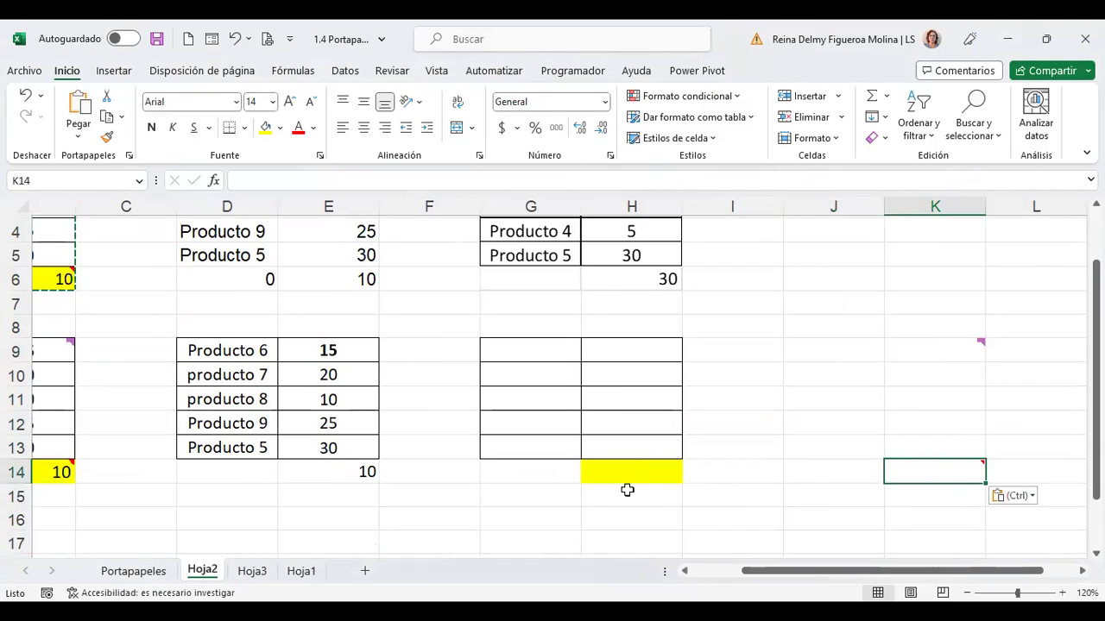
scroll(627, 490, "up", 1)
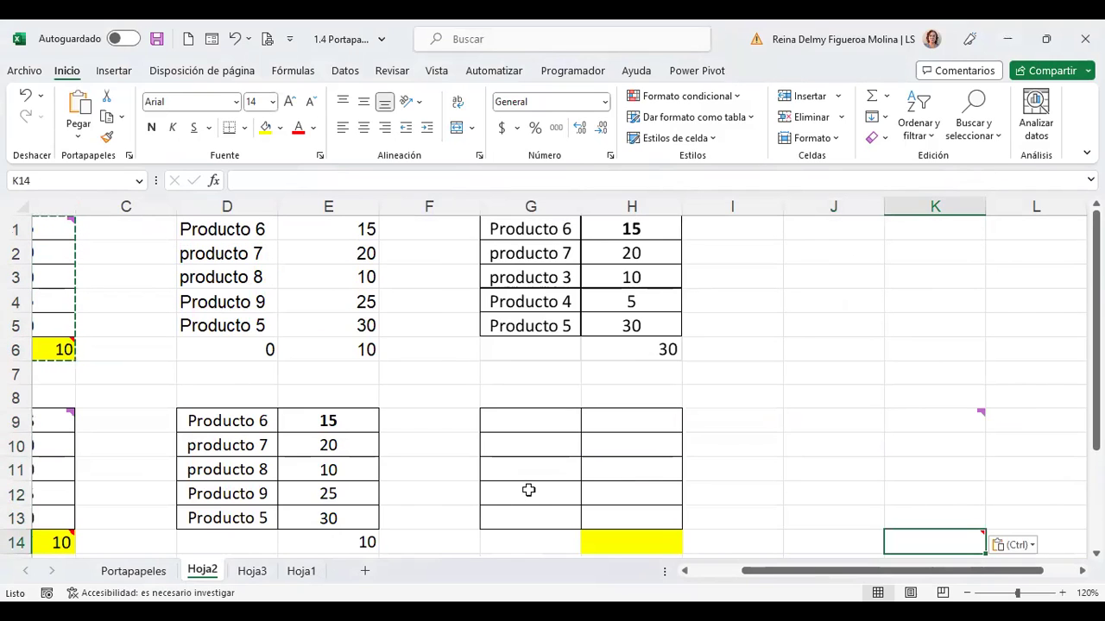
key("ctrl+alt+v")
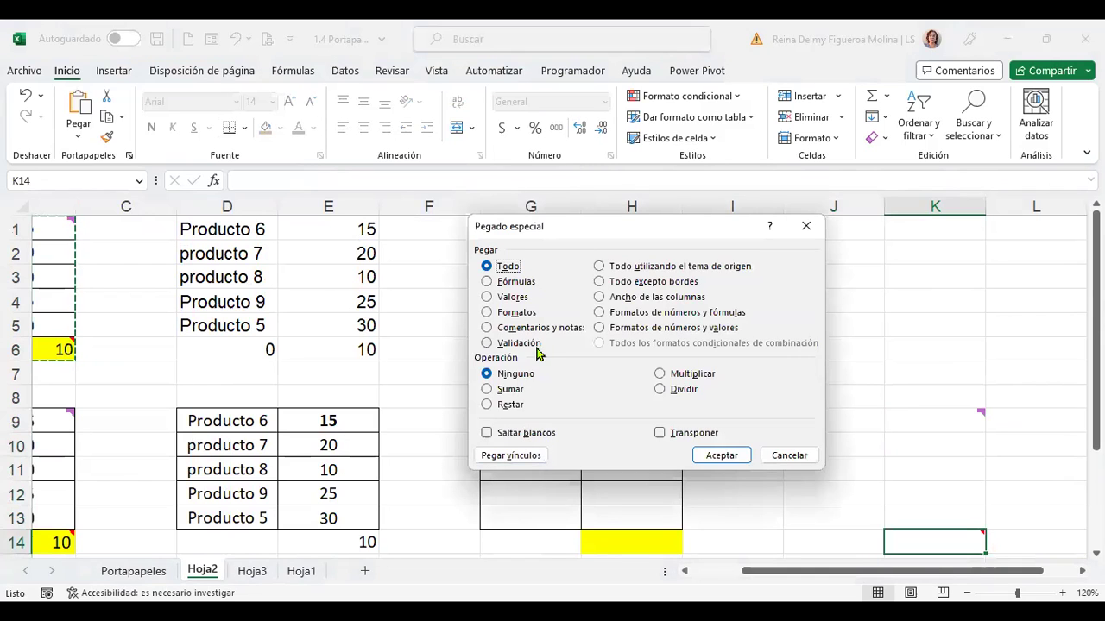
left_click(789, 456)
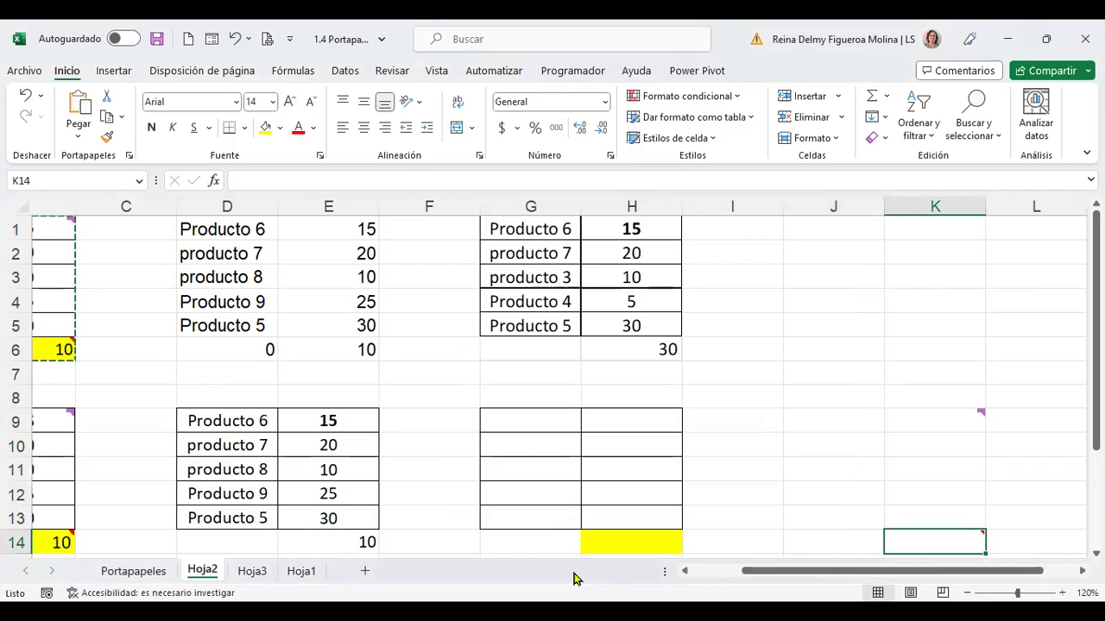
left_click(728, 577)
mouse_move(190, 339)
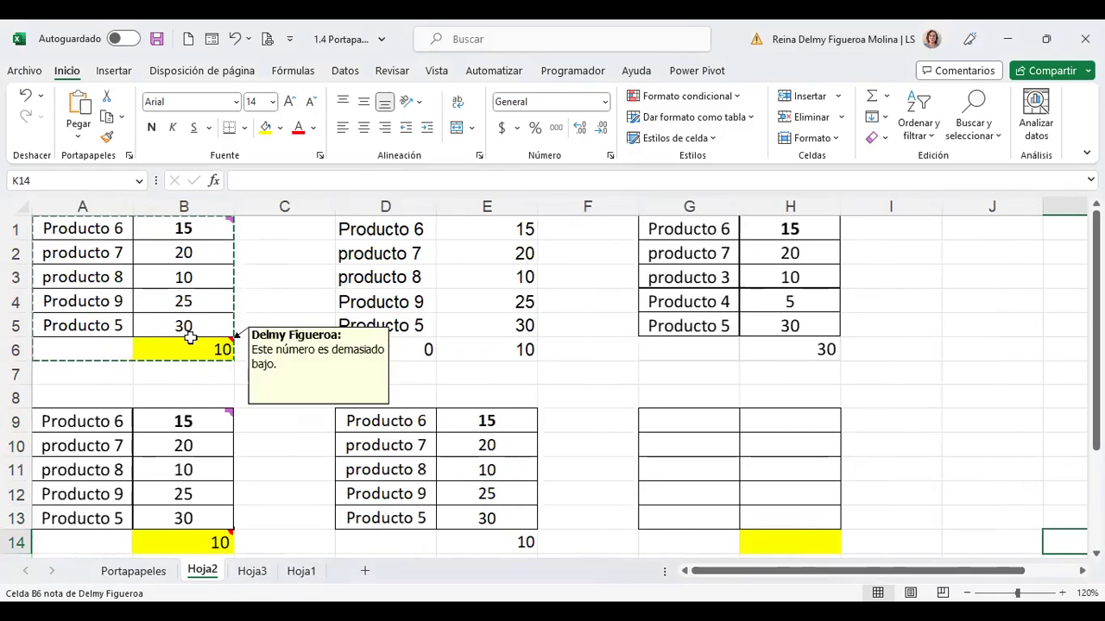
left_click(263, 572)
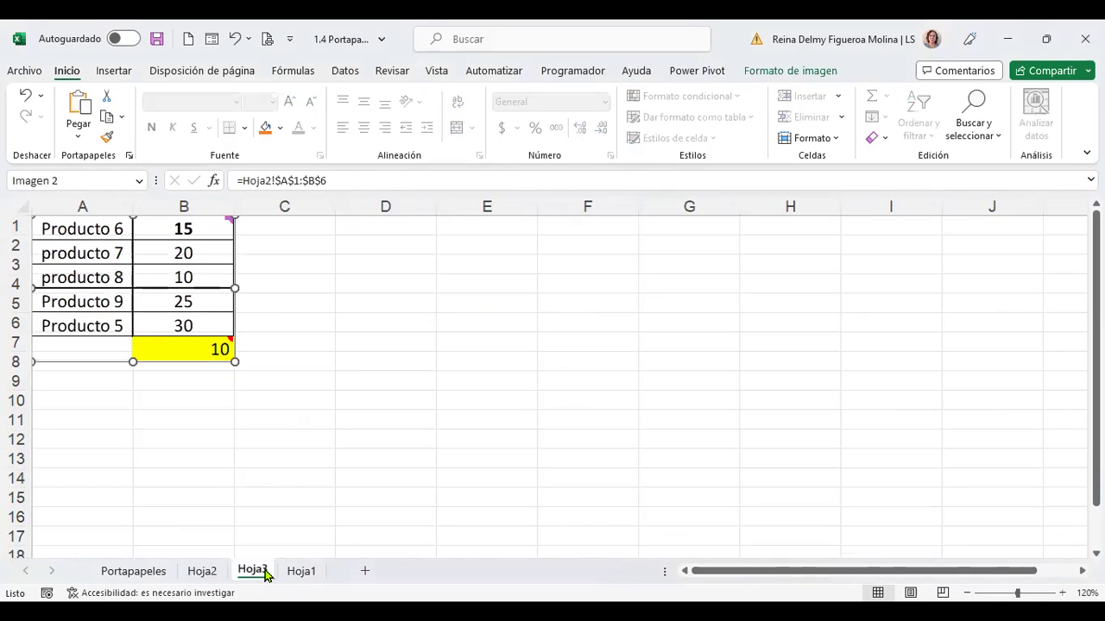
left_click(301, 571)
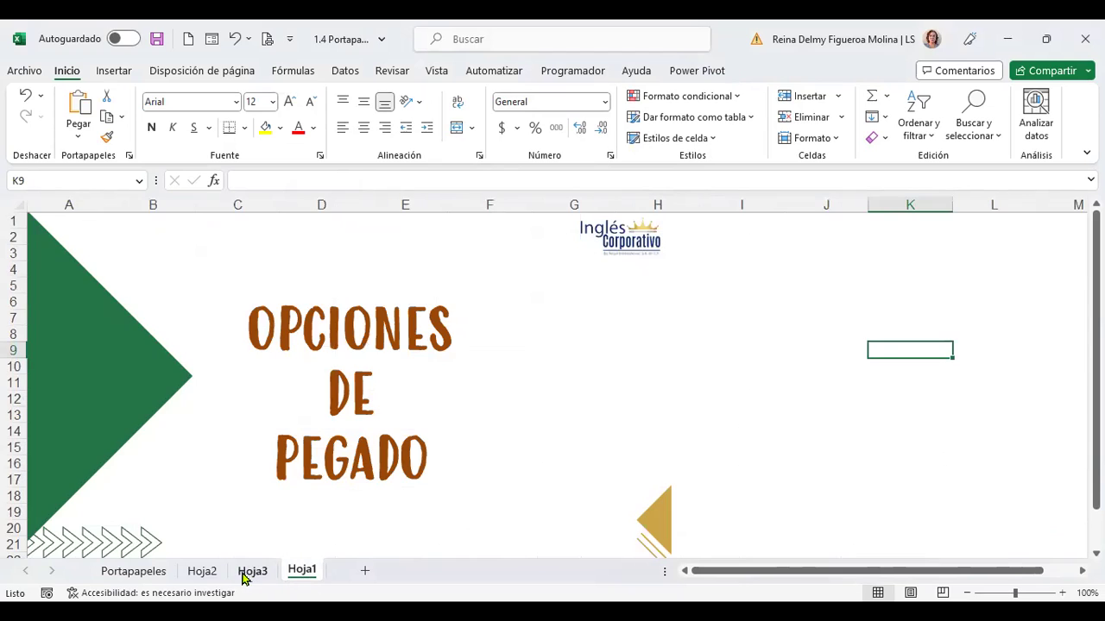
left_click(207, 573)
left_click(143, 572)
left_click(201, 572)
left_click(250, 572)
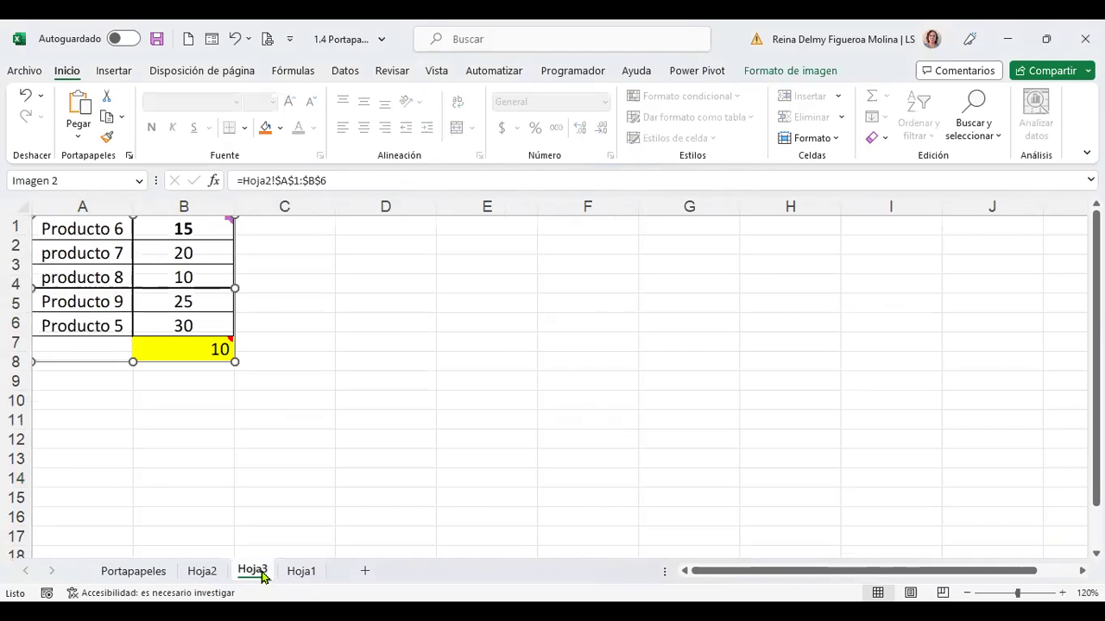
left_click(218, 575)
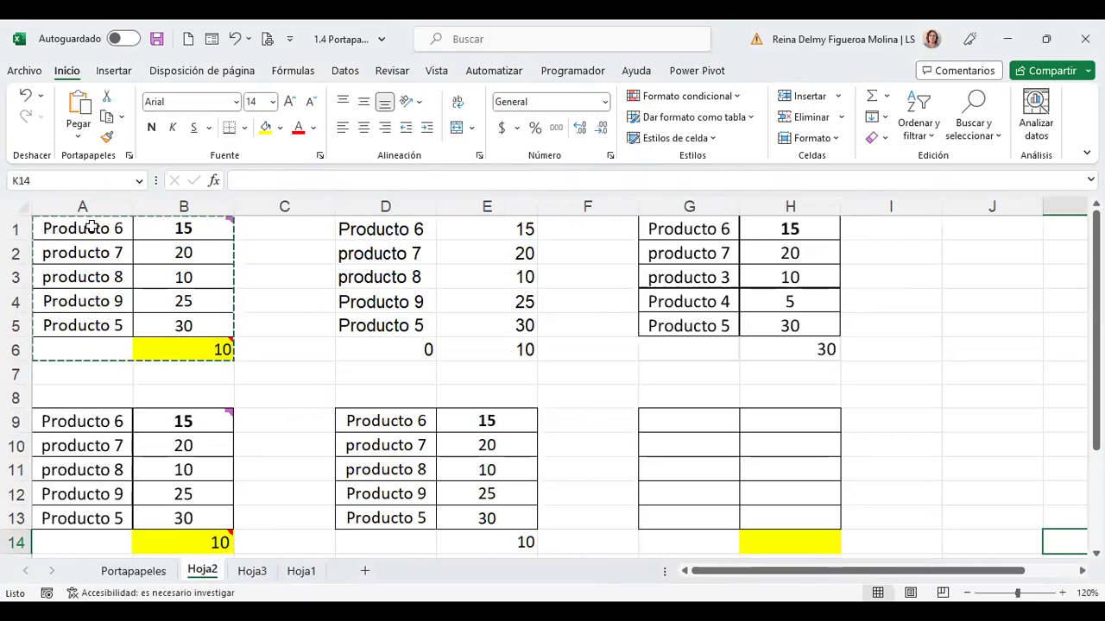
left_click_drag(91, 228, 93, 321)
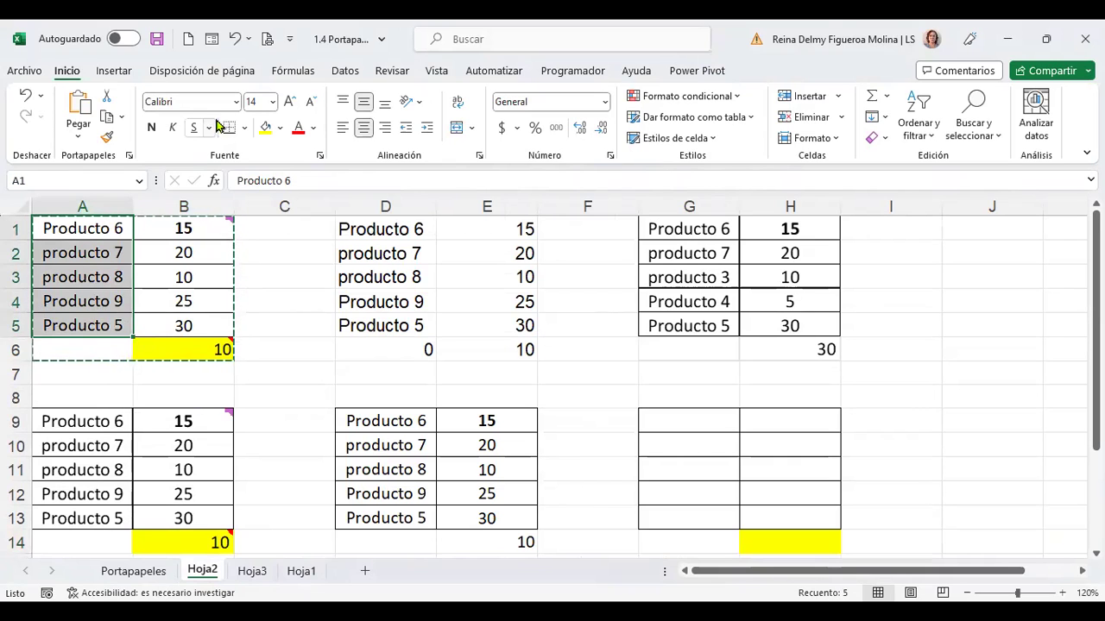
Step: Apply Lista data validation to A1:A5 with source =$A$1:$A$5
left_click(351, 68)
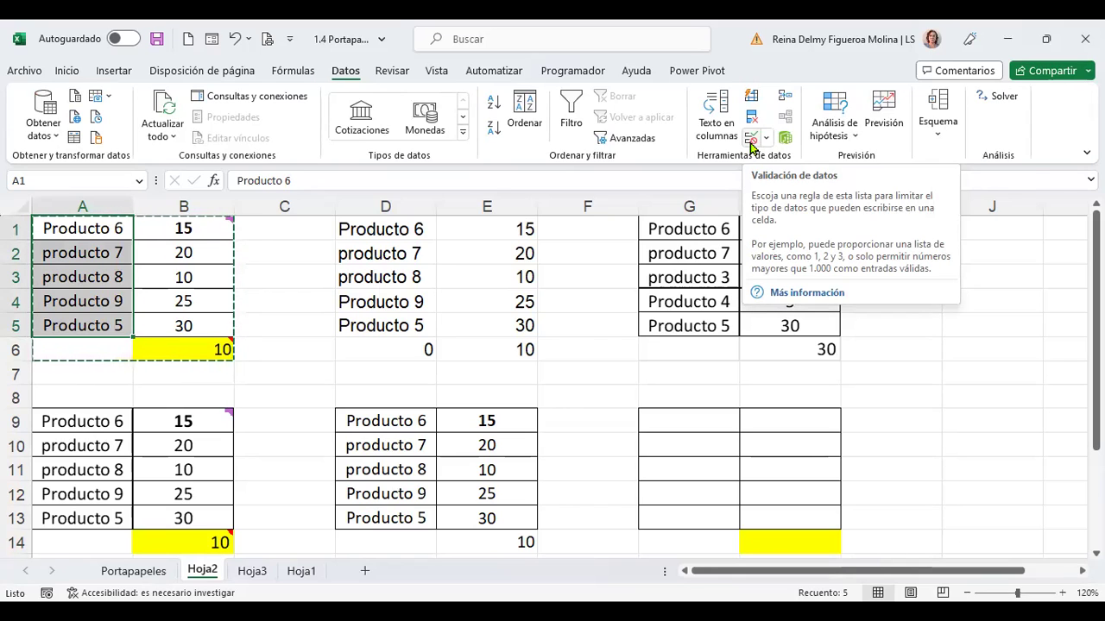
left_click(751, 140)
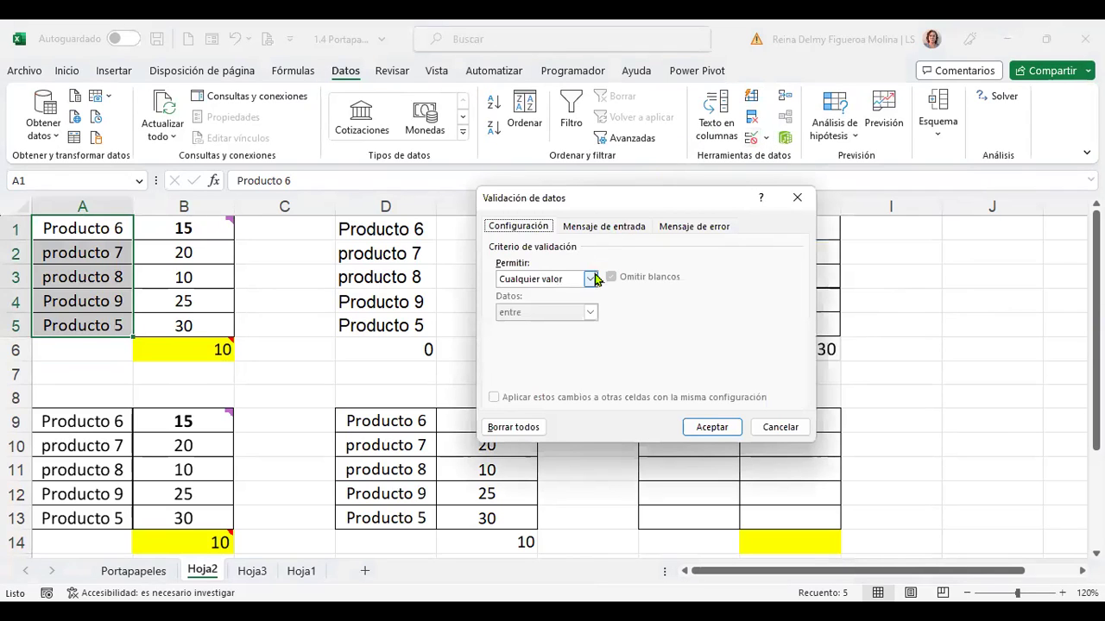
left_click(592, 280)
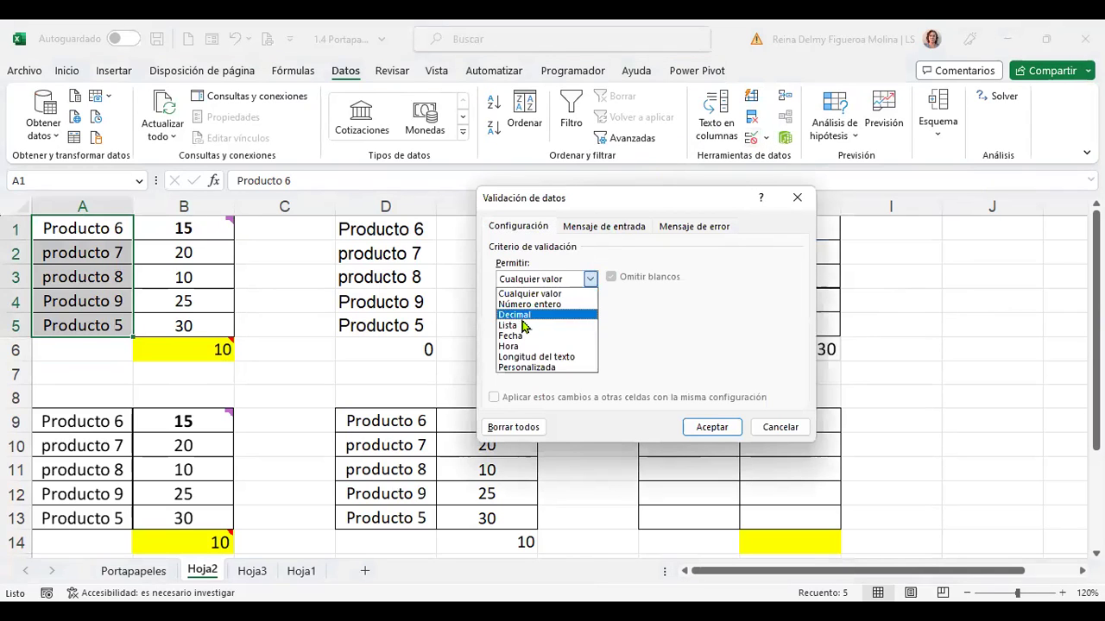
left_click(523, 324)
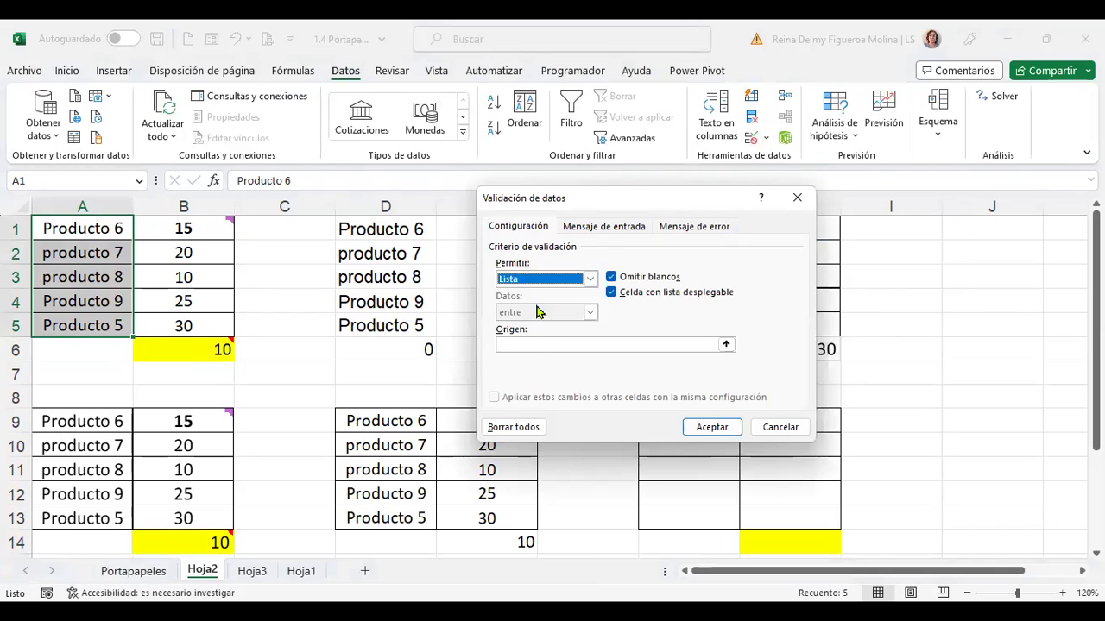
left_click(533, 344)
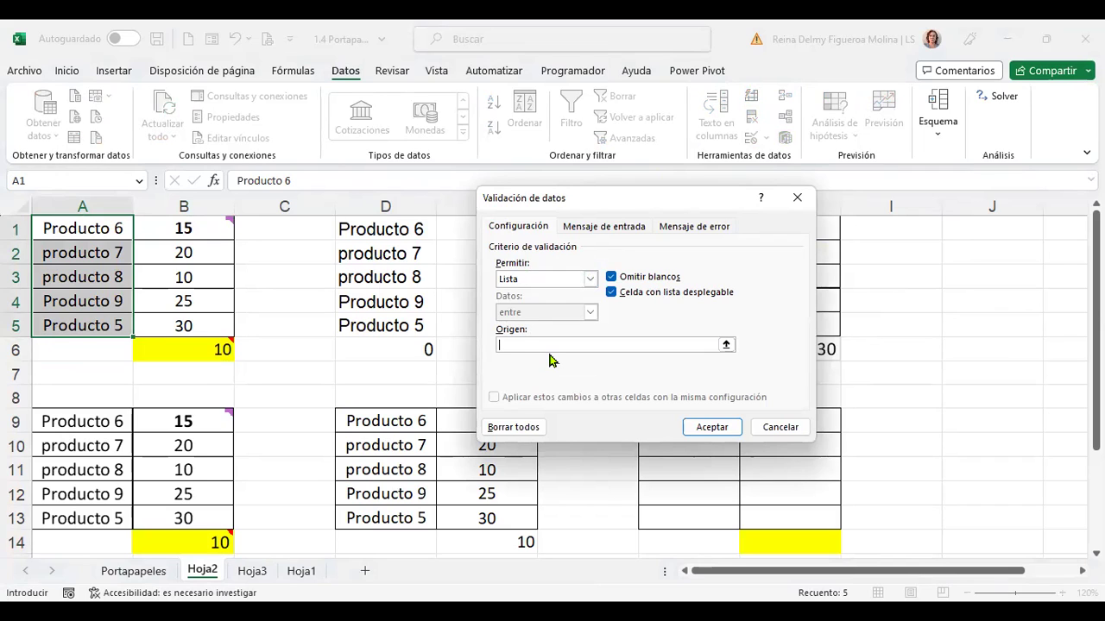
left_click(83, 226)
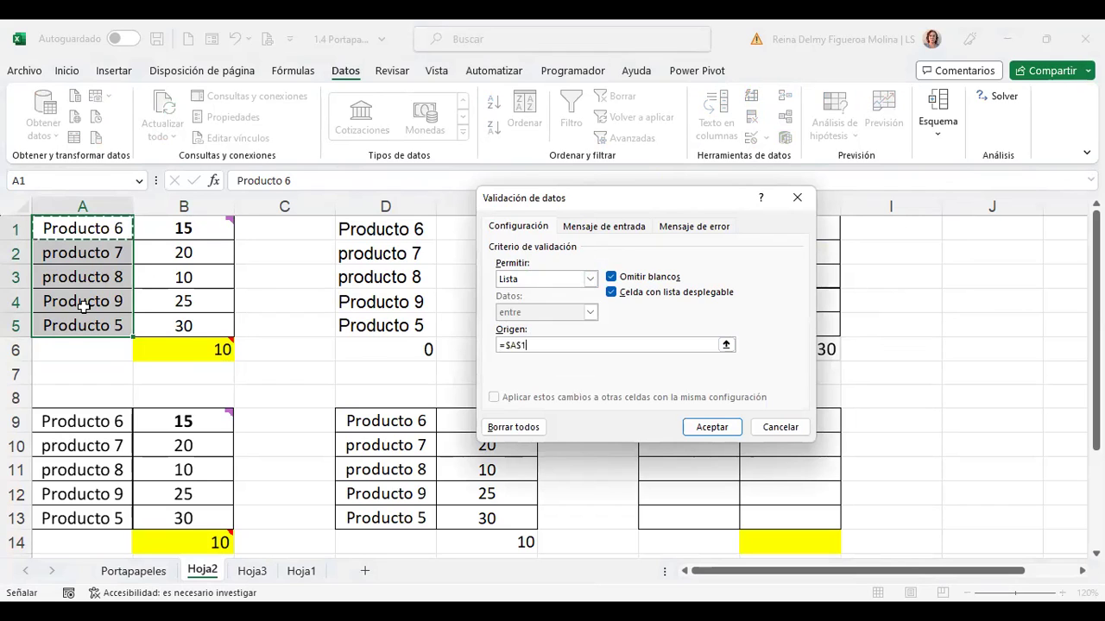
left_click_drag(80, 319, 79, 325)
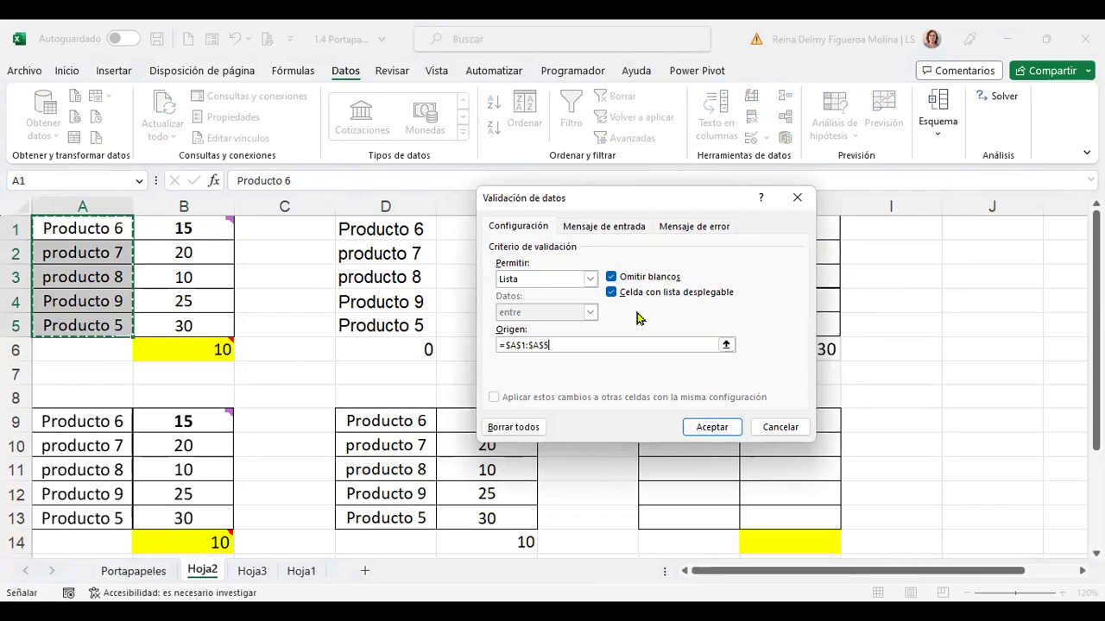
left_click(727, 426)
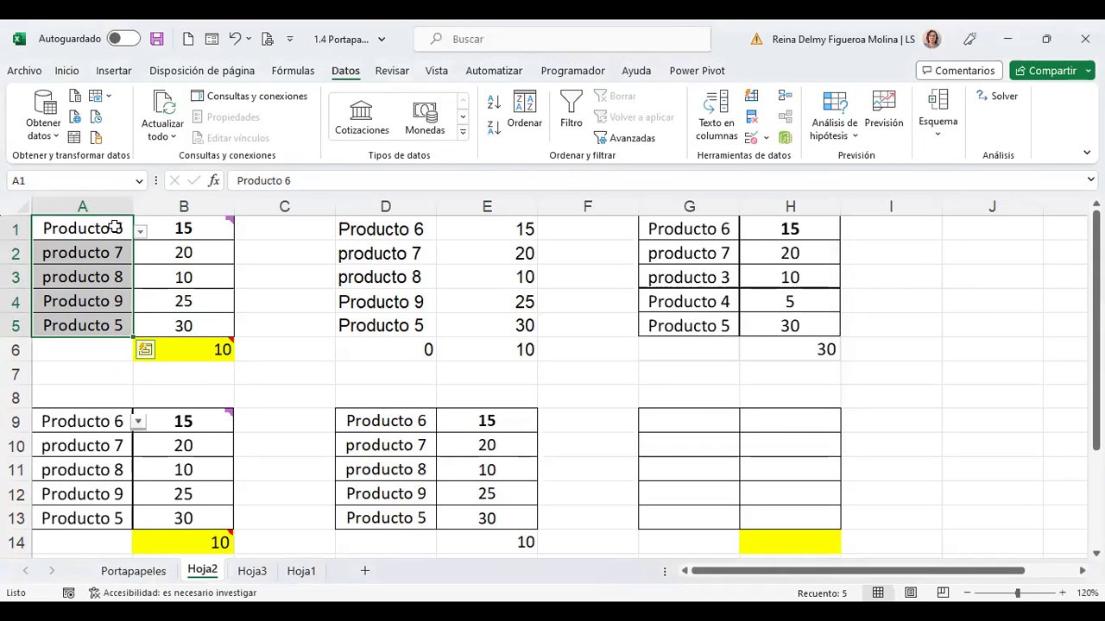
Step: Pick Producto 5, producto 8, Producto 9 and producto 8 for A1–A4 from their dropdowns
left_click(140, 233)
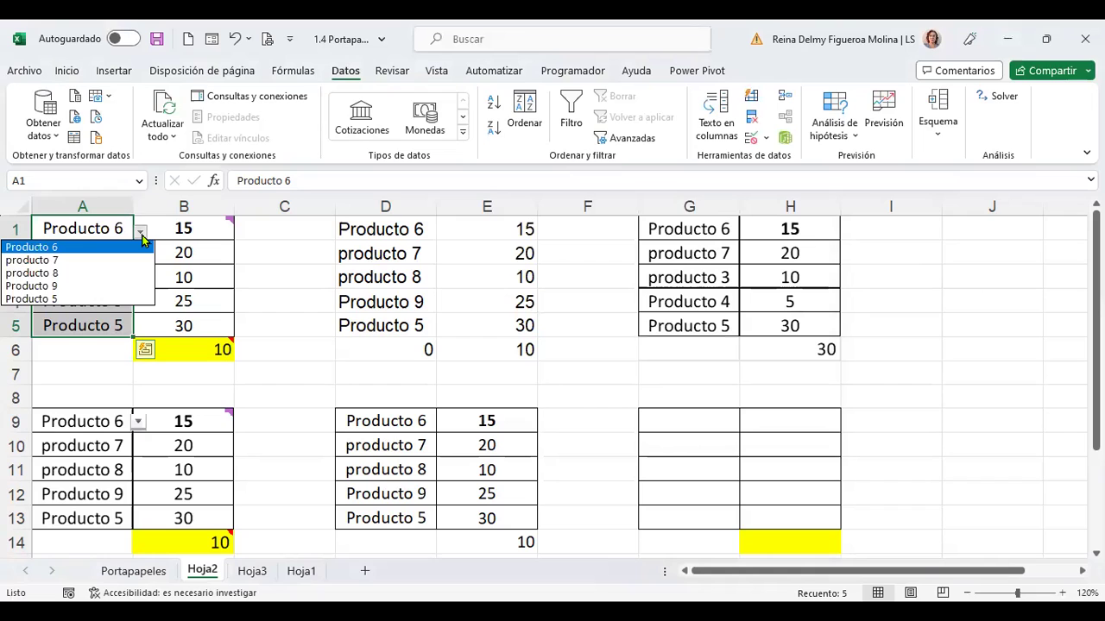
left_click(93, 297)
left_click(90, 247)
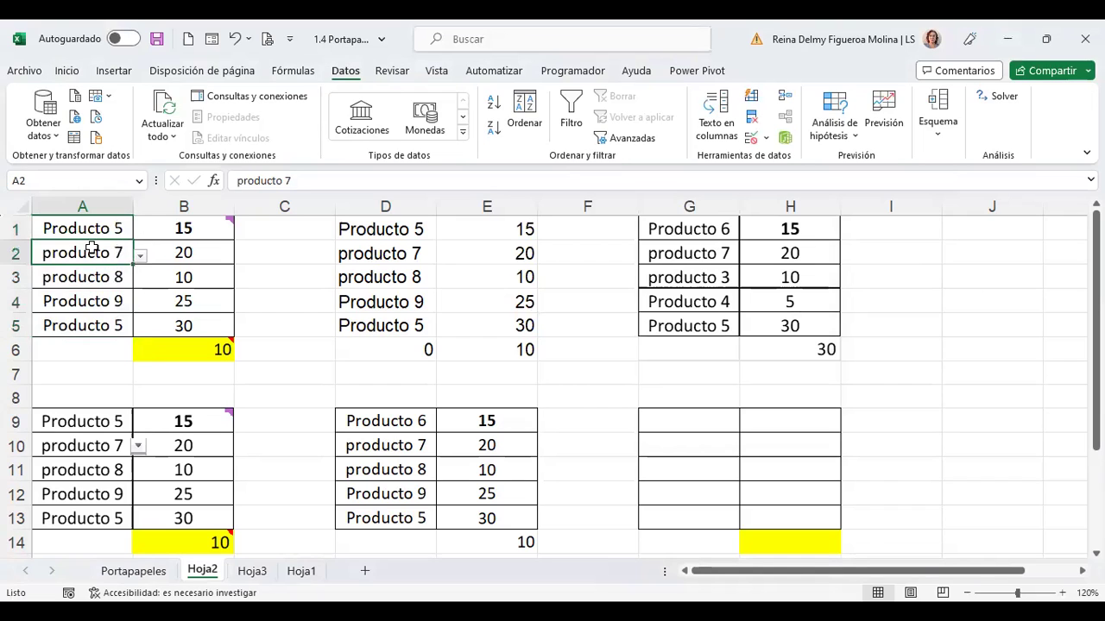
left_click(140, 258)
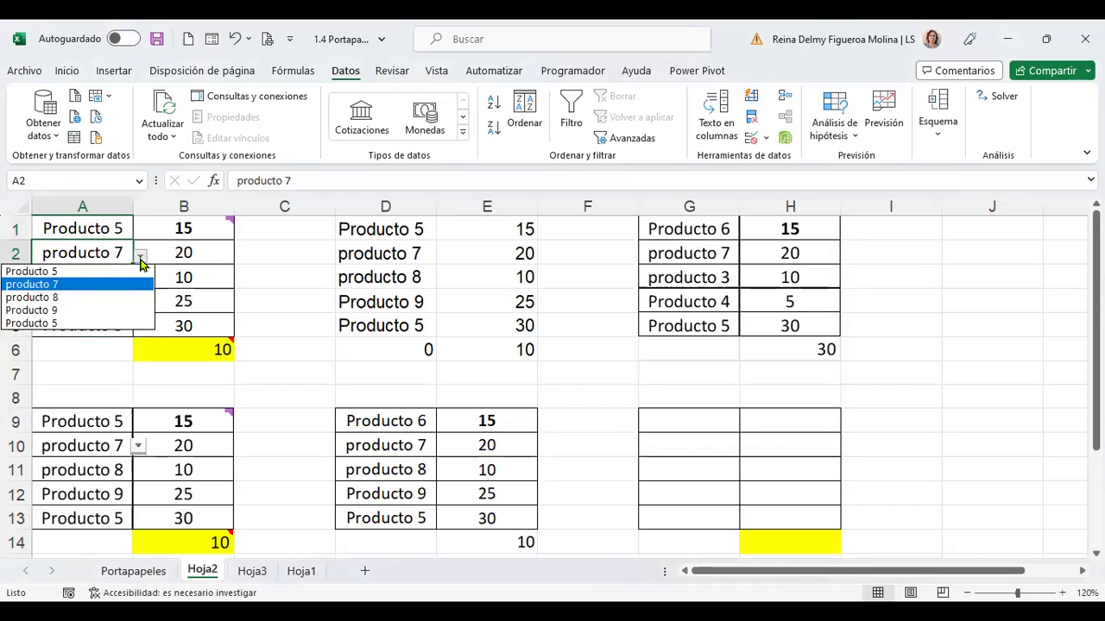
left_click(92, 297)
left_click(93, 279)
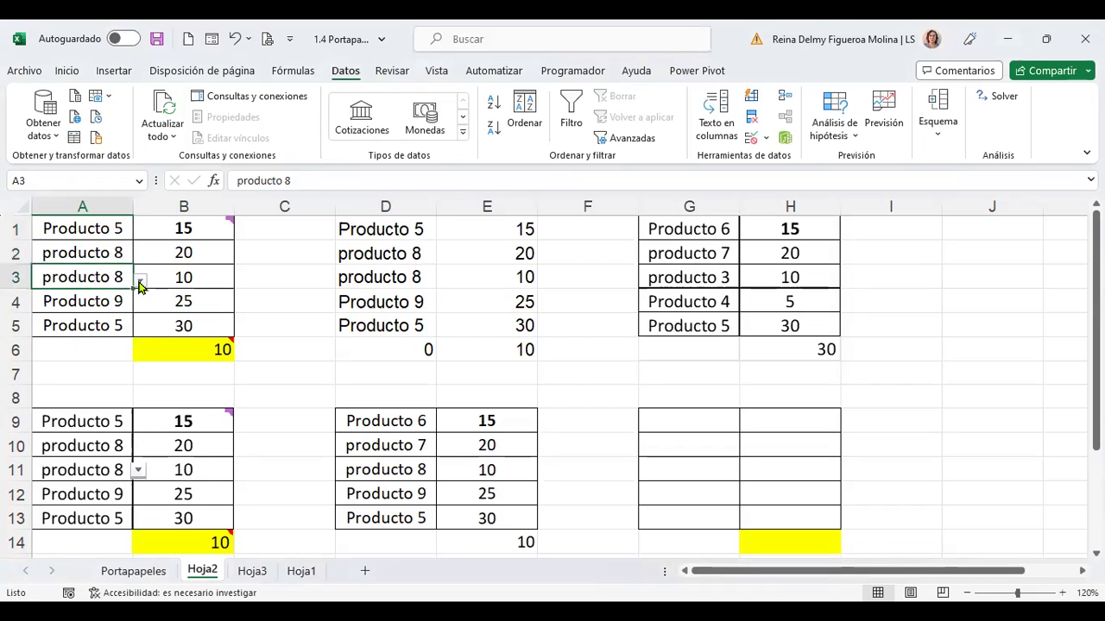
left_click(140, 280)
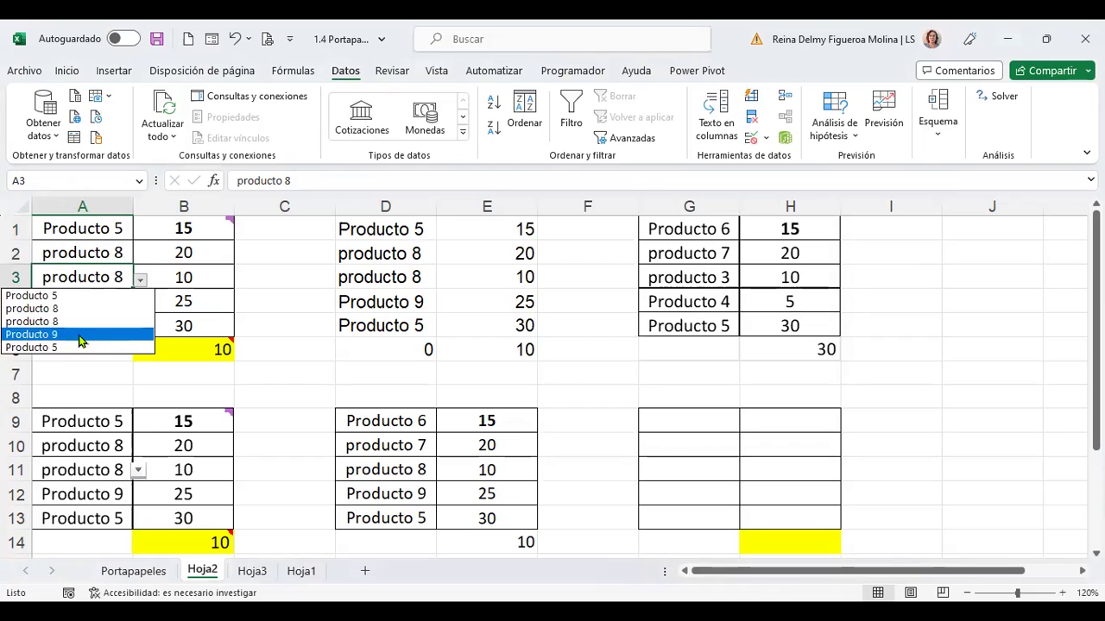
left_click(86, 335)
left_click(87, 301)
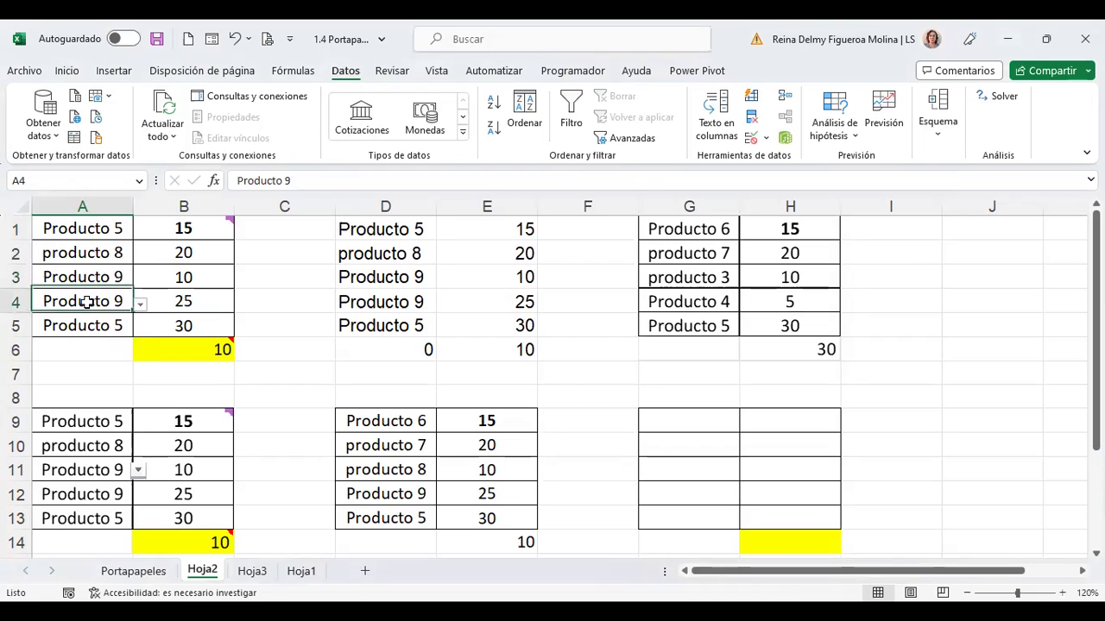
left_click(139, 305)
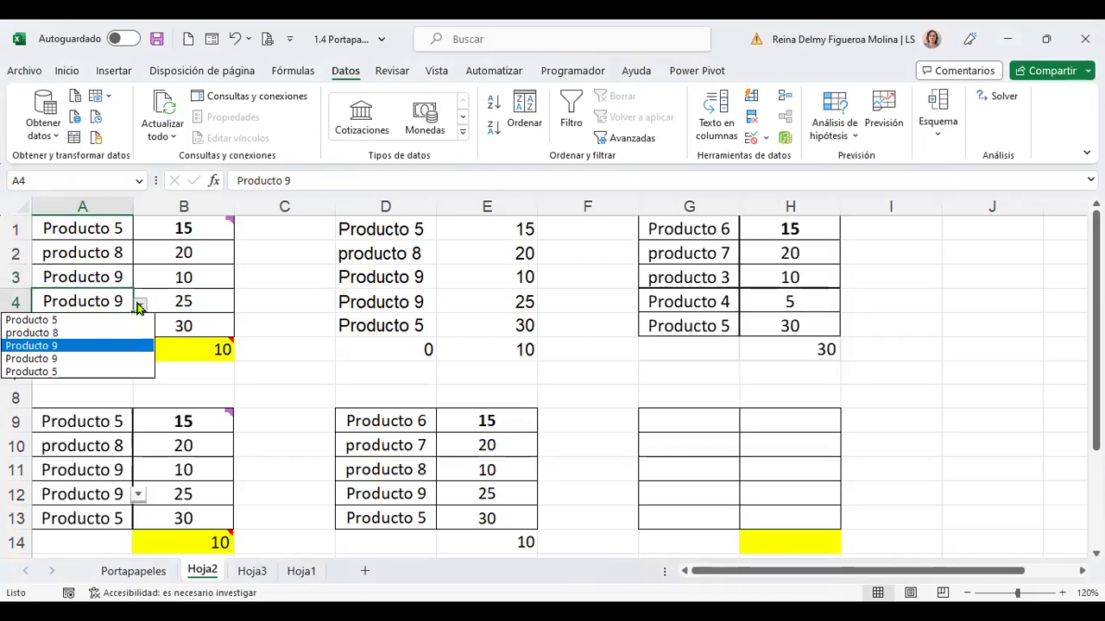
left_click(95, 335)
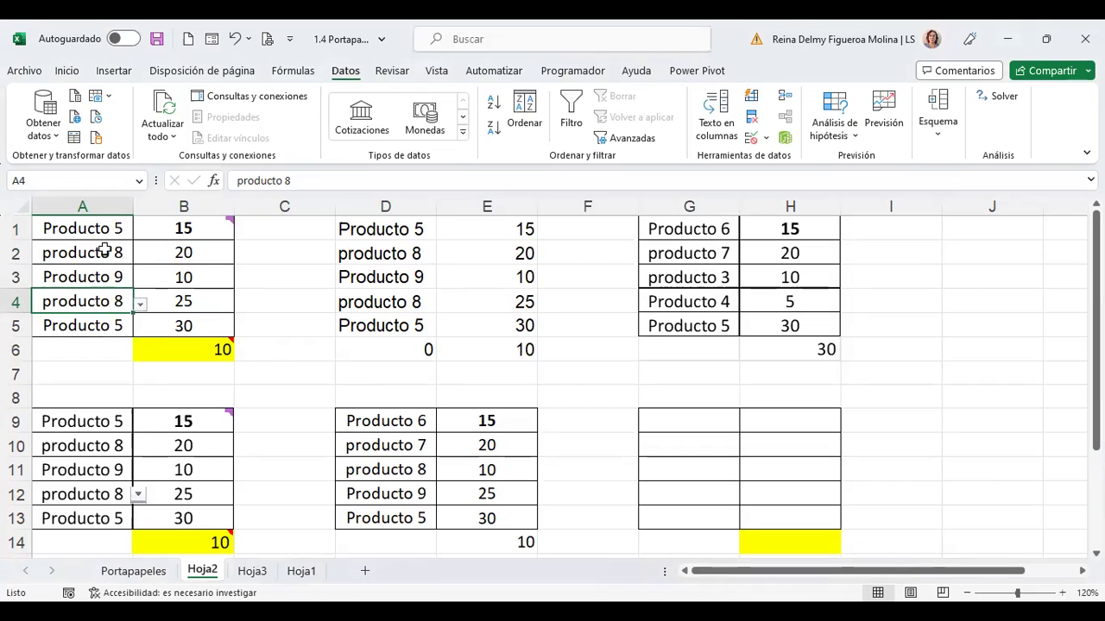
left_click_drag(103, 228, 192, 342)
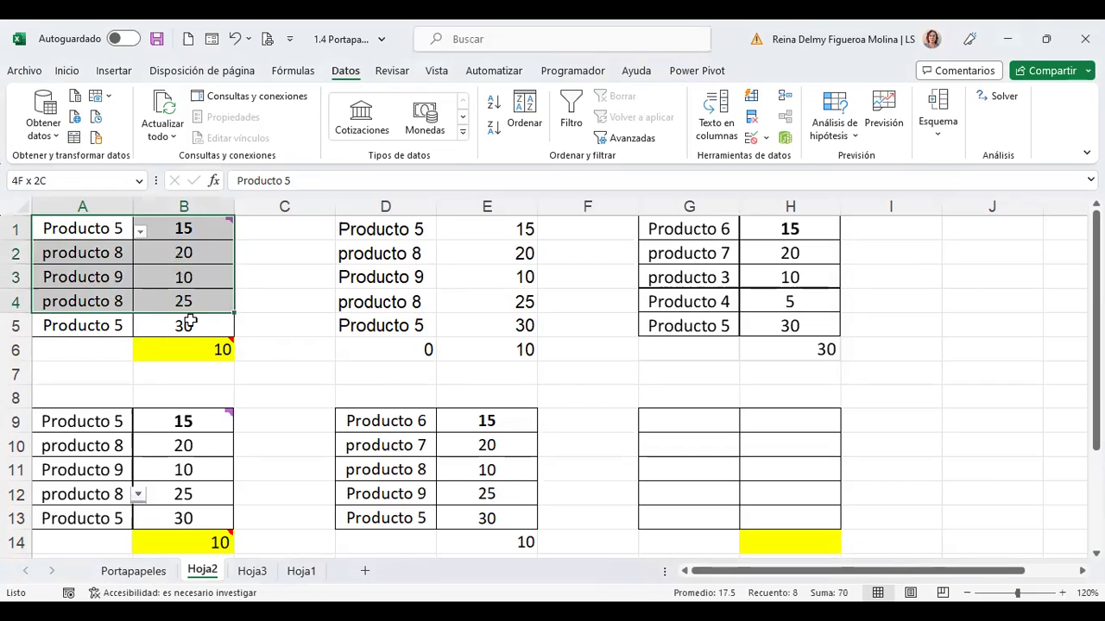
Step: Copy A1:B6 and paste only its validation rules (Validación) starting at J9
mouse_move(191, 342)
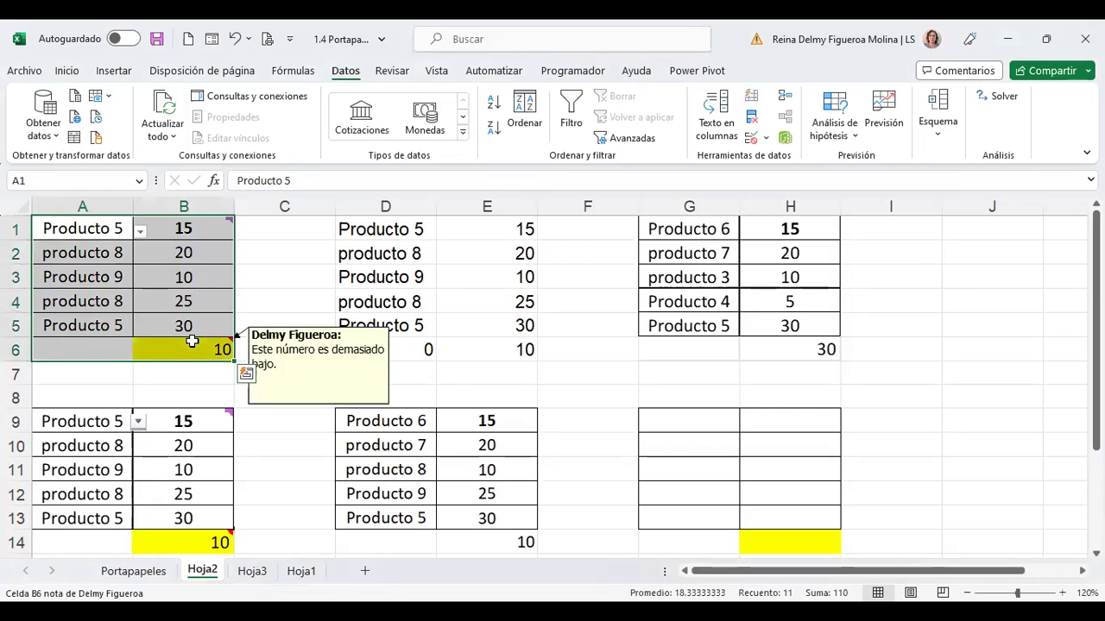
key("ctrl+c")
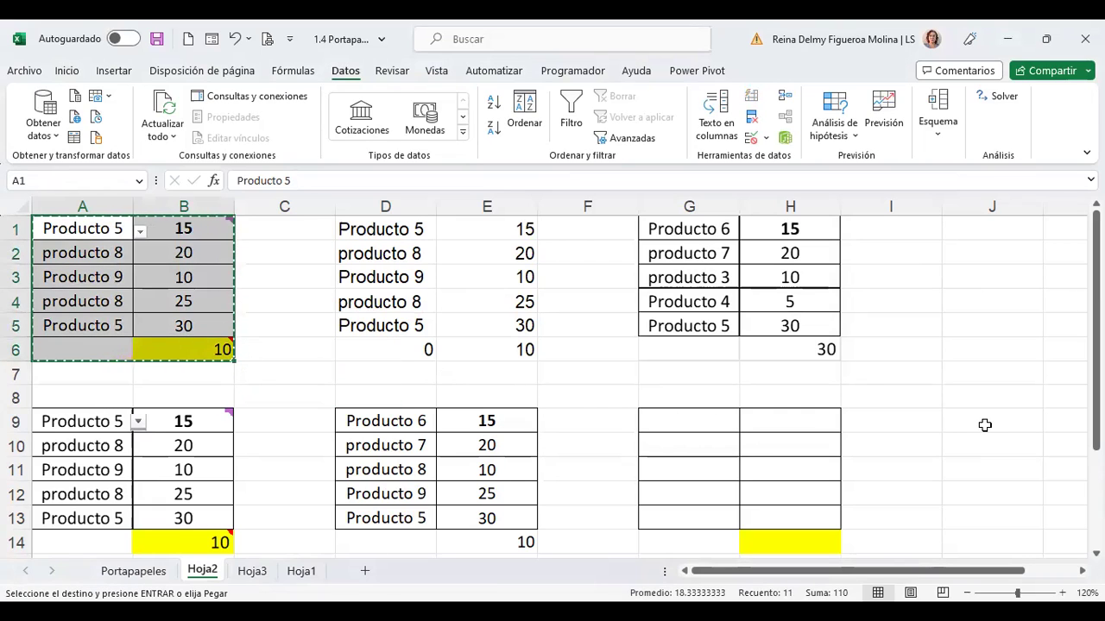
left_click(987, 422)
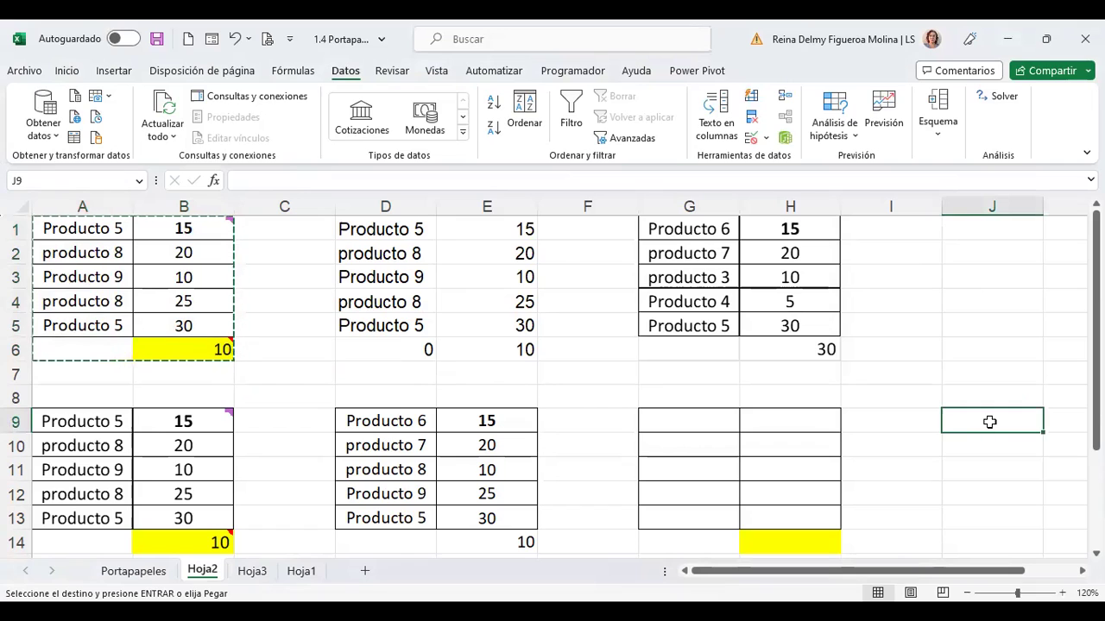
key("ctrl+alt+v")
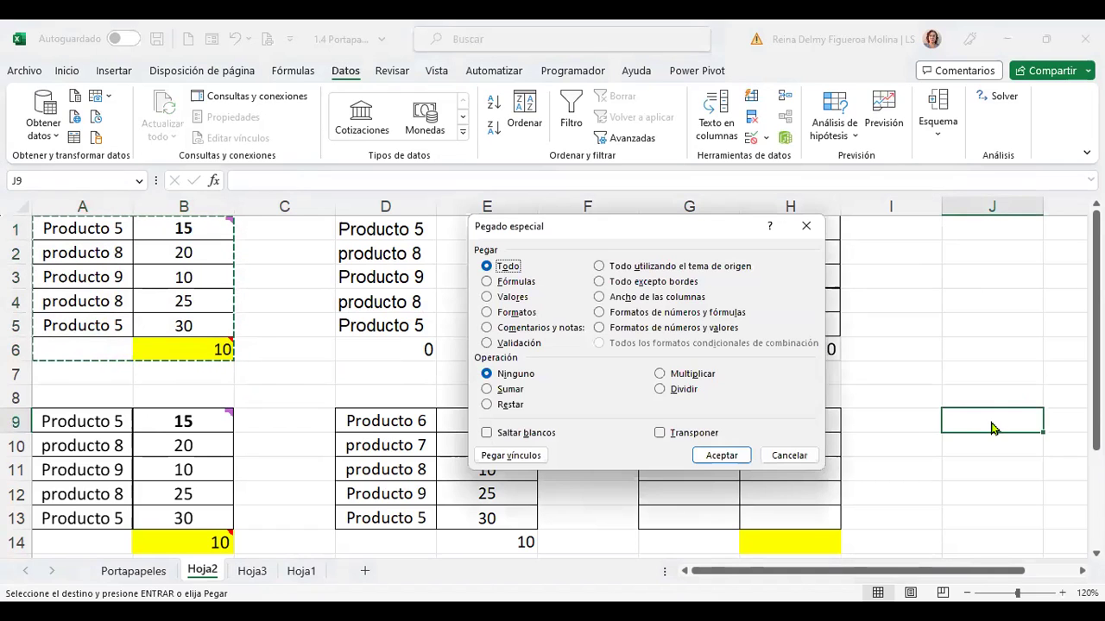
left_click(529, 343)
left_click(716, 455)
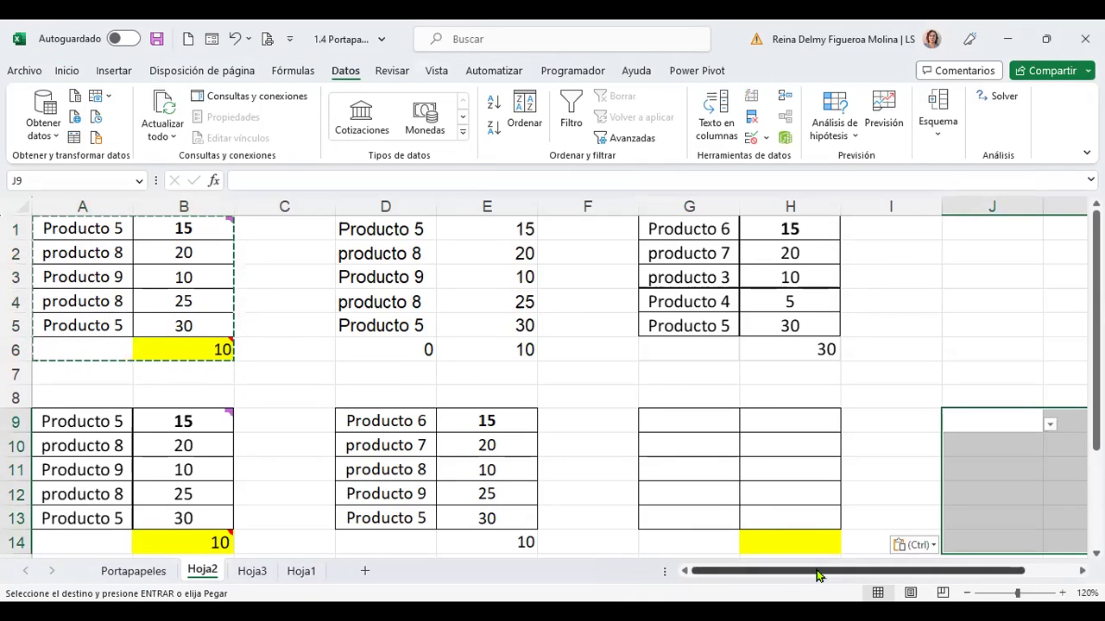
left_click_drag(798, 574, 850, 574)
Step: Choose Producto 5 for J9 and producto 8 for J10 from their dropdown lists
left_click(1015, 418)
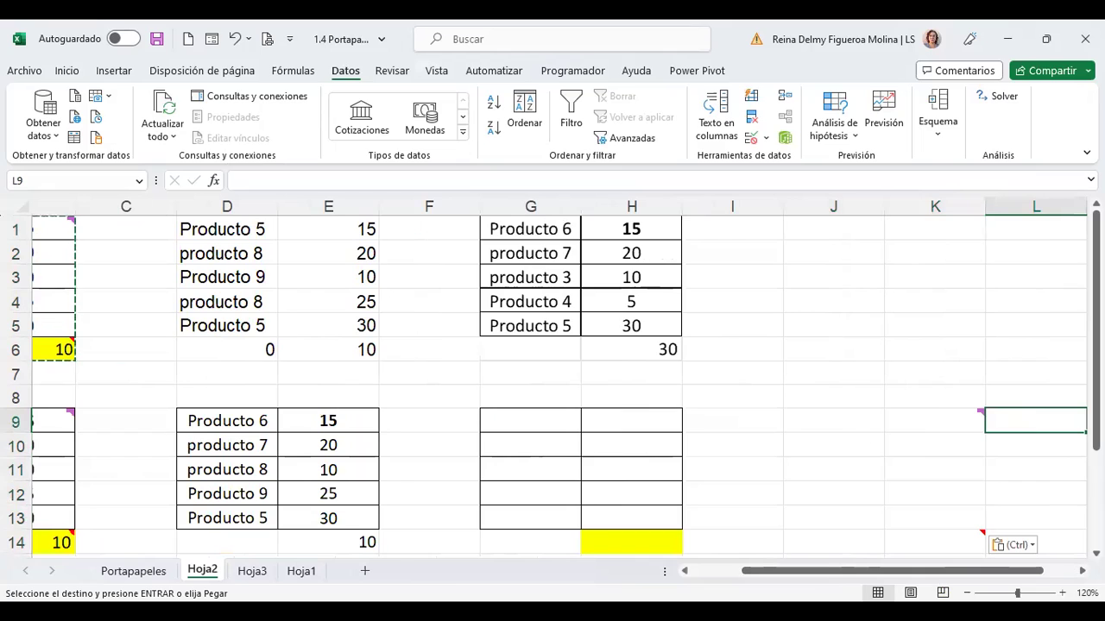
left_click(840, 425)
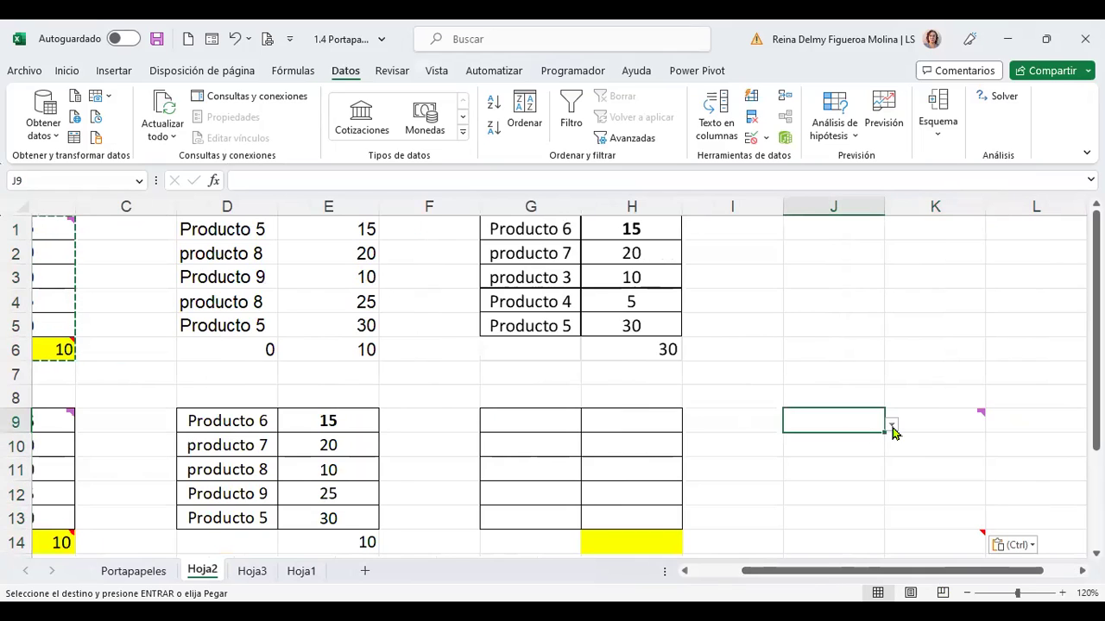
left_click(892, 425)
left_click(811, 490)
left_click(878, 453)
left_click(892, 450)
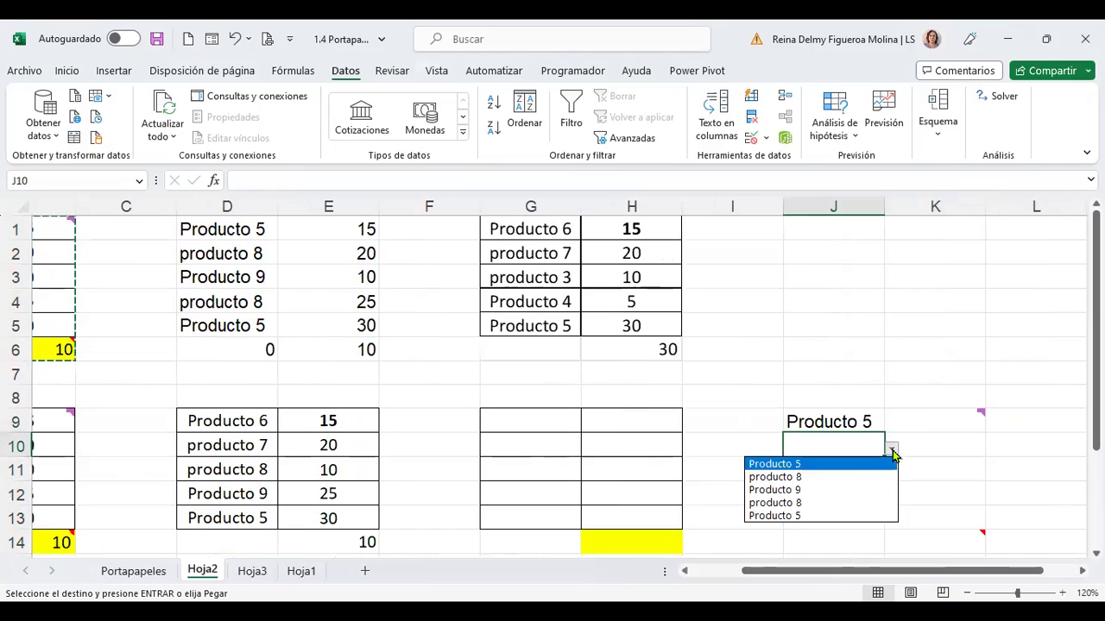
left_click(842, 479)
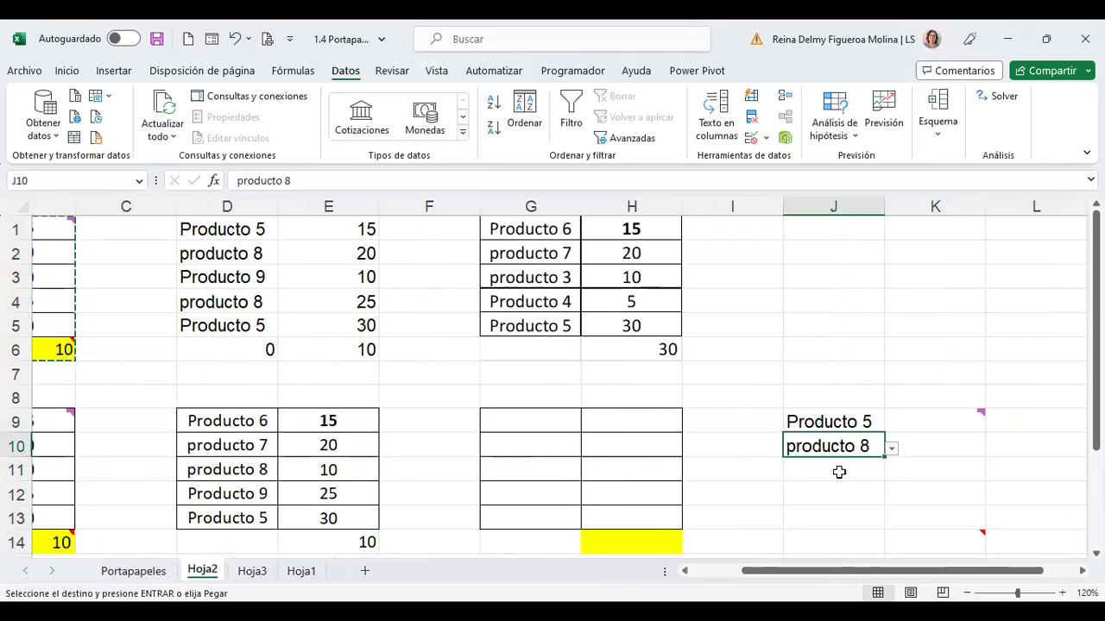
Step: Choose Producto 5 for J11 and producto 8 for J12 from their dropdown lists
left_click(838, 470)
left_click(891, 473)
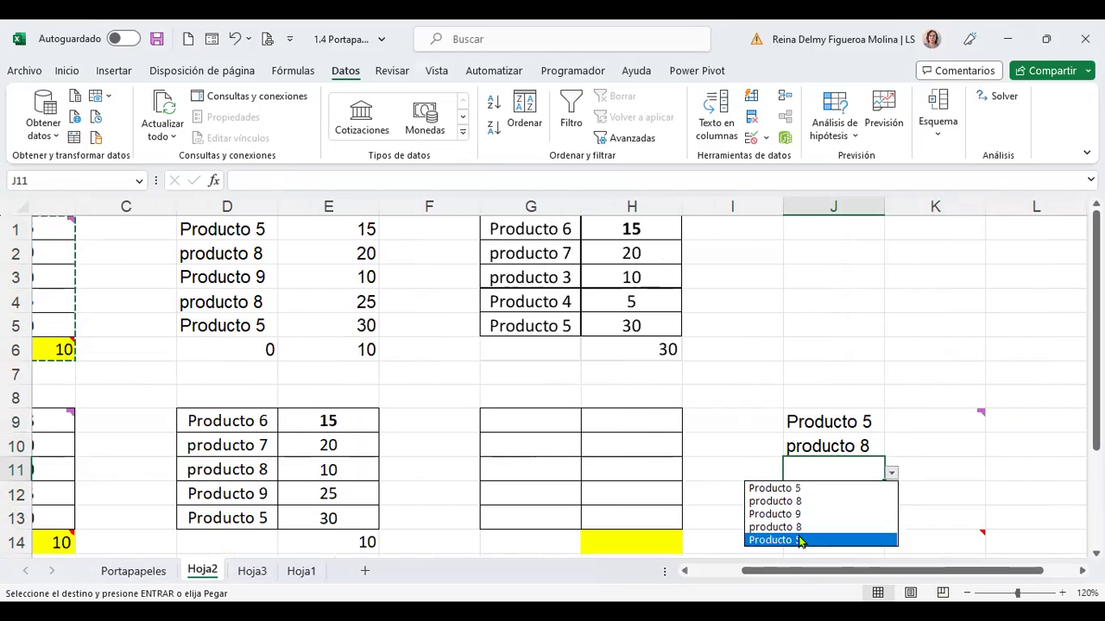
left_click(800, 541)
left_click(838, 498)
left_click(893, 500)
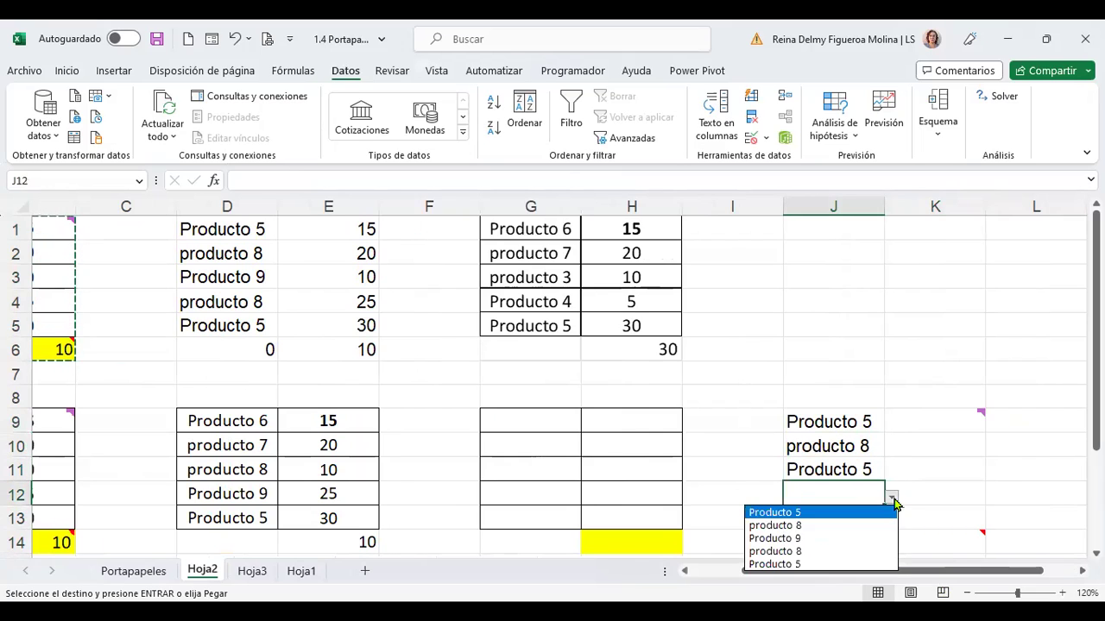
left_click(824, 526)
Step: Select K6 and open Paste Special, then dismiss it without pasting
left_click(921, 422)
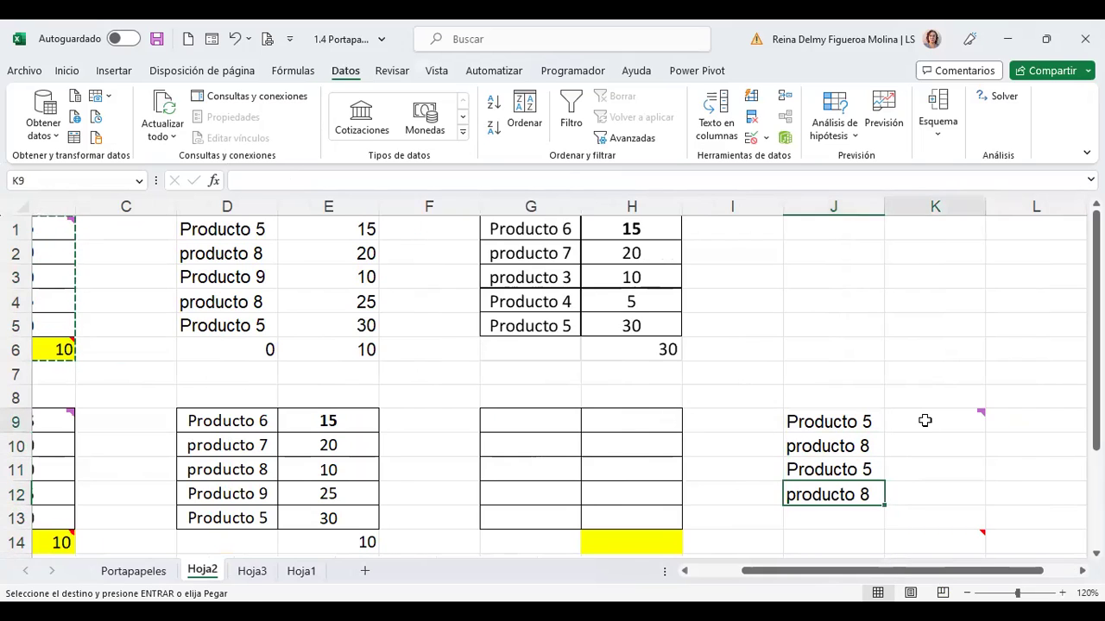
left_click(947, 348)
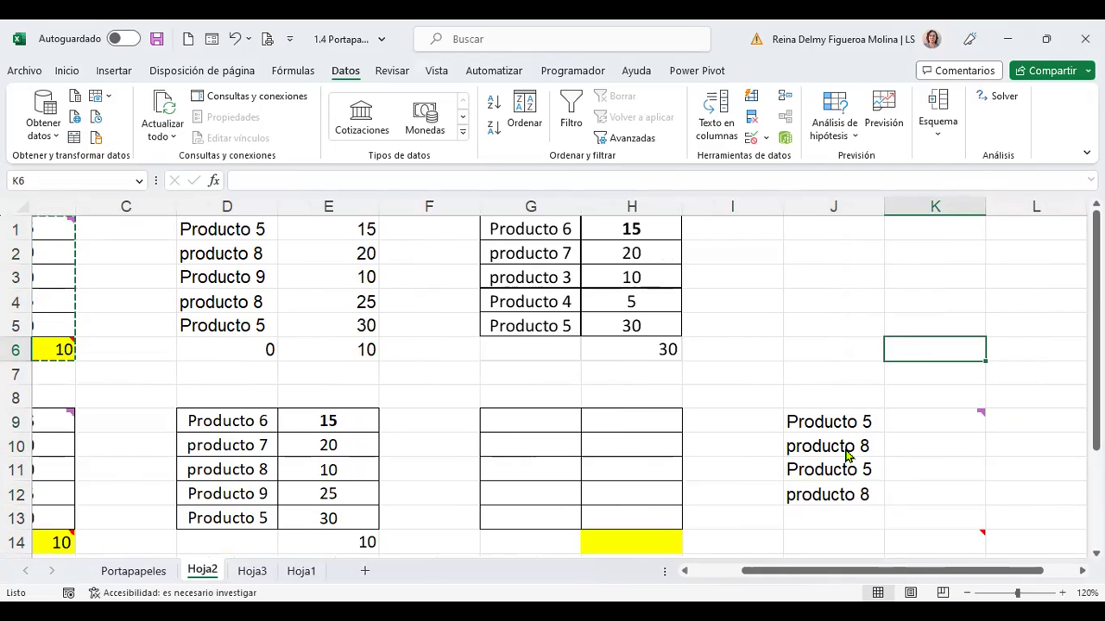
key("ctrl+alt+v")
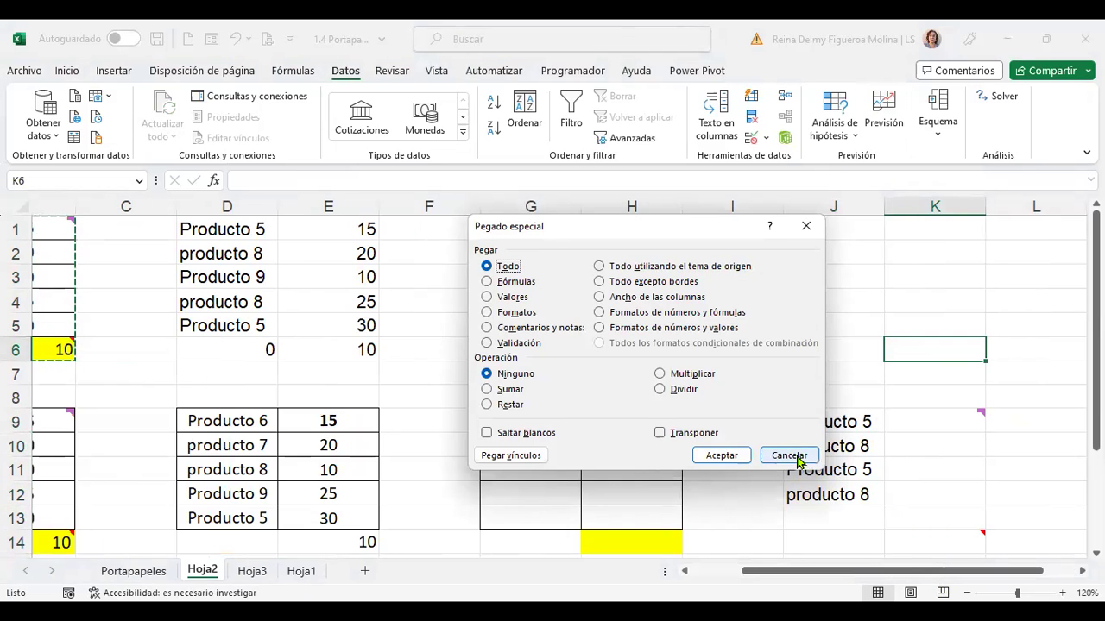
key("Return")
Step: Paste the table into J1 using 'Todo utilizando el tema de origen'
left_click(717, 575)
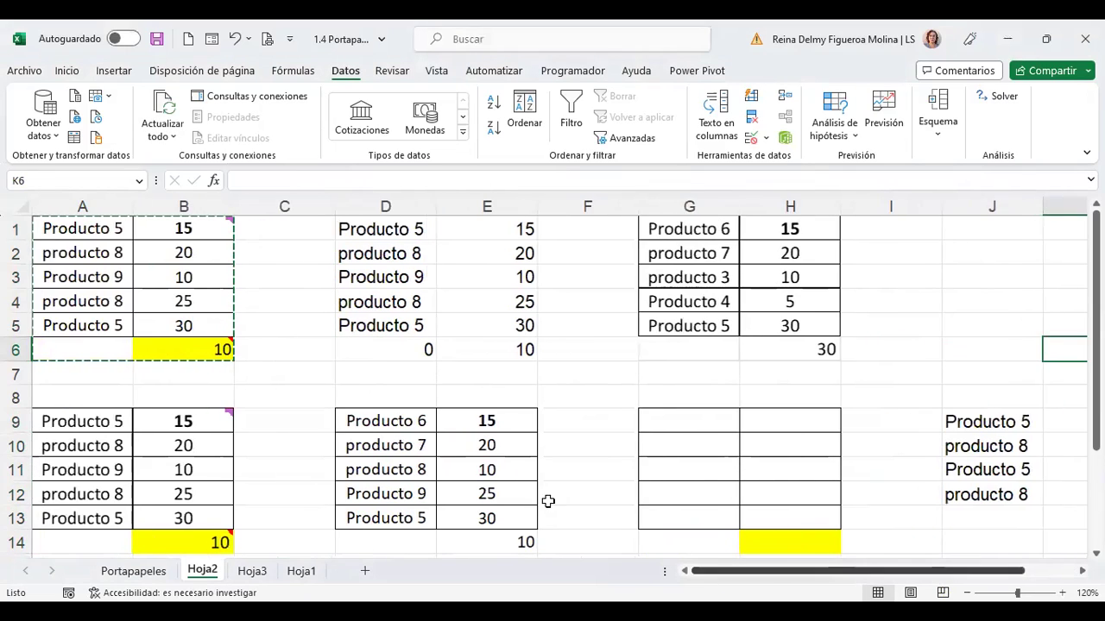
left_click(99, 229)
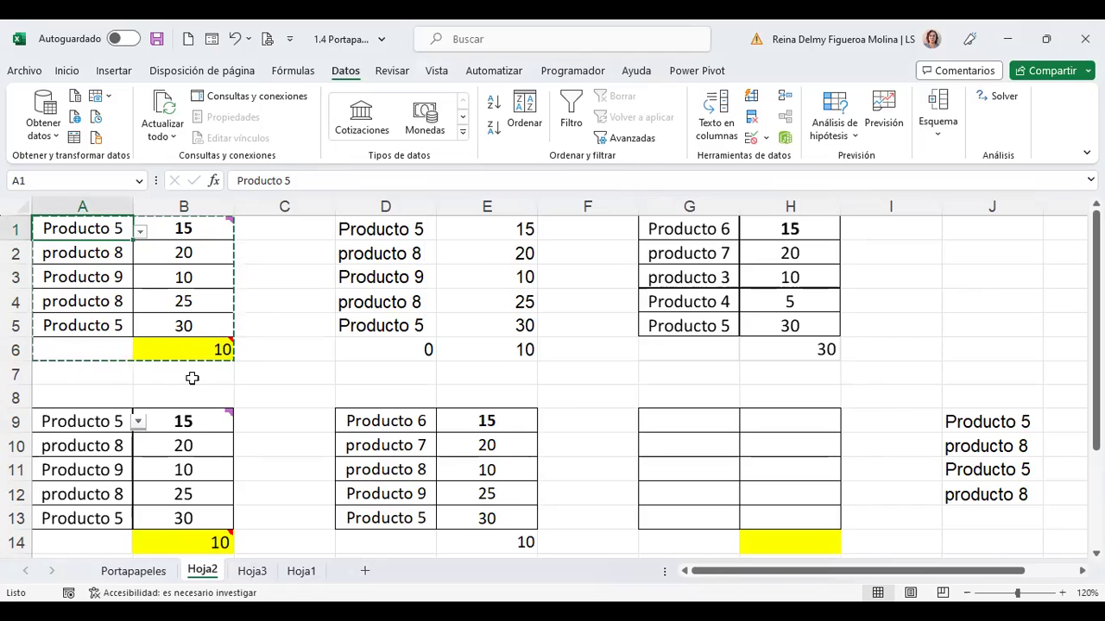
left_click(990, 228)
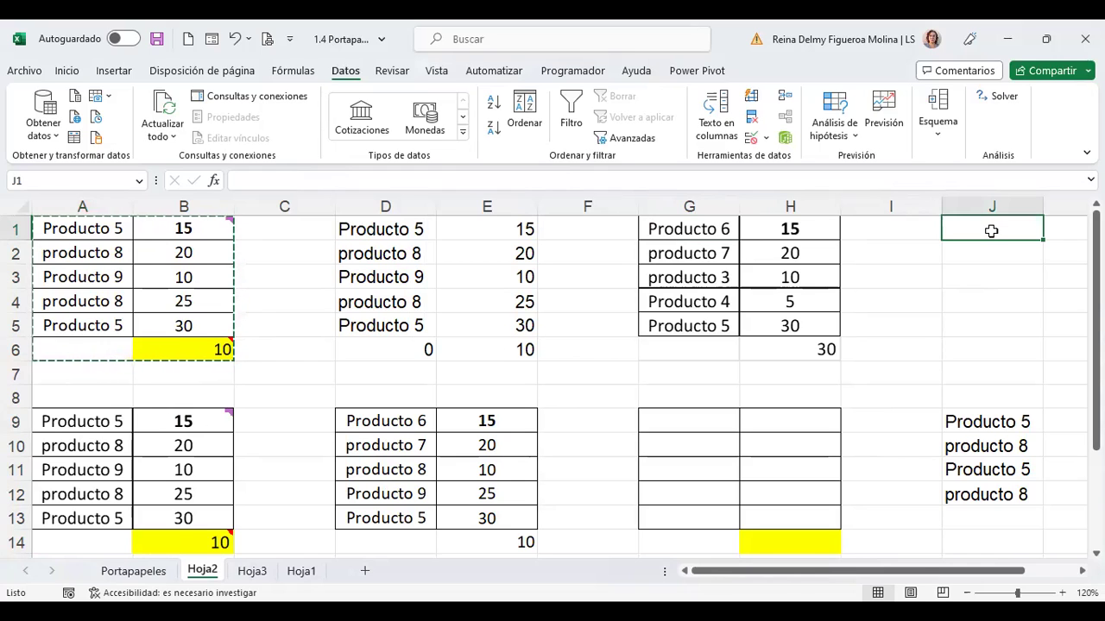
key("ctrl+alt+v")
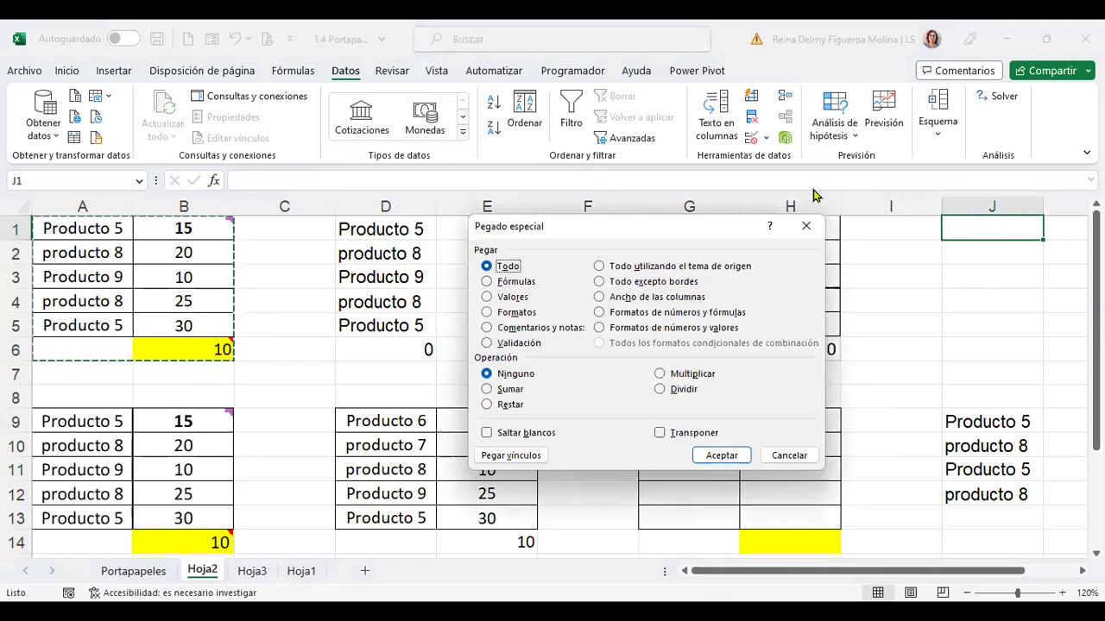
left_click(679, 268)
left_click(722, 456)
left_click_drag(764, 570, 803, 571)
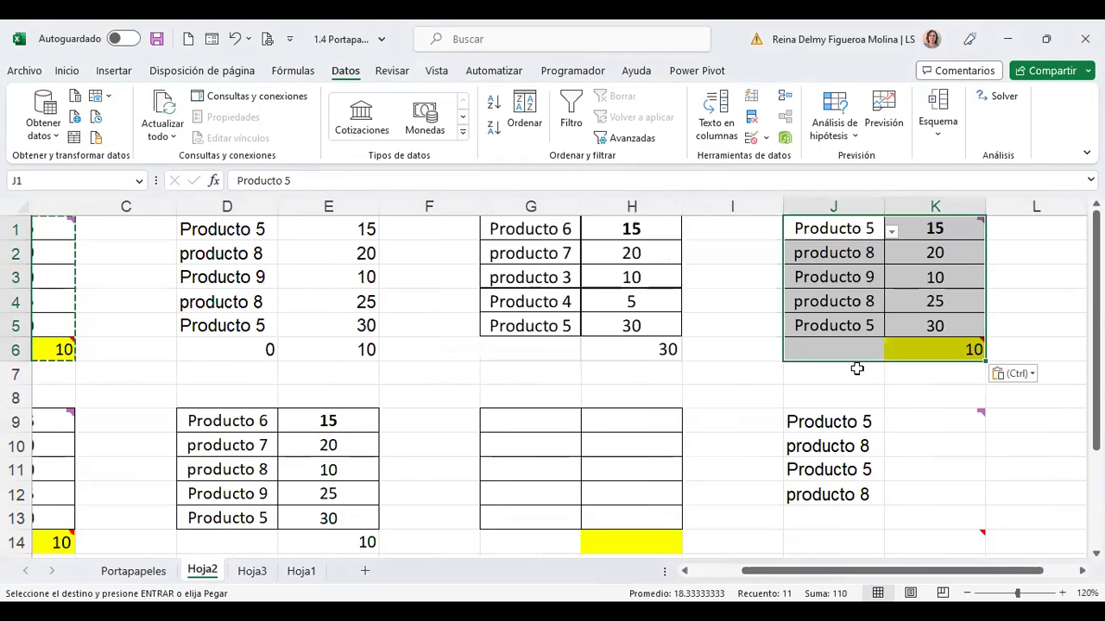
Step: Check the pasted values in K1 and K3 and the =MIN total in K6
left_click(936, 230)
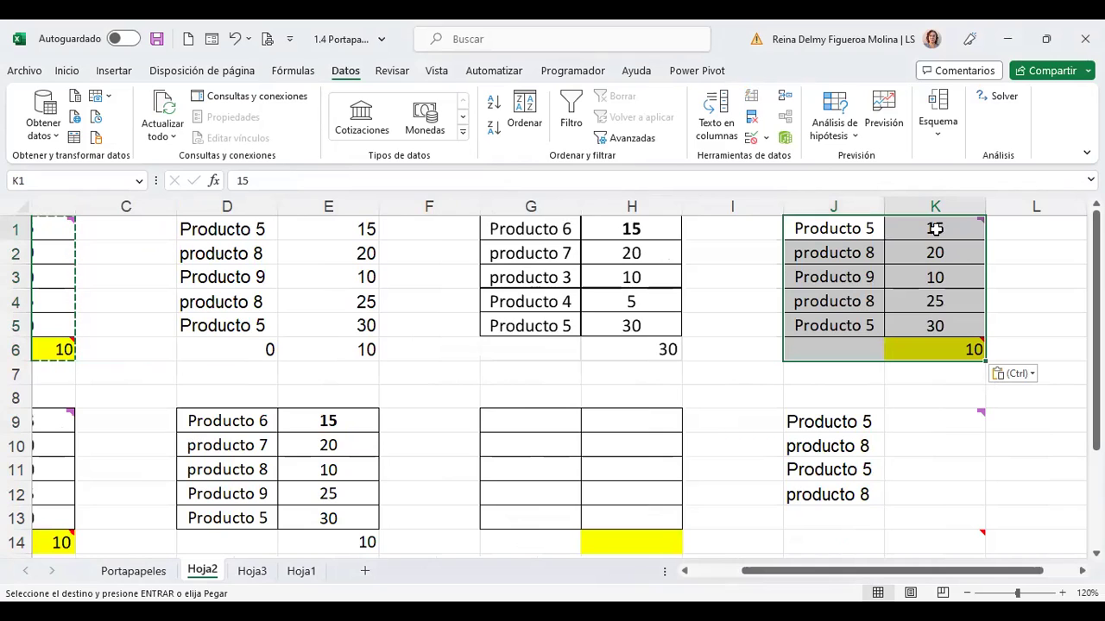
left_click(962, 348)
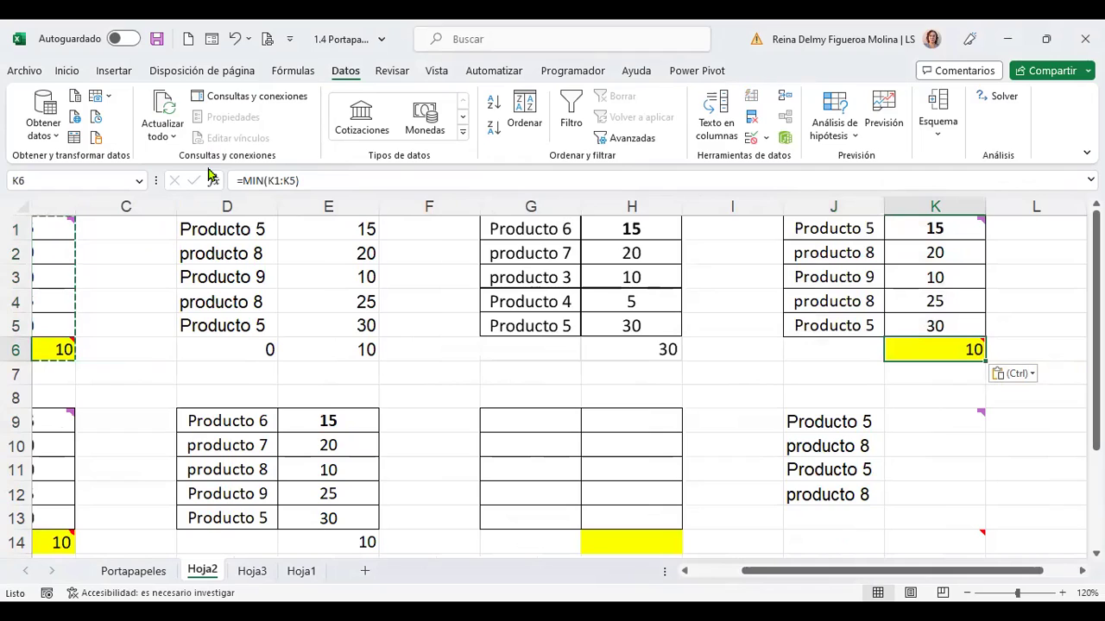
left_click(939, 227)
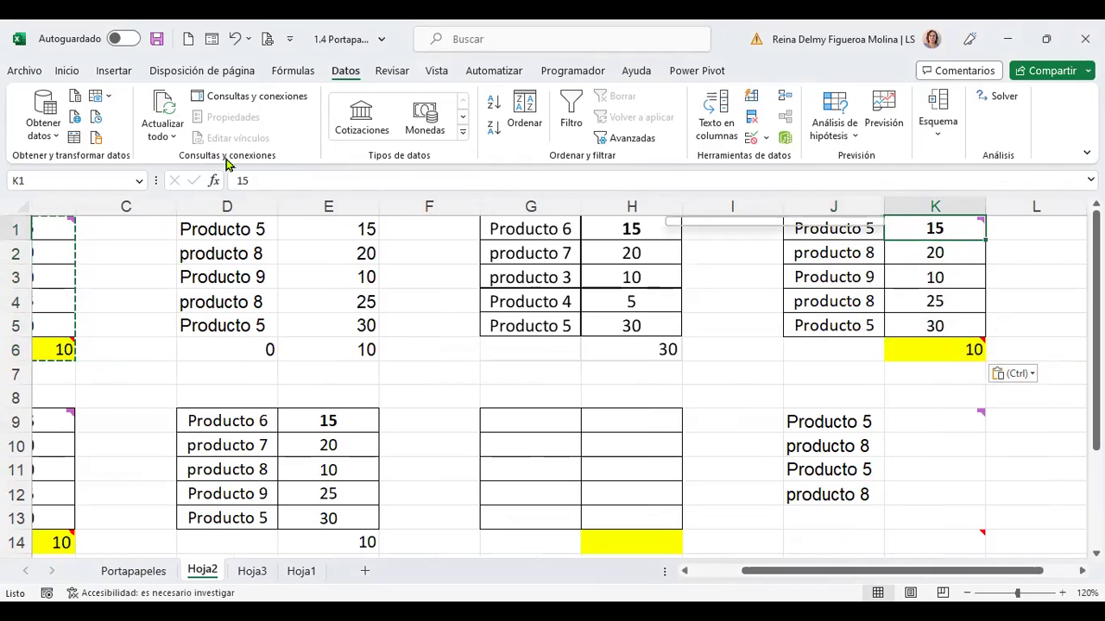
left_click(941, 278)
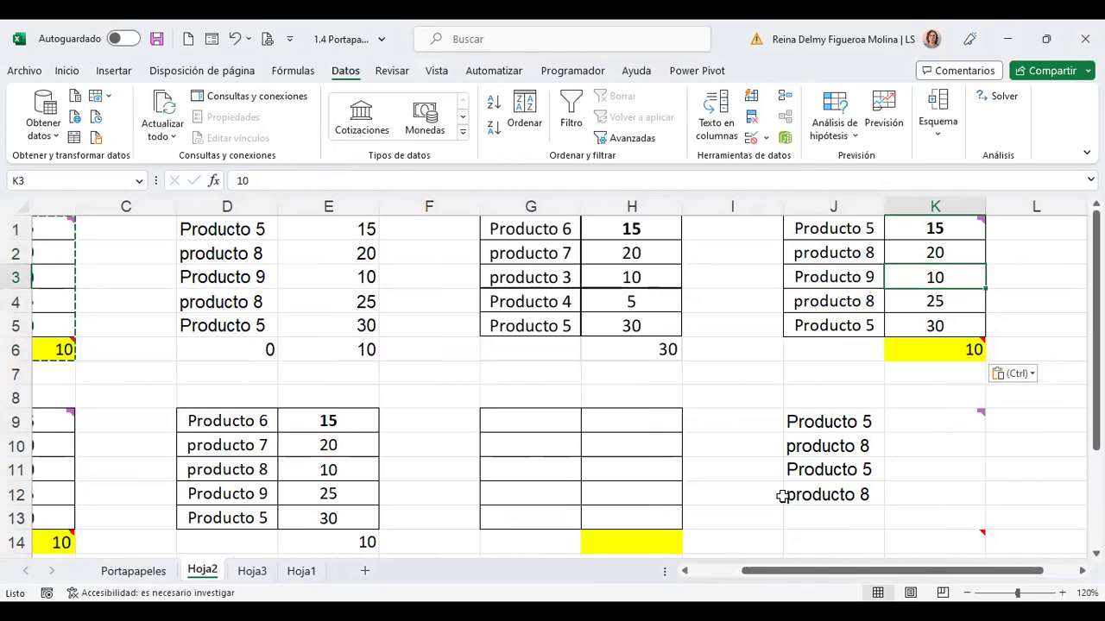
key("ctrl+alt+v")
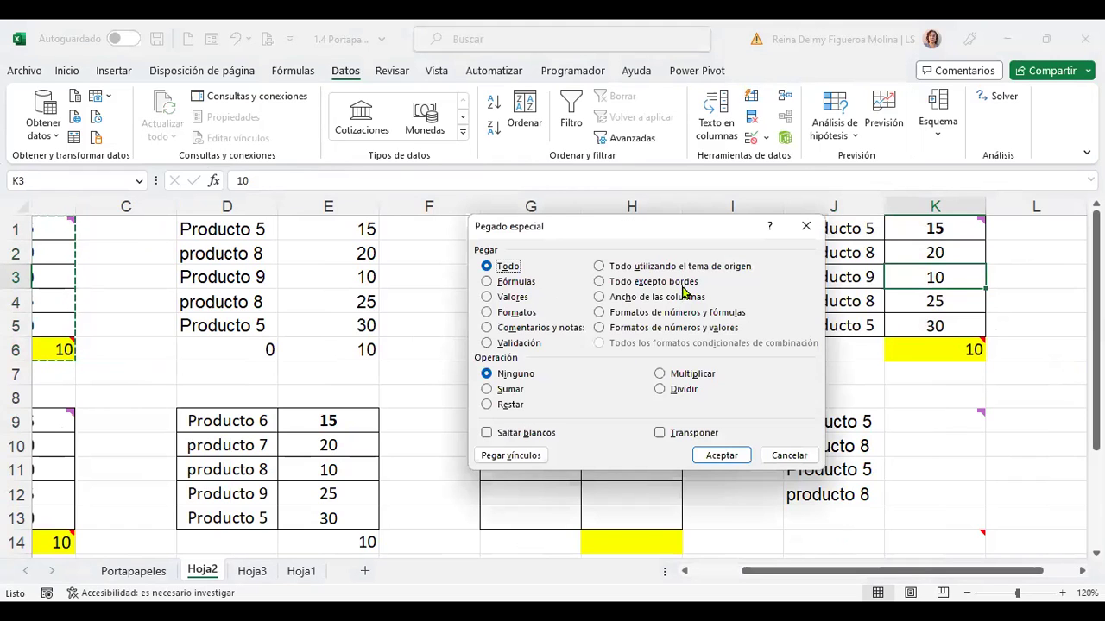
left_click(788, 455)
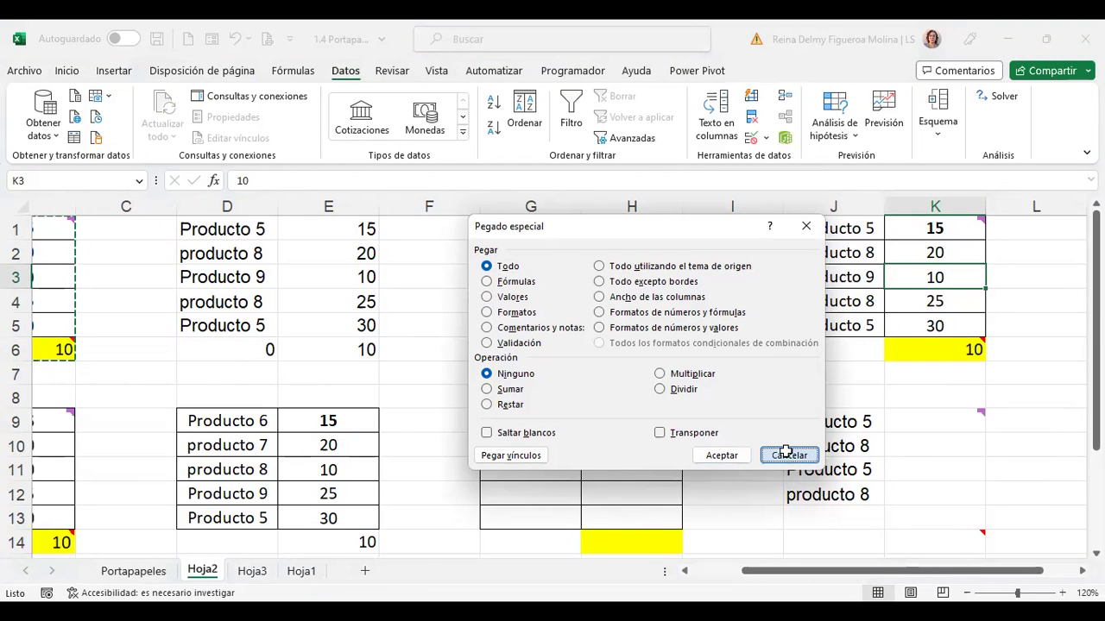
scroll(786, 453, "right", 2)
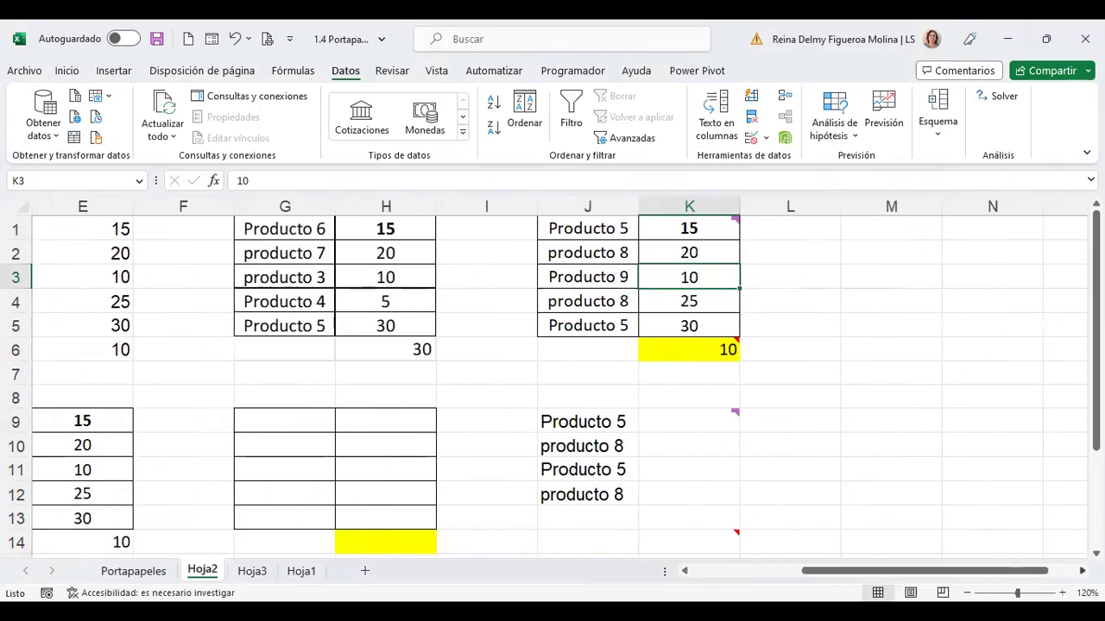
left_click(890, 227)
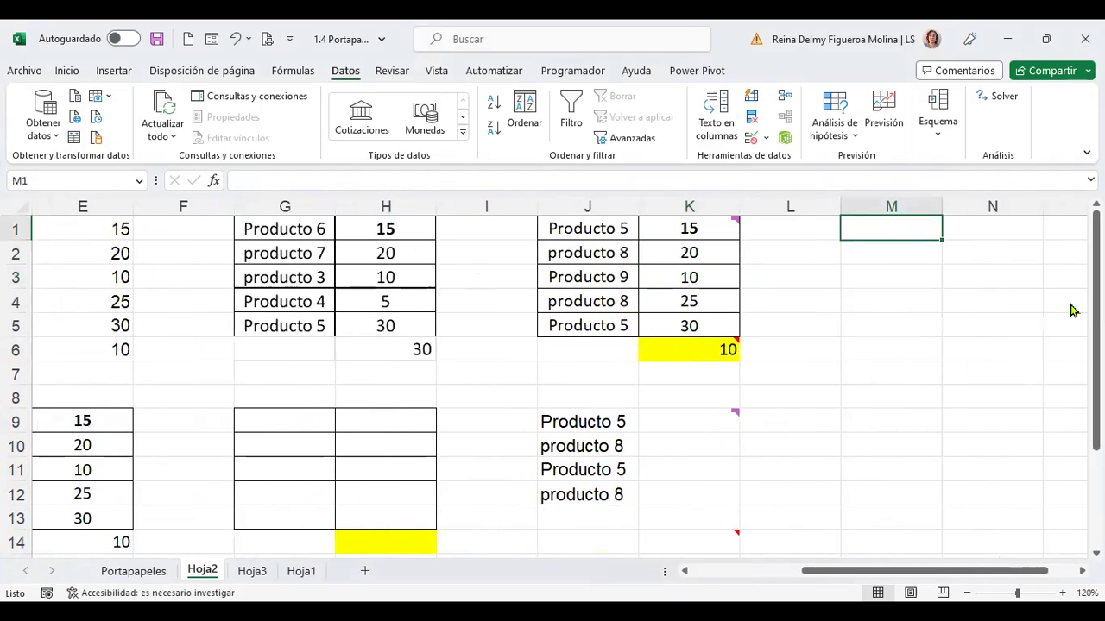
Step: Paste the table into M1:N6 with everything except borders
key("ctrl+alt+v")
left_click(654, 281)
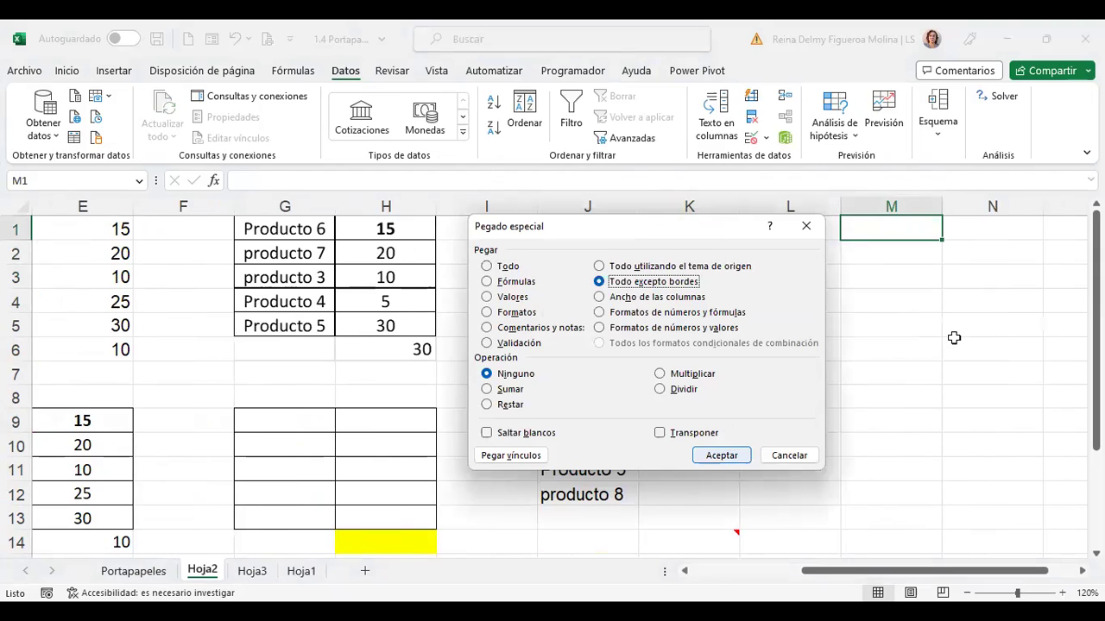
key("Return")
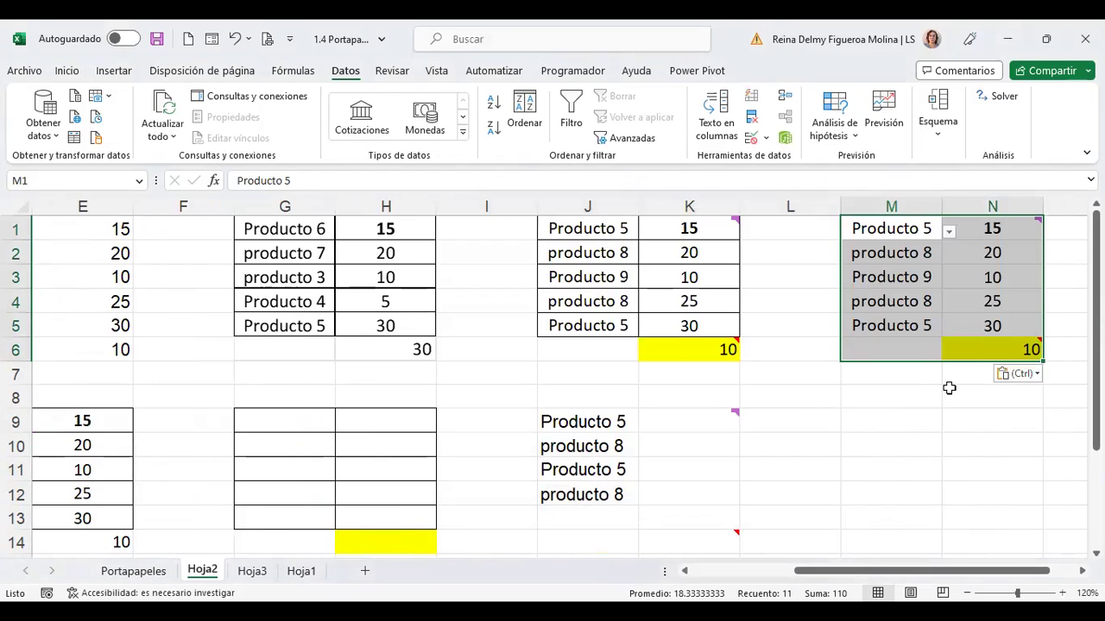
key("Escape")
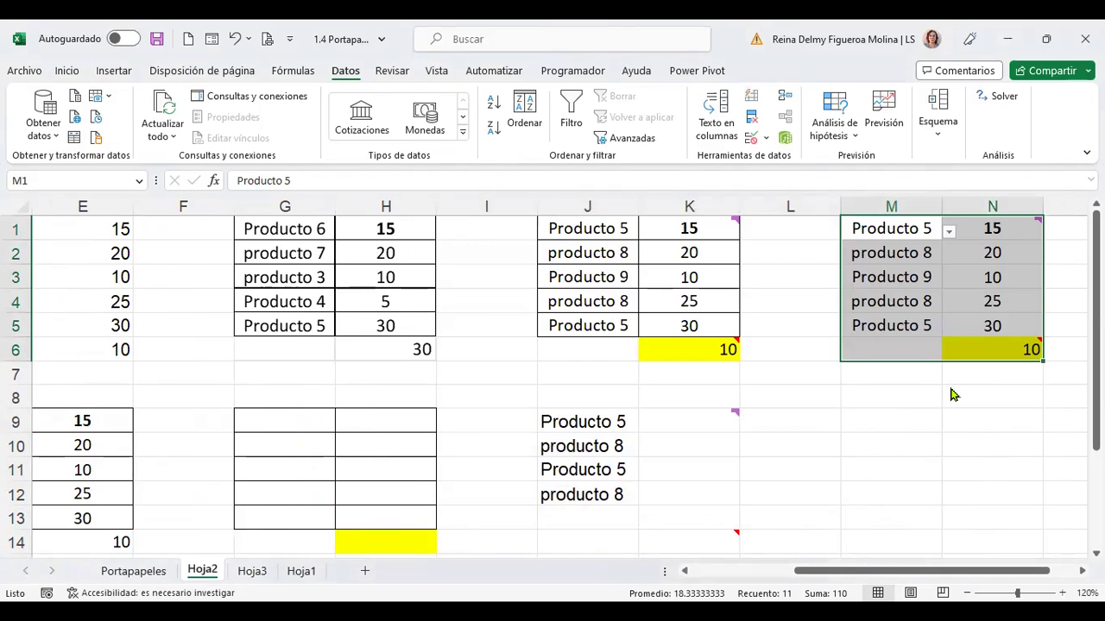
Step: Scroll the sheet right, then back left until columns M and N are visible
key("ctrl+alt+v")
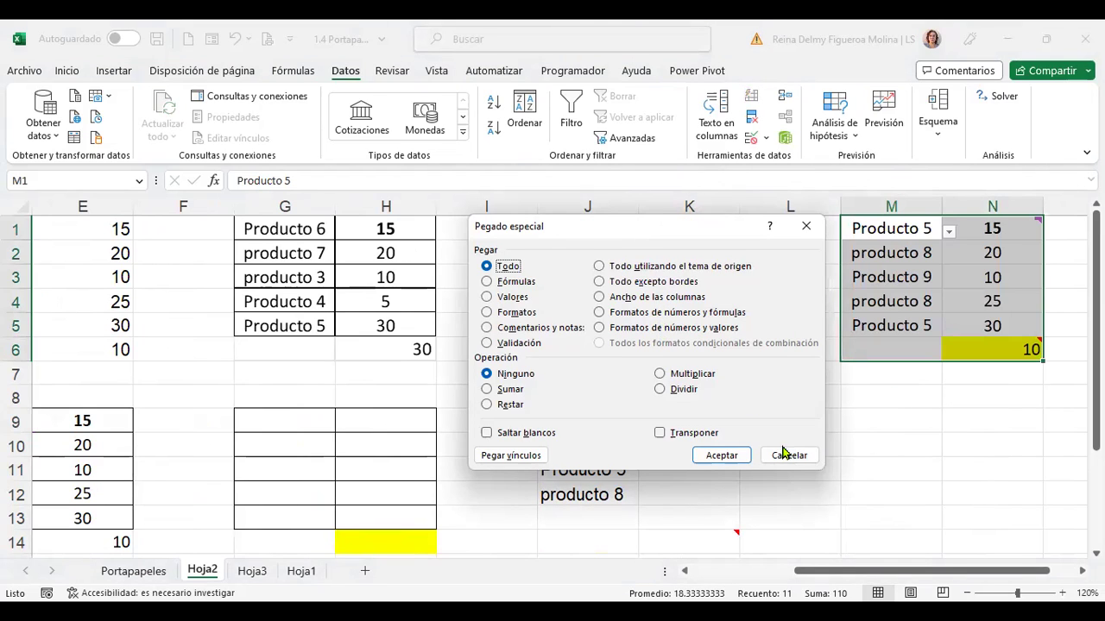
left_click(791, 456)
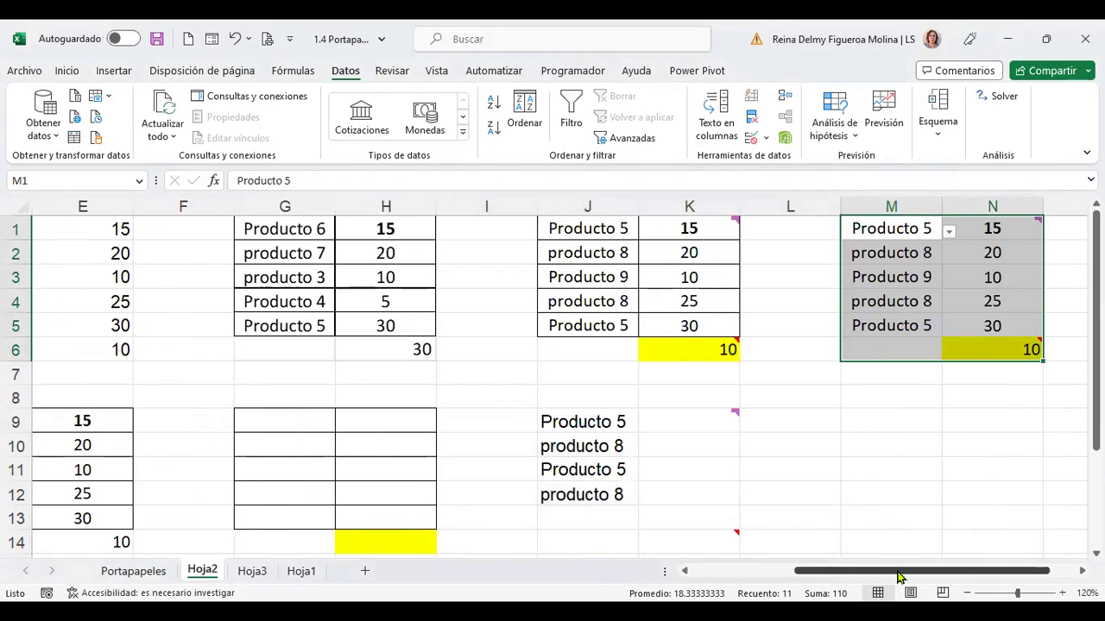
scroll(898, 571, "right", 1)
scroll(404, 254, "right", 1)
scroll(404, 254, "right", 2)
scroll(404, 254, "right", 4)
scroll(404, 254, "right", 3)
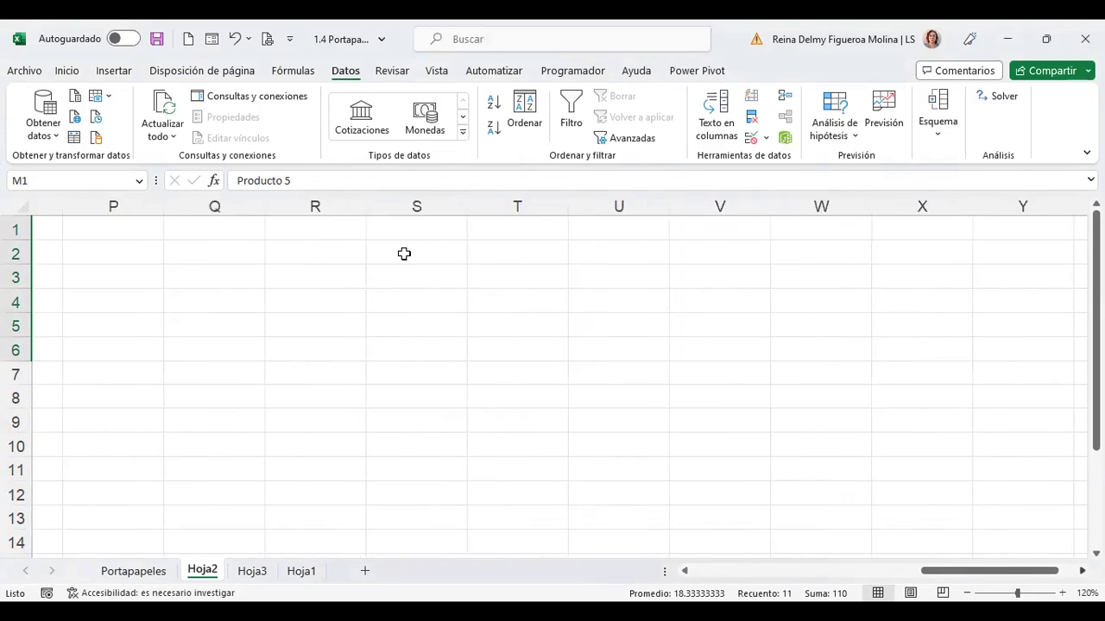
left_click(685, 571)
left_click(686, 572)
left_click(685, 571)
left_click(685, 572)
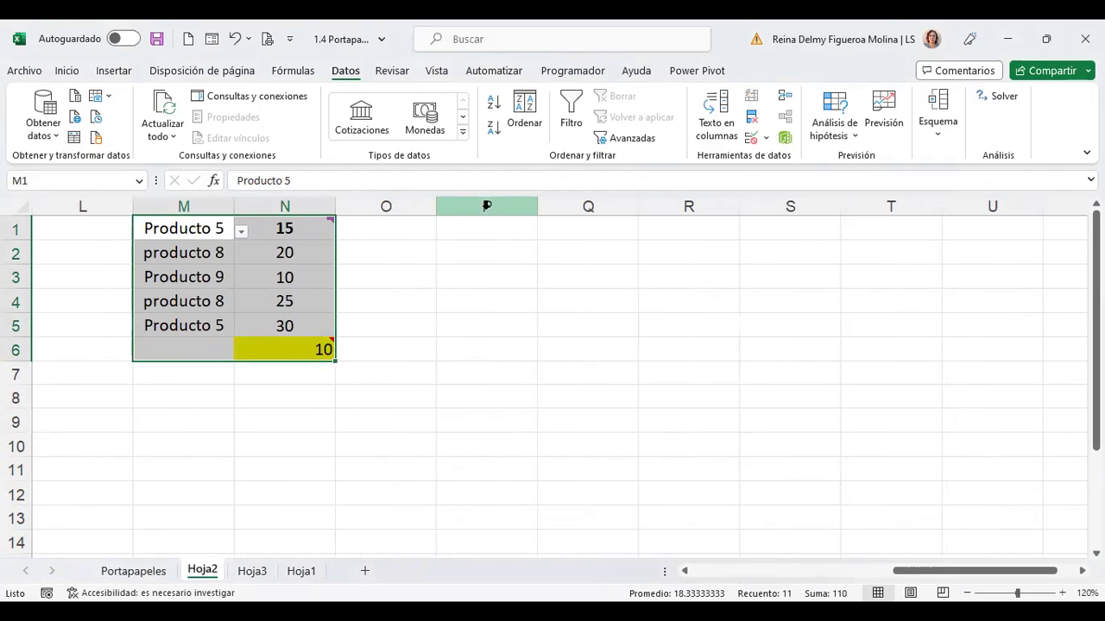
Step: Paste only the product table's column widths onto columns P and Q via Pegado especial
left_click_drag(485, 206, 858, 230)
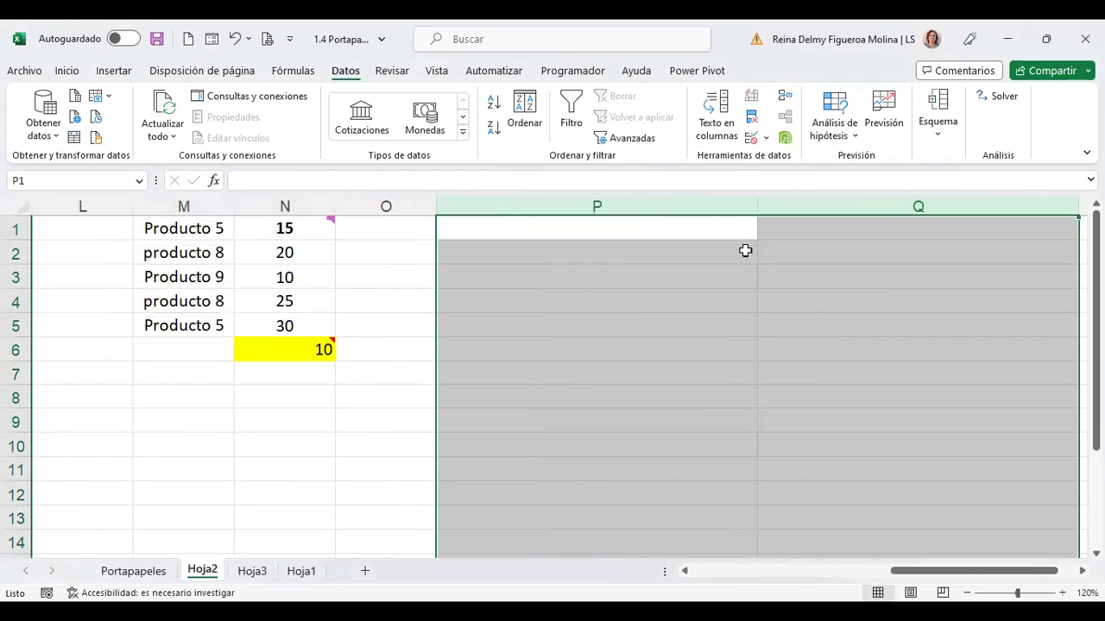
left_click(564, 231)
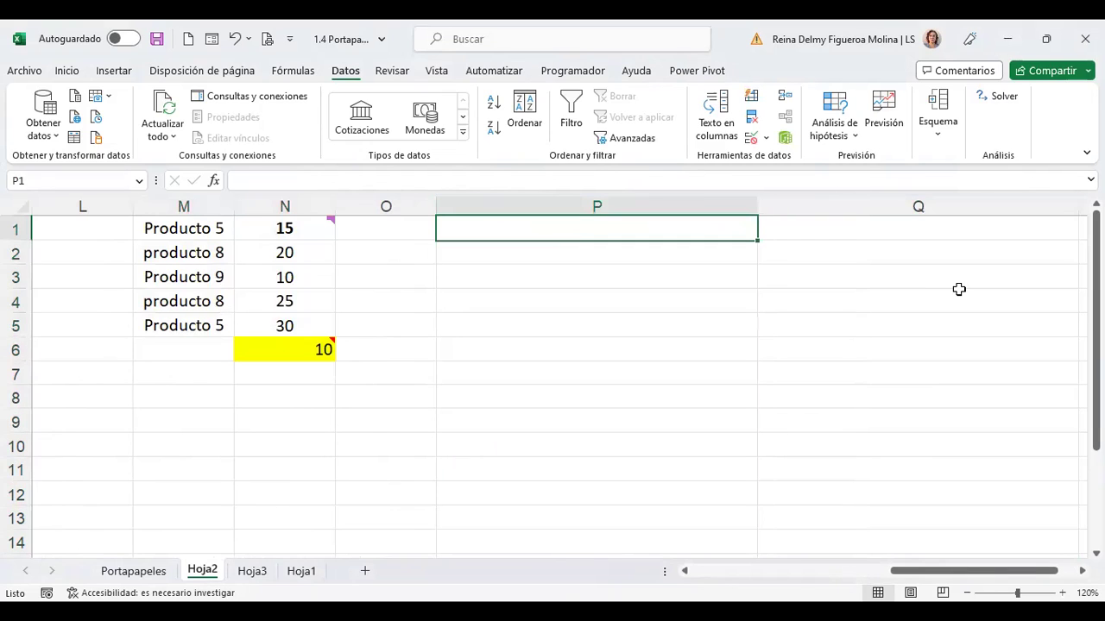
key("ctrl+alt+v")
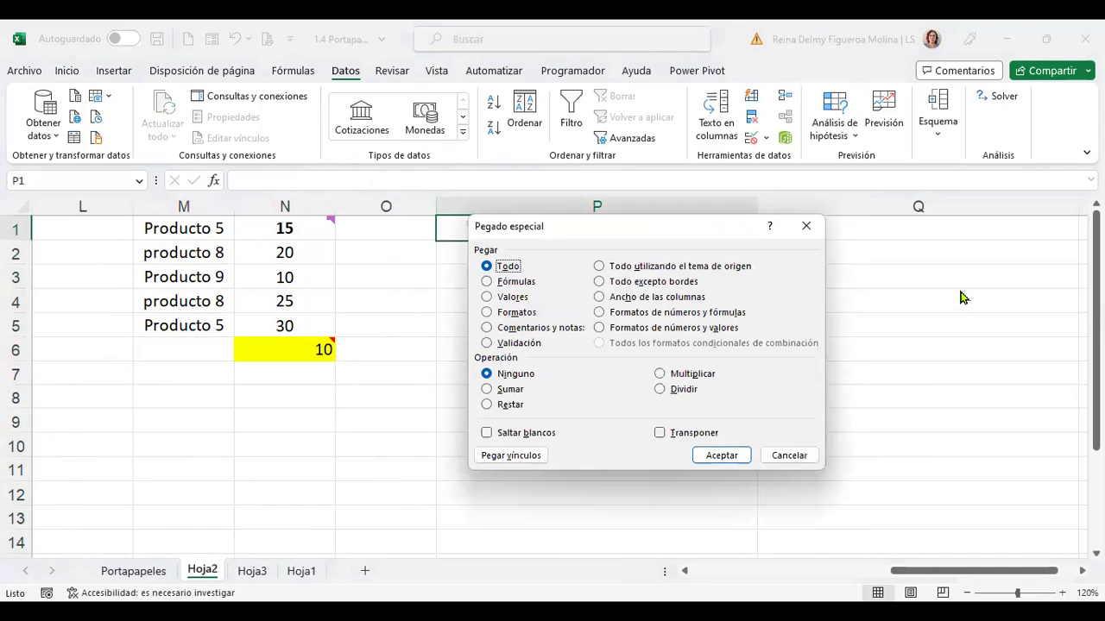
left_click(634, 299)
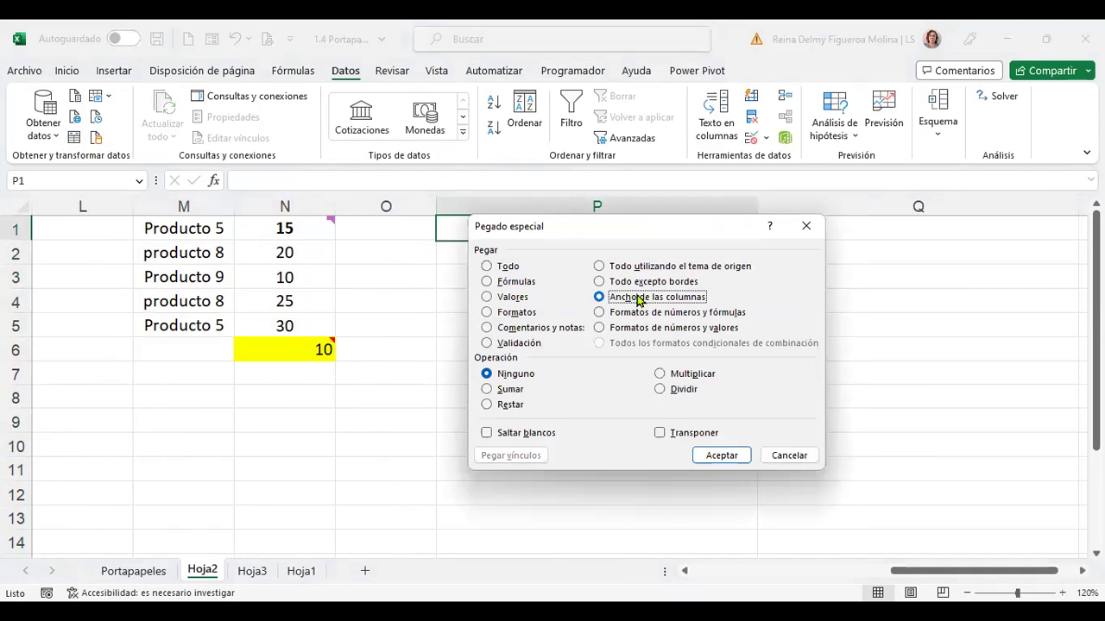
left_click(716, 455)
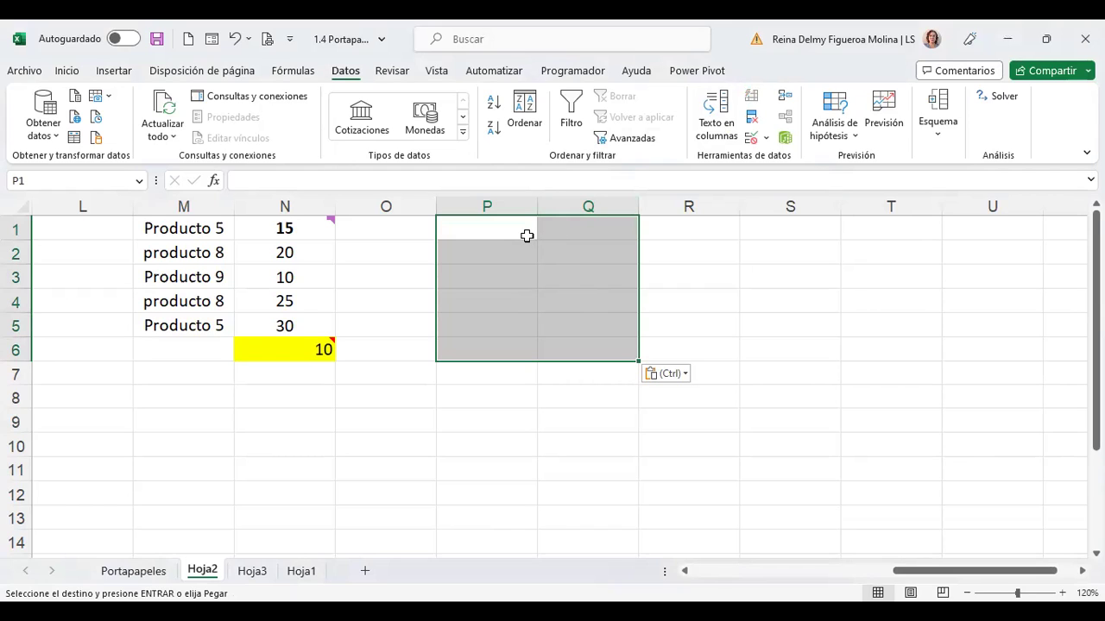
Step: Paste the product table into P1:Q6 as 'Formatos de números y fórmulas' only
key("ctrl+alt+v")
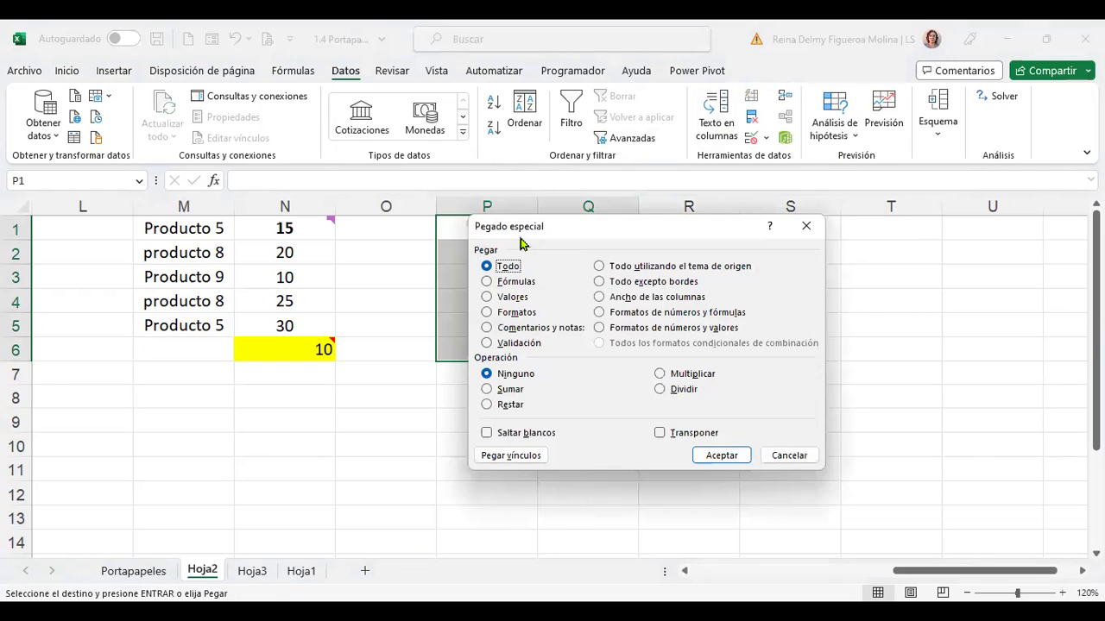
left_click(639, 315)
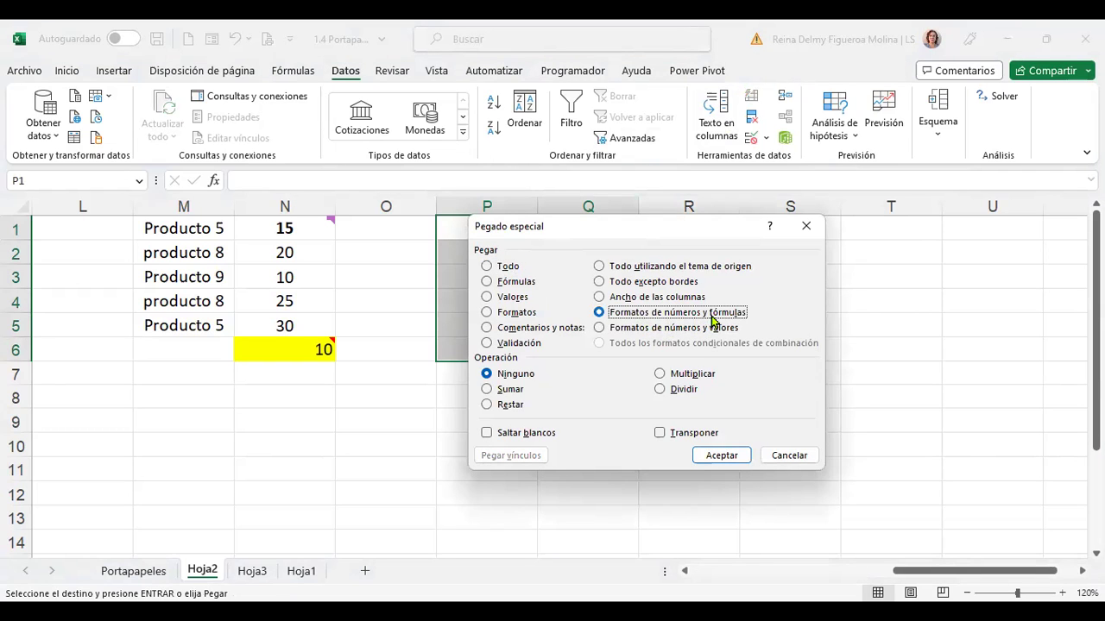
left_click(721, 455)
Step: Check the pasted product names, values 15–30 and the =MIN(Q1:Q5) total in P1:Q6
left_click(597, 227)
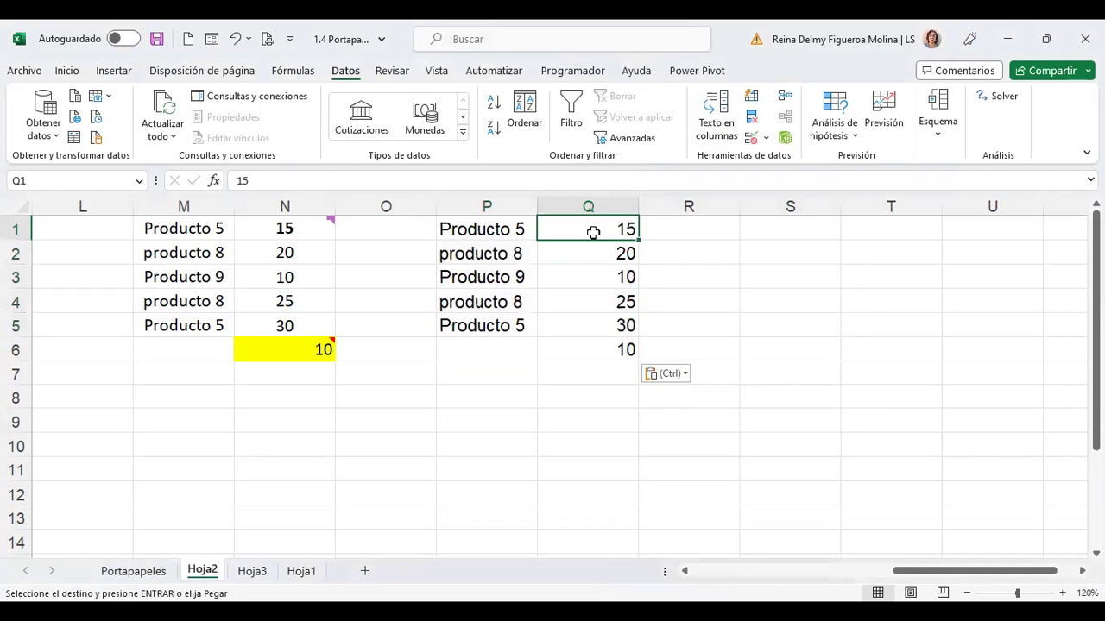
left_click(594, 255)
left_click(601, 298)
left_click(606, 348)
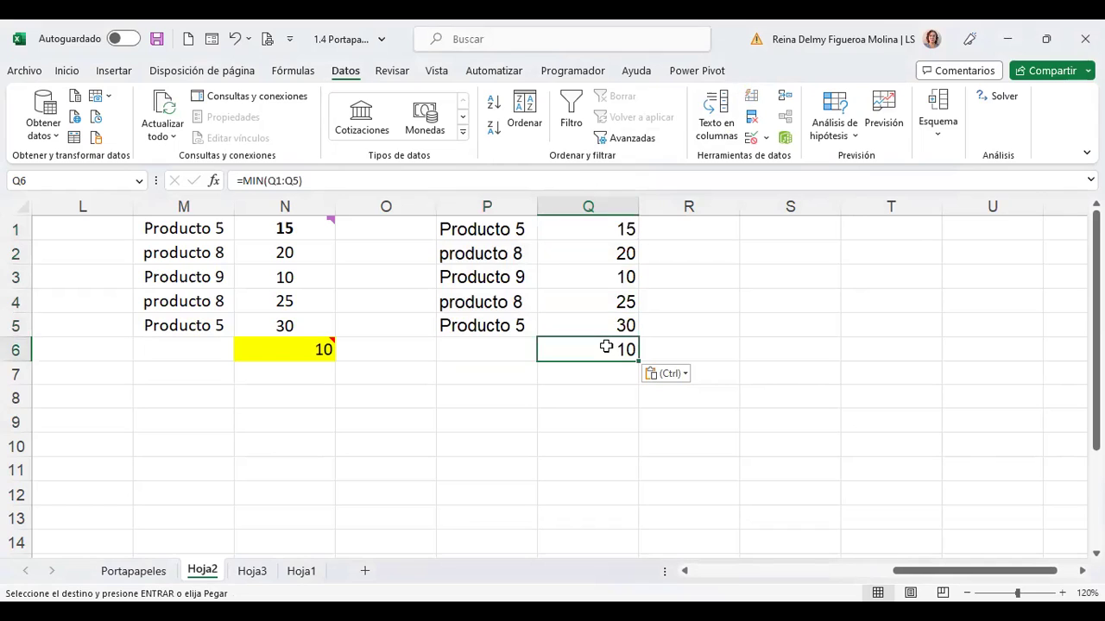
left_click(596, 231)
left_click(503, 231)
left_click(502, 252)
left_click(504, 300)
left_click(504, 319)
left_click(596, 259)
left_click(606, 229)
left_click(605, 274)
left_click(607, 301)
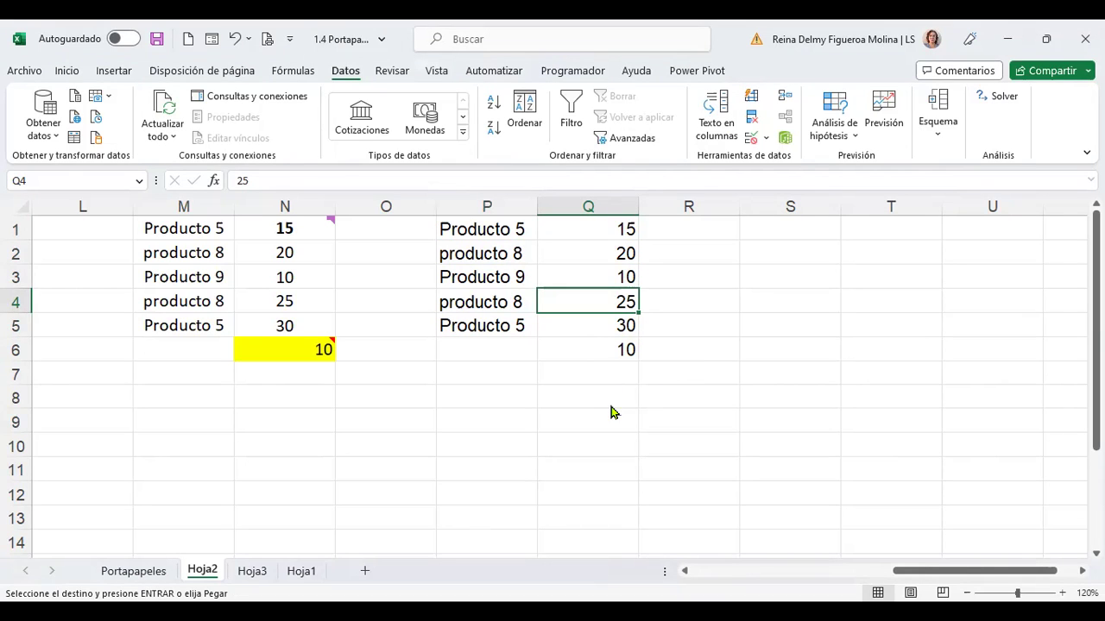
Step: Paste the product table into S1:T6 as 'Formatos de números y valores'
key("ctrl+alt+v")
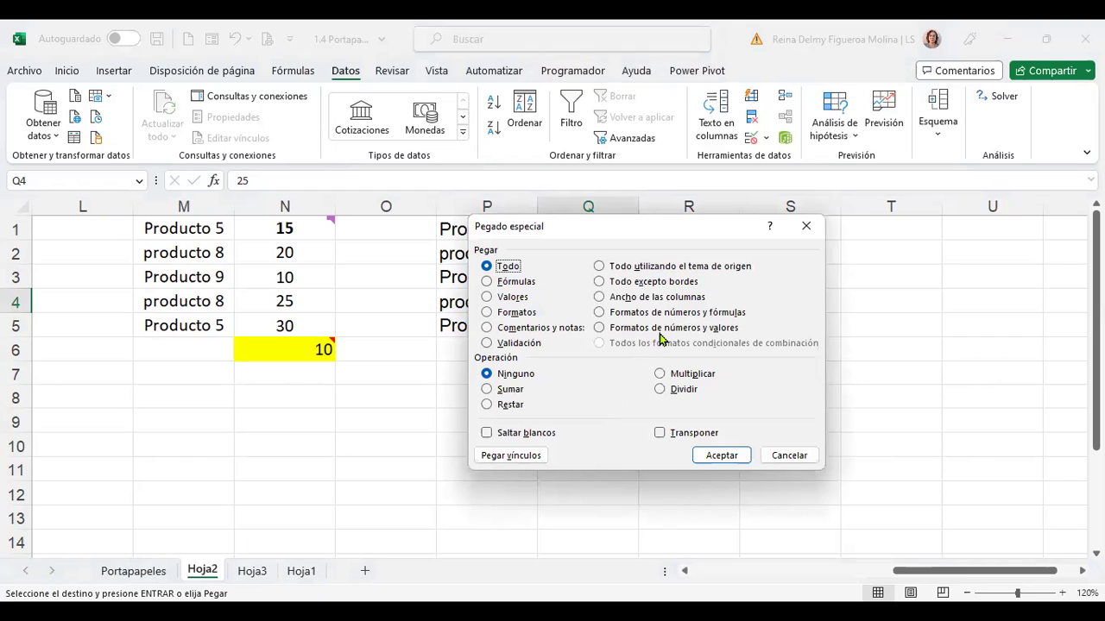
left_click(800, 461)
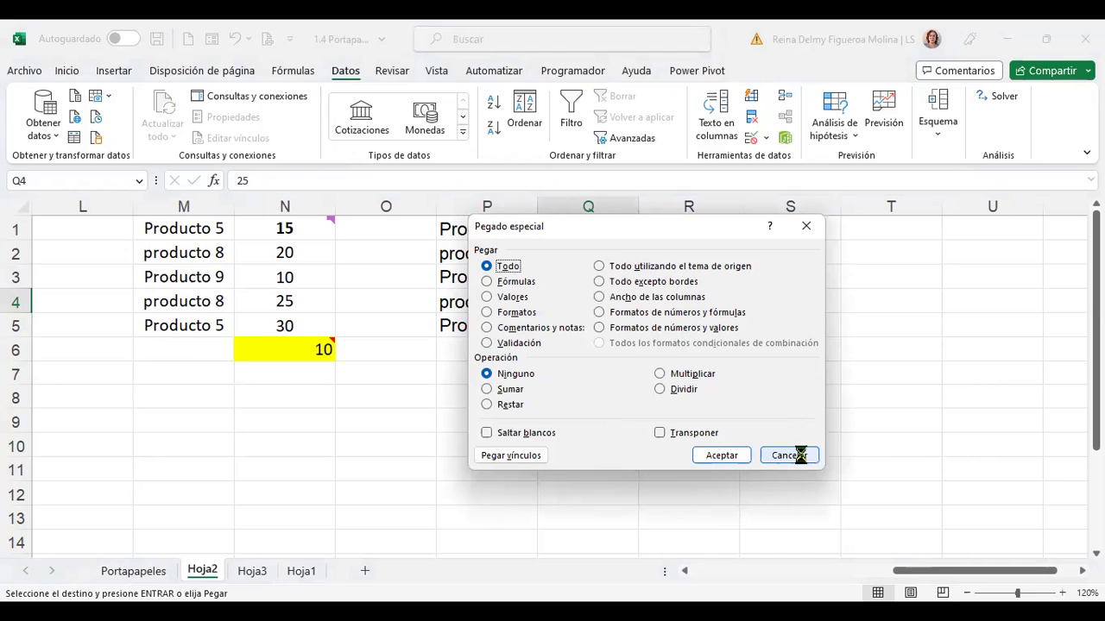
left_click(789, 228)
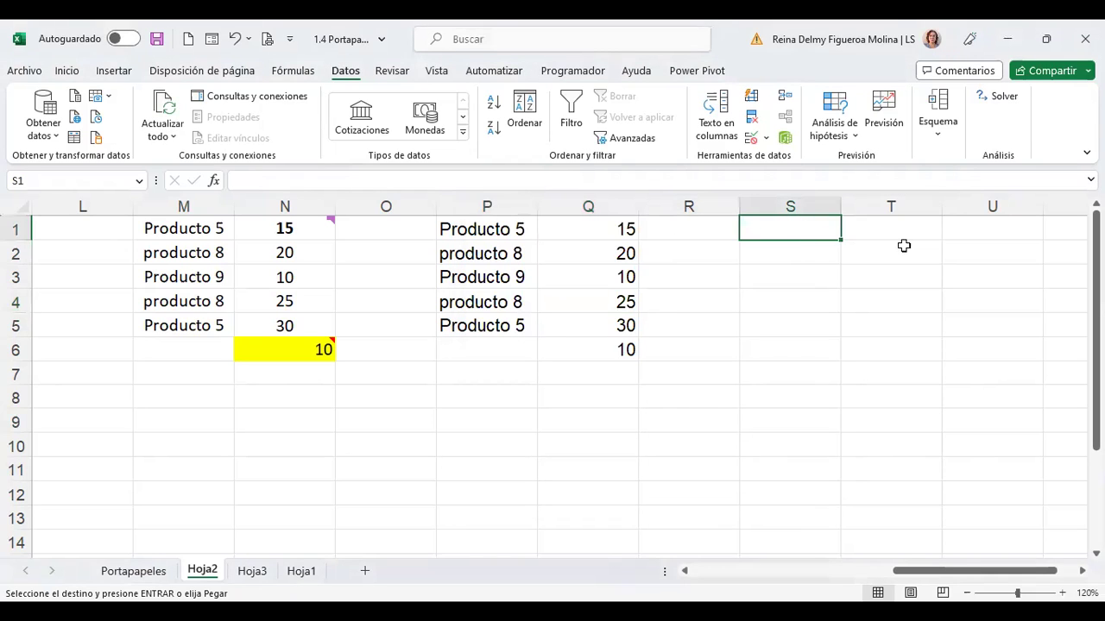
key("ctrl+alt+v")
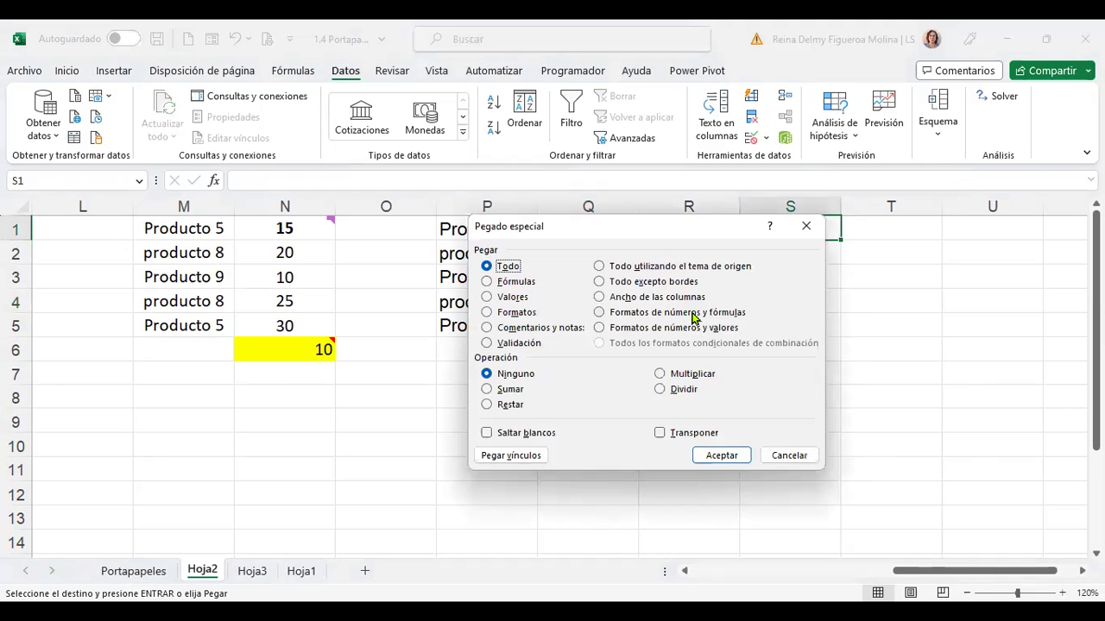
left_click(698, 329)
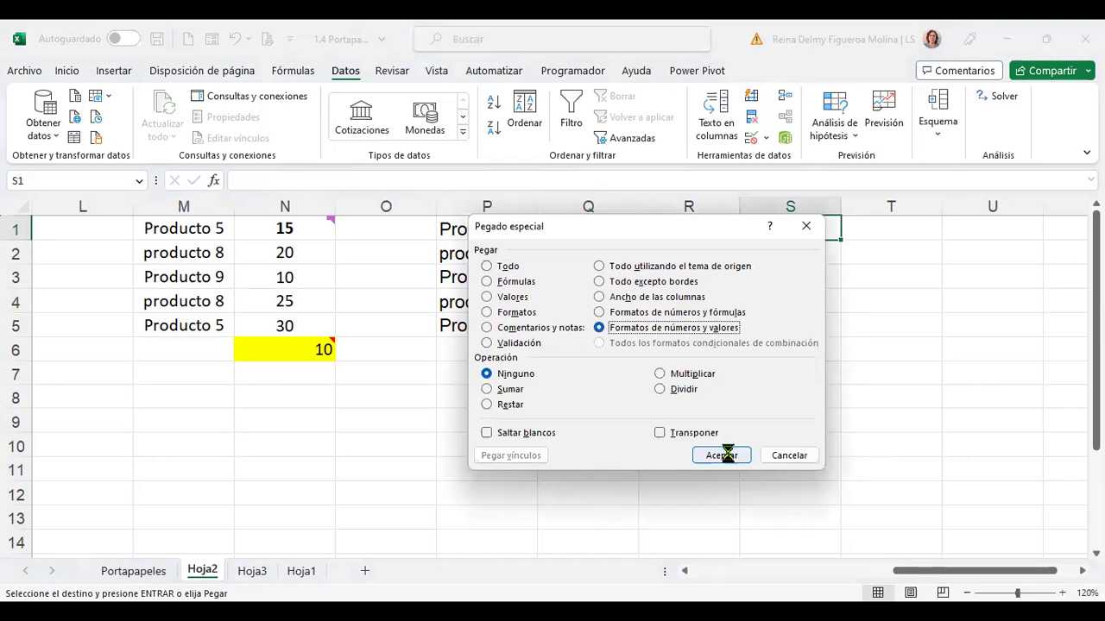
left_click(727, 454)
Step: Check the pasted names and values in S1:T6, then return to cell A1
left_click(880, 320)
left_click(892, 345)
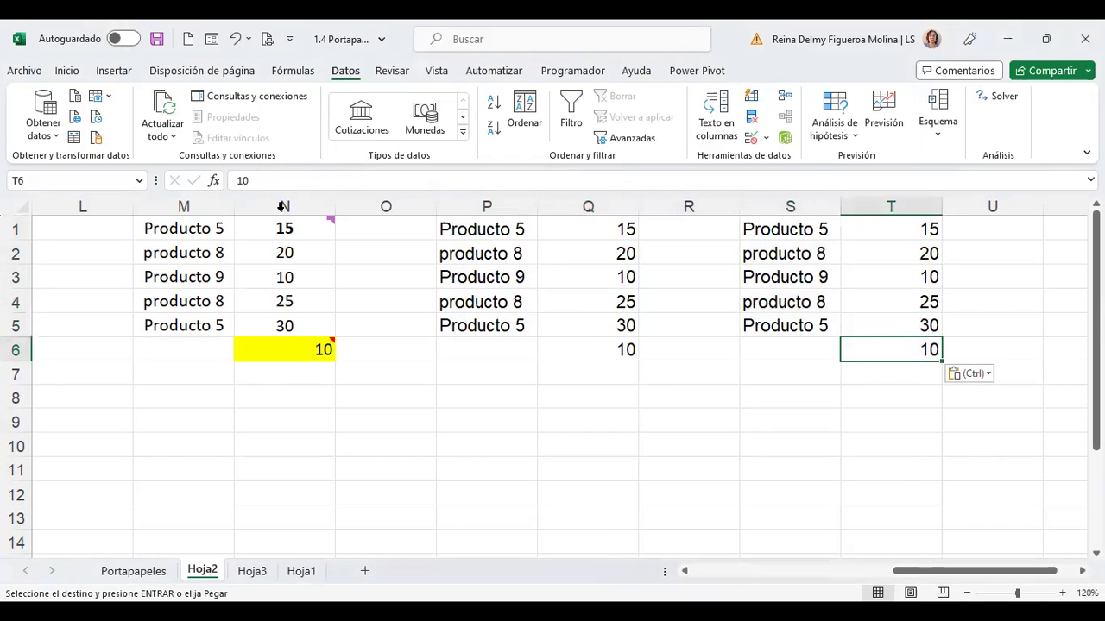
left_click(905, 276)
left_click(790, 229)
left_click(790, 277)
left_click(803, 323)
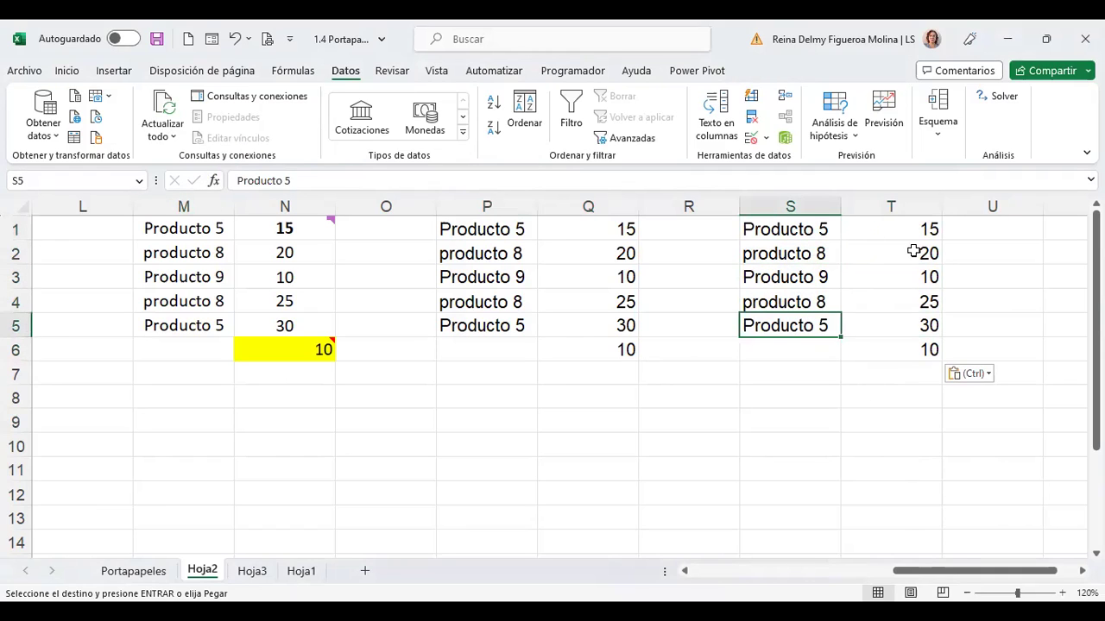
left_click(910, 250)
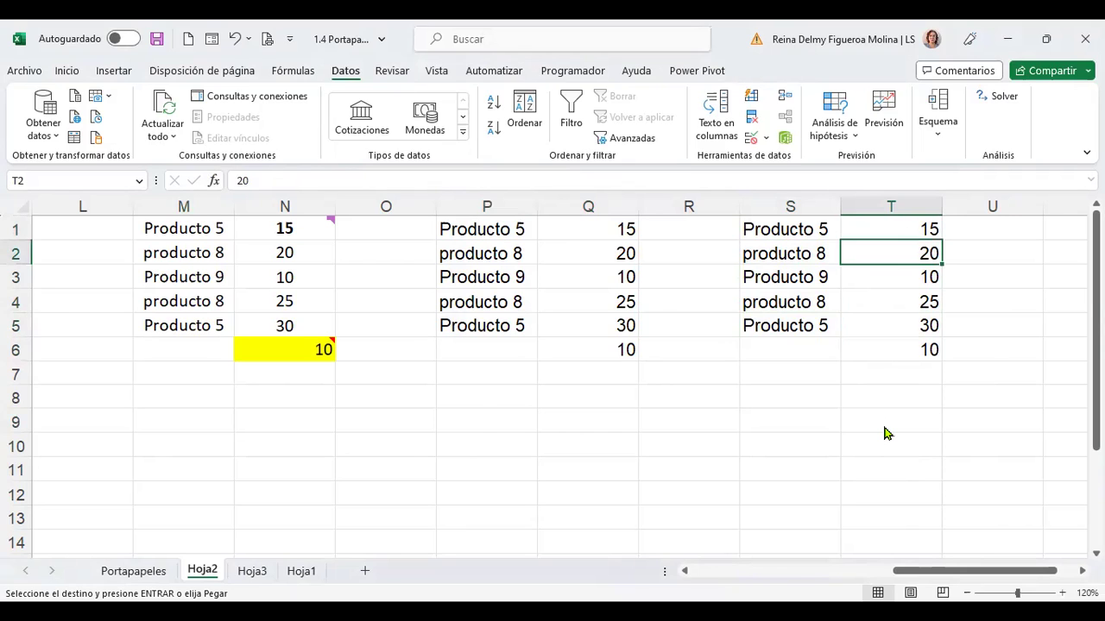
key("ctrl+alt+v")
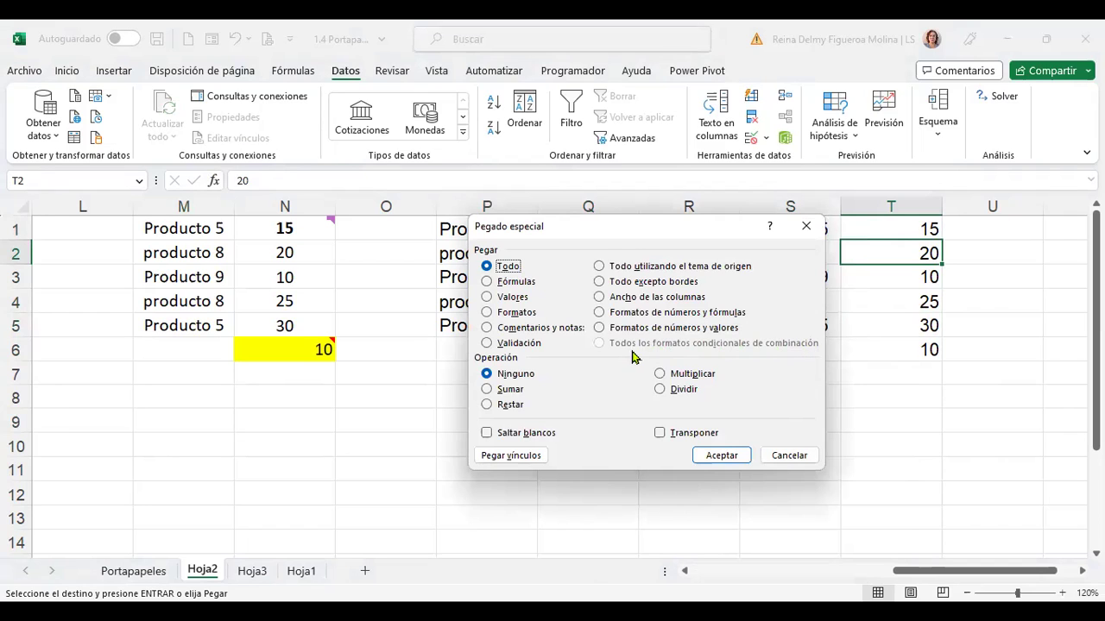
left_click(798, 457)
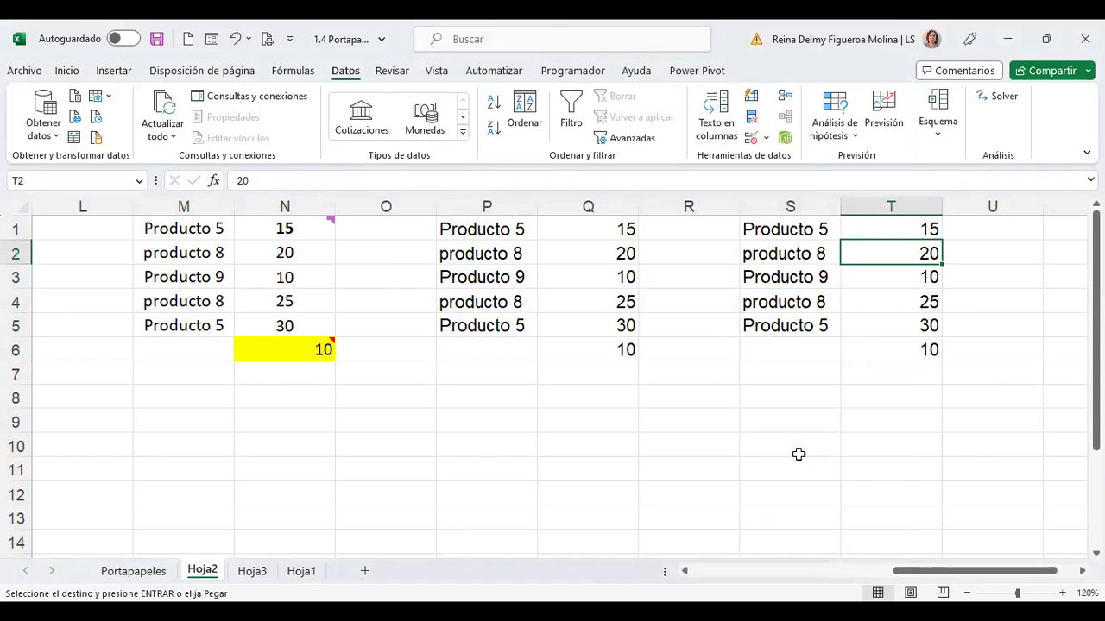
key("ctrl+Home")
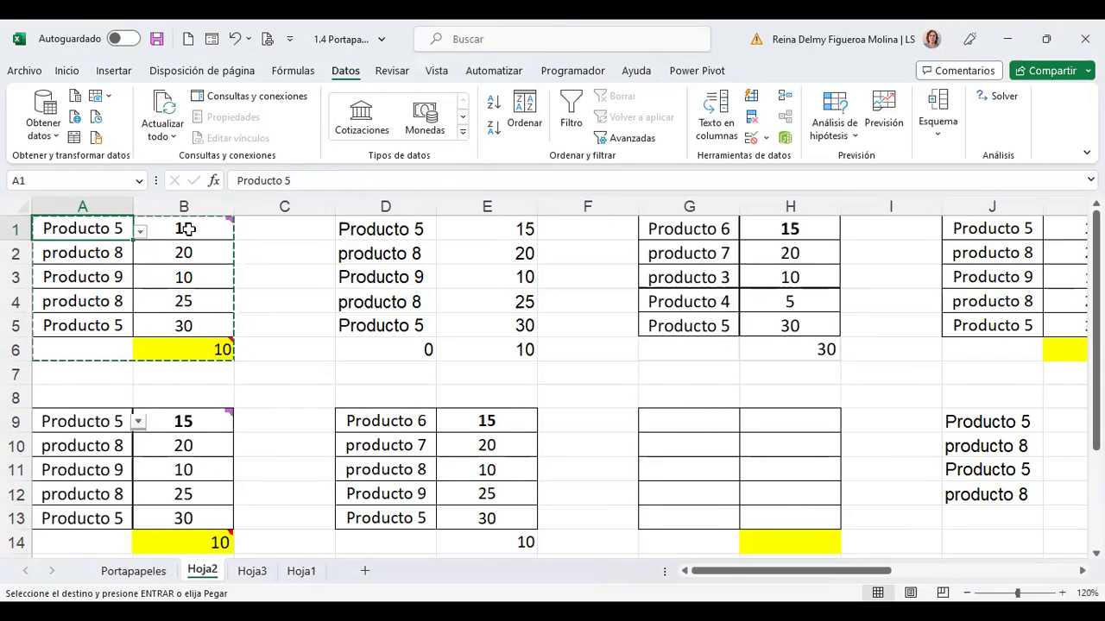
Step: Add an 'Es mayor que' 20 rule to B1:B5 with light red fill and dark red text
mouse_move(196, 226)
left_click_drag(197, 225, 197, 323)
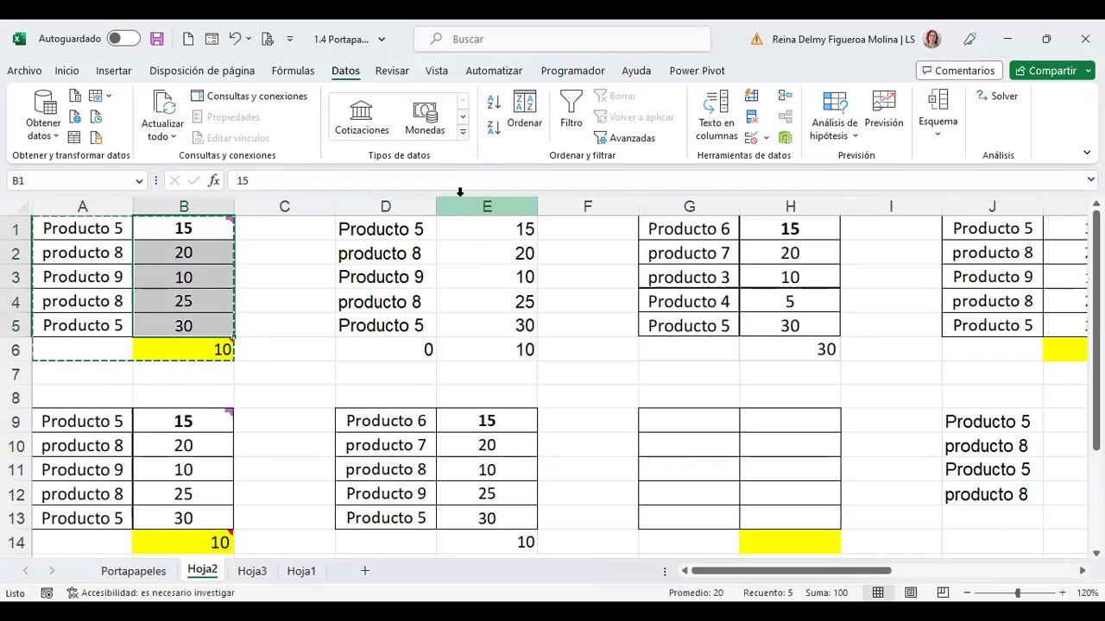
left_click(68, 74)
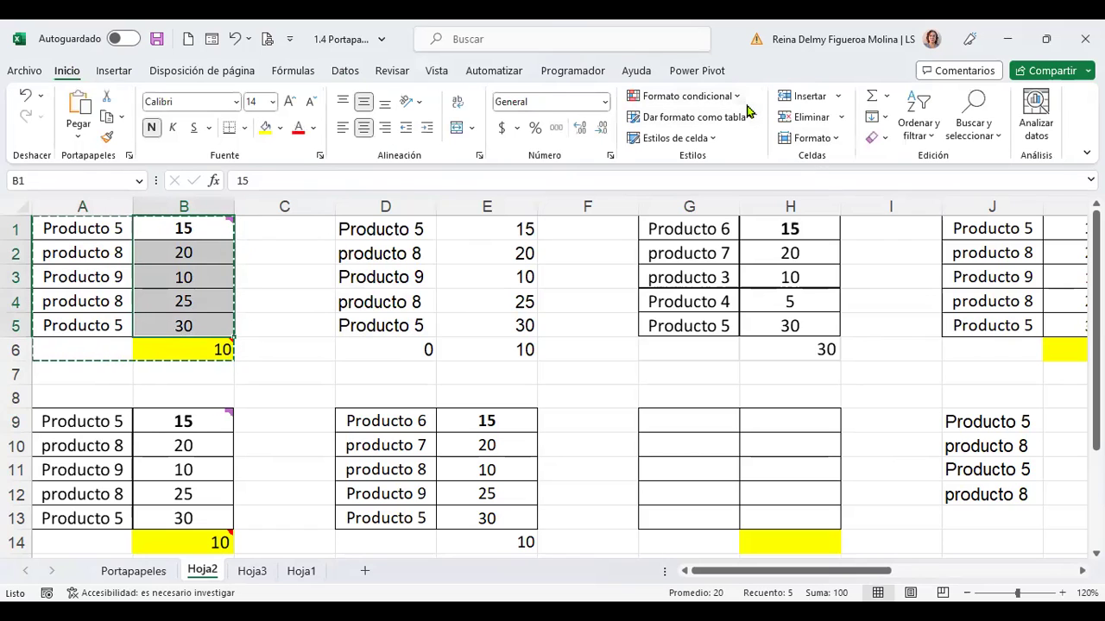
left_click(738, 99)
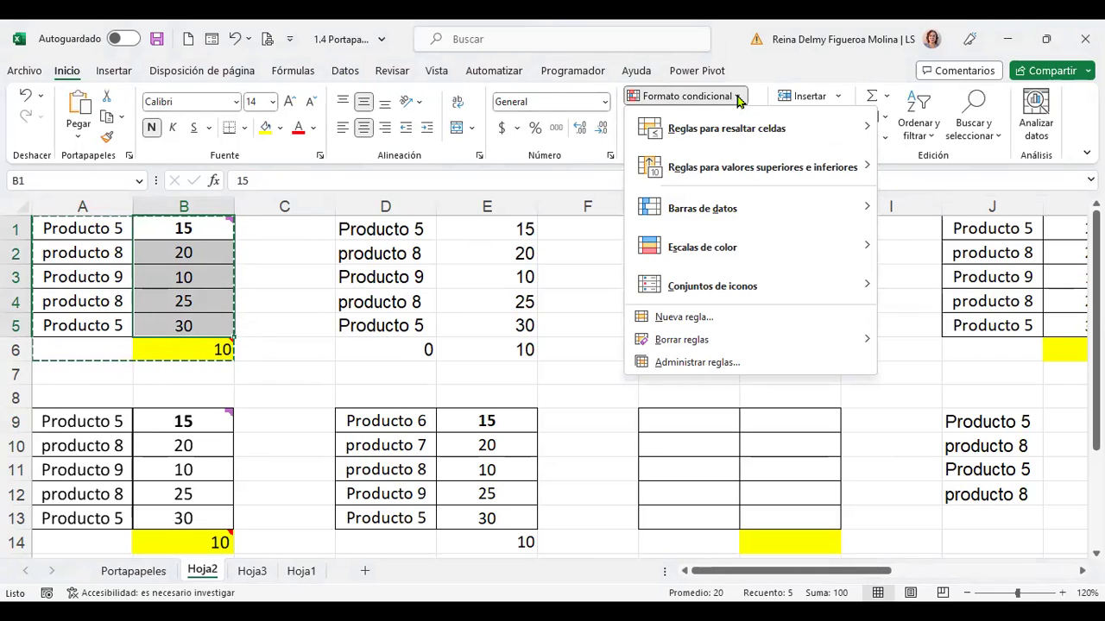
mouse_move(775, 133)
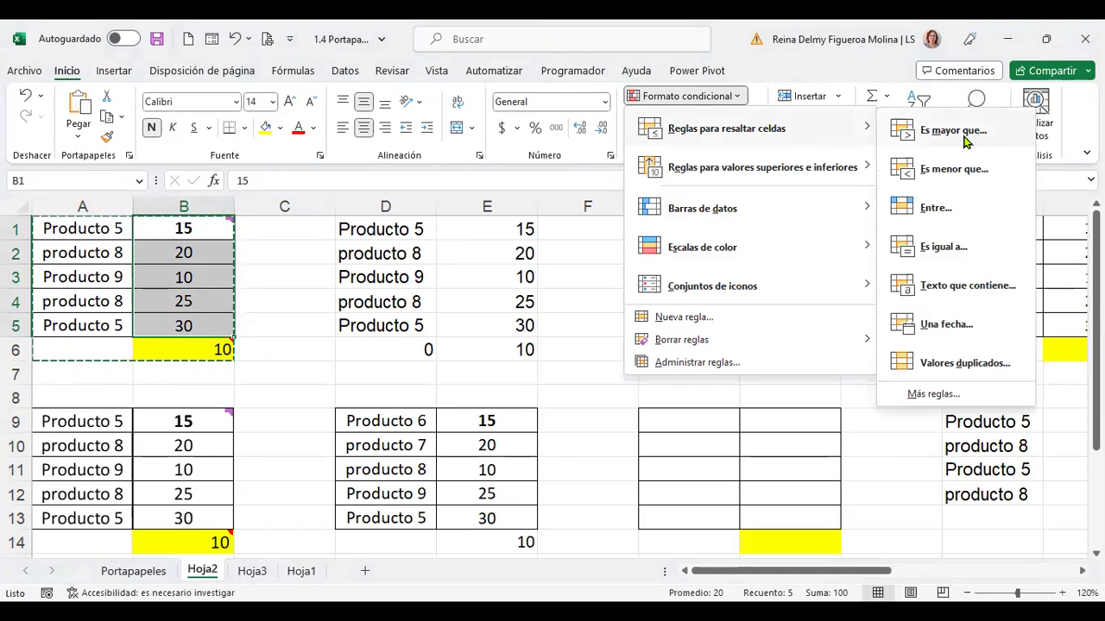
left_click(915, 127)
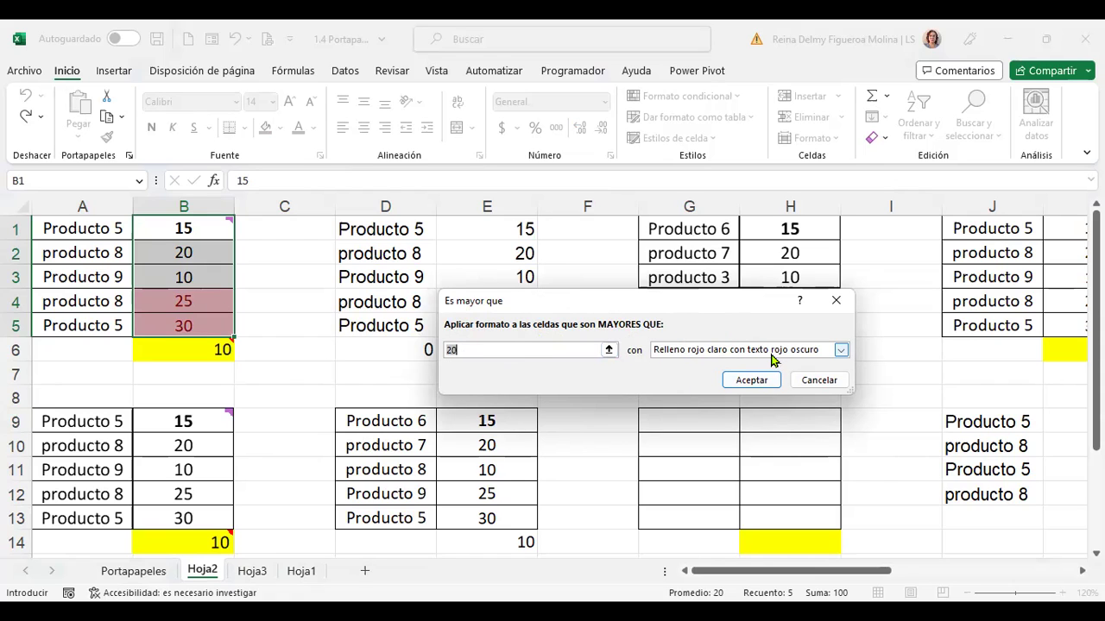
left_click(761, 380)
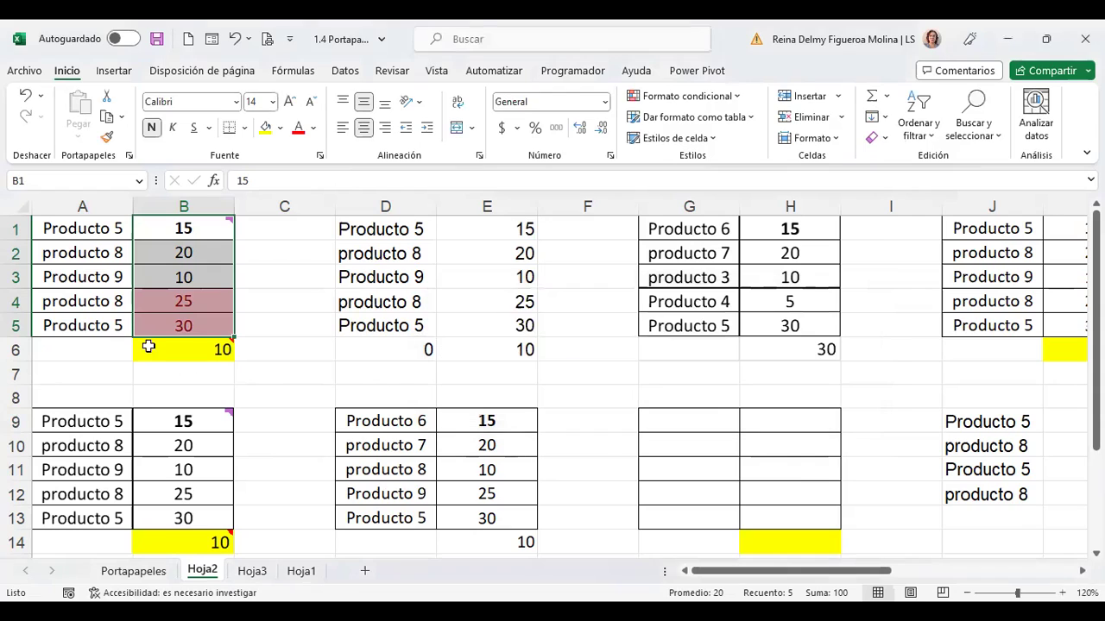
Step: Copy the top product table A1:B6
mouse_move(229, 223)
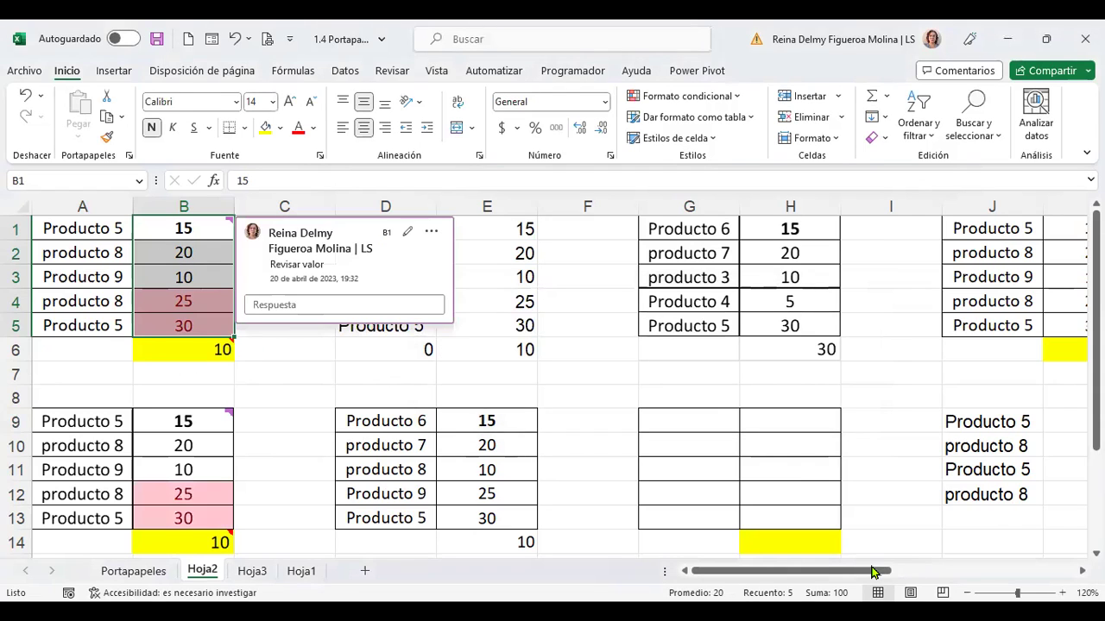
scroll(546, 401, "down", 2)
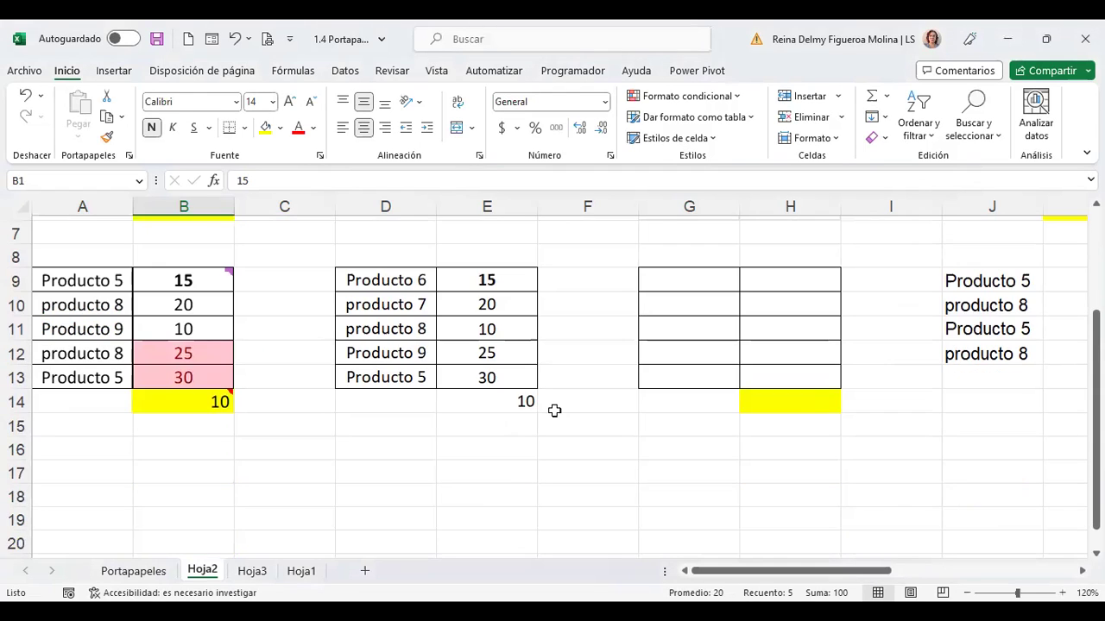
left_click(83, 472)
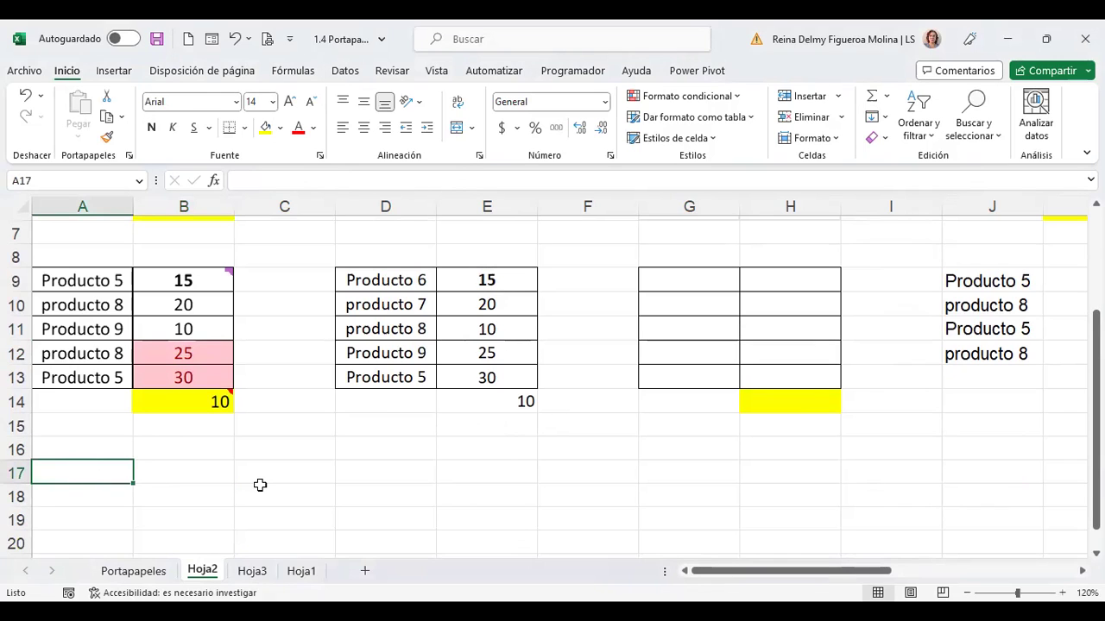
scroll(207, 389, "up", 2)
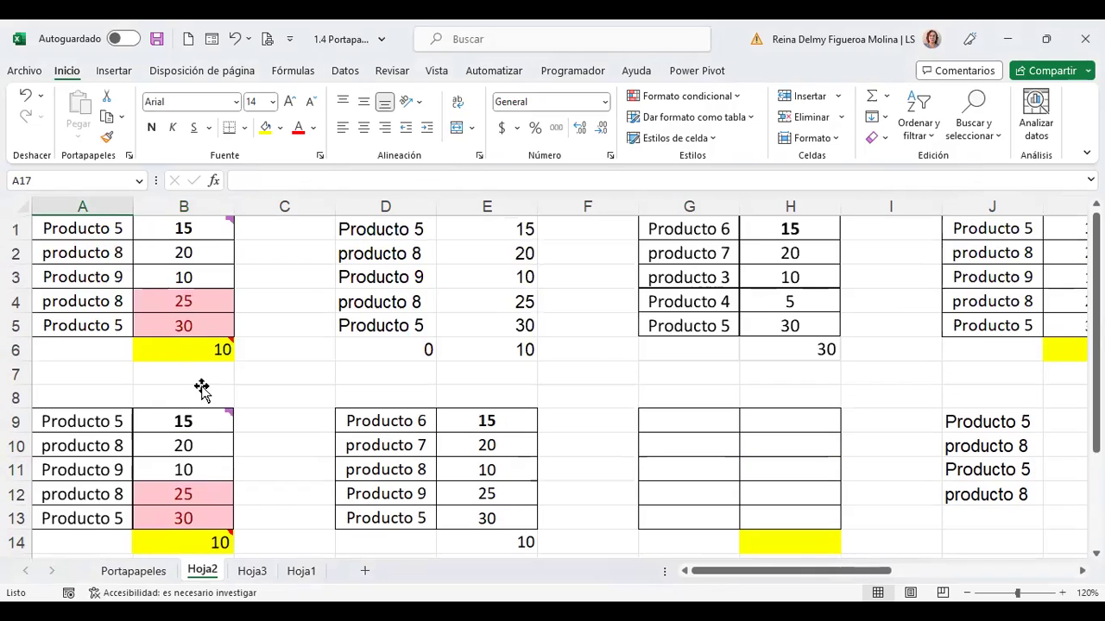
left_click_drag(97, 227, 184, 348)
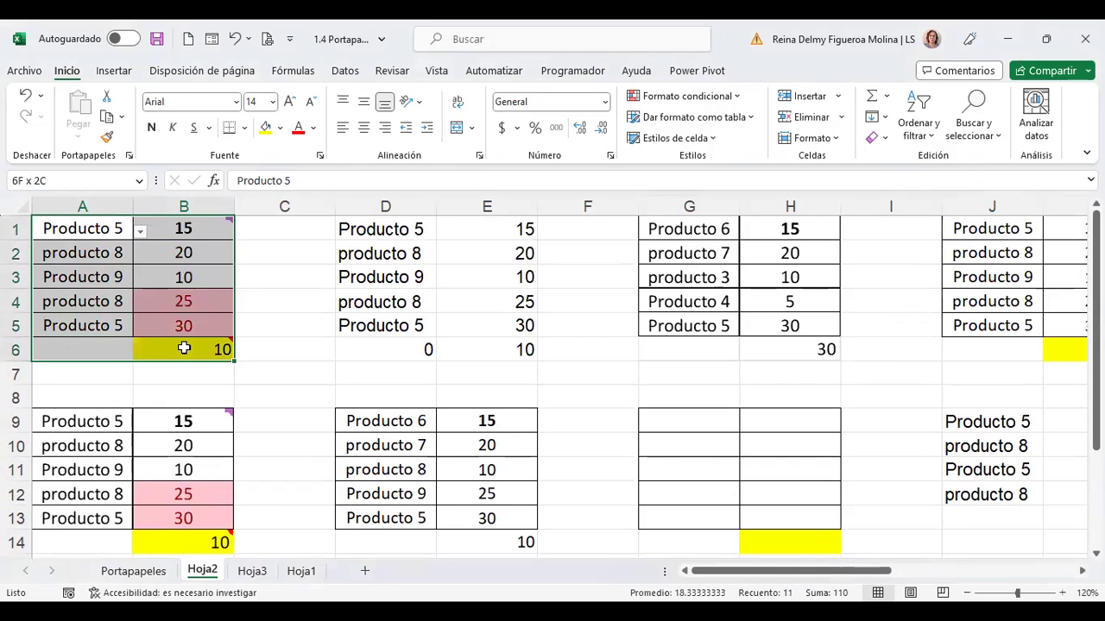
key("ctrl+c")
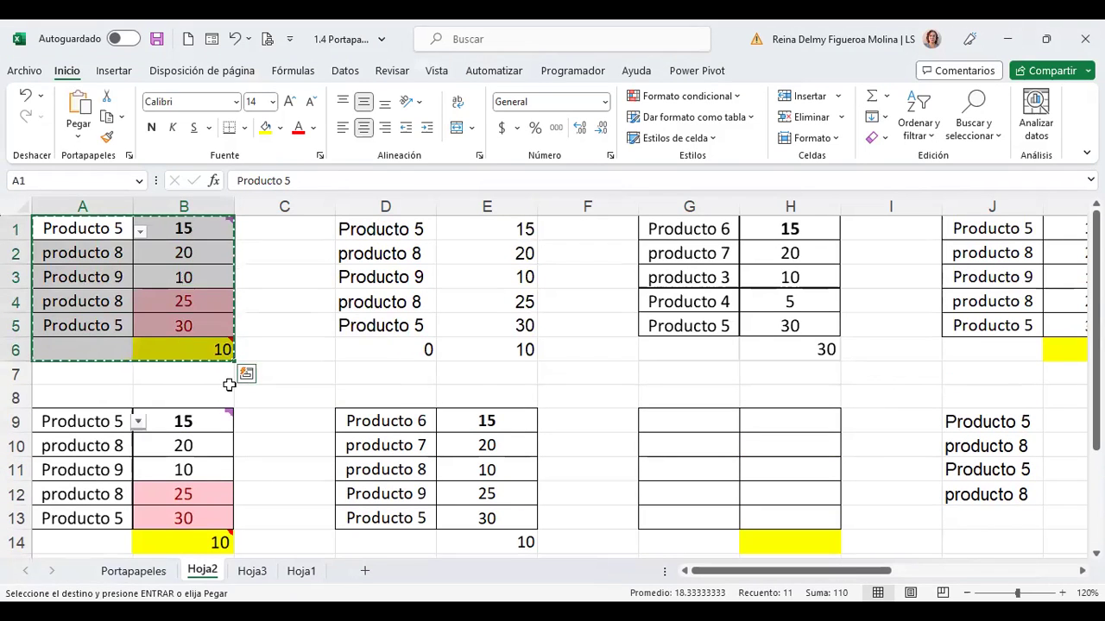
Step: Paste the table at A17 with the merge-all-conditional-formats Pegado especial option
scroll(231, 386, "down", 2)
scroll(231, 386, "down", 2)
left_click(102, 332)
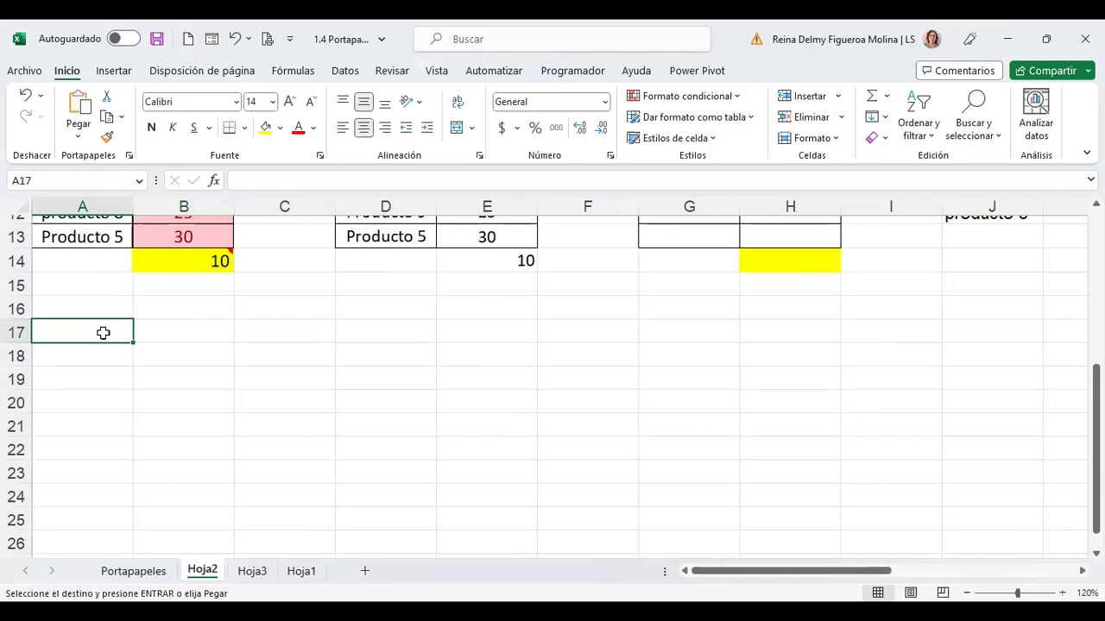
key("ctrl+alt+v")
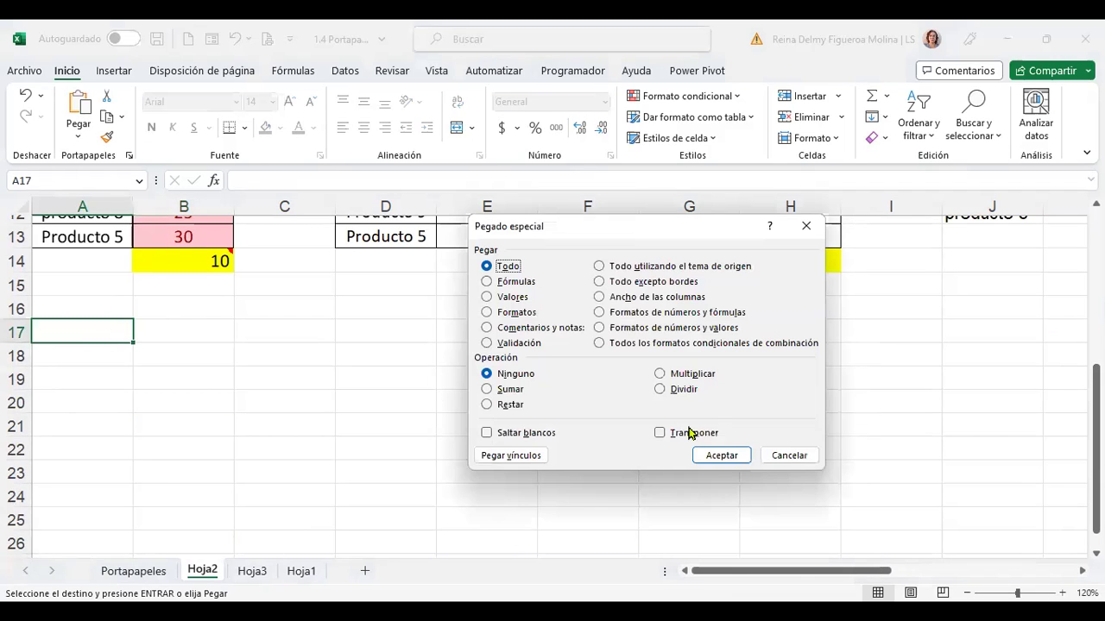
left_click(650, 345)
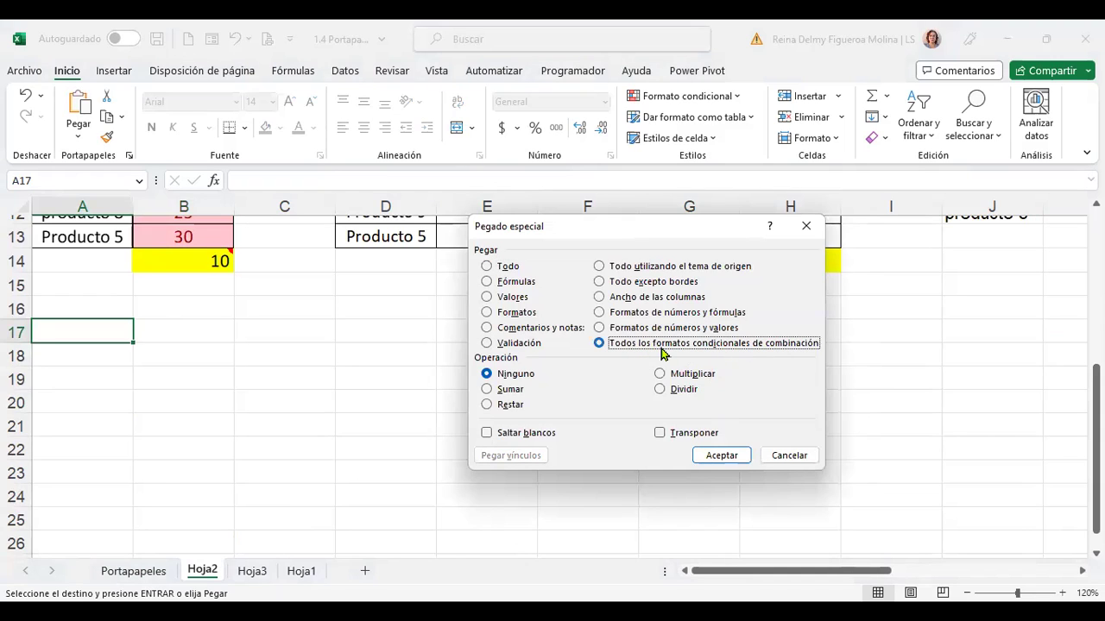
left_click(722, 456)
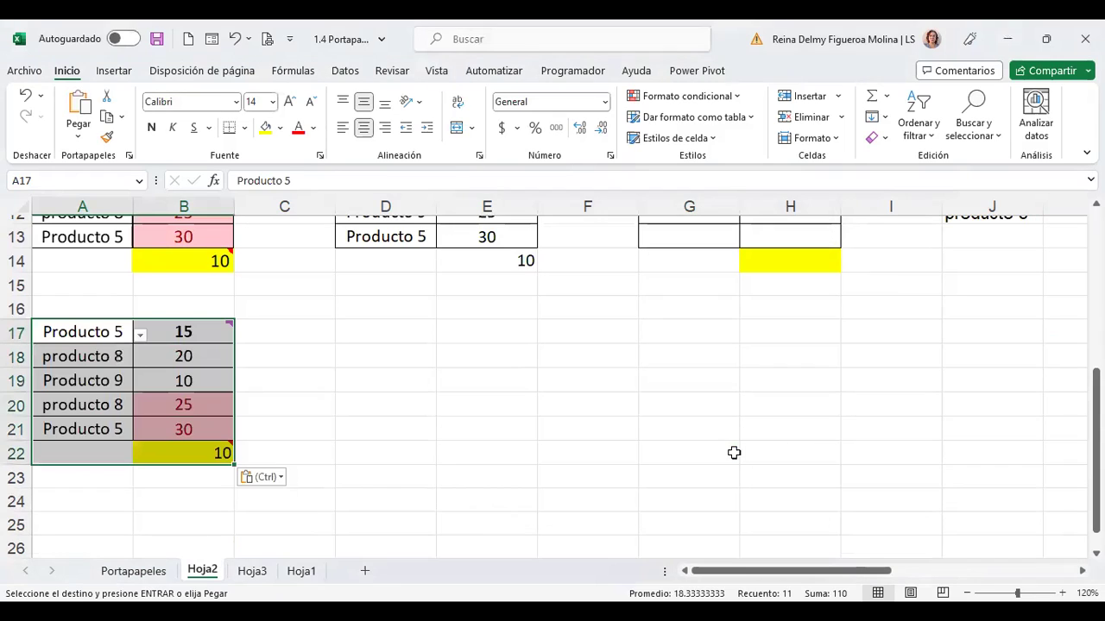
Step: Check the pasted values in B18 and B20 and the formula in B22
left_click(204, 404)
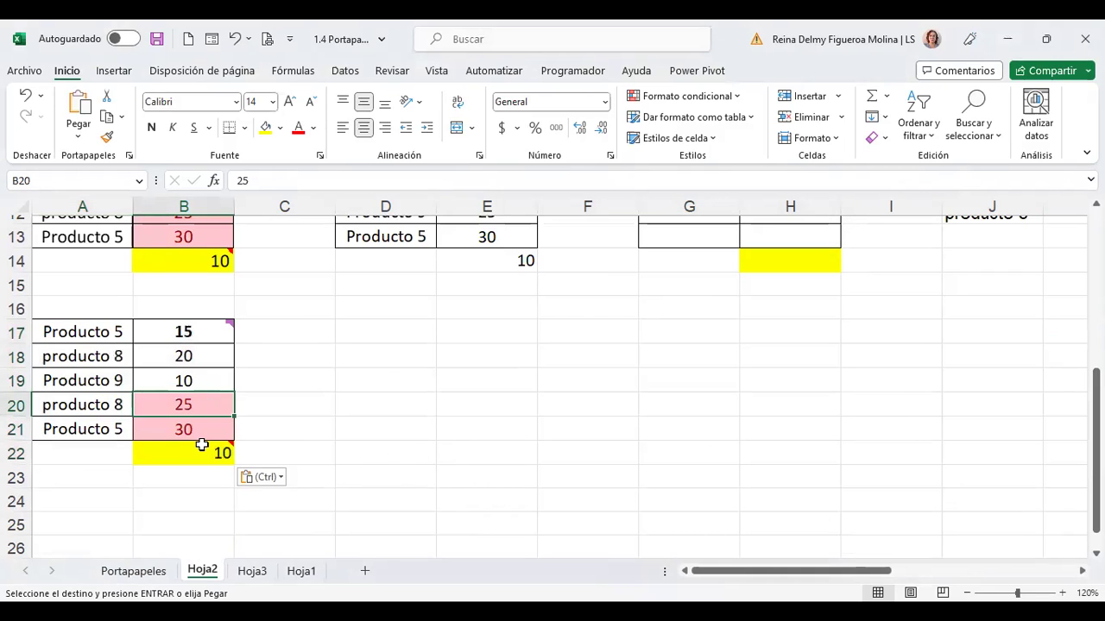
left_click(202, 446)
left_click(196, 347)
left_click(194, 398)
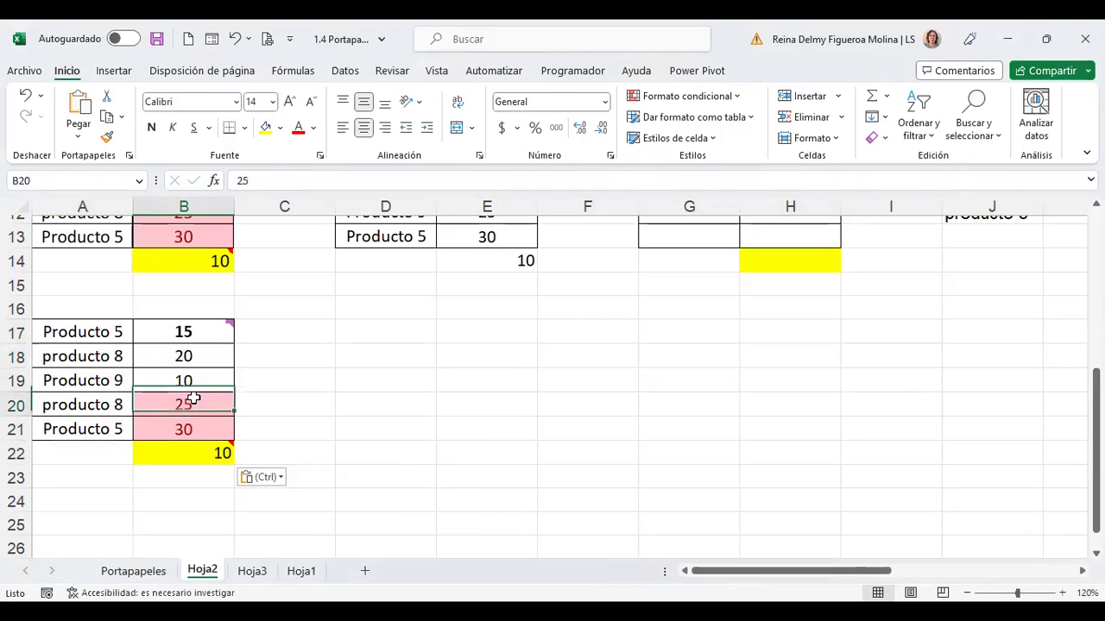
left_click(299, 411)
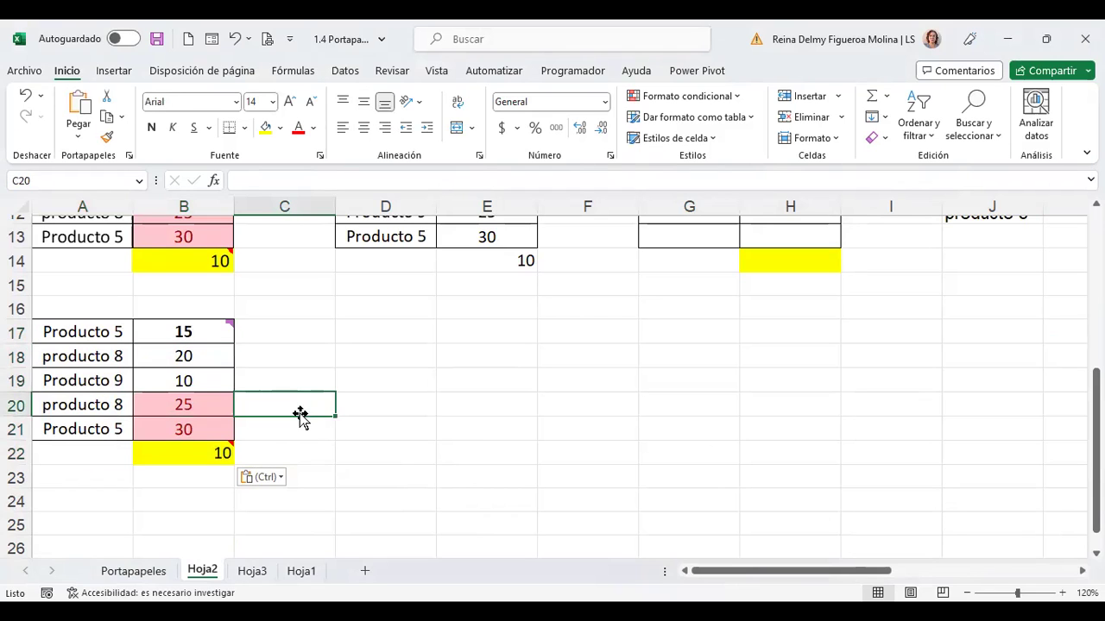
key("ctrl+alt+v")
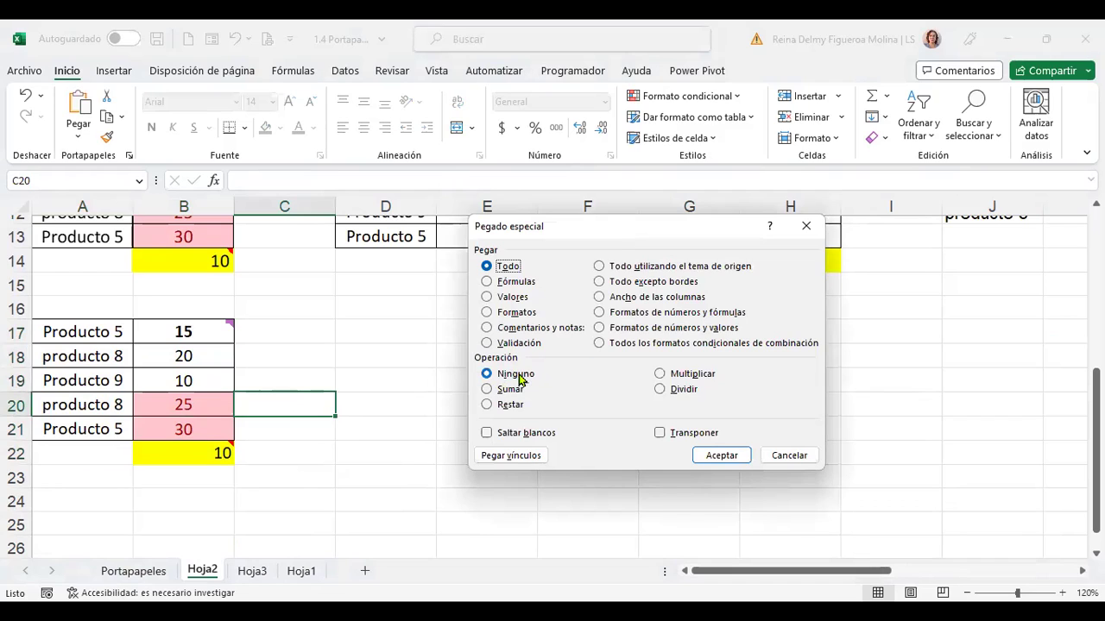
left_click(802, 457)
left_click(106, 329)
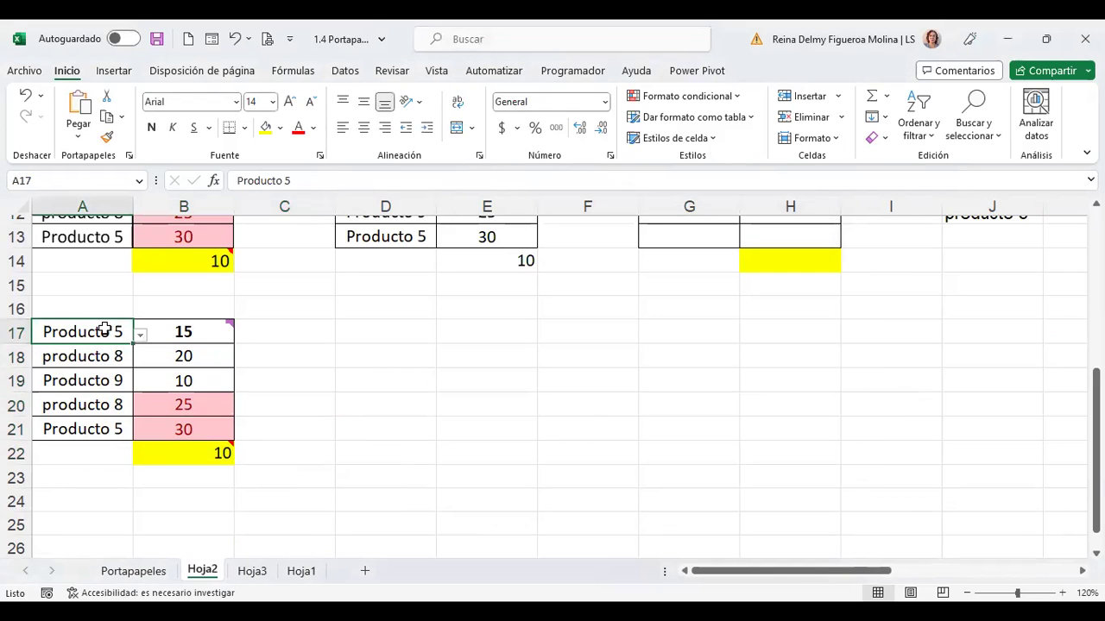
Step: Paste the copied product table at D17
left_click(403, 337)
scroll(406, 340, "up", 4)
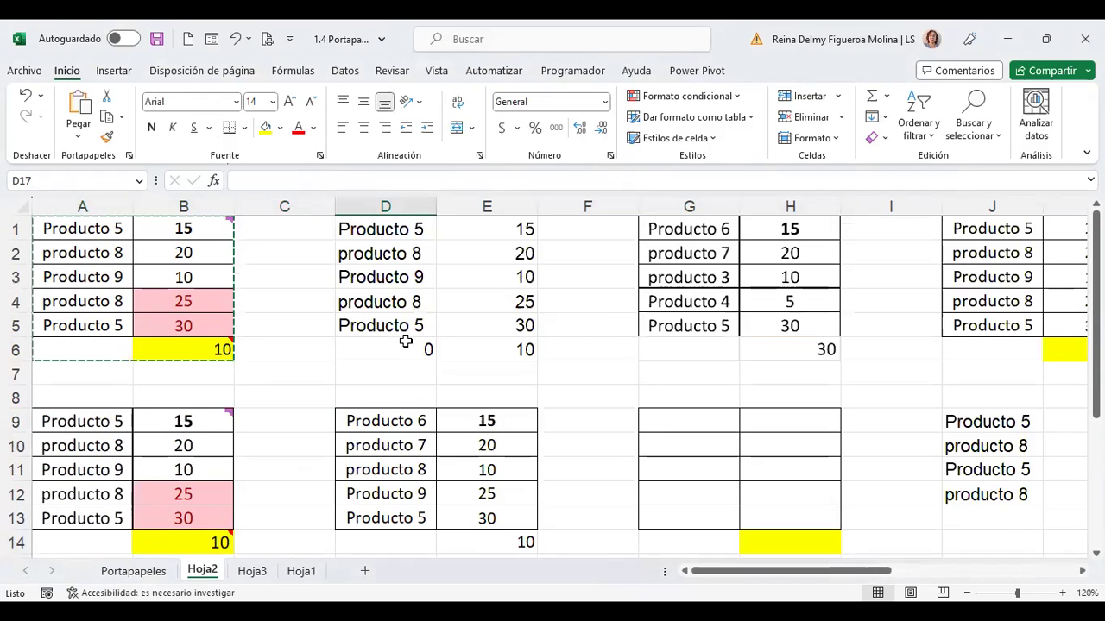
scroll(407, 340, "down", 4)
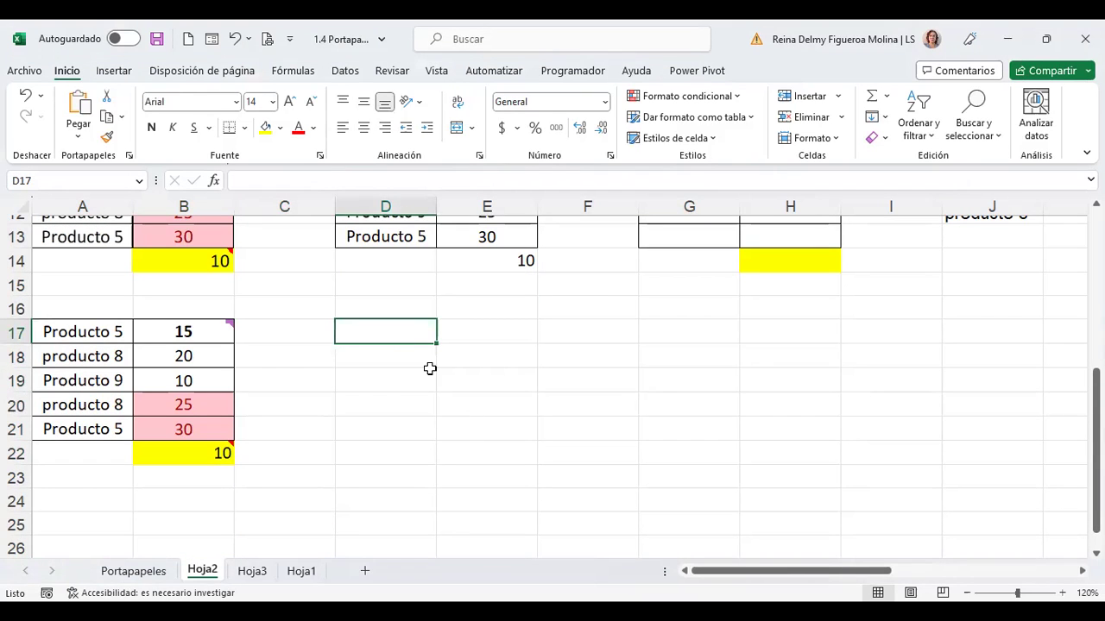
key("ctrl+v")
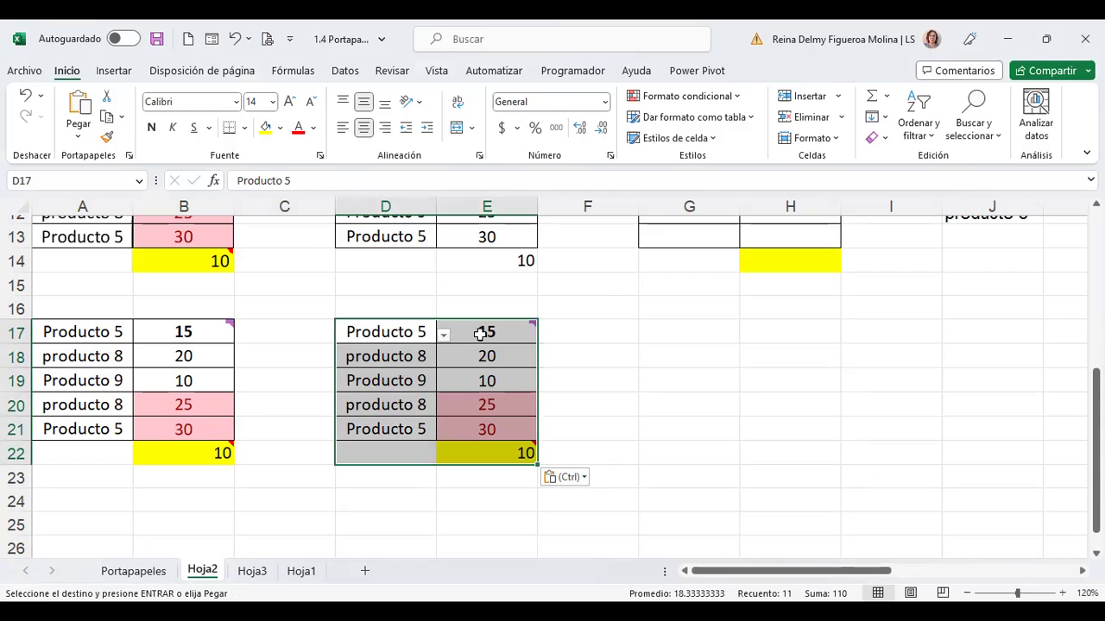
Step: Check the pasted cells E22, E19, D18, E21 and select E17
left_click(484, 380)
left_click(513, 450)
left_click(508, 384)
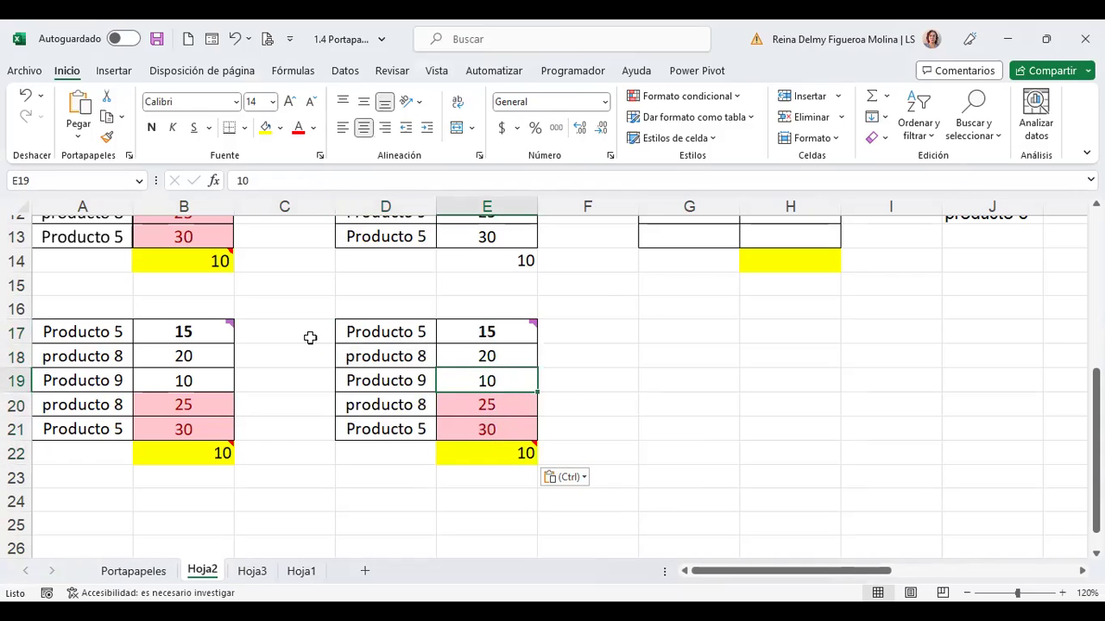
left_click(418, 356)
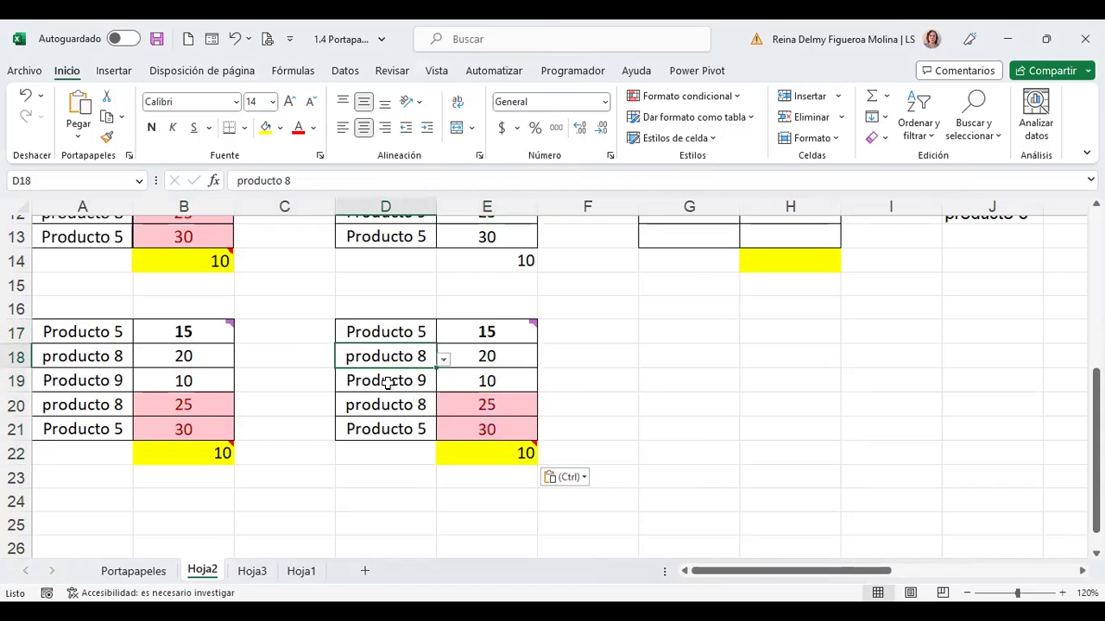
left_click(498, 431)
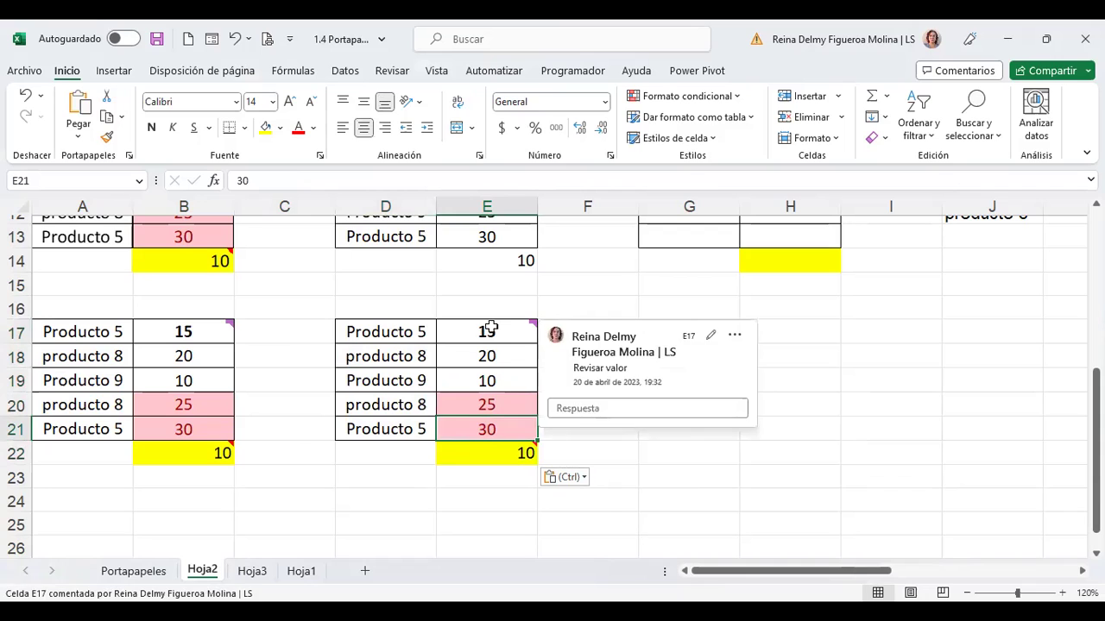
left_click(498, 330)
mouse_move(513, 339)
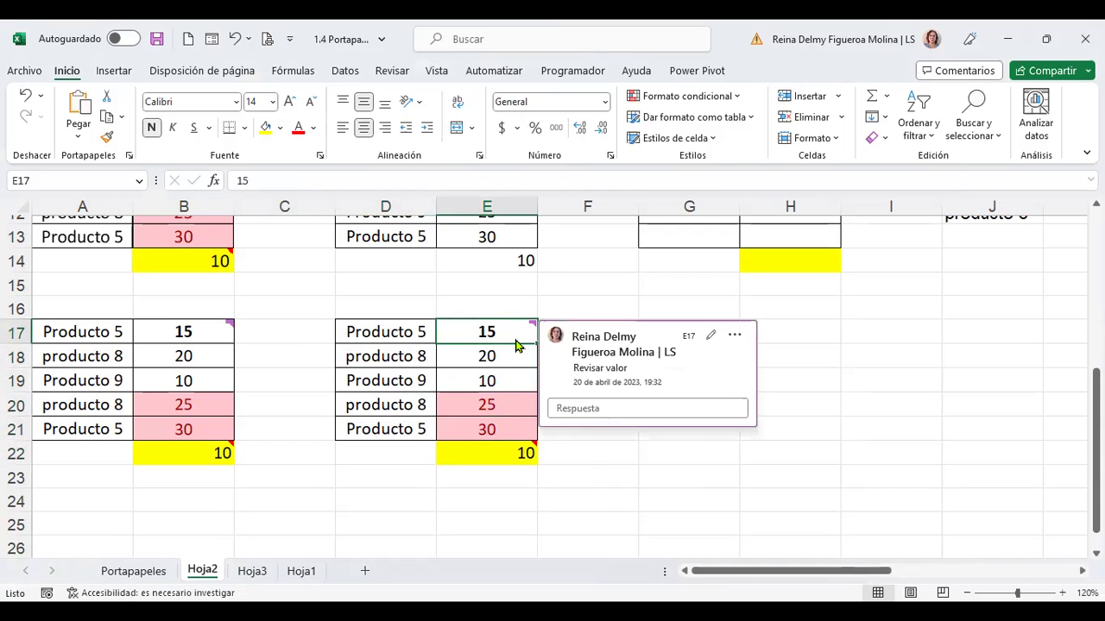
Step: Paste at E17 with the Operación 'Sumar' option
key("ctrl+alt+v")
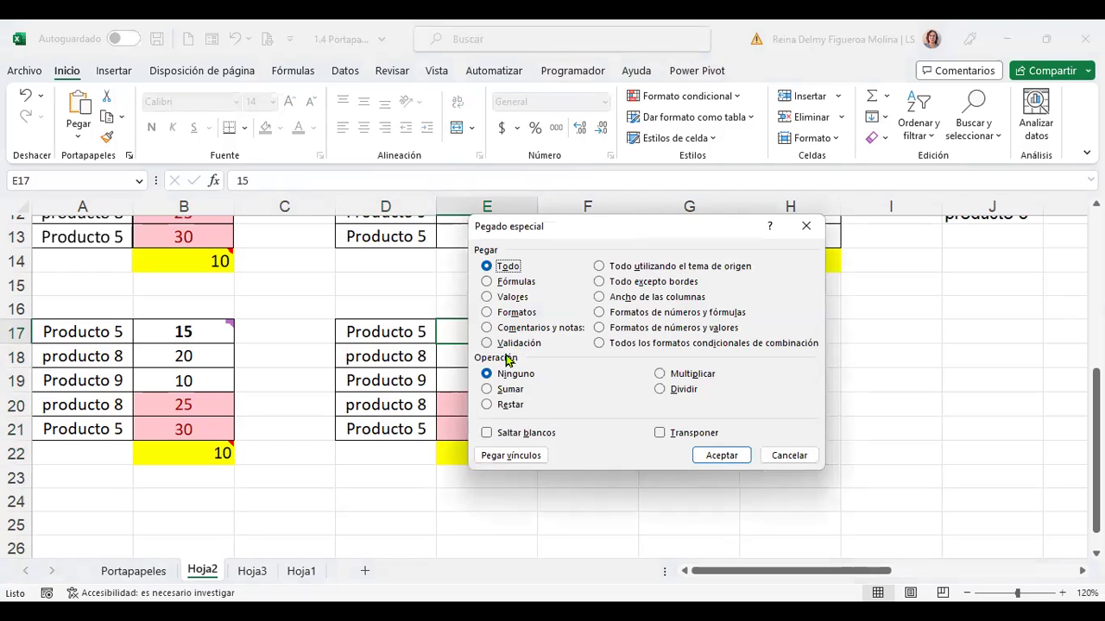
left_click(512, 390)
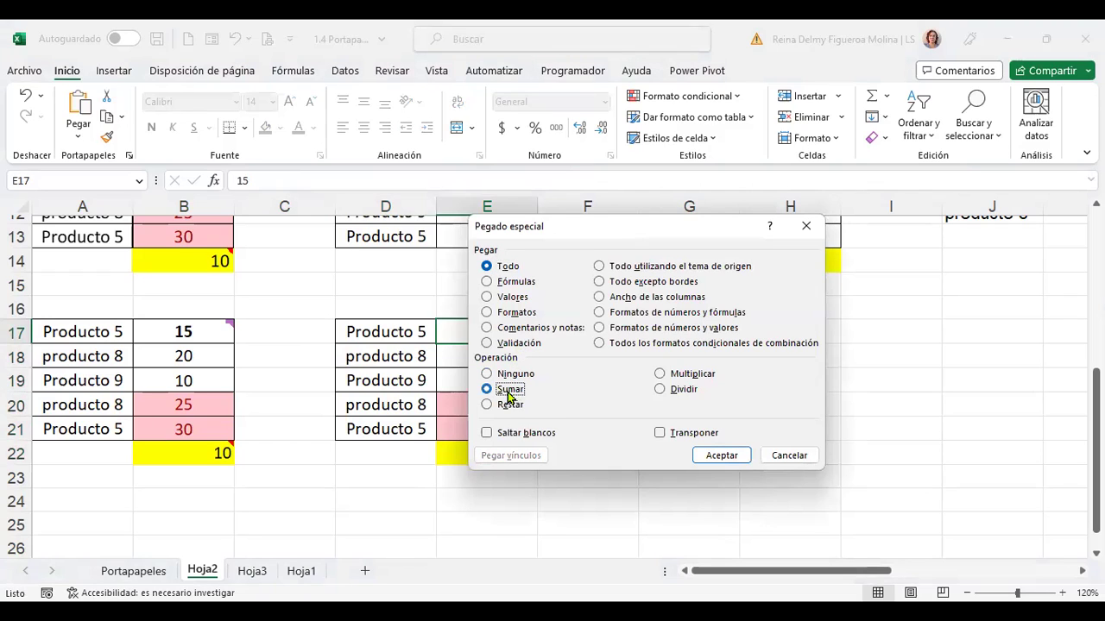
left_click(722, 456)
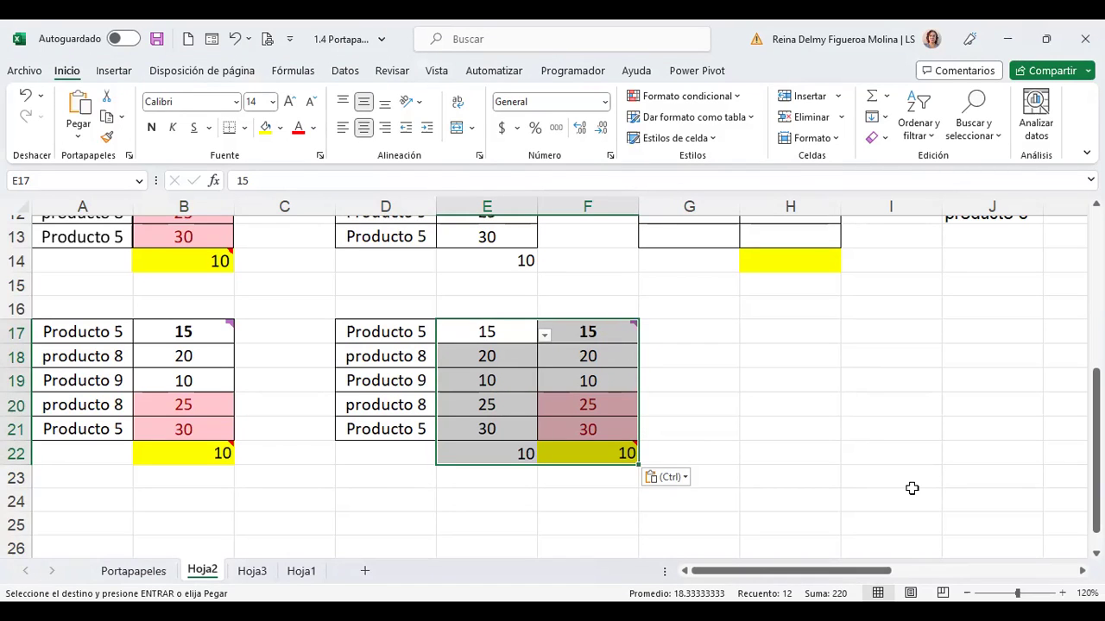
Step: Undo the paste that spilled into column F and reselect E17:E21
key("ctrl+z")
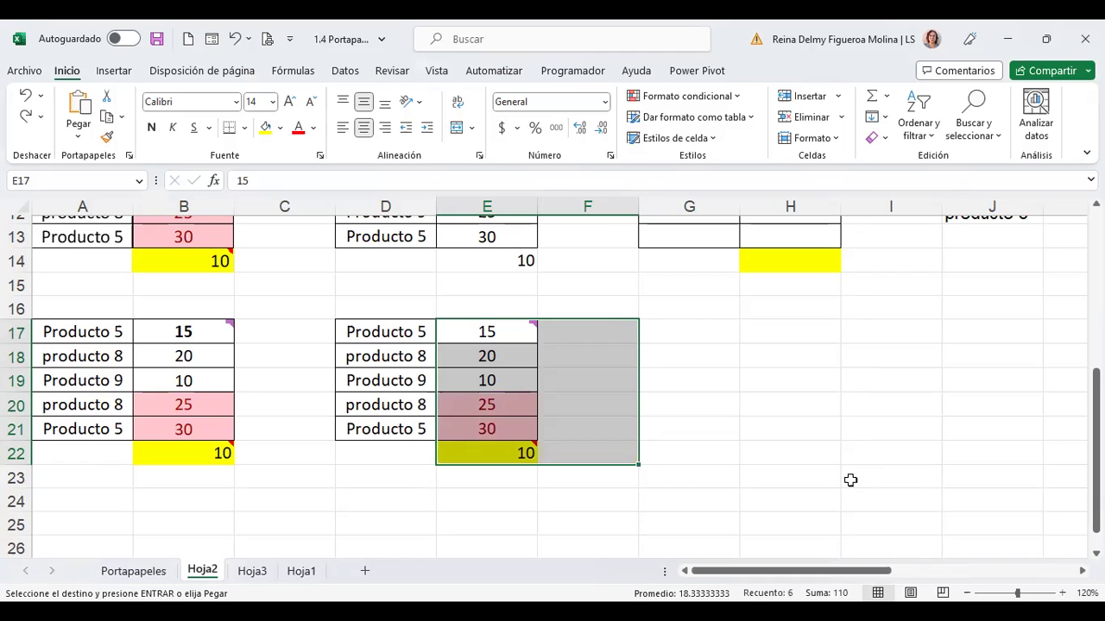
left_click(774, 338)
left_click(492, 328)
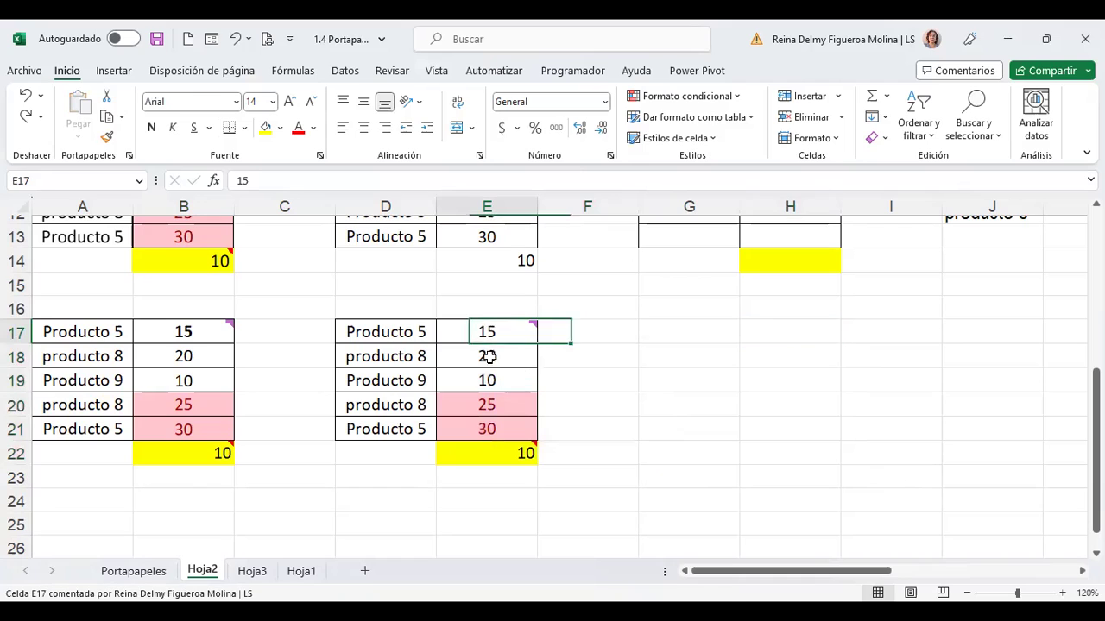
left_click_drag(488, 356, 492, 416)
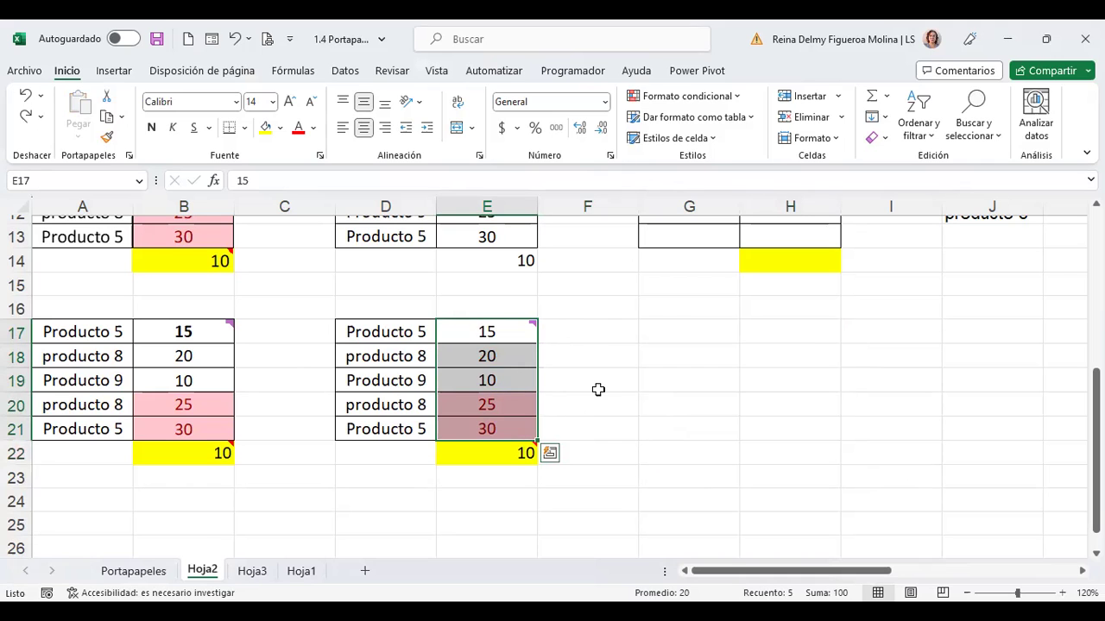
left_click(598, 329)
scroll(598, 330, "up", 4)
scroll(598, 329, "down", 4)
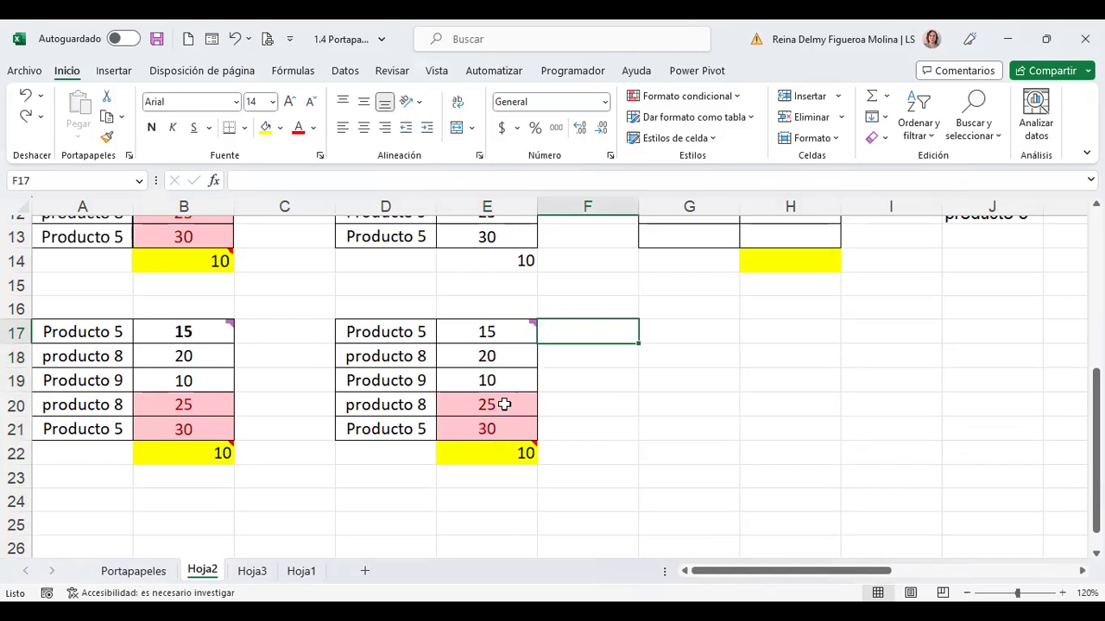
Step: Add E17:E21 onto itself with Paste Special Sumar, giving 30, 40, 20, 50, 60; undo and redo it
left_click_drag(492, 331, 504, 428)
key("ctrl+c")
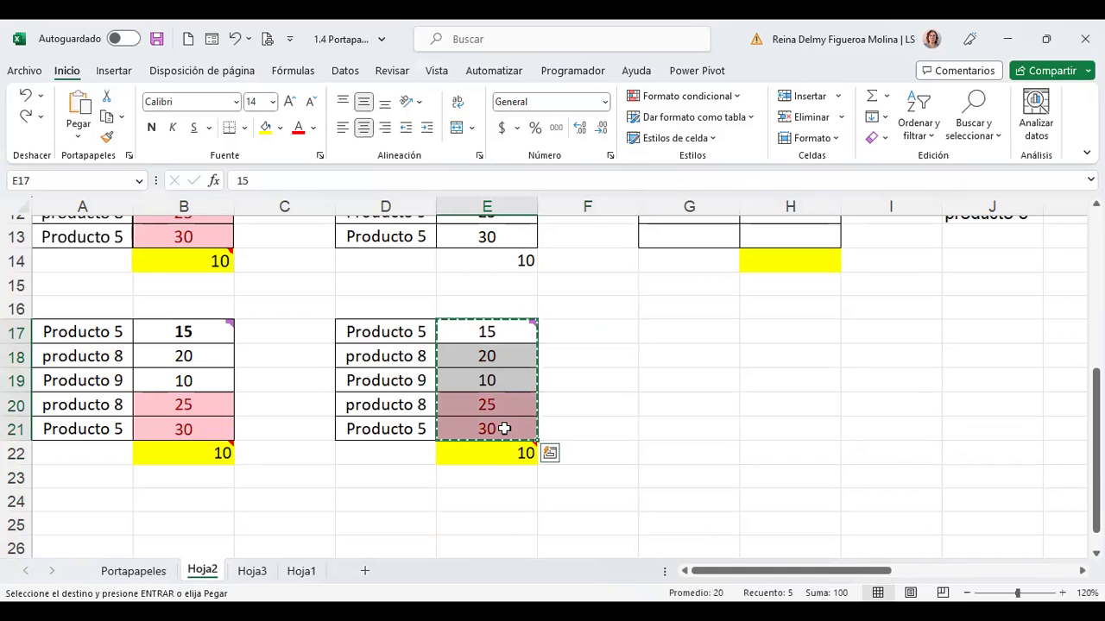
key("ctrl+alt+v")
left_click(516, 393)
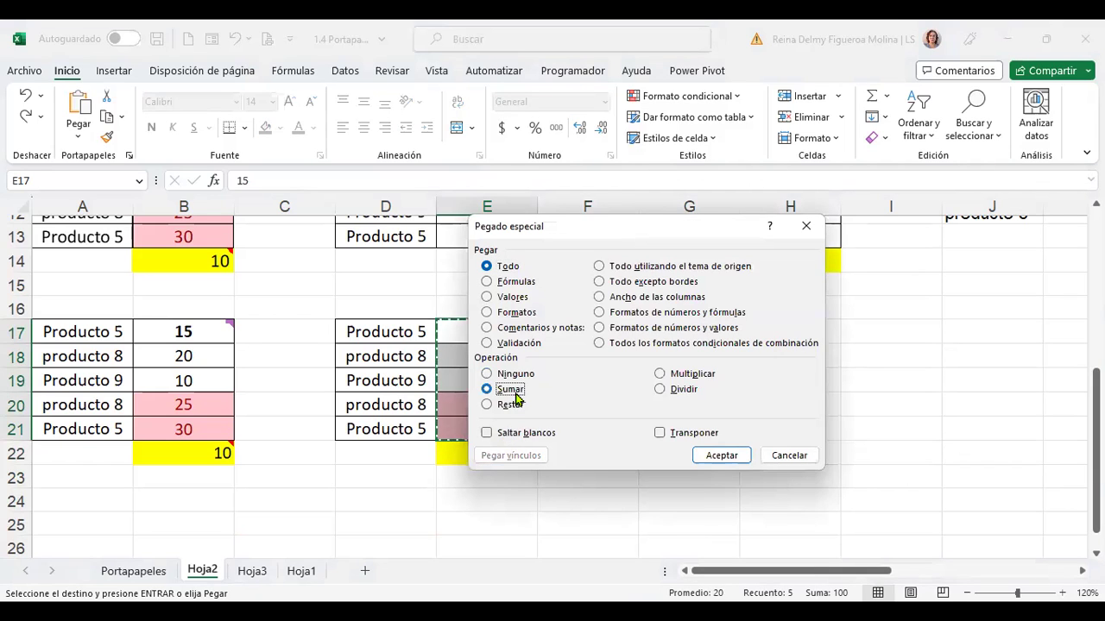
left_click(723, 455)
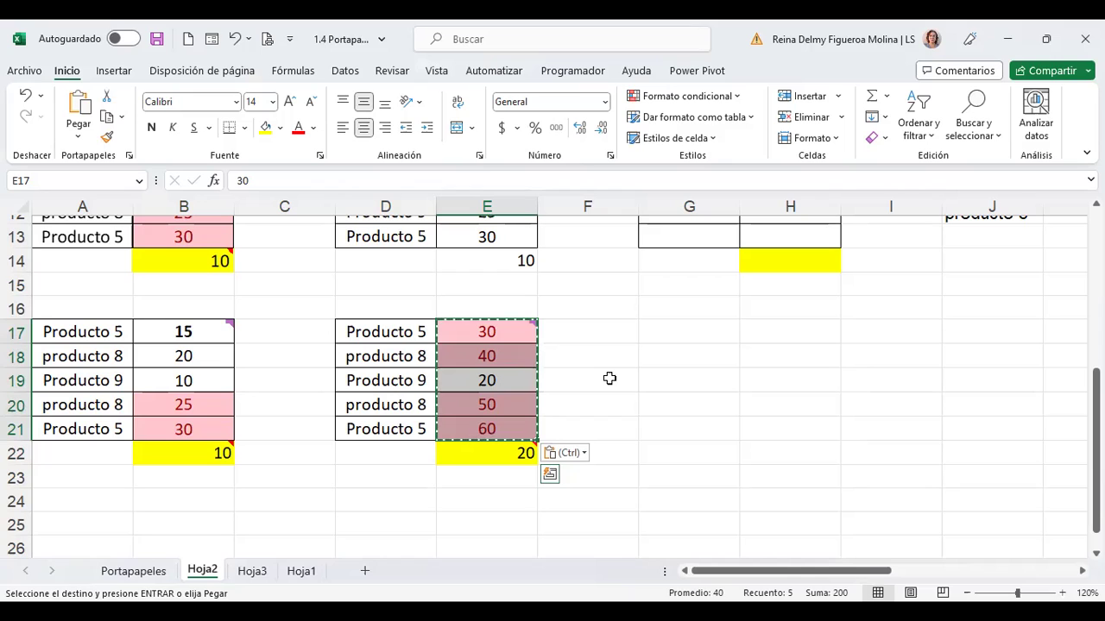
key("ctrl+z")
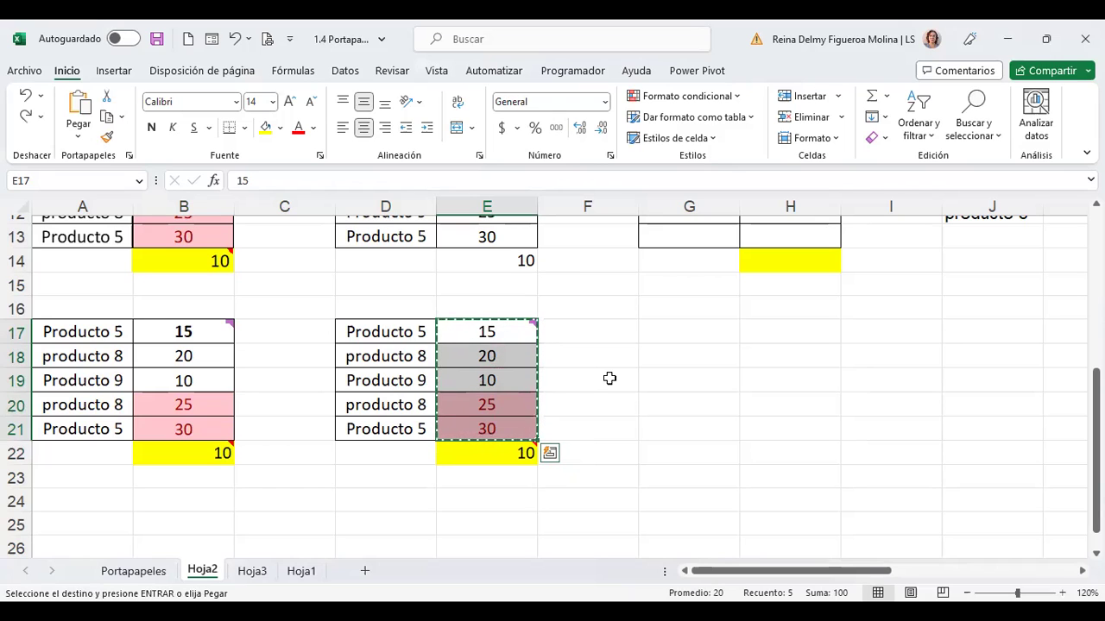
key("ctrl+y")
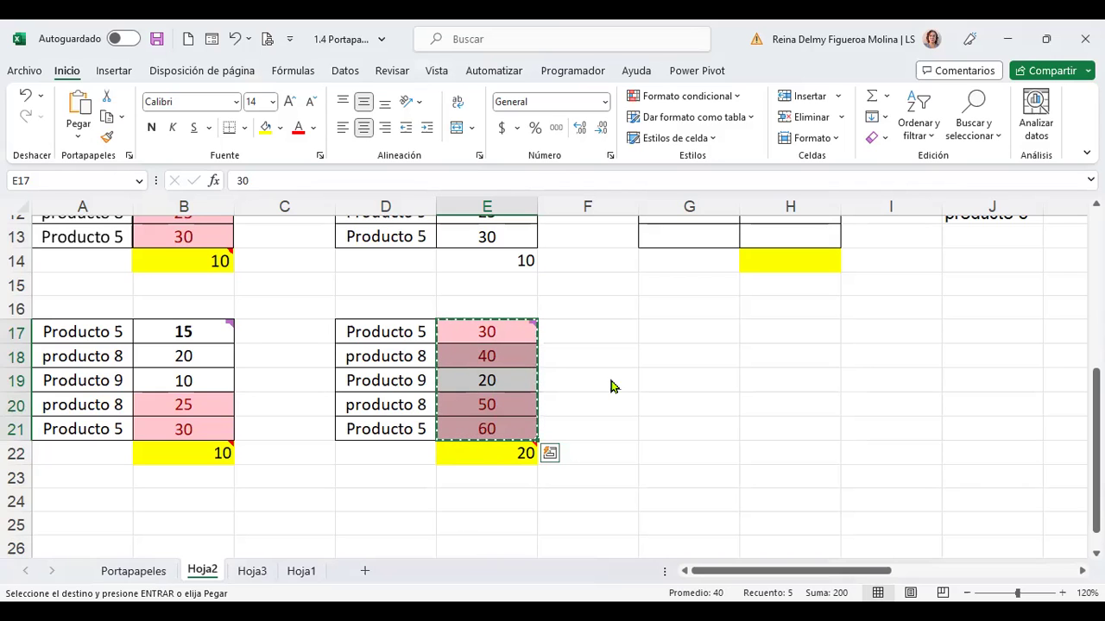
Step: Paste Special with Operación 'Restar' onto E17:E21, turning every value and the E22 total into 0
key("ctrl+alt+v")
left_click(511, 405)
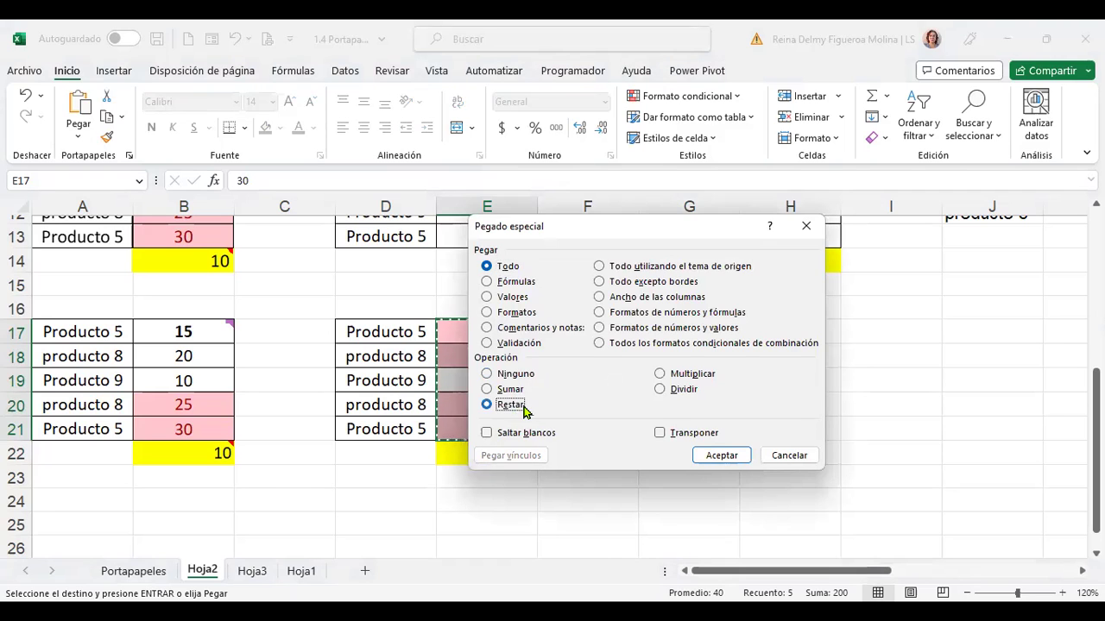
left_click(723, 455)
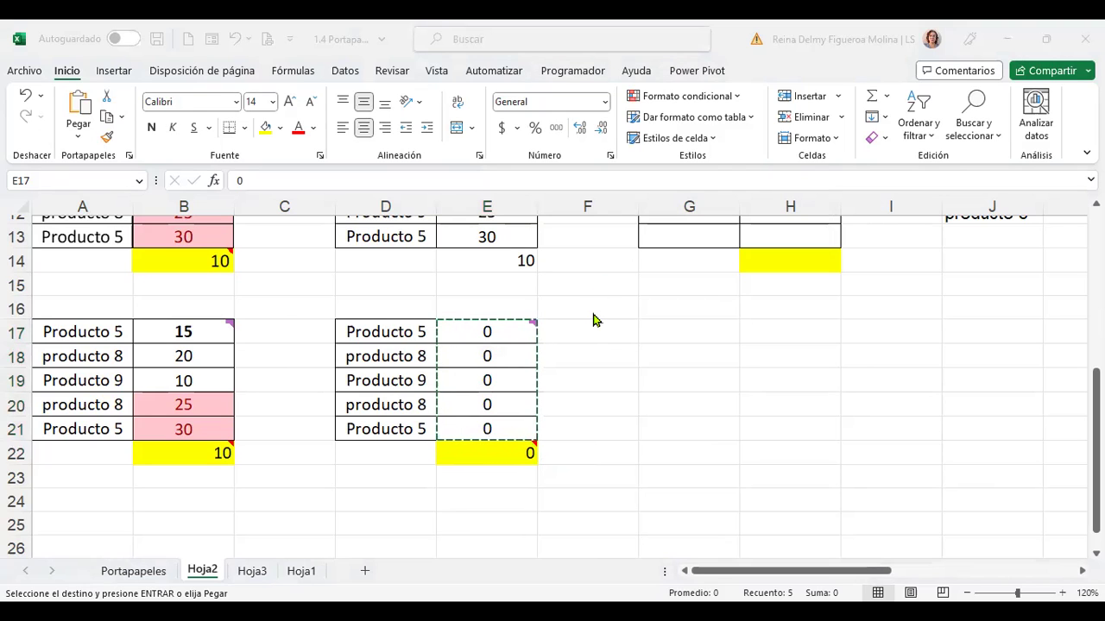
key("alt+Tab")
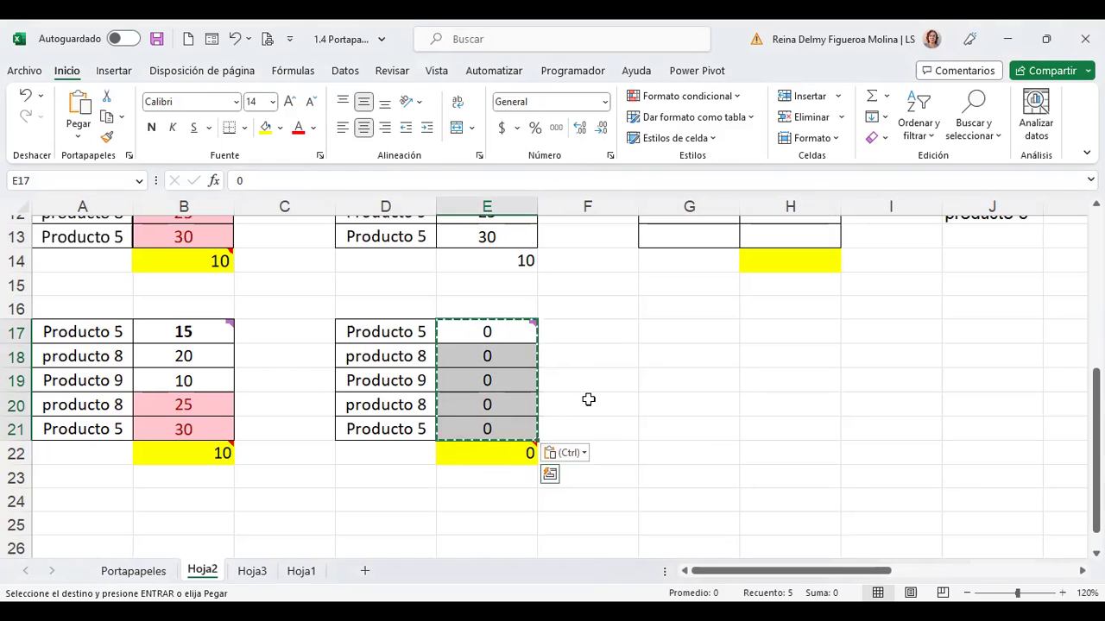
Step: Undo the subtraction, then enter 1 in each cell E17 through E21 so E22 shows 1
key("ctrl+z")
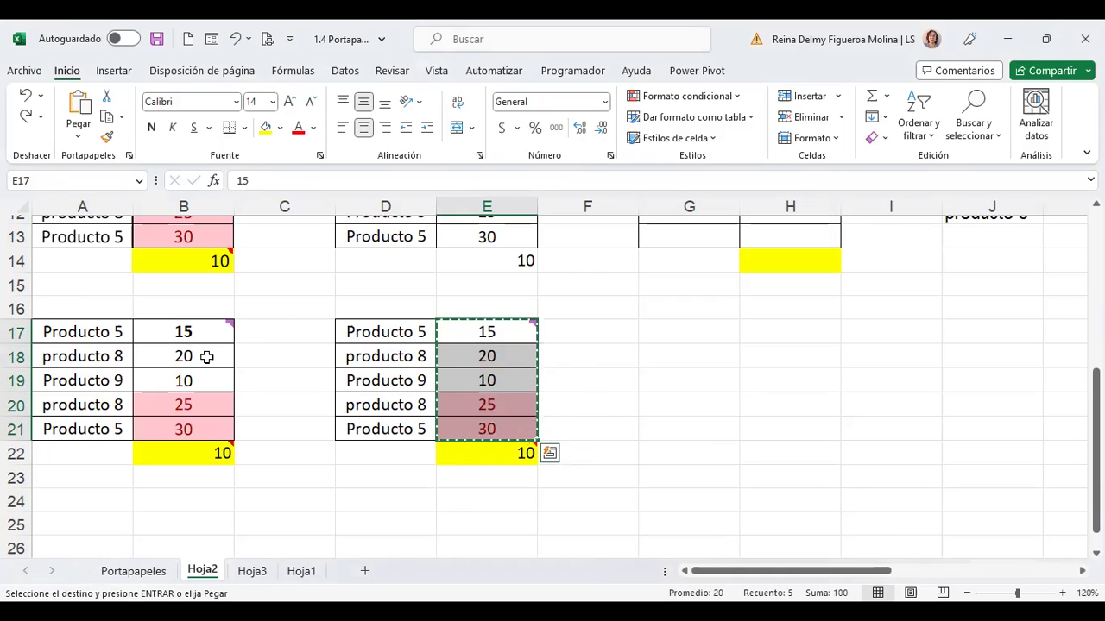
mouse_move(192, 326)
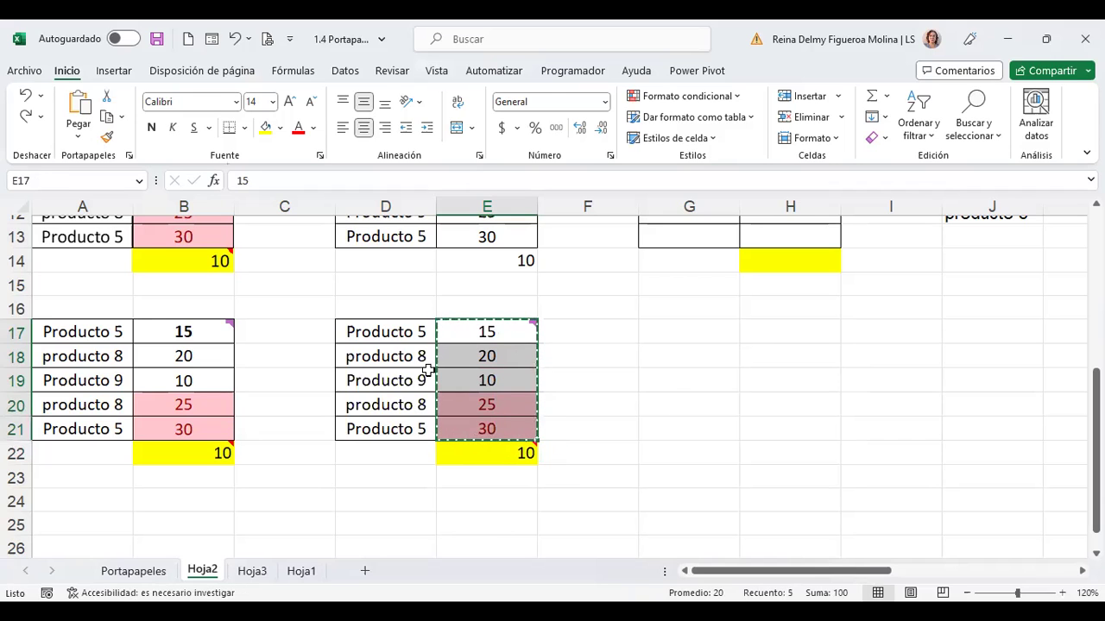
mouse_move(489, 330)
type("1")
key("Return")
type("1")
key("Return")
type("1")
key("Return")
type("1")
key("Return")
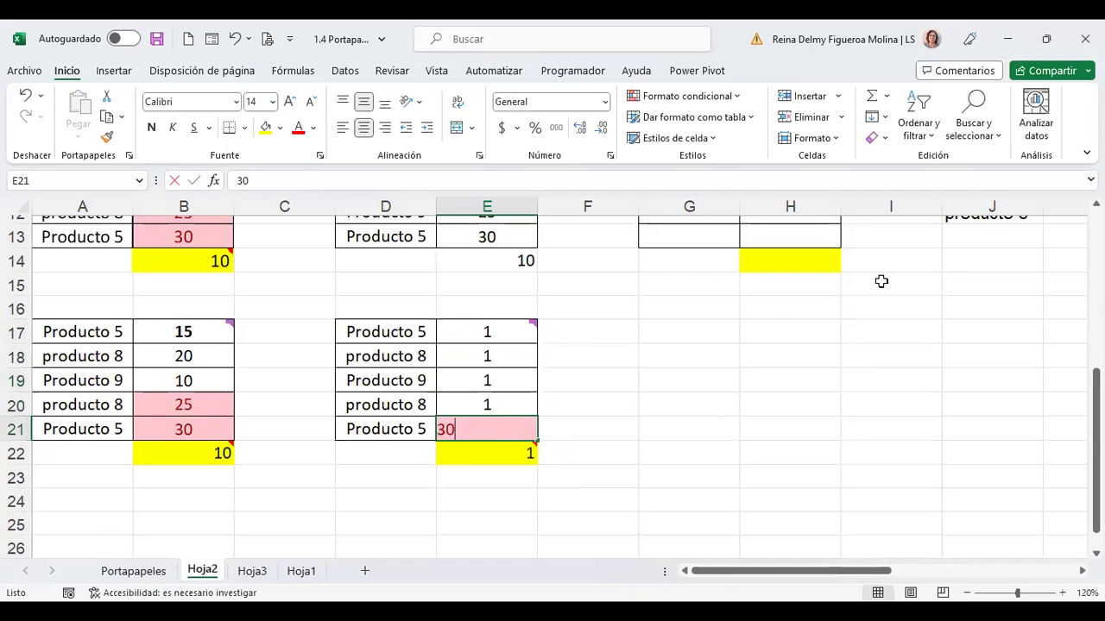
type("1")
key("Return")
key("Up")
key("Up")
key("Up")
key("Up")
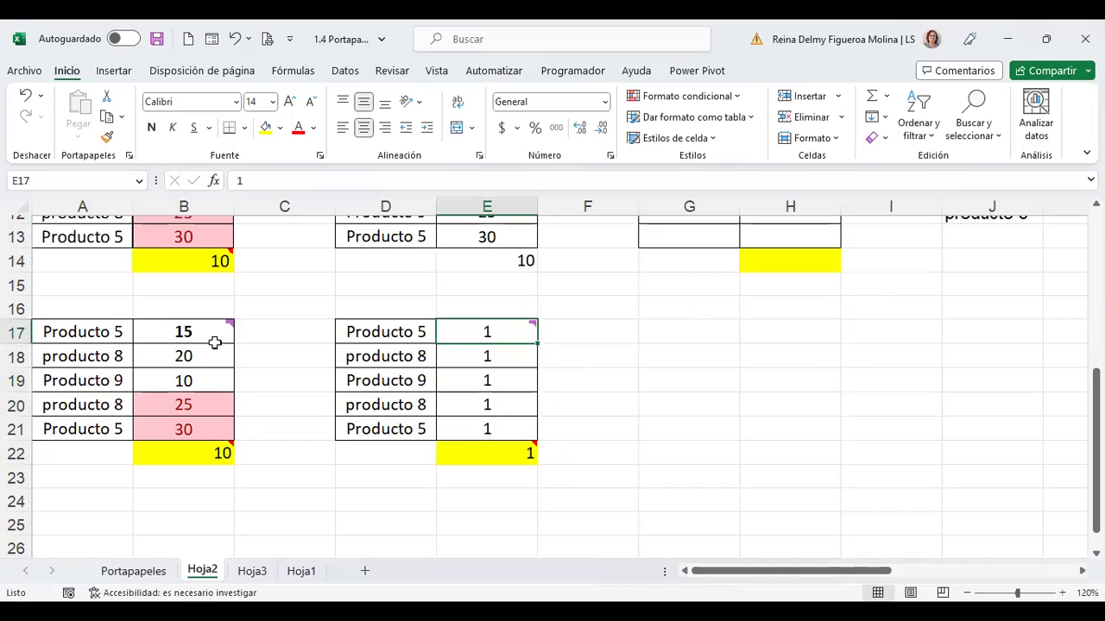
Step: Paste-add B17:B21 onto E17:E21 with Sumar, giving 16, 21, 11, 26, 31
left_click_drag(174, 331, 181, 426)
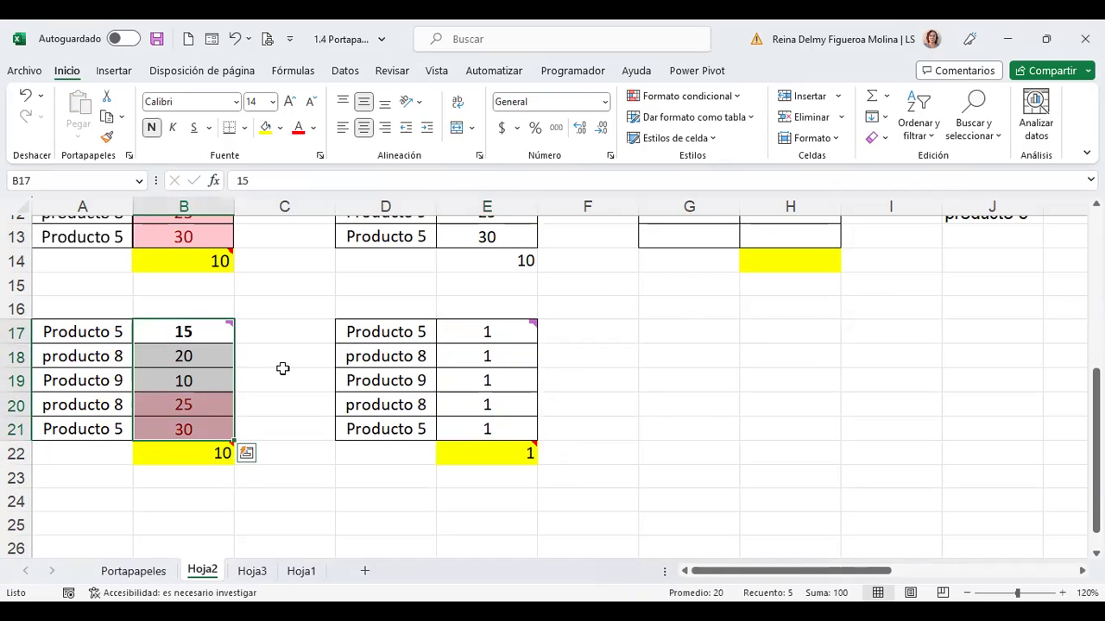
key("ctrl+c")
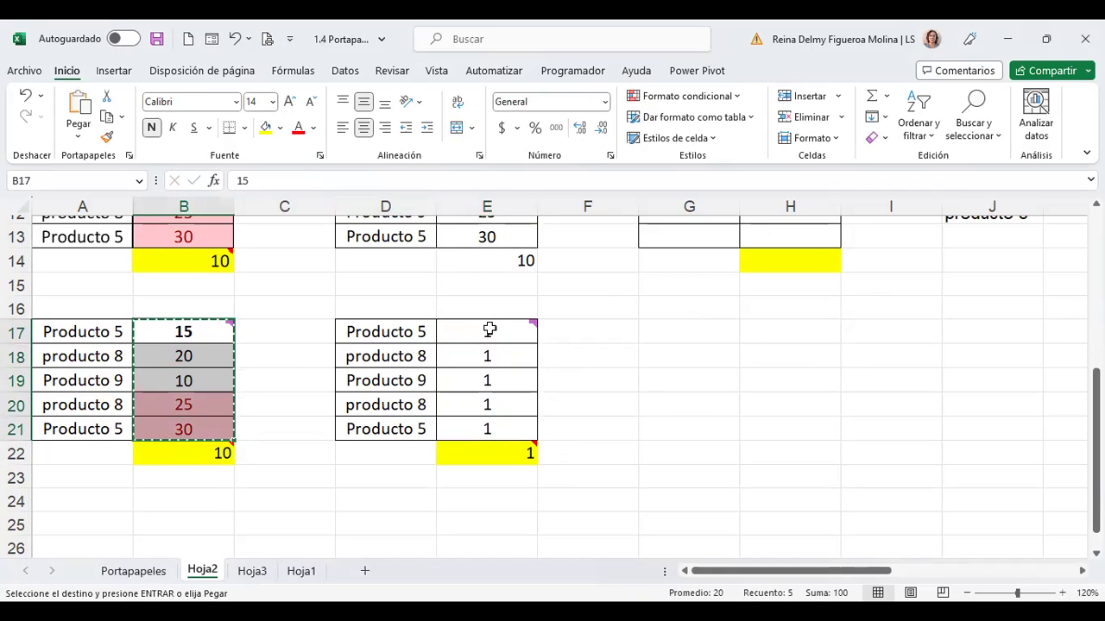
left_click(488, 331)
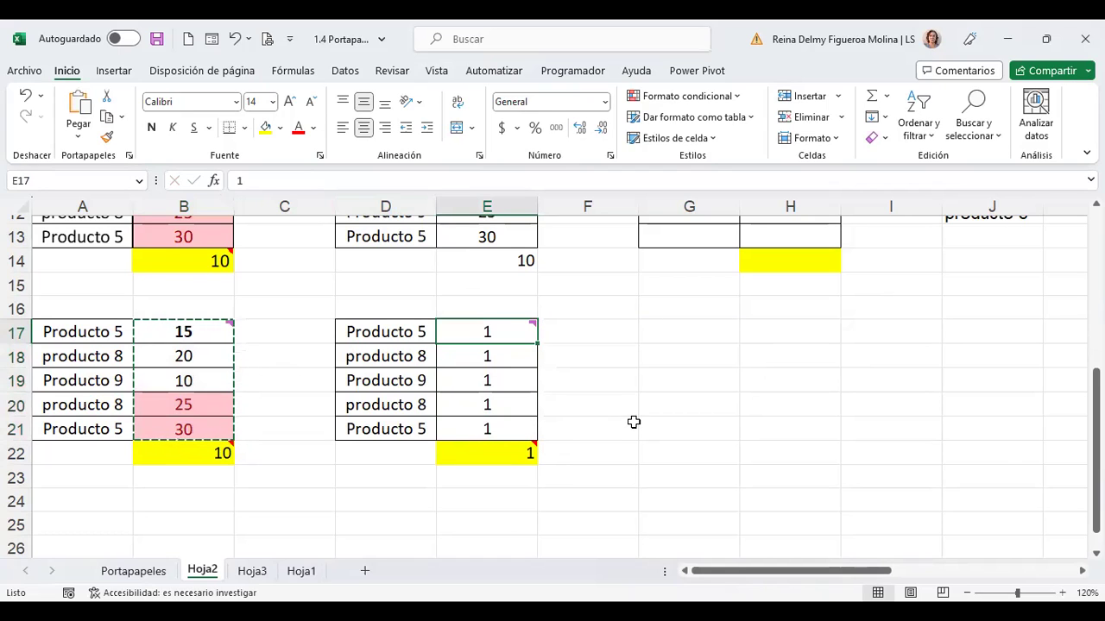
key("ctrl+alt+v")
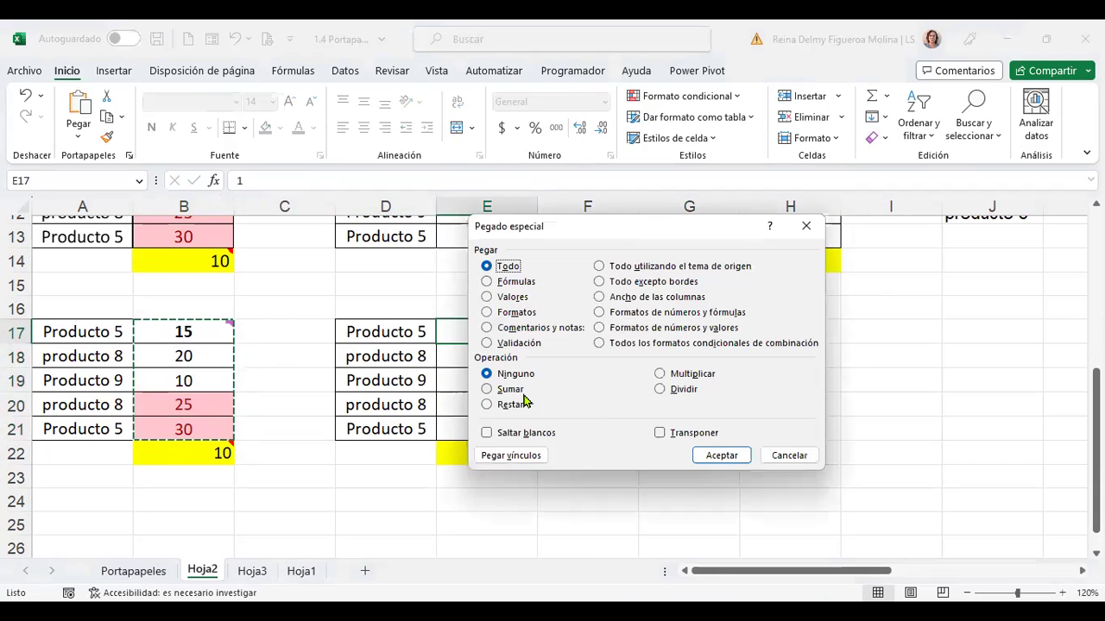
left_click(522, 393)
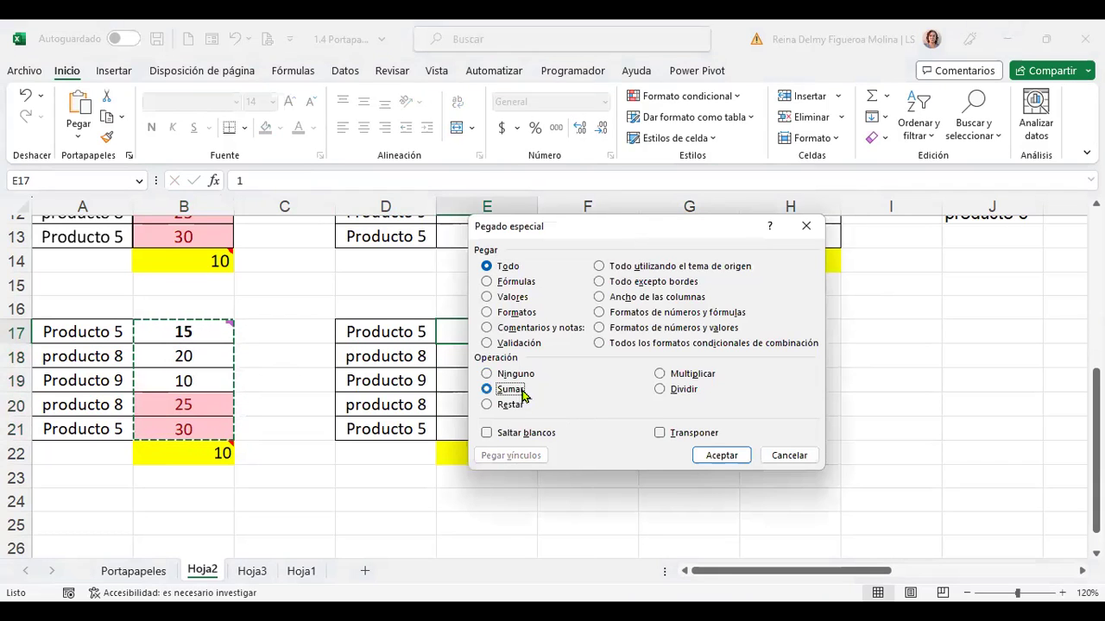
left_click(716, 454)
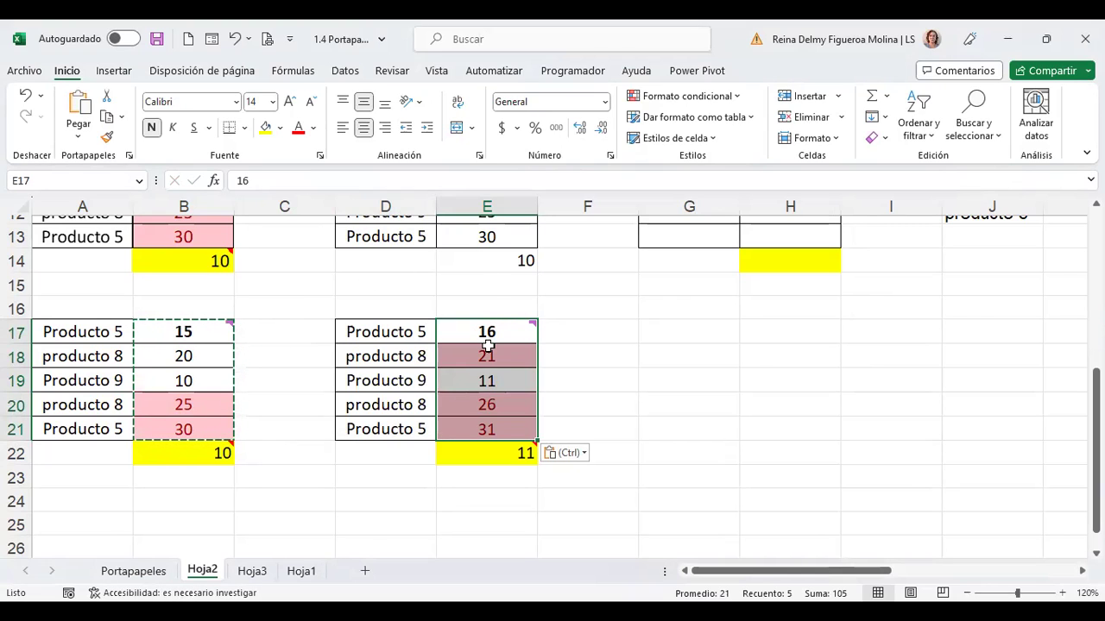
Step: Review the summed results 16, 21, 11, 26, 31 in E17:E21 before the next paste
mouse_move(500, 419)
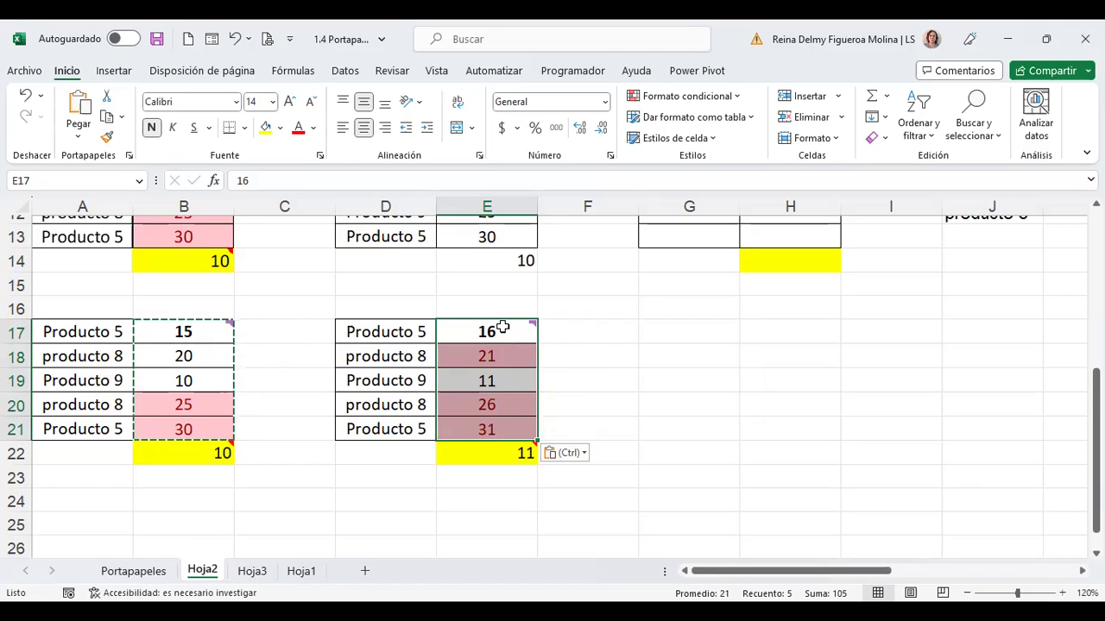
mouse_move(506, 343)
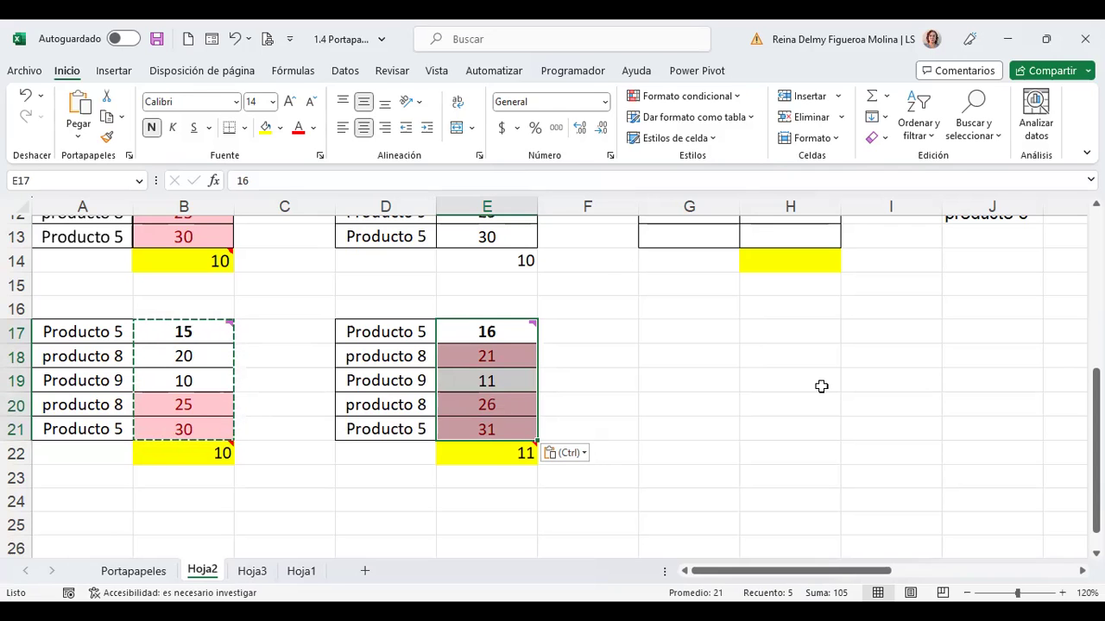
Step: Paste-subtract the copied B17:B21 values from E17:E21 with Restar, returning each to 1
key("ctrl+alt+v")
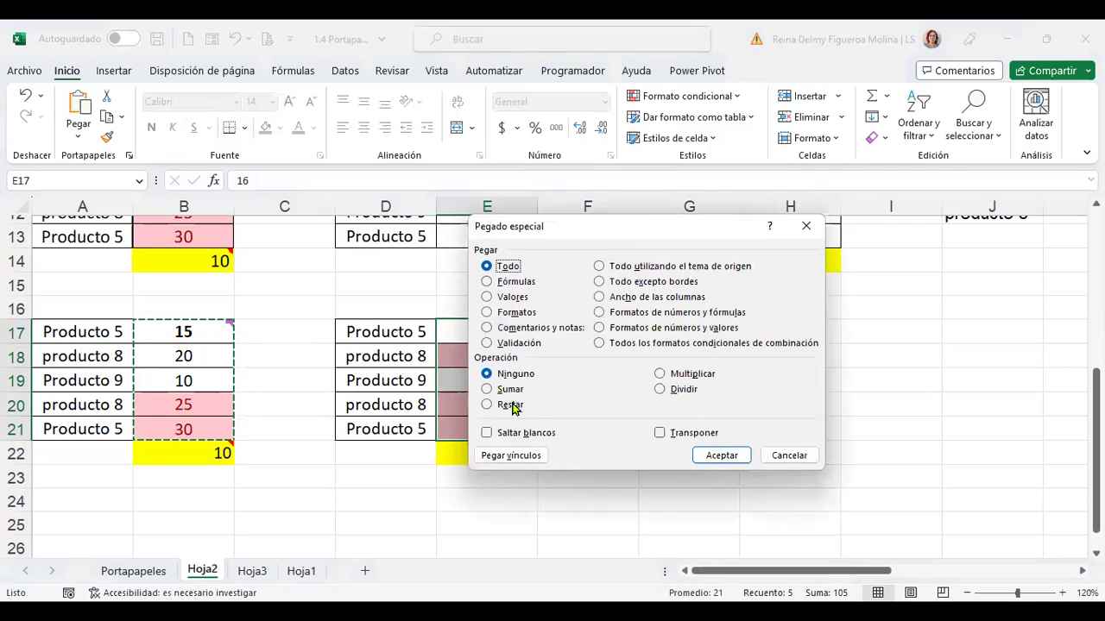
left_click(515, 406)
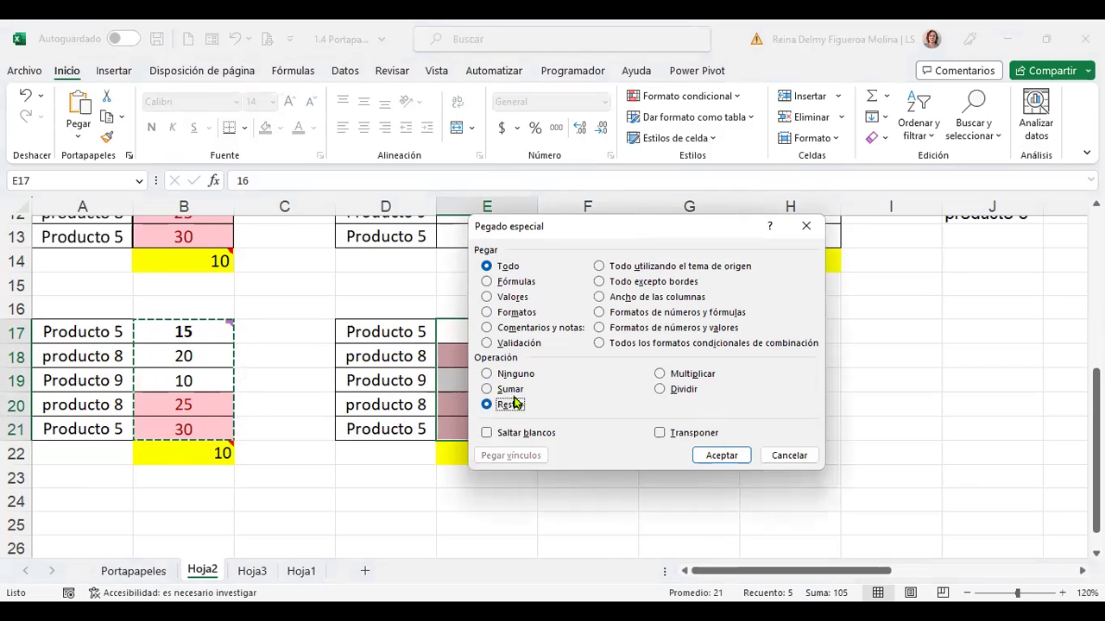
left_click(736, 458)
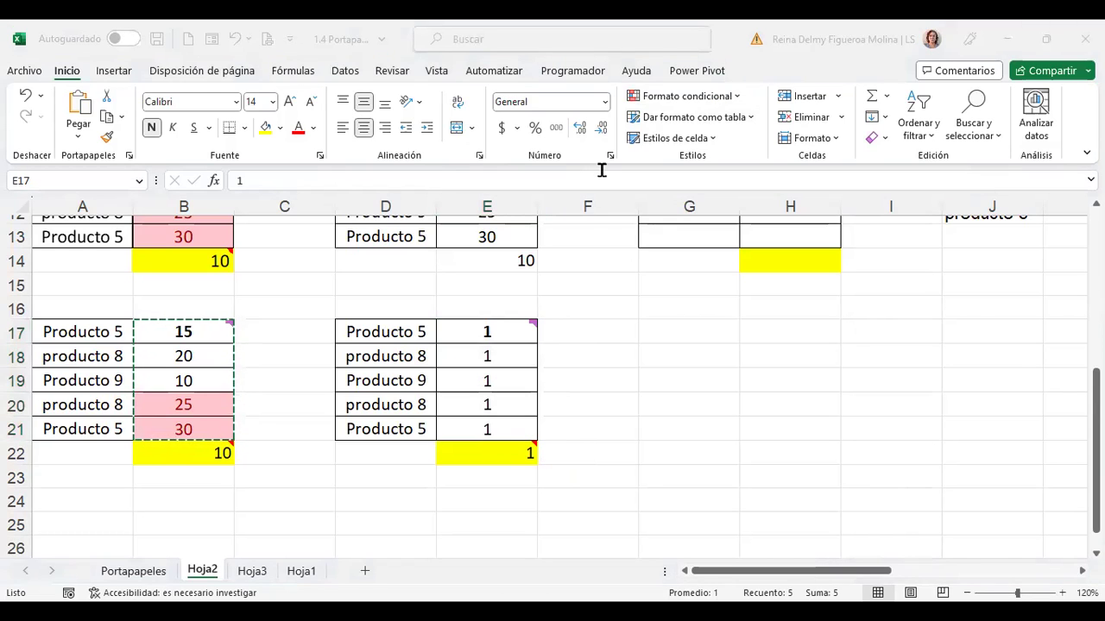
Step: Paste-multiply E17:E21 by the copied values with Multiplicar, giving 15, 20, 10, 25, 30
left_click(502, 330)
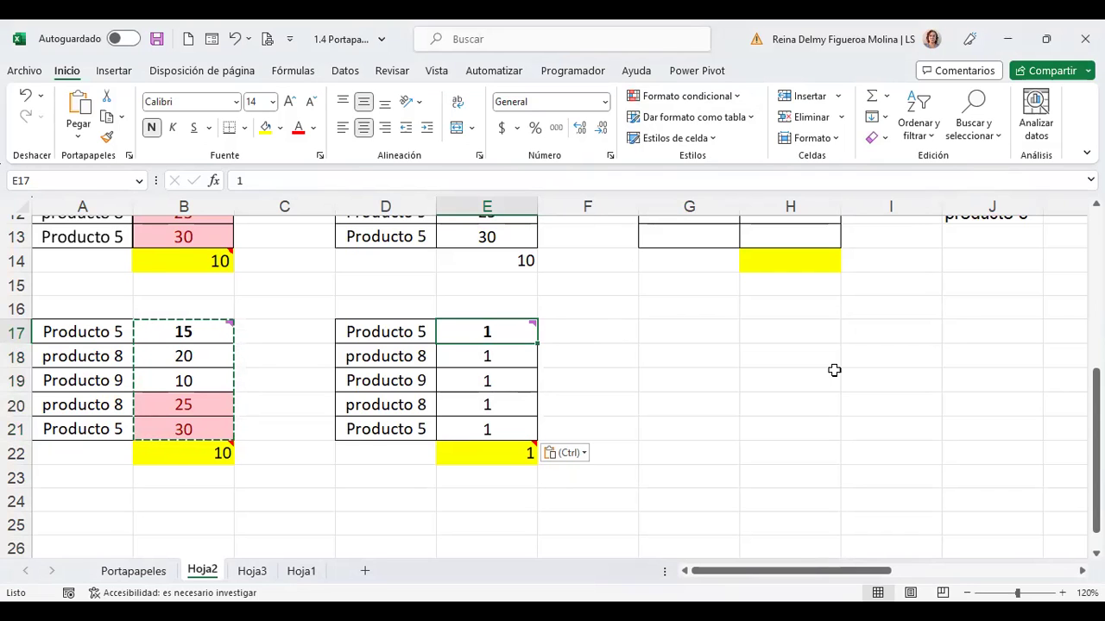
key("ctrl+alt+v")
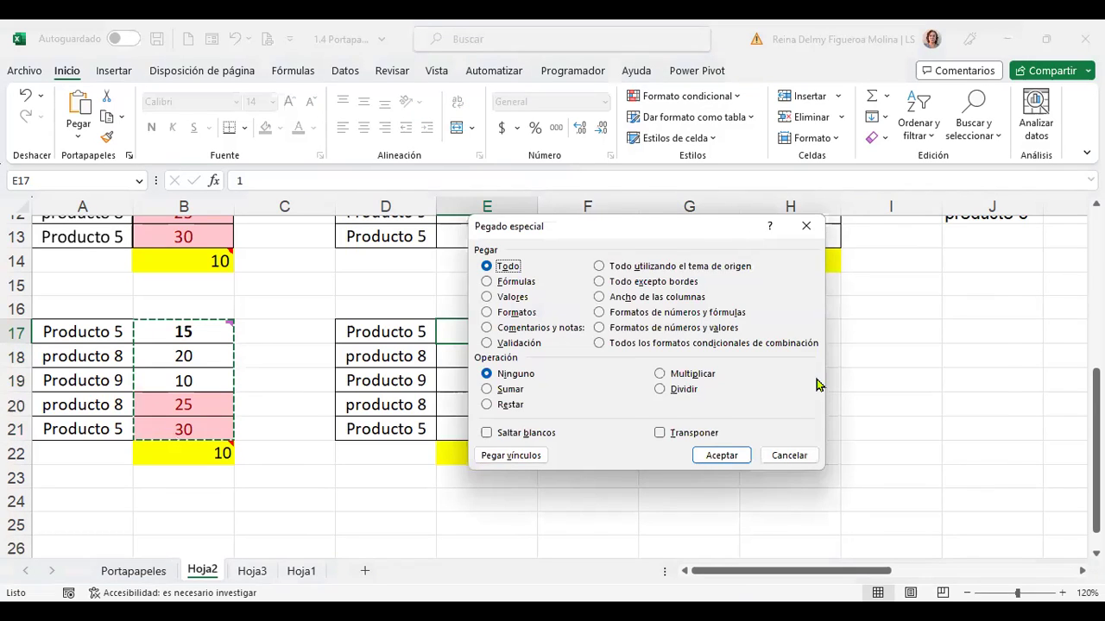
left_click_drag(737, 238, 895, 234)
left_click(817, 369)
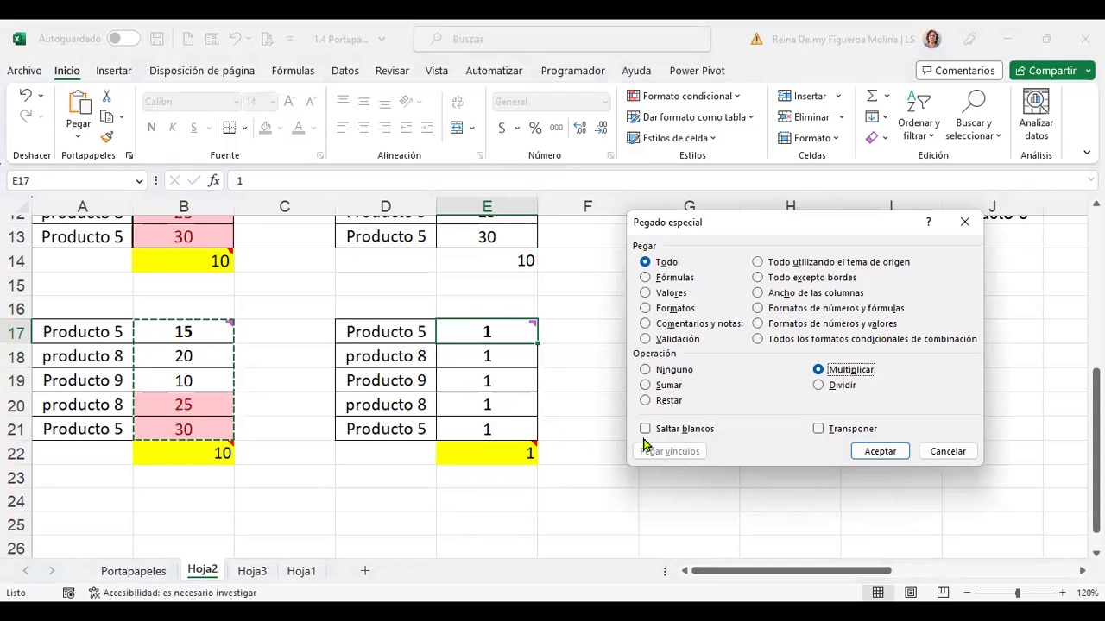
left_click(869, 456)
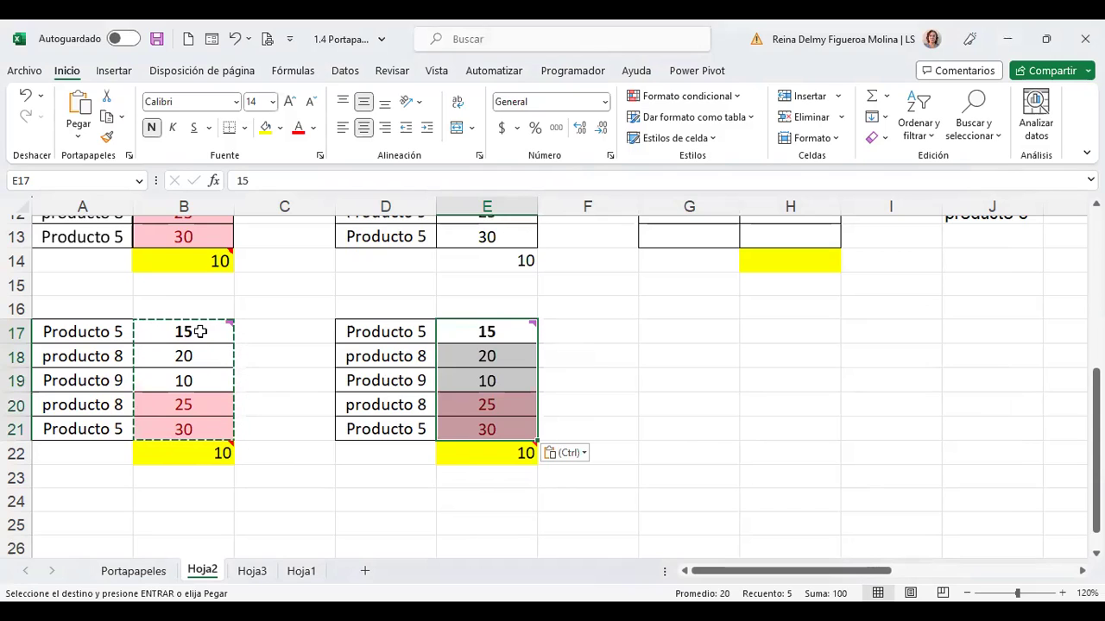
mouse_move(200, 331)
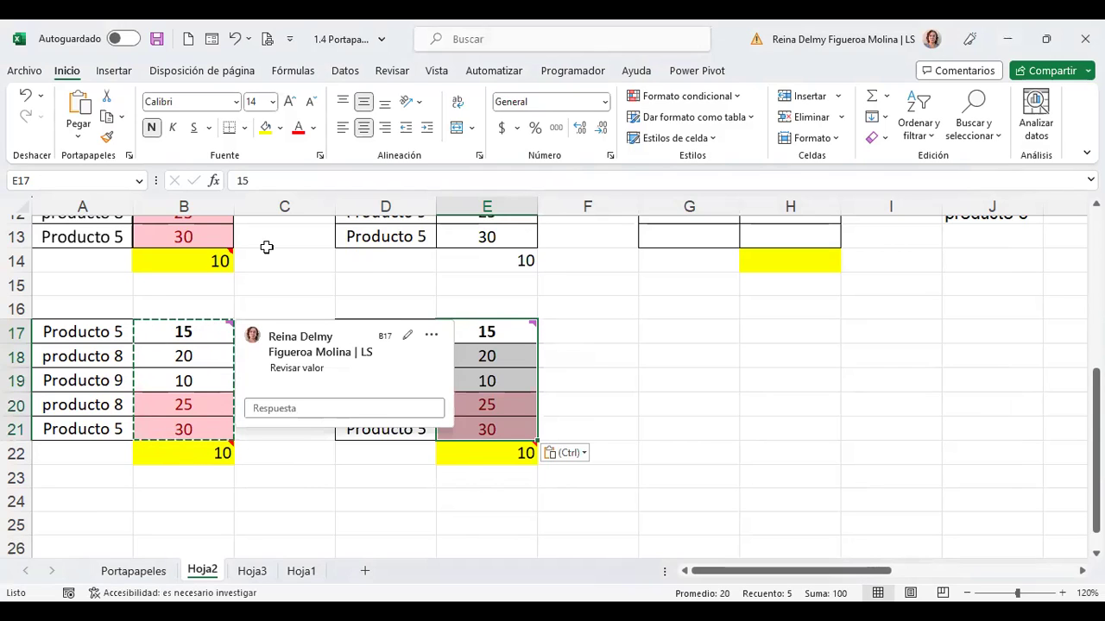
left_click(496, 340)
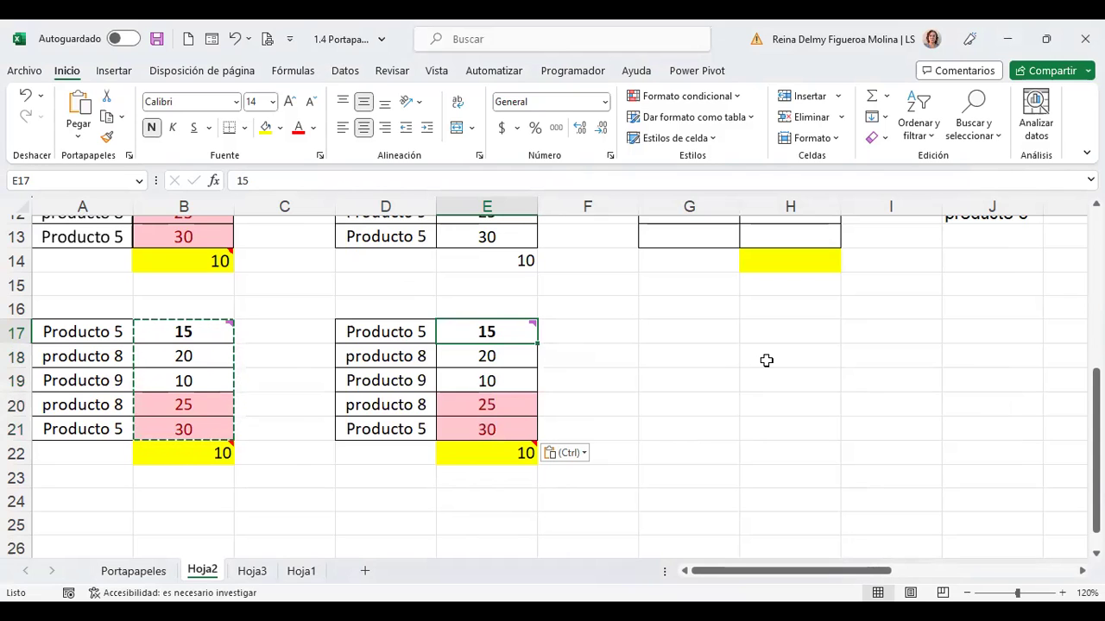
Step: Enter 2 in each cell of E17:E21
type("2")
key("Return")
type("2 2")
key("Return")
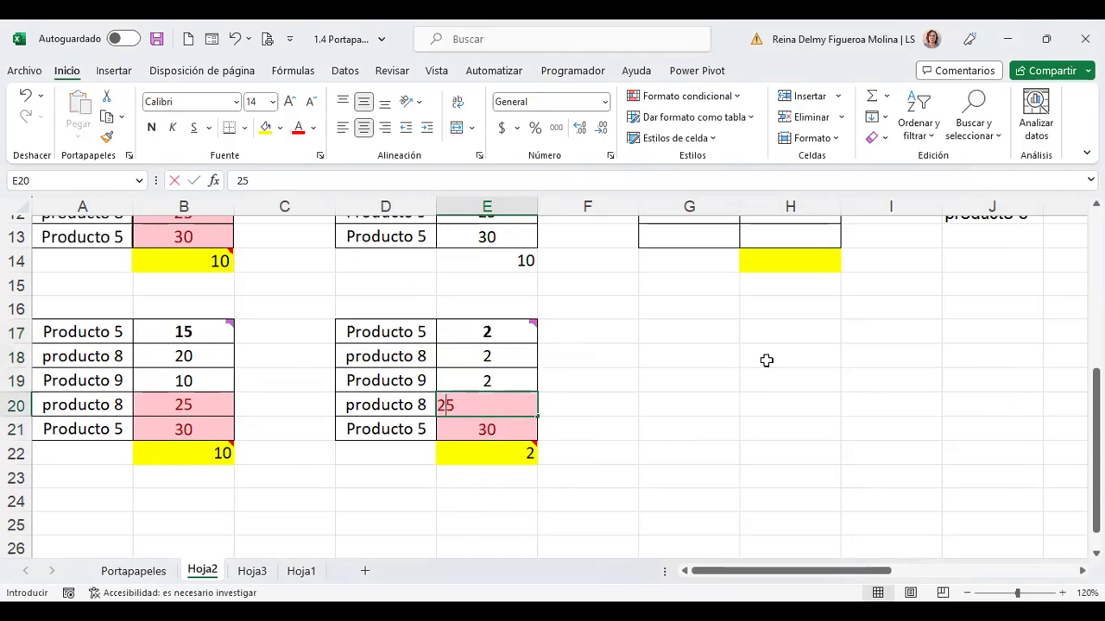
type("2")
key("Return")
type("2")
key("Return")
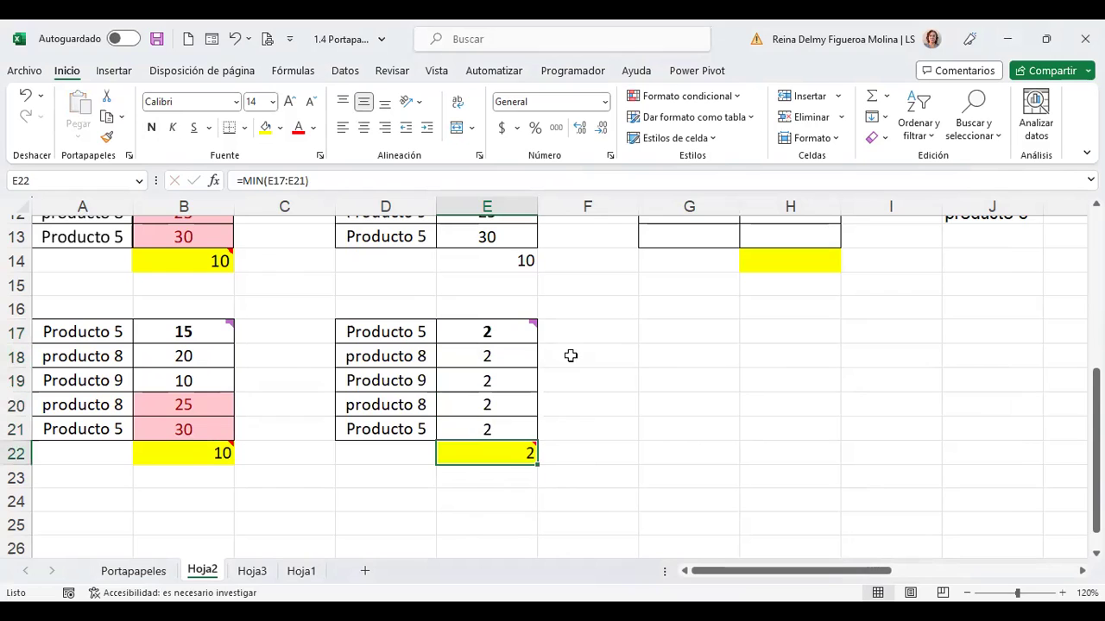
Step: Copy quantities B17:B21 and bring up Pegado especial with E17 as the destination
left_click(498, 331)
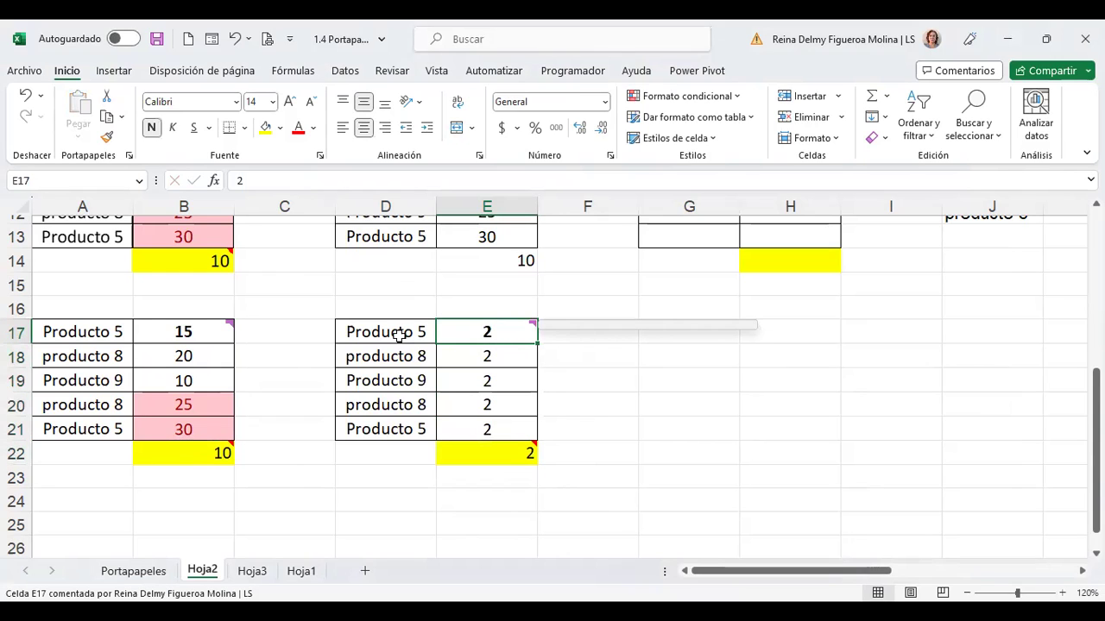
left_click_drag(192, 324, 190, 425)
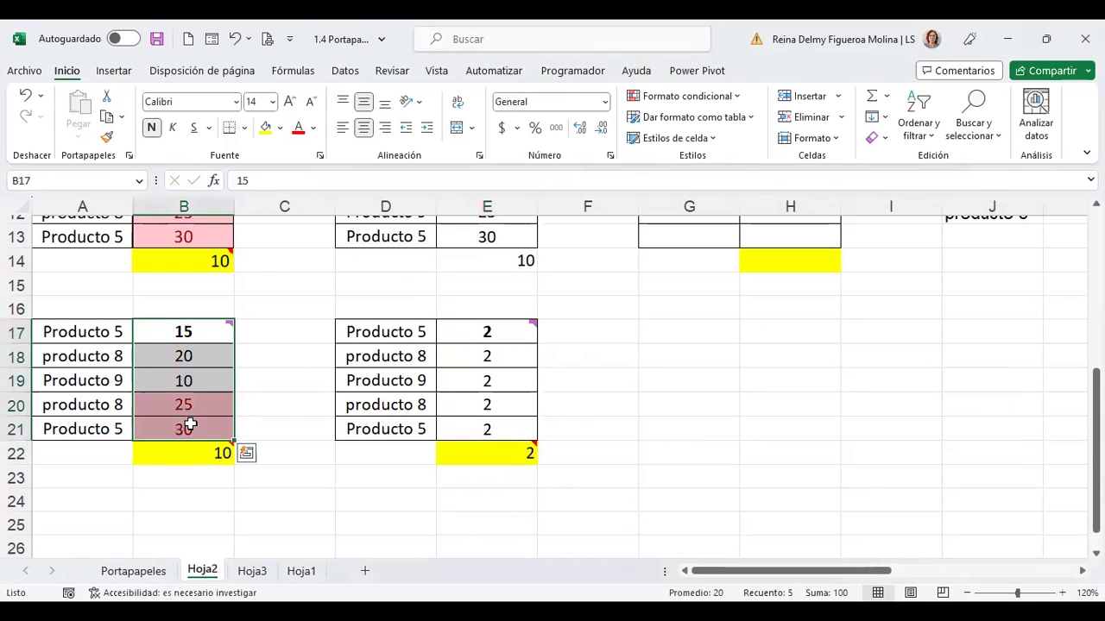
key("ctrl+c")
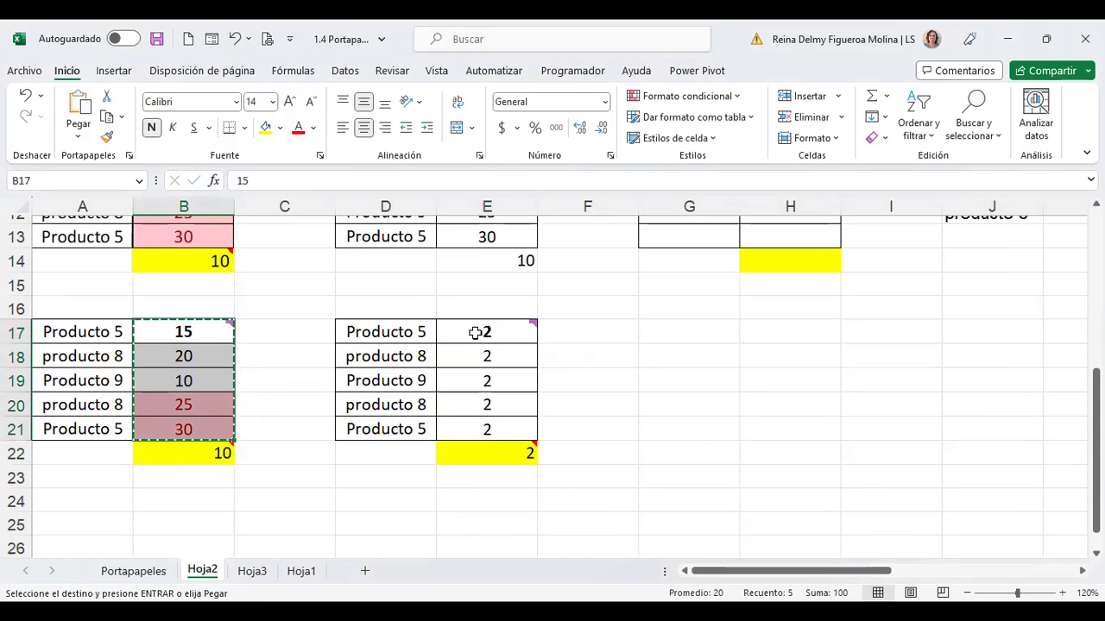
left_click(475, 332)
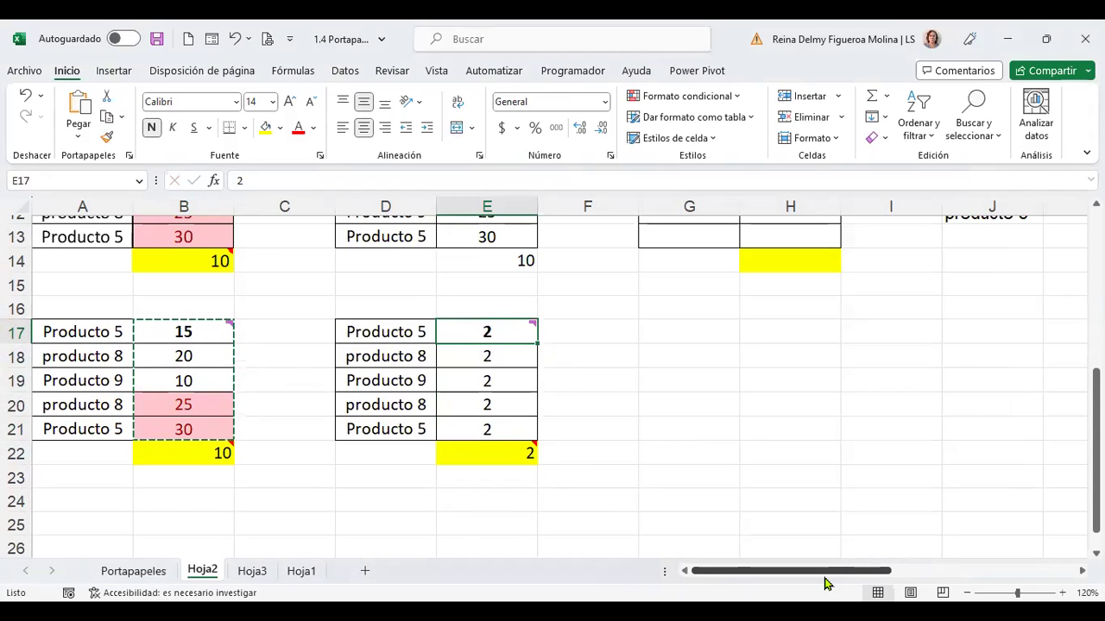
key("ctrl+alt+v")
Step: Apply Multiplicar so E17:E21 become 30, 40, 20, 50 and 60
left_click(851, 370)
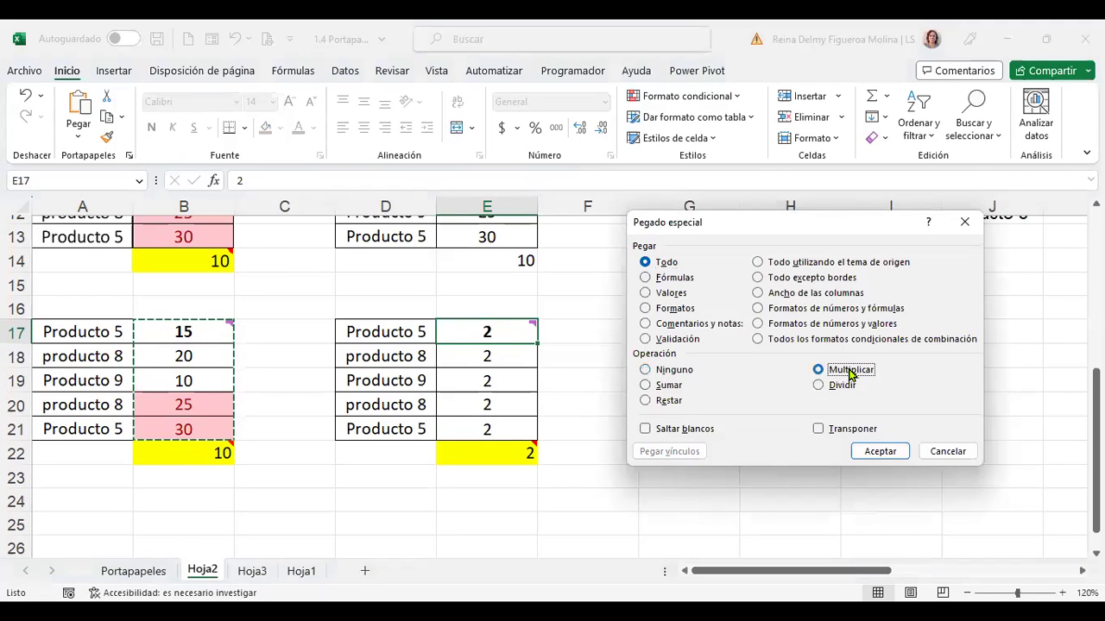
left_click(879, 451)
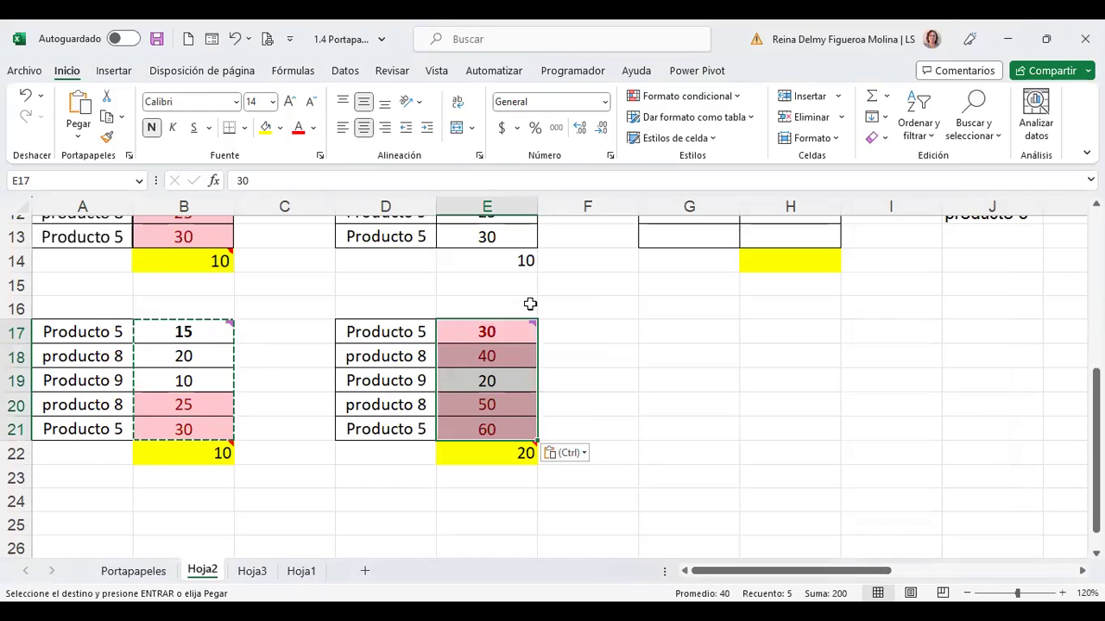
mouse_move(522, 331)
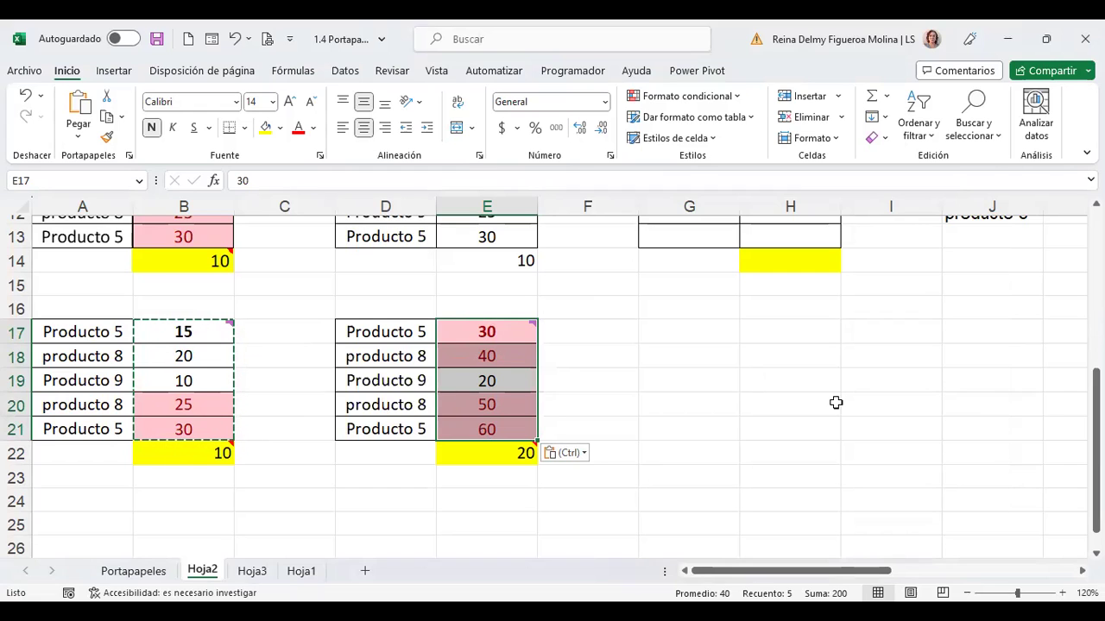
Step: Paste-divide E17:E21 by the copied quantities with Dividir, returning every cell to 2
left_click(487, 332)
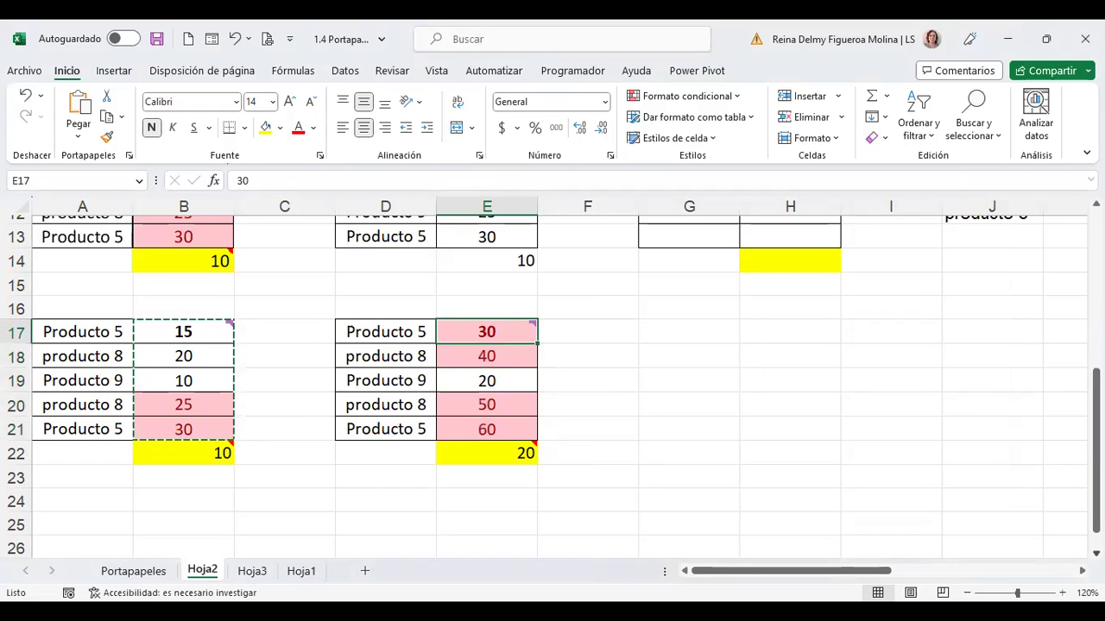
key("ctrl+alt+v")
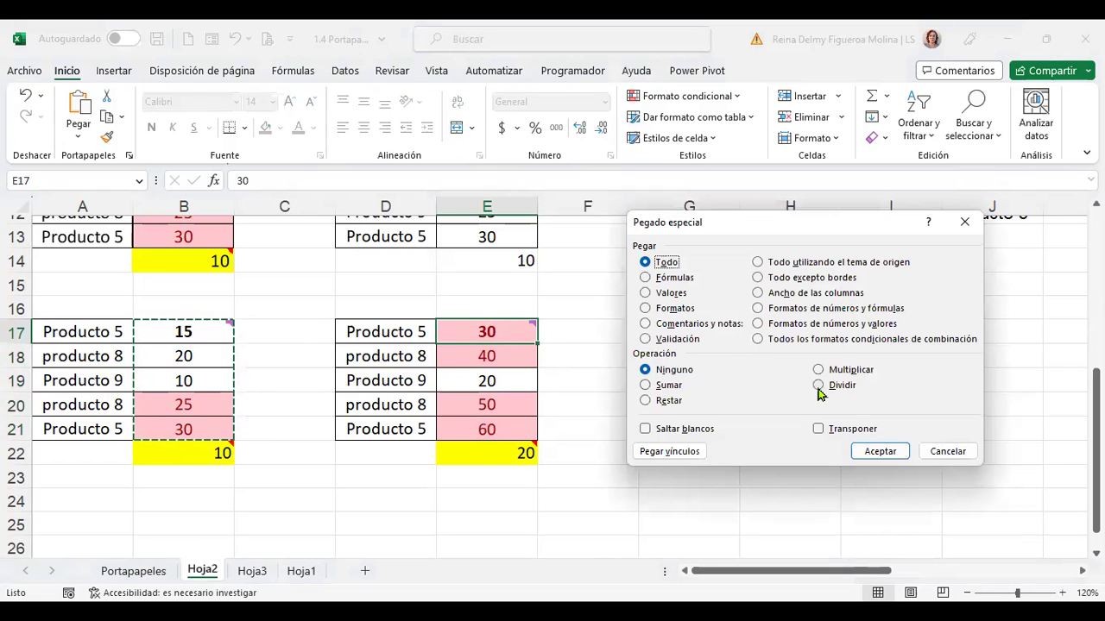
left_click(818, 386)
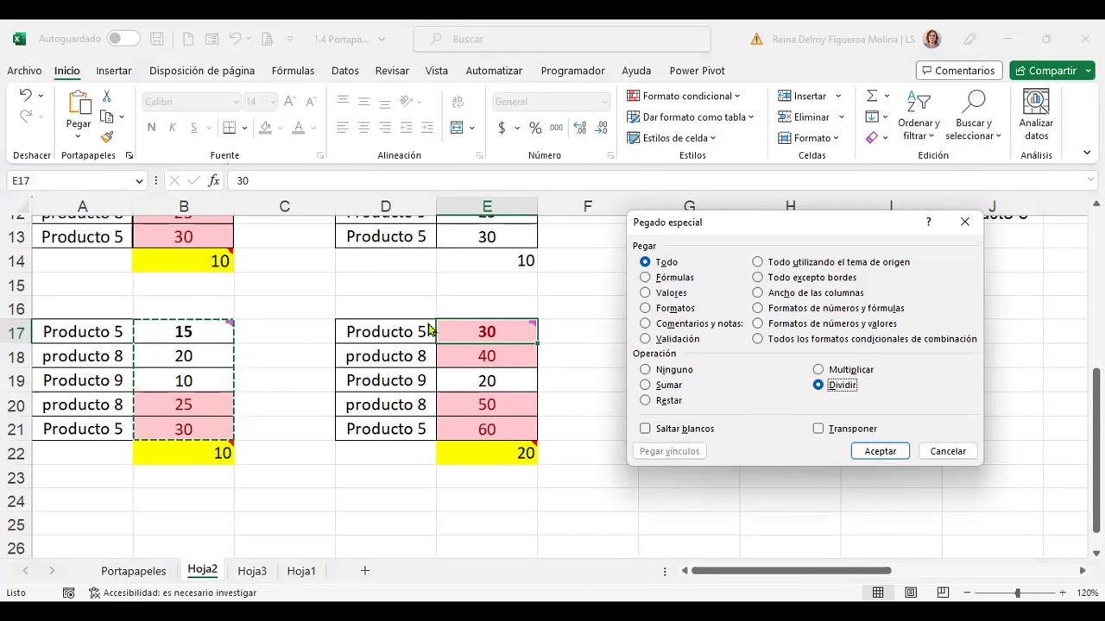
left_click(881, 451)
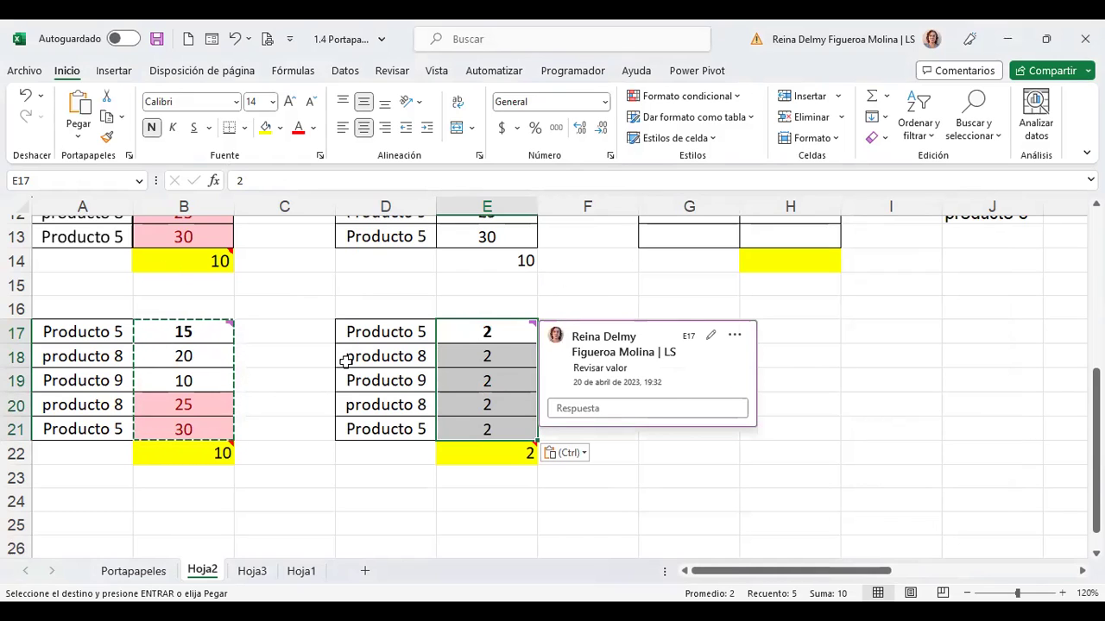
left_click(696, 354)
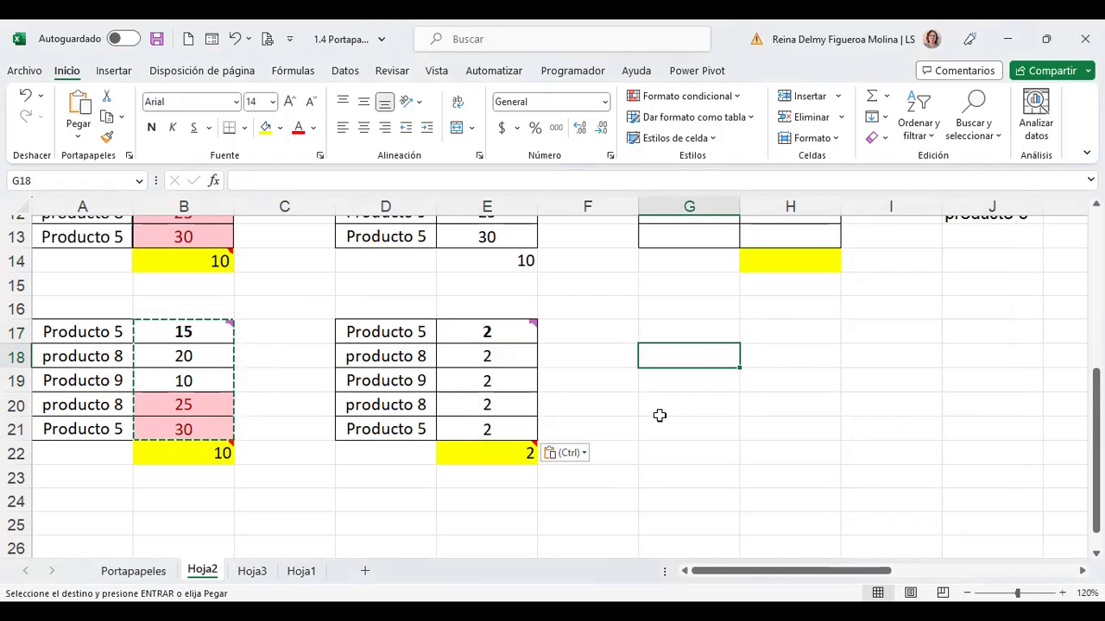
left_click(680, 323)
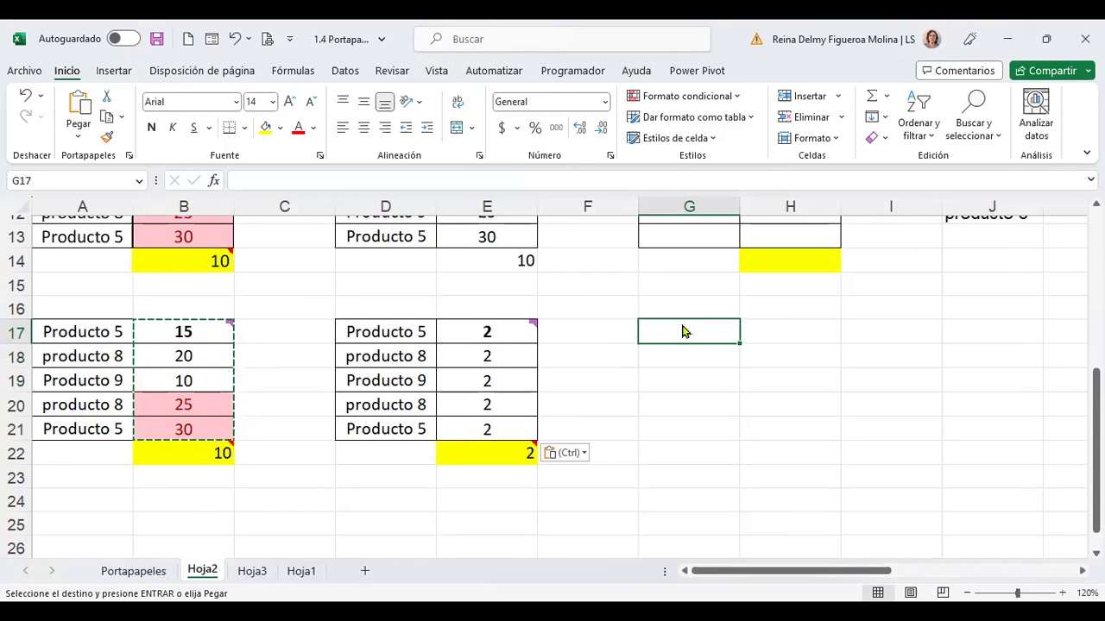
key("ctrl+alt+v")
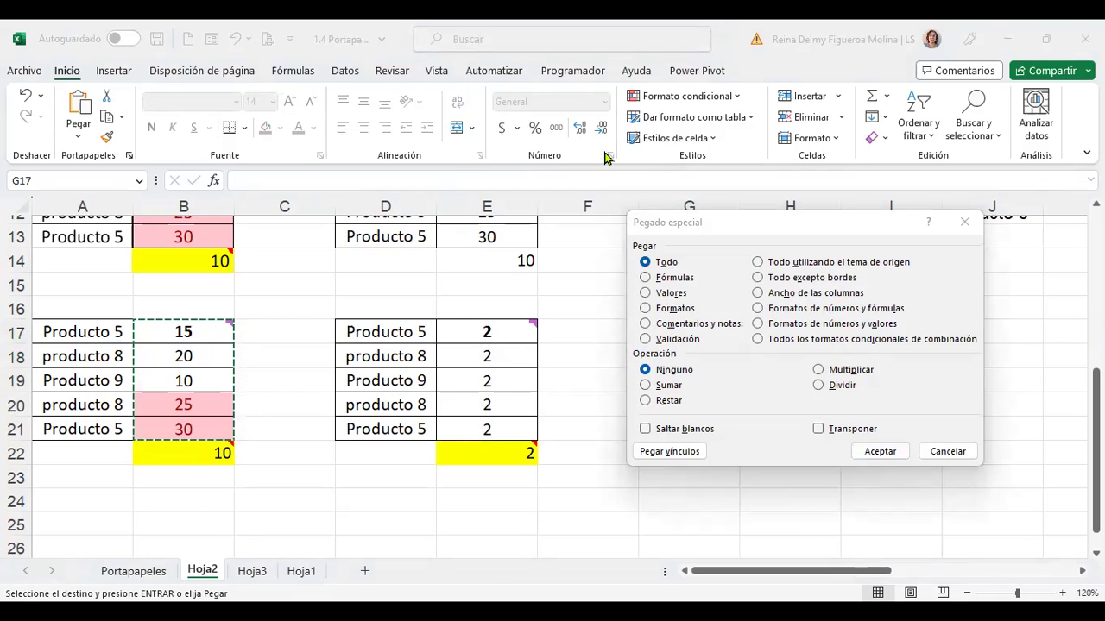
left_click(969, 221)
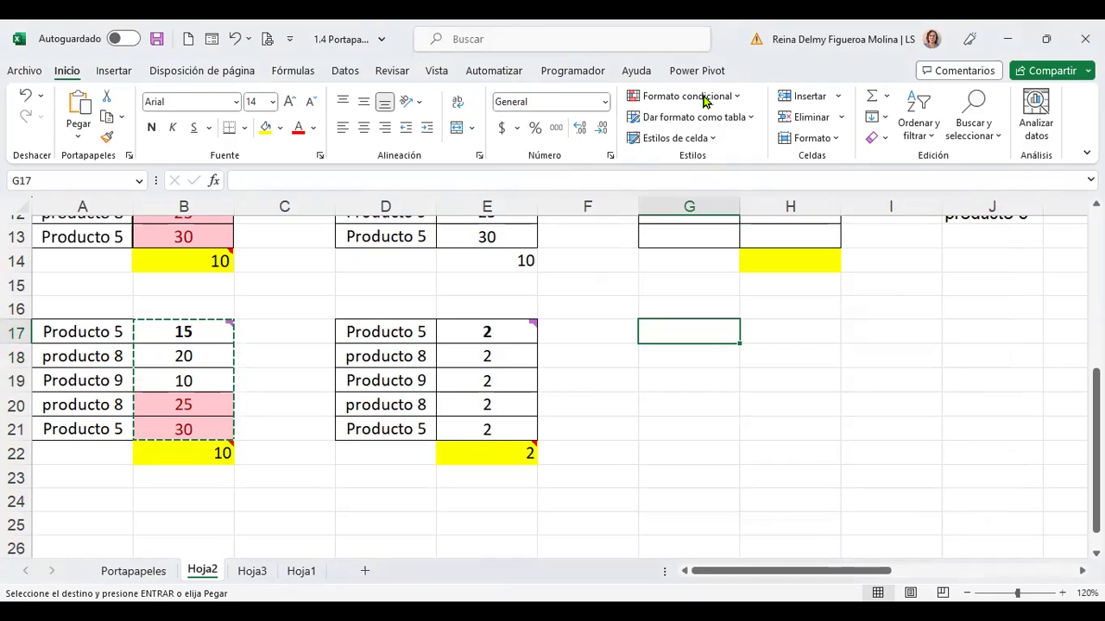
left_click(633, 141)
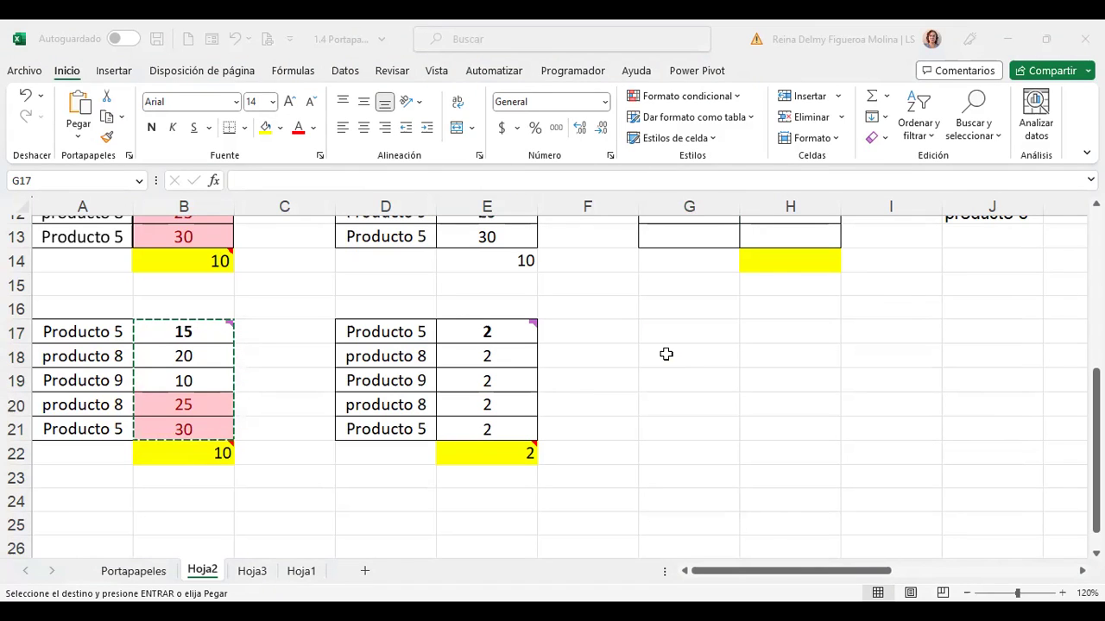
left_click(676, 335)
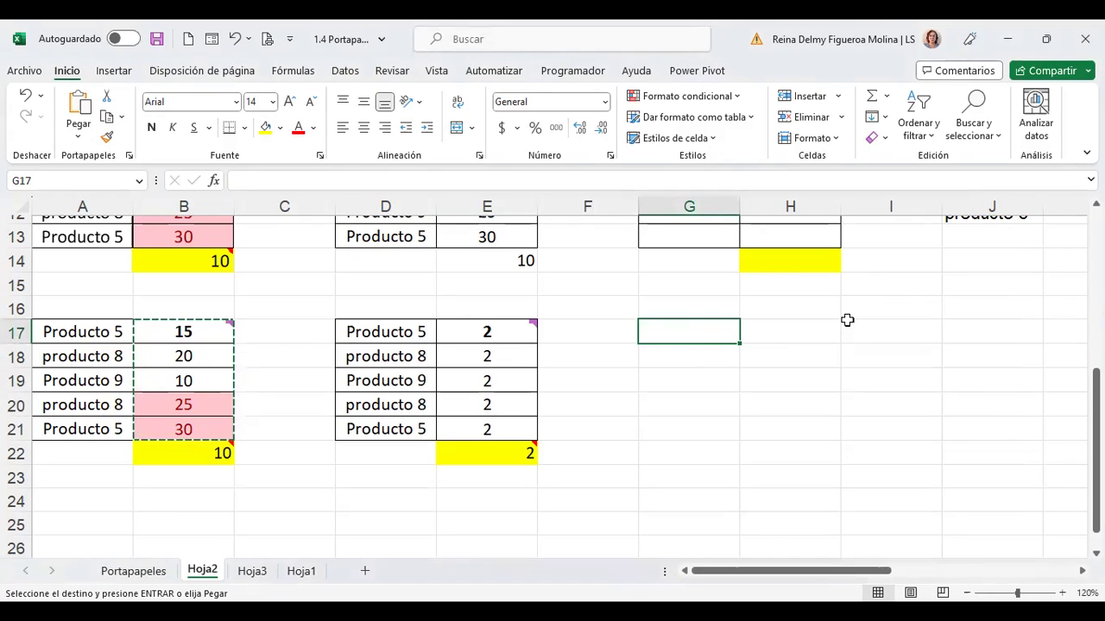
Step: Label G17 with 'Ctrl + Alt + V', then bring up the context menu on I17
type("Ctrl + Alt + V")
key("Return")
key("Up")
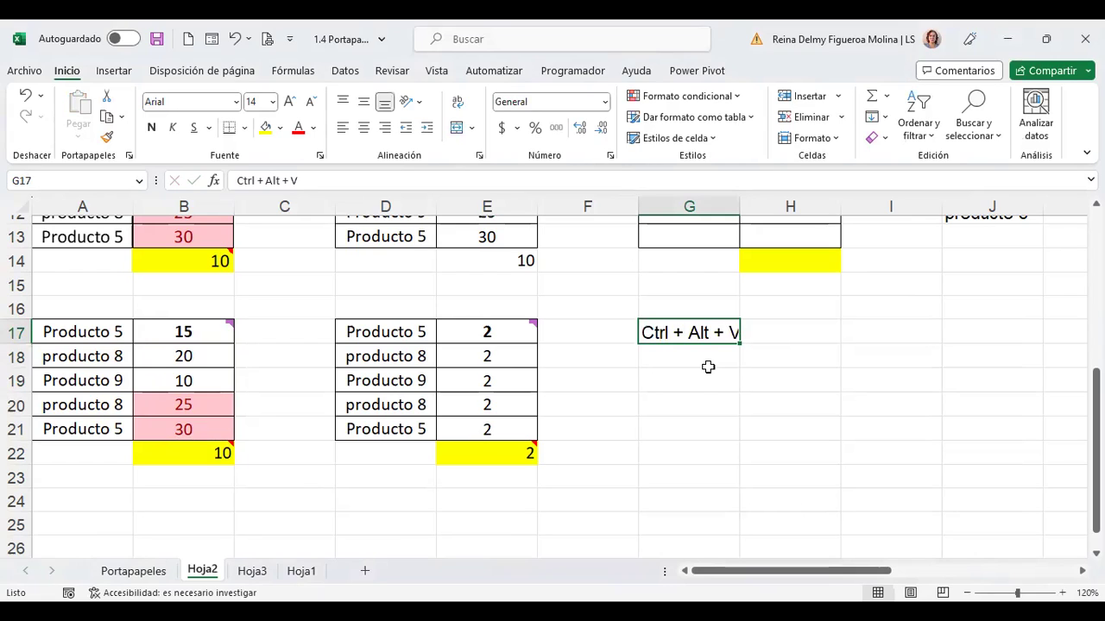
left_click(800, 332)
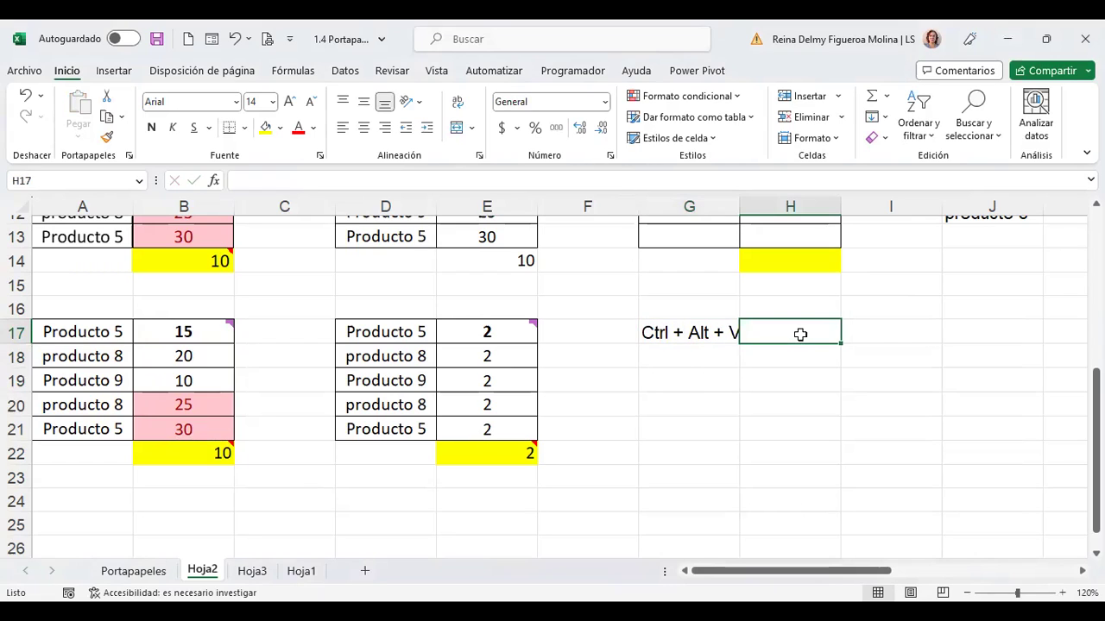
left_click(881, 329)
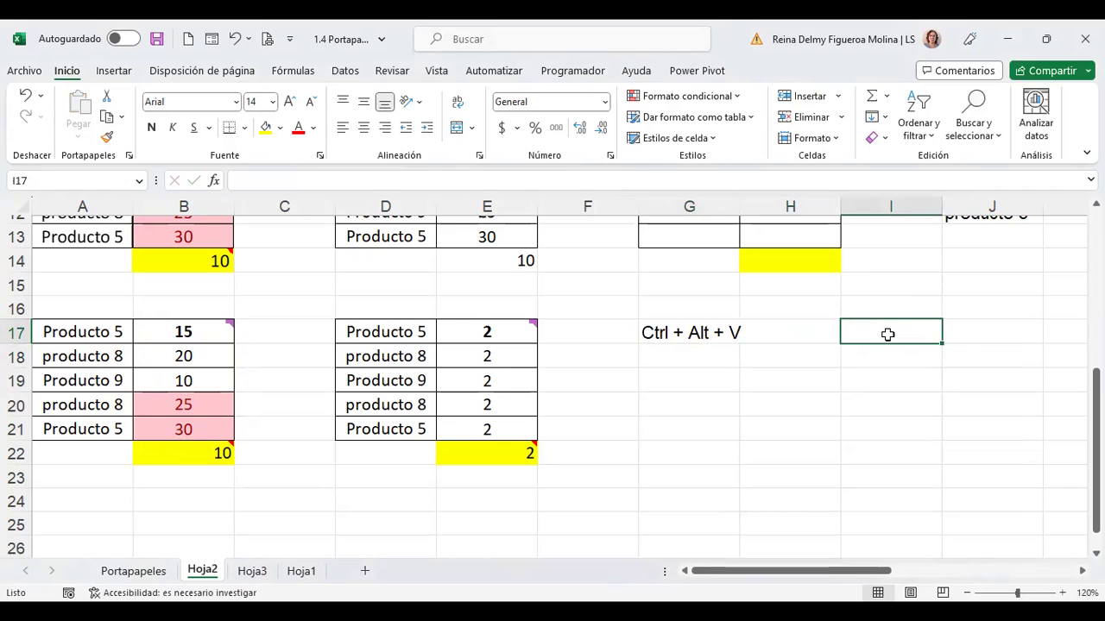
right_click(888, 334)
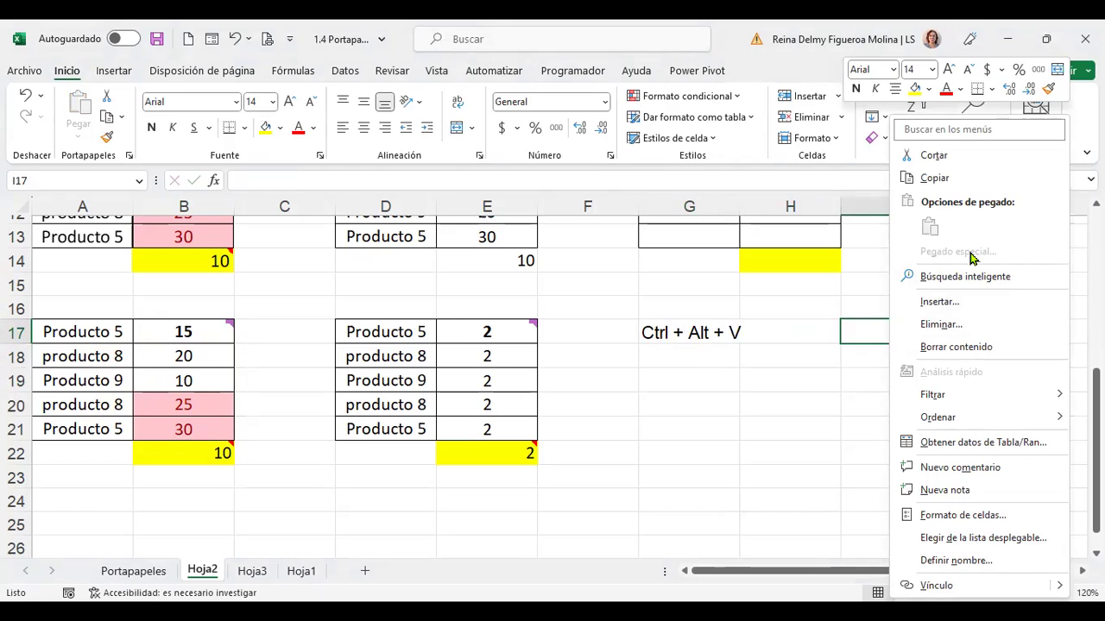
Step: Copy the lower product table A17:B22
left_click(23, 157)
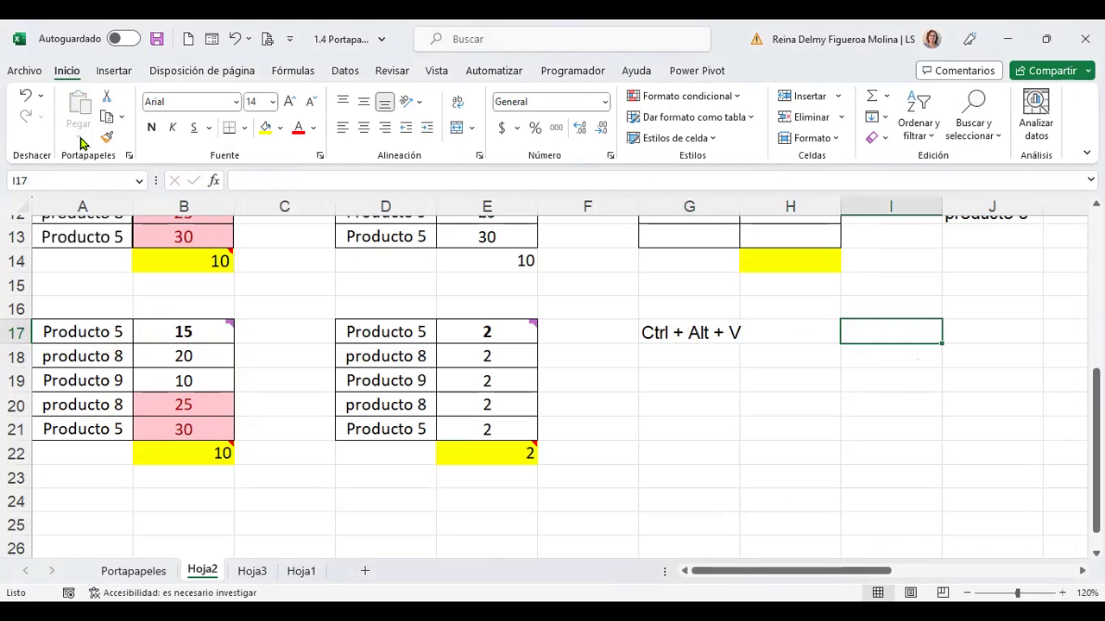
left_click(160, 331)
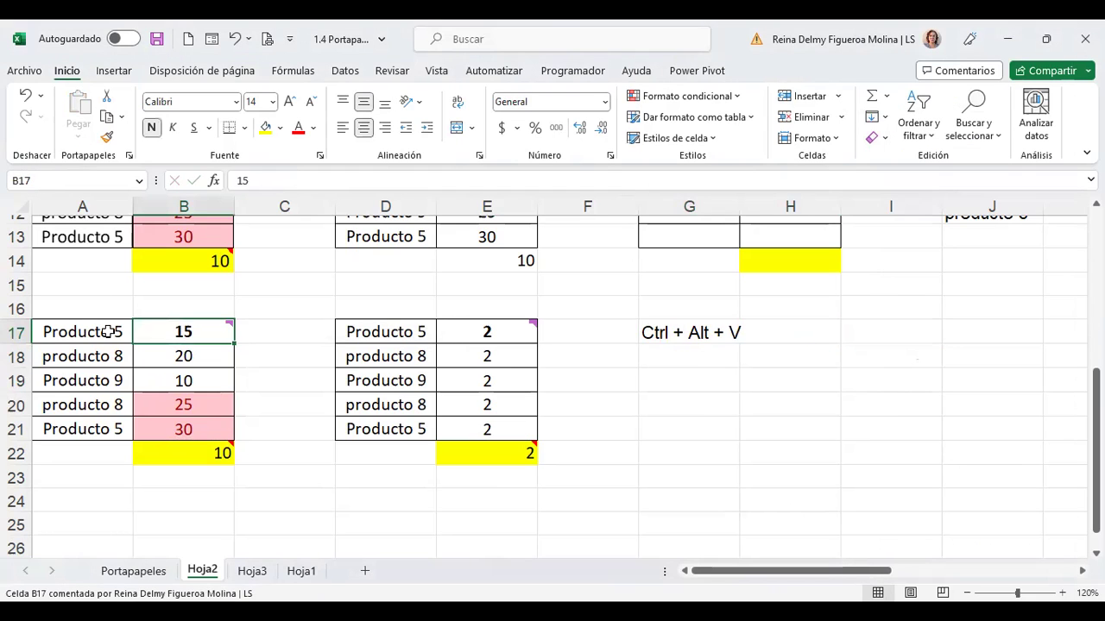
left_click_drag(110, 331, 202, 454)
key("ctrl+v")
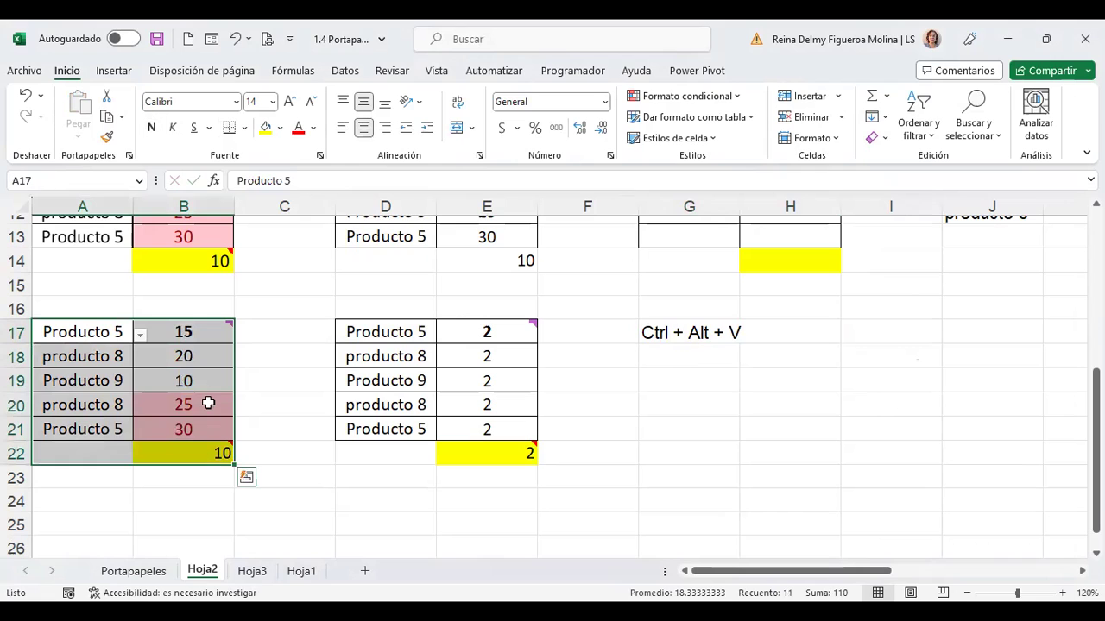
key("ctrl+c")
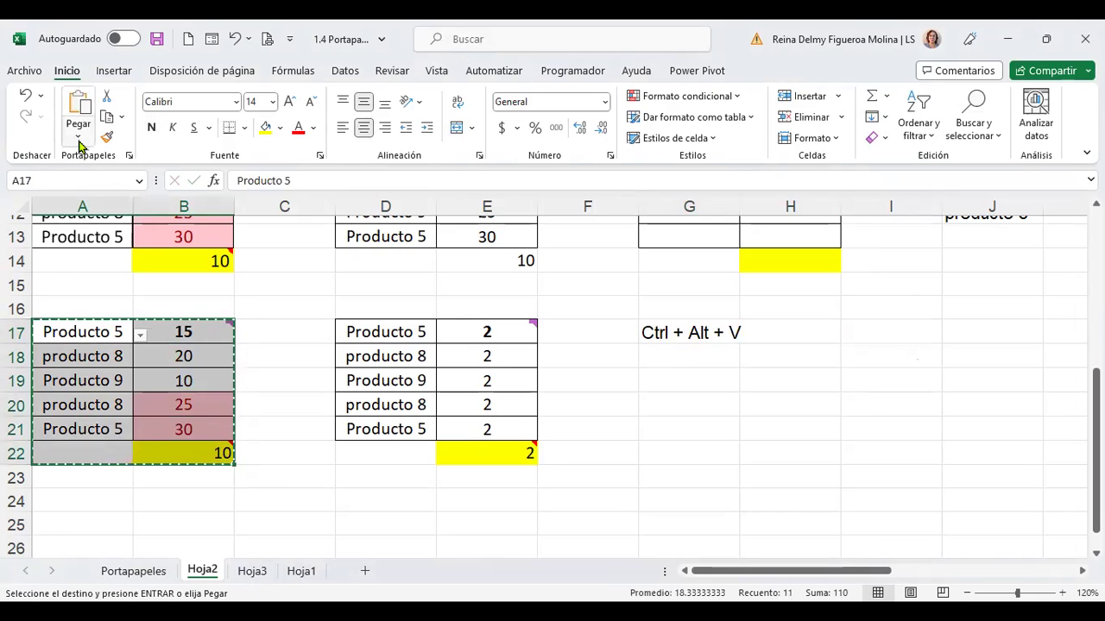
Step: Paste the copied table at I17, then delete the 20 from J18
left_click(79, 138)
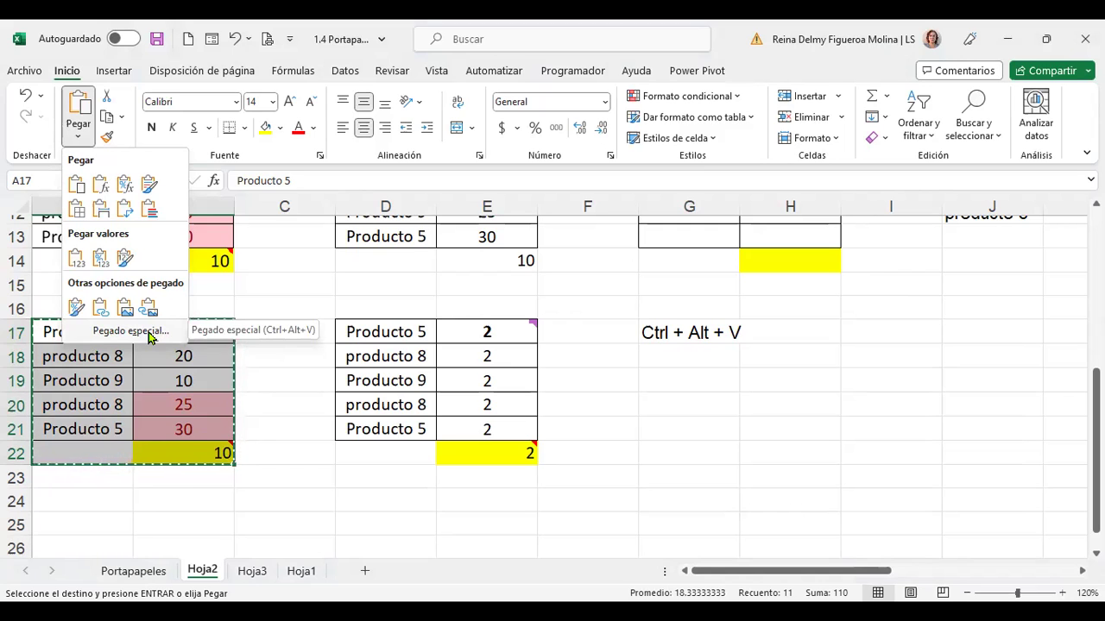
left_click(718, 345)
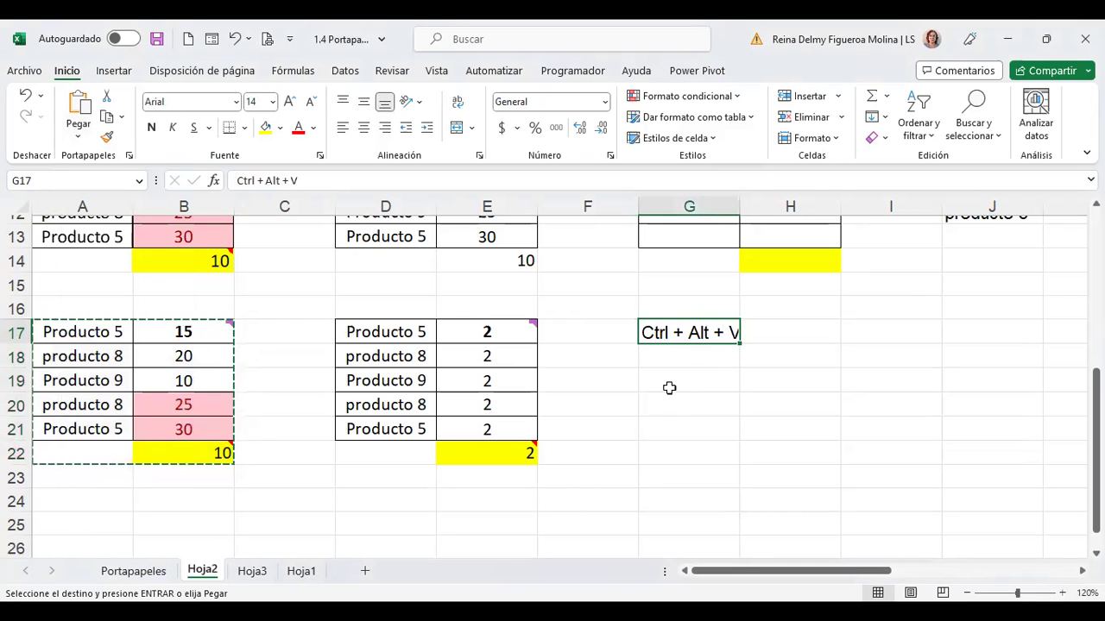
left_click(801, 393)
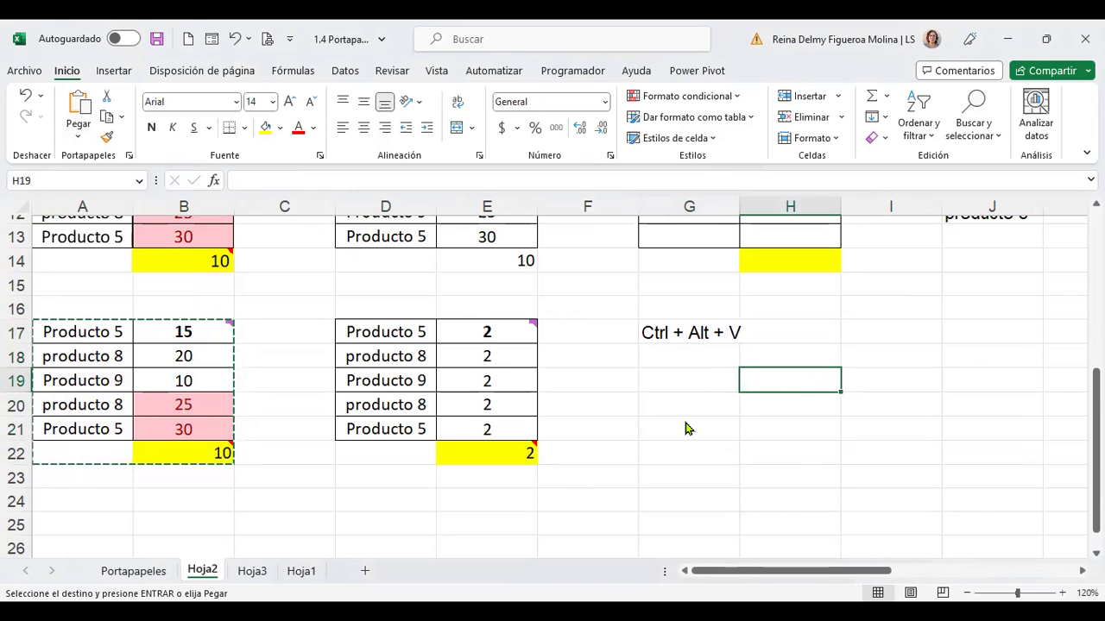
key("ctrl+alt+v")
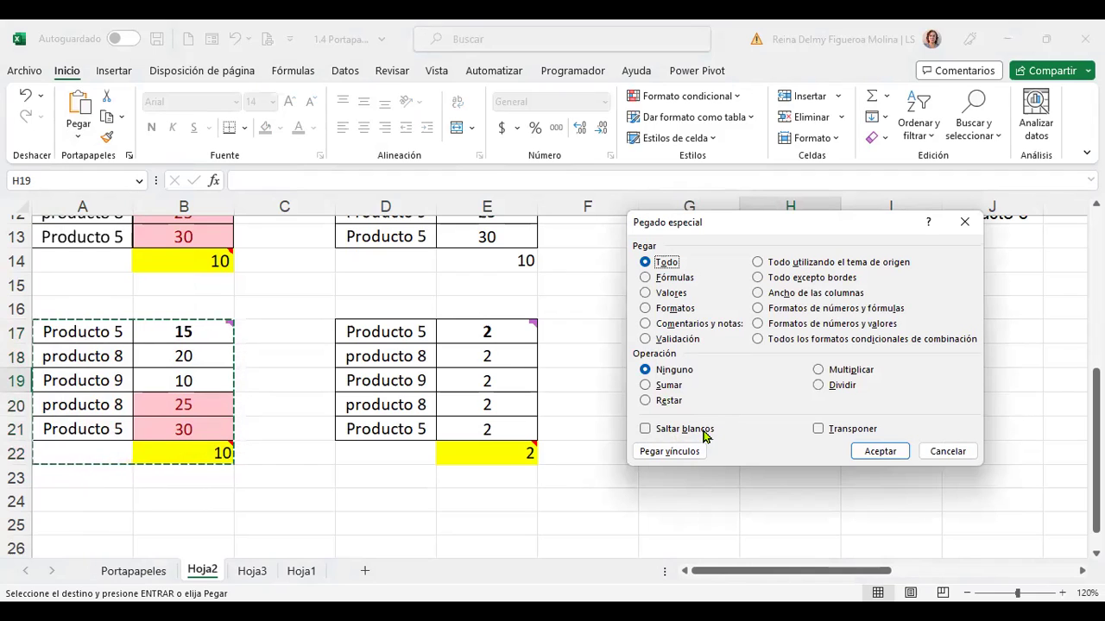
left_click(947, 451)
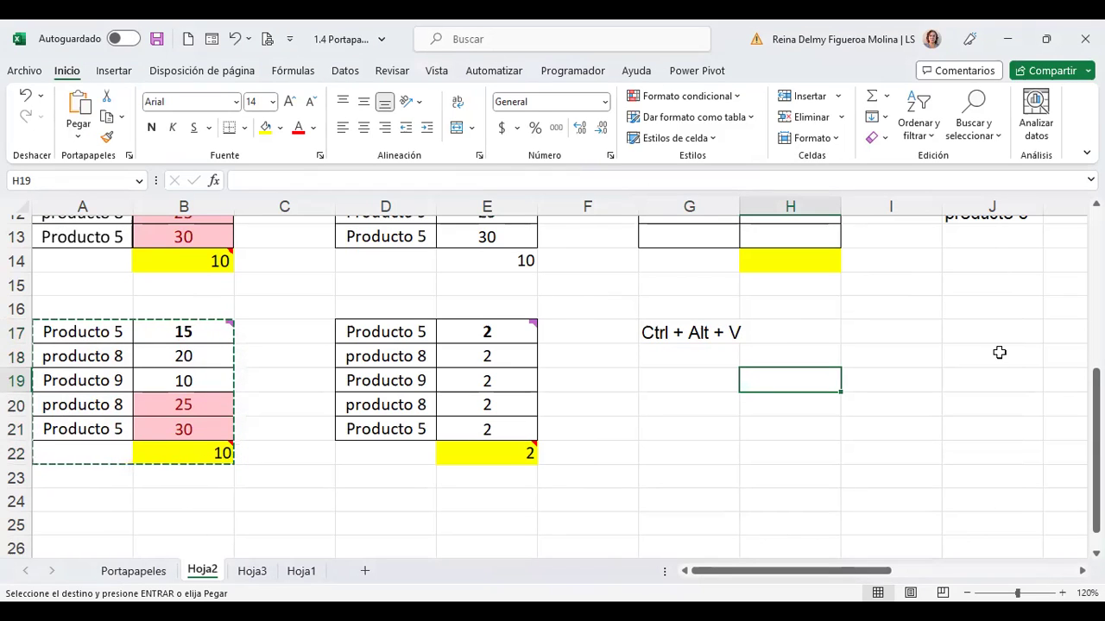
left_click(857, 333)
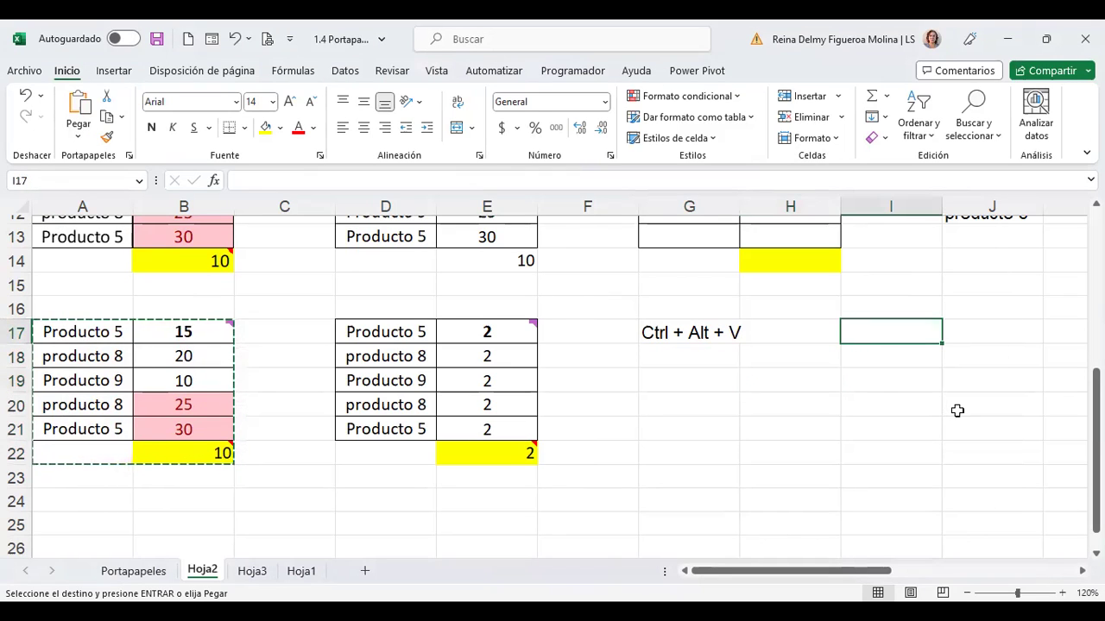
key("ctrl+v")
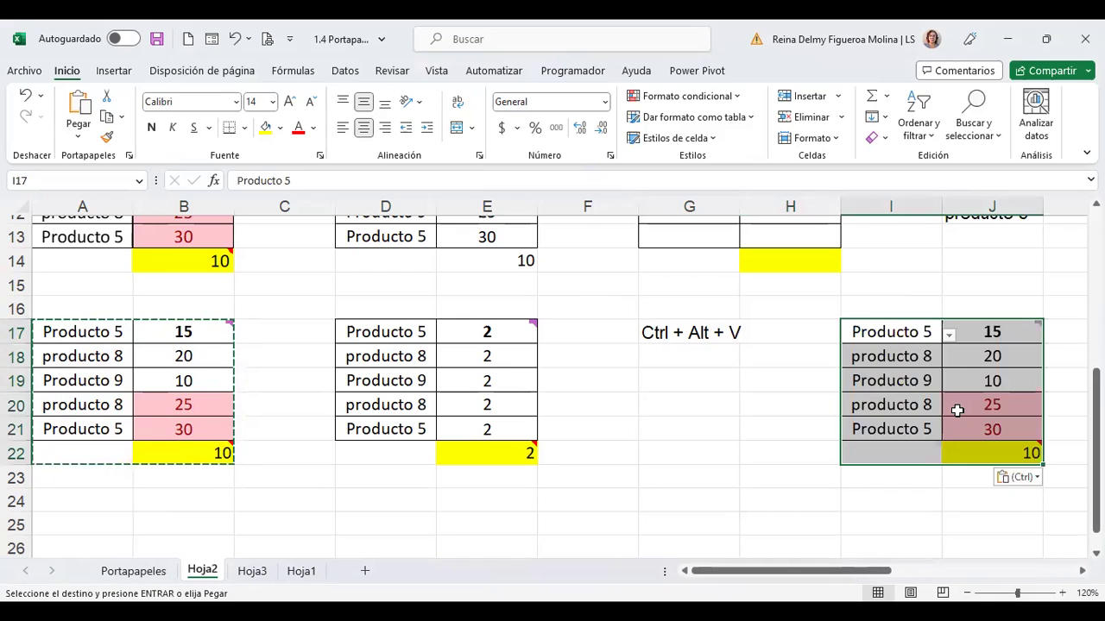
left_click(1009, 357)
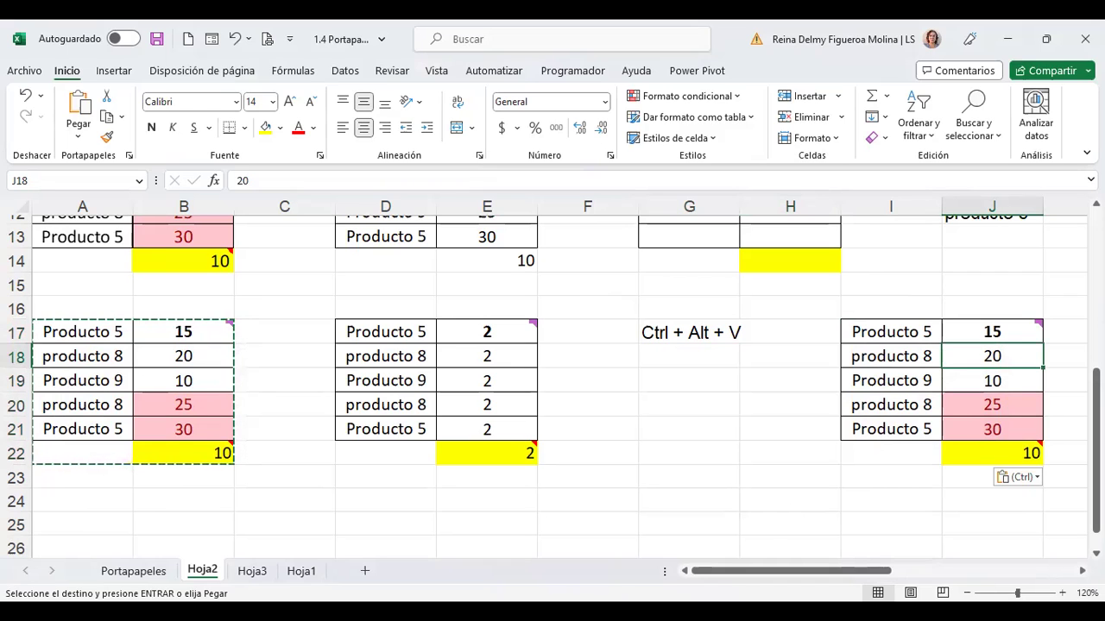
key("Delete")
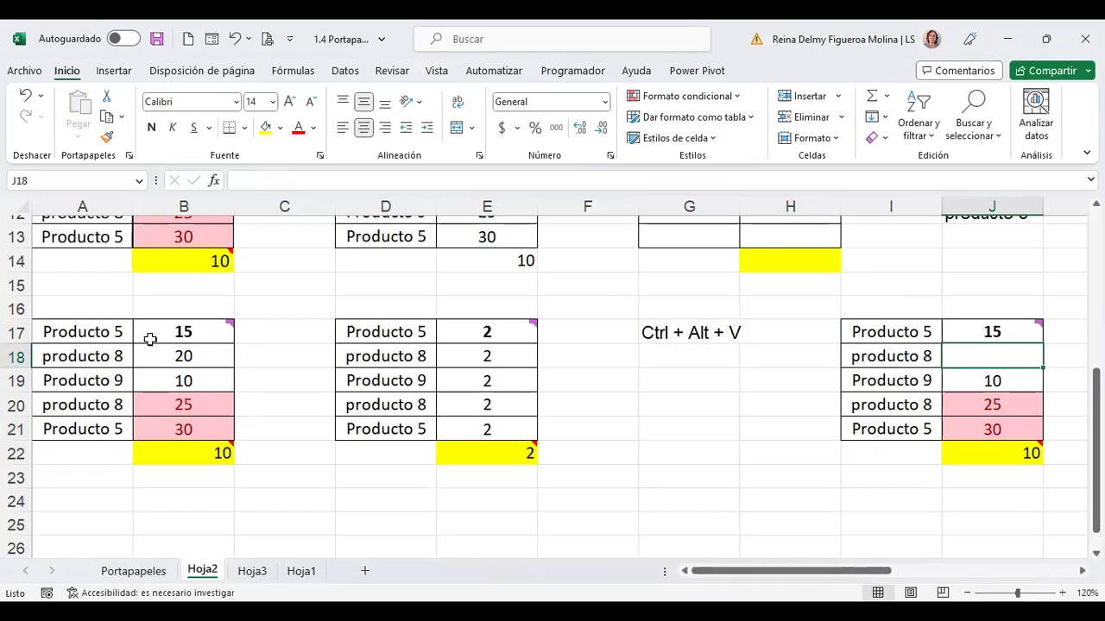
Step: Change the quantities to B17=10, B19=15, B20=50 and B21=40
left_click_drag(183, 333, 180, 424)
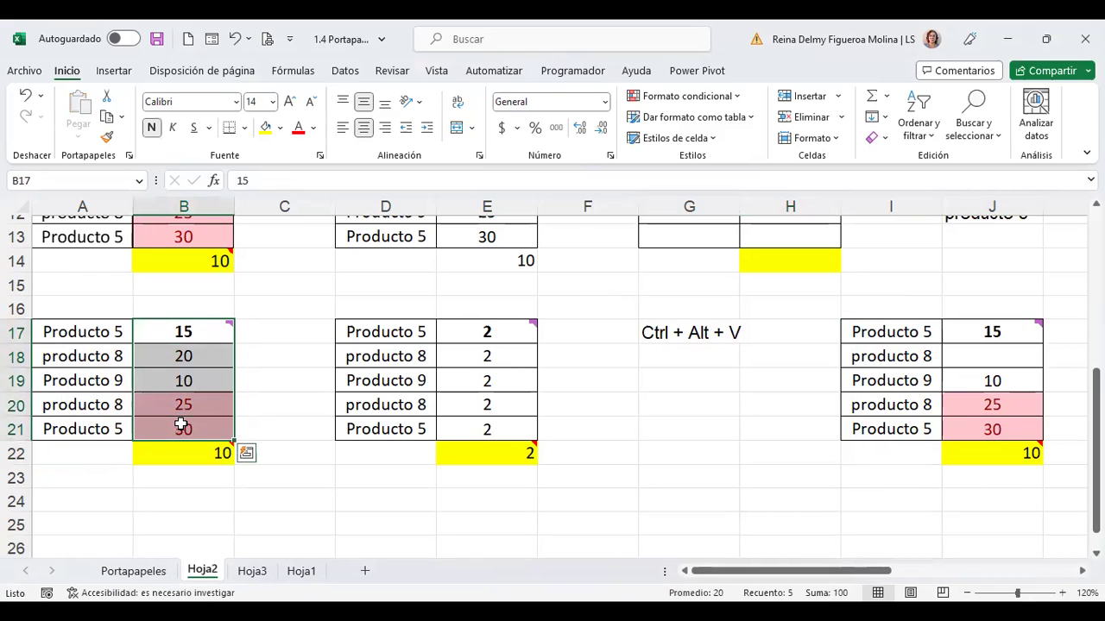
left_click(203, 337)
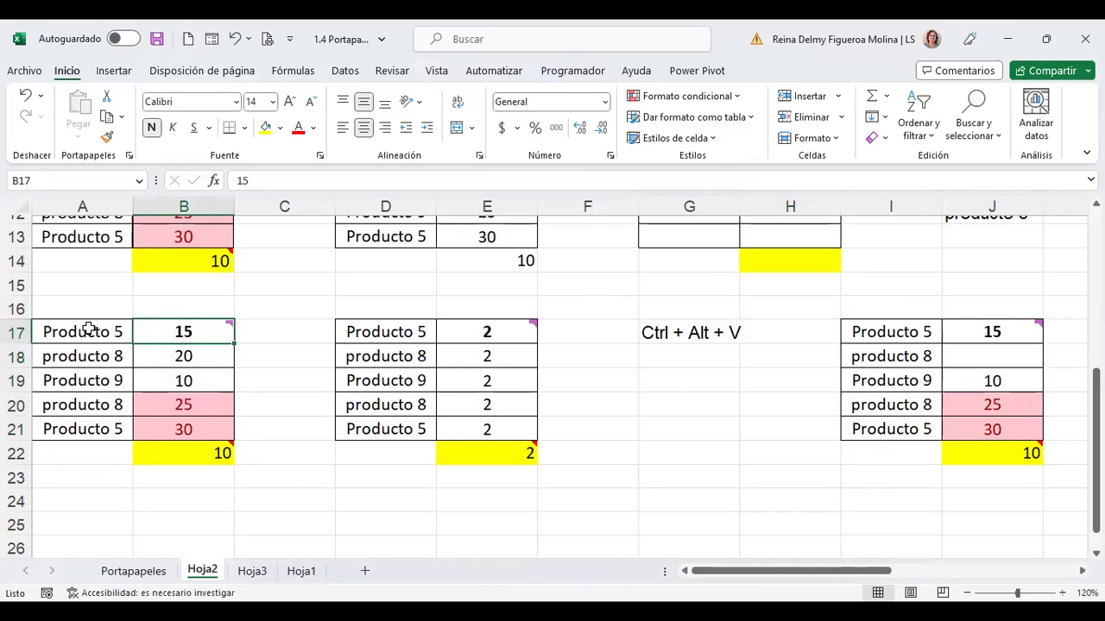
type("10")
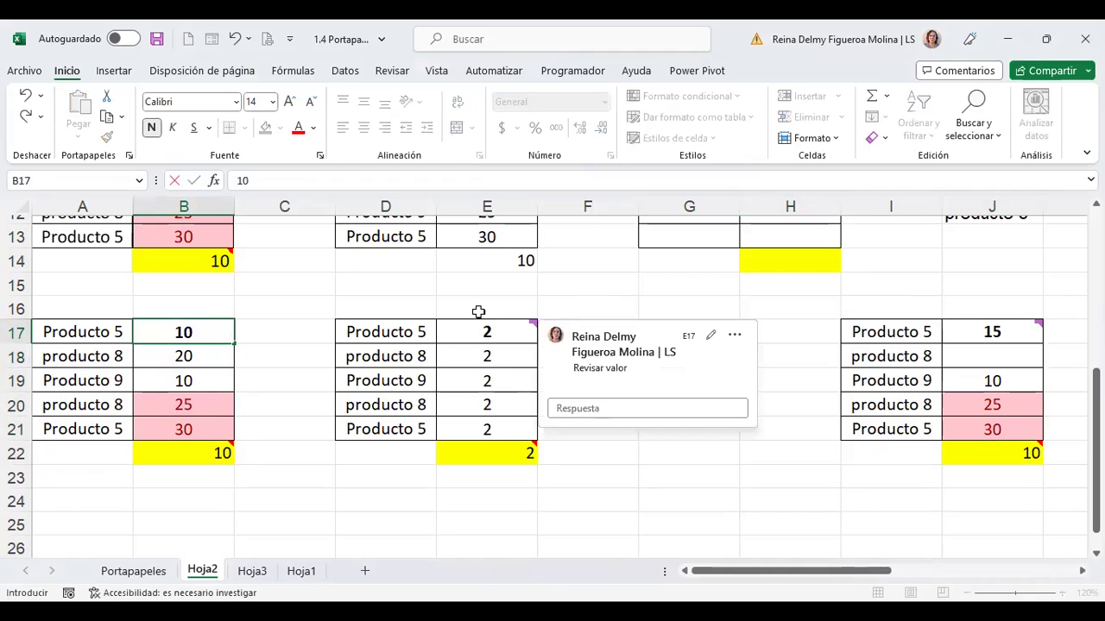
key("Return")
key("Return")
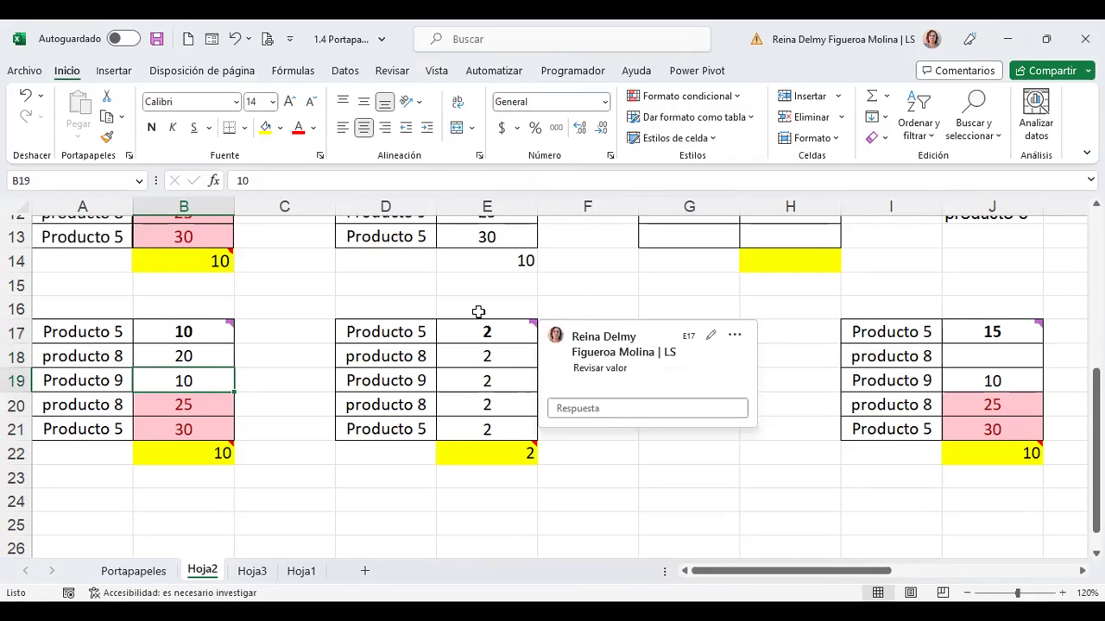
type("15")
key("Return")
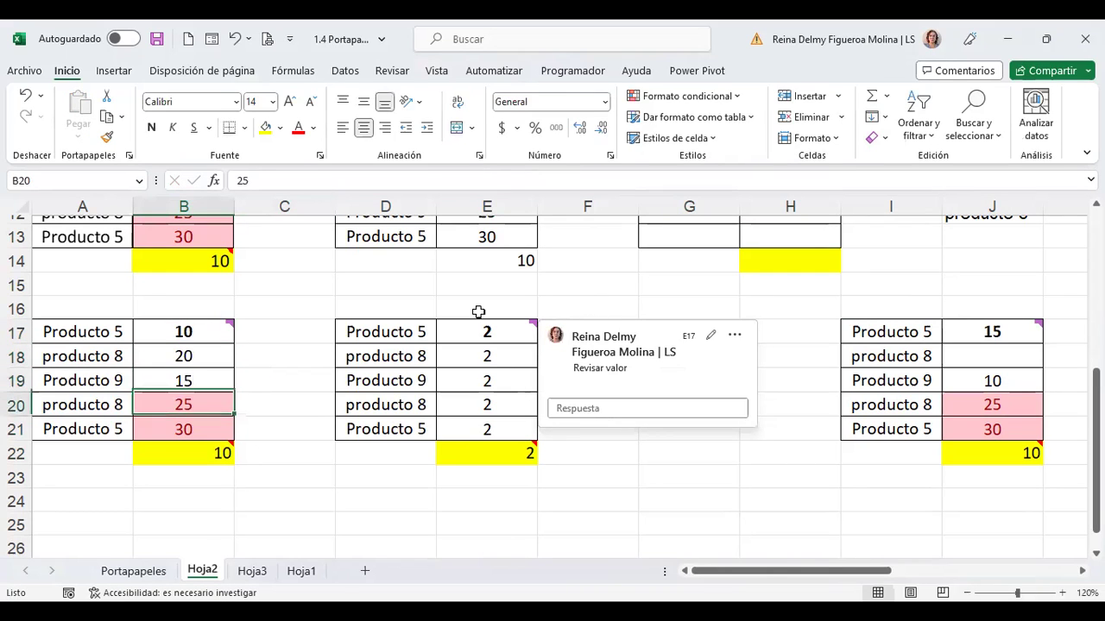
type("50")
key("Return")
type("40")
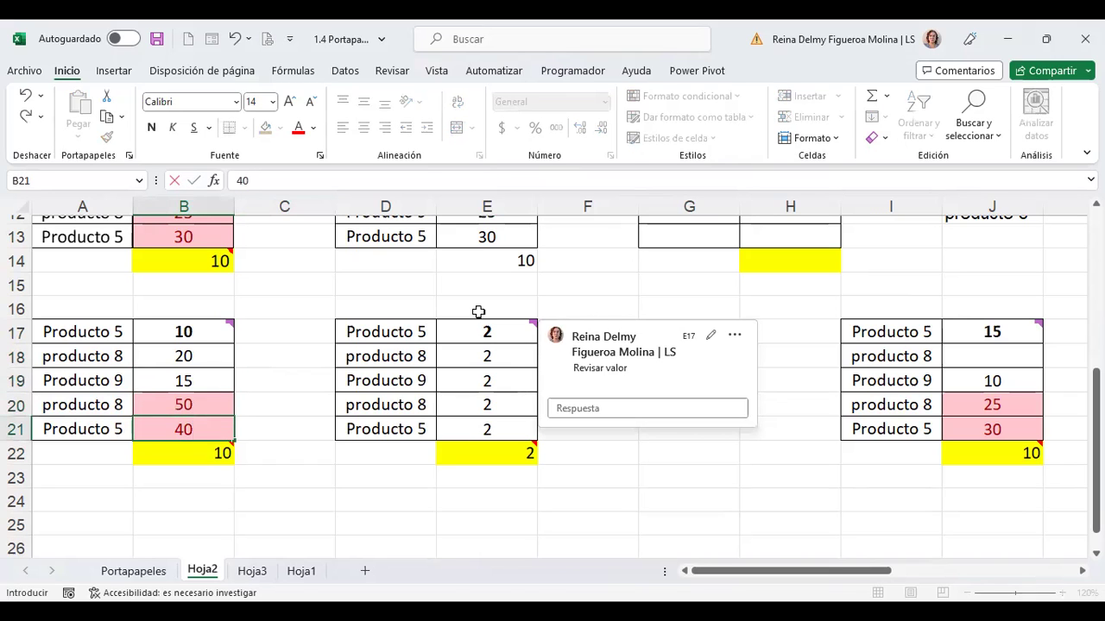
key("Up")
key("Up")
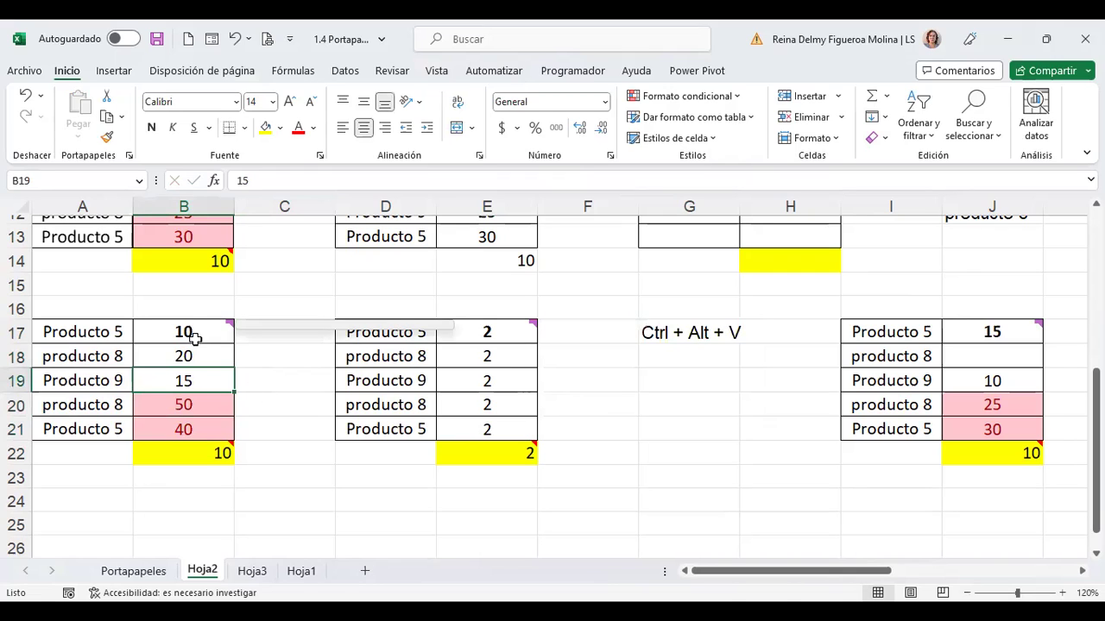
Step: Paste B17:B21 into J17 with Saltar blancos, giving 10, 20, 15, 50, 40, then empty B18
left_click_drag(196, 338, 194, 427)
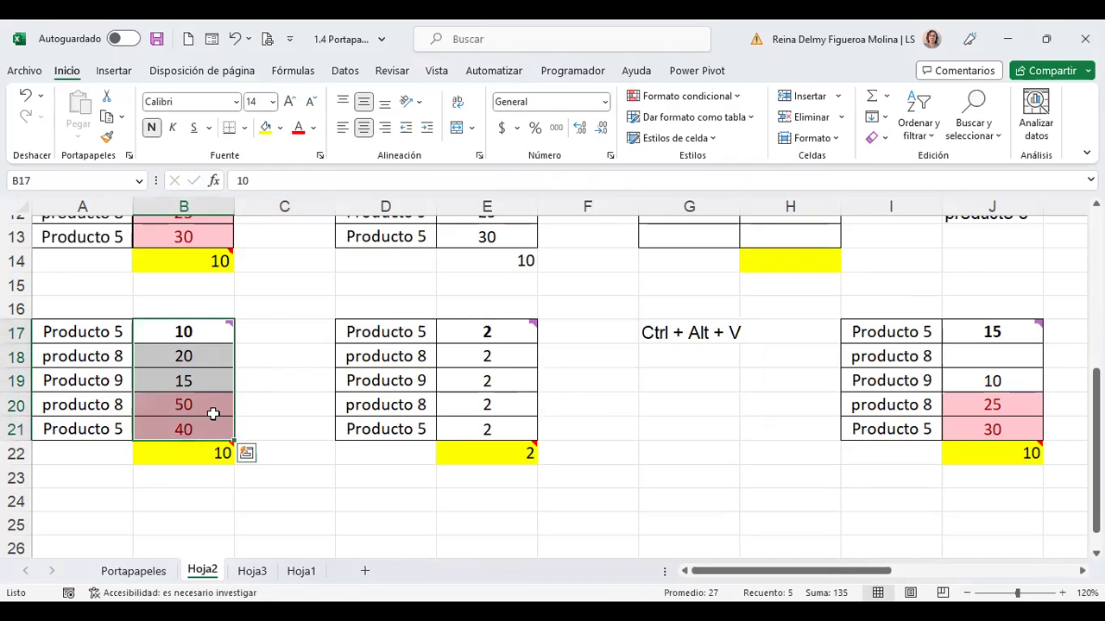
key("ctrl+c")
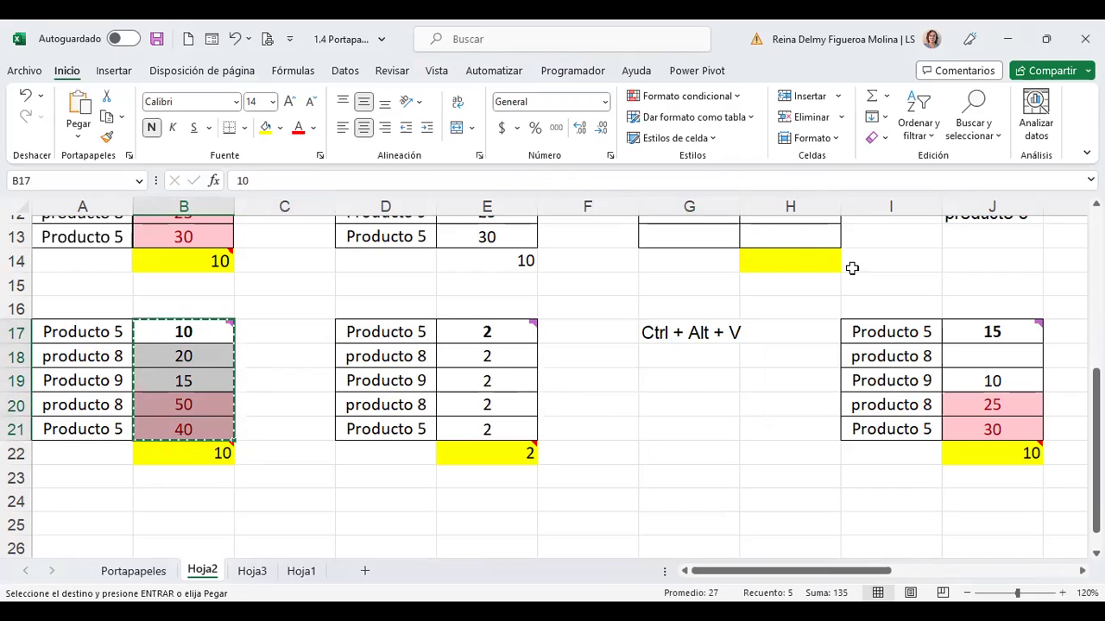
left_click(982, 330)
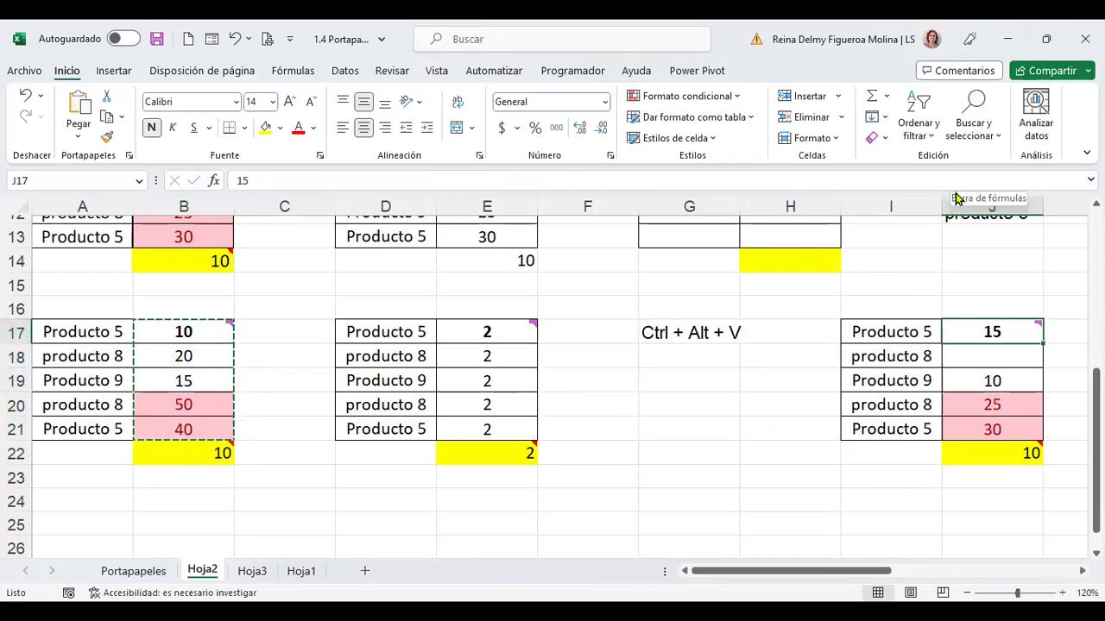
key("ctrl+alt+v")
left_click(692, 432)
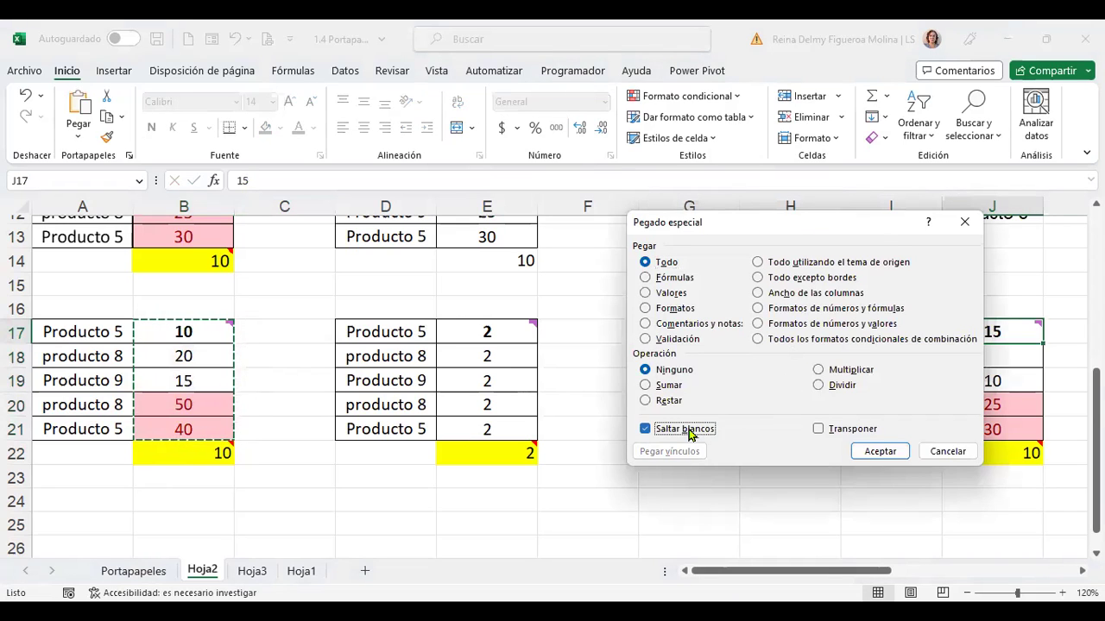
left_click(882, 456)
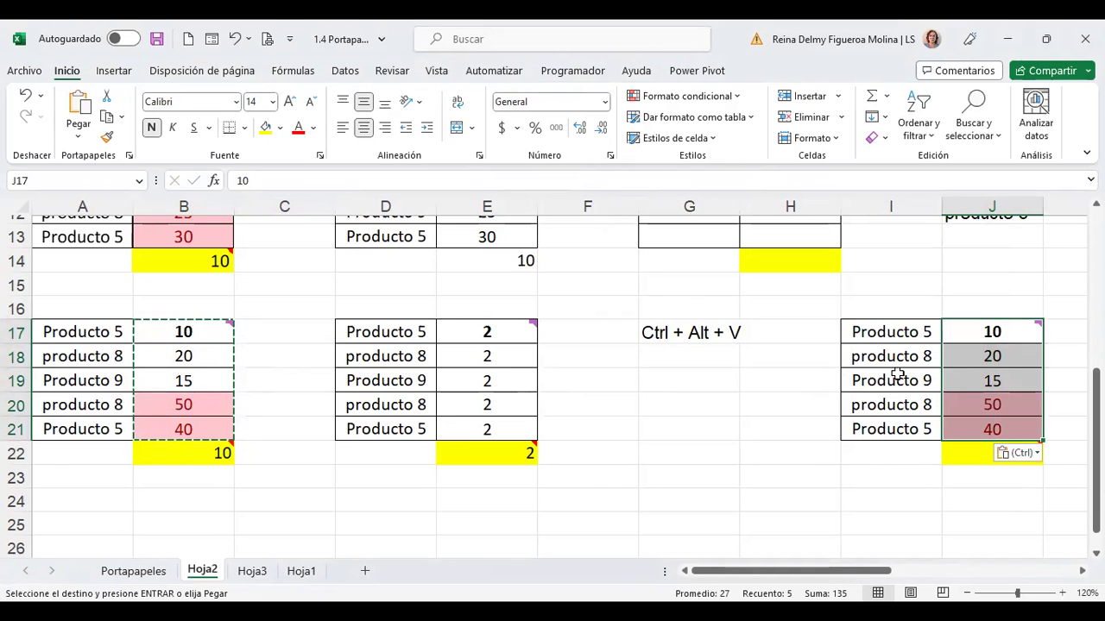
left_click(194, 356)
key("Delete")
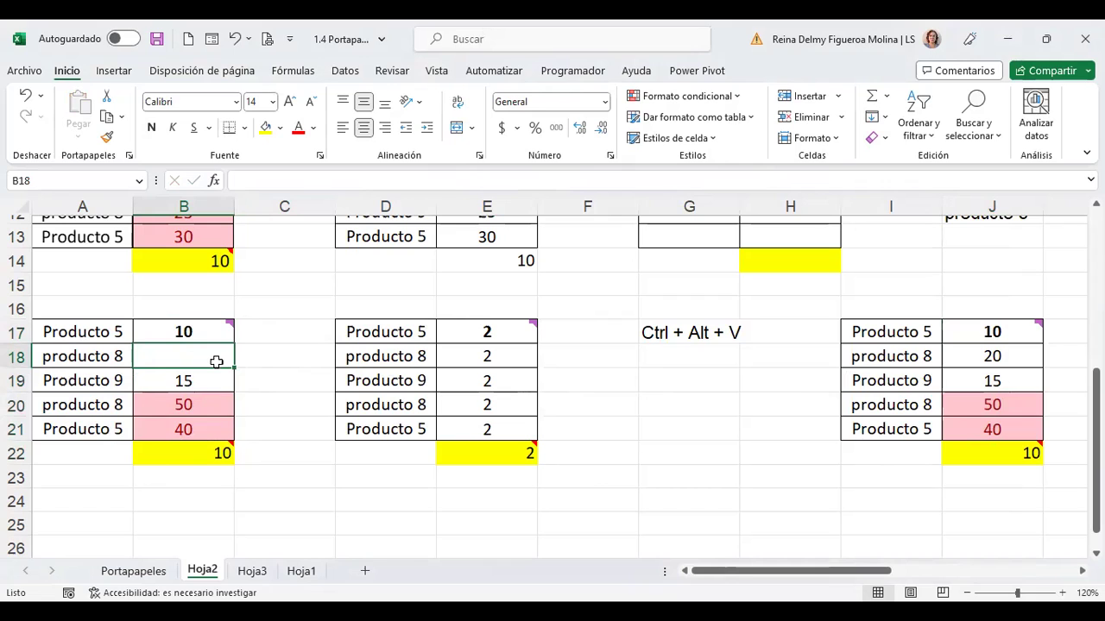
Step: Copy B17:B21 and paste it onto J17:J21 with Saltar blancos, leaving J18 untouched
left_click_drag(192, 331, 190, 420)
key("ctrl+c")
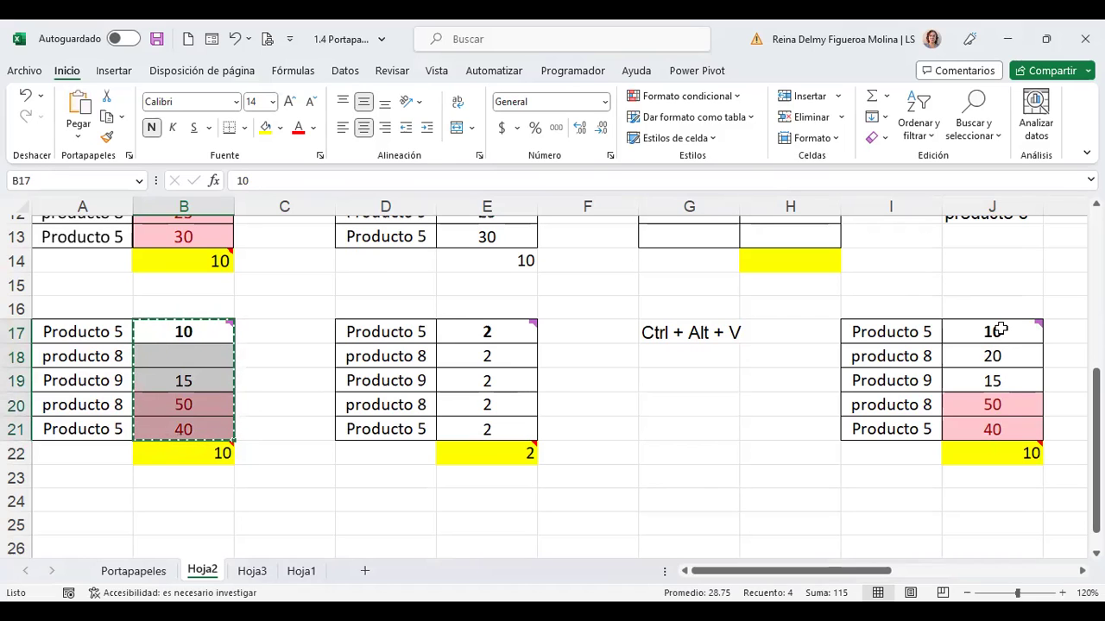
left_click(991, 332)
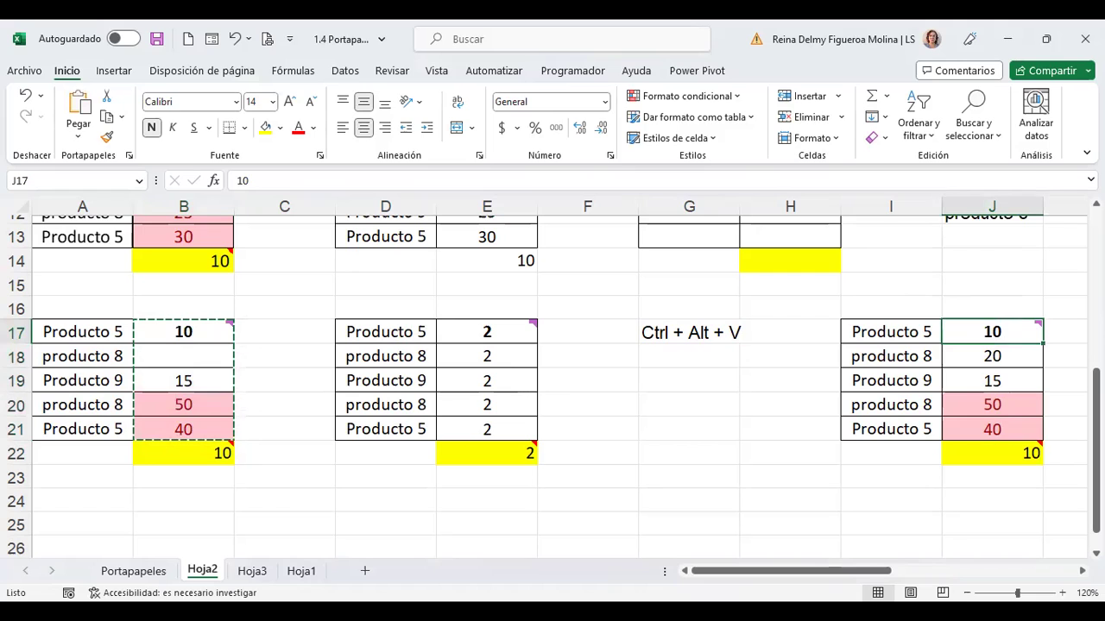
key("ctrl+alt+v")
left_click(699, 429)
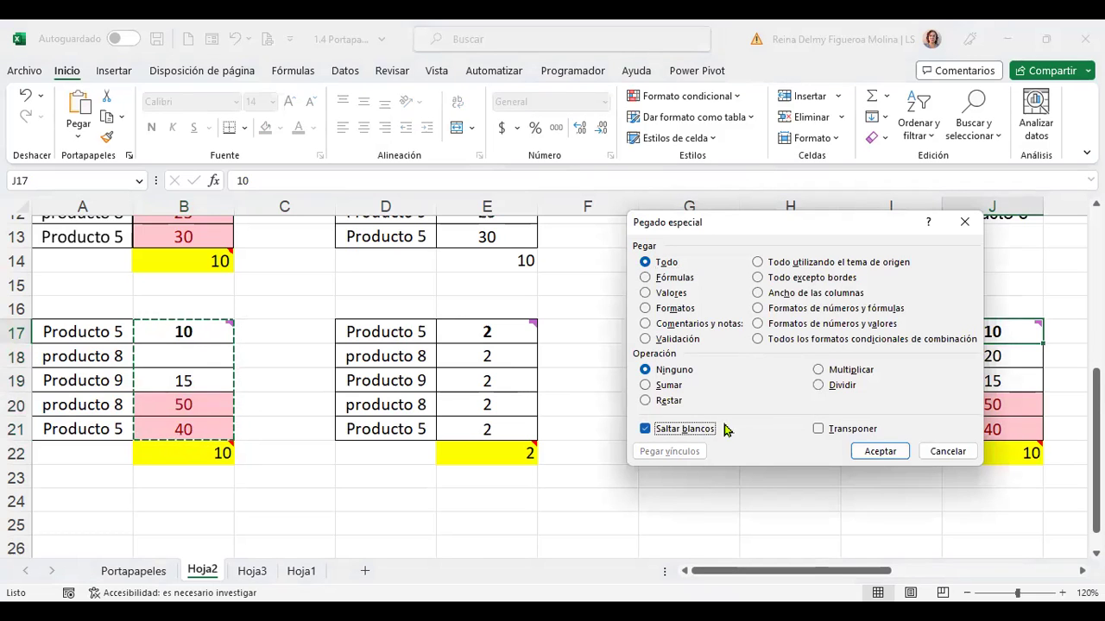
left_click(882, 453)
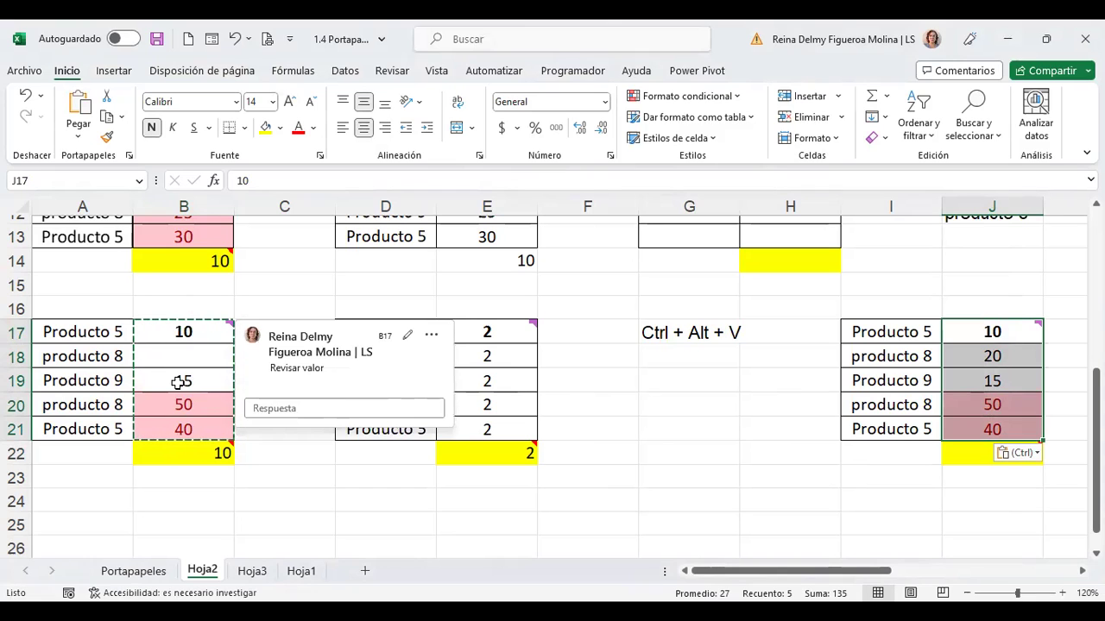
Step: Paste another copy of the quantities starting at B25
mouse_move(211, 331)
left_click(189, 524)
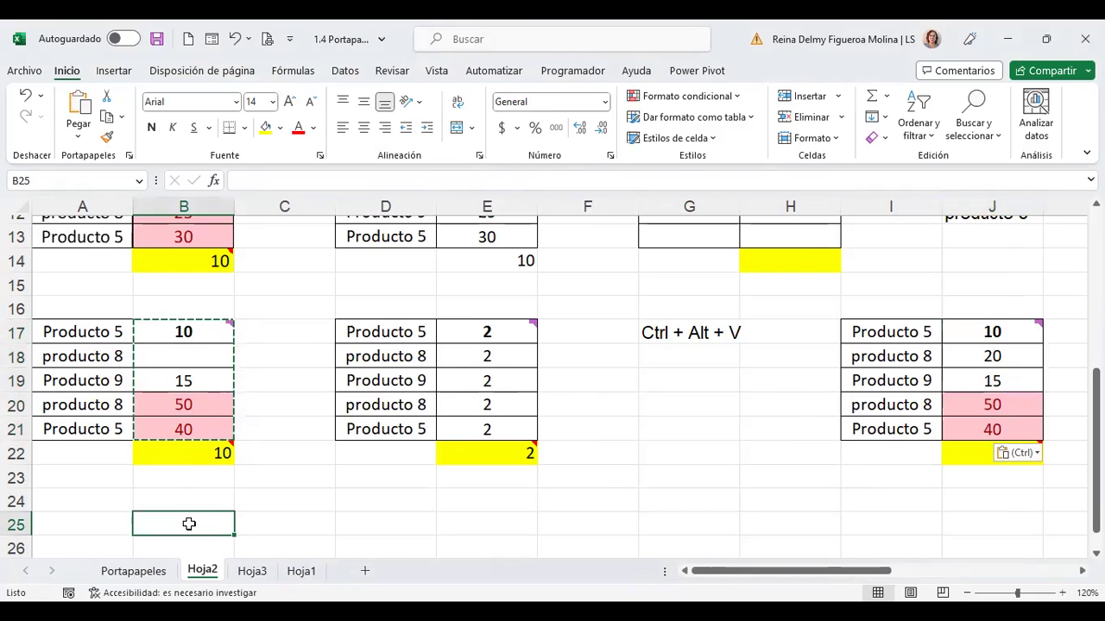
key("ctrl+v")
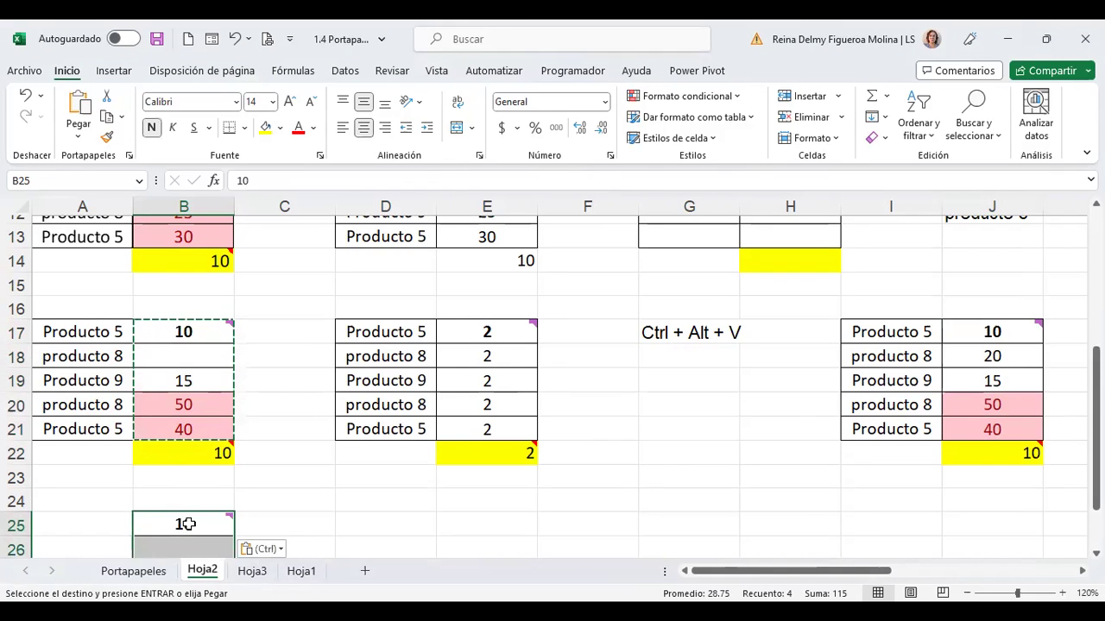
Step: Compare the blank cells B26 and B18 with J18, which kept its 20
left_click(531, 494)
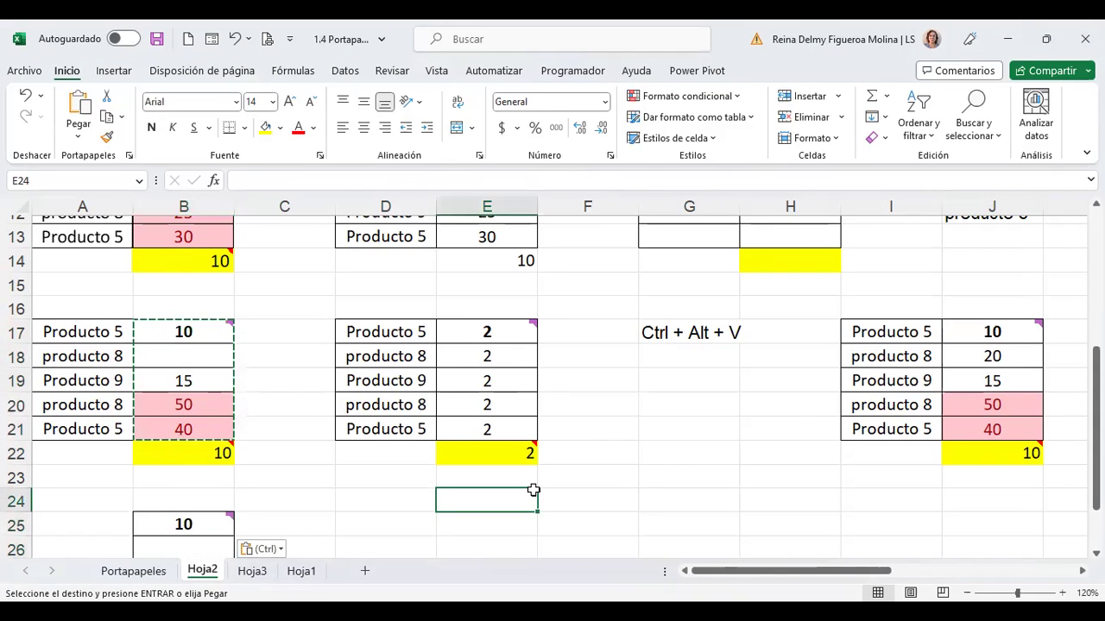
scroll(530, 491, "down", 2)
scroll(346, 414, "up", 1)
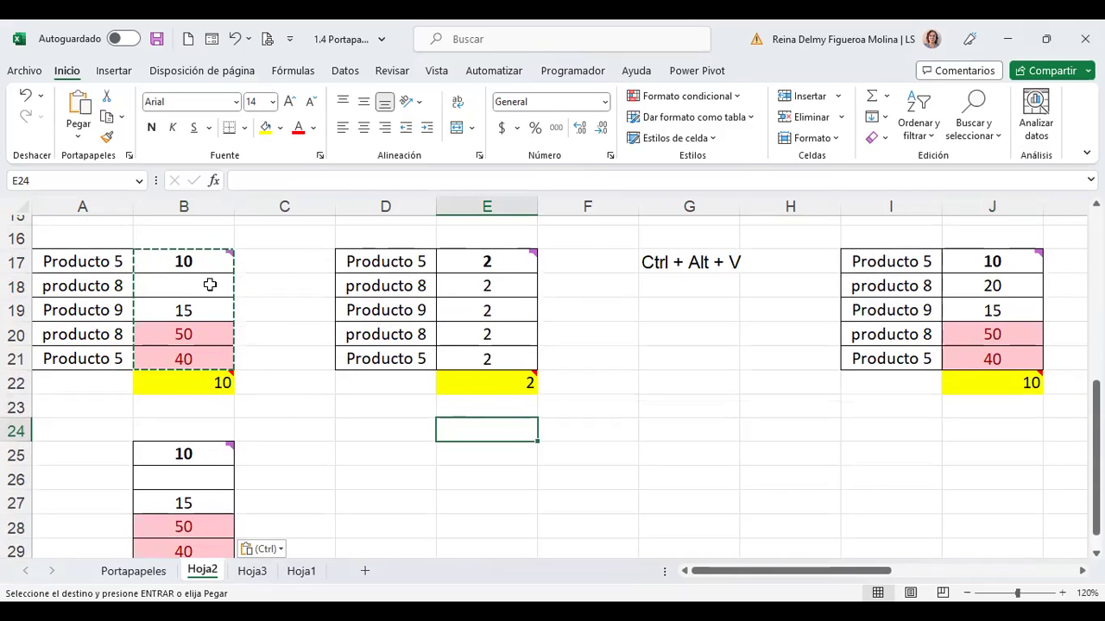
left_click(199, 483)
left_click(186, 280)
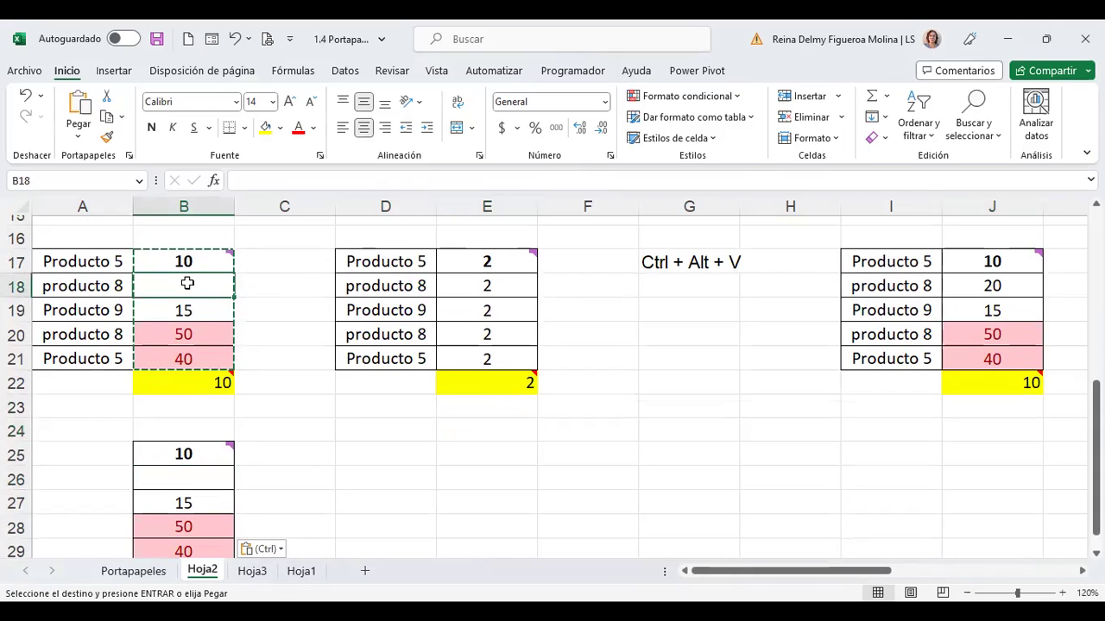
left_click(992, 286)
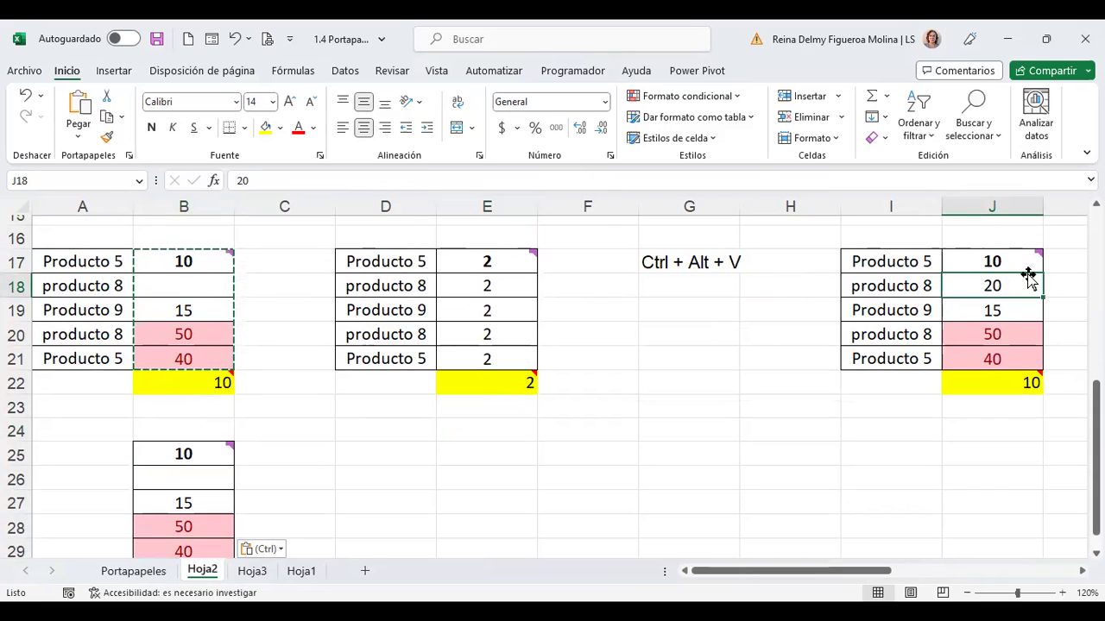
Step: Enter 13 in J18 and change B17 to 5
type("13")
key("Up")
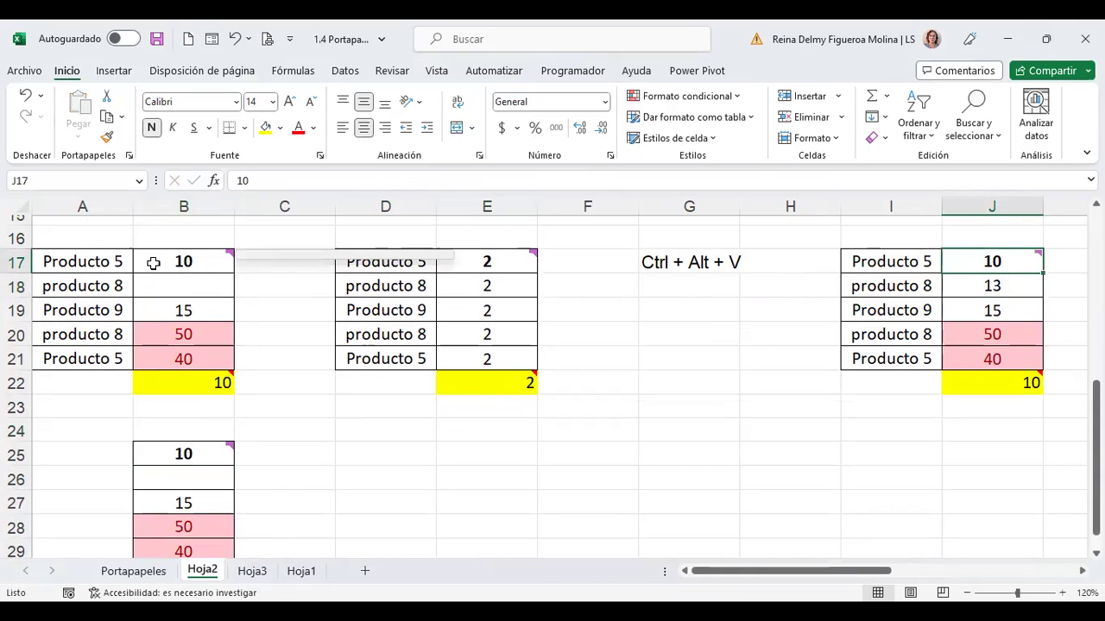
left_click_drag(152, 262, 157, 360)
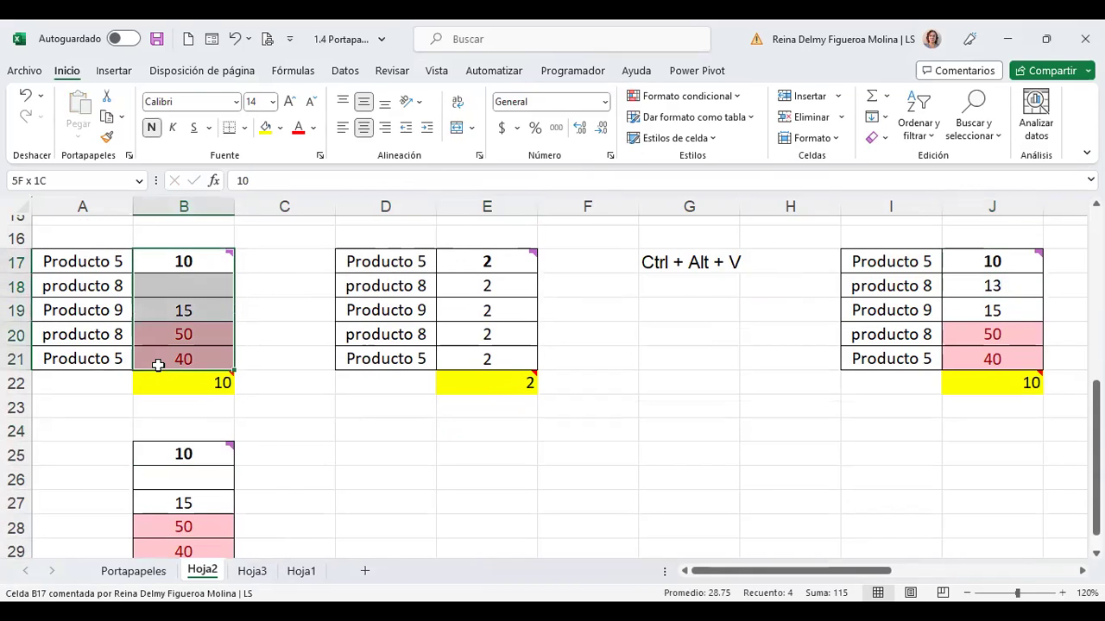
left_click(192, 259)
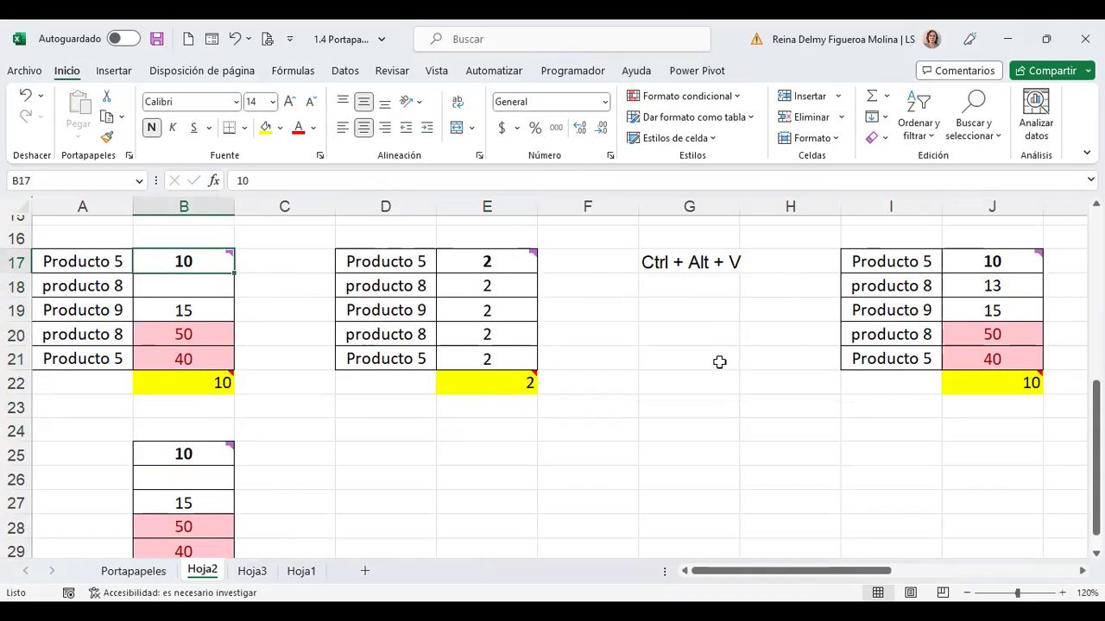
type("5")
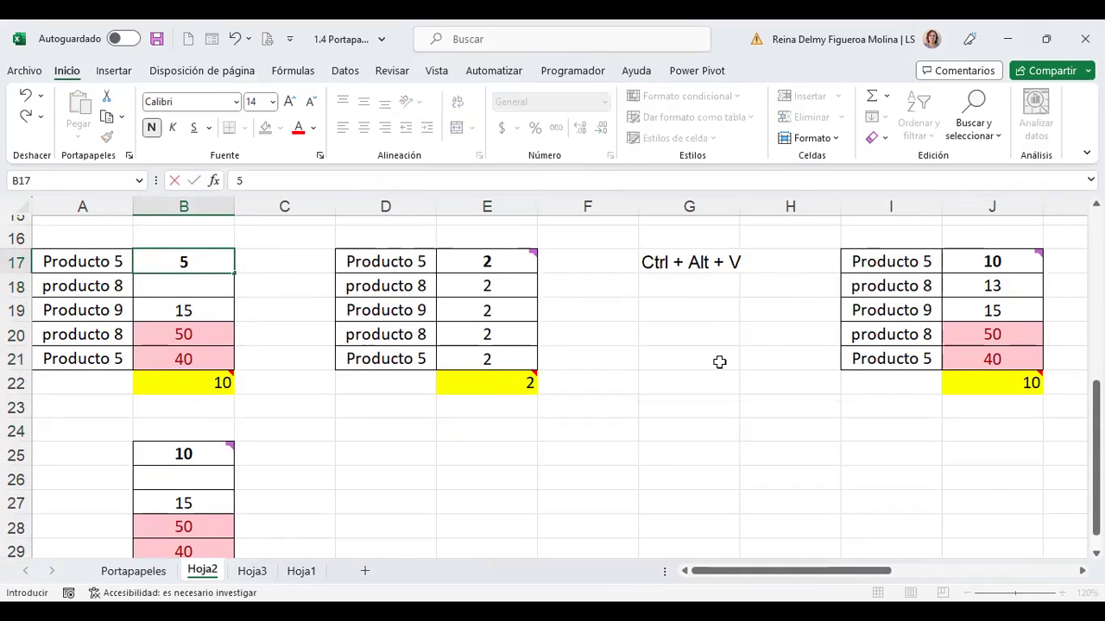
key("Return")
key("Return")
key("Up")
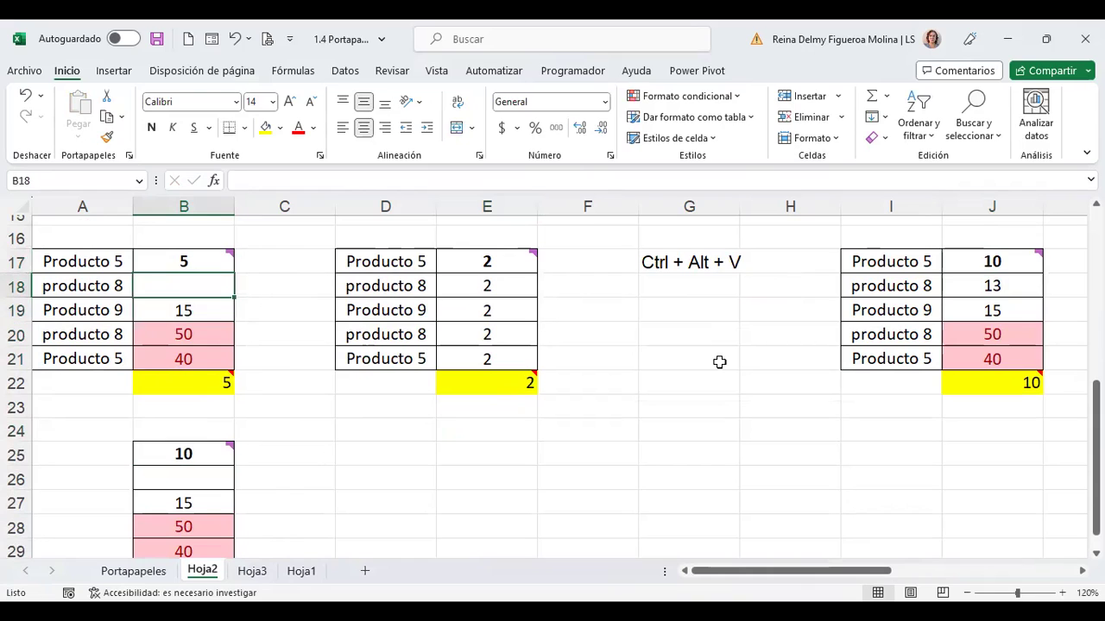
key("Down")
Step: Change B19 to 25 and B20 to 30, discarding the entry in B21
type("25")
key("Return")
type("30")
key("Return")
type("40")
key("Escape")
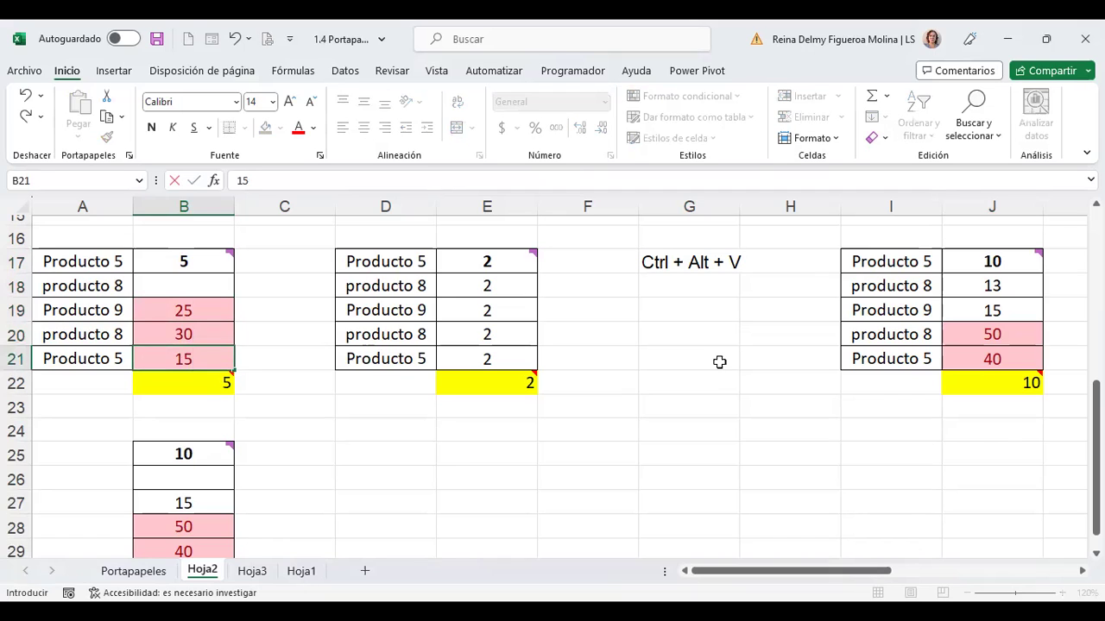
key("Up")
key("Up")
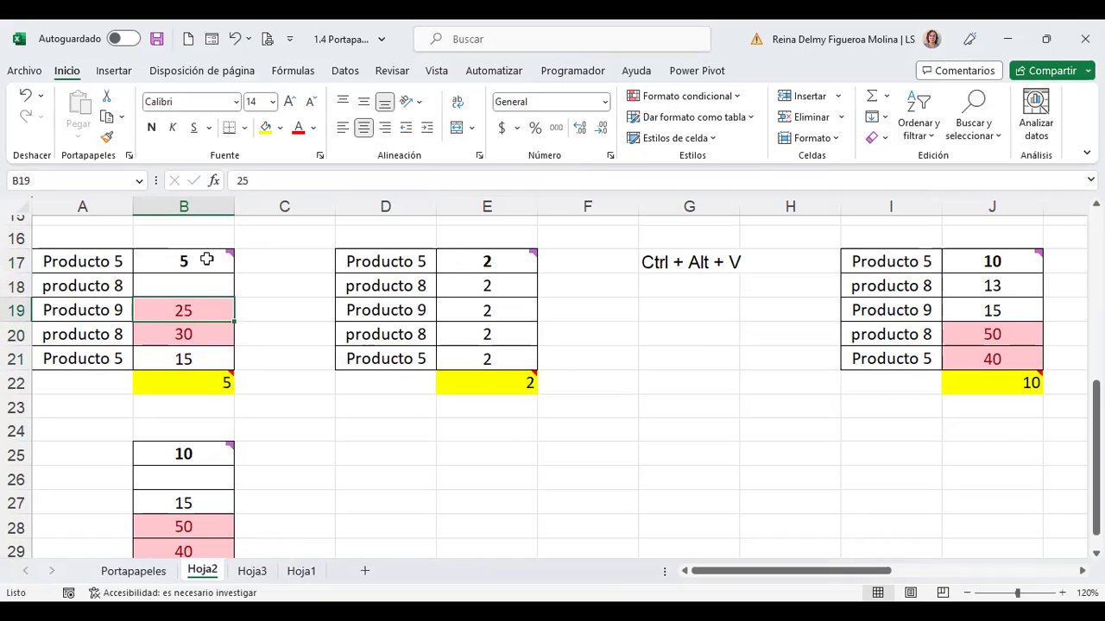
Step: Copy B17:B21 and paste it onto J17:J21 with skip blanks on
left_click_drag(204, 256, 197, 347)
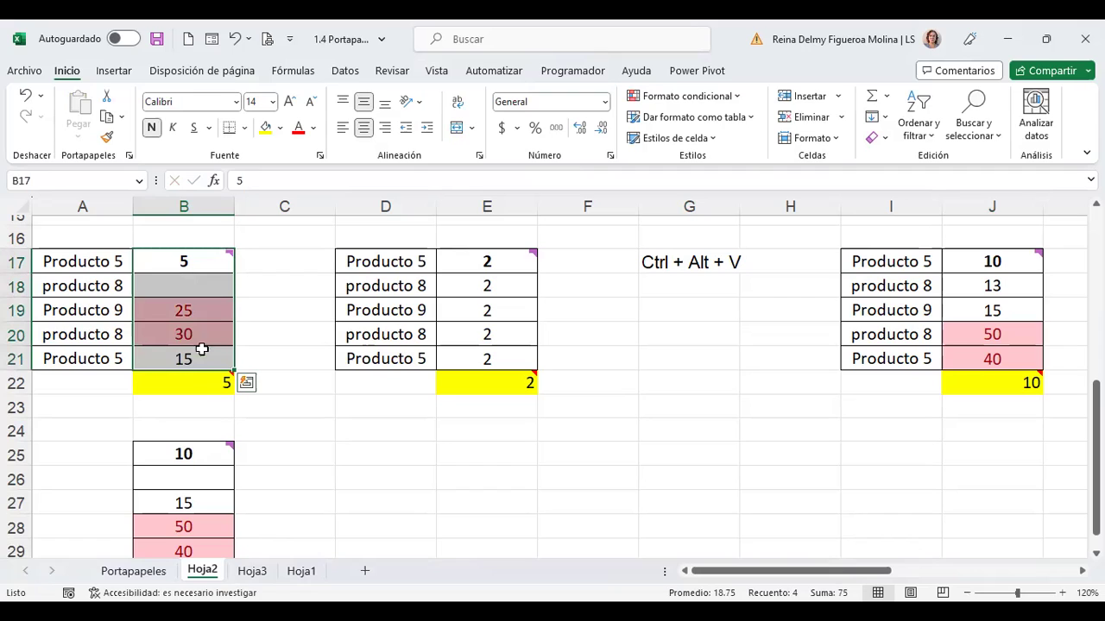
key("ctrl+c")
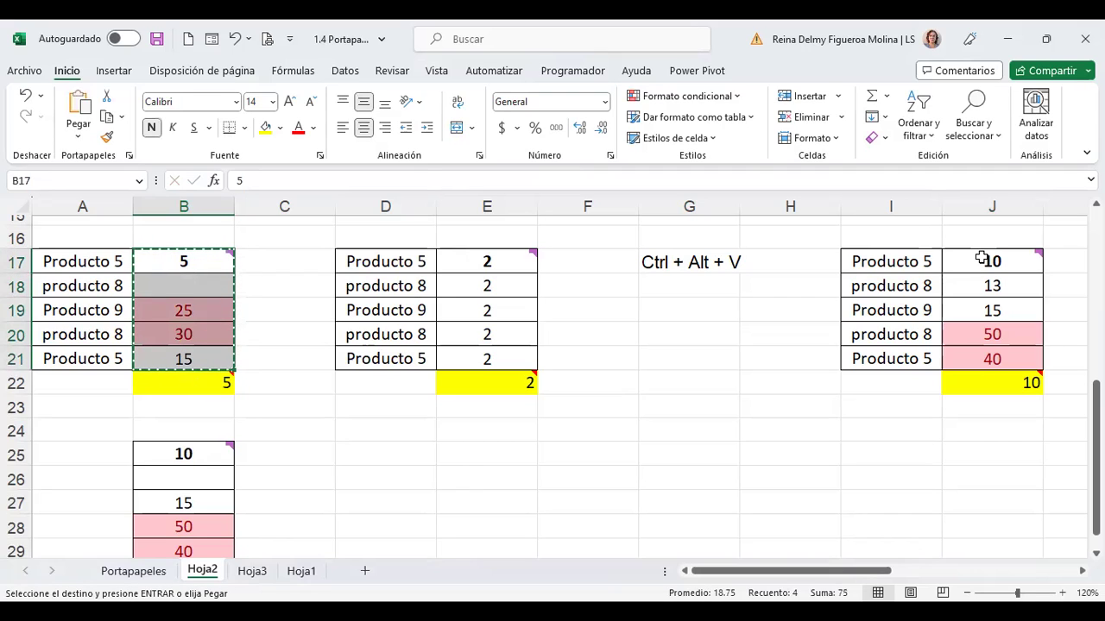
left_click(996, 272)
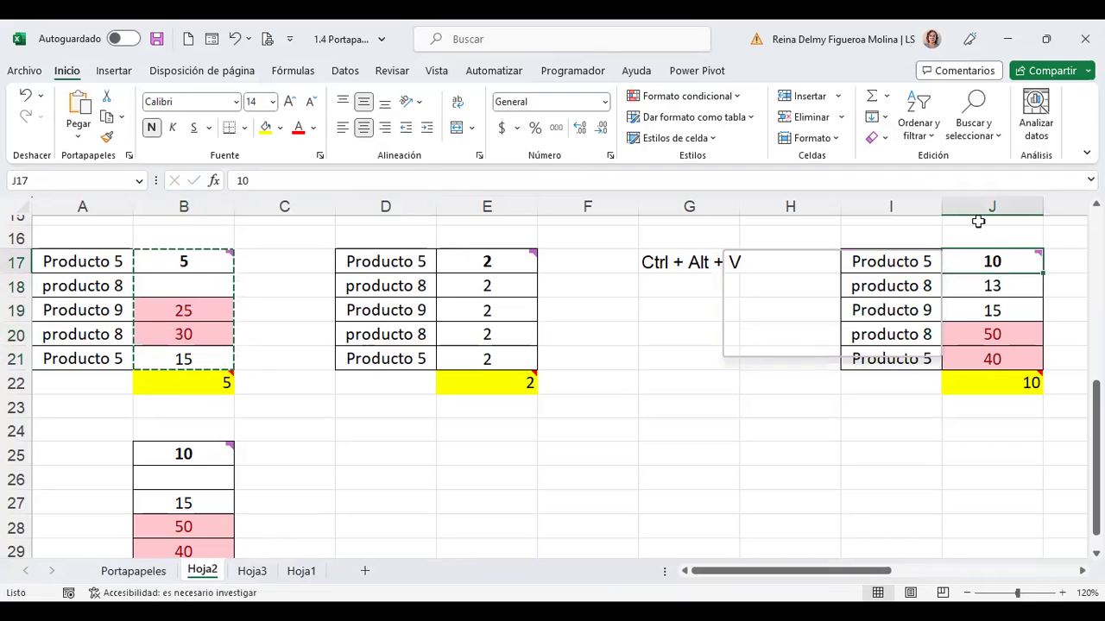
key("ctrl+alt+v")
left_click(690, 429)
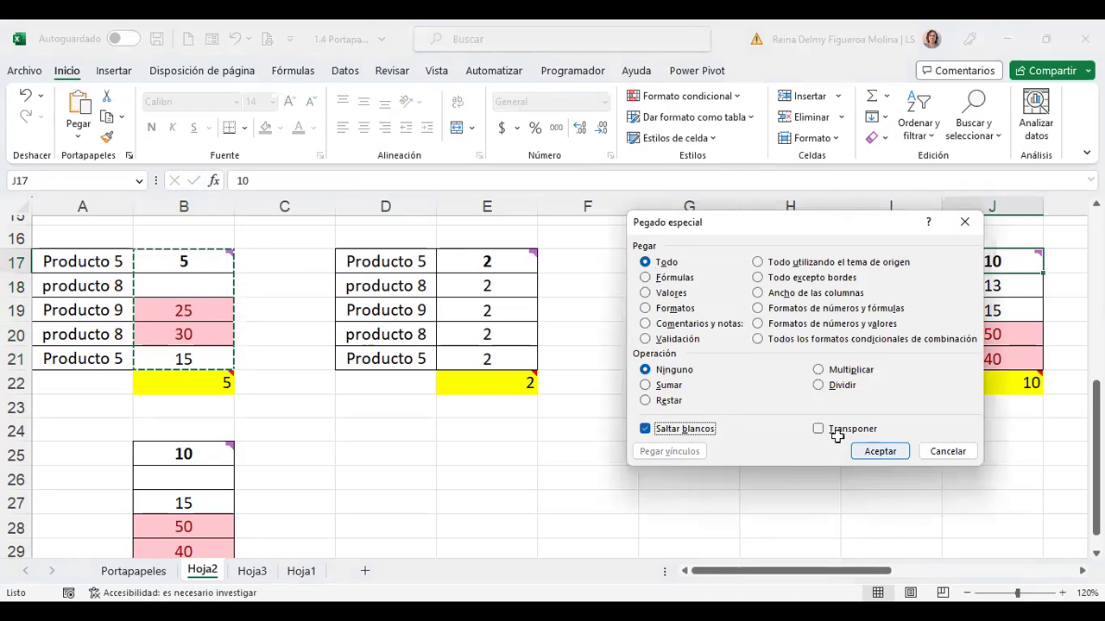
key("Return")
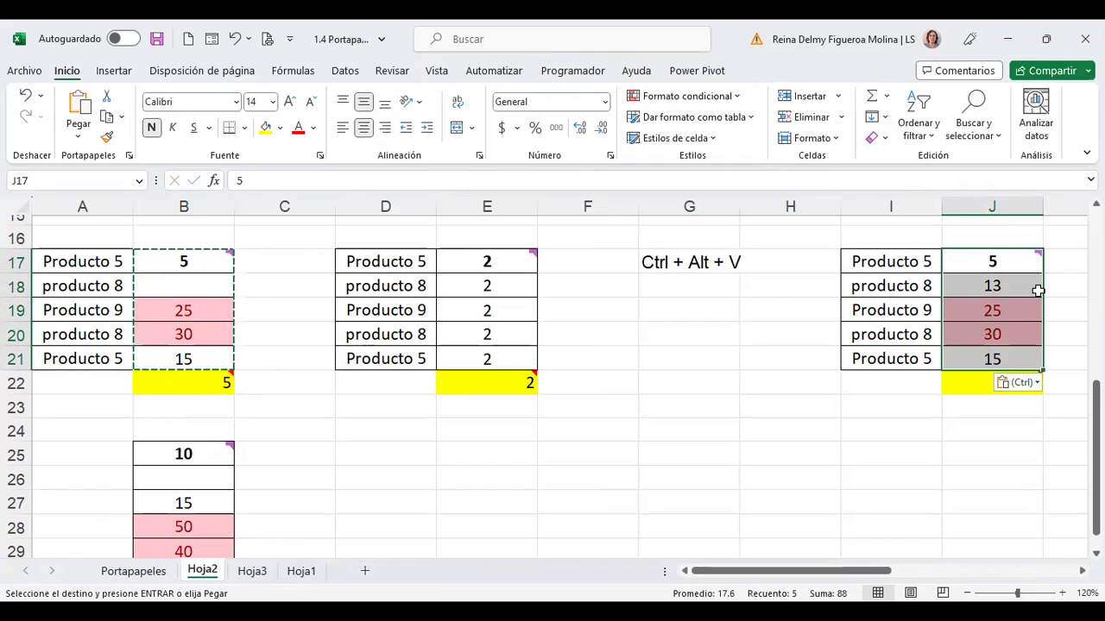
Step: Check that J18 kept its 13, comparing with the empty cell B26
left_click(1001, 285)
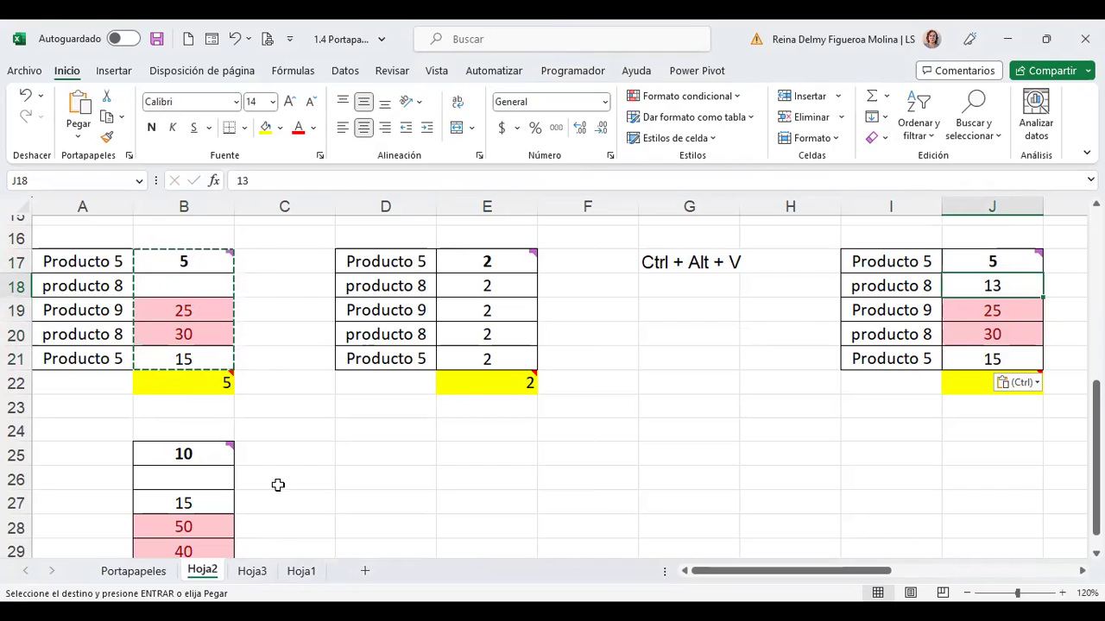
left_click(180, 476)
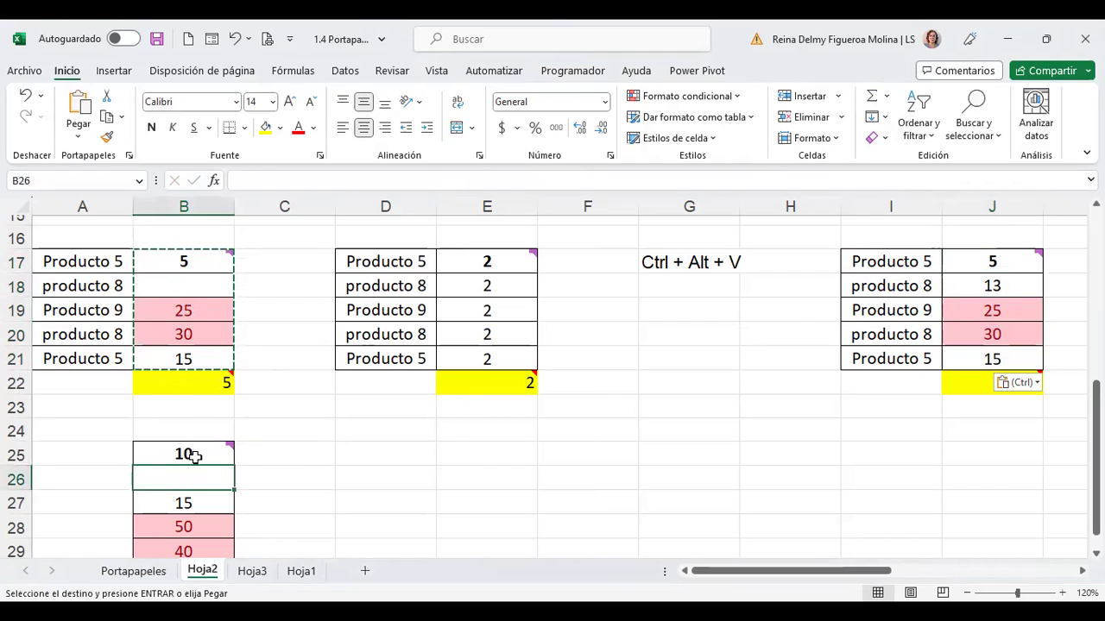
left_click(604, 436)
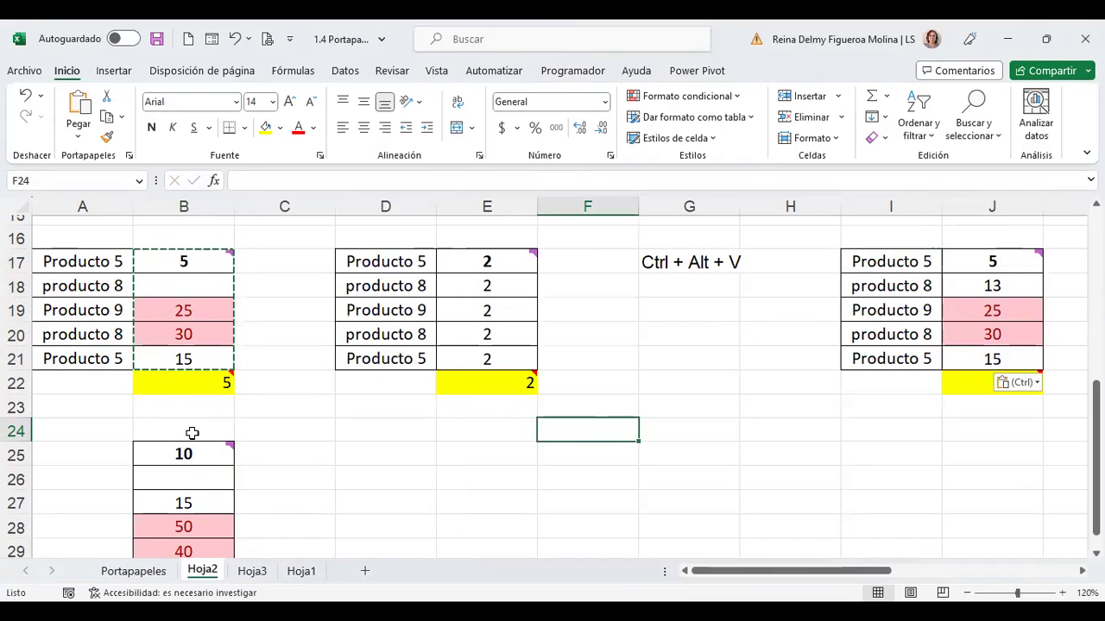
left_click(184, 480)
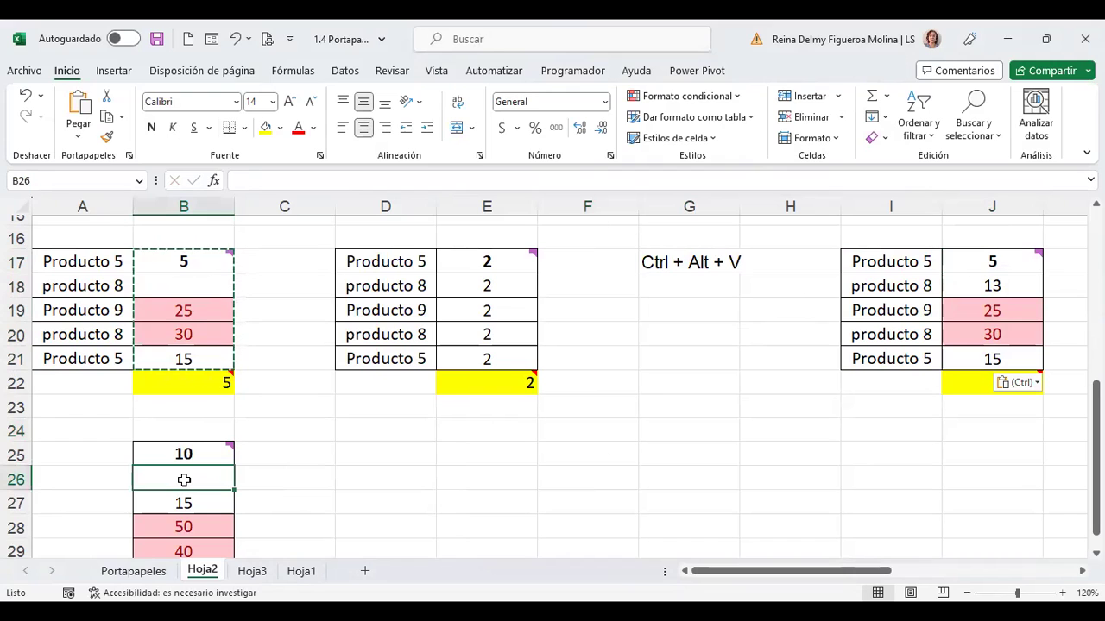
mouse_move(1006, 265)
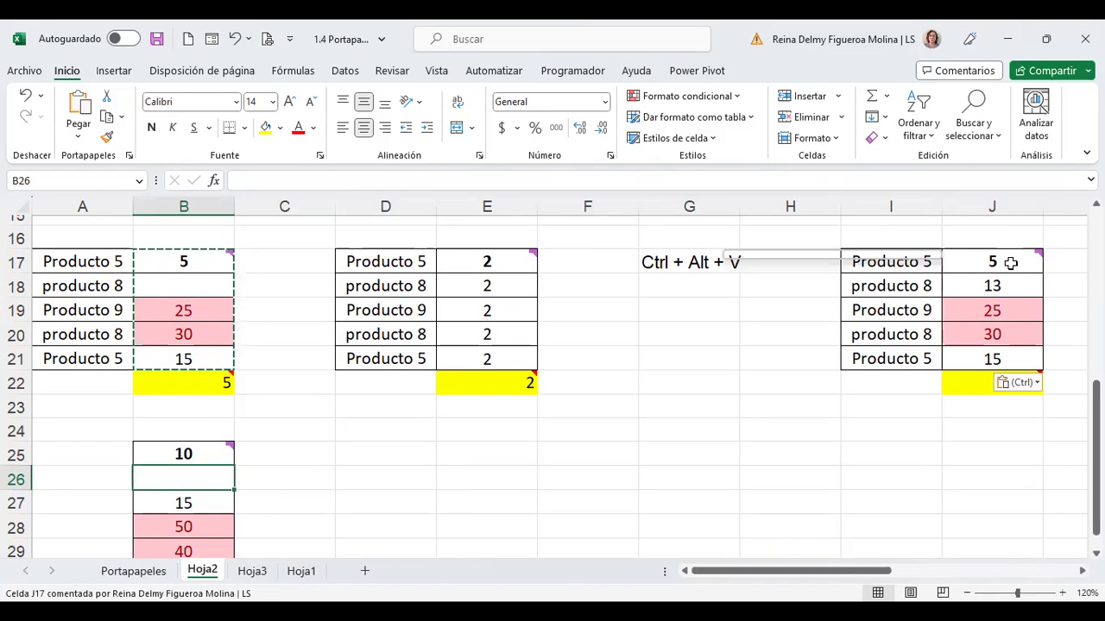
left_click(1014, 286)
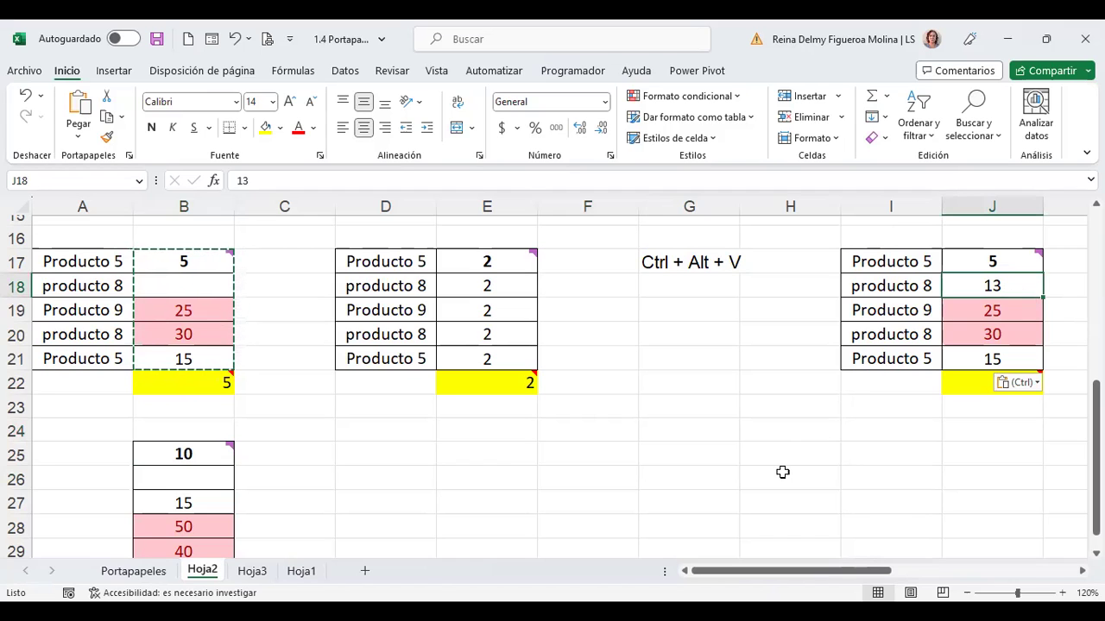
Step: Open and cancel Paste Special twice, then select D25 for the links
key("ctrl+alt+v")
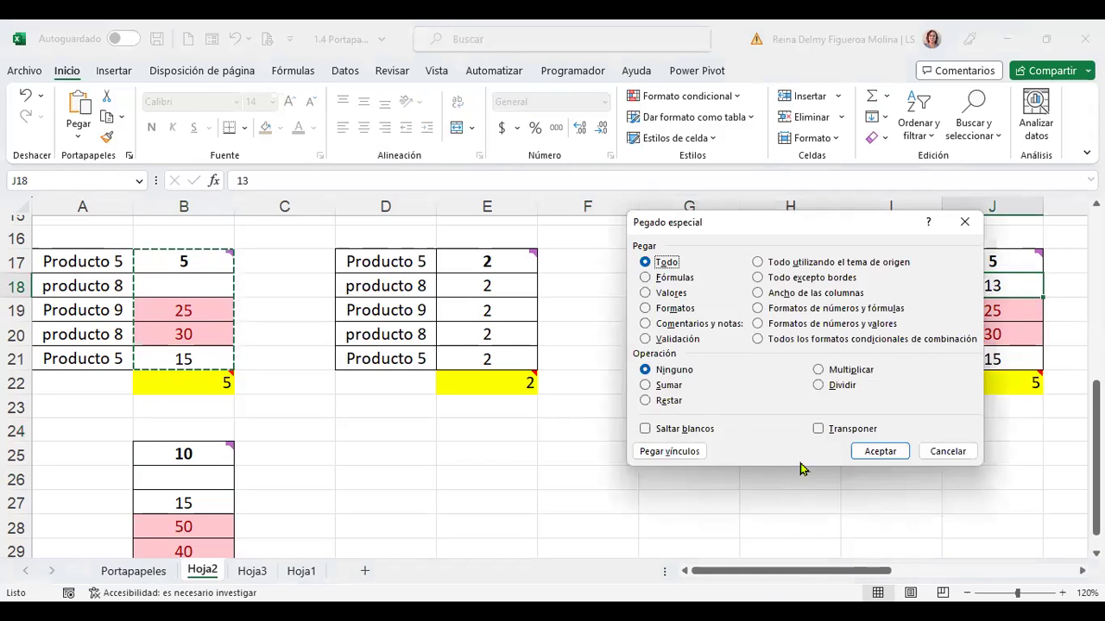
left_click(945, 455)
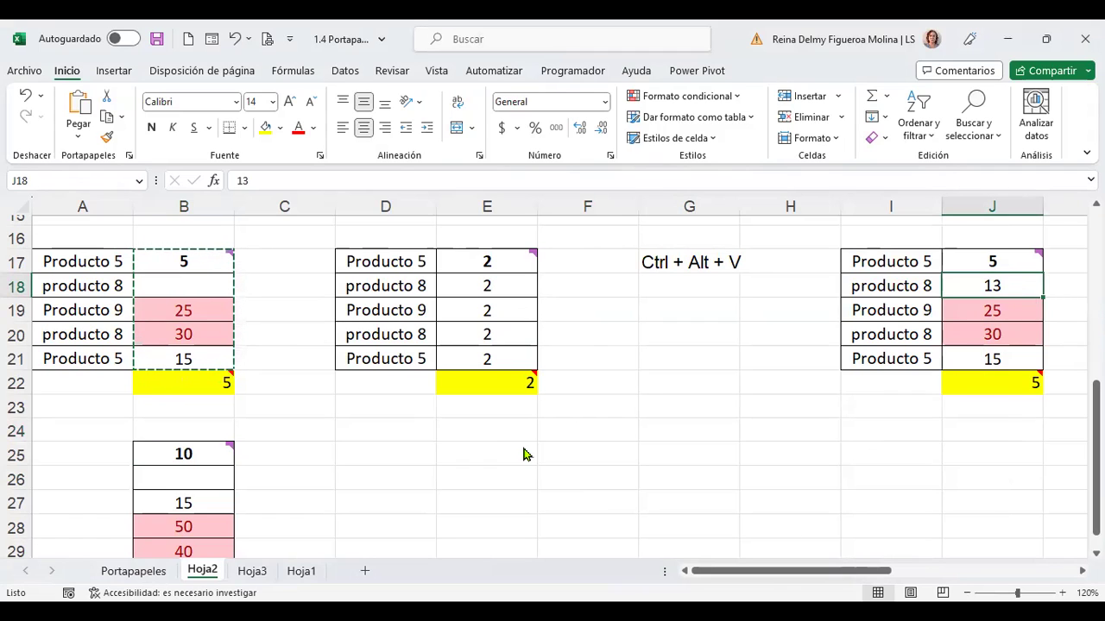
key("ctrl+alt+v")
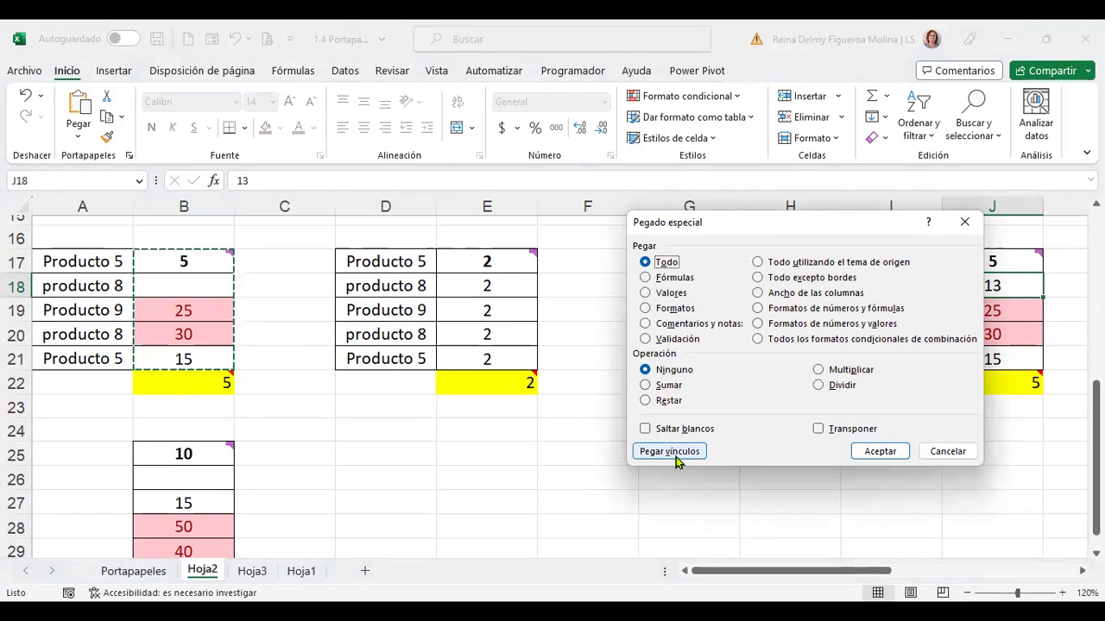
left_click(941, 453)
left_click(386, 450)
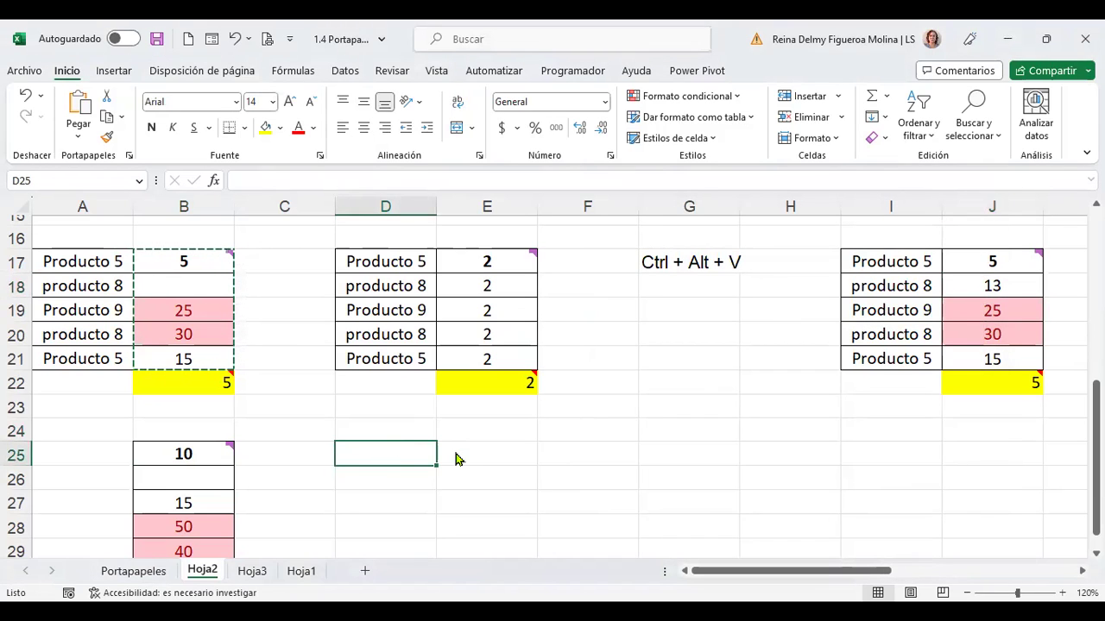
Step: Paste links to B17:B21 into D25:D29 and inspect their formulas, such as =B19
key("ctrl+alt+v")
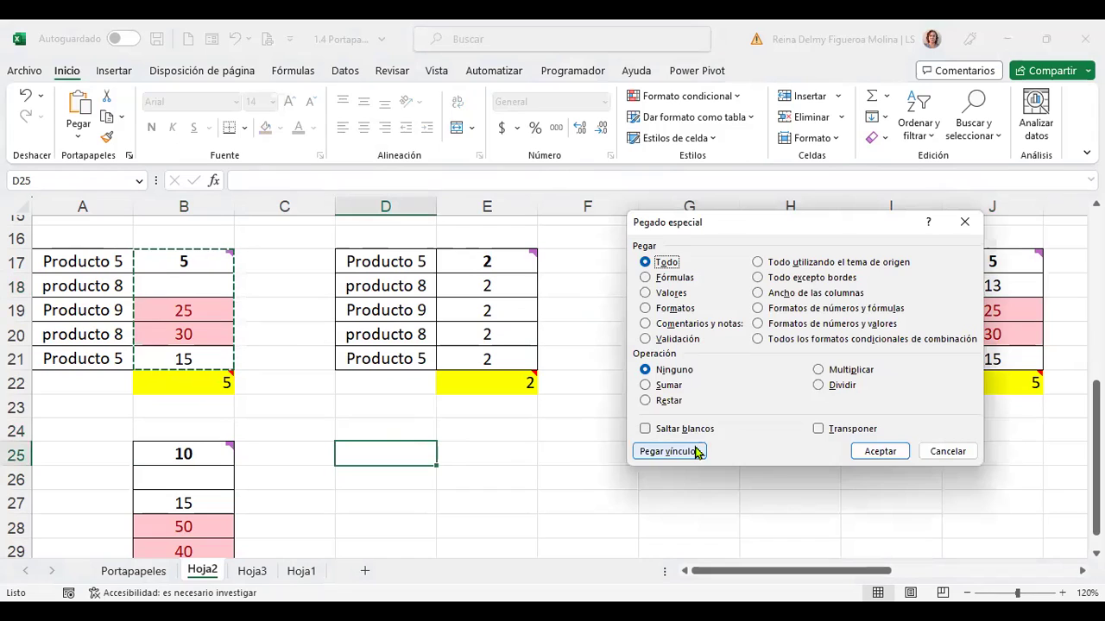
left_click(696, 449)
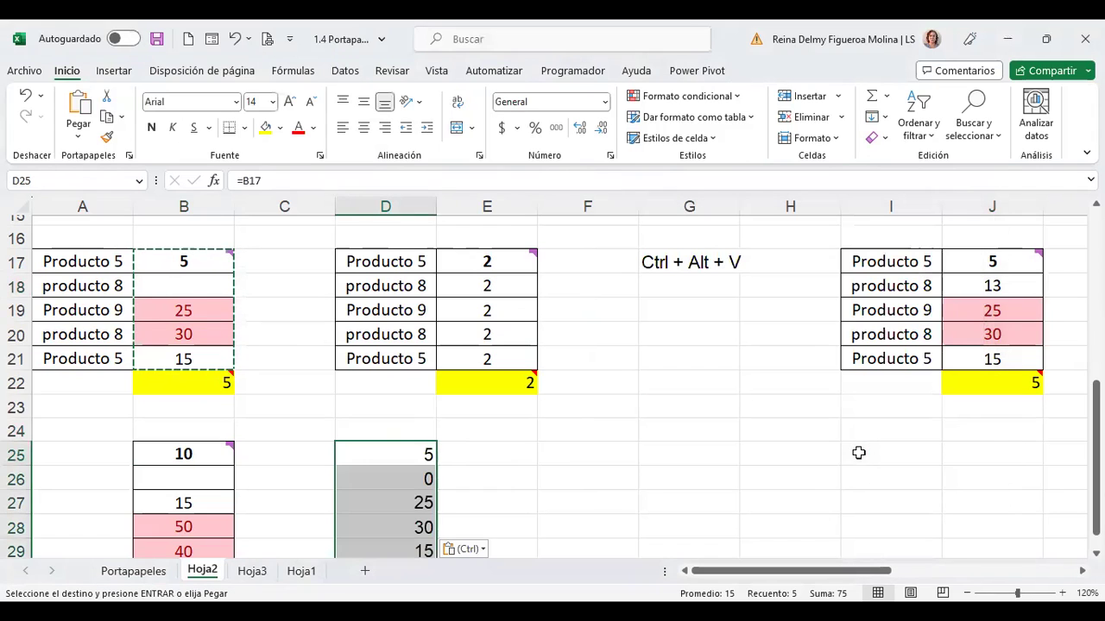
left_click(403, 455)
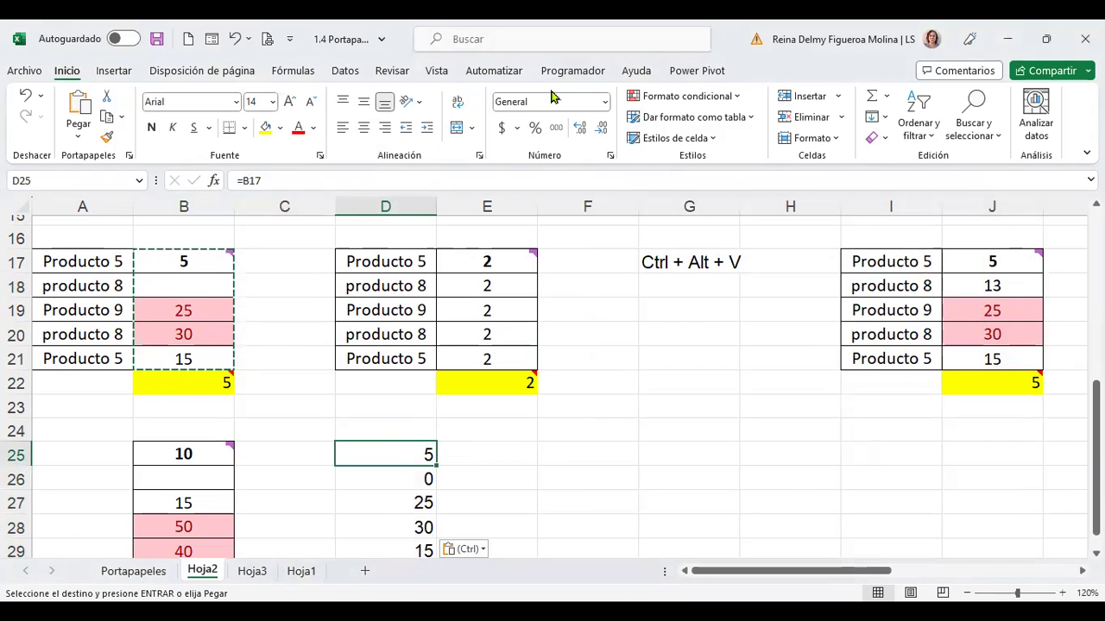
left_click(393, 481)
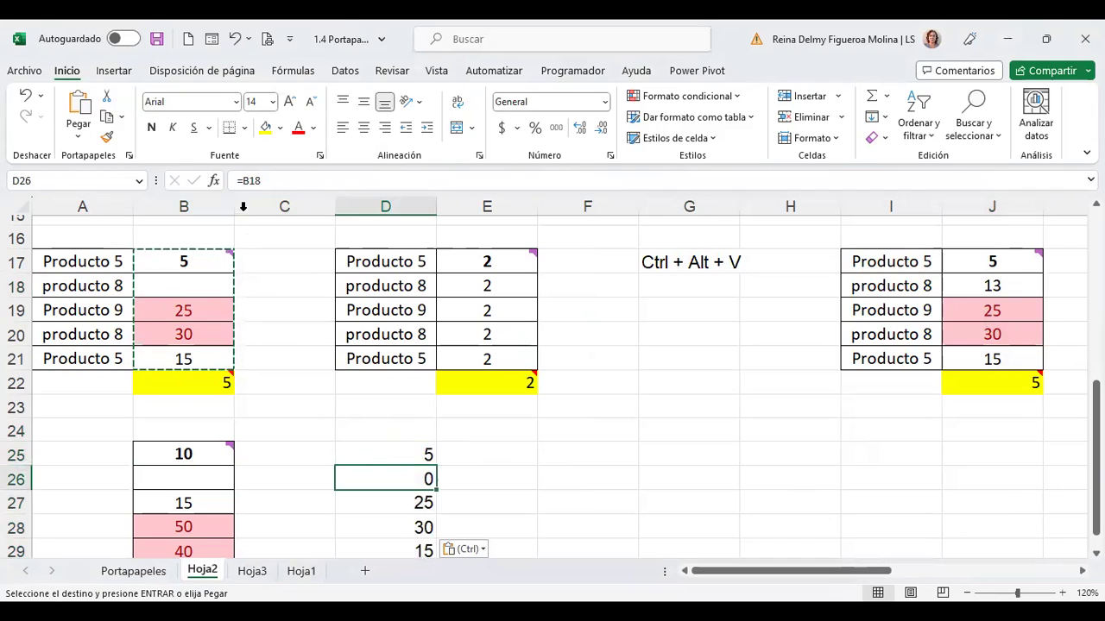
left_click(393, 507)
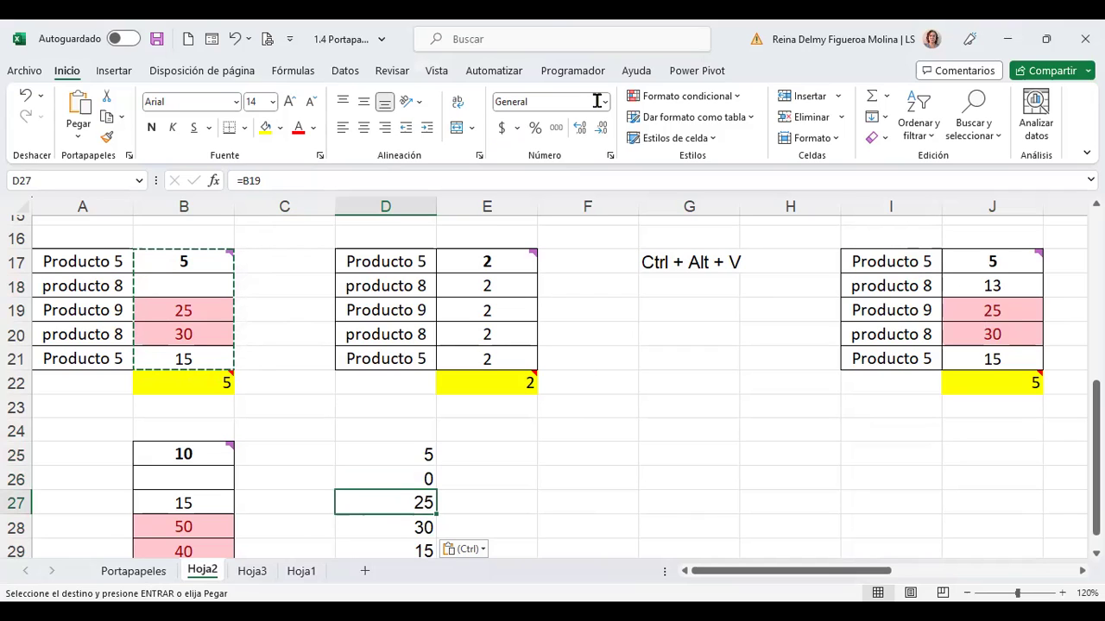
key("ctrl+alt+v")
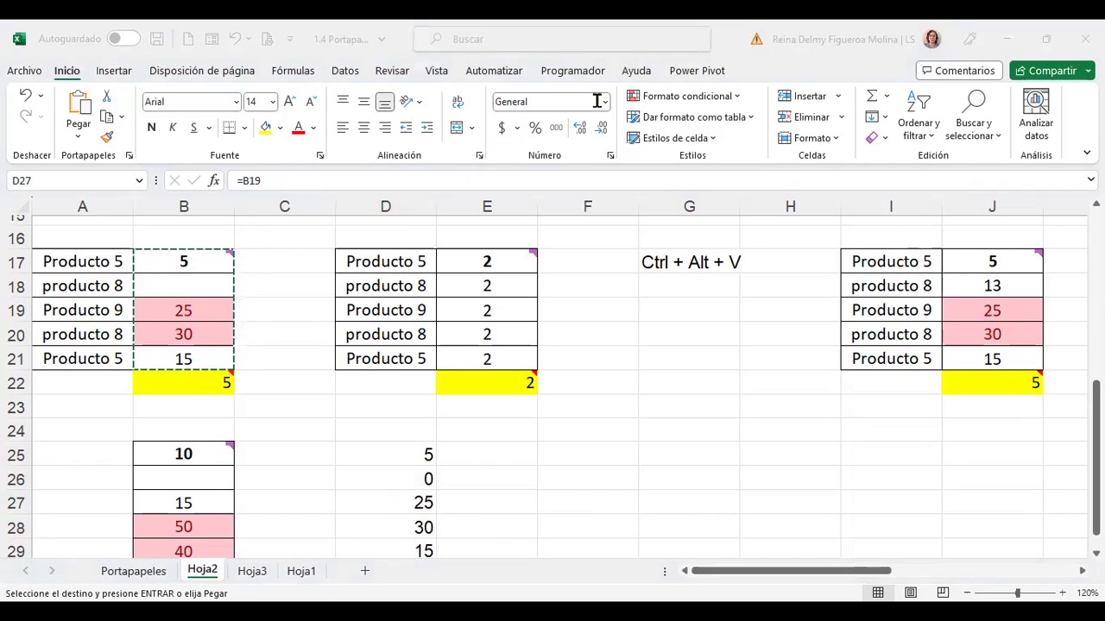
left_click(1000, 286)
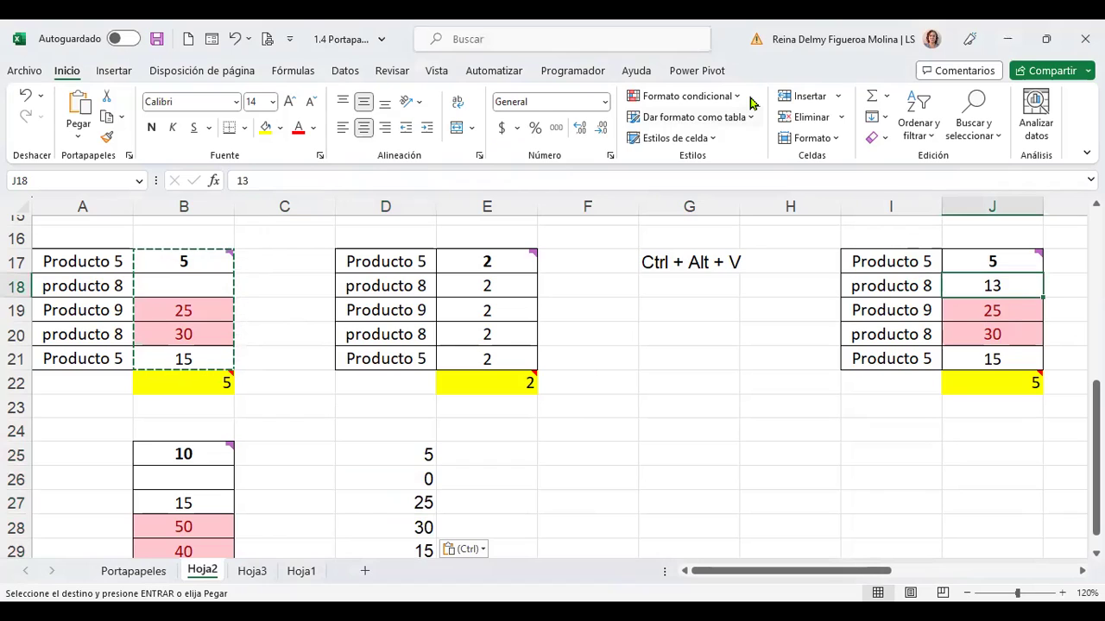
Step: Apply a Paste Special to J18, then overwrite J18 with 9
key("ctrl+alt+v")
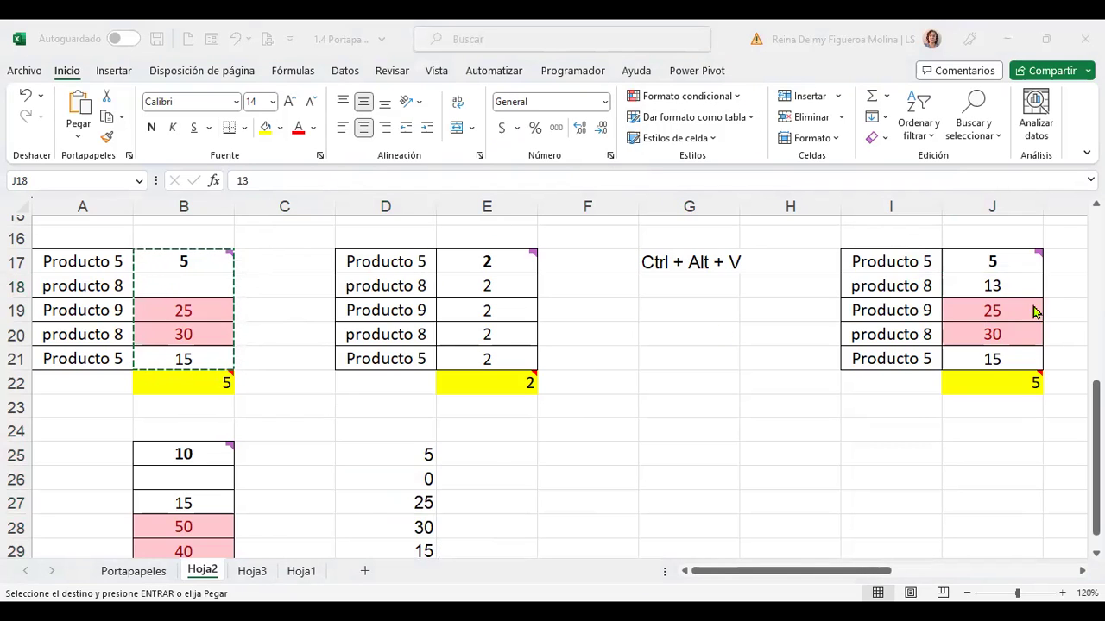
key("Return")
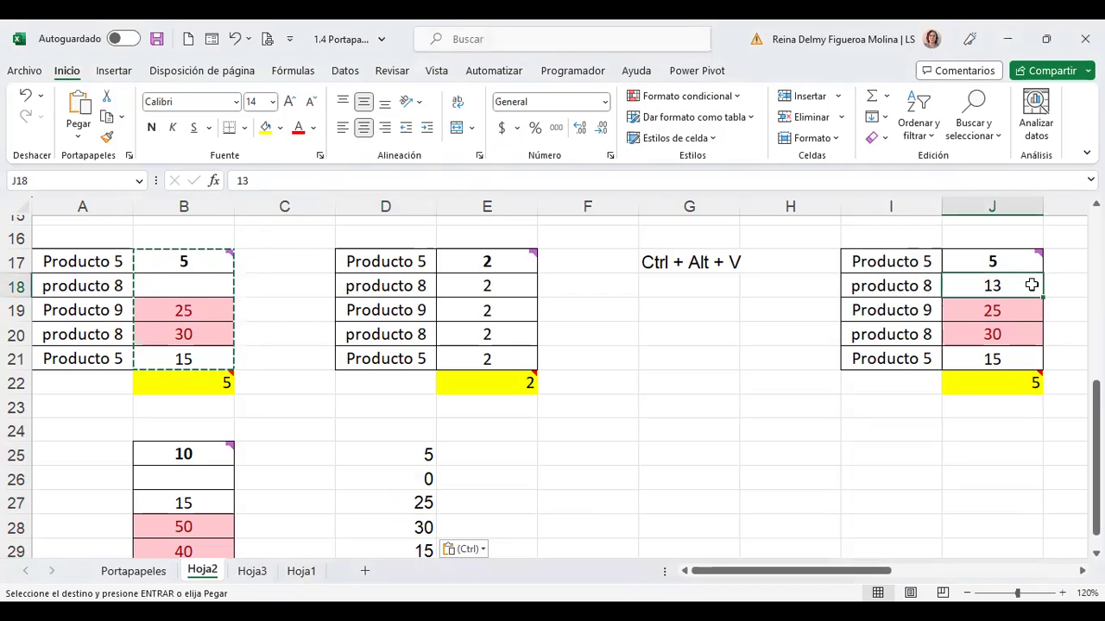
type("9")
key("Return")
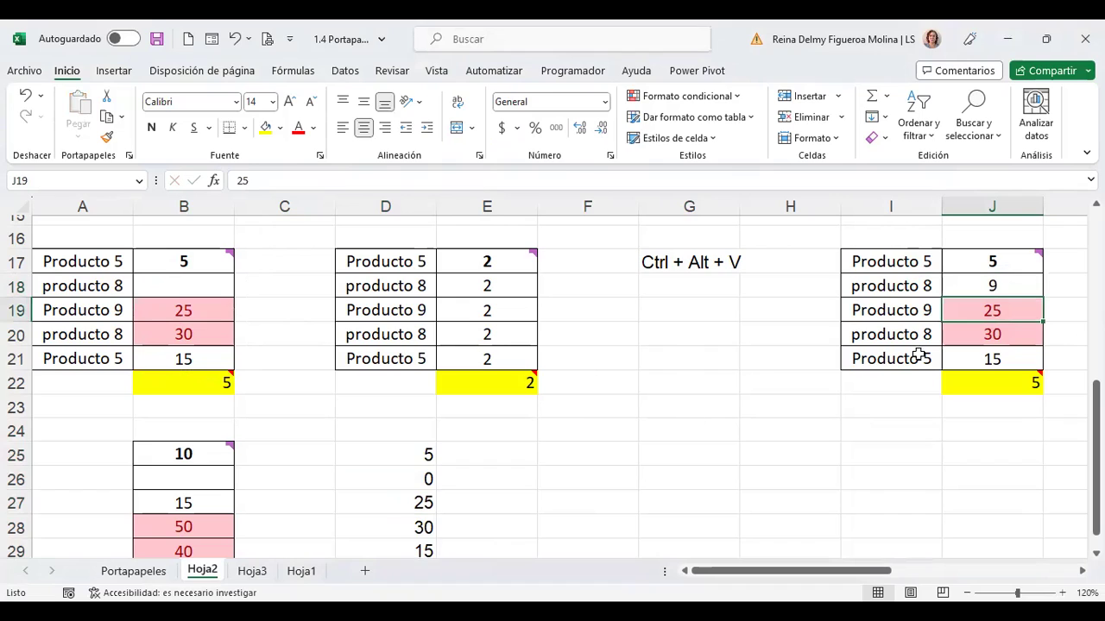
Step: Copy B17:B21 and paste it, formatting included, into F25:F29
left_click(191, 286)
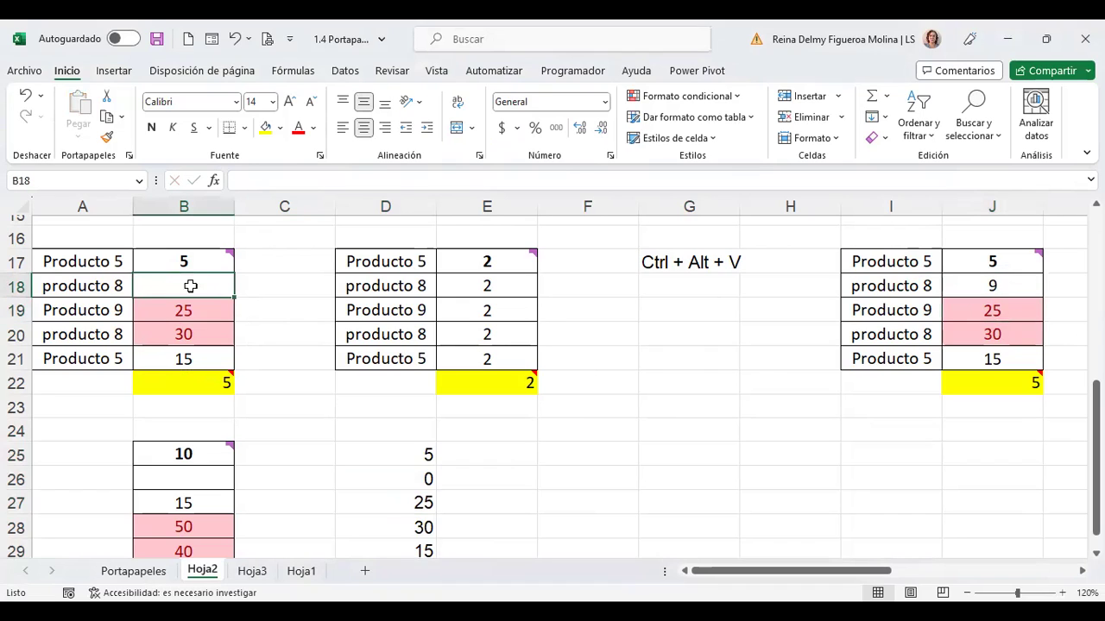
mouse_move(172, 378)
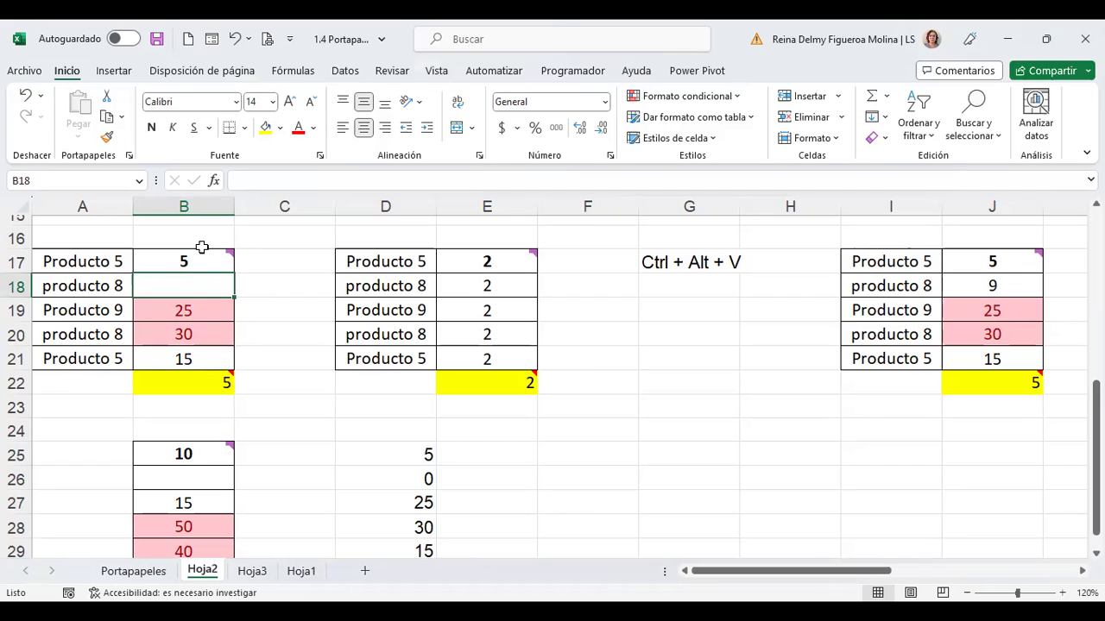
left_click_drag(191, 260, 192, 357)
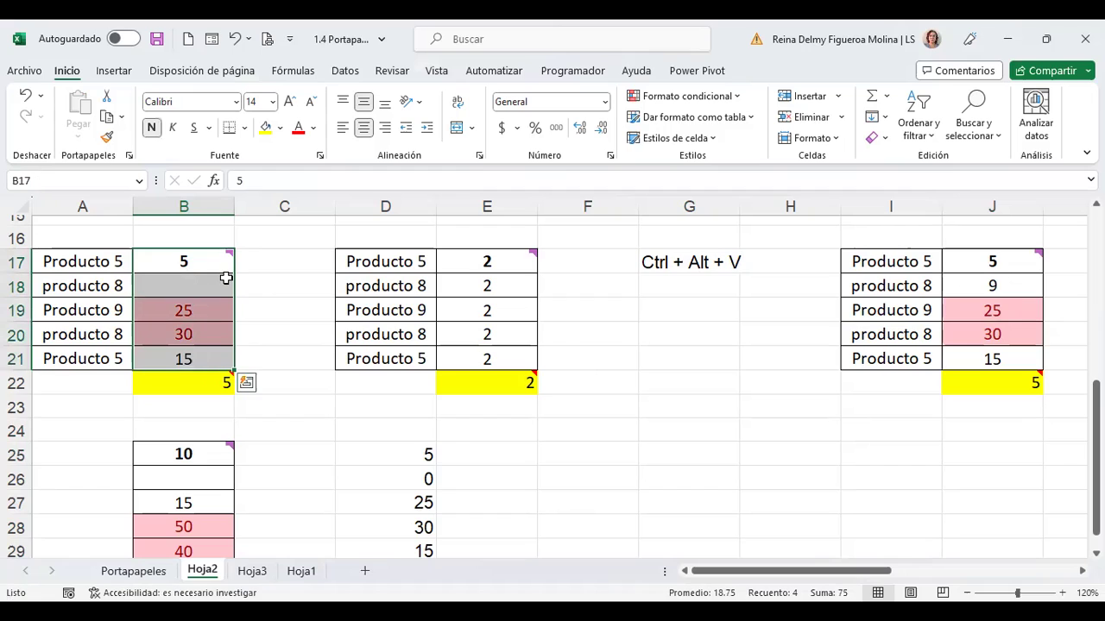
key("ctrl+c")
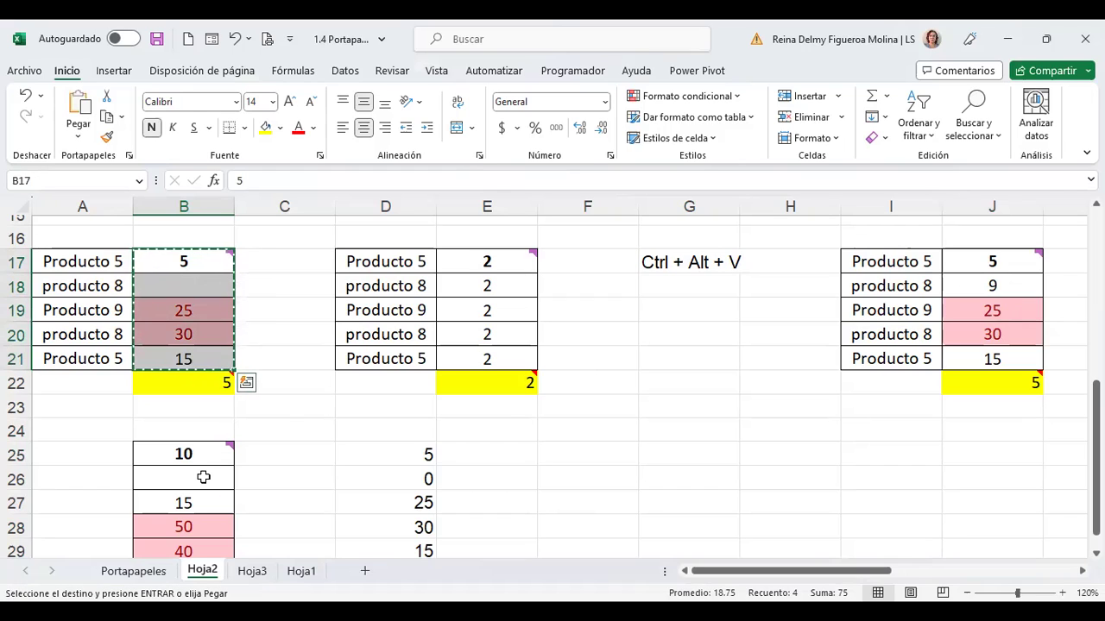
left_click(582, 457)
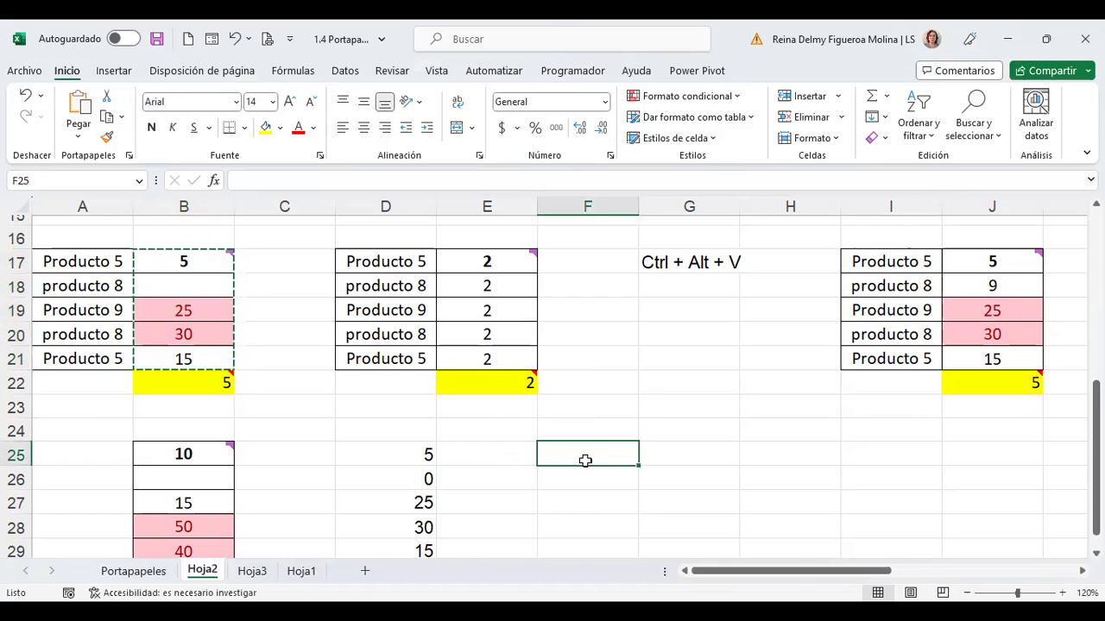
key("ctrl+v")
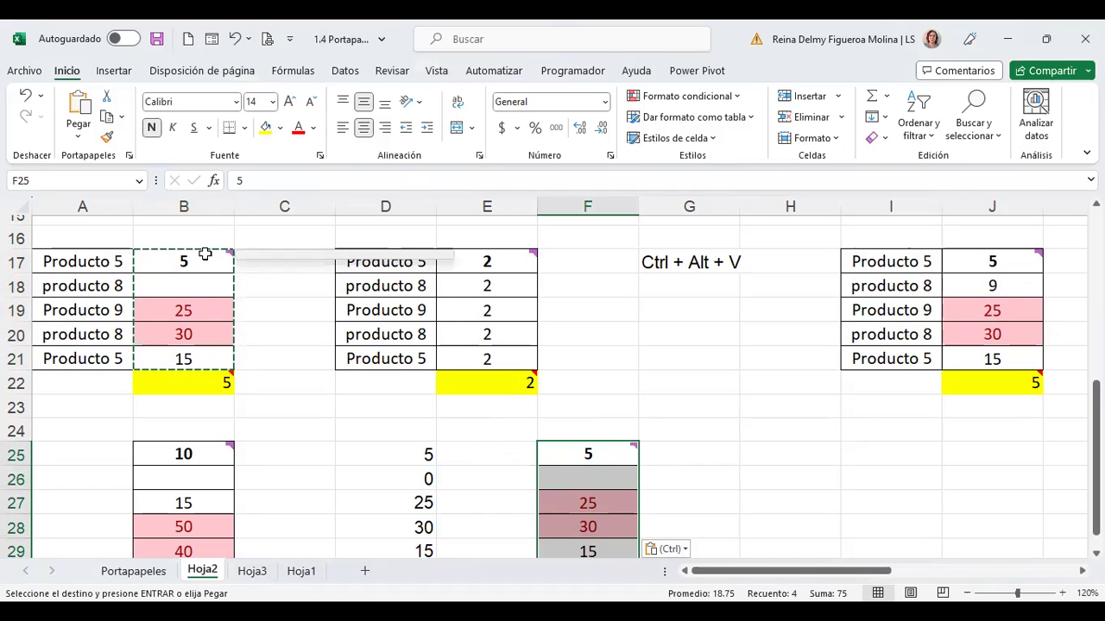
mouse_move(167, 255)
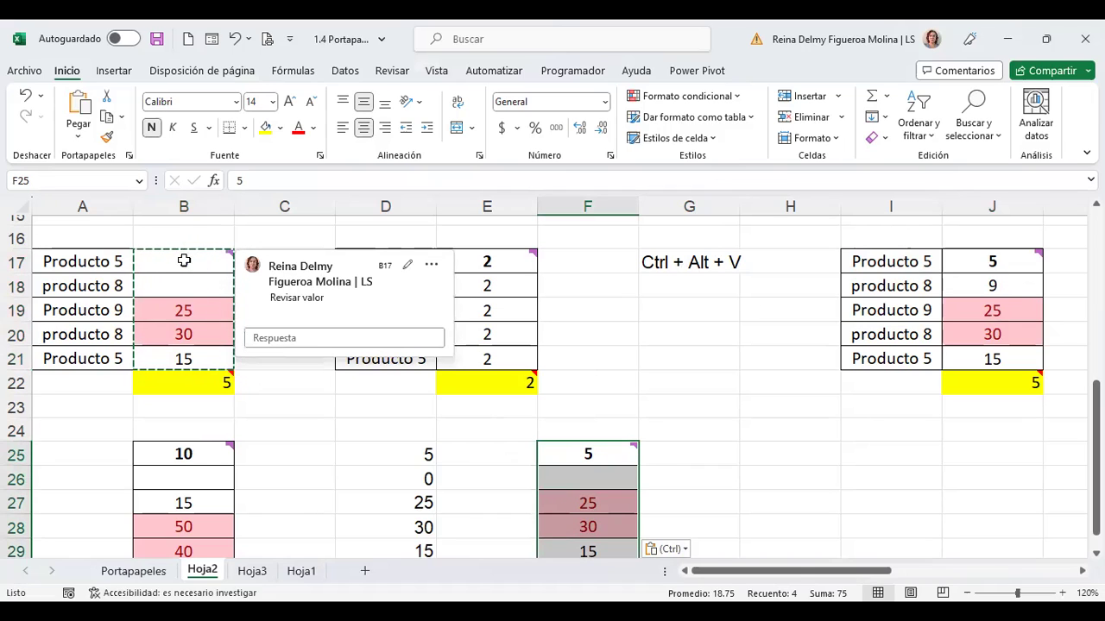
left_click(992, 260)
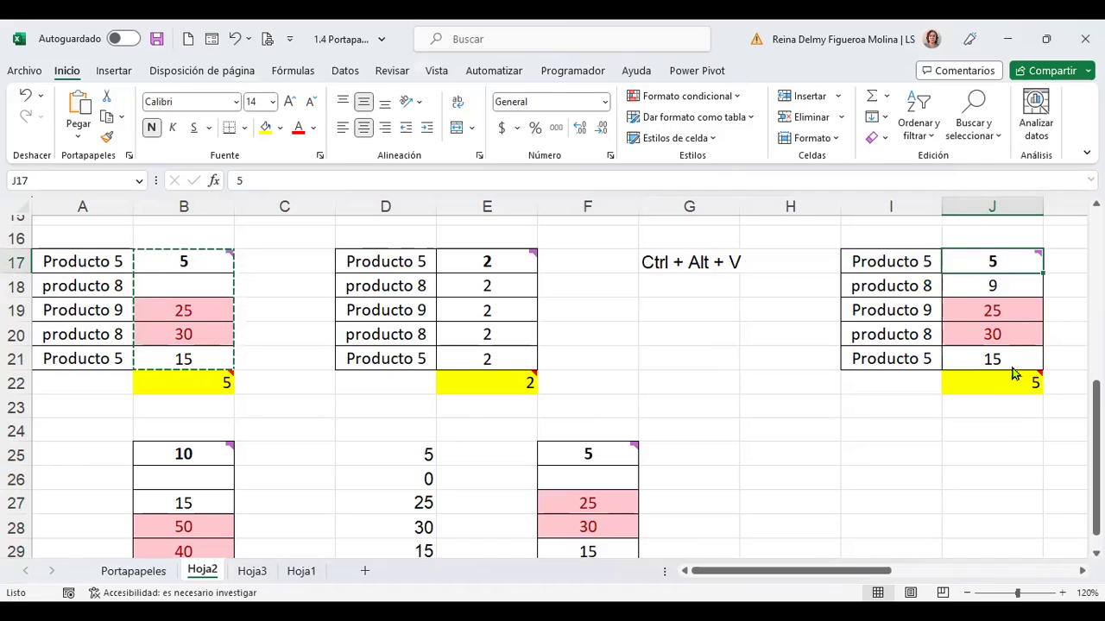
Step: Tick Skip blanks in Paste Special, then cancel without pasting
key("ctrl+alt+v")
left_click(704, 431)
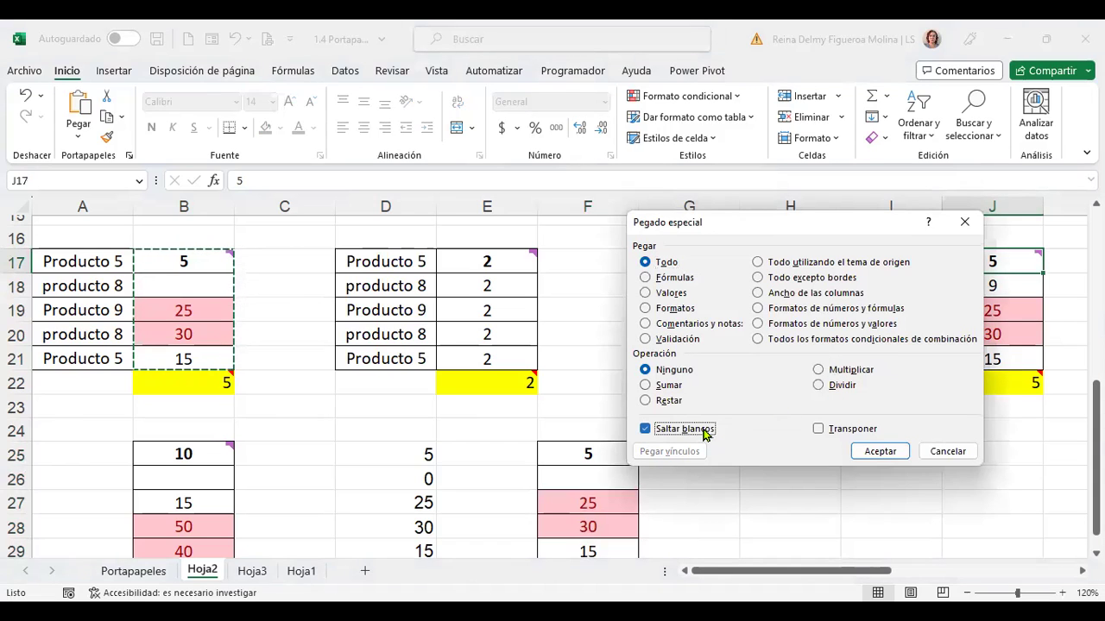
left_click(949, 450)
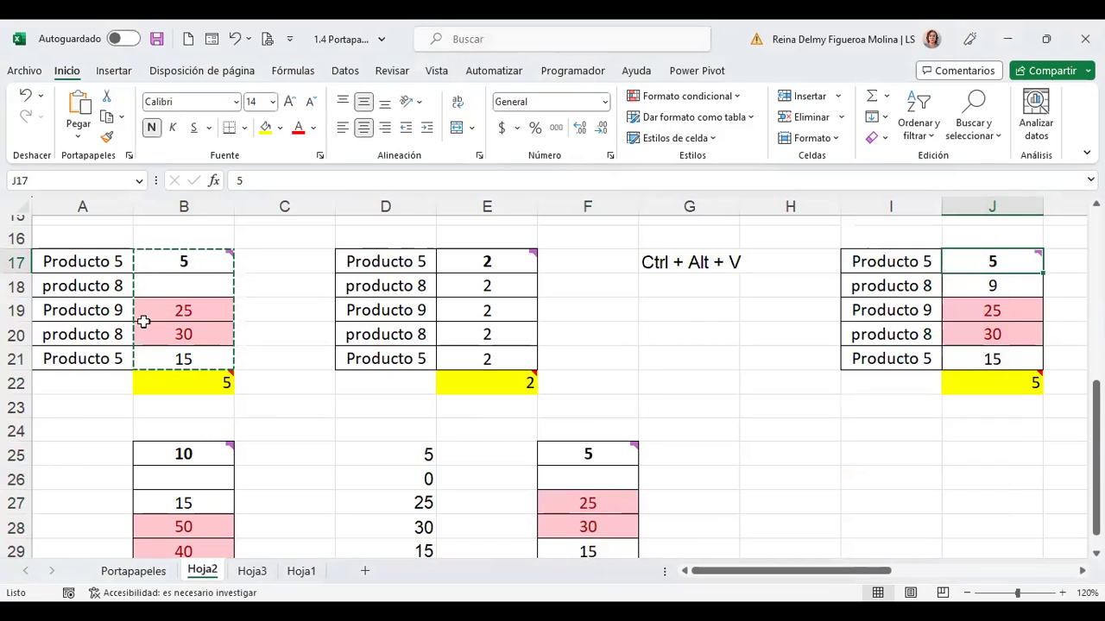
Step: Set B17 to 7, B19 to 15, B20 to 20 and B21 to 10
left_click(183, 262)
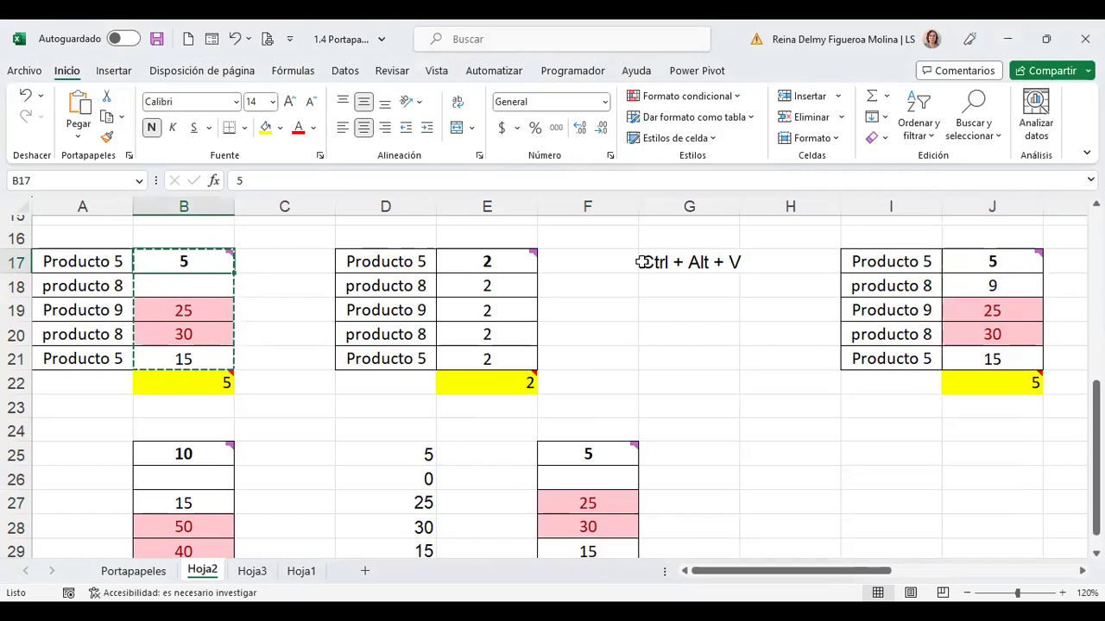
type("7")
key("Return")
key("Return")
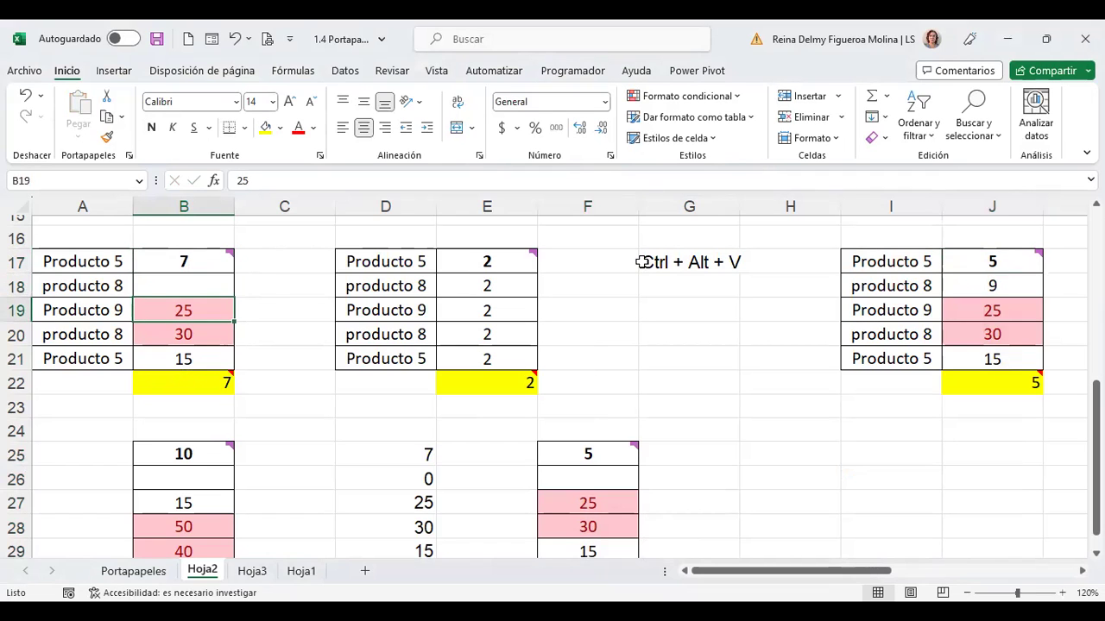
type("15")
key("Return")
type("20")
key("Return")
type("10")
key("Up")
key("Up")
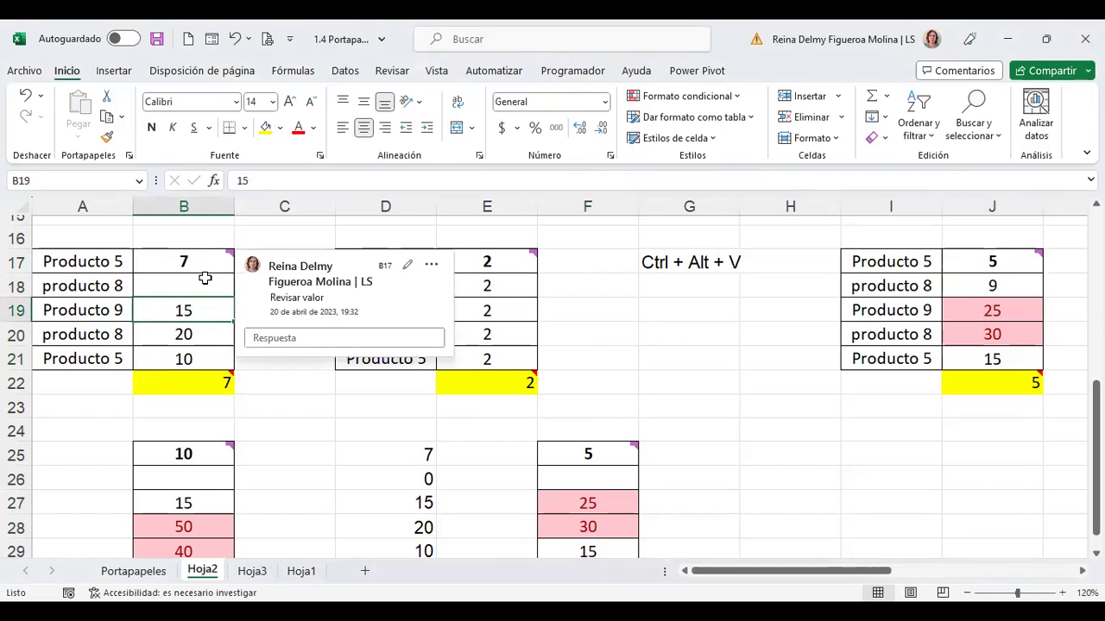
Step: Check the values in J18 and J19, then select the edited range B17:B21
mouse_move(995, 259)
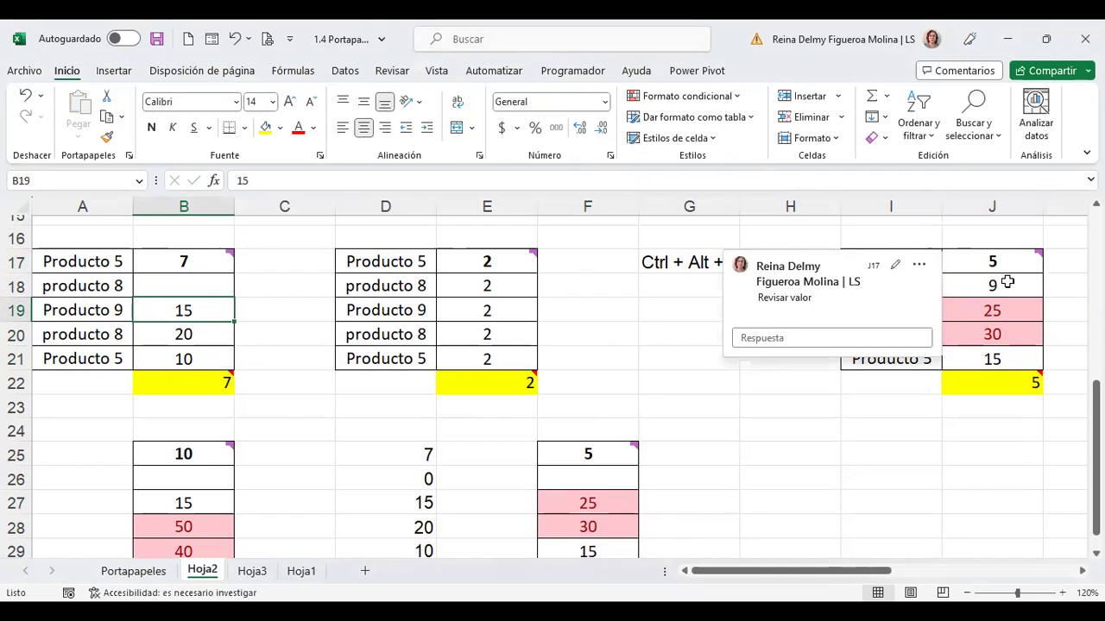
left_click(1010, 288)
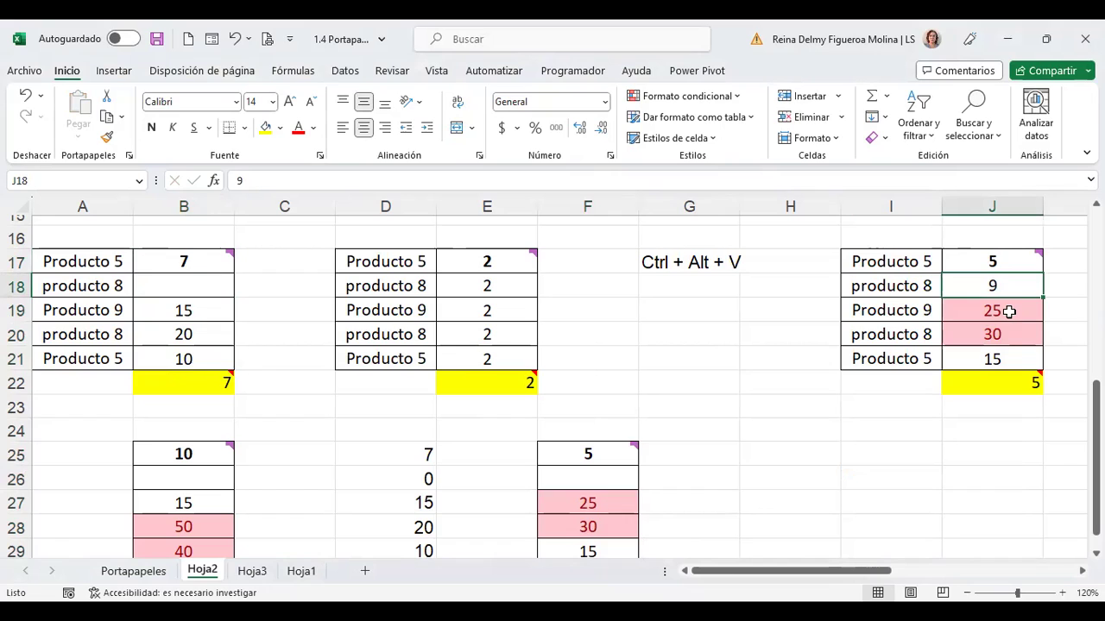
left_click(1008, 312)
left_click_drag(205, 261, 204, 358)
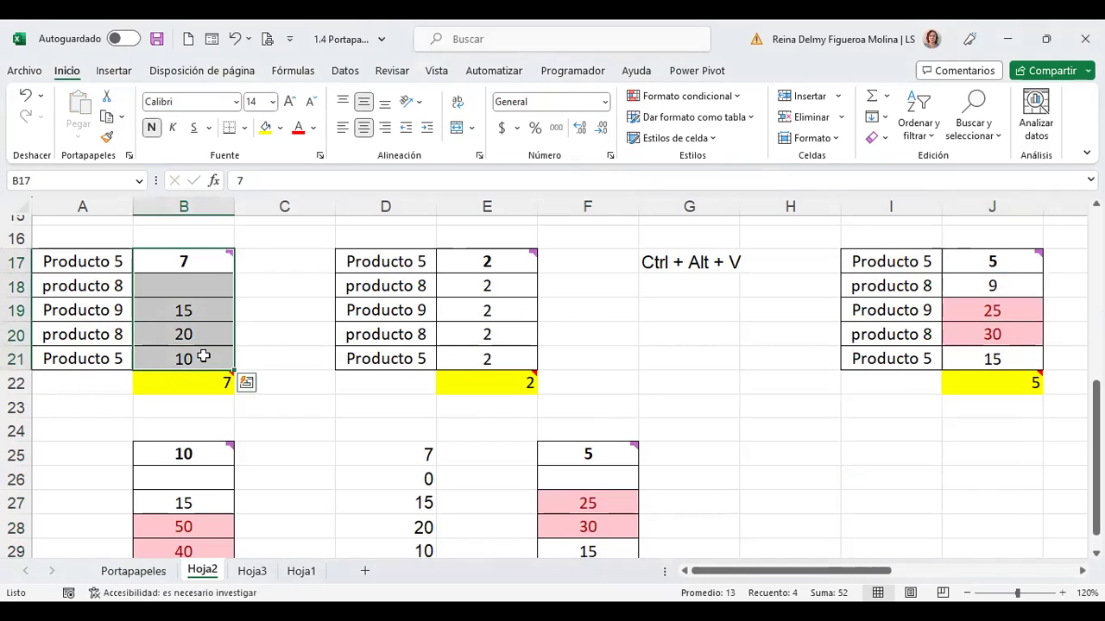
Step: Paste the edited B17:B21 onto J17:J21 with skip blanks, so J18 keeps 9
key("ctrl+c")
left_click(1025, 254)
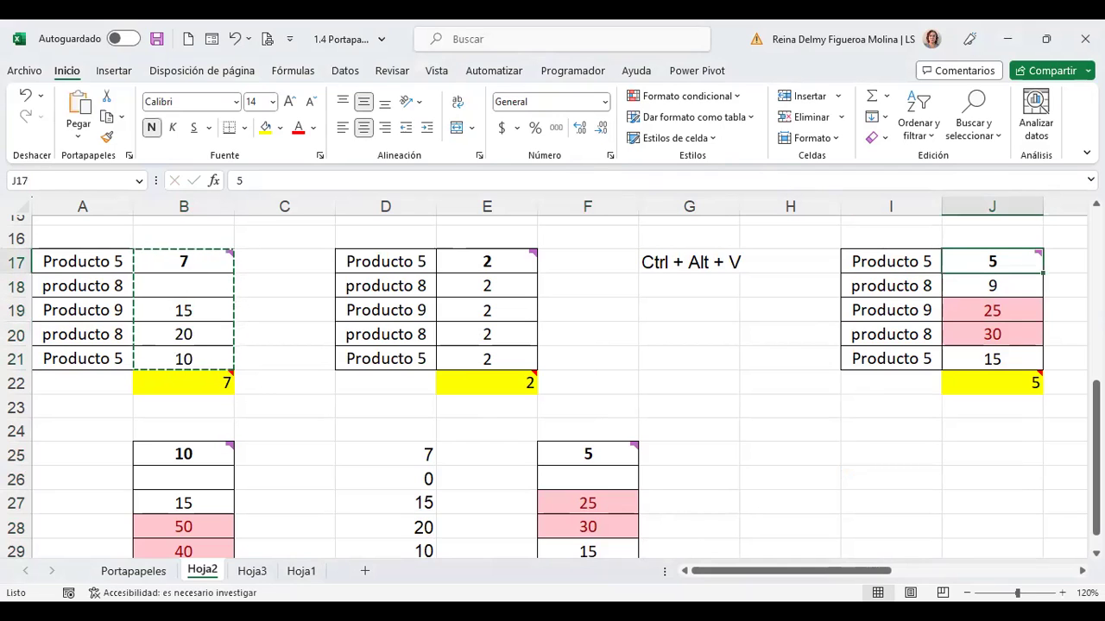
key("ctrl+alt+v")
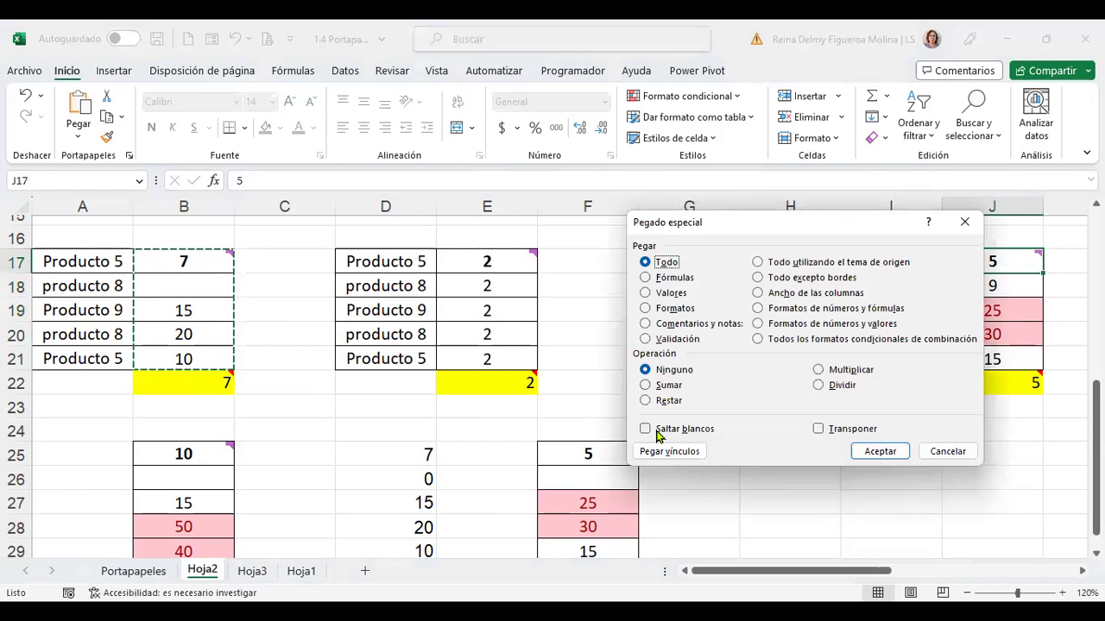
left_click(676, 429)
left_click(881, 451)
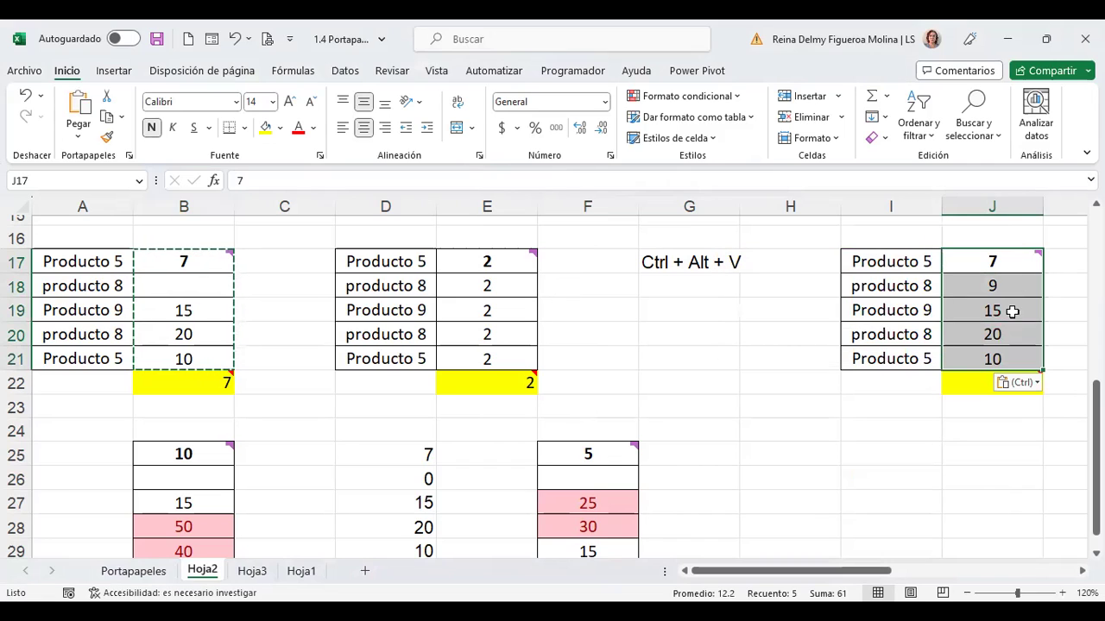
left_click(1002, 287)
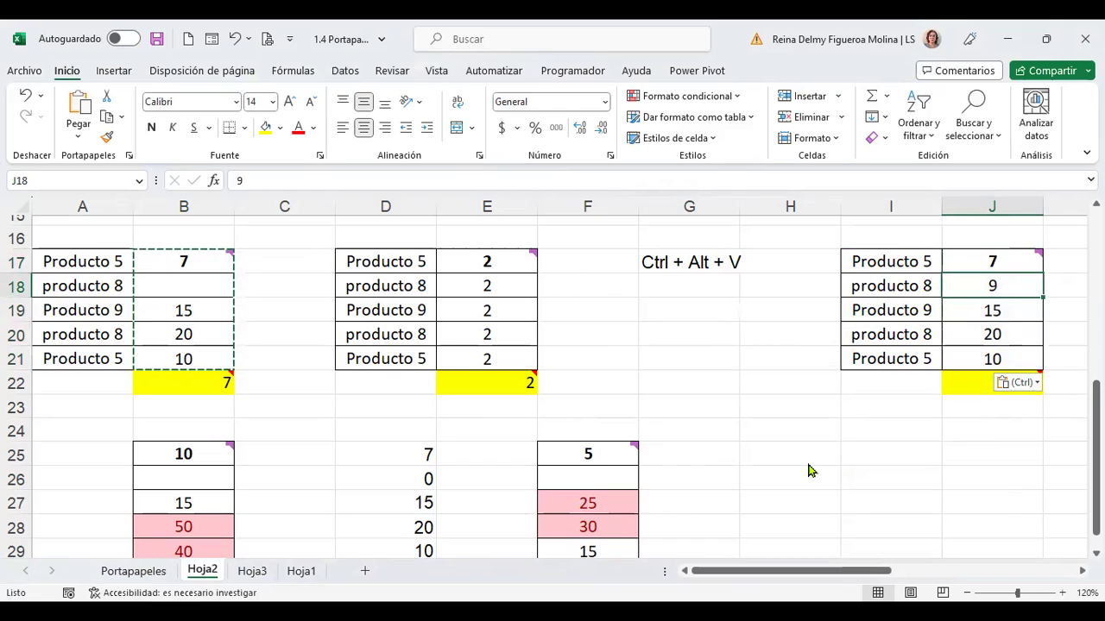
Step: Reopen Paste Special and cancel it, then select an empty cell below the tables
key("ctrl+alt+v")
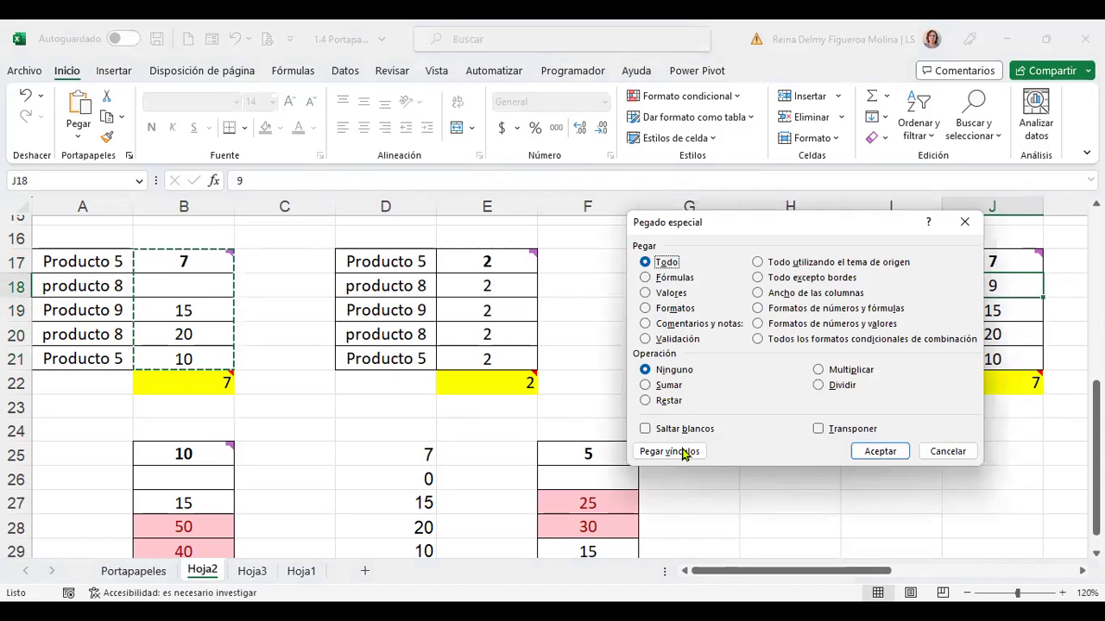
left_click(958, 452)
left_click(910, 402)
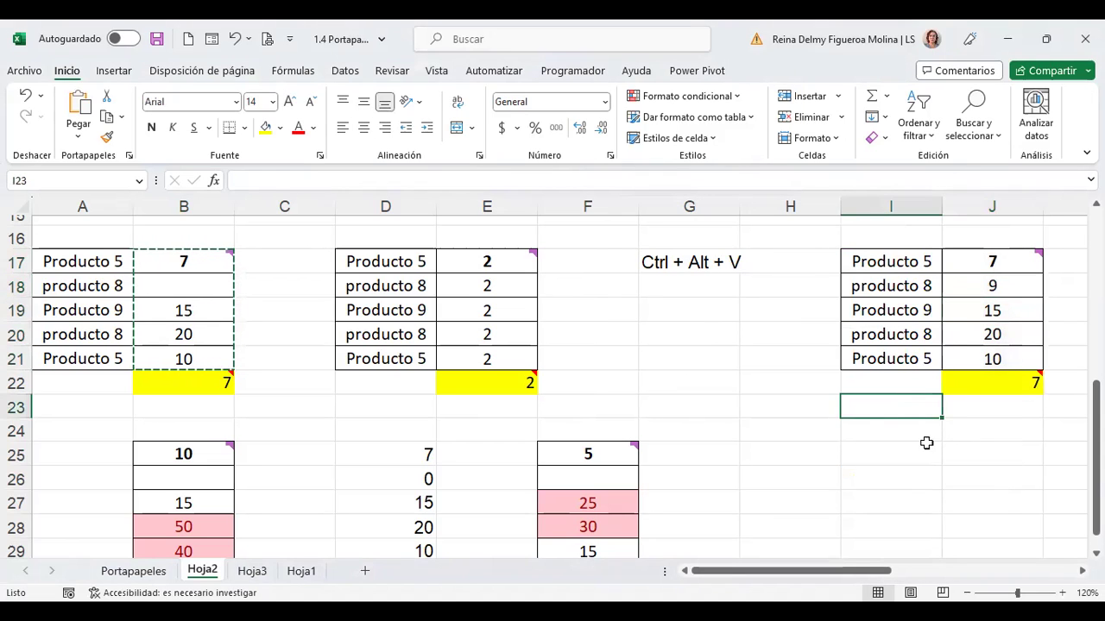
Step: Show the Clipboard pane holding the copied 7 15 20 10 item beside Hoja2
scroll(457, 477, "up", 5)
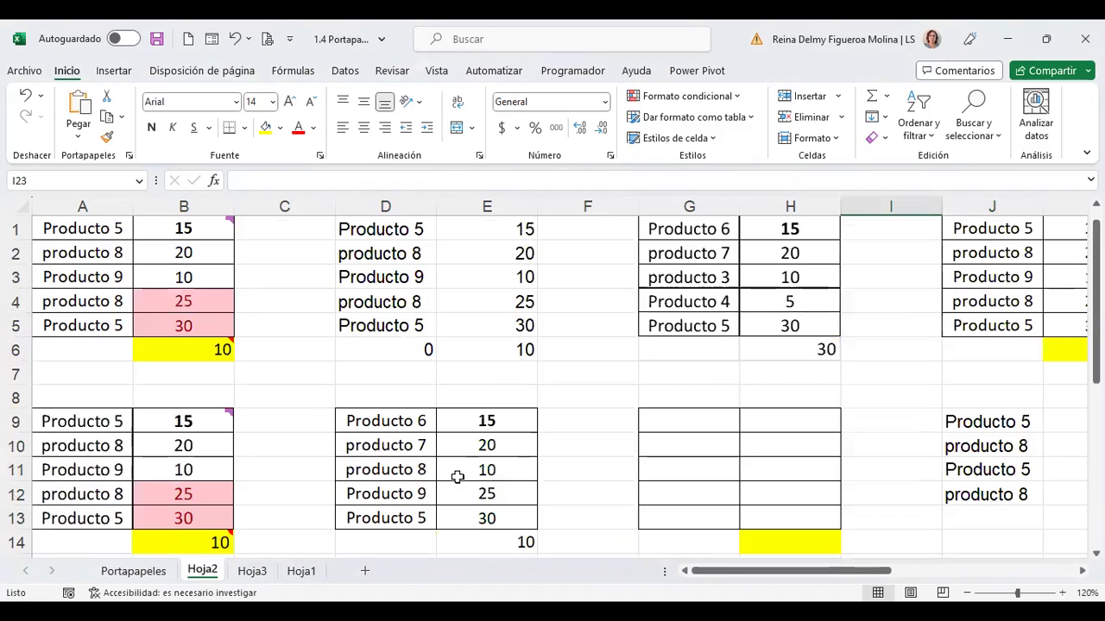
left_click(305, 370)
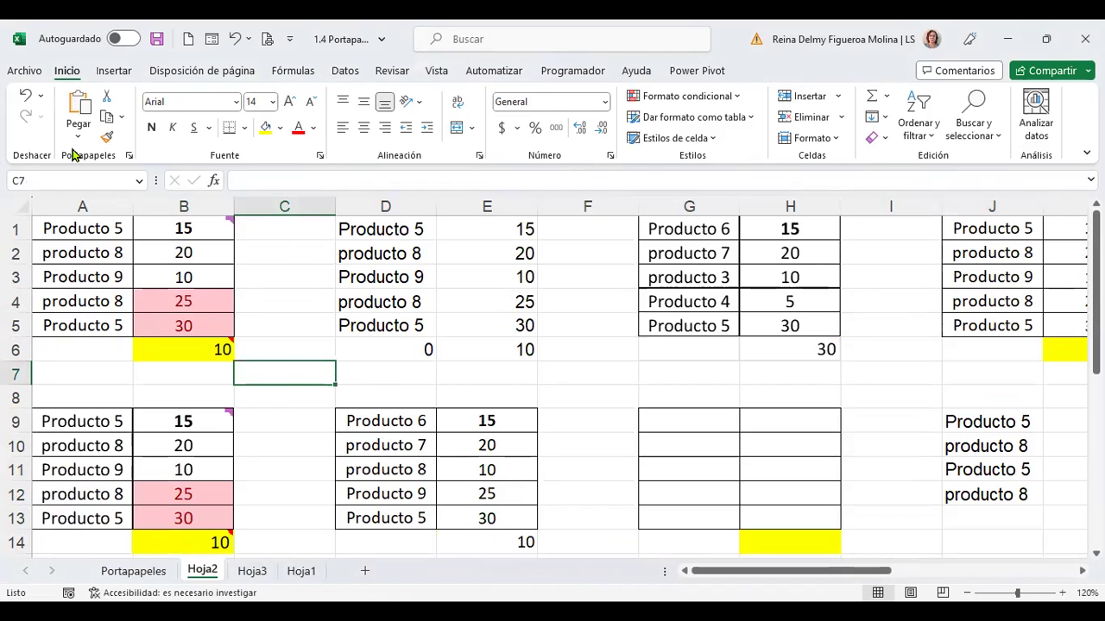
left_click(128, 156)
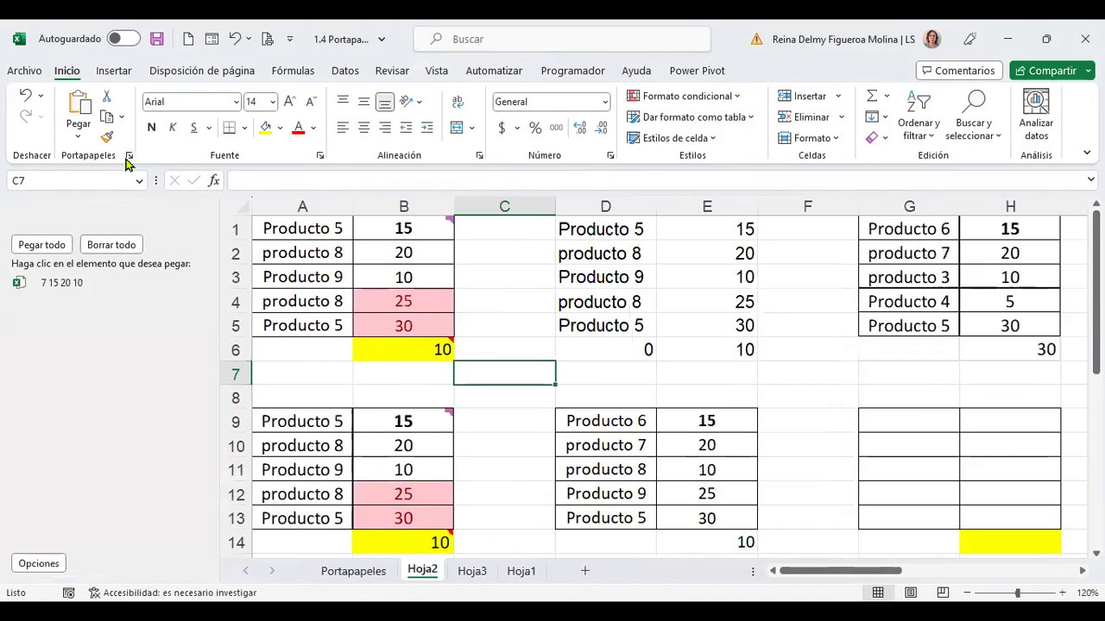
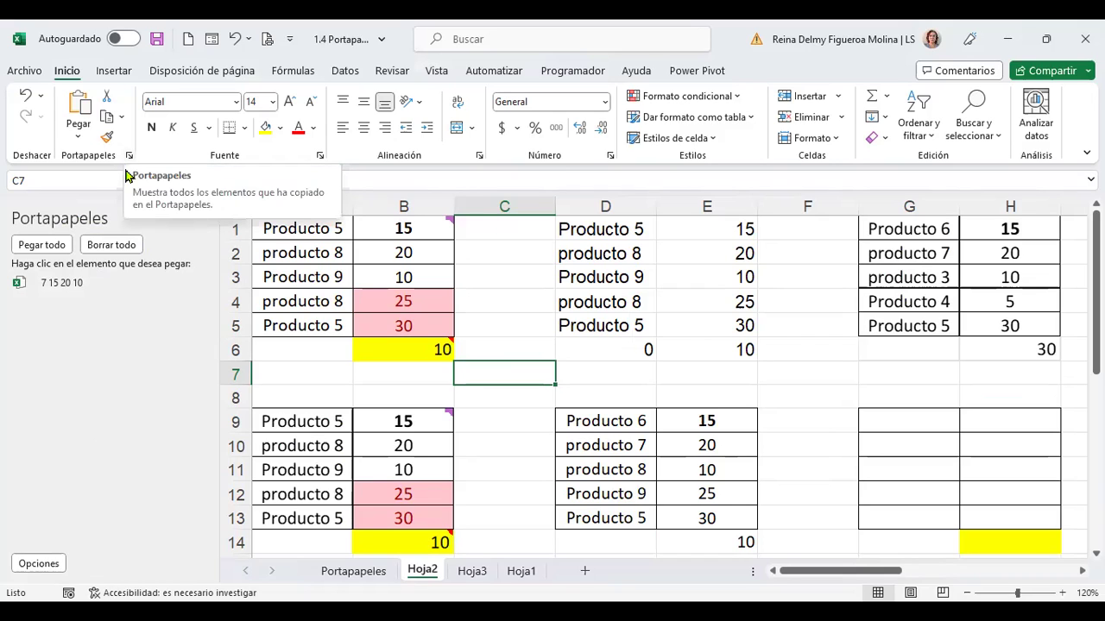
Step: Look over the clipboard pane's Opciones settings, then close the Portapapeles pane
left_click(50, 564)
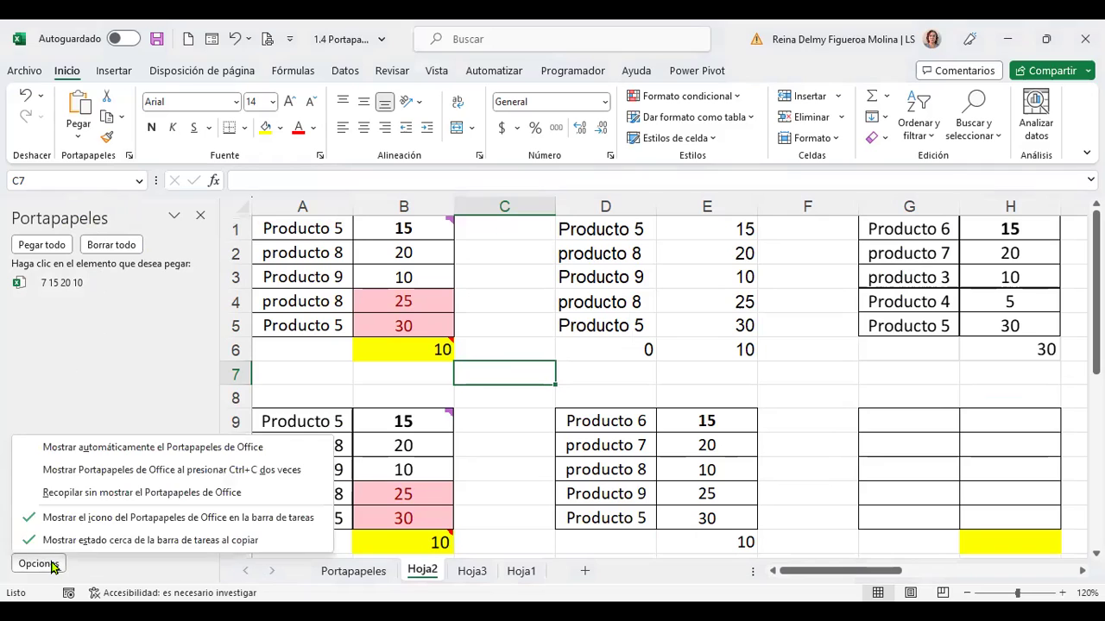
left_click(128, 155)
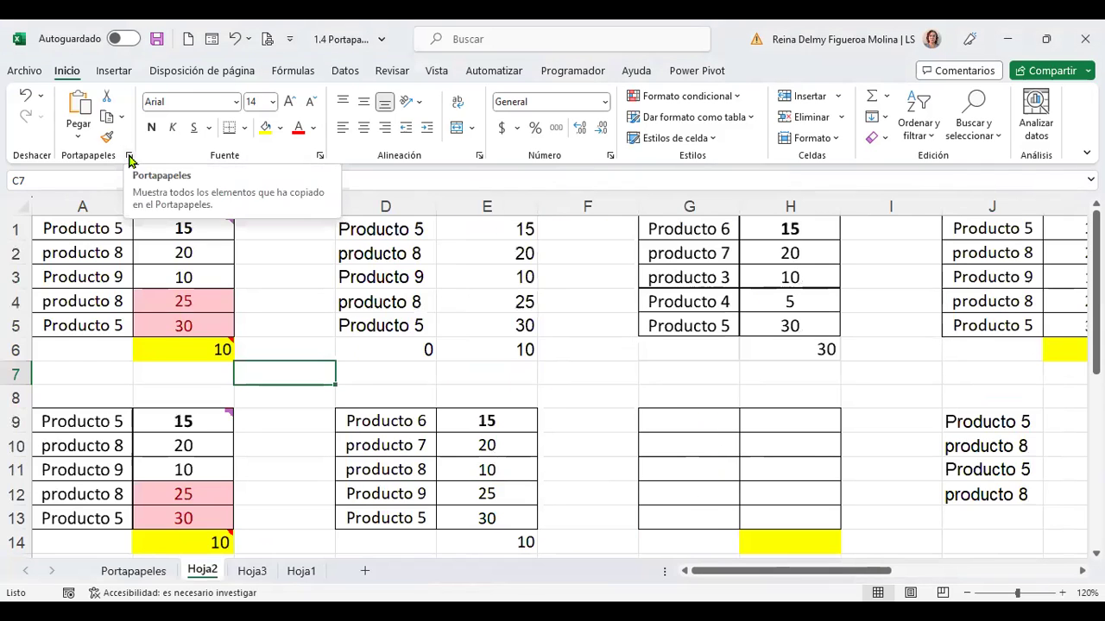
left_click(130, 157)
left_click(128, 158)
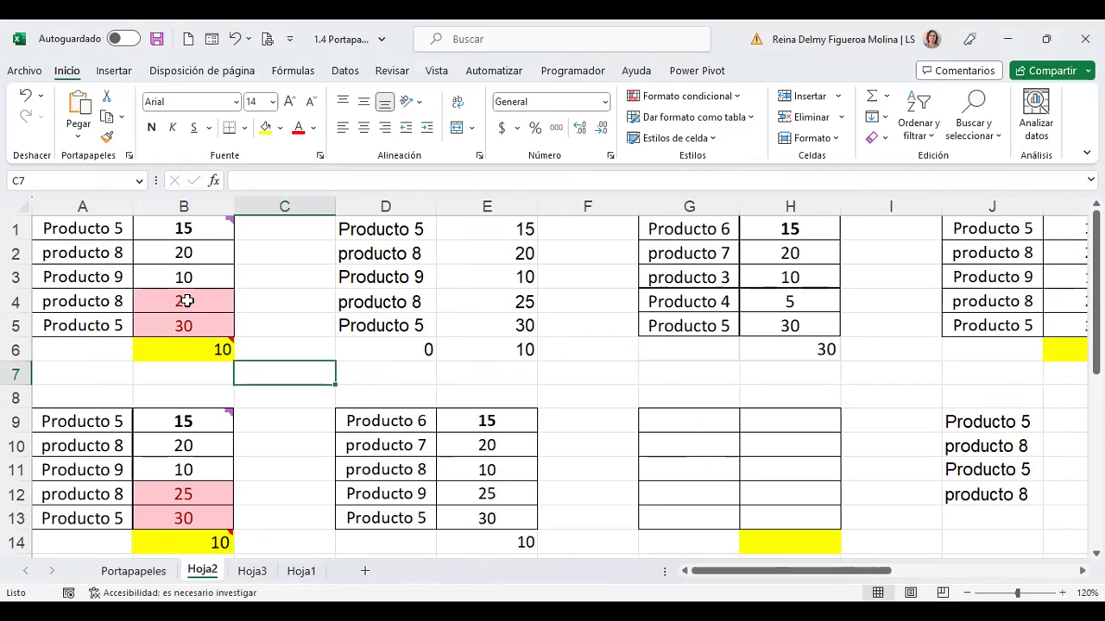
Step: Check the B4:B5 sum and B6's minimum formula, then change B4 from 25 to 8
left_click_drag(187, 300, 183, 325)
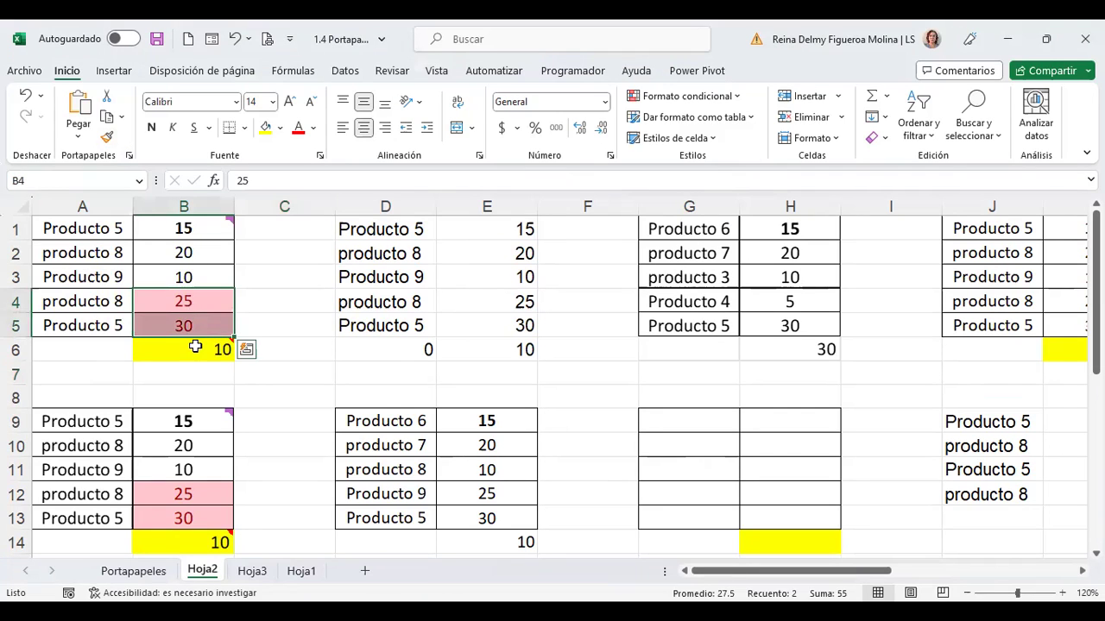
left_click(195, 347)
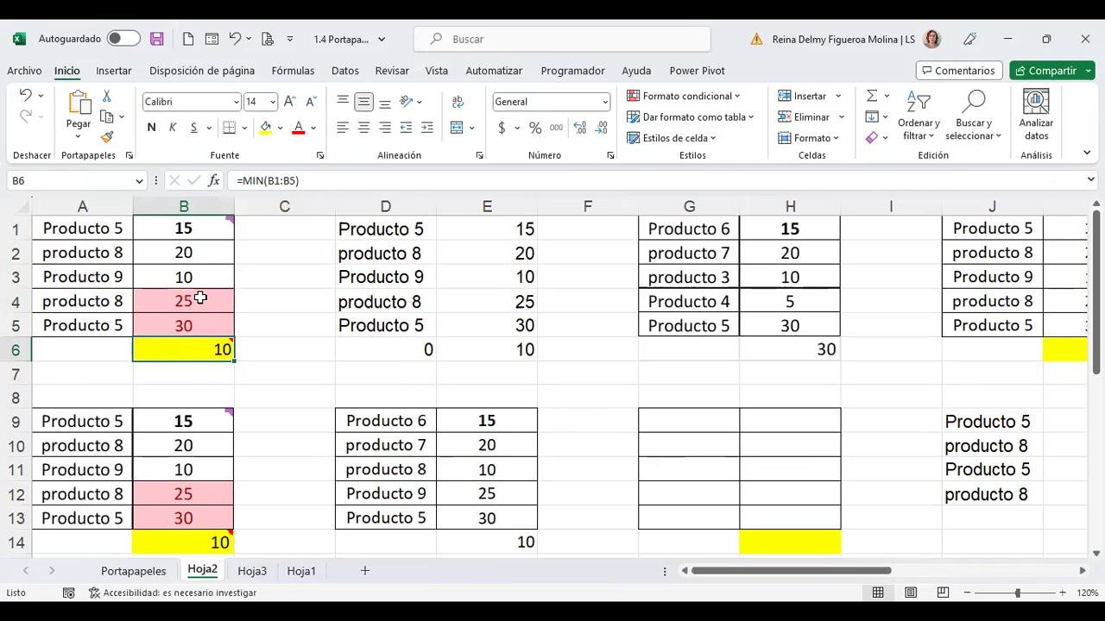
left_click_drag(195, 298, 205, 325)
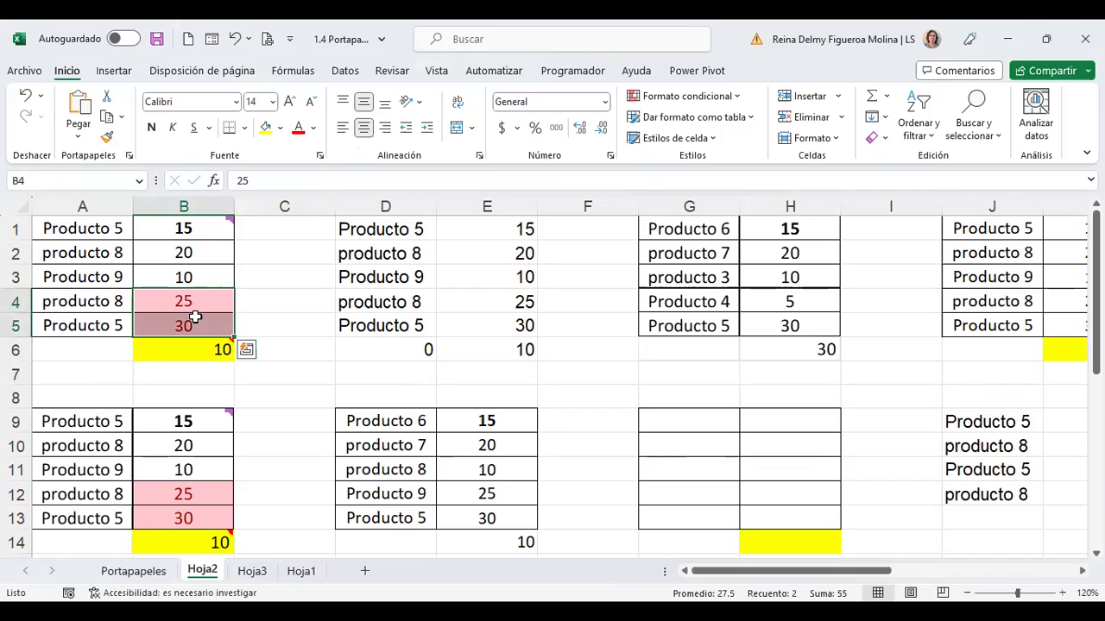
left_click(207, 303)
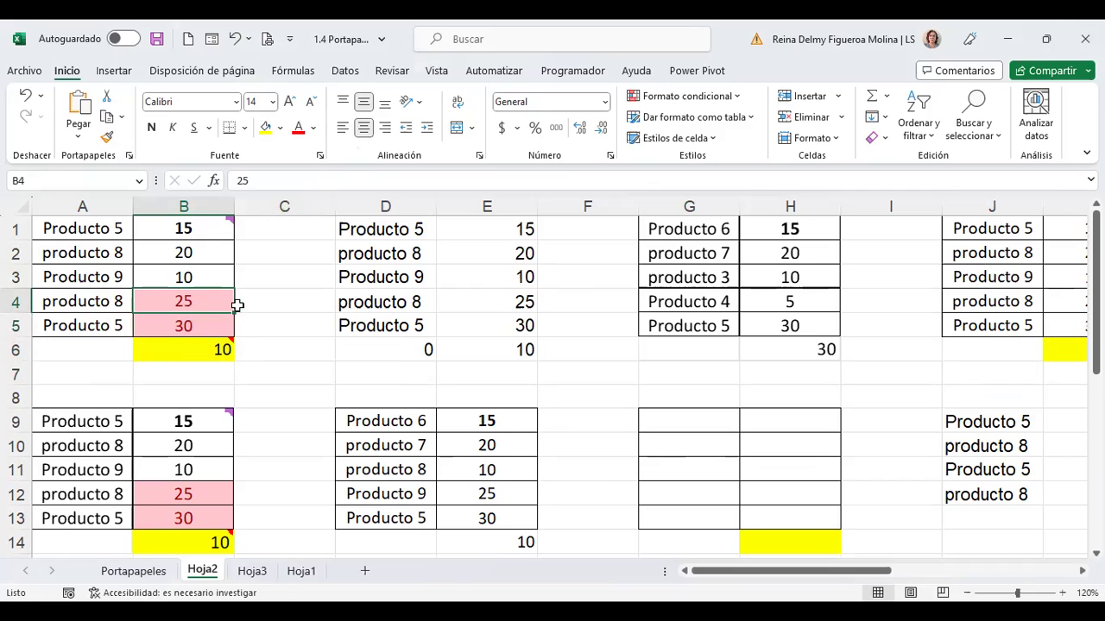
type("8")
key("Return")
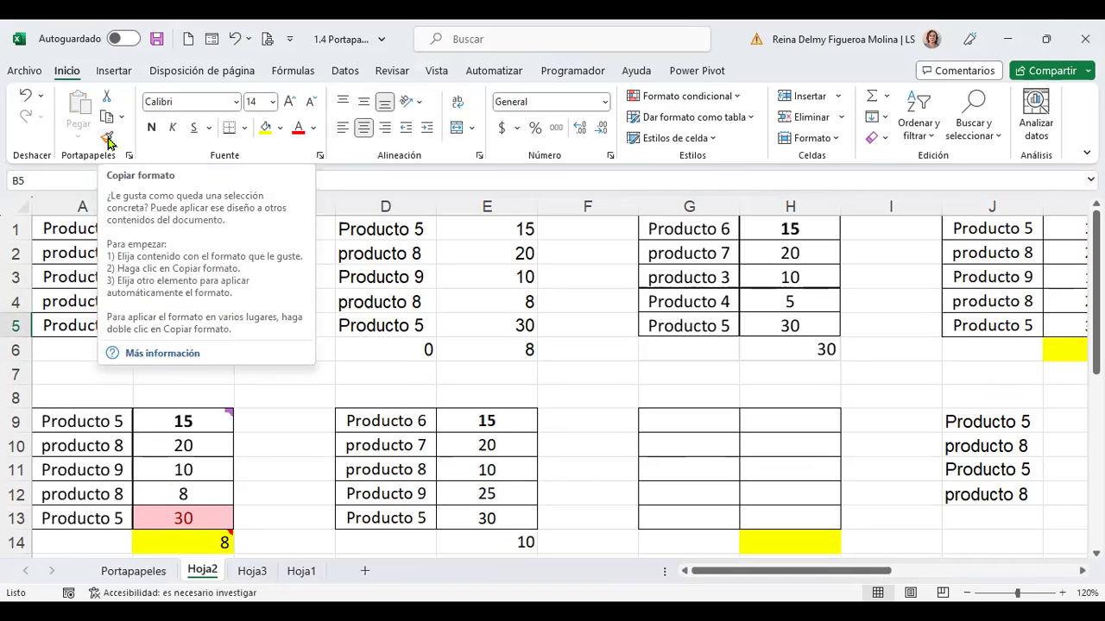
Step: Copy B5's pink fill and red text onto E5 with Copy Format
left_click(109, 142)
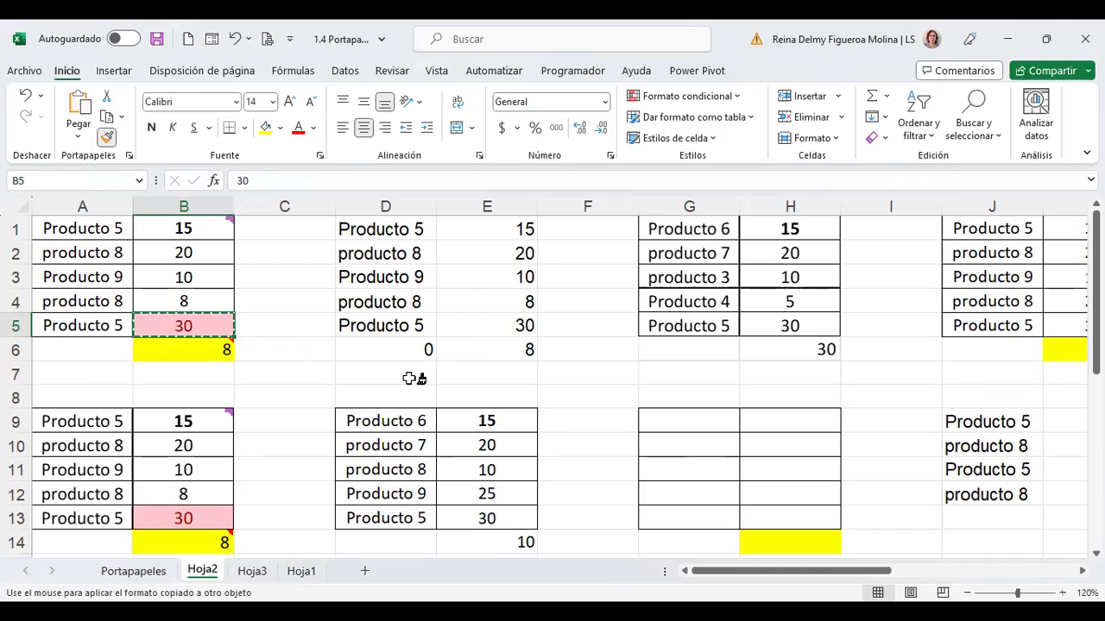
left_click(499, 326)
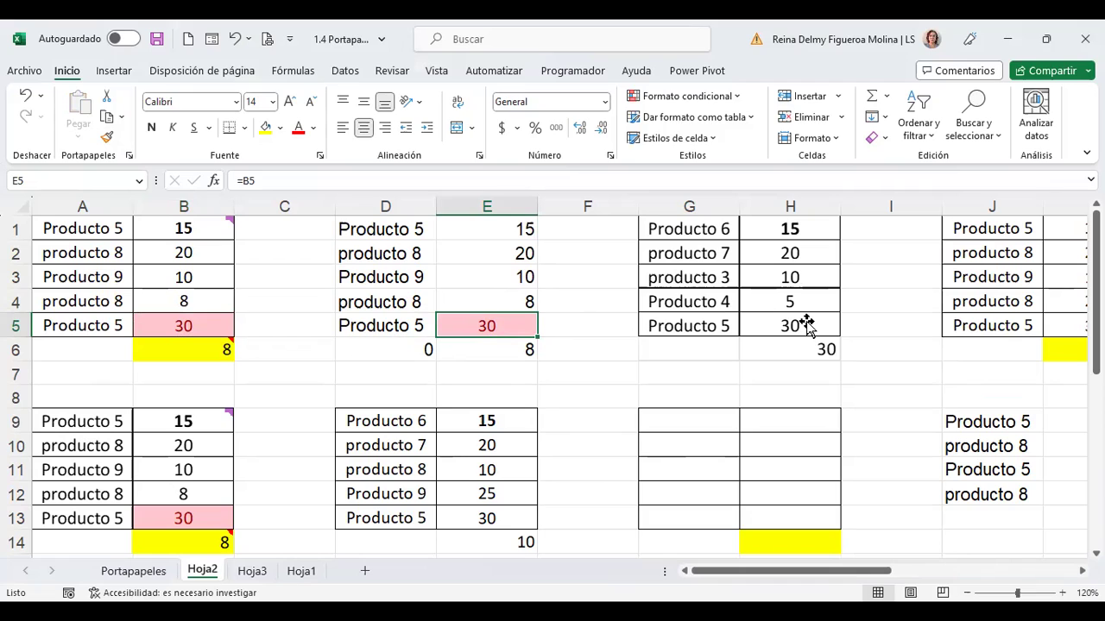
Step: Enter 18 in E5, inspect the G1:H6 picture, then undo to restore E5's =B5 and B4's 25
type("18")
key("Tab")
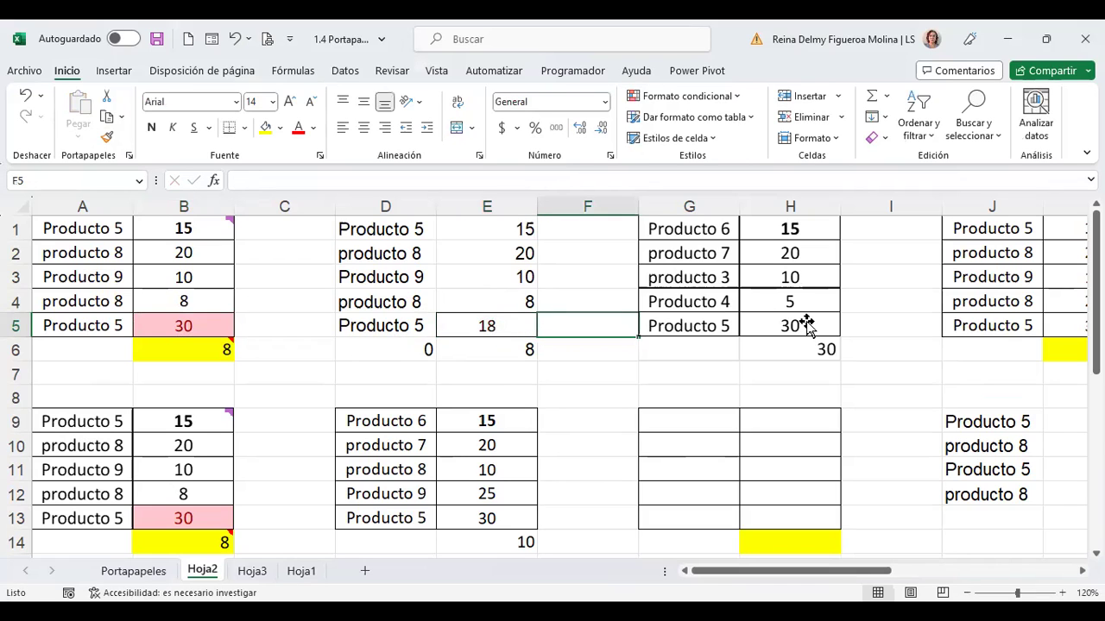
key("Left")
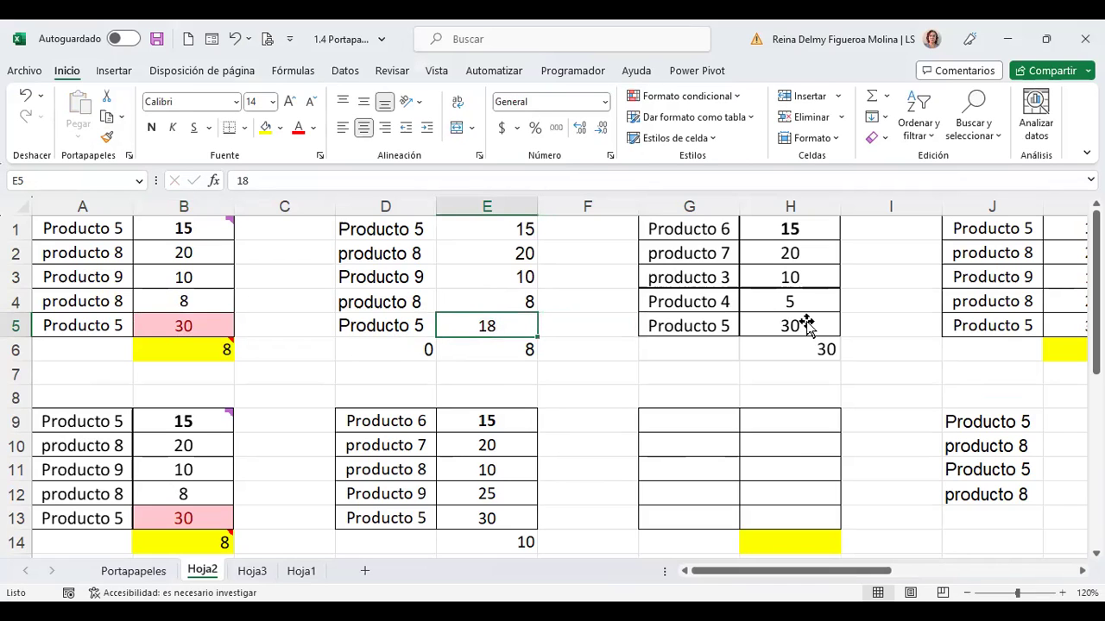
left_click(646, 343)
left_click(598, 399)
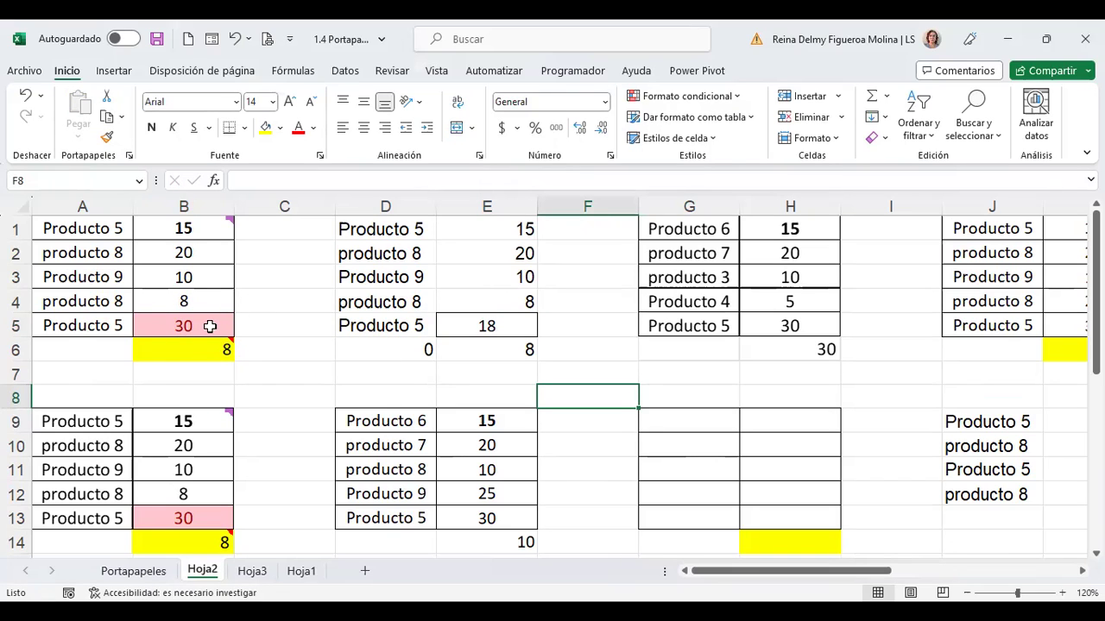
left_click(506, 323)
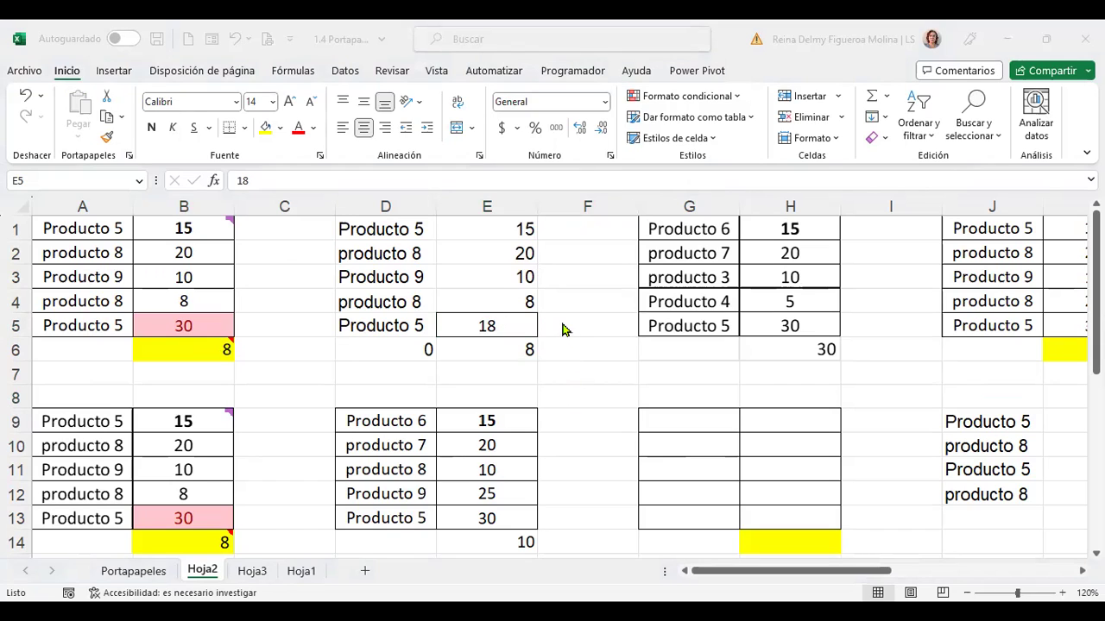
key("ctrl+z")
key("ctrl+z")
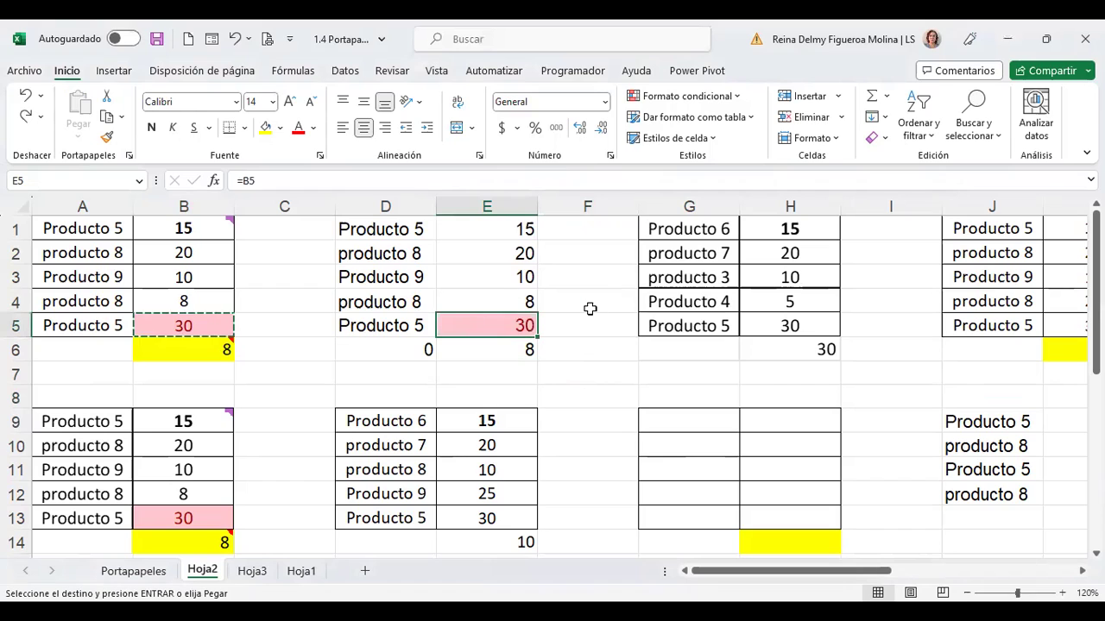
key("ctrl+z")
key("ctrl+z")
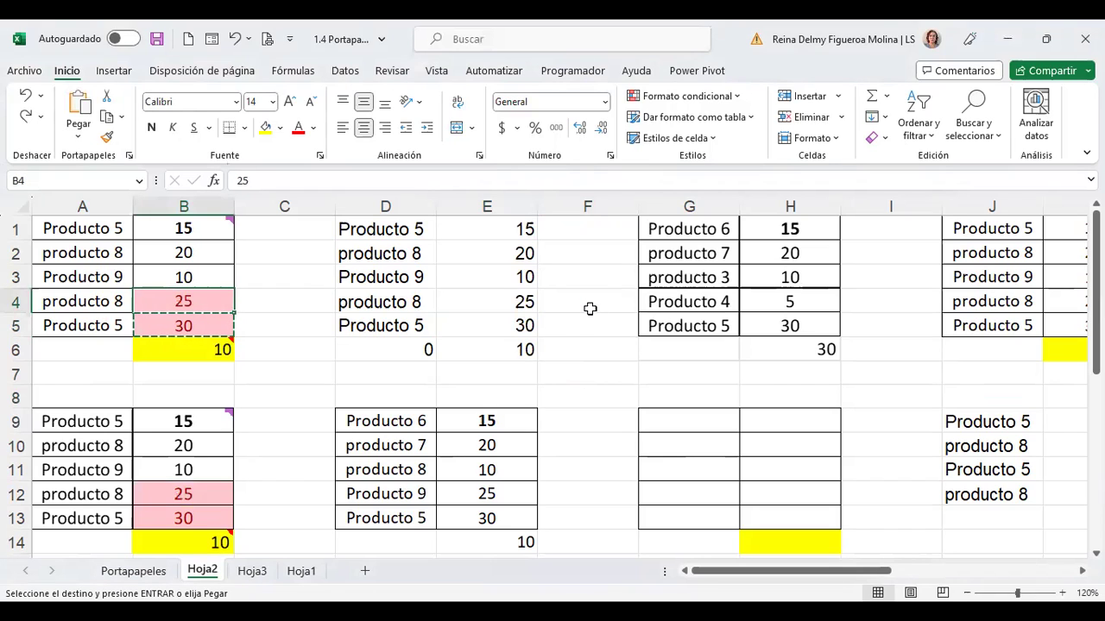
Step: Paint the pink and yellow formatting of B4:B6 onto E4:E6
left_click(288, 293)
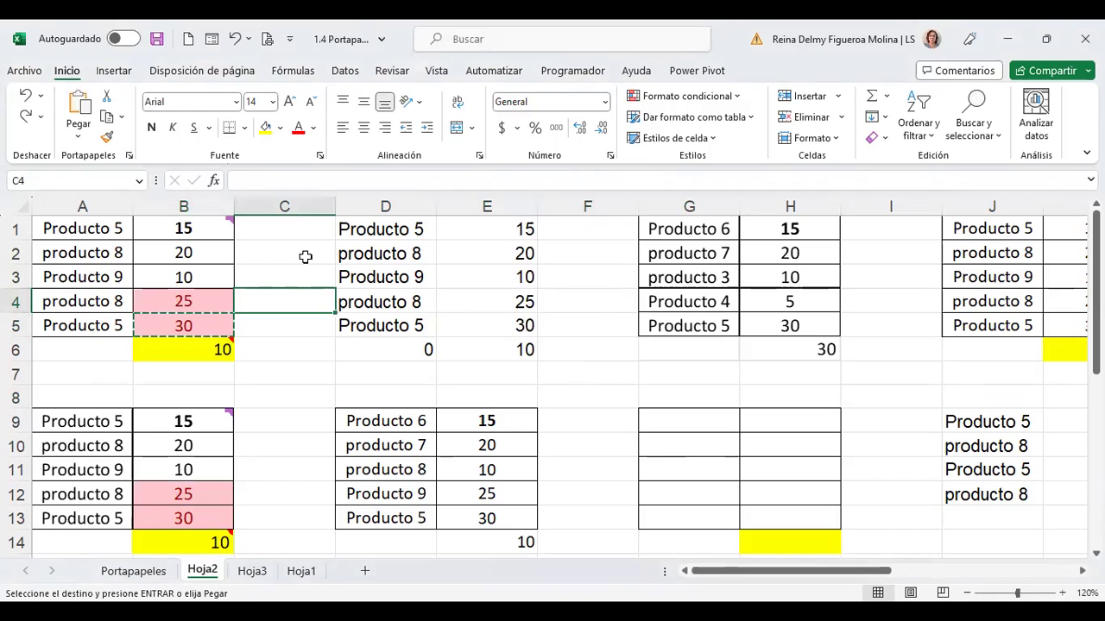
left_click(180, 300)
left_click_drag(177, 300, 171, 348)
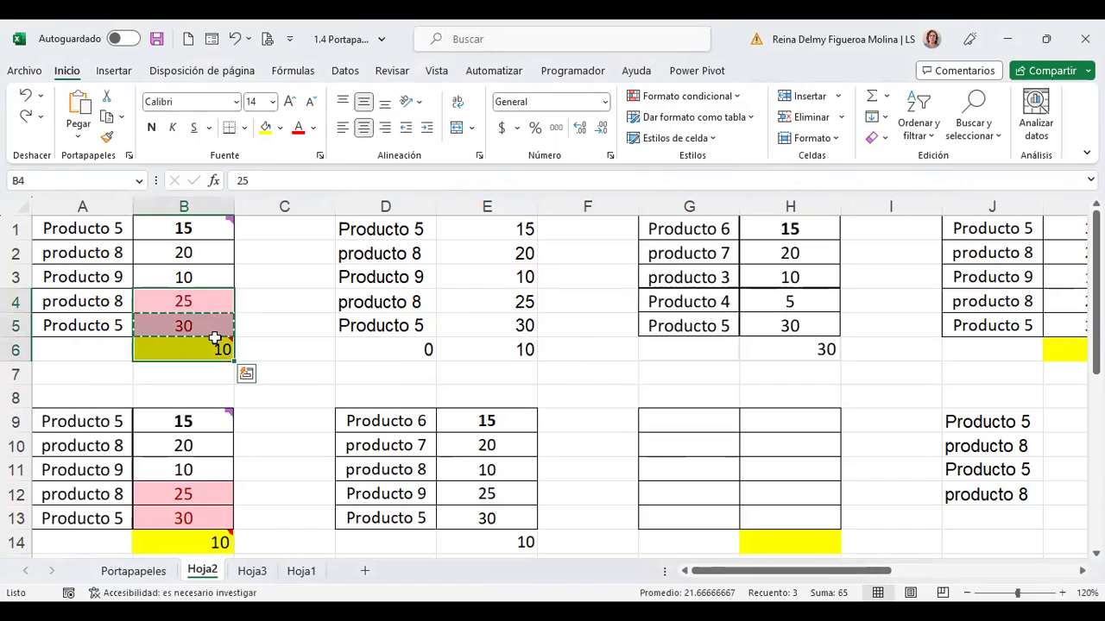
mouse_move(207, 354)
left_click(108, 140)
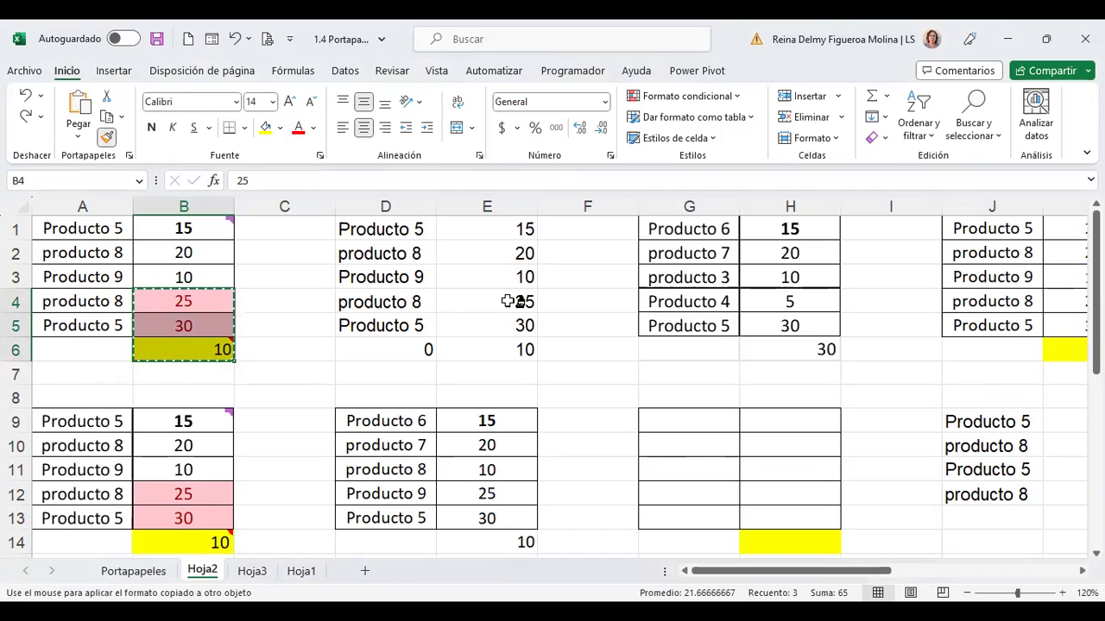
left_click_drag(498, 299, 506, 347)
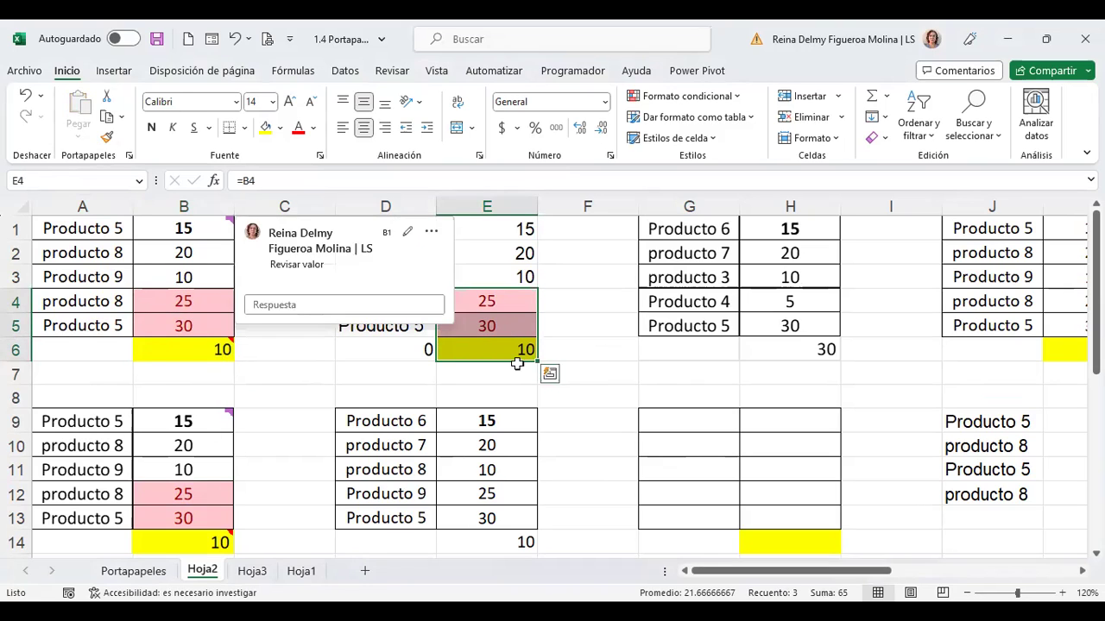
left_click(597, 318)
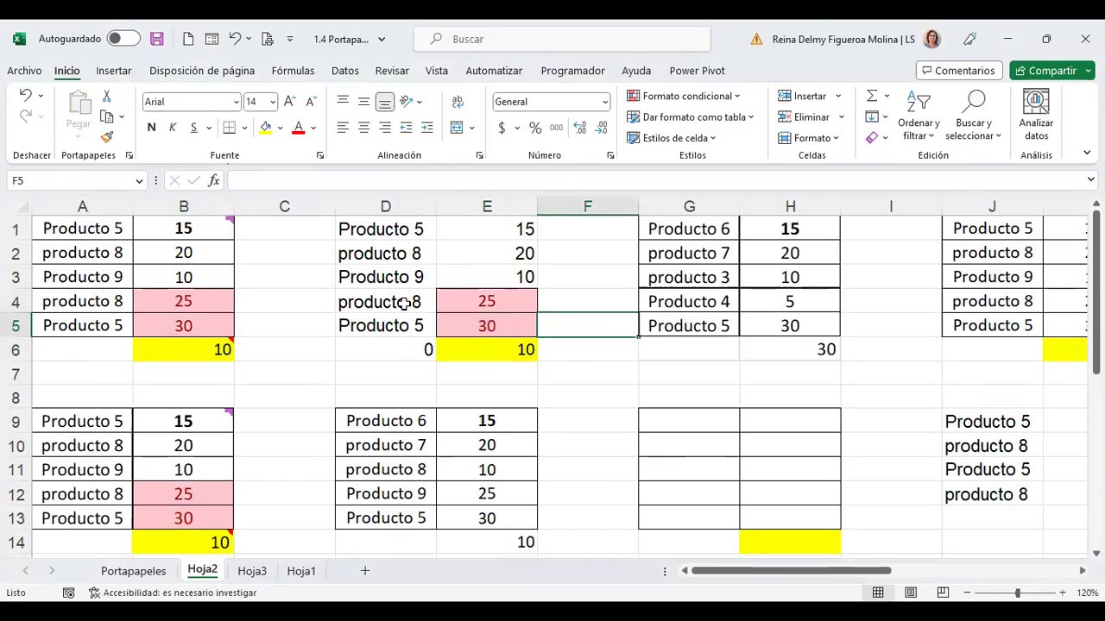
Step: Check E6's formula, then switch to the Portapapeles sheet
left_click(491, 348)
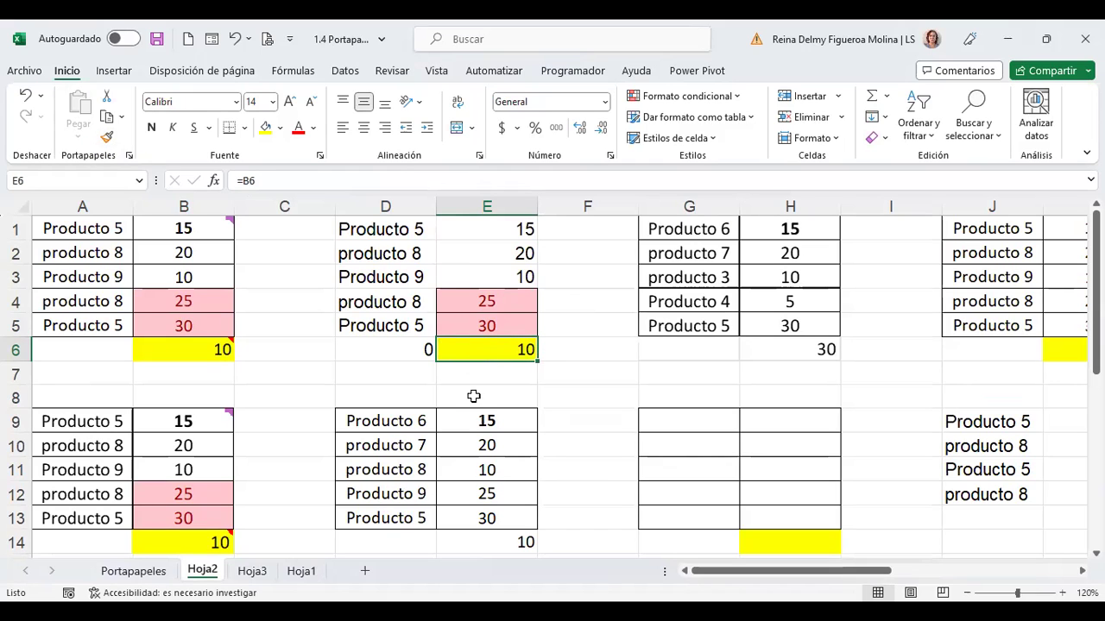
left_click(580, 305)
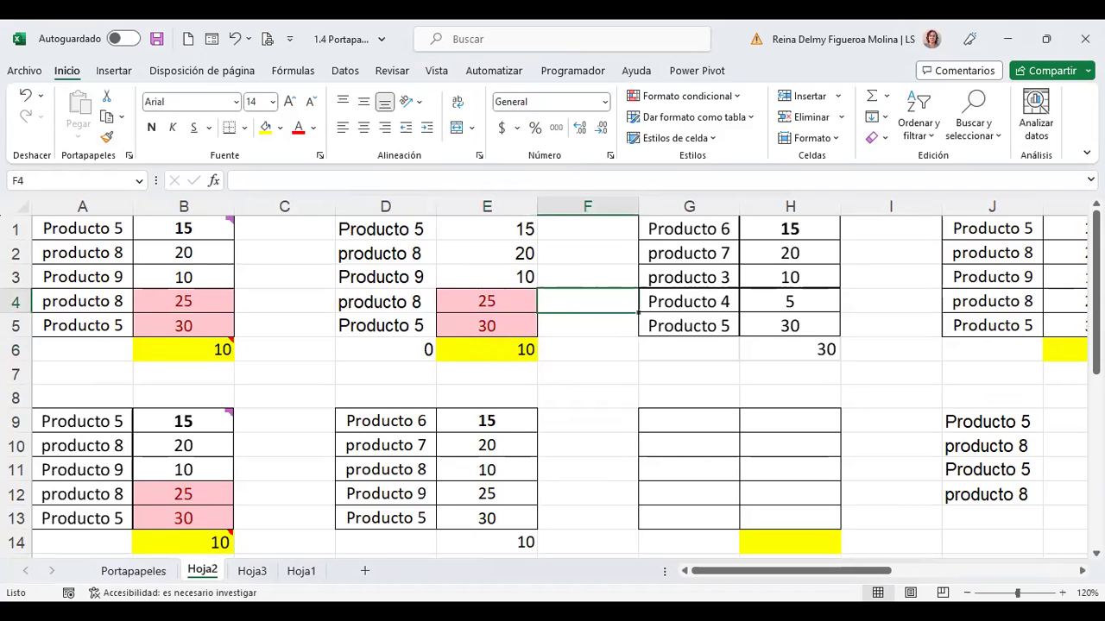
left_click(134, 572)
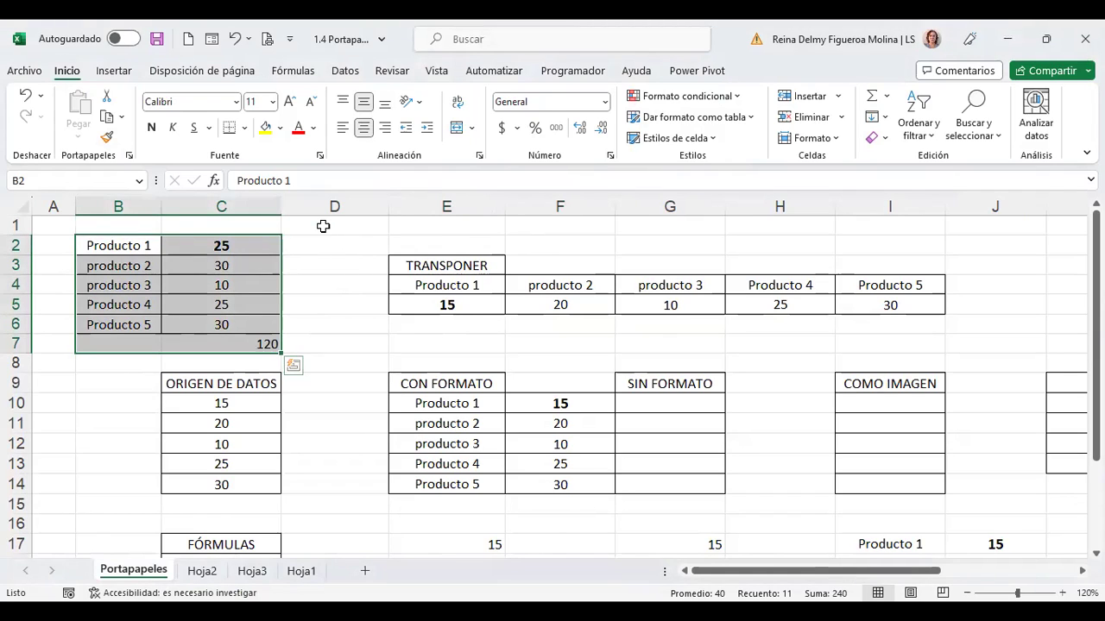
Step: Copy the Producto table B2:C7 as a Como en pantalla, Imagen picture using Copiar como imagen
left_click(121, 121)
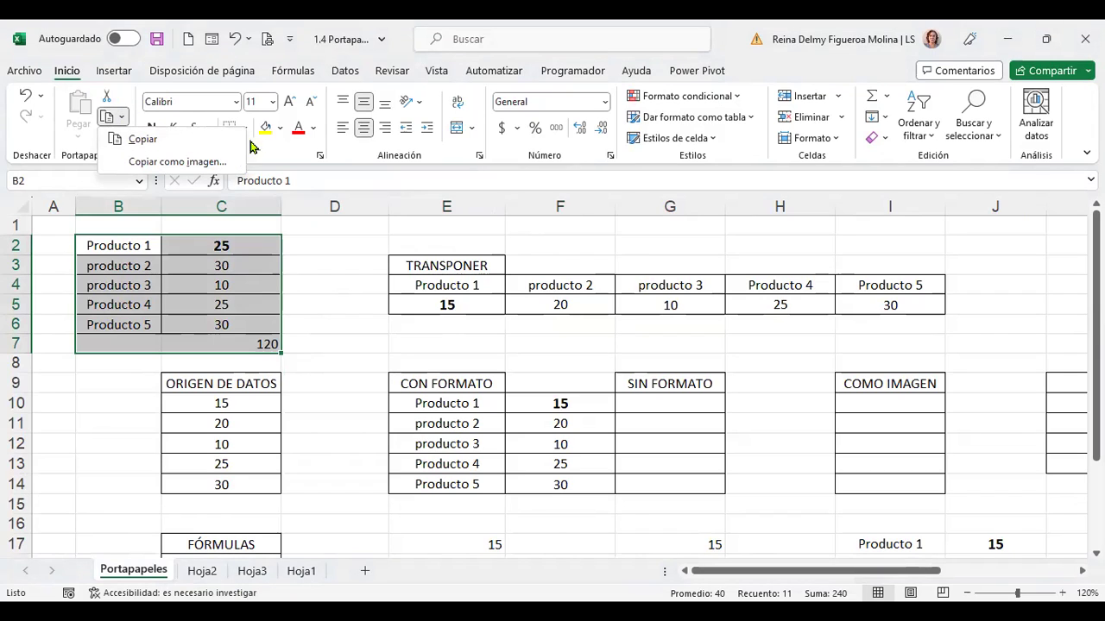
left_click(183, 164)
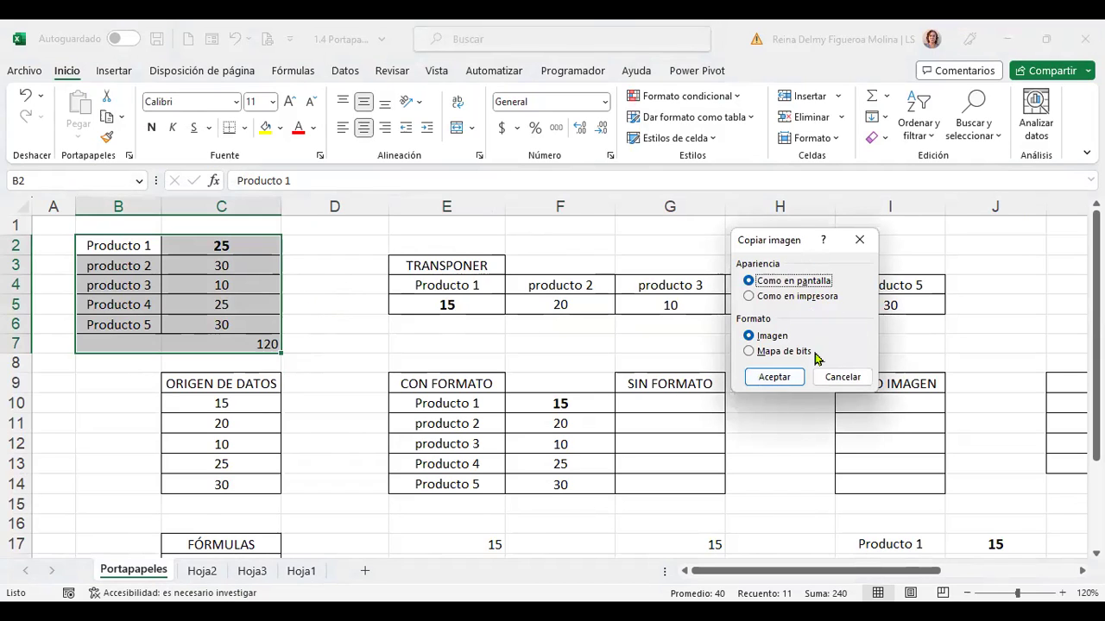
left_click(789, 377)
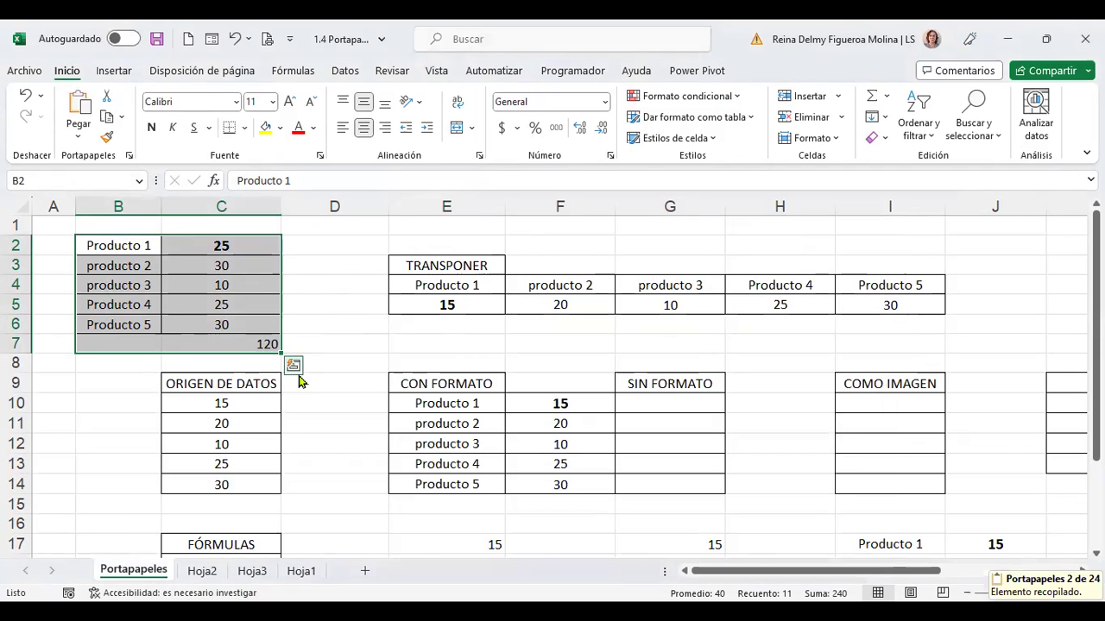
left_click(294, 368)
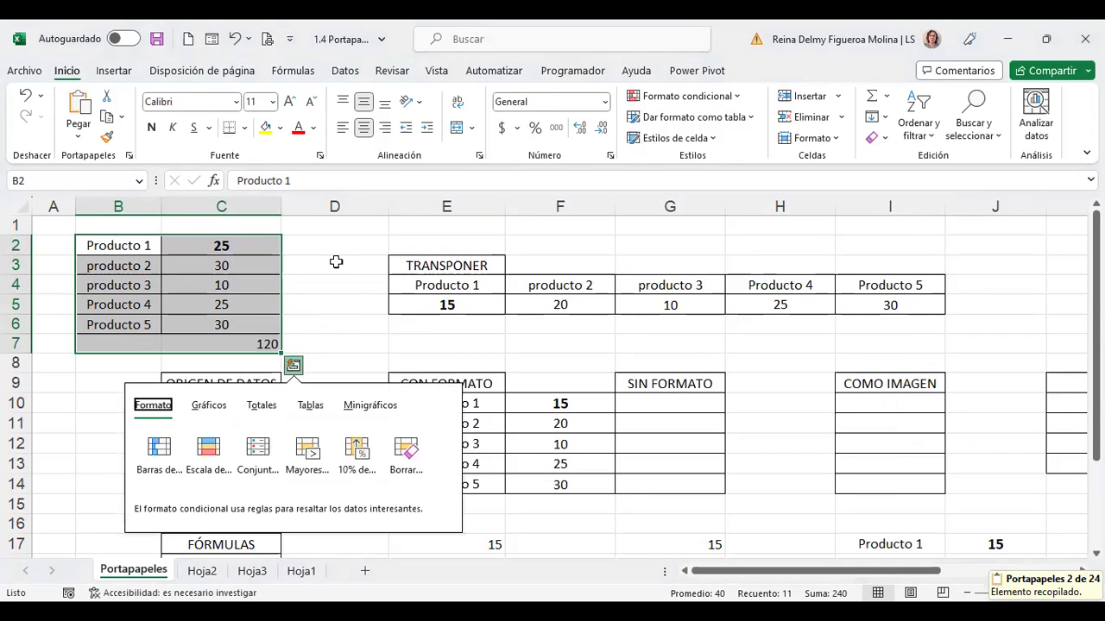
left_click(93, 244)
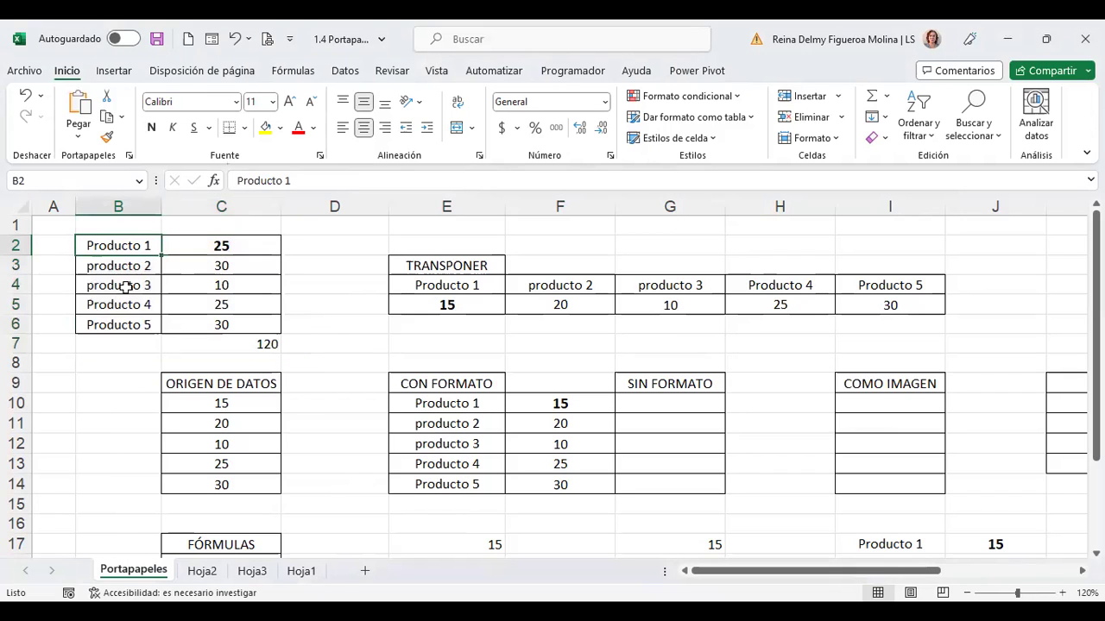
left_click(104, 377)
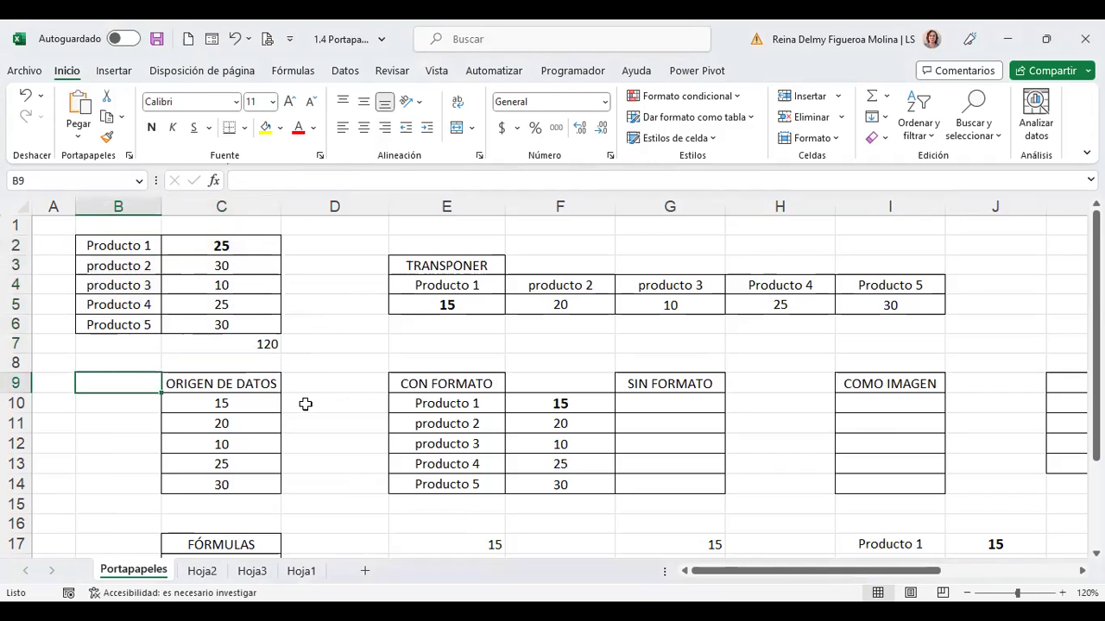
left_click(336, 519)
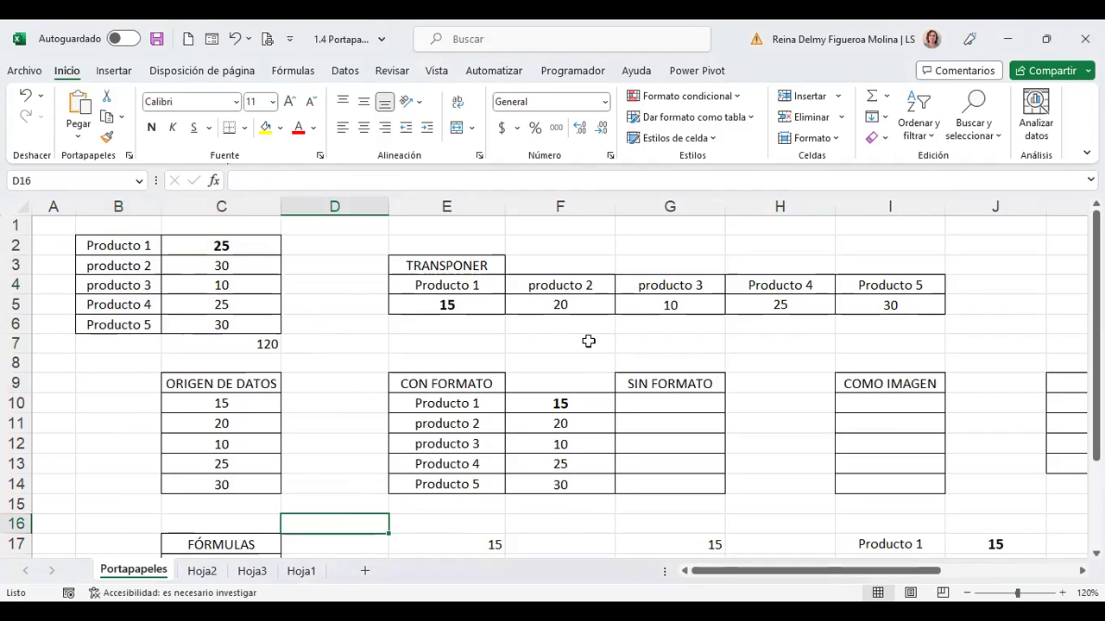
left_click(78, 142)
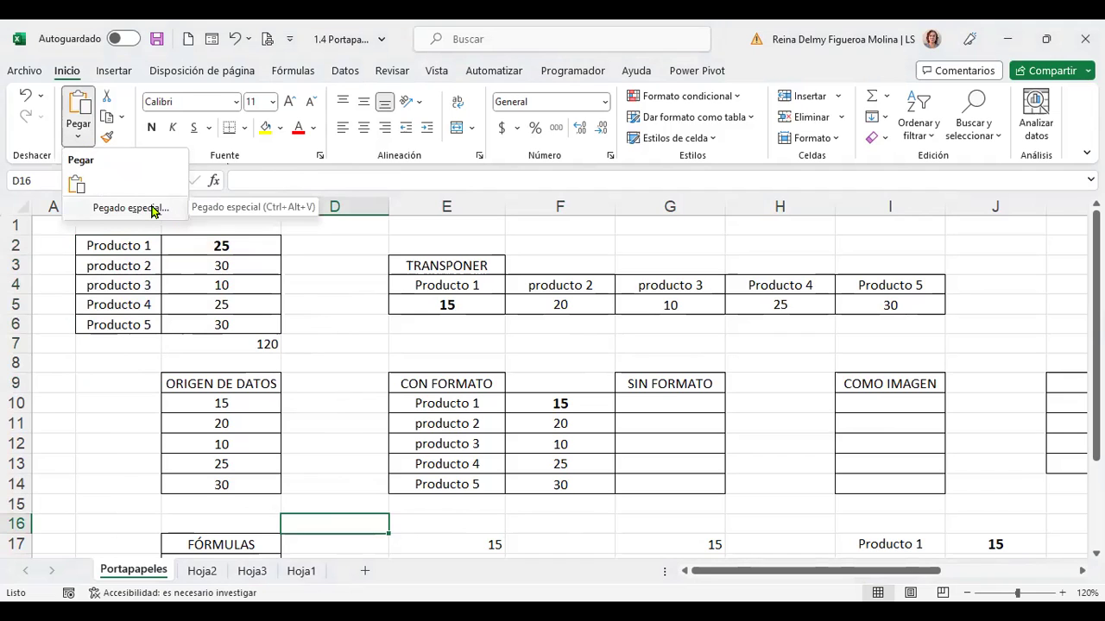
left_click(129, 208)
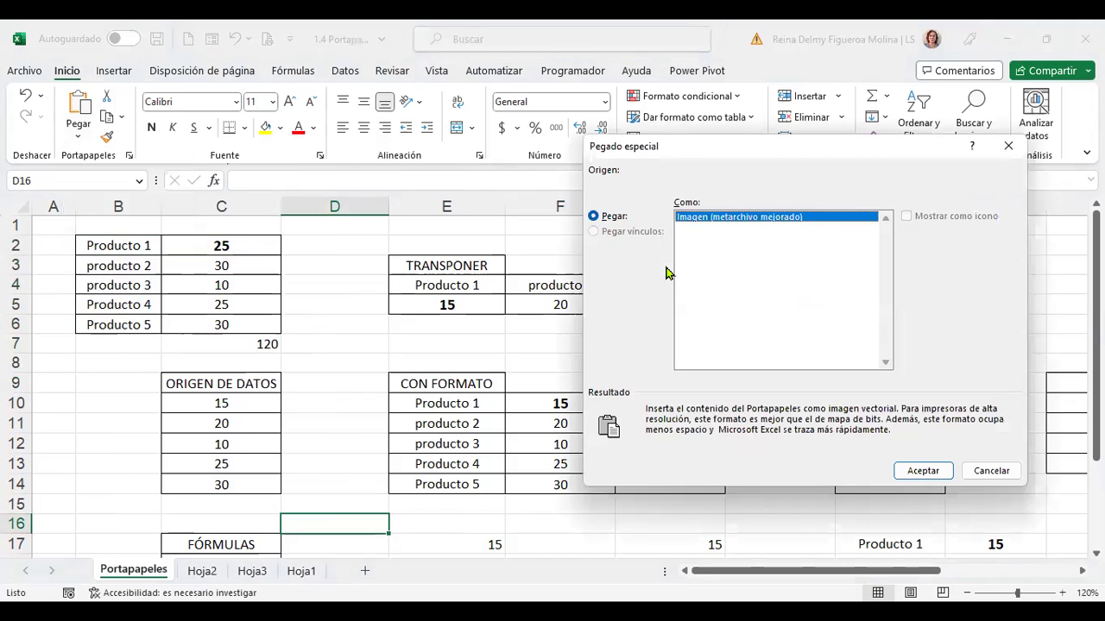
left_click(993, 472)
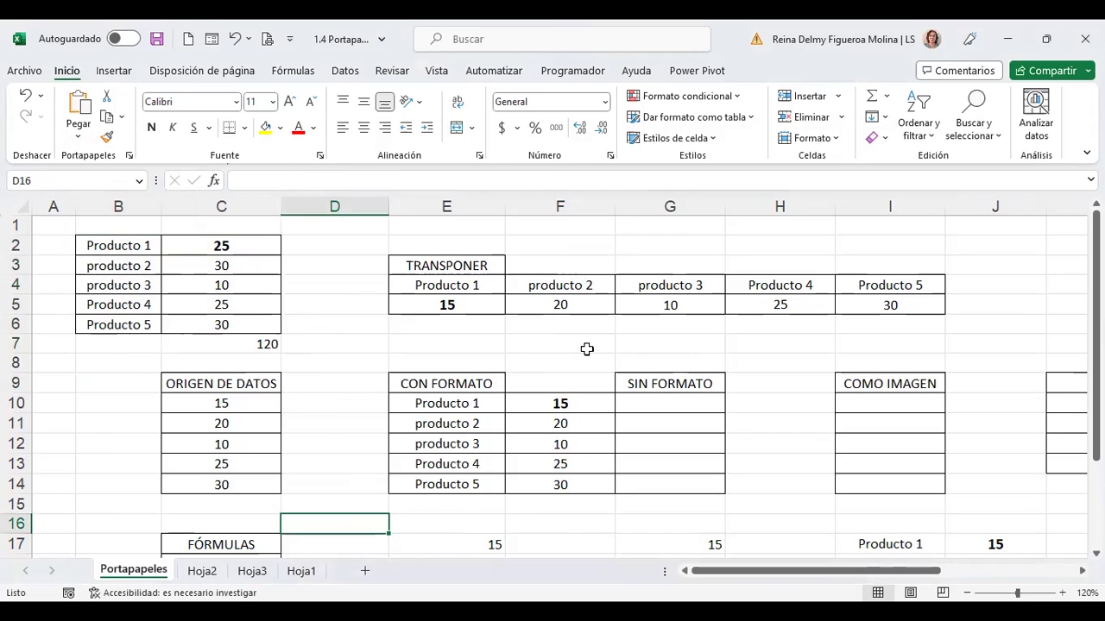
left_click(573, 330)
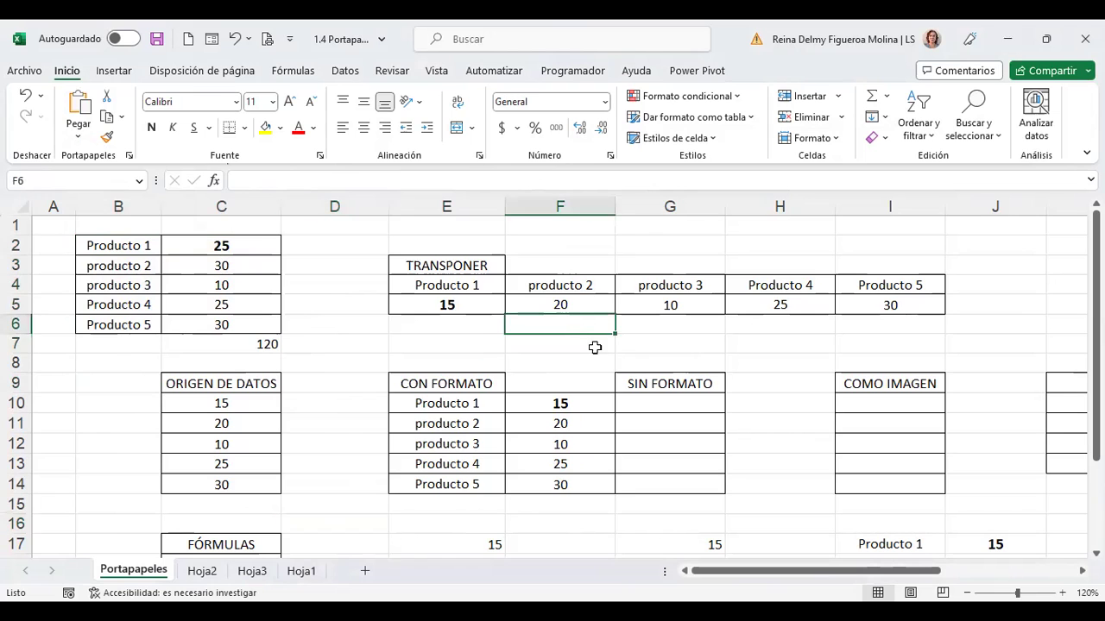
left_click(996, 294)
left_click(771, 524)
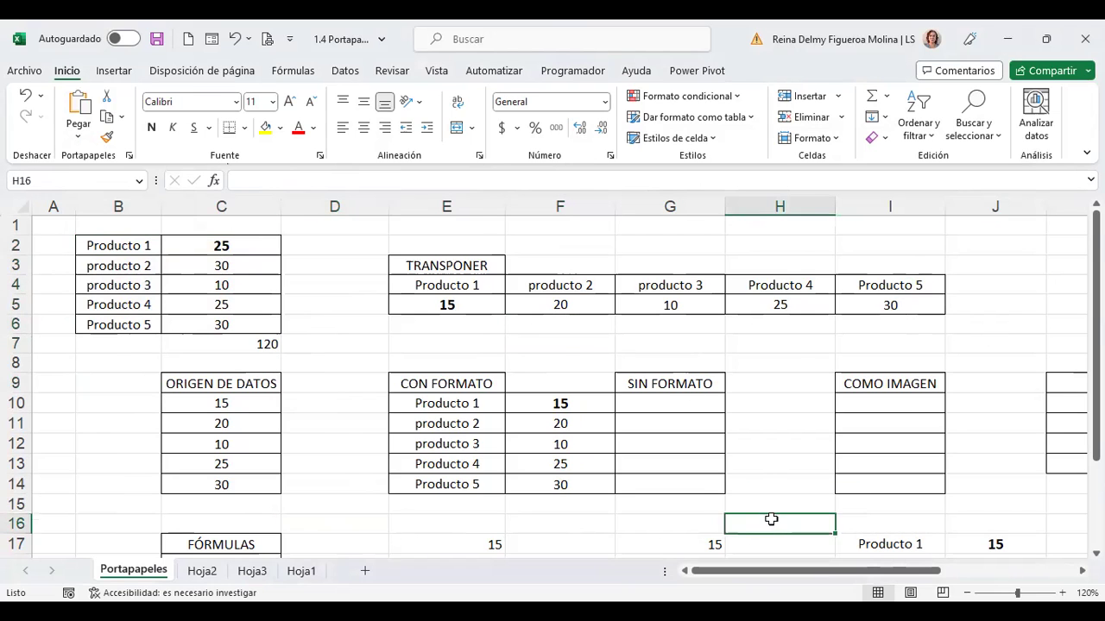
scroll(771, 524, "down", 2)
scroll(771, 518, "down", 1)
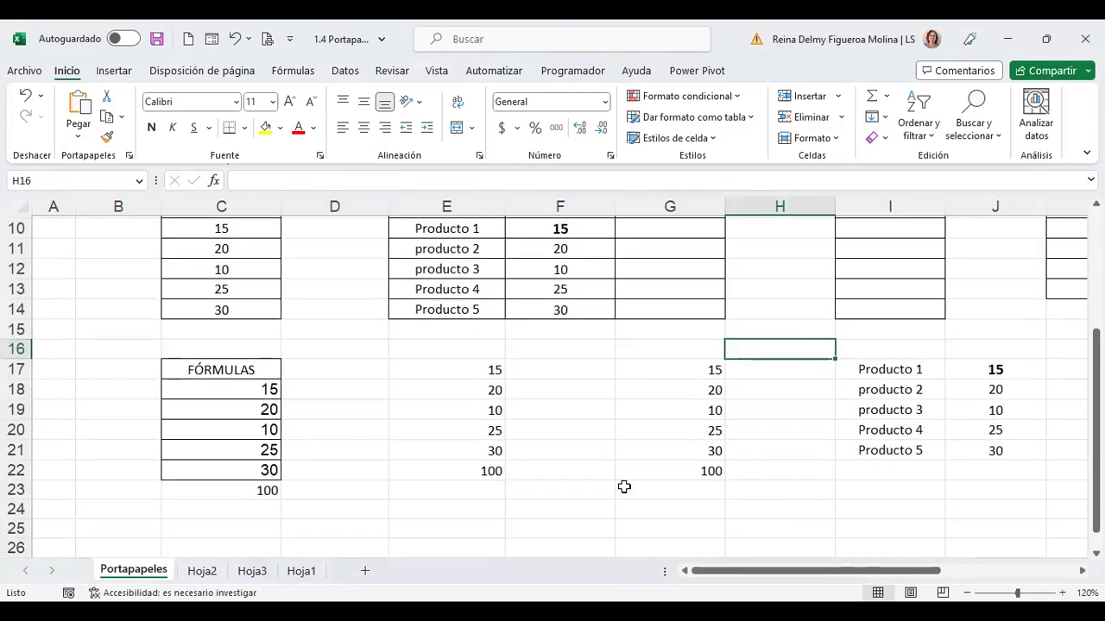
left_click(642, 509)
scroll(643, 509, "down", 1)
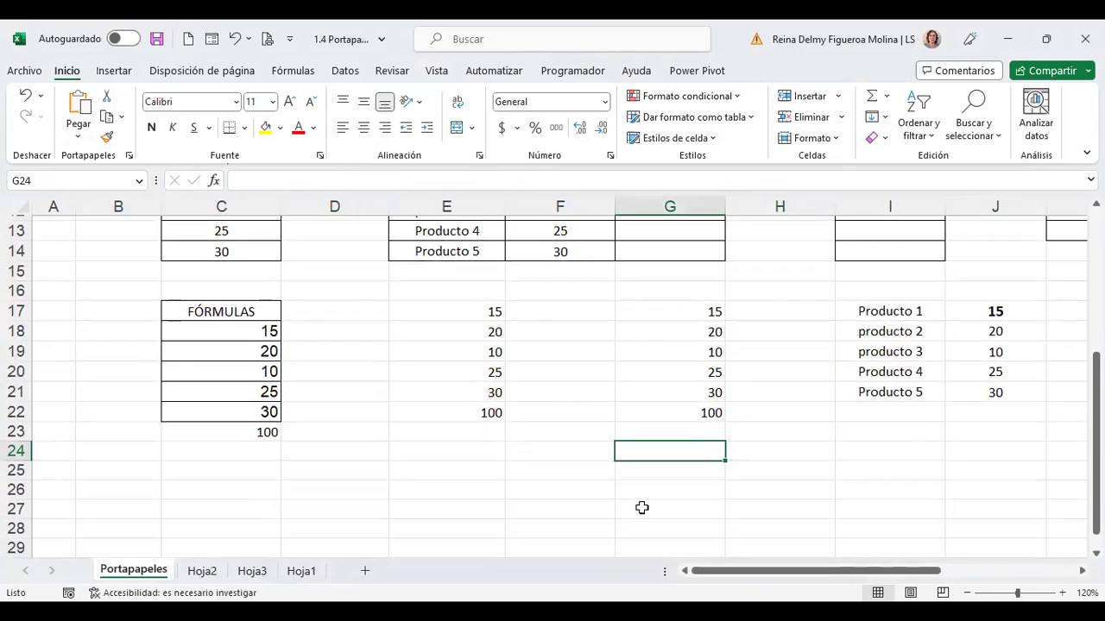
scroll(642, 508, "up", 4)
left_click(53, 226)
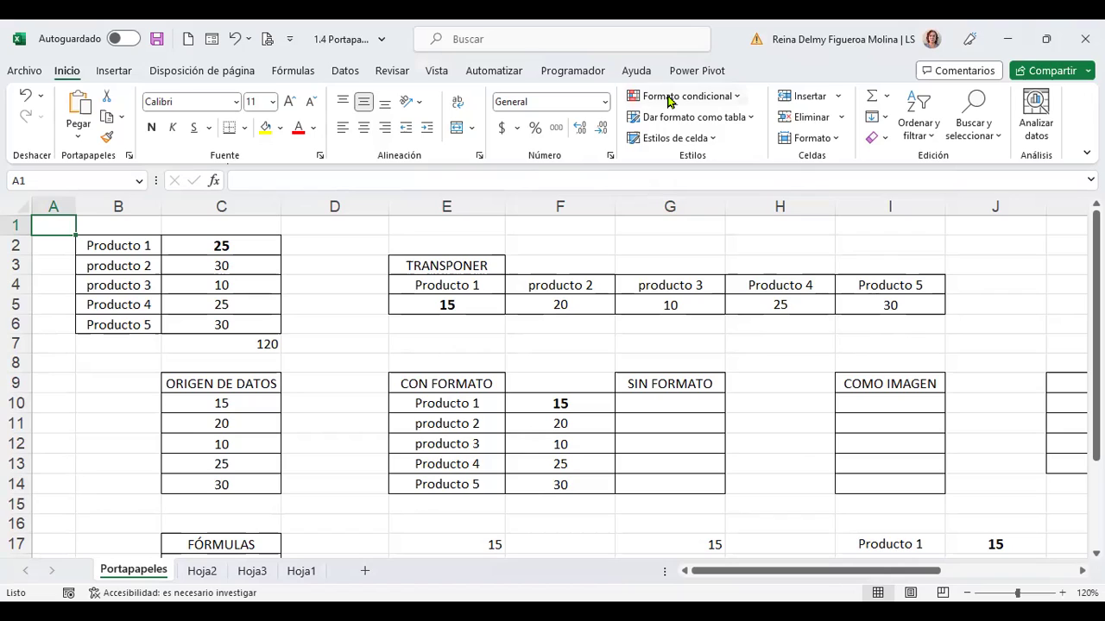
Step: Move around the Portapapeles sheet, selecting J5, A1, H7 and finally G1
left_click(987, 306)
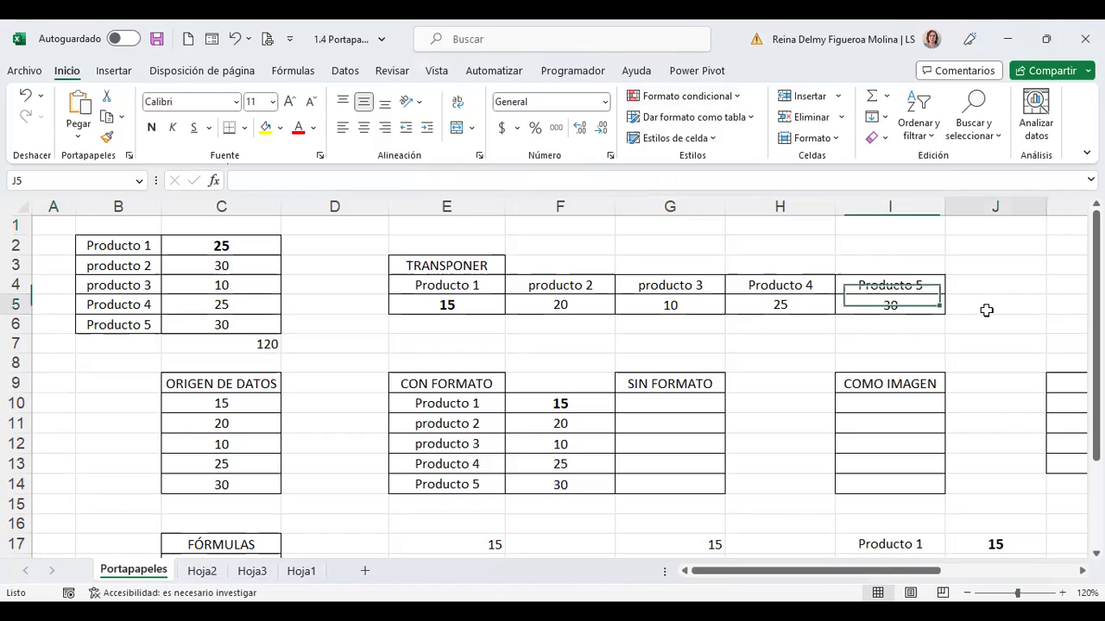
key("ctrl+Home")
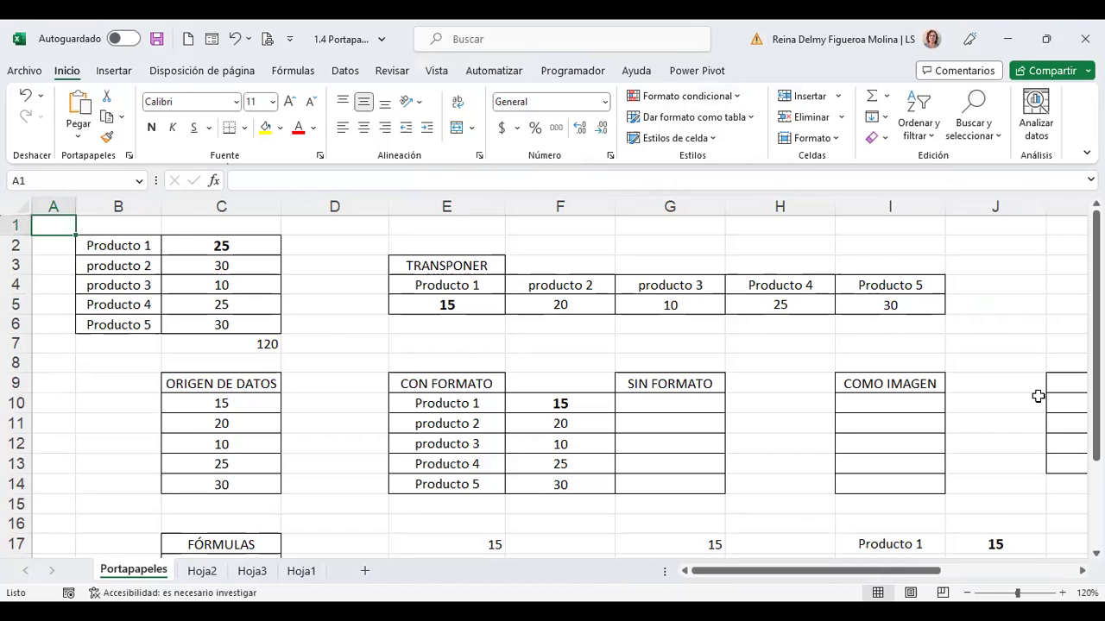
left_click(769, 342)
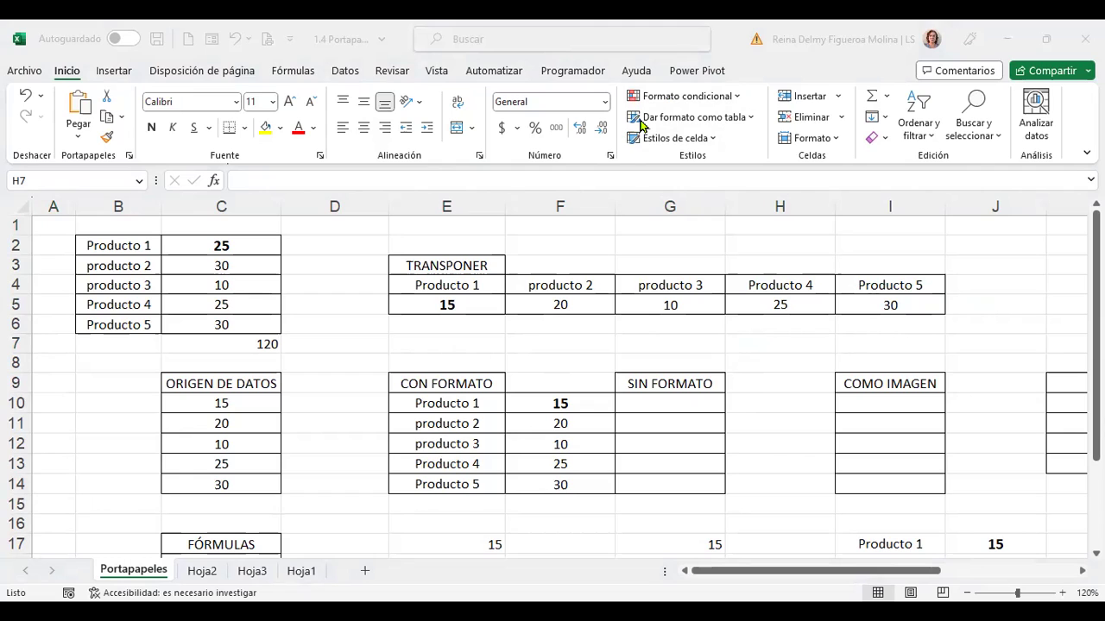
left_click(661, 223)
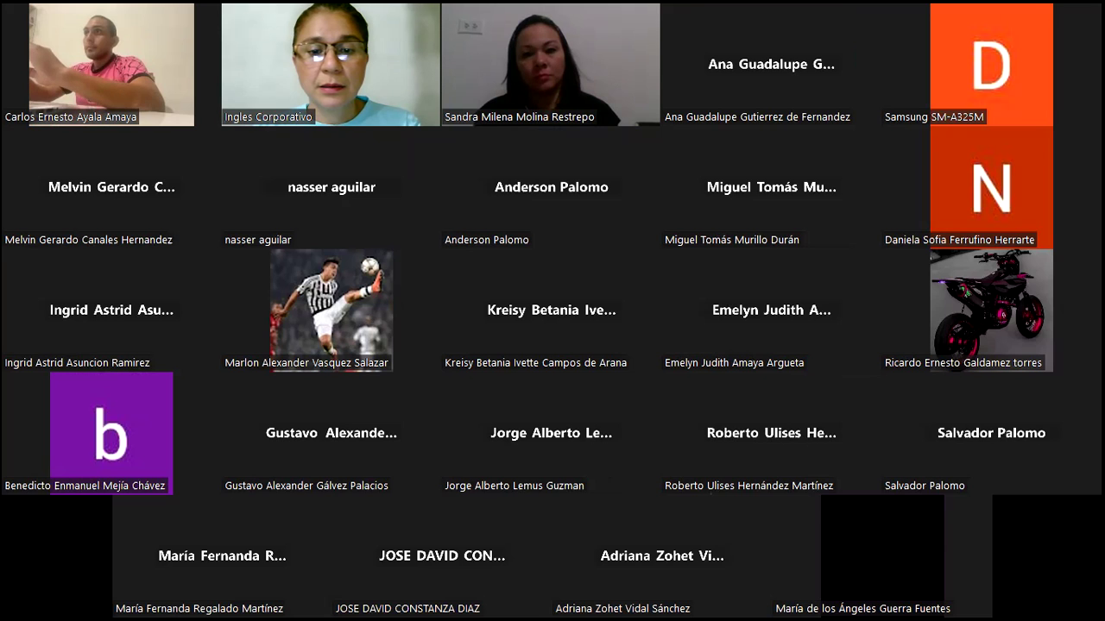
Step: Switch to Chrome, opening a new tab and closing the Excel básico course tab
key("alt+Tab")
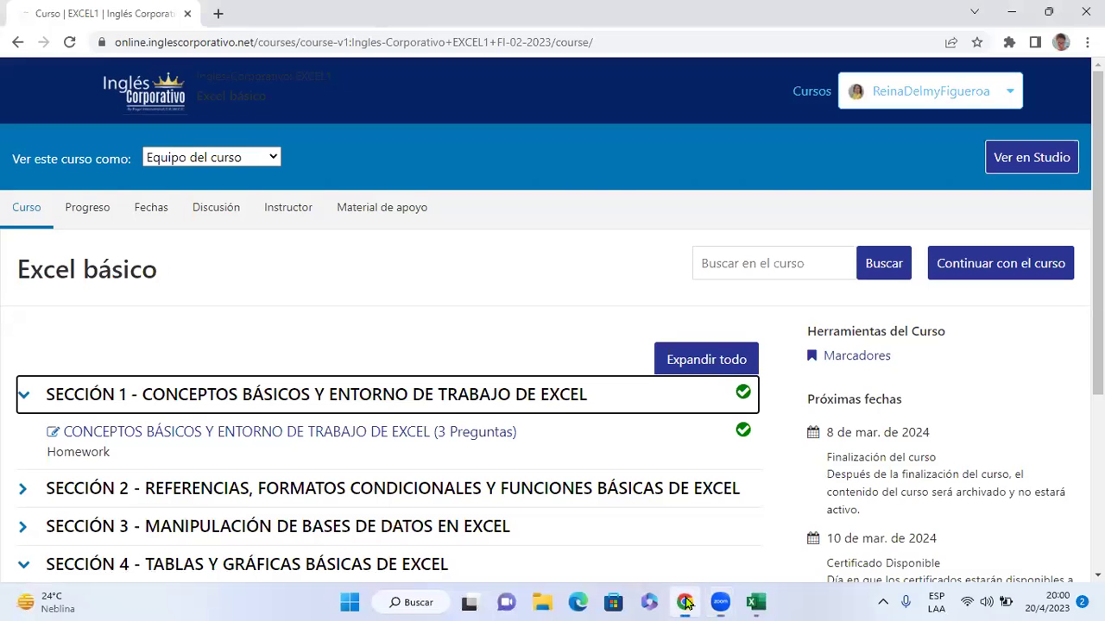
left_click(217, 13)
left_click(188, 13)
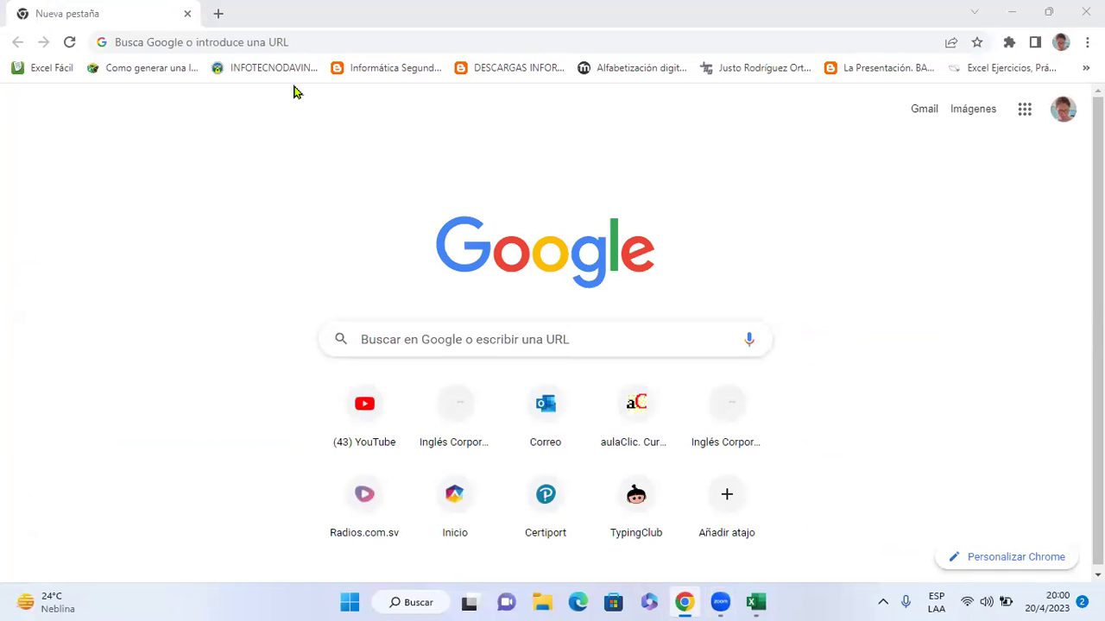
Step: Load the Inglés Corporativo dashboard by entering 'online' in the address bar
left_click(246, 40)
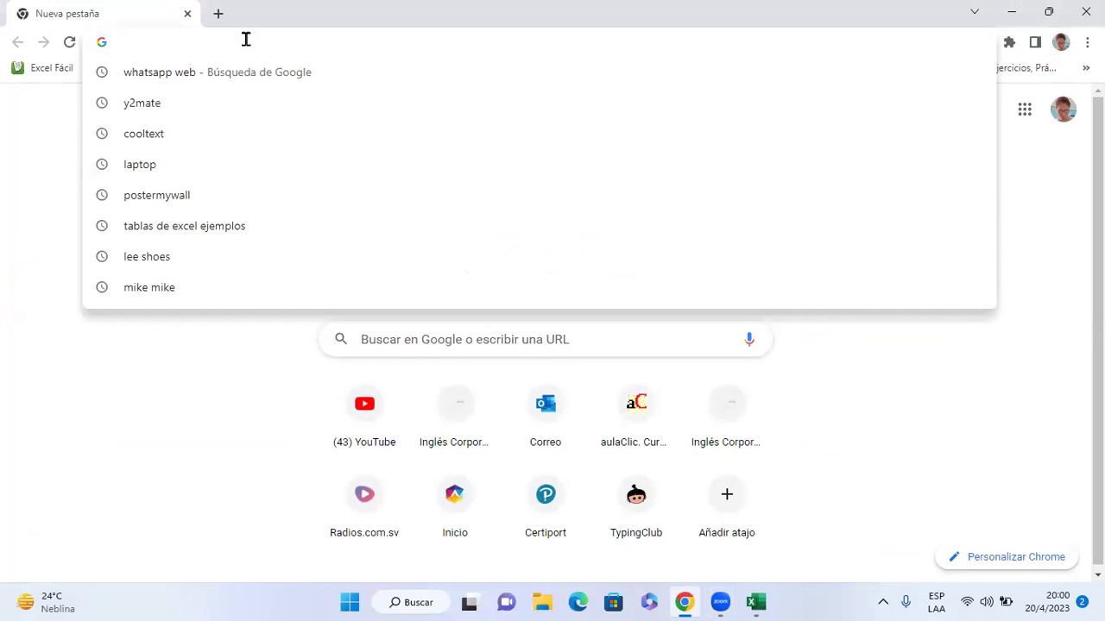
left_click(606, 154)
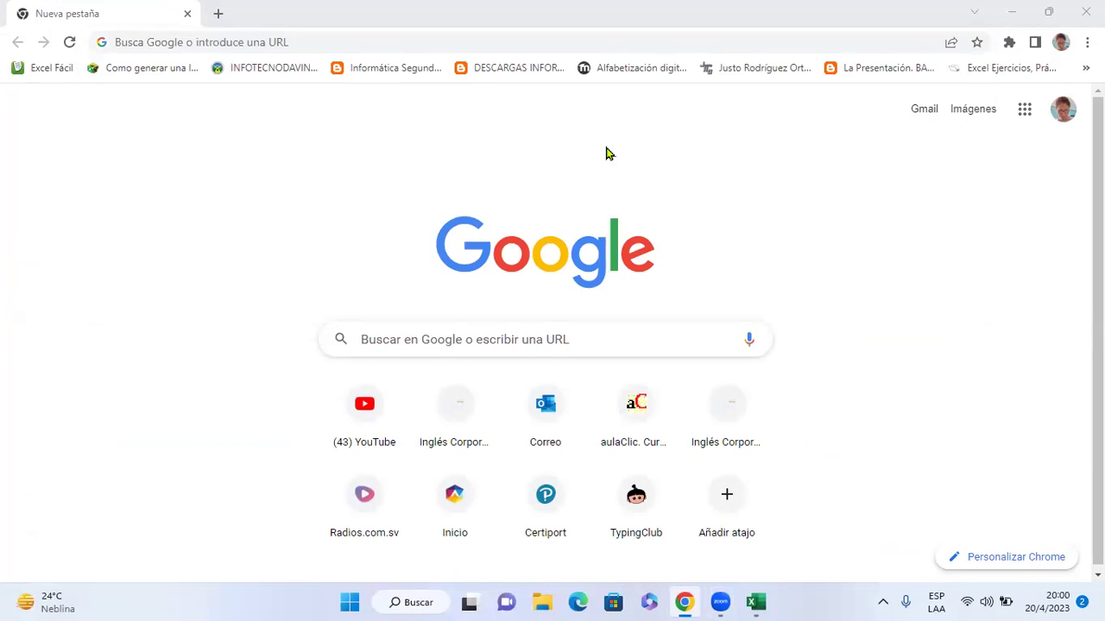
key("ctrl+l")
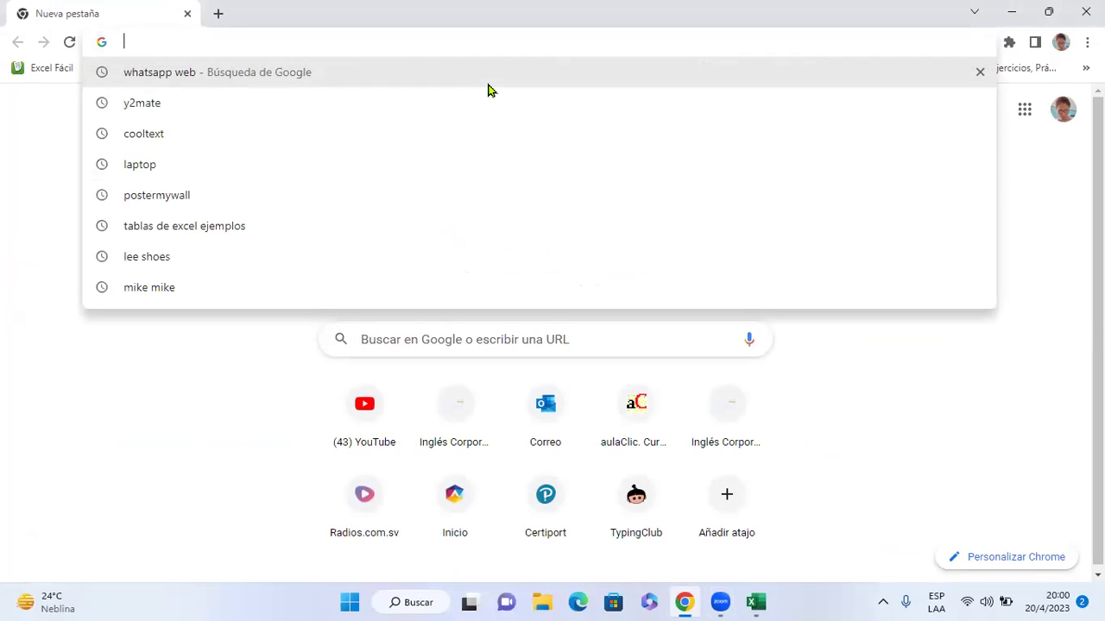
key("XF86AudioRaiseVolume")
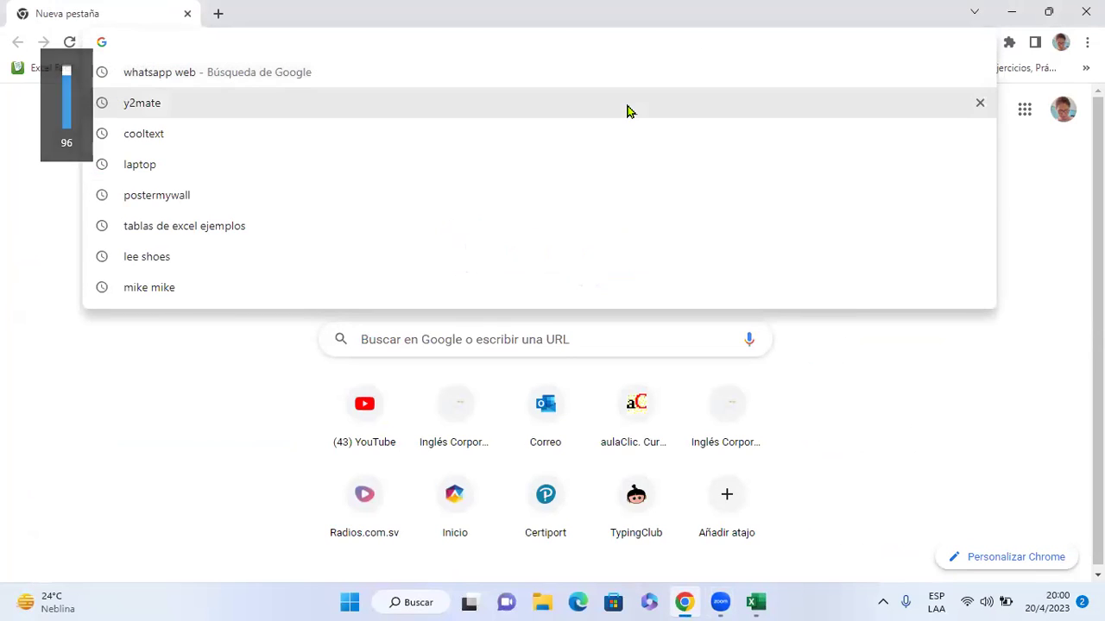
type("o")
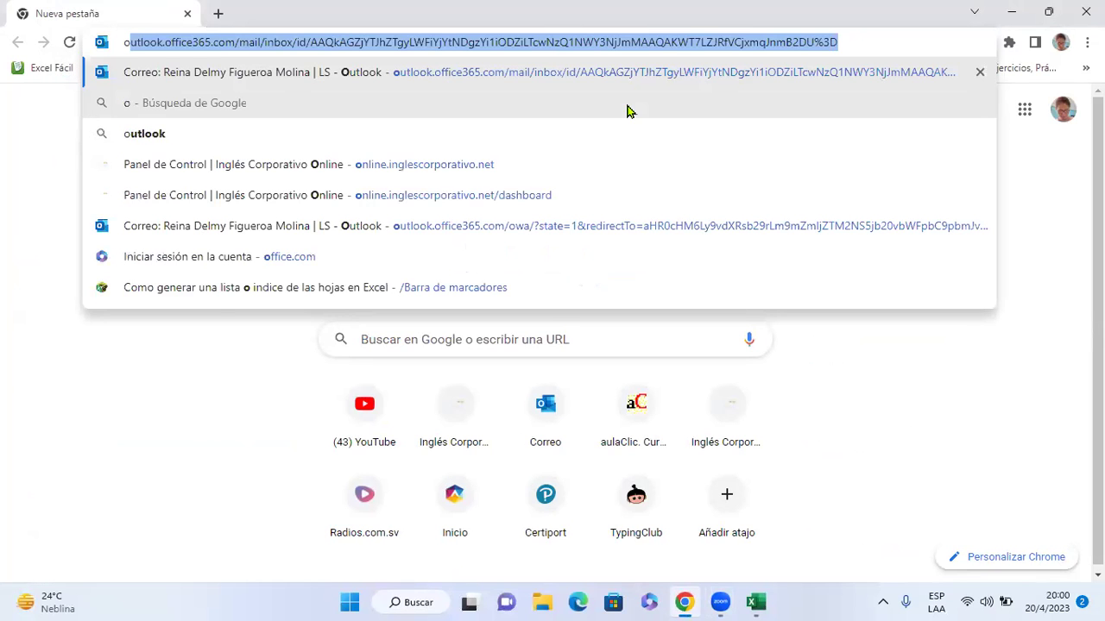
type("nline")
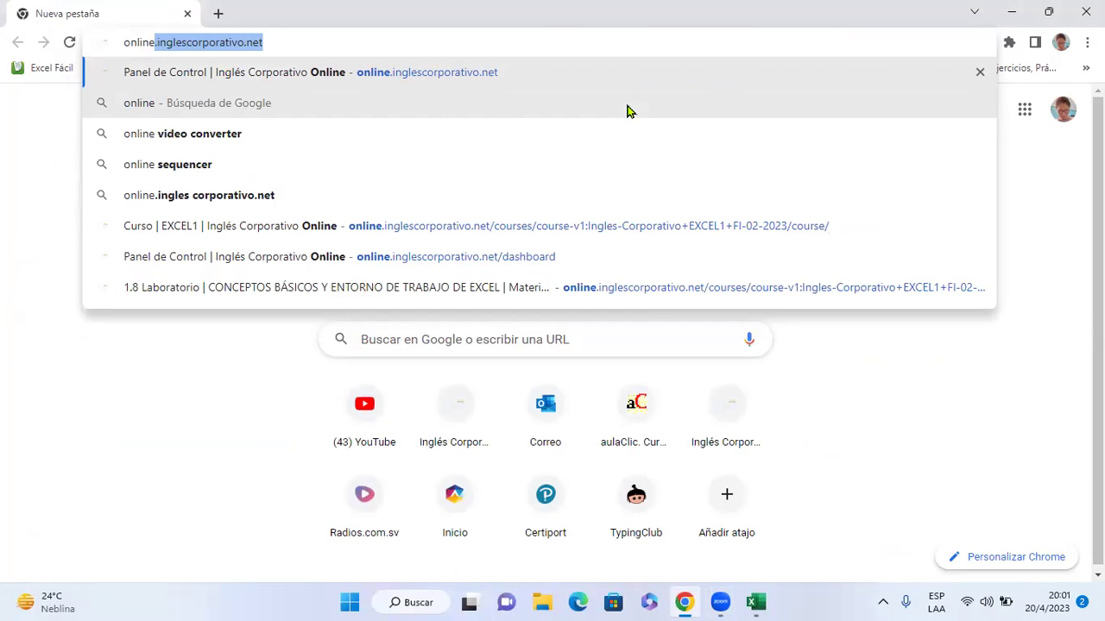
key("Return")
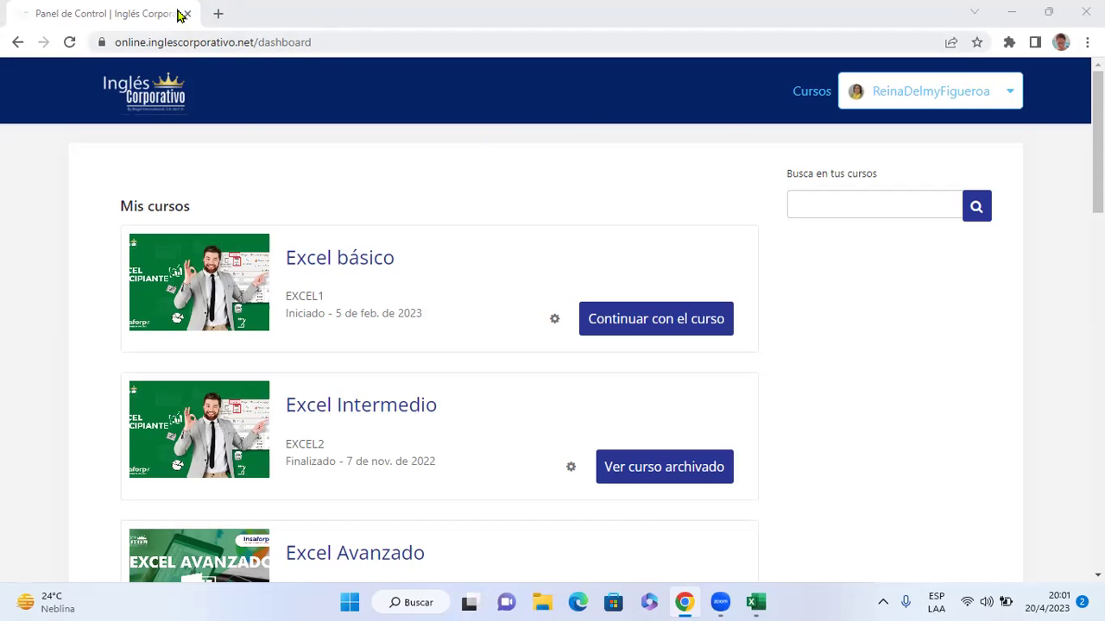
Step: Focus the Chrome window and open a new Incognito window with Ctrl+Shift+N
left_click(127, 15)
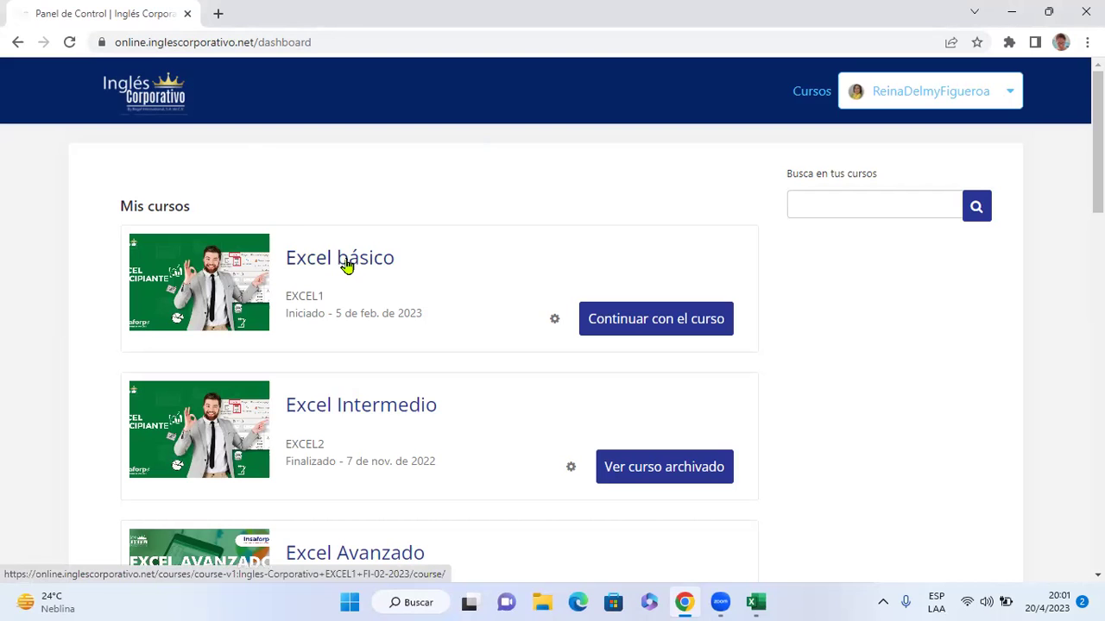
key("ctrl+shift+n")
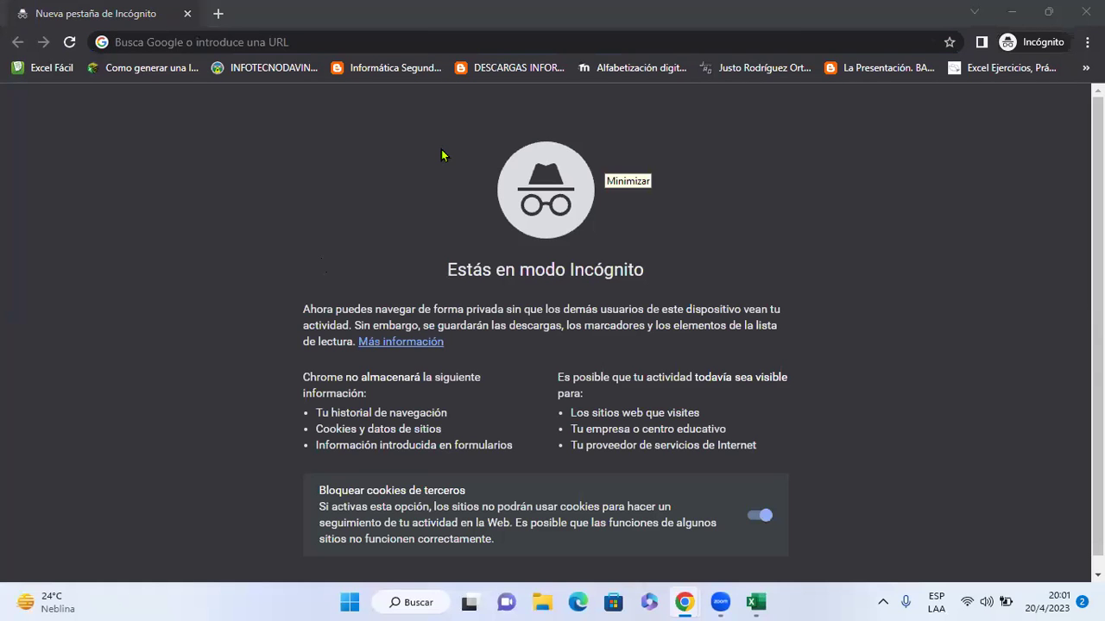
Step: Enter 'online' in the Incognito address bar to open online.inglescorporativo.net
left_click(234, 41)
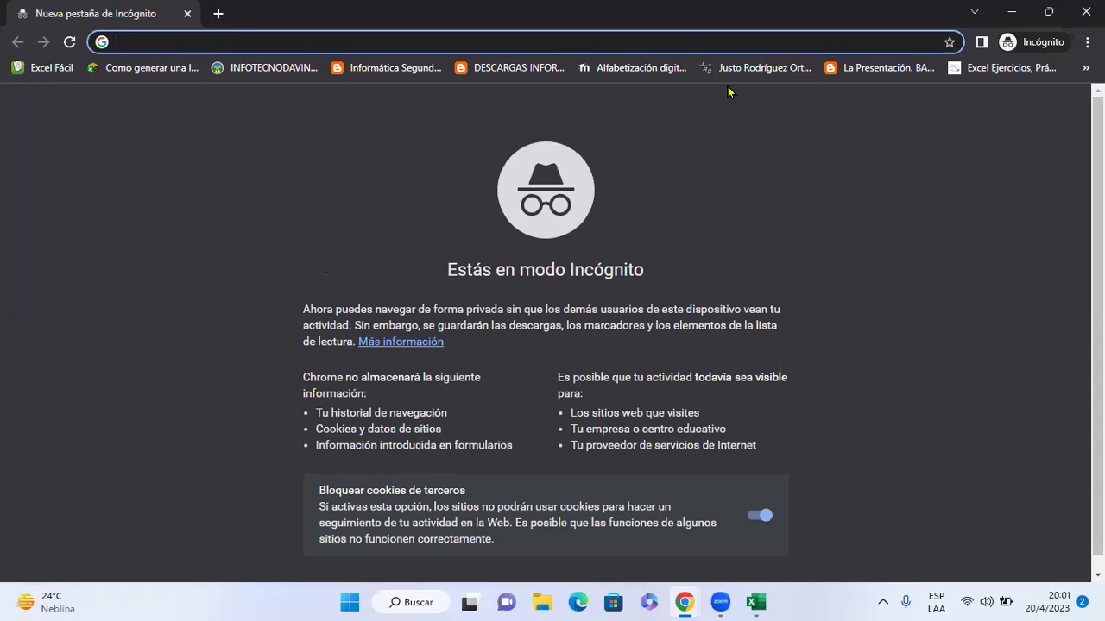
type("online.inglescorporativo.net")
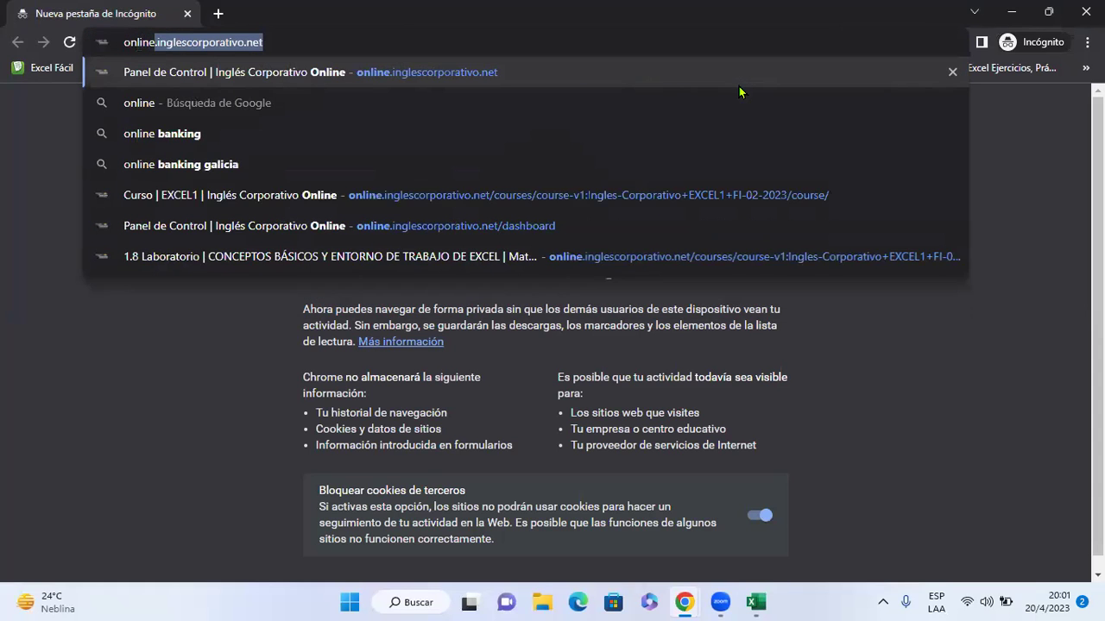
key("Return")
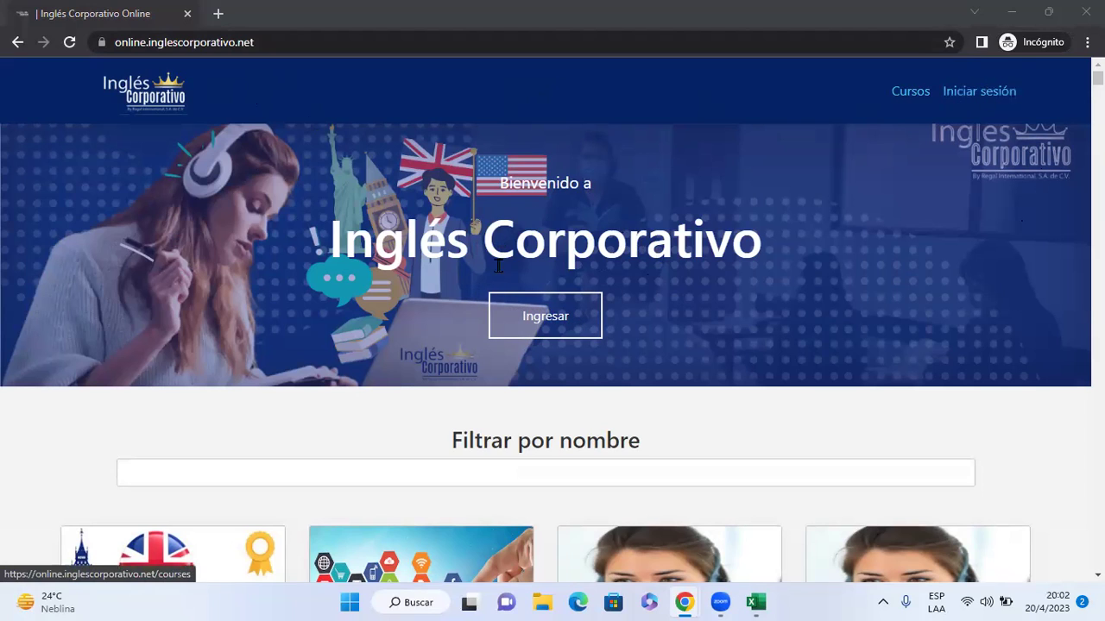
Step: Sign in to Inglés Corporativo Online with the saved account e-mail from autofill and its password
left_click(559, 326)
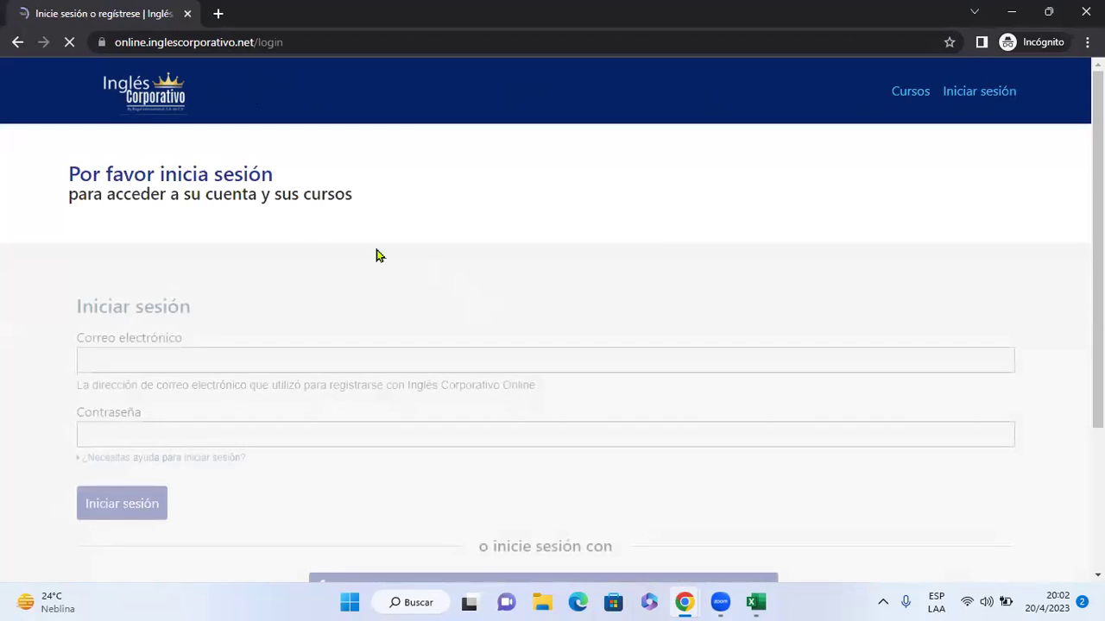
left_click(152, 360)
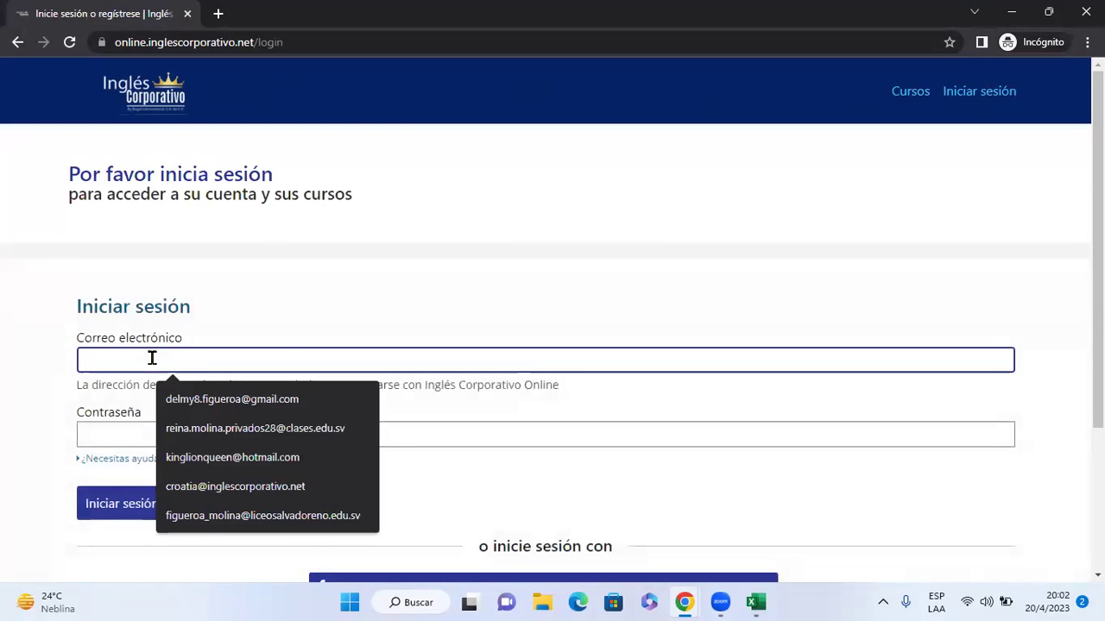
left_click(553, 380)
left_click(558, 359)
left_click(194, 411)
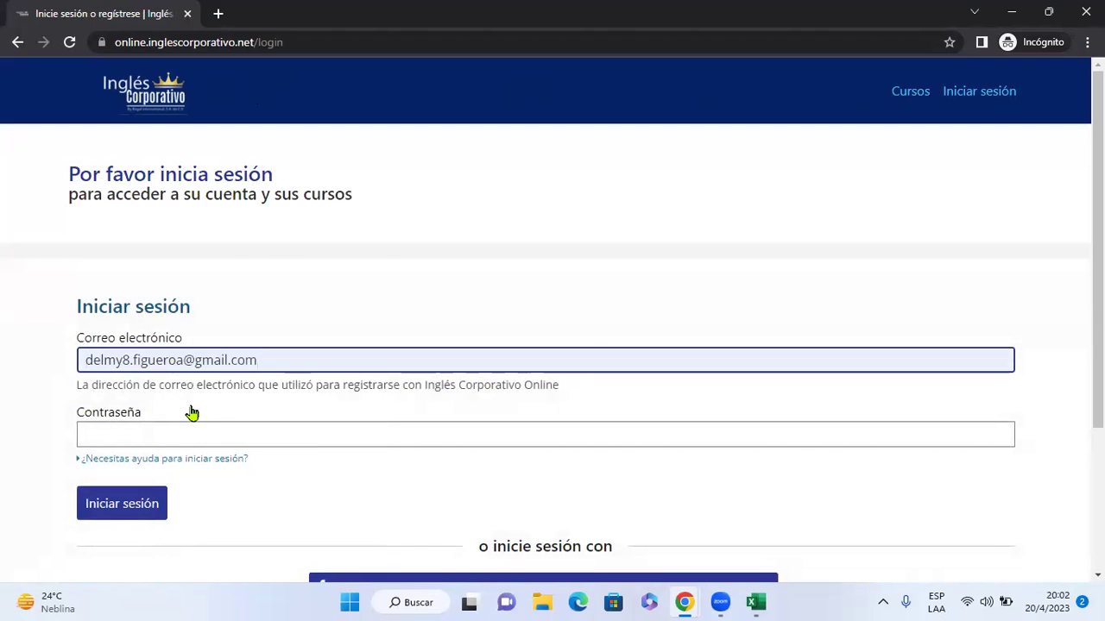
left_click(206, 437)
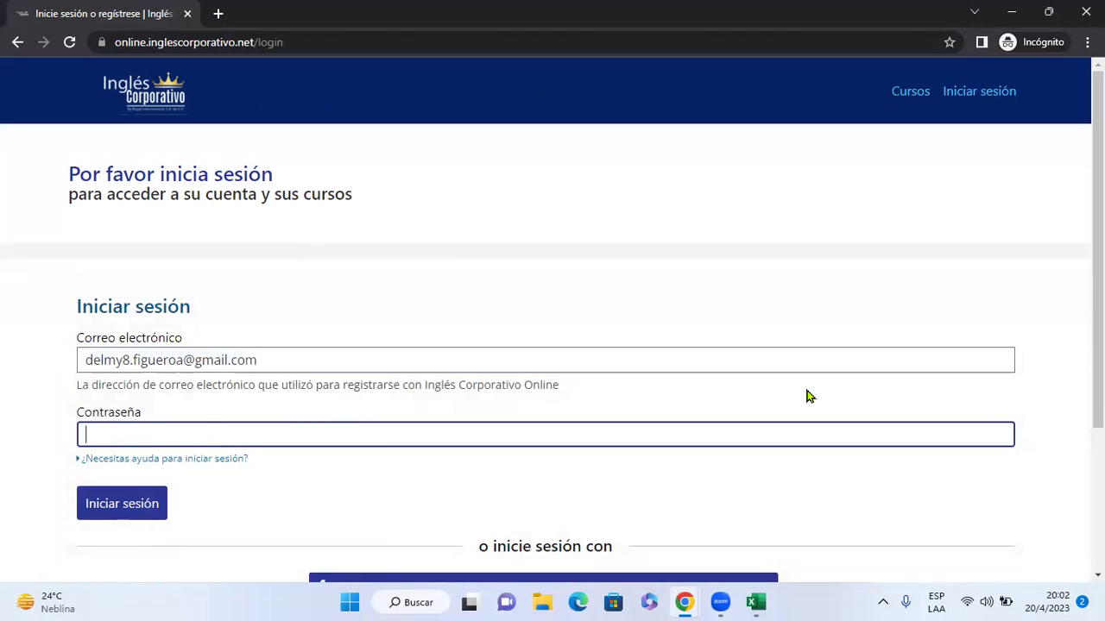
type("•••••")
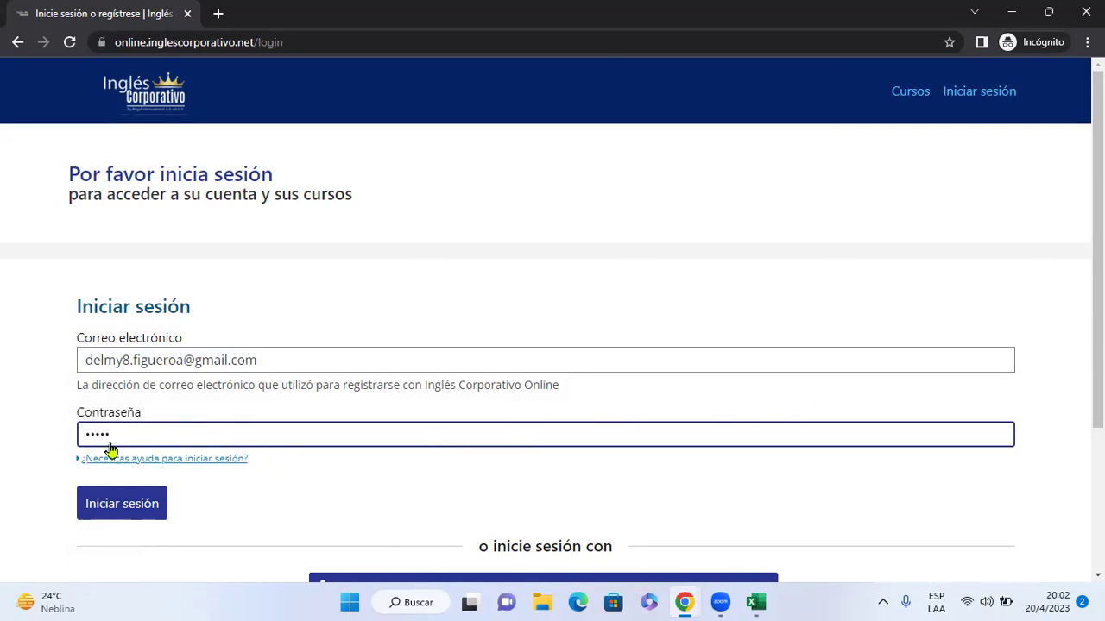
left_click(126, 509)
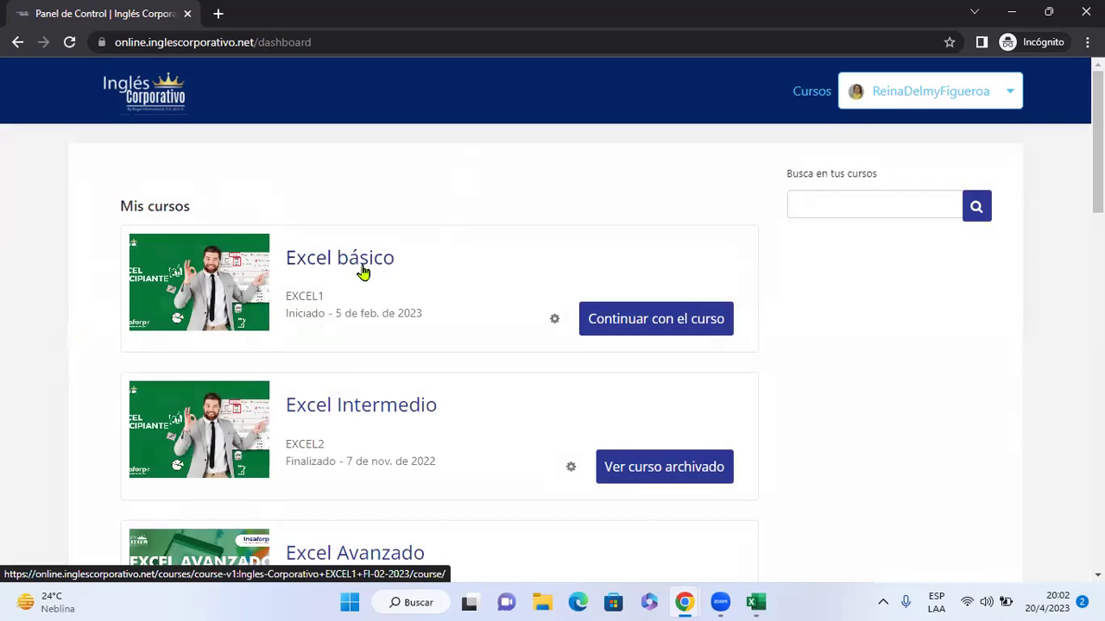
Step: Open the Excel básico course and the 'CONCEPTOS BÁSICOS Y ENTORNO DE TRABAJO DE EXCEL' homework in Sección 1
left_click(321, 262)
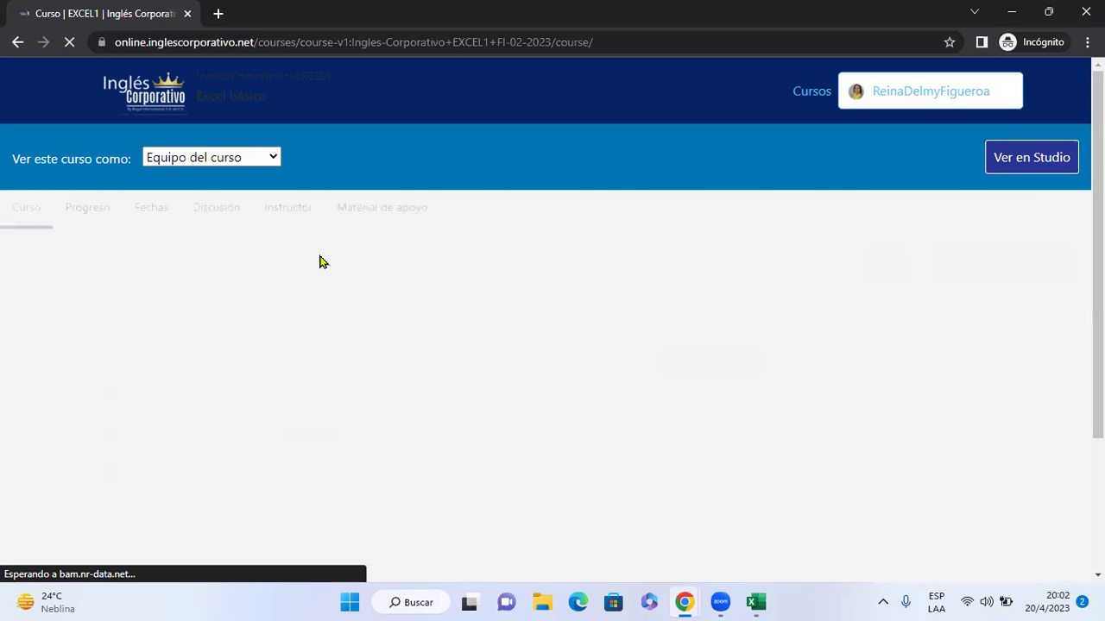
scroll(371, 320, "down", 1)
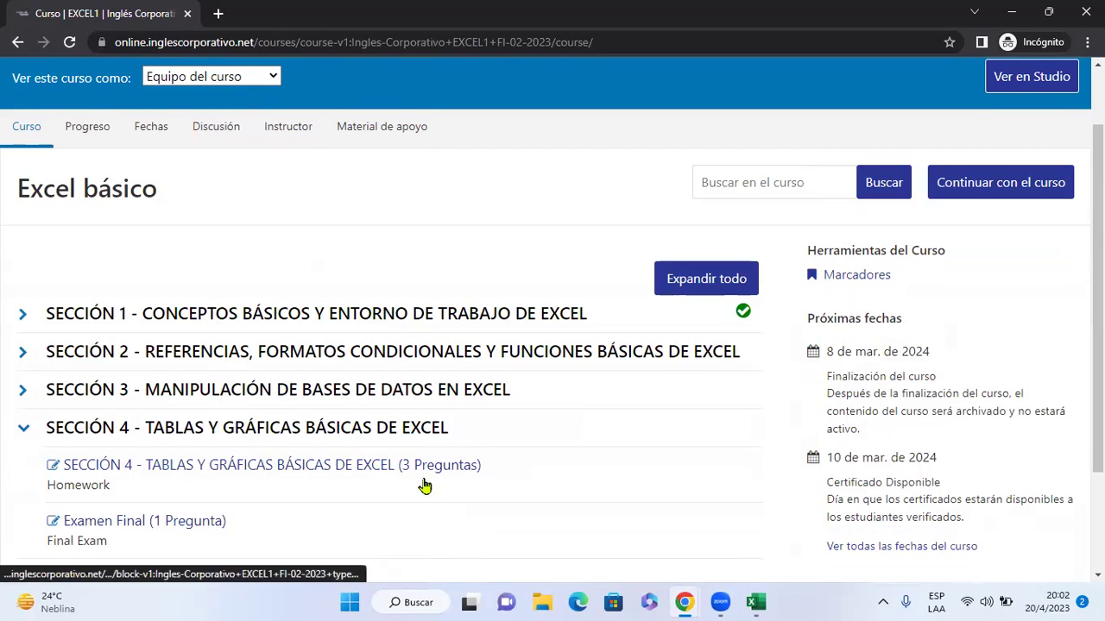
left_click(248, 321)
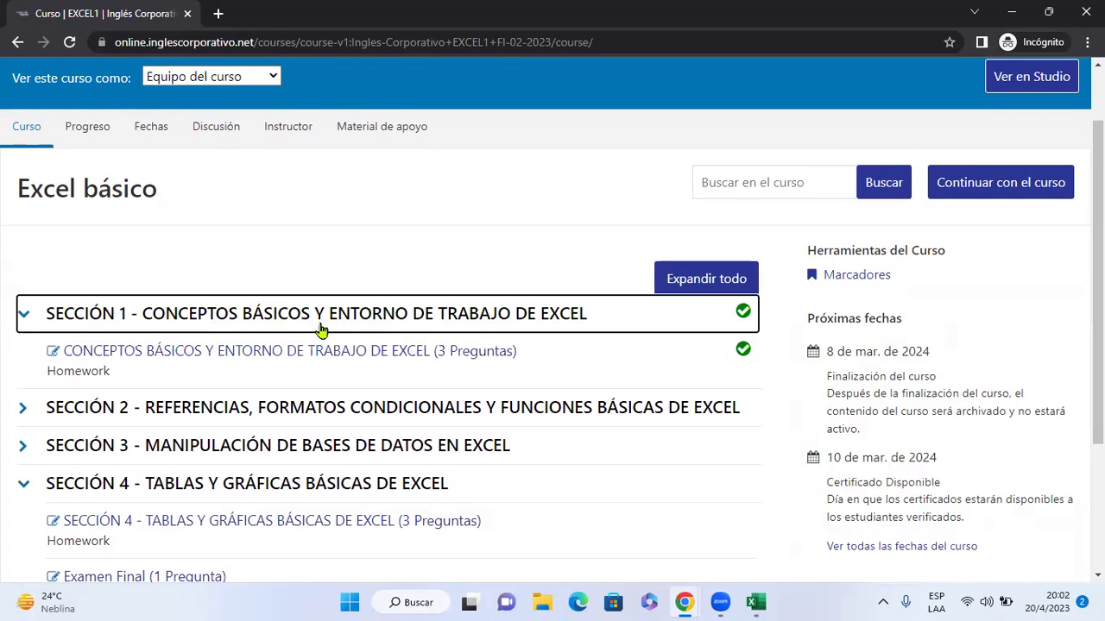
left_click(278, 351)
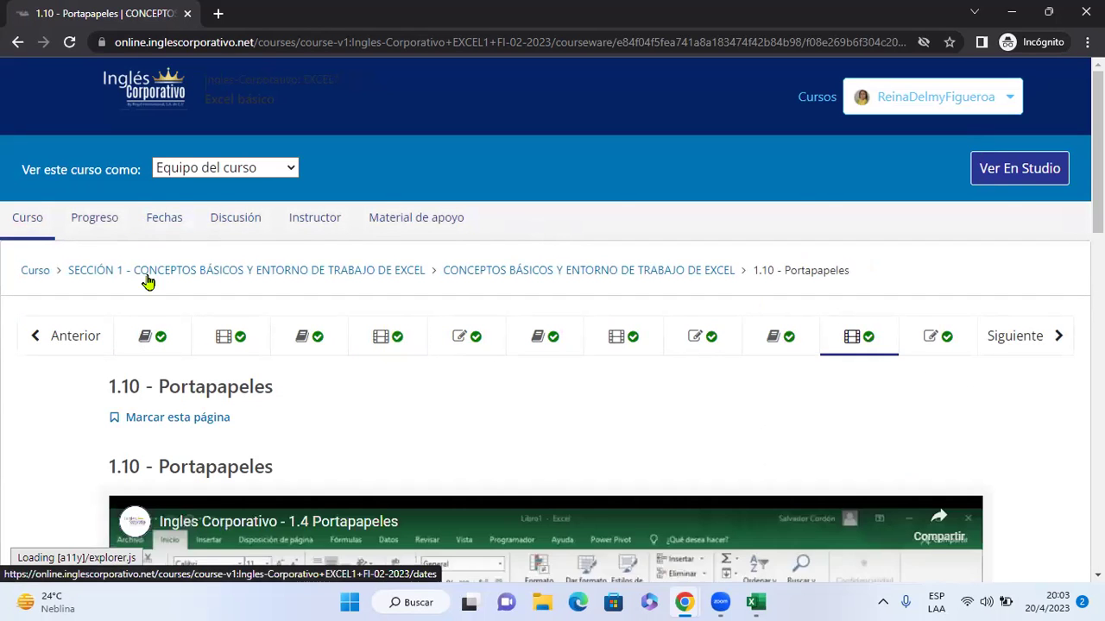
left_click(149, 343)
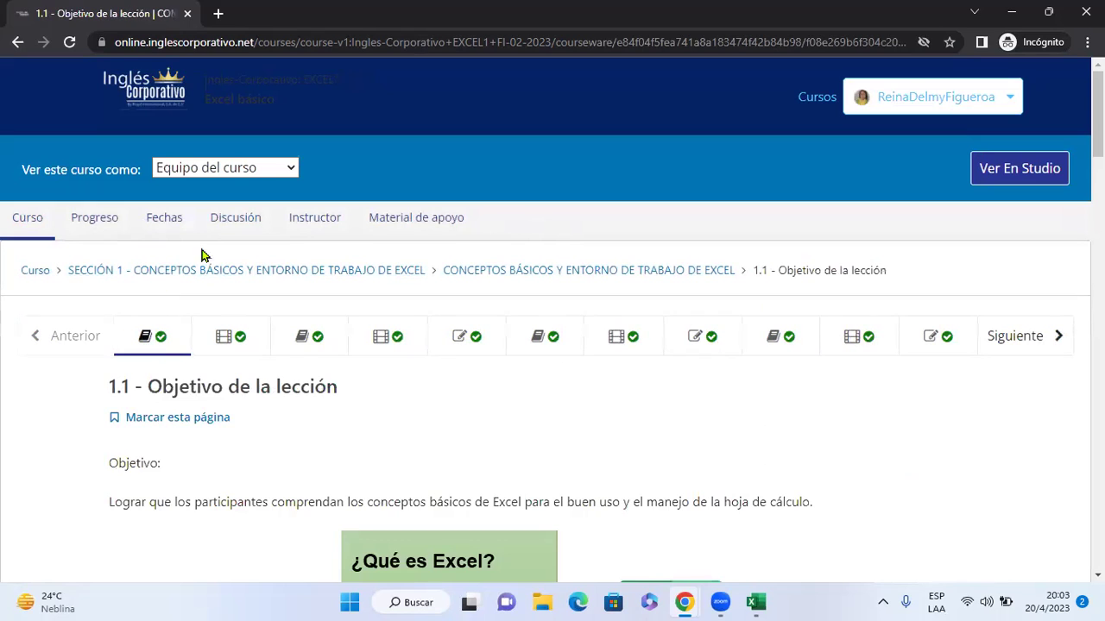
left_click(537, 336)
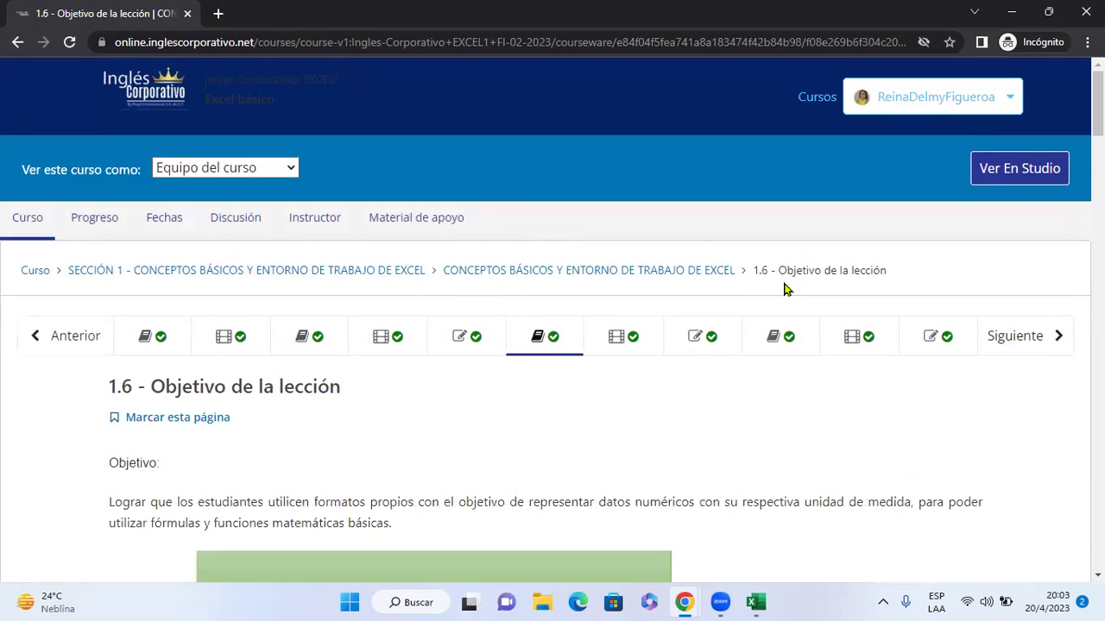
left_click(779, 337)
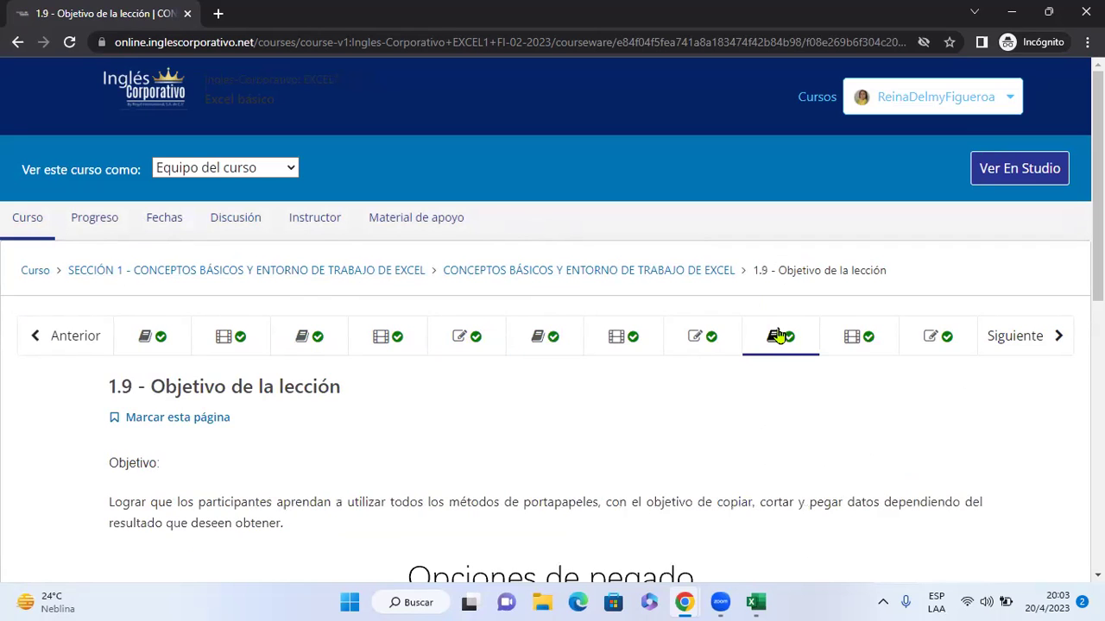
left_click(228, 336)
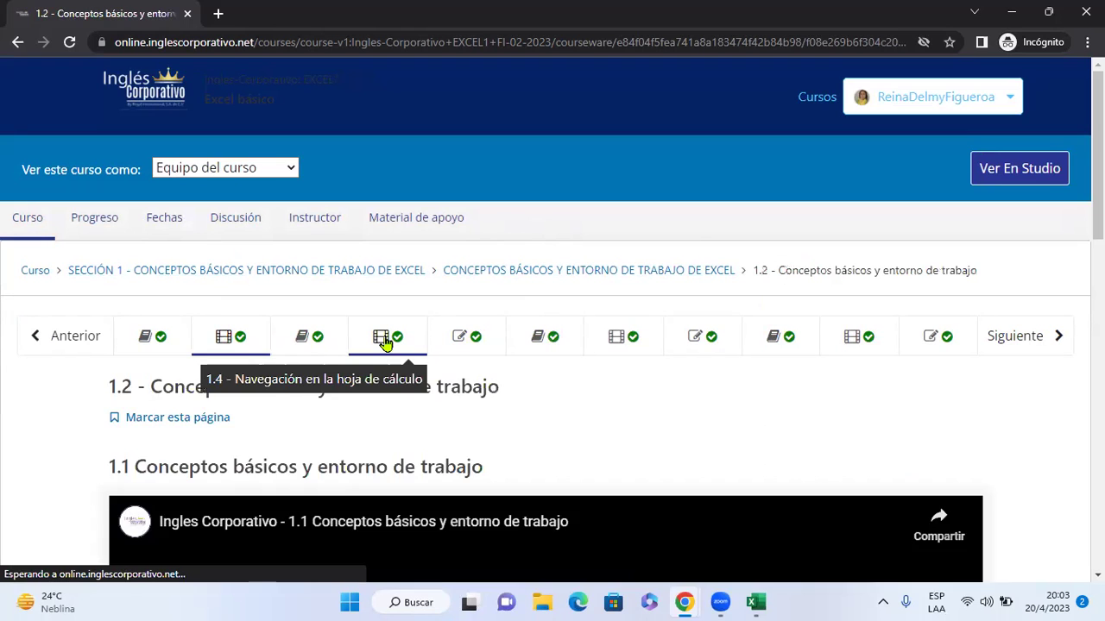
left_click(386, 340)
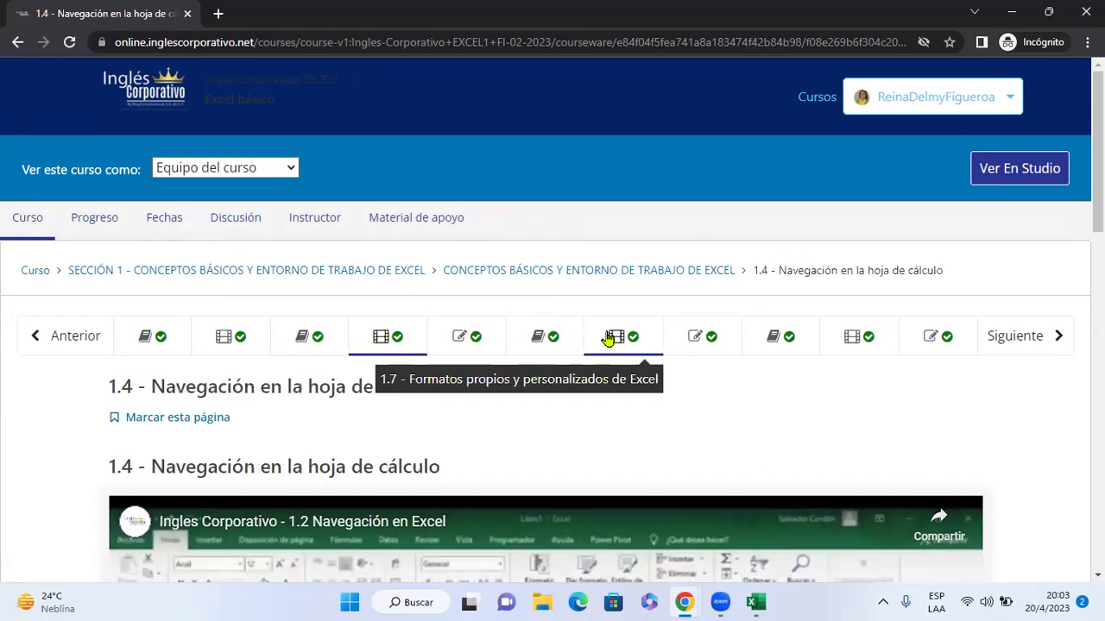
left_click(608, 338)
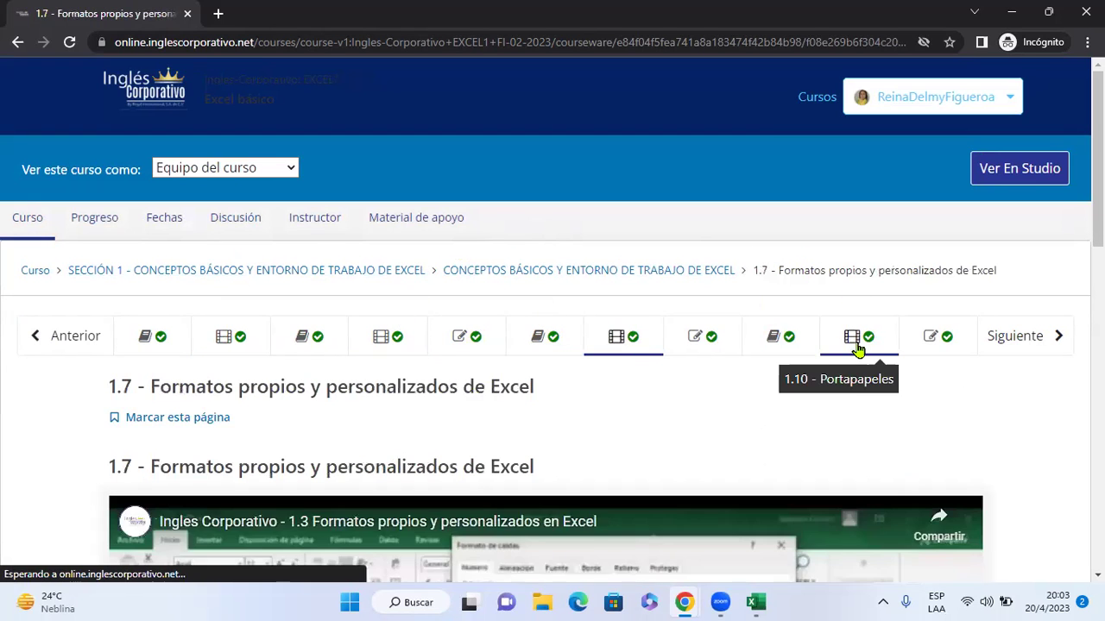
left_click(857, 348)
scroll(444, 348, "down", 3)
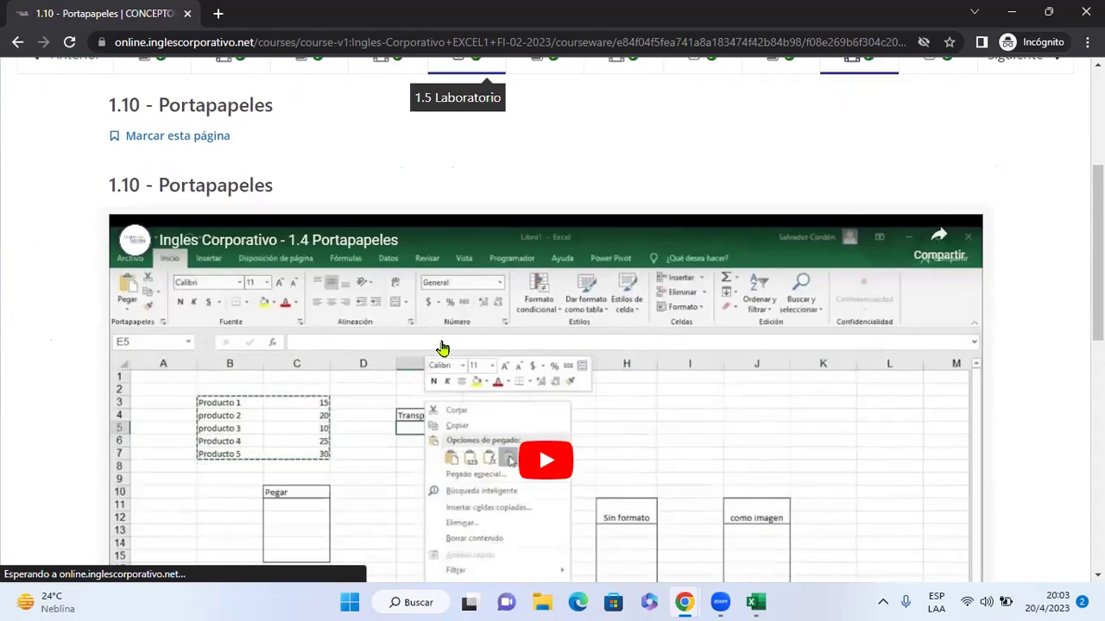
scroll(442, 347, "down", 5)
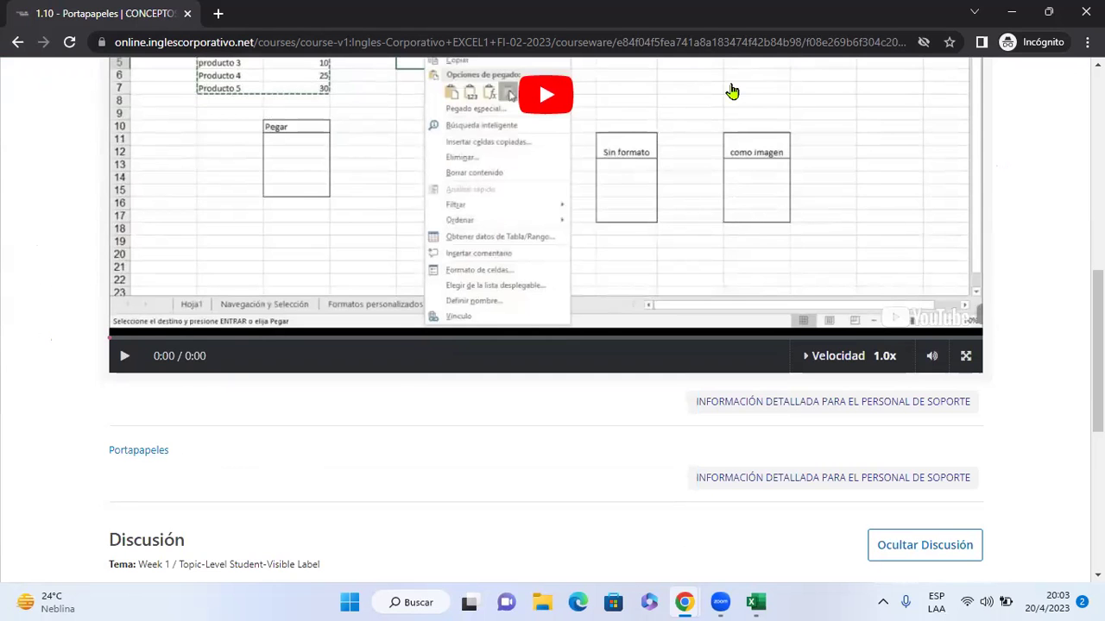
scroll(562, 426, "up", 3)
scroll(563, 427, "up", 2)
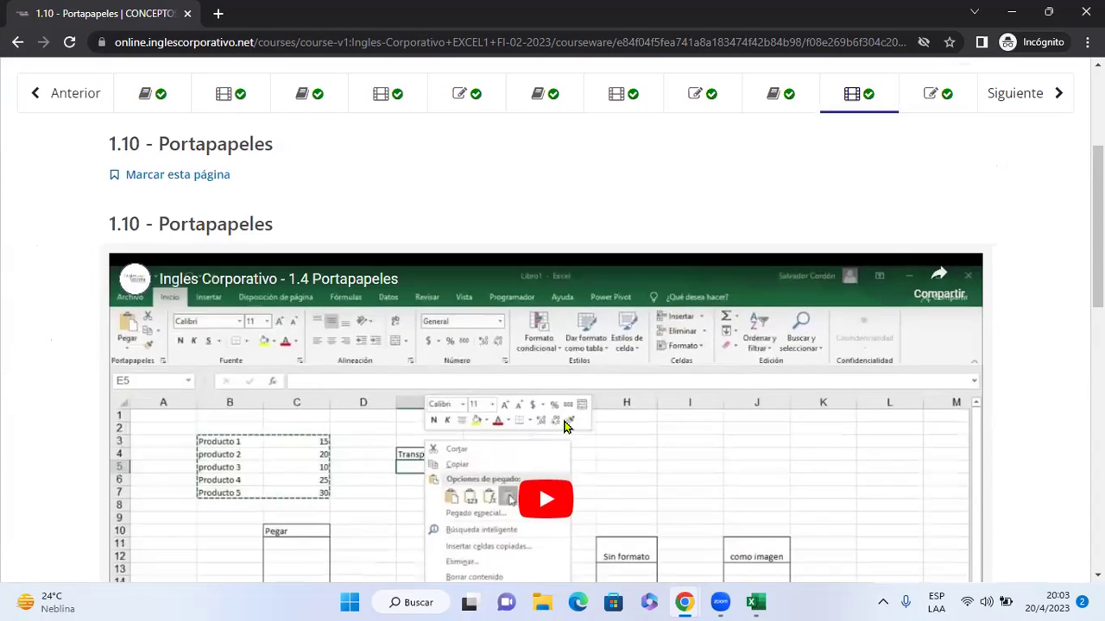
scroll(569, 423, "up", 2)
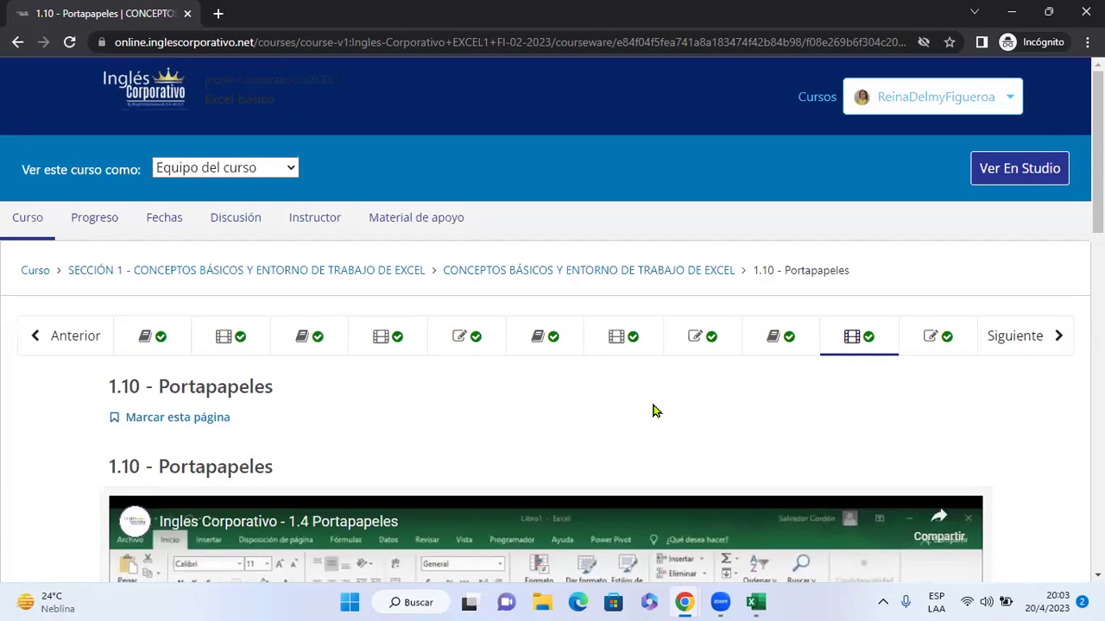
Step: Open the 1.5 Laboratorio quiz and read through Laboratorio 1.1's graded answers
left_click(461, 346)
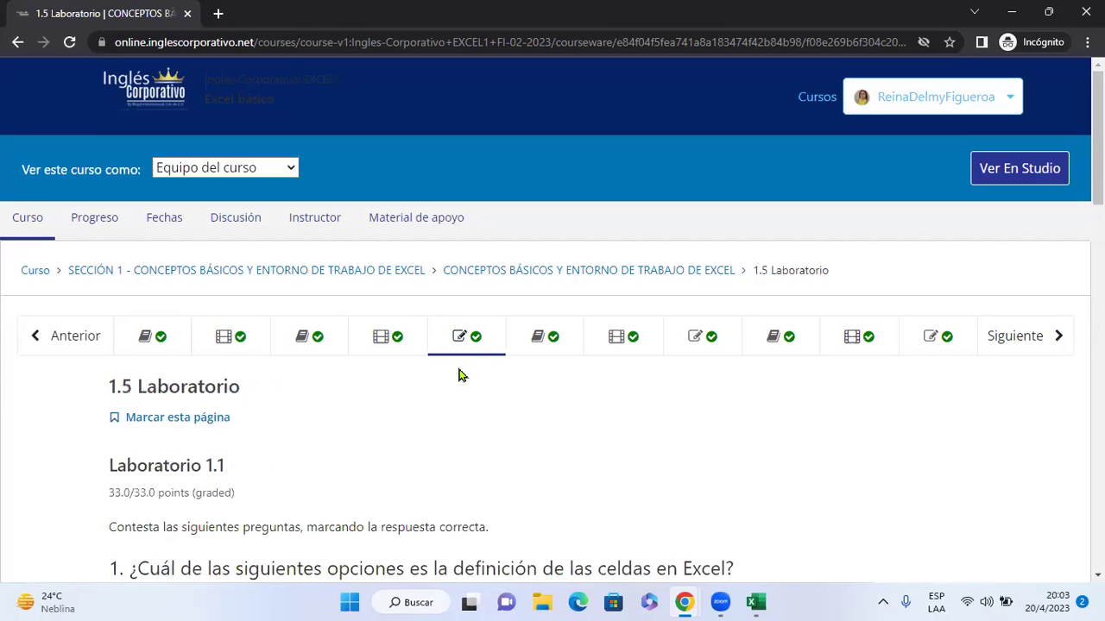
scroll(503, 343, "down", 4)
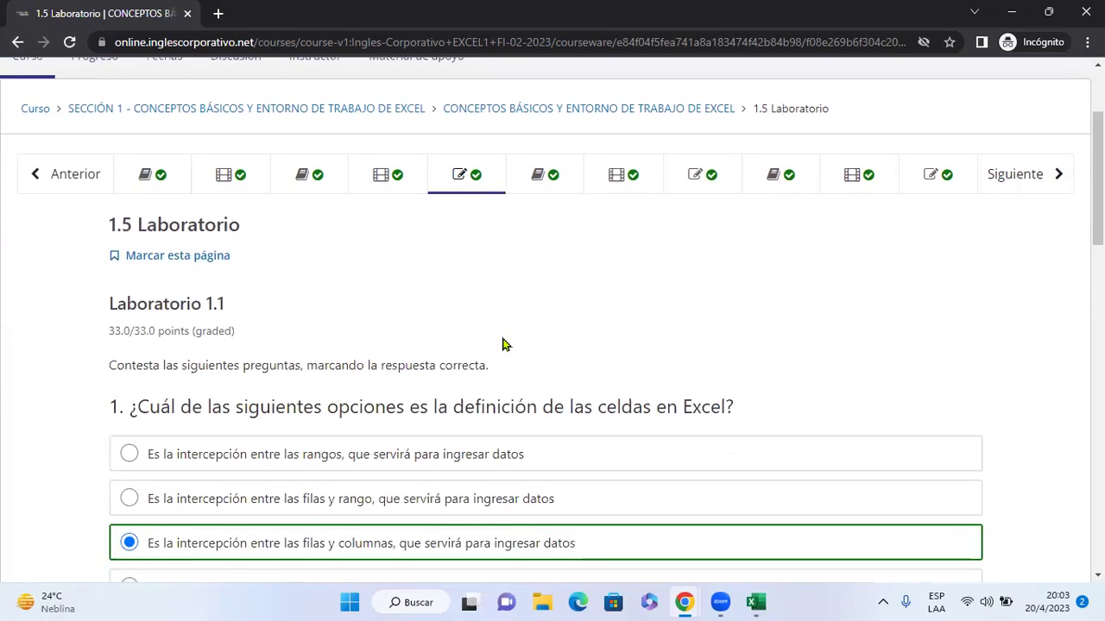
scroll(345, 333, "down", 1)
scroll(345, 333, "down", 1)
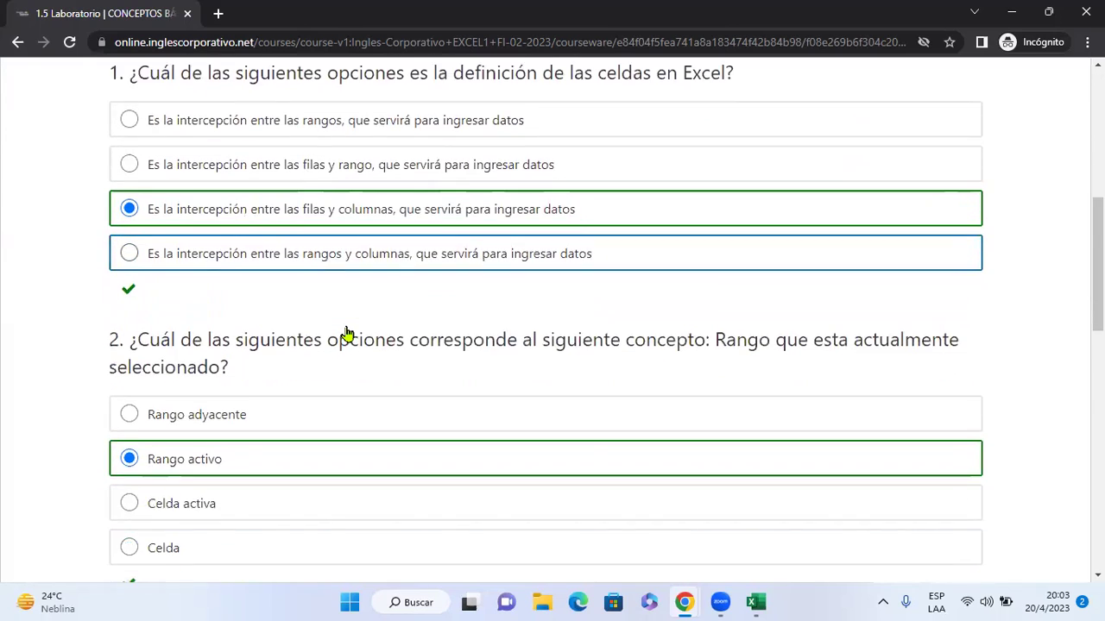
scroll(345, 333, "down", 2)
scroll(346, 334, "down", 1)
scroll(346, 334, "down", 2)
scroll(346, 330, "down", 2)
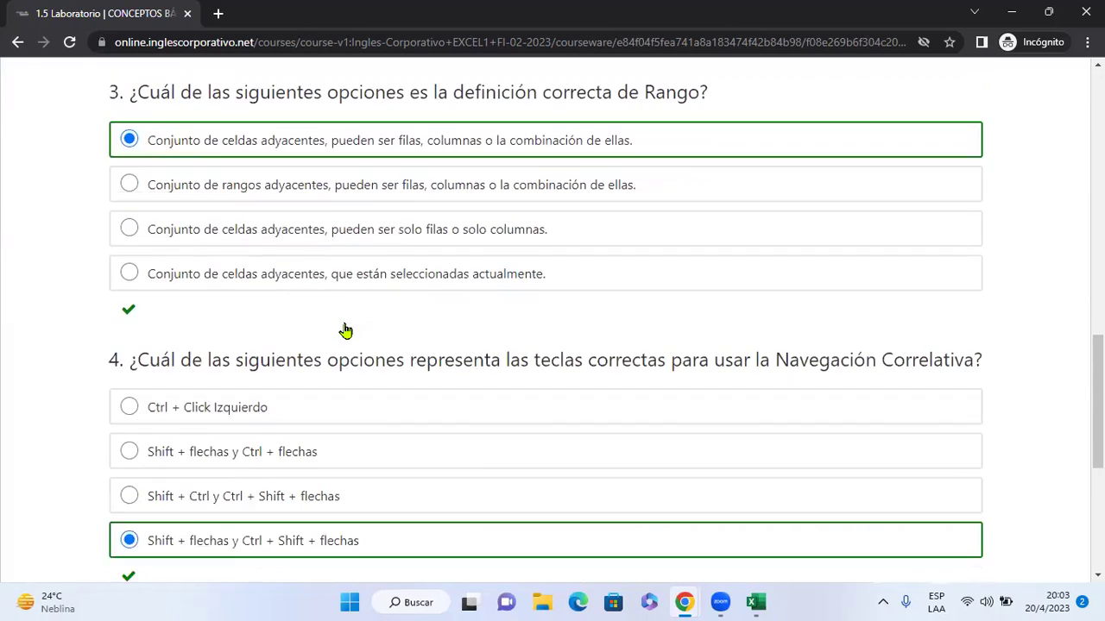
scroll(343, 329, "down", 3)
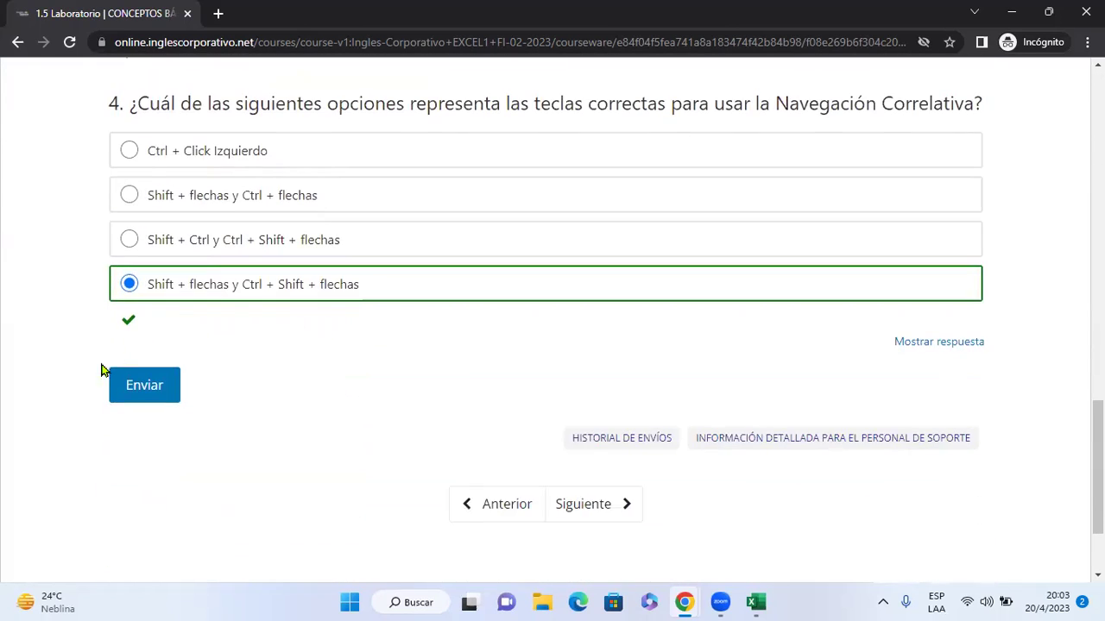
Step: Return to the top and open the 1.8 Laboratorio quiz, graded 24.75/33.0
scroll(394, 377, "up", 4)
scroll(395, 378, "up", 3)
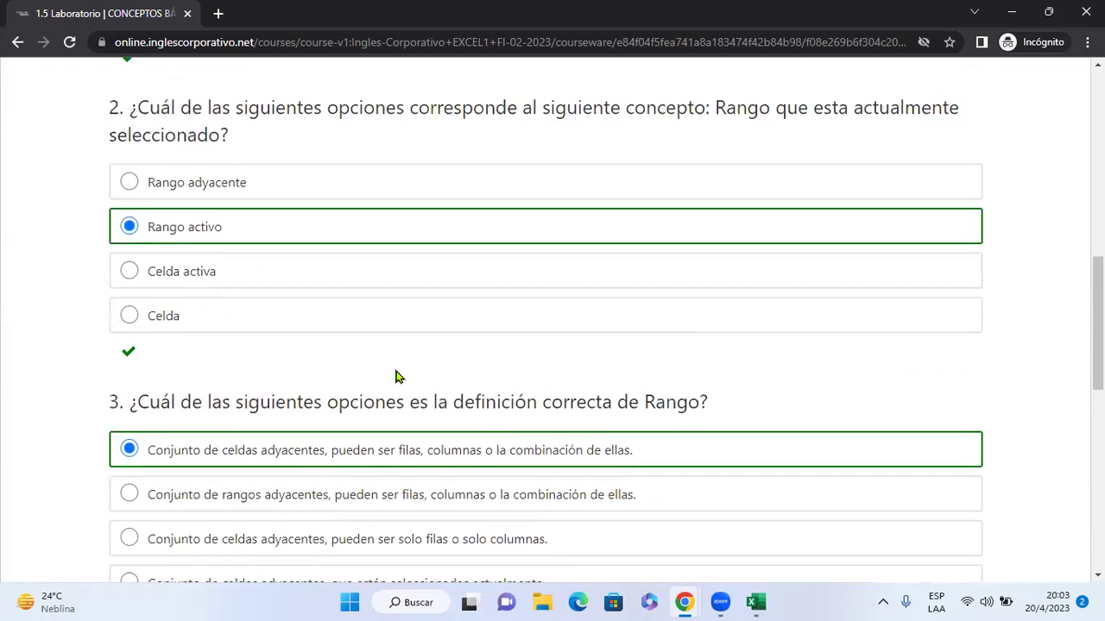
scroll(397, 379, "up", 5)
scroll(393, 371, "up", 2)
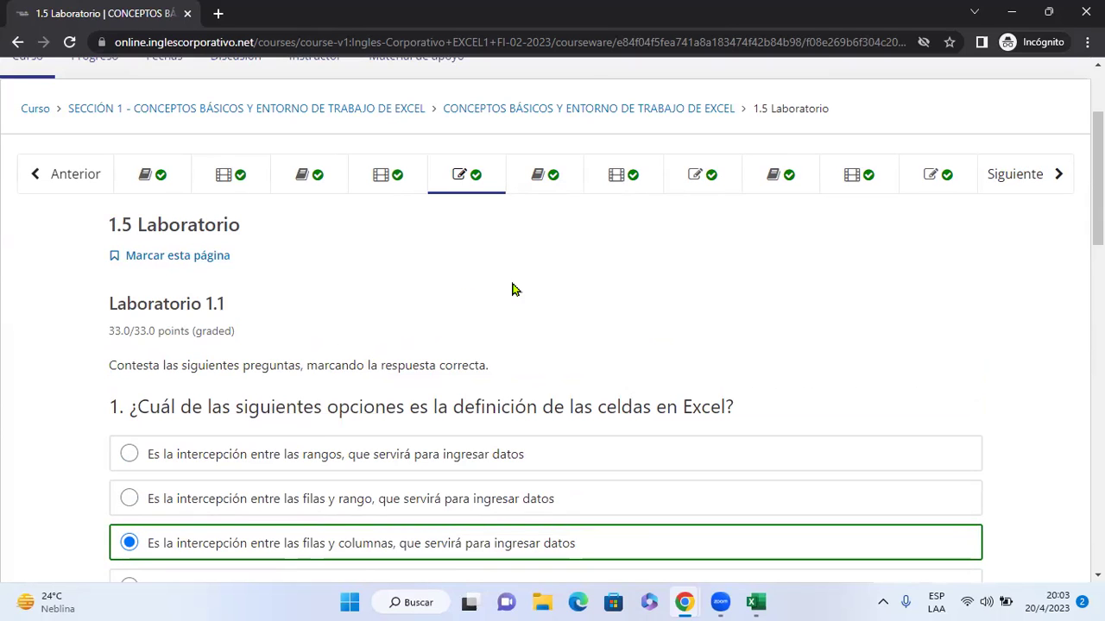
left_click(700, 187)
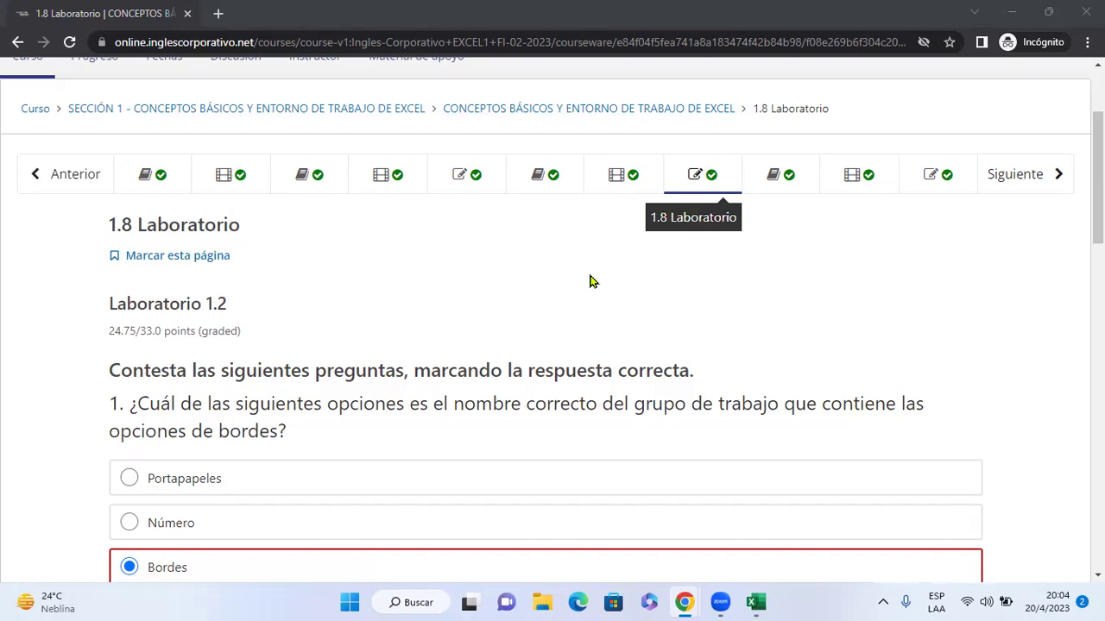
Step: Read through Laboratorio 1.2's graded answers on the 1.8 Laboratorio page
scroll(365, 365, "down", 2)
scroll(328, 372, "down", 1)
scroll(324, 372, "down", 2)
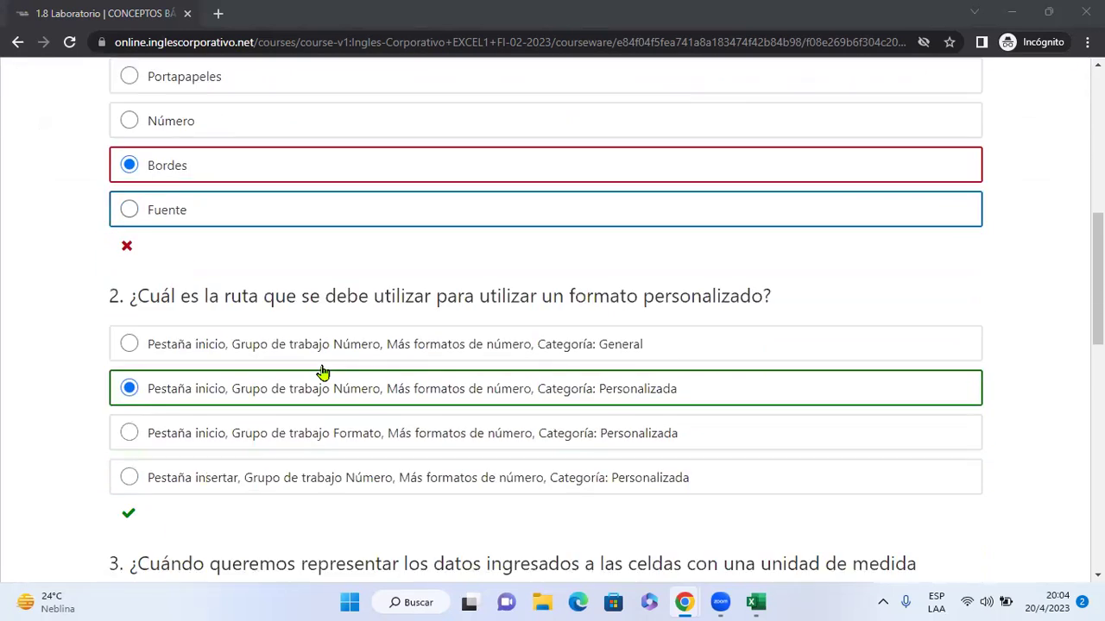
scroll(323, 372, "down", 2)
scroll(322, 372, "down", 2)
scroll(322, 372, "down", 4)
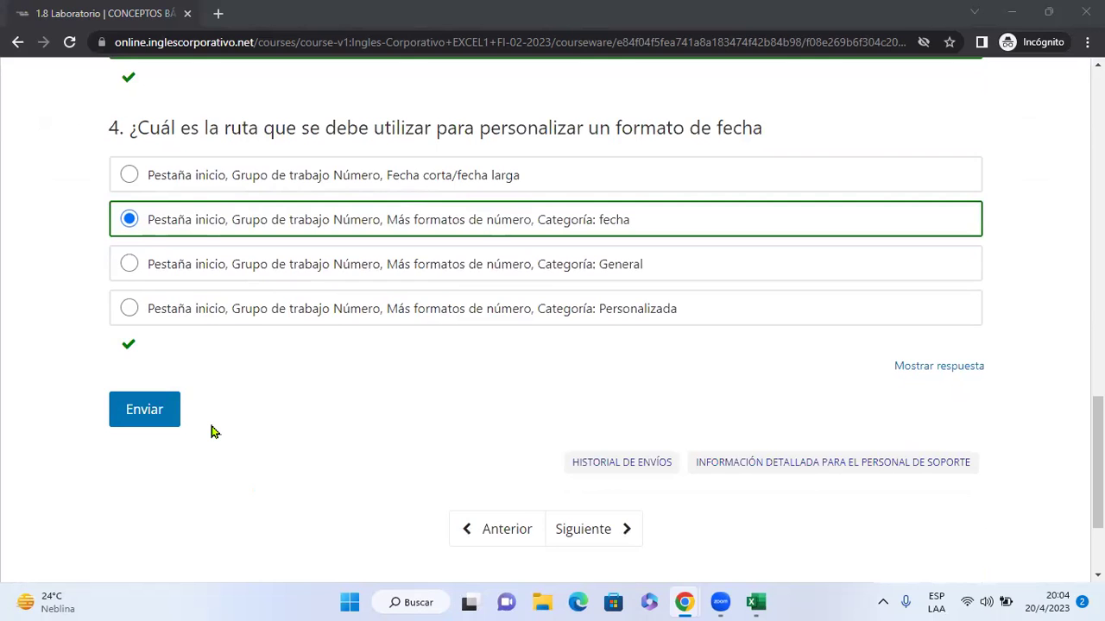
scroll(211, 431, "up", 2)
scroll(210, 428, "up", 8)
scroll(210, 427, "up", 6)
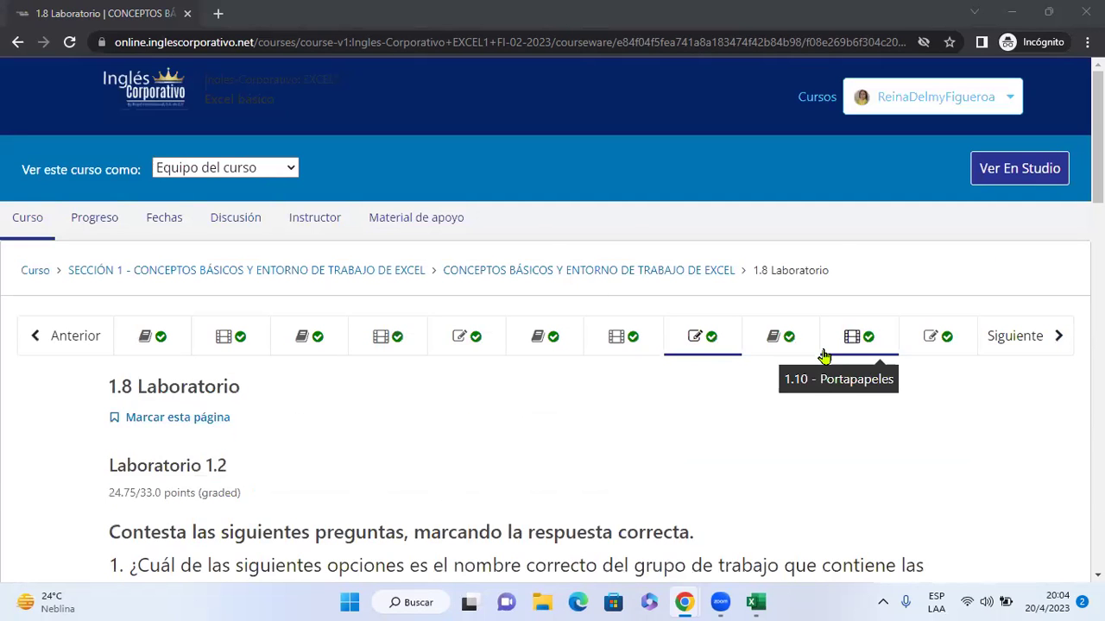
Step: Open the 1.11 Laboratorio quiz and review Laboratorio 1.3's 34.0/34.0 answers, starting with Transponer
left_click(939, 341)
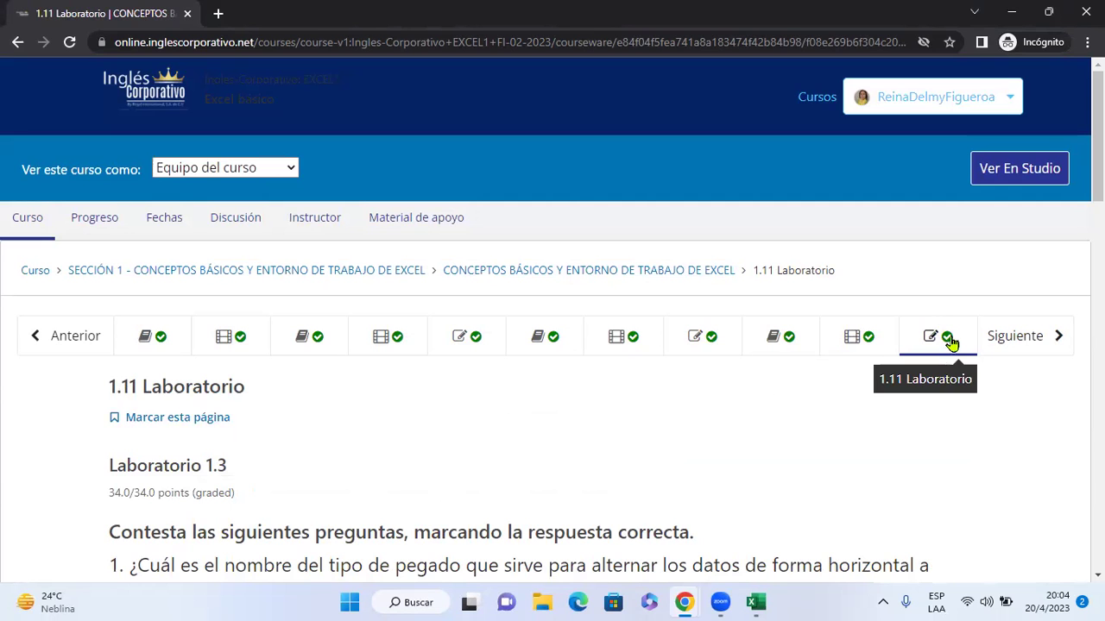
scroll(343, 475, "down", 1)
scroll(343, 471, "down", 2)
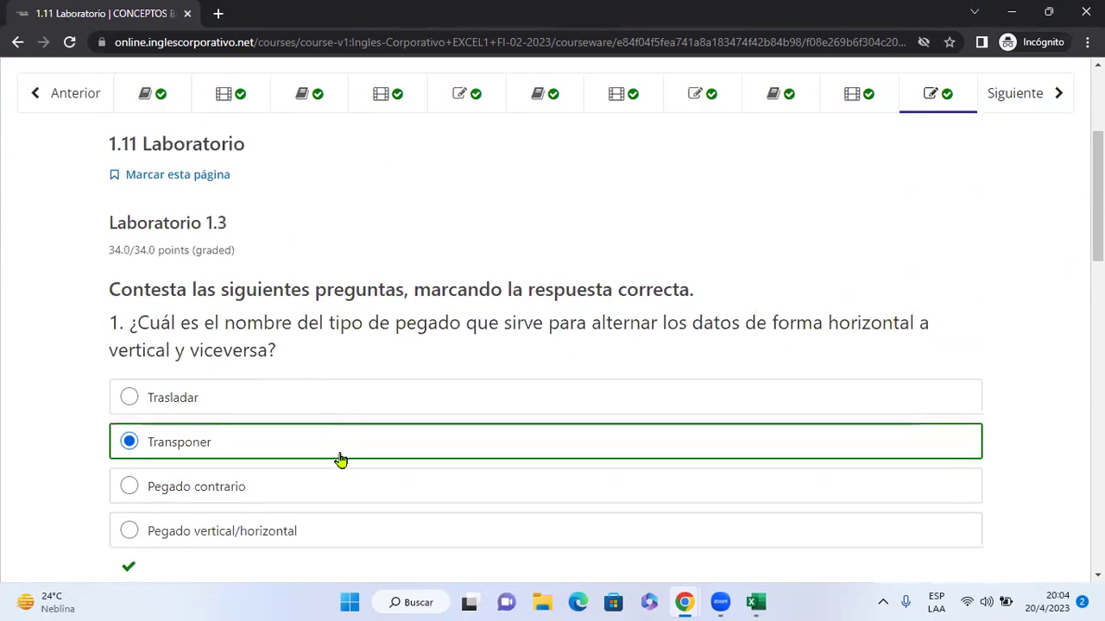
scroll(337, 449, "down", 1)
scroll(323, 387, "down", 3)
scroll(323, 388, "down", 4)
scroll(323, 388, "down", 7)
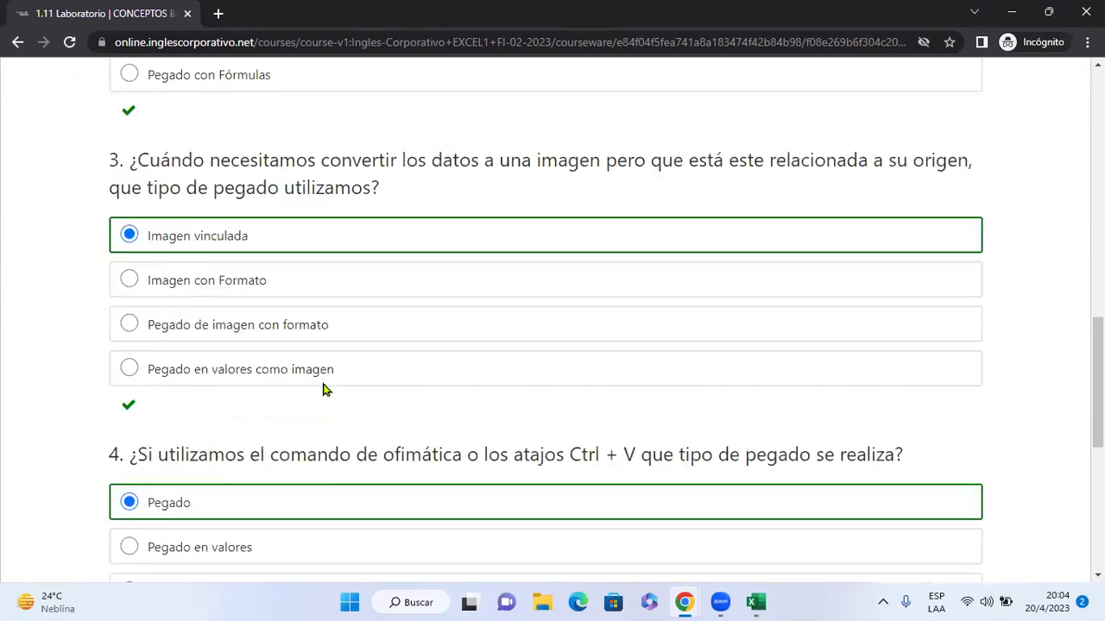
scroll(850, 433, "up", 1)
scroll(850, 433, "up", 3)
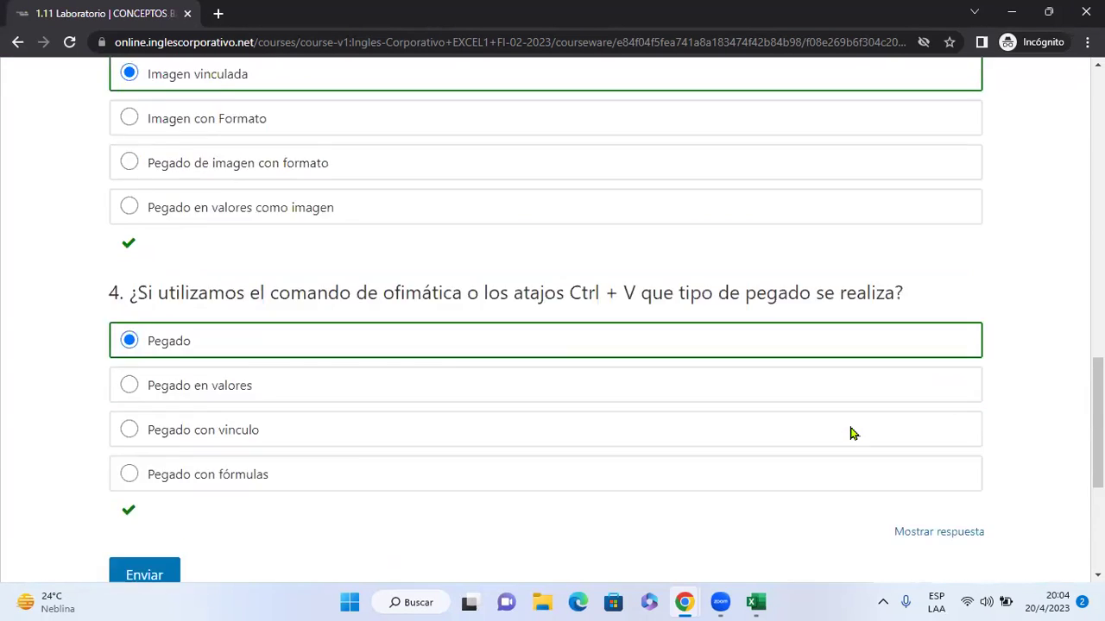
scroll(850, 434, "up", 4)
scroll(850, 433, "up", 8)
scroll(850, 433, "up", 2)
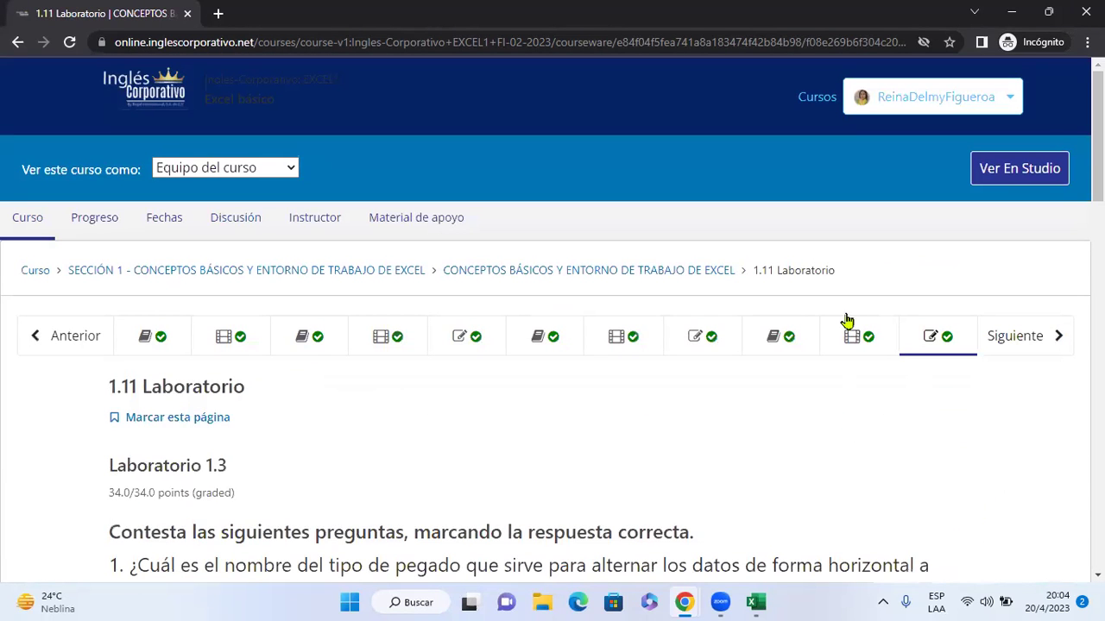